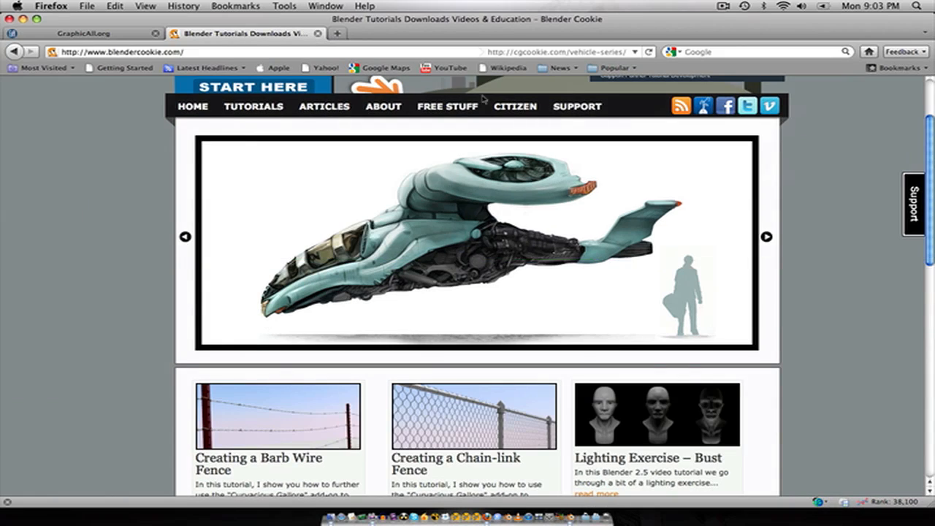
Step: Open the Male Base Mesh page from the site's free models and review its download link, preview image and comments
scroll(419, 110, up, 3)
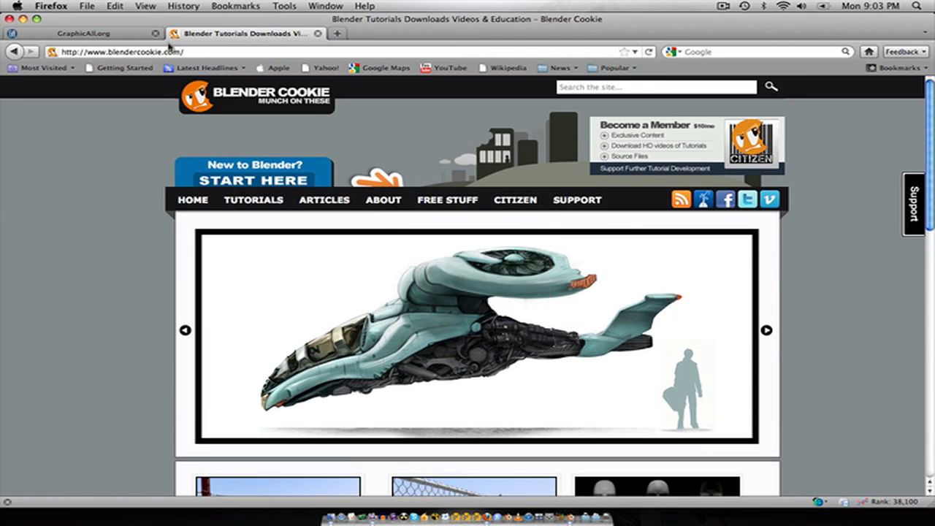
mouse_move(446, 199)
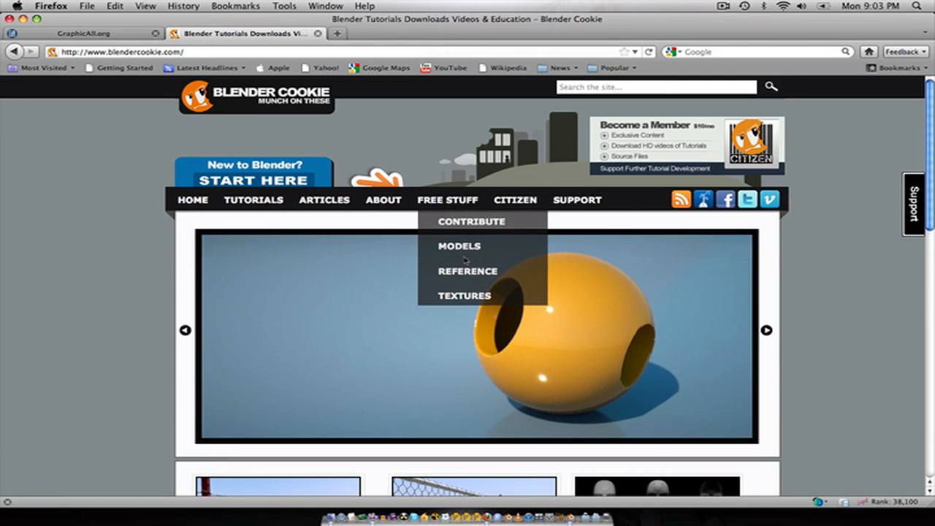
click(460, 248)
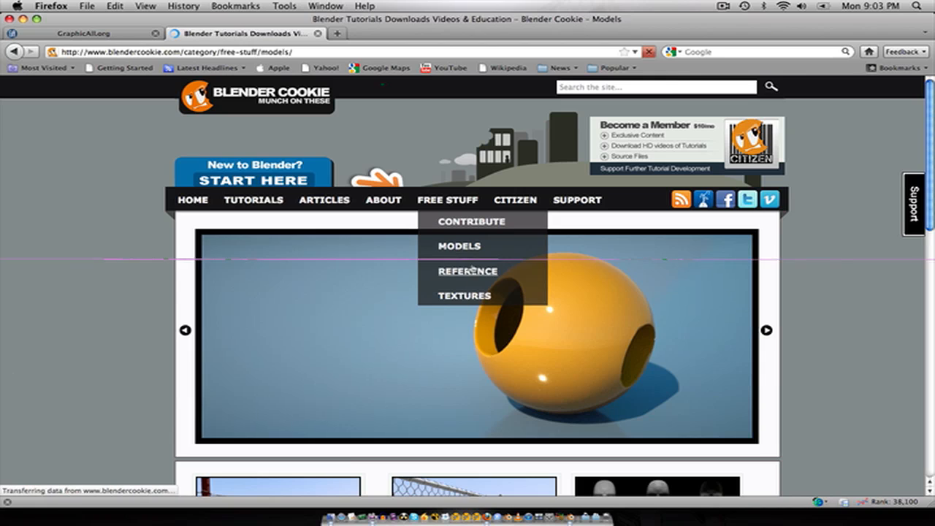
scroll(398, 336, down, 20)
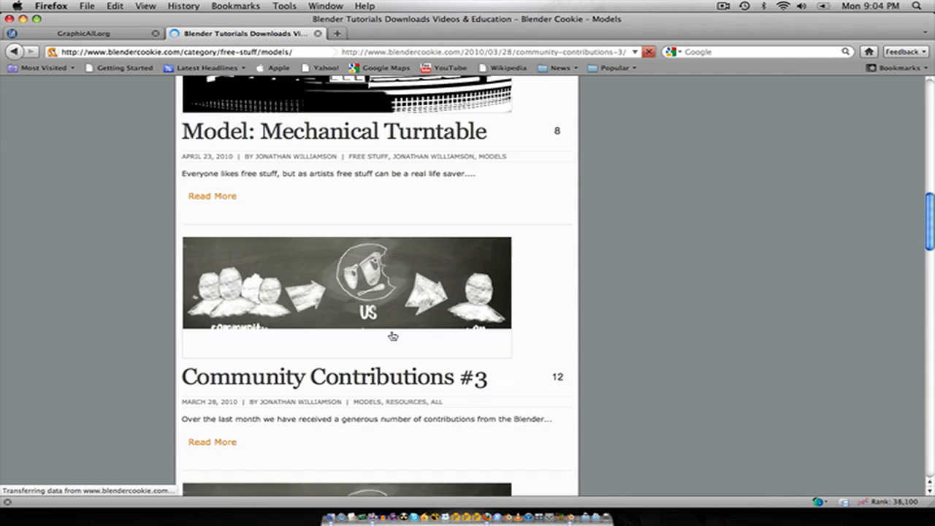
scroll(391, 335, down, 10)
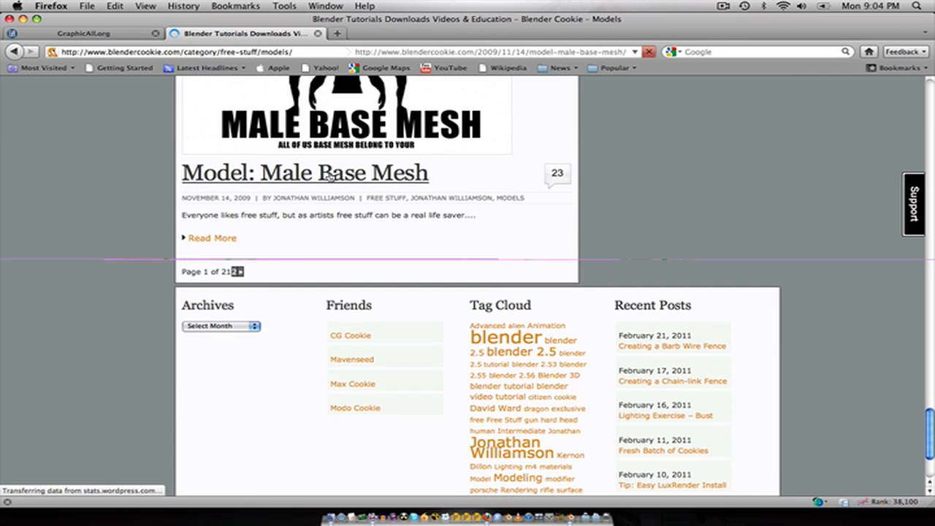
click(329, 175)
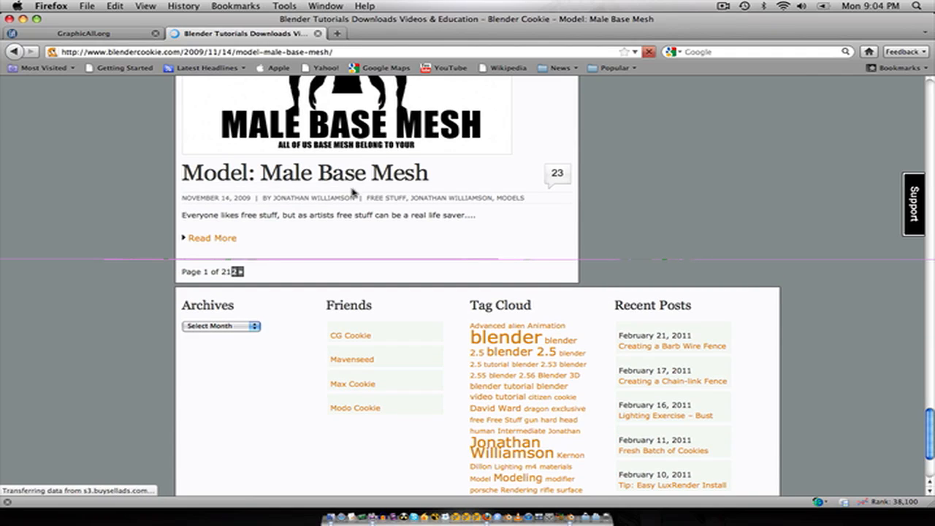
scroll(484, 307, down, 10)
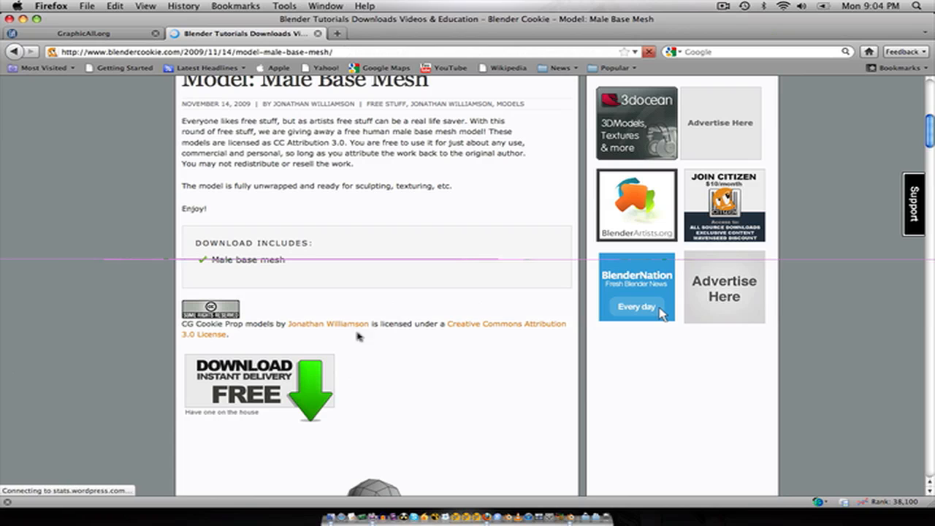
scroll(365, 372, down, 10)
scroll(415, 326, down, 7)
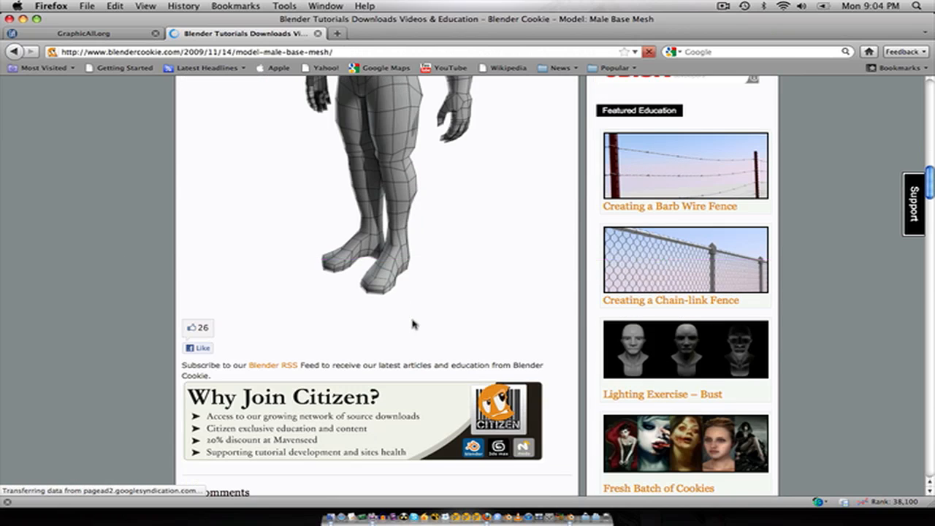
scroll(413, 323, down, 5)
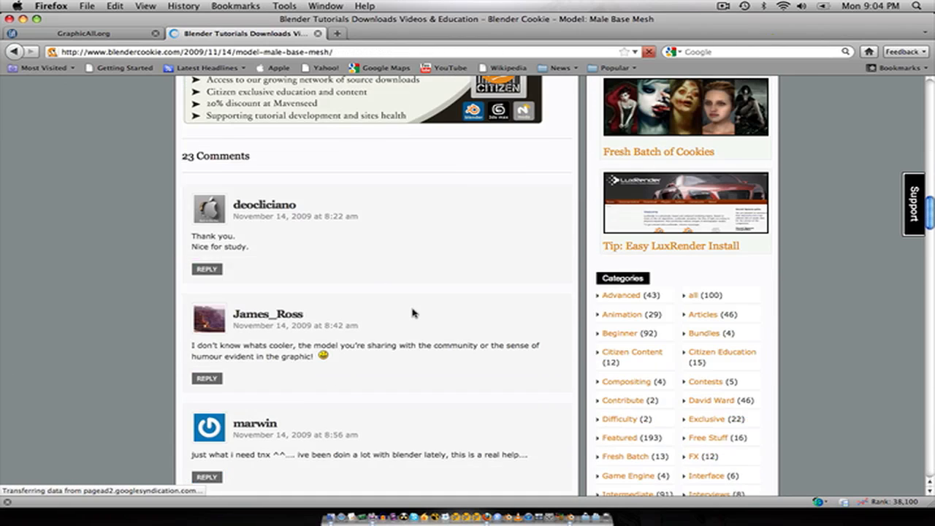
scroll(413, 306, up, 12)
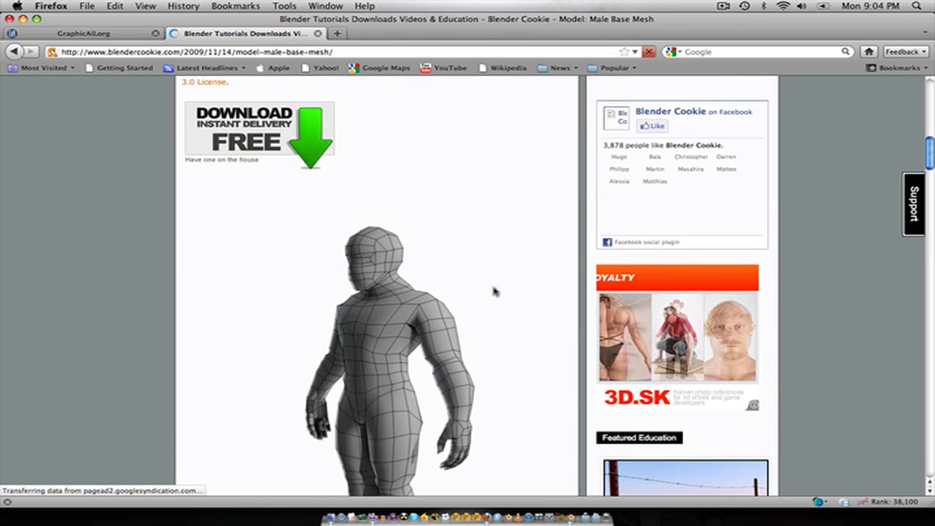
Step: Reveal the downloaded basemesh_male(1).zip in its Finder folder from the browser's download list
key(F3)
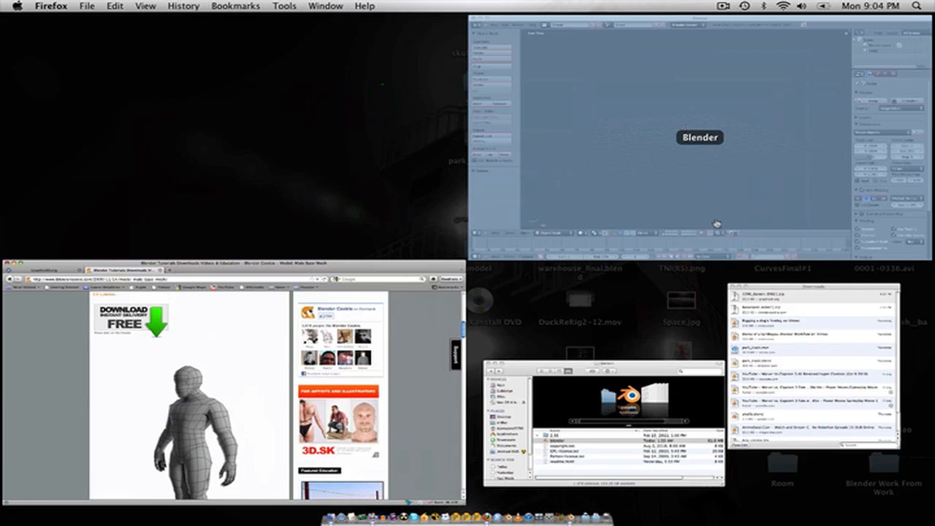
click(798, 320)
click(641, 148)
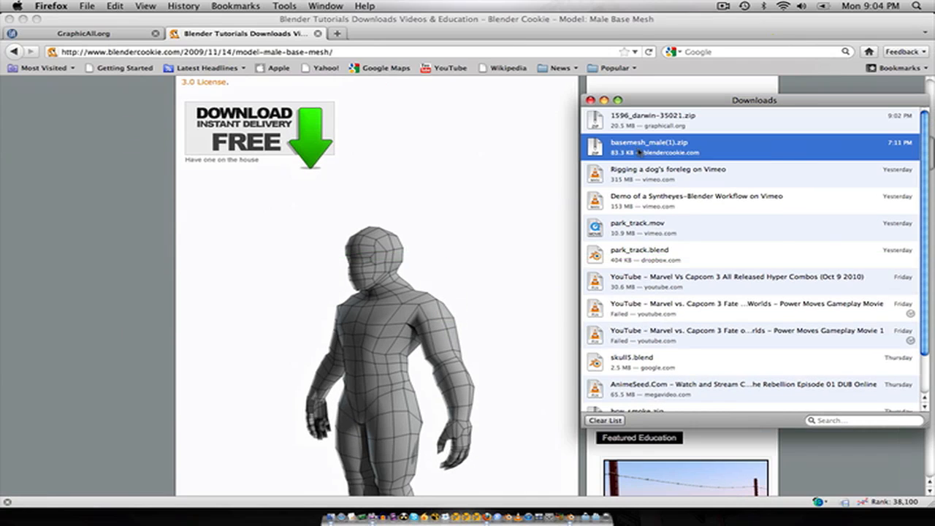
right_click(636, 150)
click(647, 168)
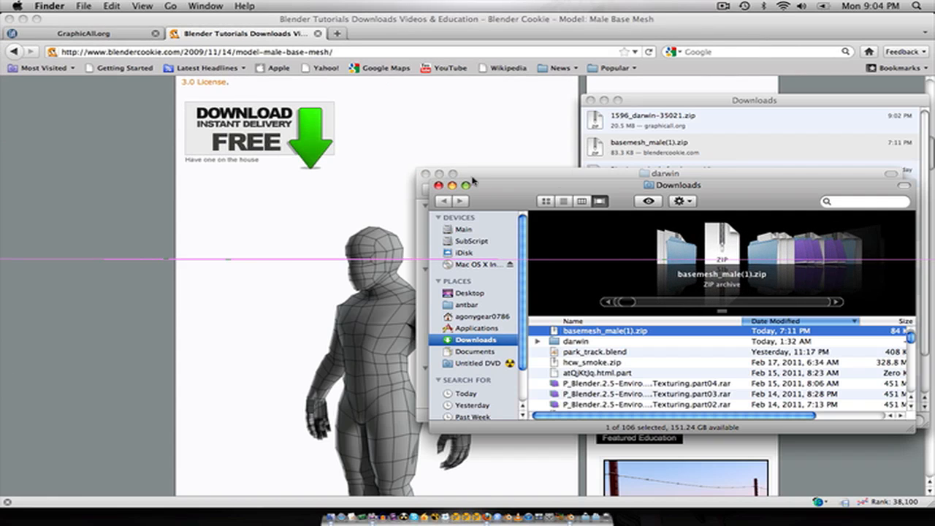
Step: Close the Finder and Downloads windows and switch to Blender
click(438, 185)
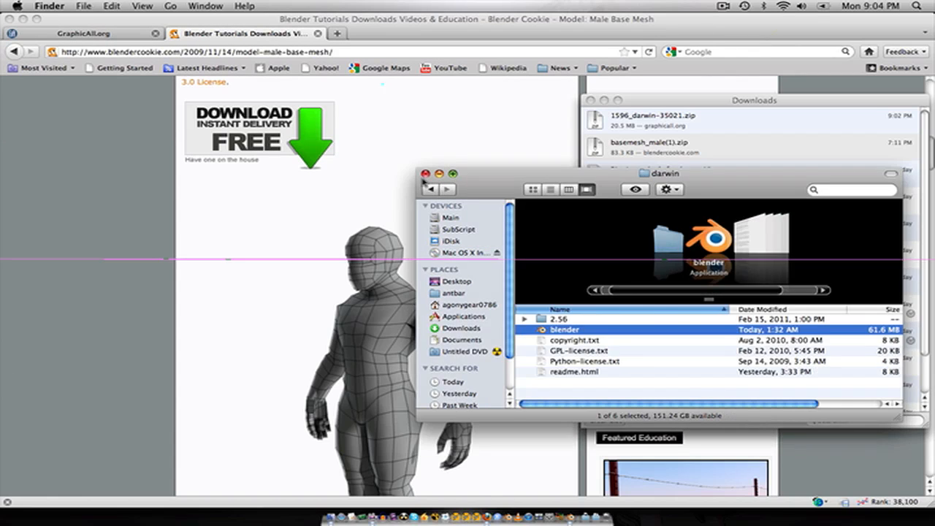
click(425, 174)
click(589, 101)
key(F3)
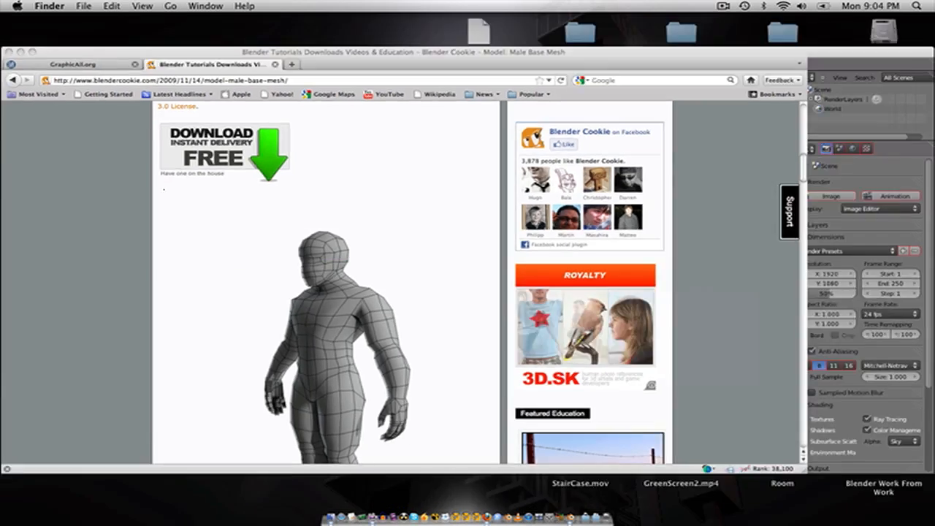
click(559, 282)
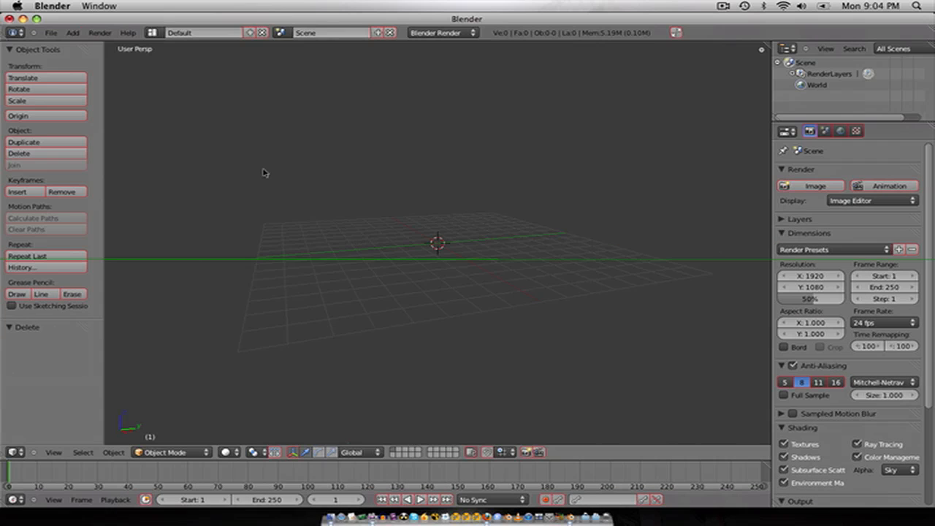
Step: Link the basemesh_male object from muscular_male_basemesh.blend in the Desktop's model folder into the scene
click(51, 32)
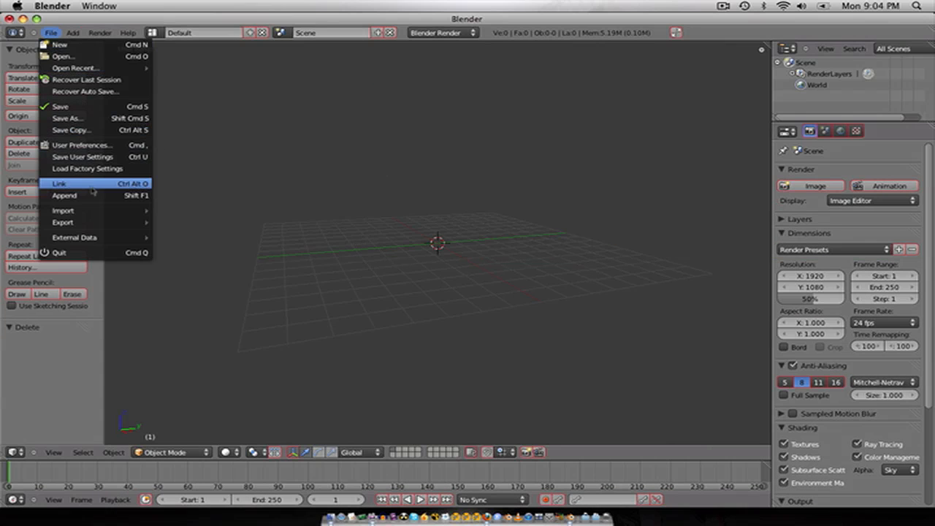
click(81, 183)
click(45, 178)
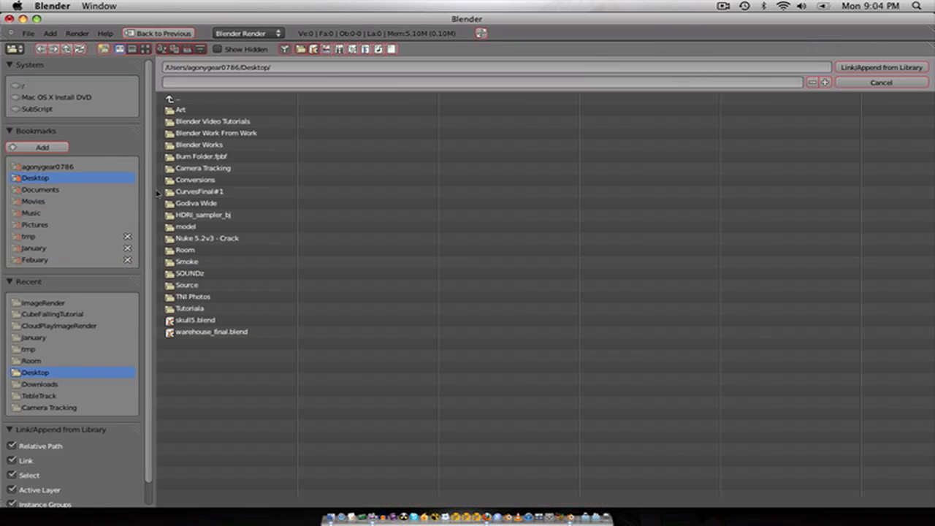
click(193, 227)
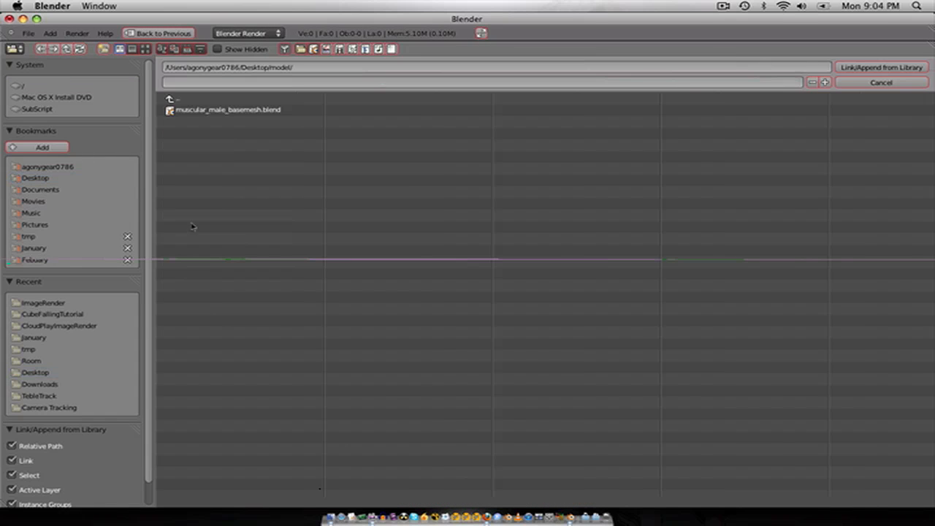
click(210, 109)
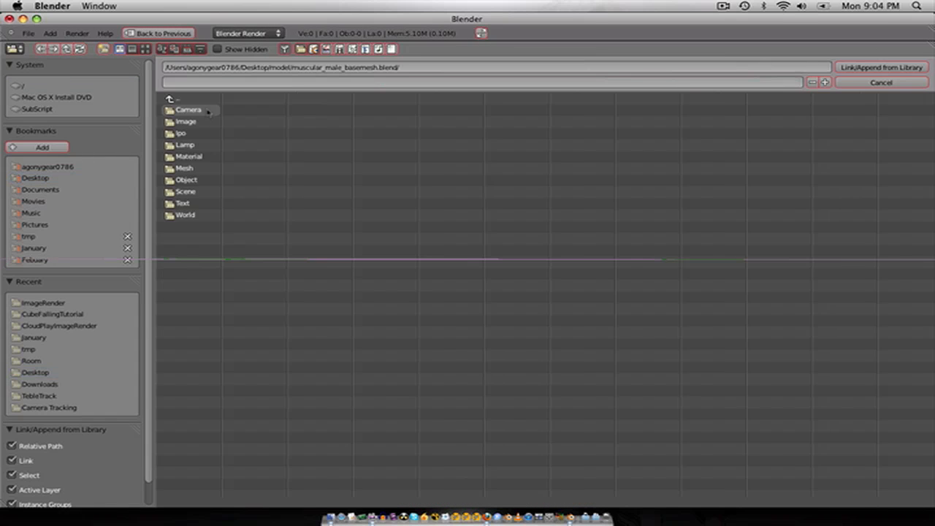
click(181, 181)
click(206, 109)
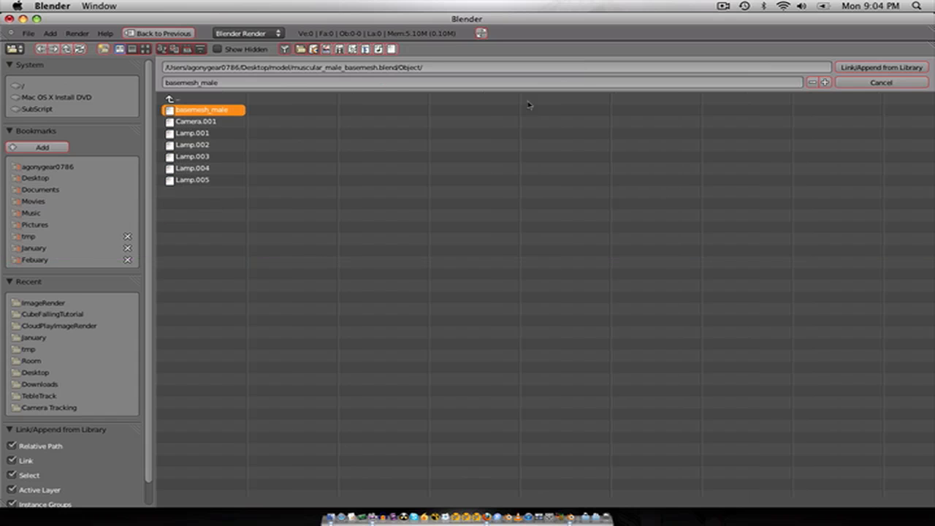
click(881, 67)
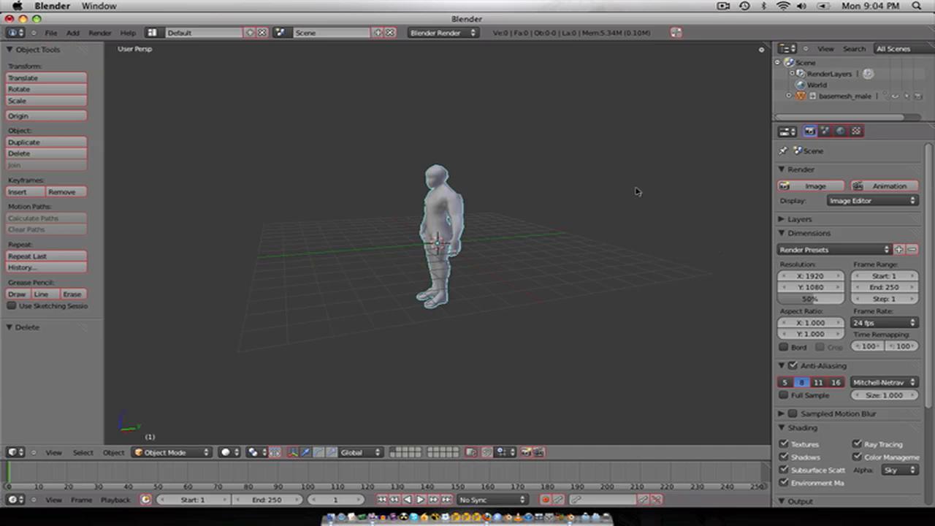
Step: Make the linked figure local with the Selected Objects option and scale it by 0.5
key(l)
click(449, 262)
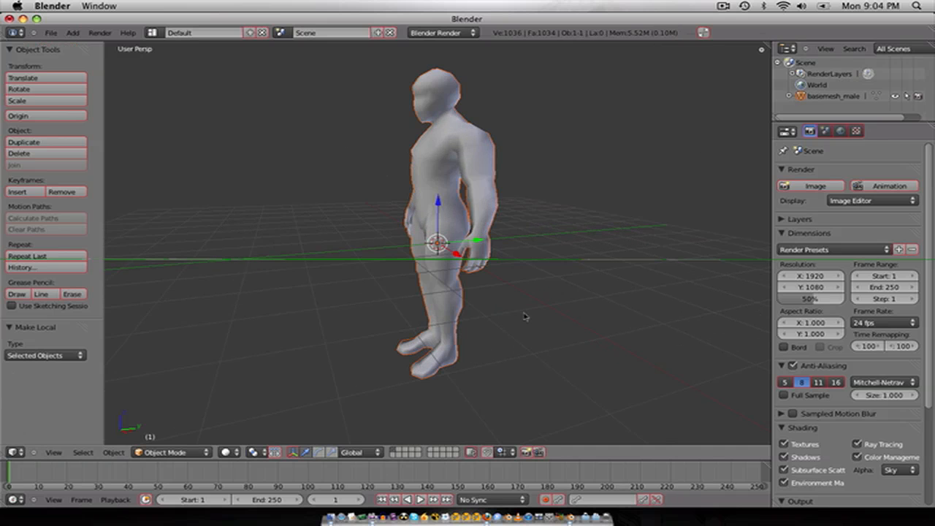
key(s)
key(Escape)
text(s0.5)
key(Return)
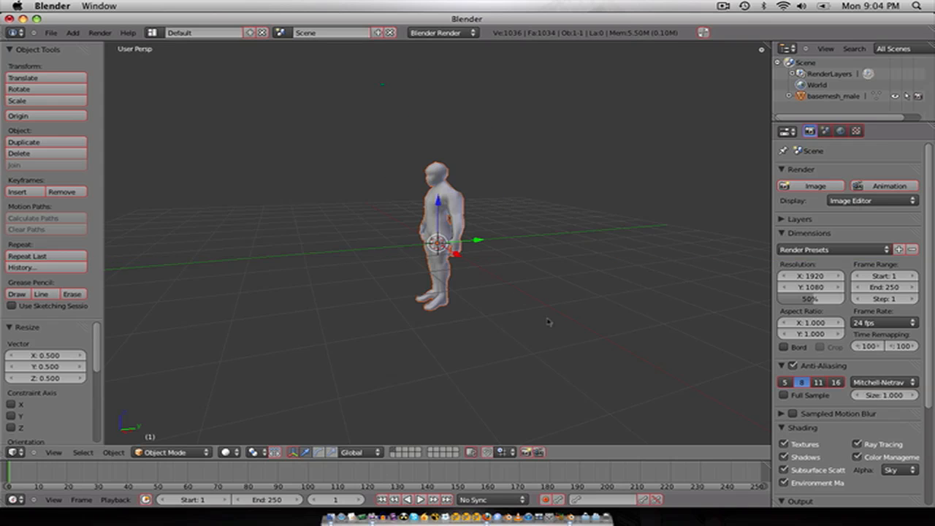
Step: In front view, raise the figure along Z by 1 unit twice and lower it about 0.292 so its feet meet the ground line
key(KP_1)
scroll(526, 303, up, 5)
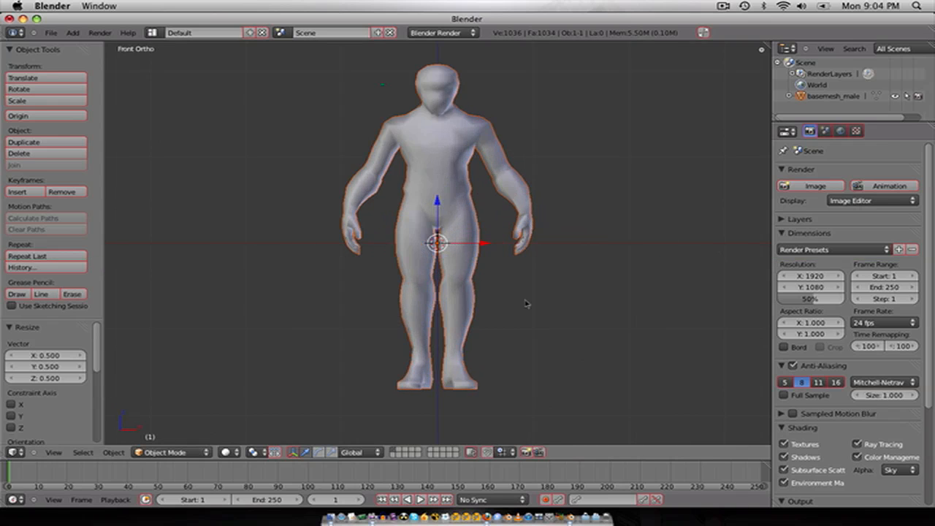
text(gz1)
key(Return)
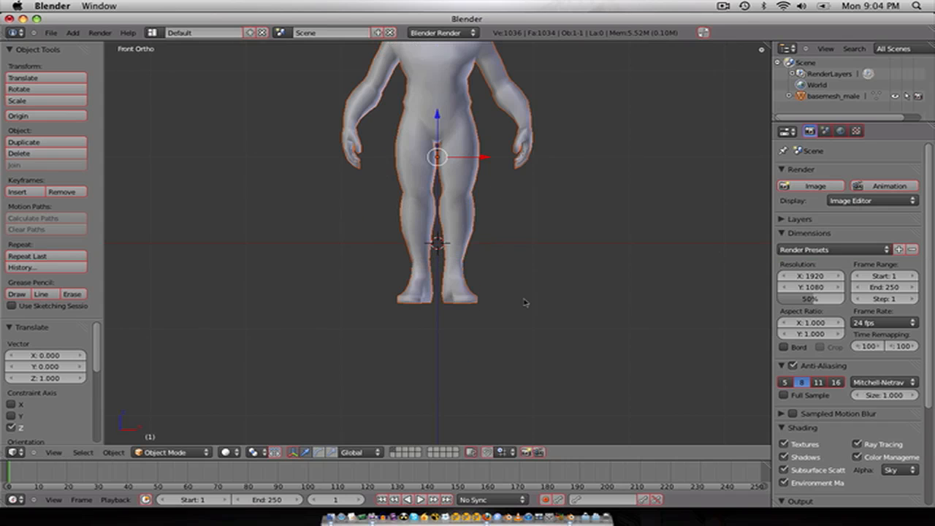
text(gz1)
key(Return)
key(g)
key(z)
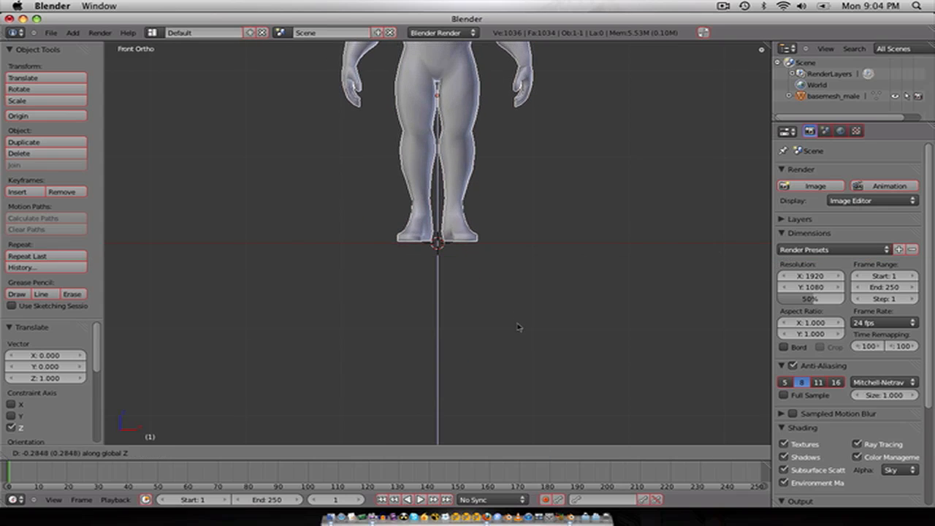
click(518, 327)
Step: Apply the figure's location, rotation and scale
key(ctrl+a)
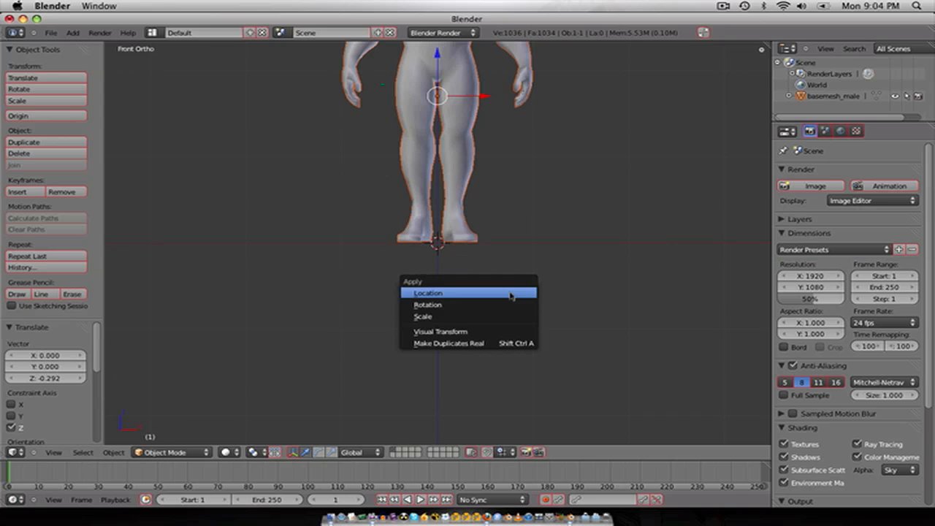
click(506, 301)
key(ctrl+a)
click(503, 306)
key(ctrl+a)
click(497, 317)
Step: Select the male figure and make it local again with the All option
middle_drag(528, 225, 454, 275)
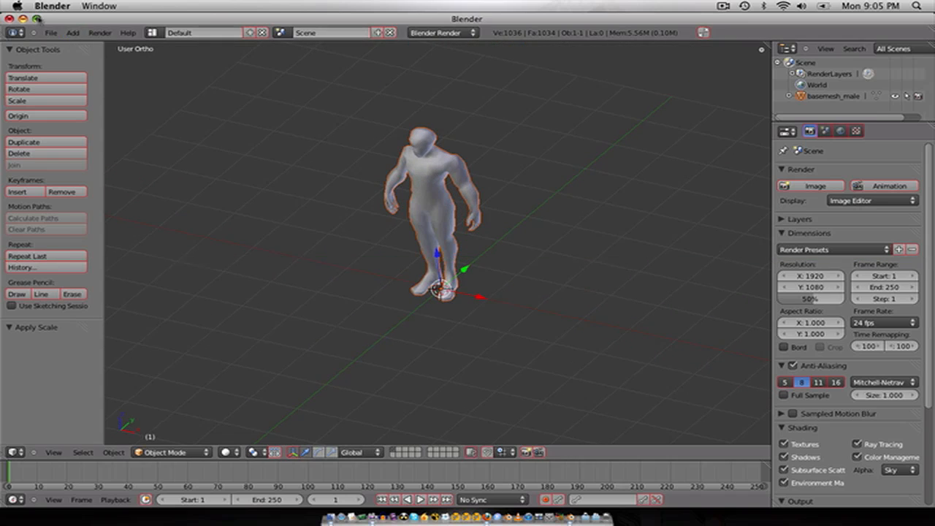
scroll(434, 192, up, 4)
scroll(432, 190, down, 2)
right_click(431, 188)
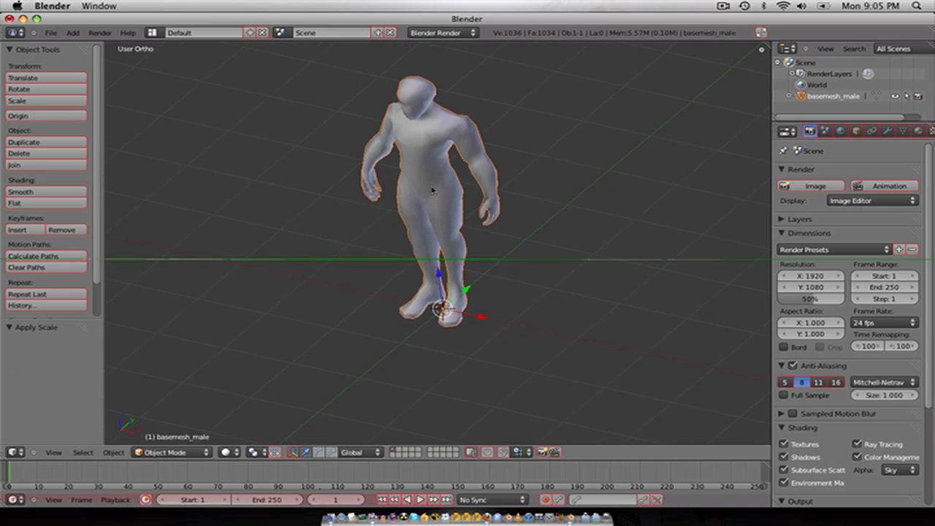
middle_drag(432, 190, 445, 198)
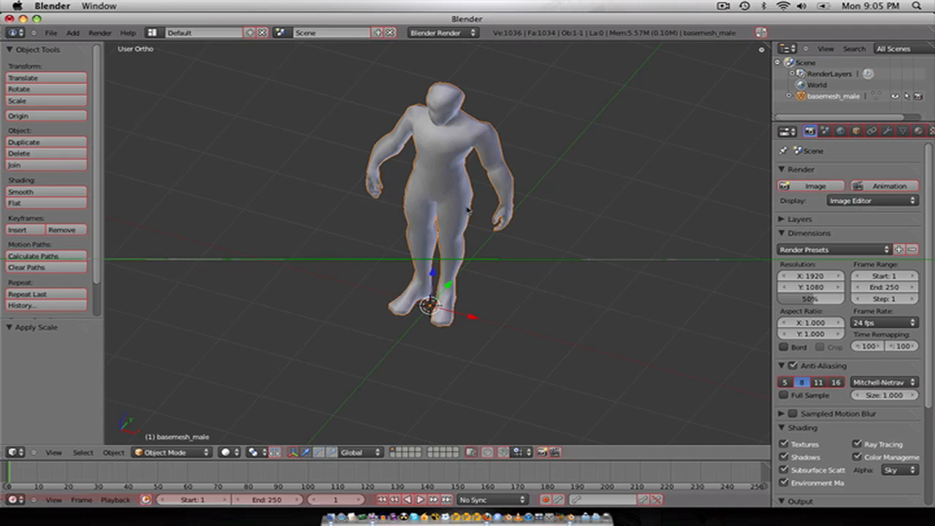
middle_drag(446, 254, 435, 215)
scroll(438, 213, down, 3)
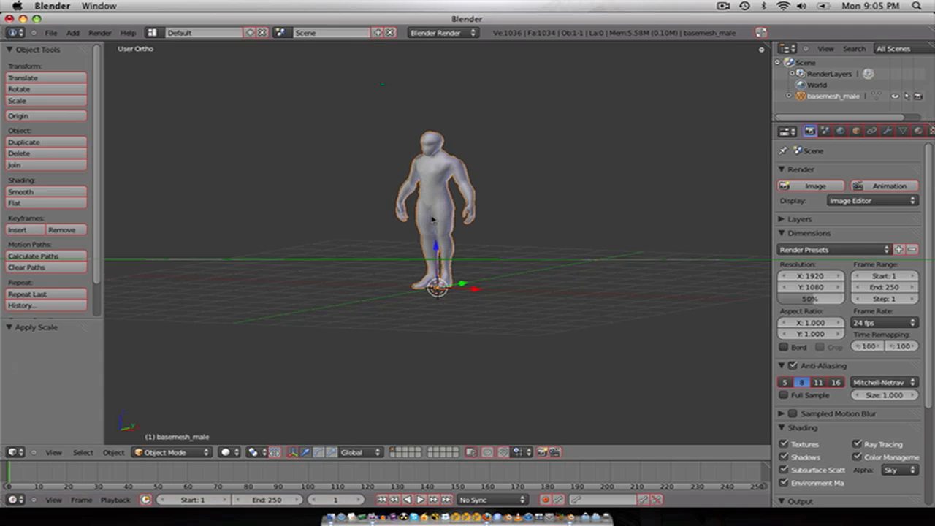
key(l)
click(423, 241)
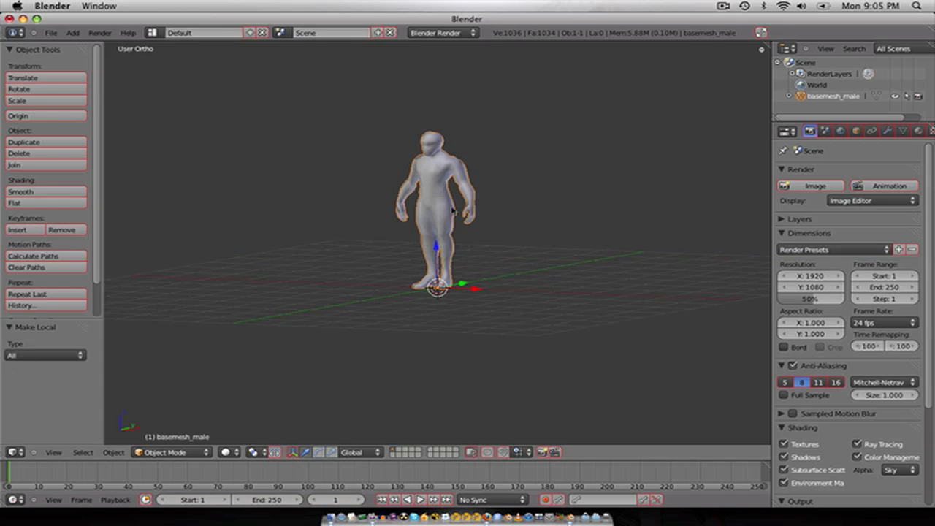
Step: Put the basemesh_male figure into Edit Mode to show its mesh
key(Tab)
key(Tab)
scroll(450, 207, up, 2)
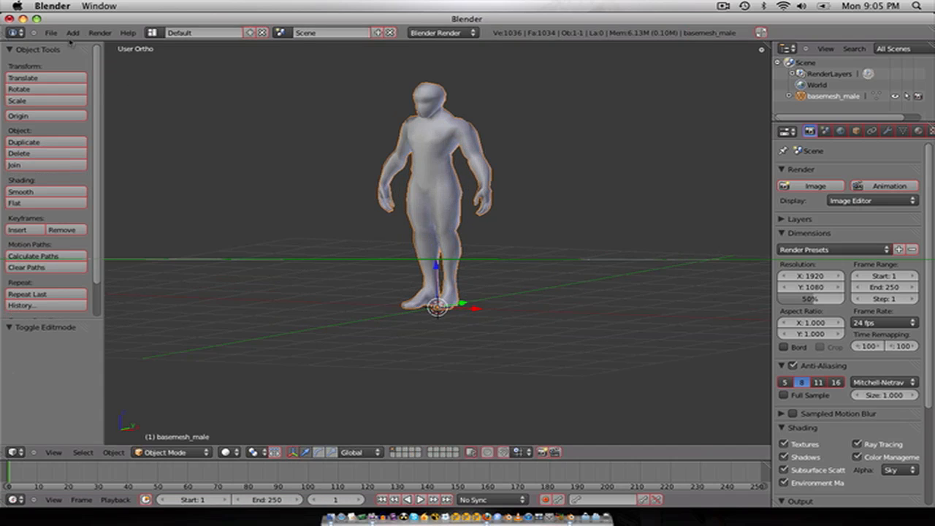
key(Tab)
middle_drag(440, 245, 438, 280)
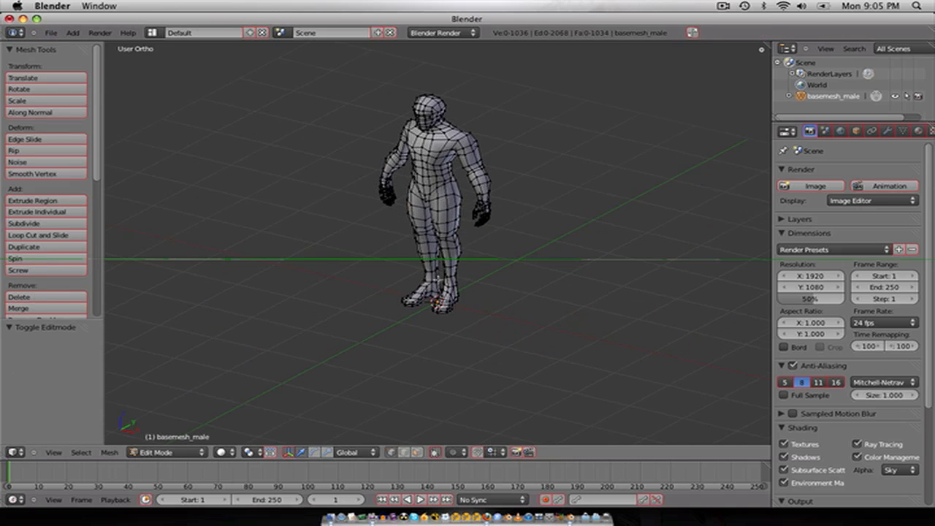
Step: Add a plane to the mesh on the floor in front of the feet, scale it to about 0.36, and leave Edit Mode
scroll(441, 199, up, 3)
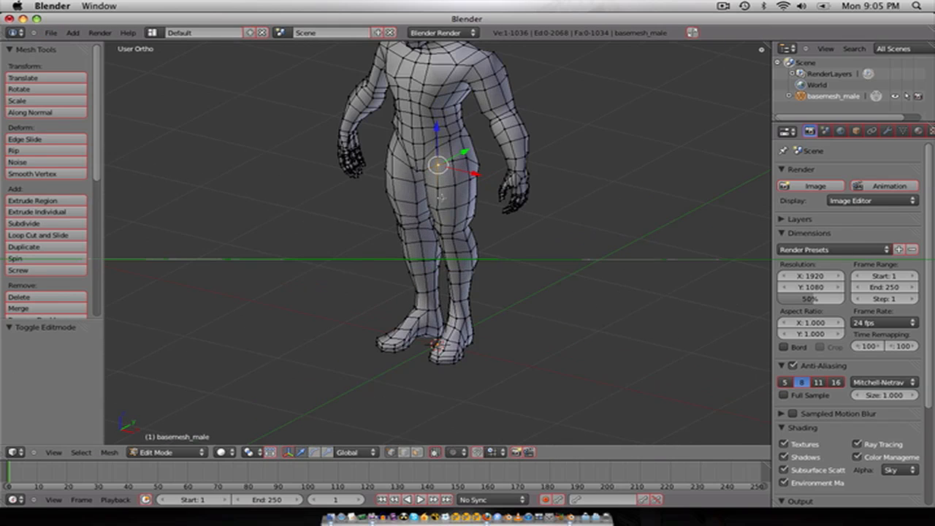
scroll(423, 331, down, 2)
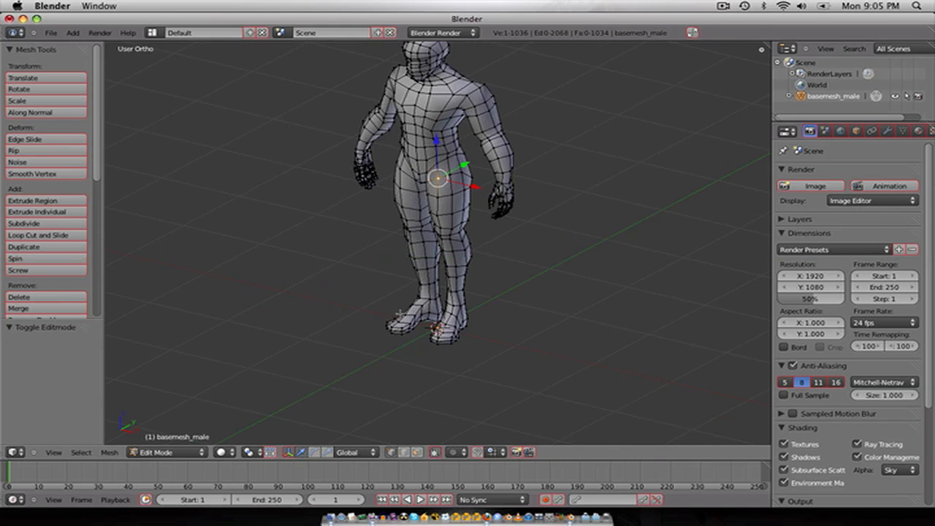
click(377, 368)
key(shift+a)
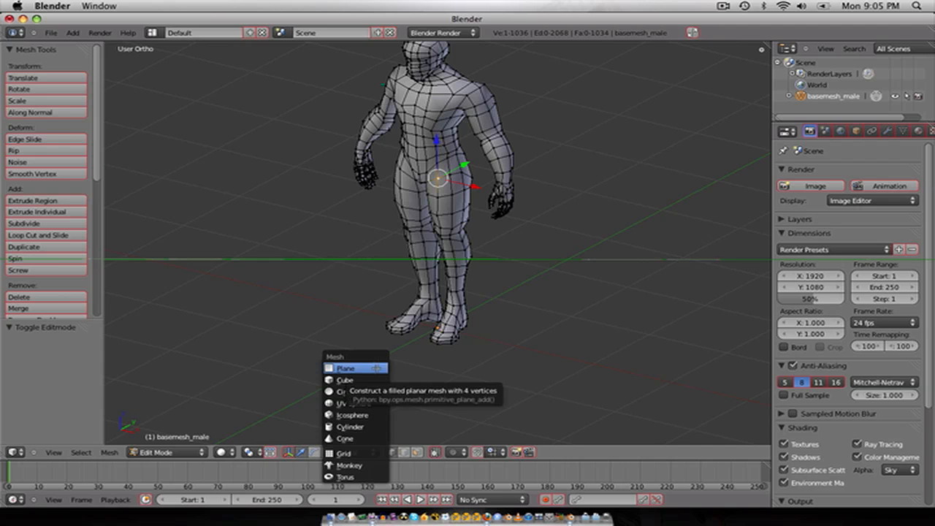
click(351, 368)
key(s)
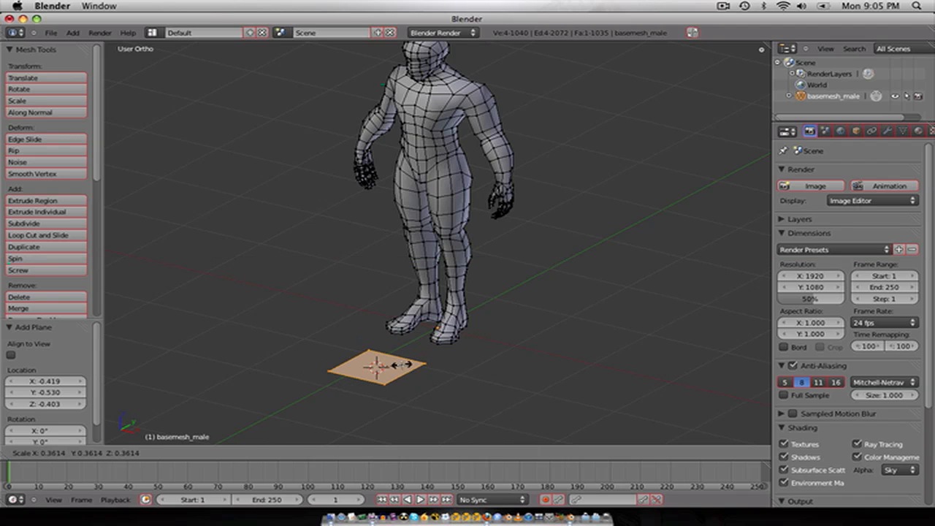
click(401, 363)
key(Tab)
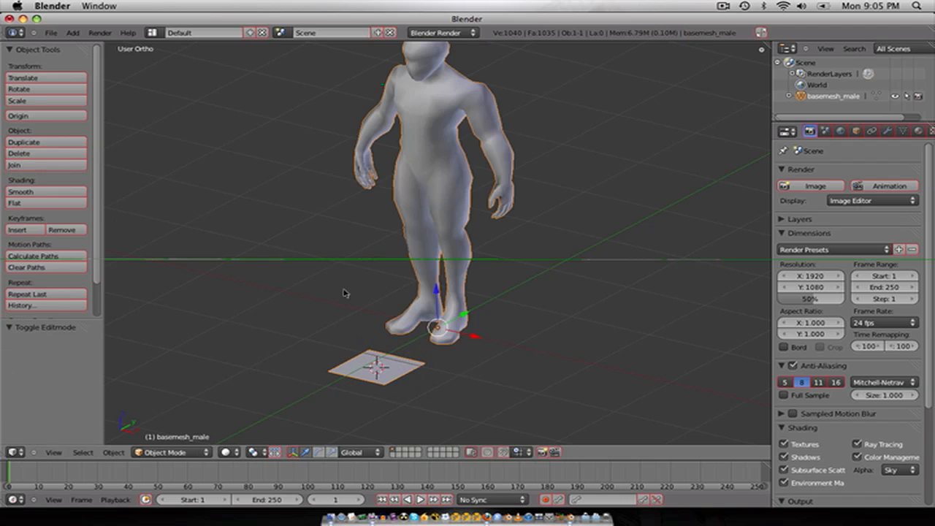
Step: Start saving the scene under a new name and choose the Febuary folder inside Desktop/Blender Works
click(50, 33)
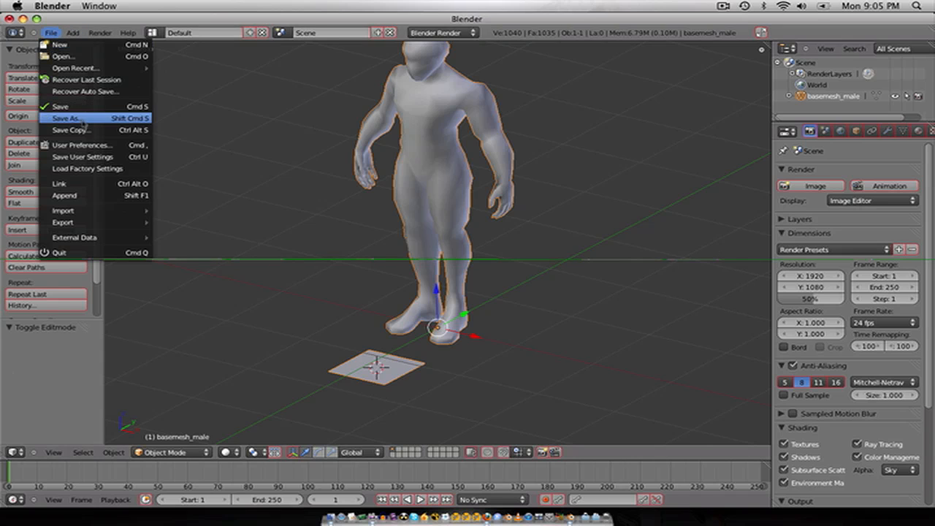
click(89, 131)
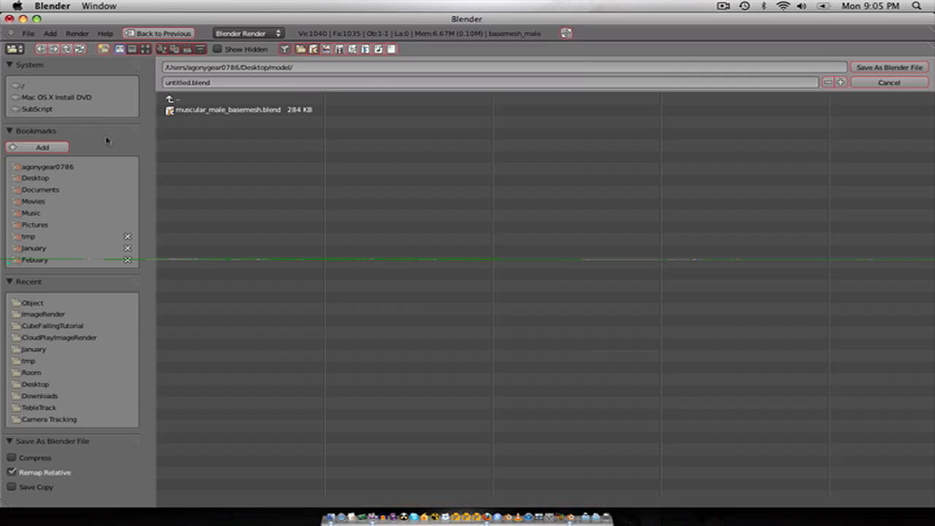
click(38, 178)
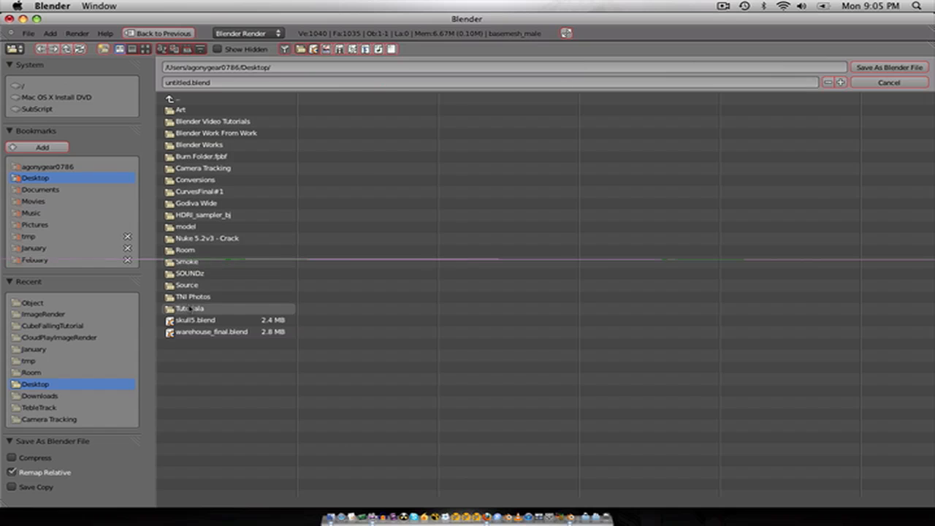
click(214, 134)
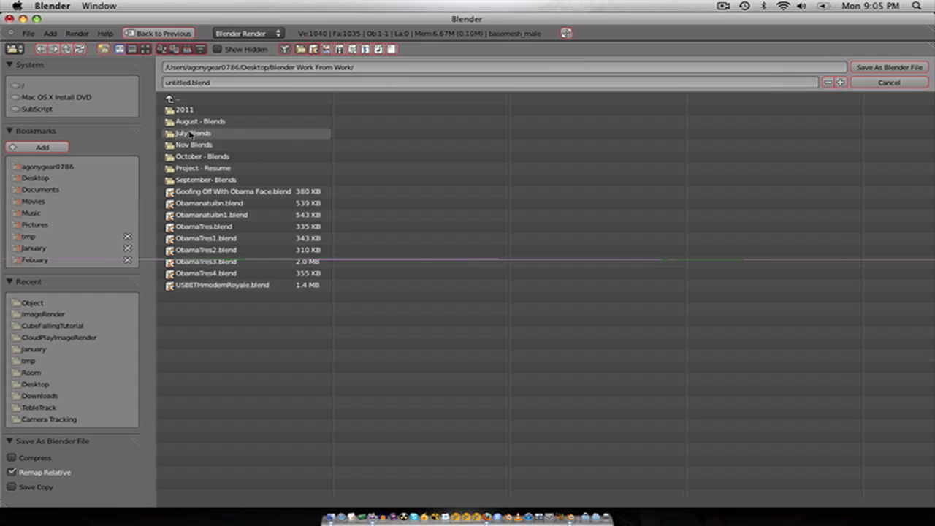
click(184, 103)
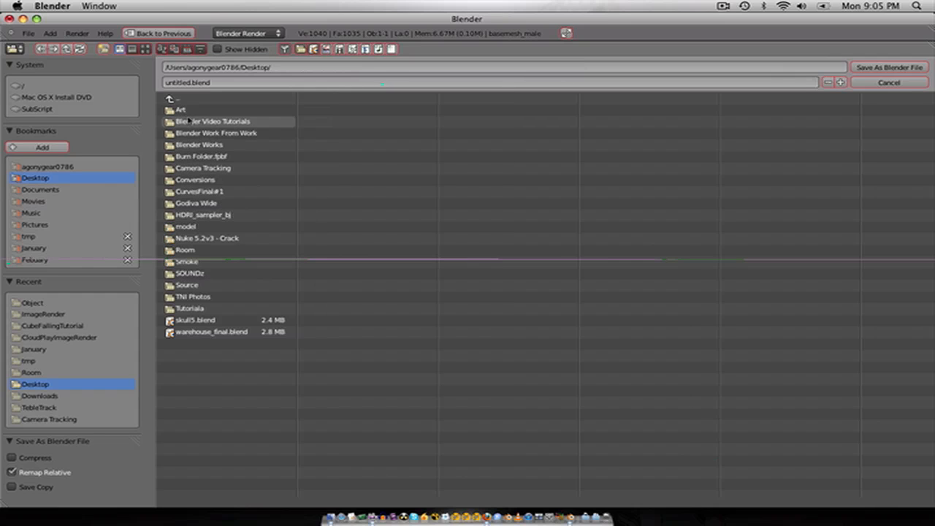
click(191, 145)
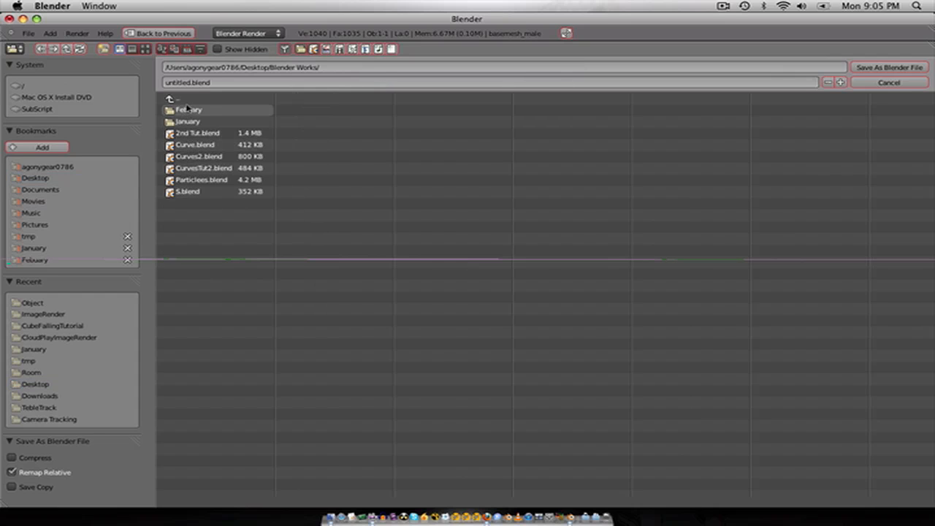
click(189, 110)
Step: Name the file RigPlay and save it
click(190, 83)
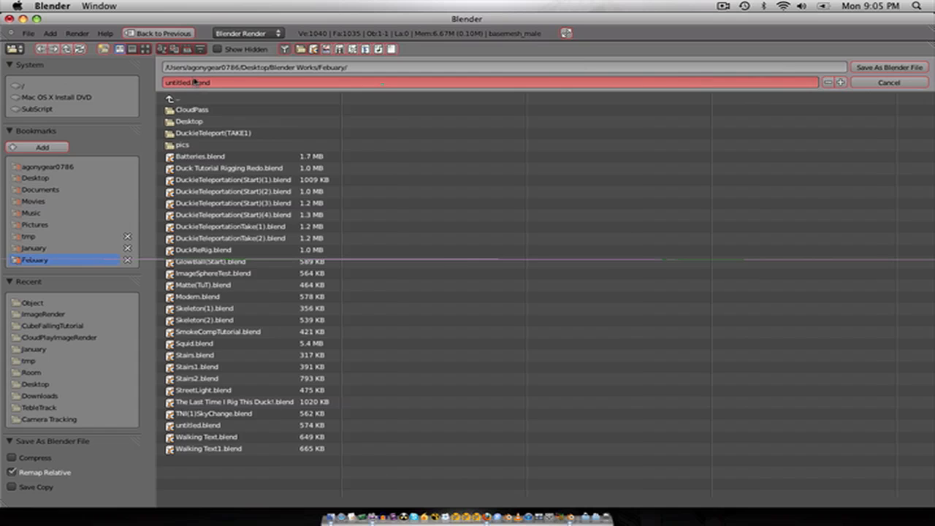
text(Rigt)
key(BackSpace)
text(Play)
key(Return)
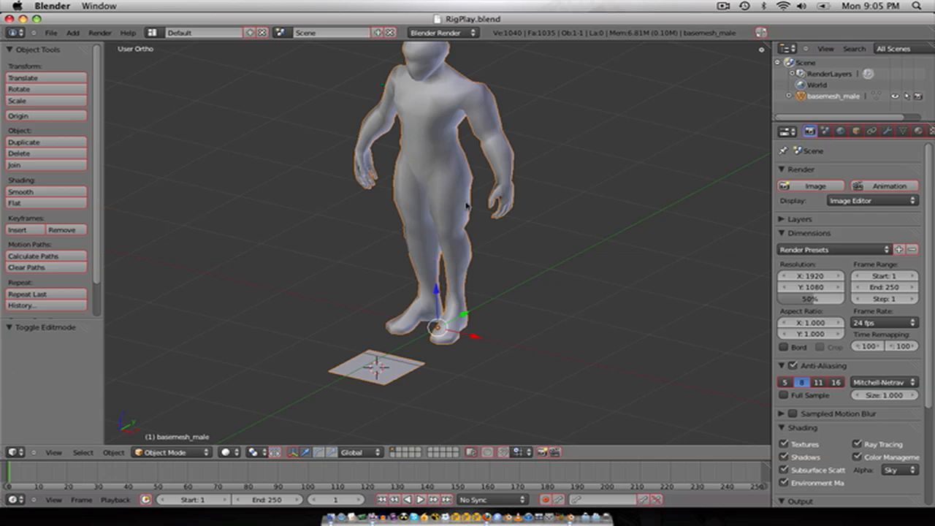
Step: Delete the plane's vertices from the figure's mesh and return to Object Mode
key(Tab)
scroll(465, 191, down, 2)
key(x)
click(414, 346)
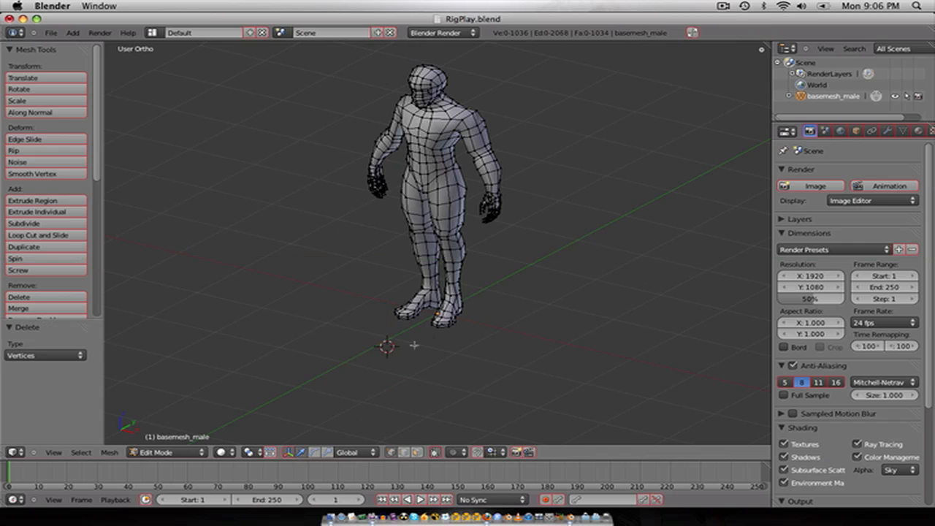
key(Tab)
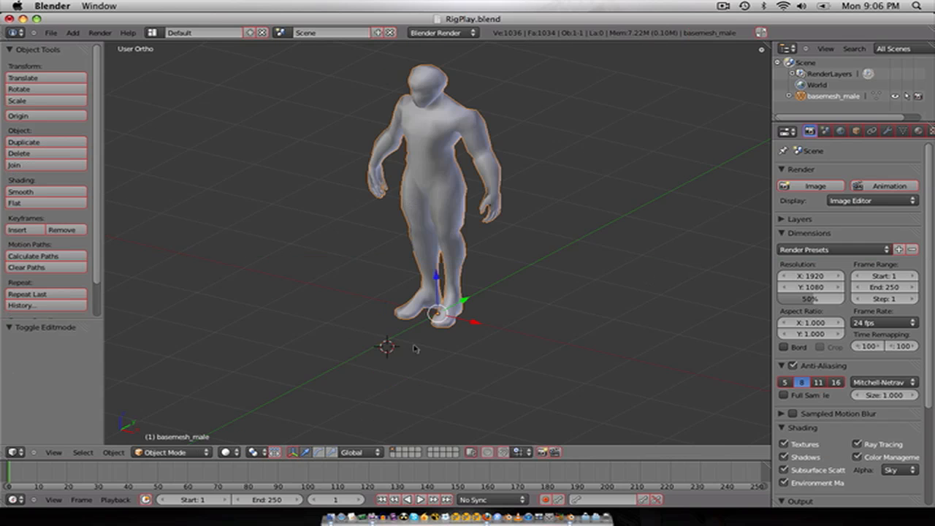
Step: In front view, place the 3D cursor at the figure's pelvis and add a single-bone armature there
key(KP_1)
scroll(438, 321, up, 4)
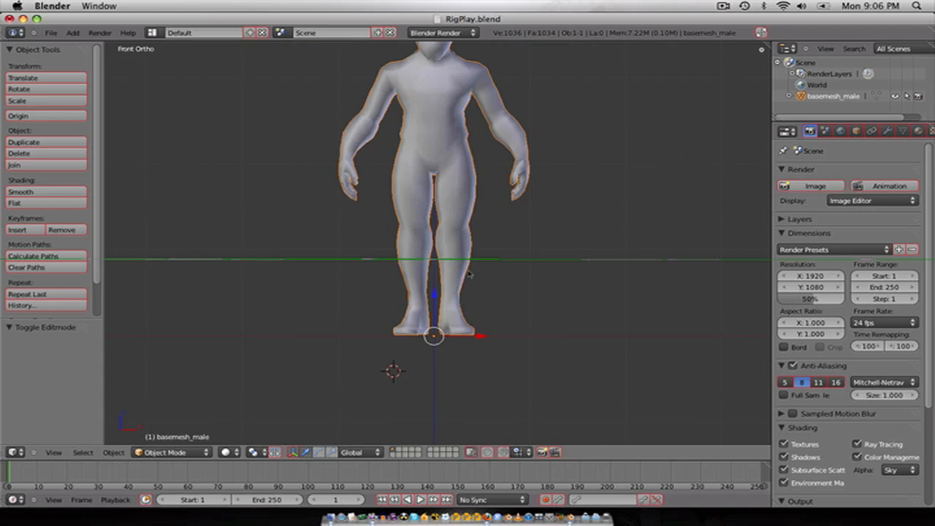
shift+middle_drag(461, 245, 470, 279)
click(443, 194)
key(shift+a)
mouse_move(438, 254)
click(471, 254)
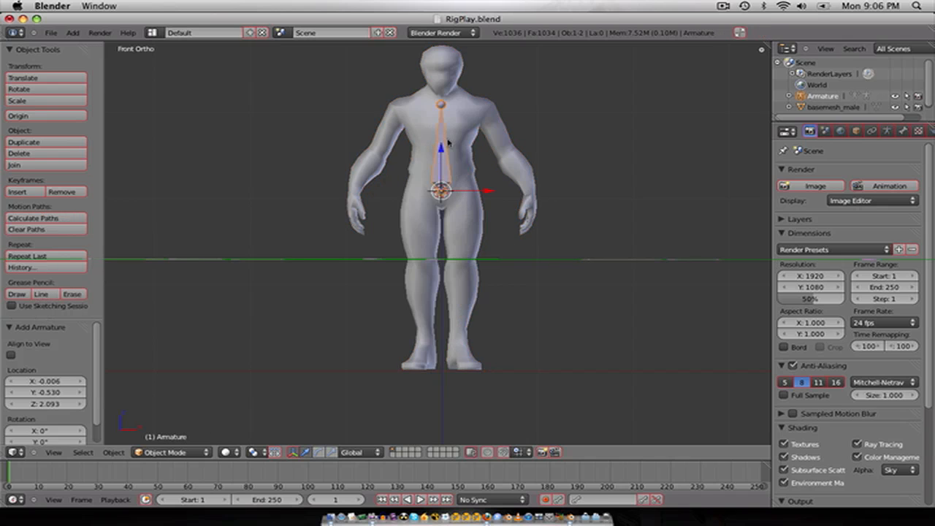
Step: Put the armature in Edit Mode and raise the bone's tip along Z by about 0.176 to the neck
key(Tab)
key(g)
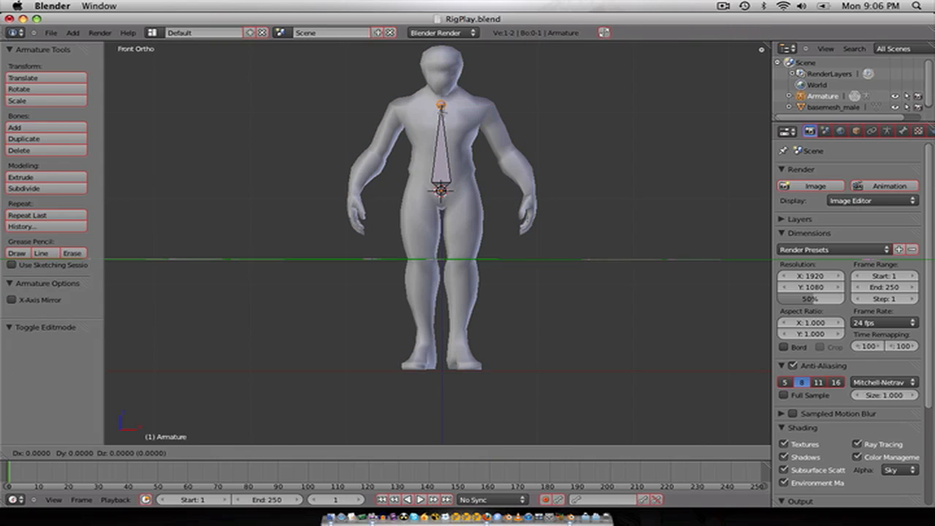
key(z)
key(Return)
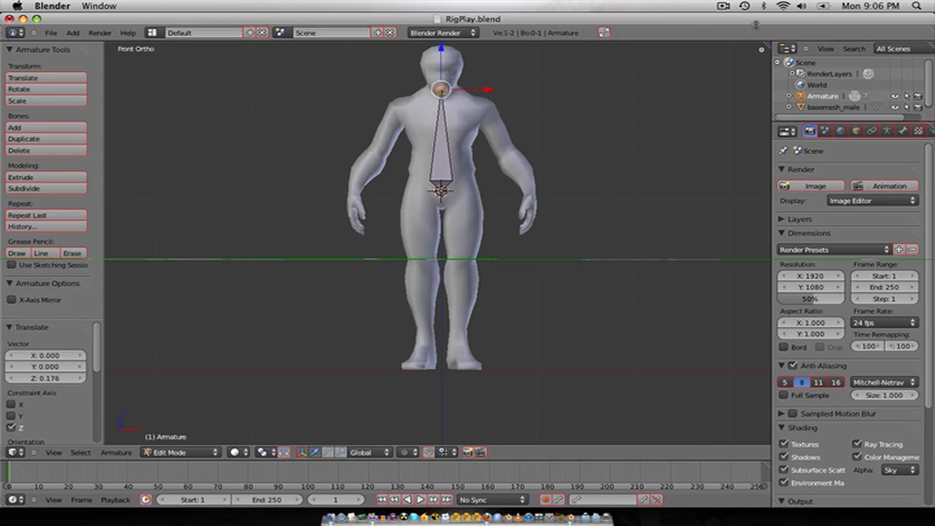
Step: Split the 3D view into two side-by-side views and create a new screen layout from this arrangement
drag(734, 49, 479, 51)
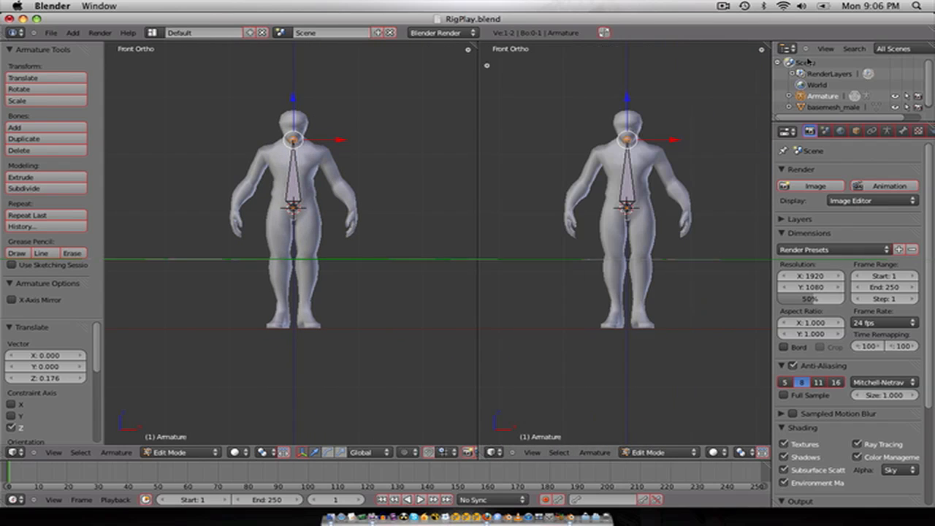
click(250, 32)
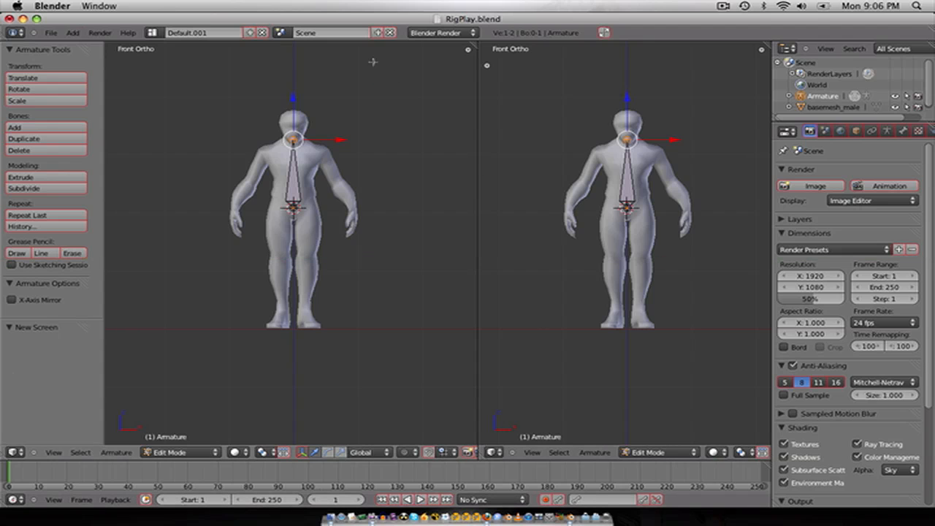
Step: Reduce the new layout to a wide and a narrow 3D view, closing the outliner, timeline and properties areas
drag(473, 42, 569, 211)
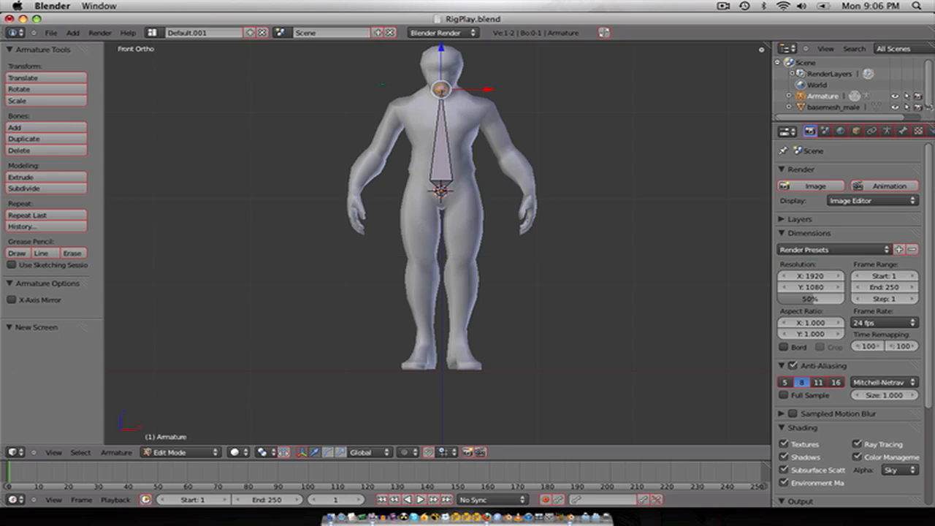
drag(930, 127, 923, 93)
drag(768, 459, 767, 431)
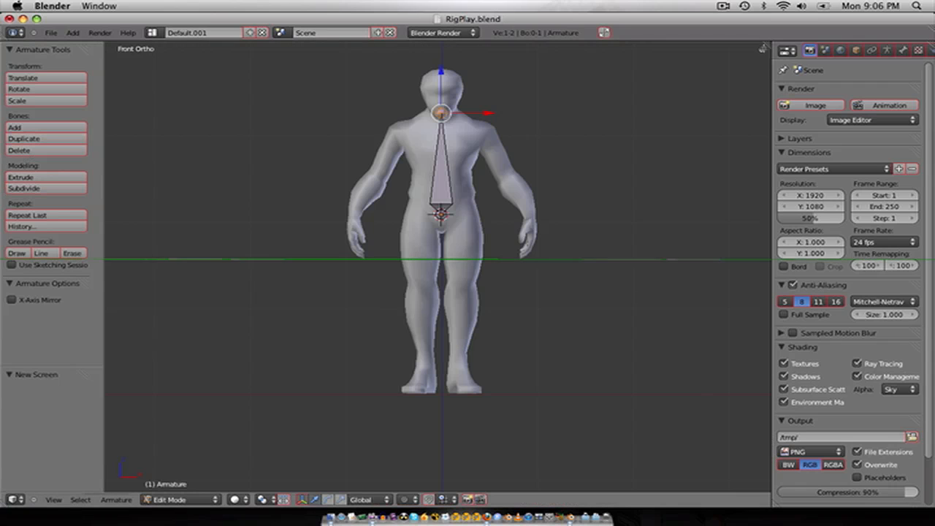
drag(768, 44, 643, 53)
Step: Rename the screen layout Design2 and save over RigPlay.blend
click(222, 33)
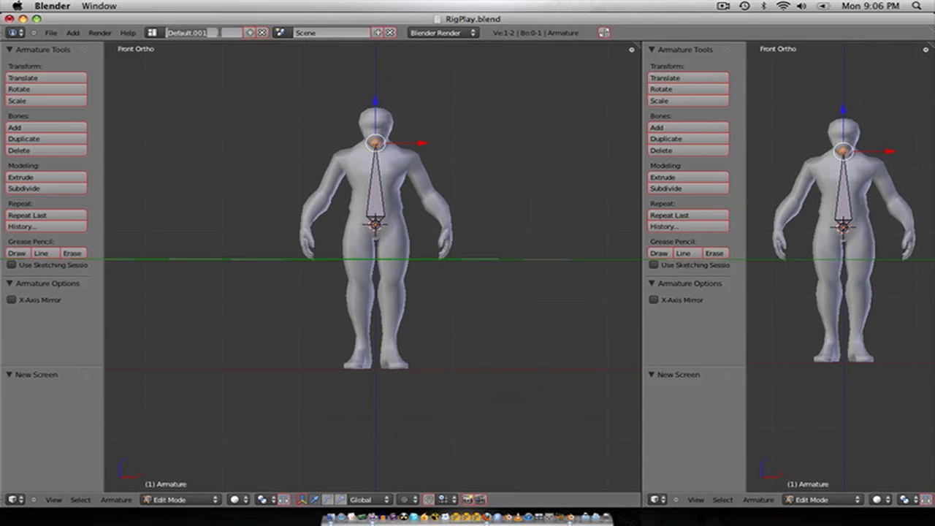
text(Design2)
key(ctrl+s)
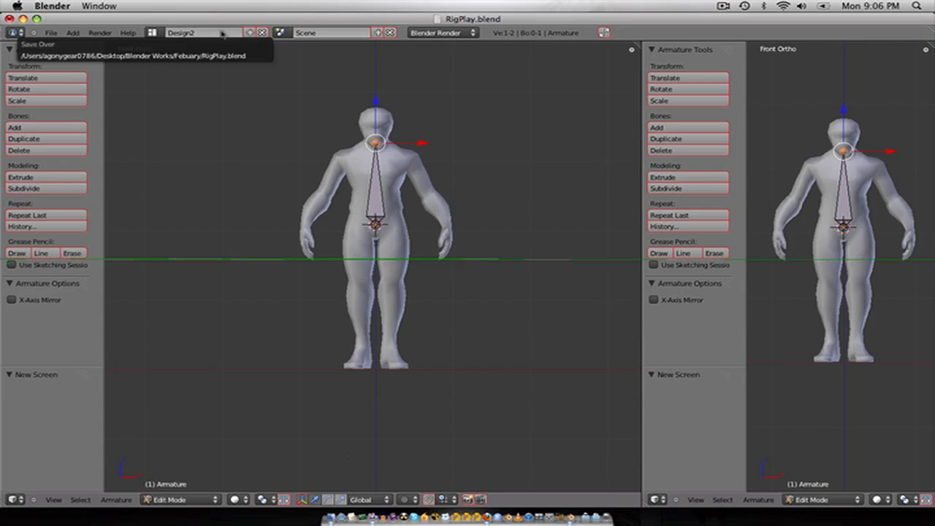
key(ctrl+s)
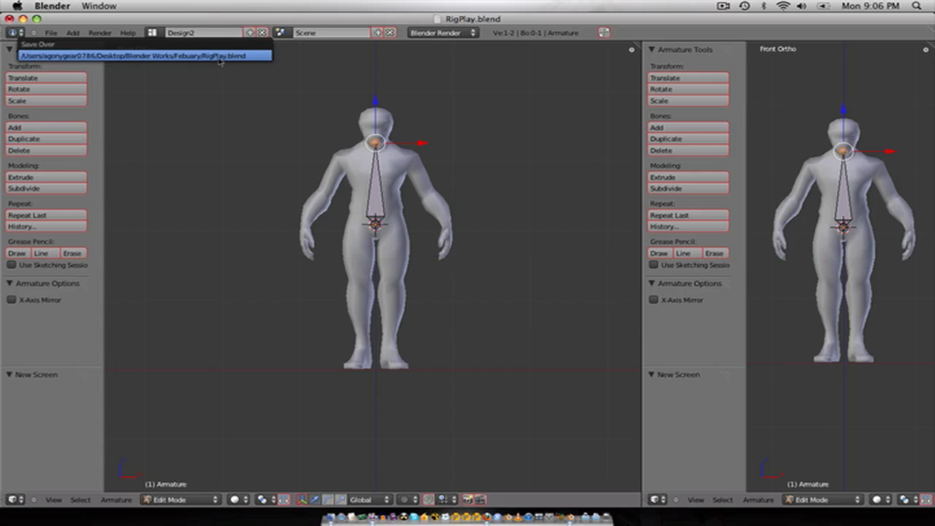
click(217, 56)
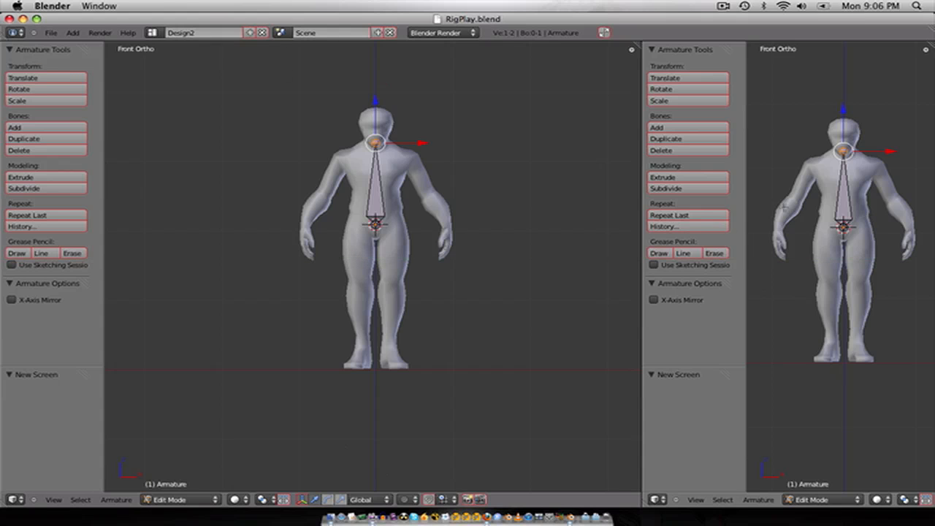
Step: Set the narrow view to the right side without its tool shelf, and move the whole bone 0.497 along Y into the body
key(t)
key(KP_3)
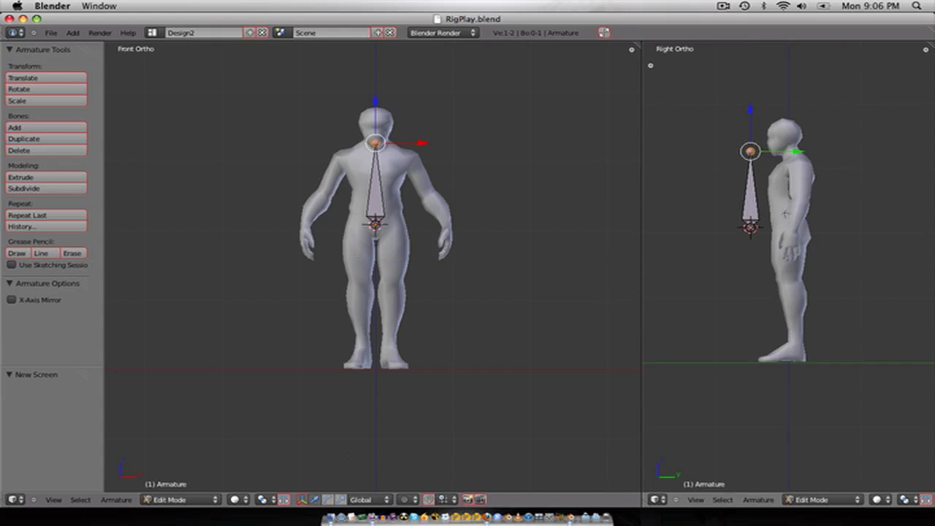
scroll(809, 214, up, 1)
right_click(742, 203)
drag(788, 174, 832, 176)
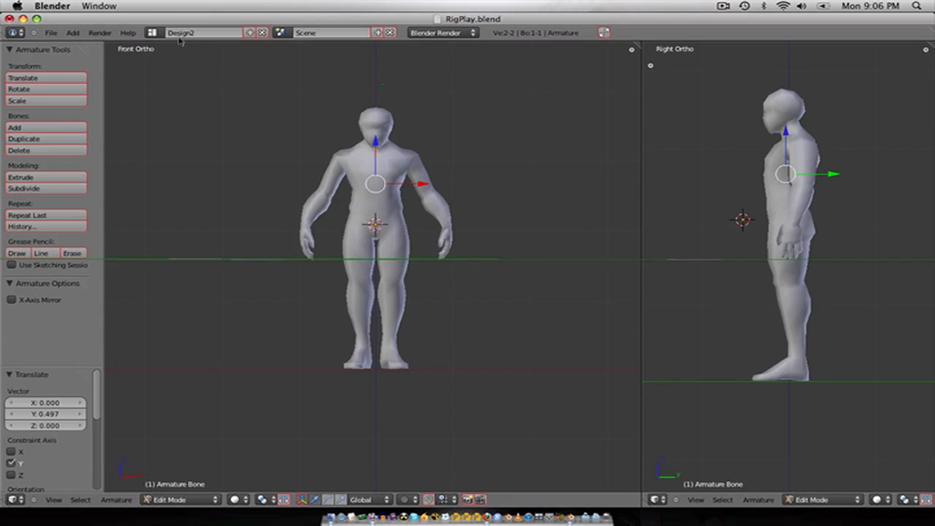
Step: Return to the Default screen layout and enable X-Ray display for the armature
click(151, 32)
click(153, 72)
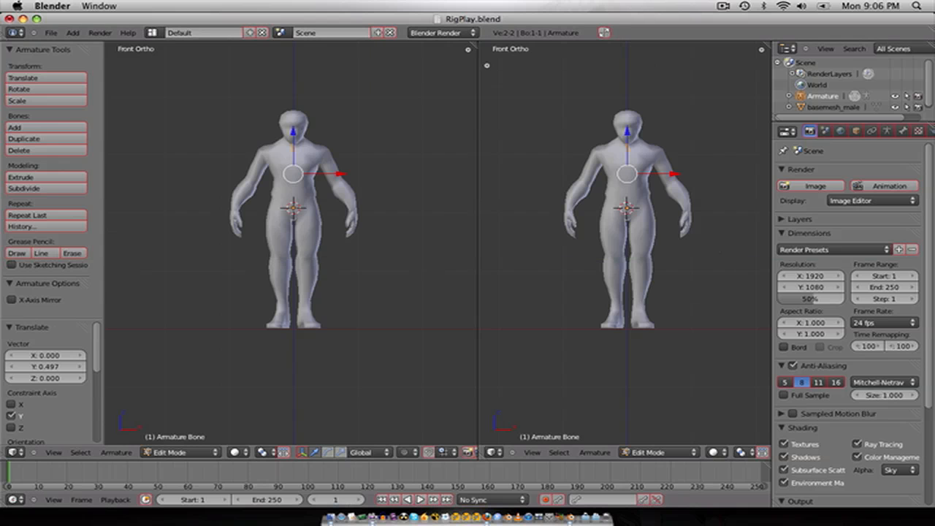
click(902, 131)
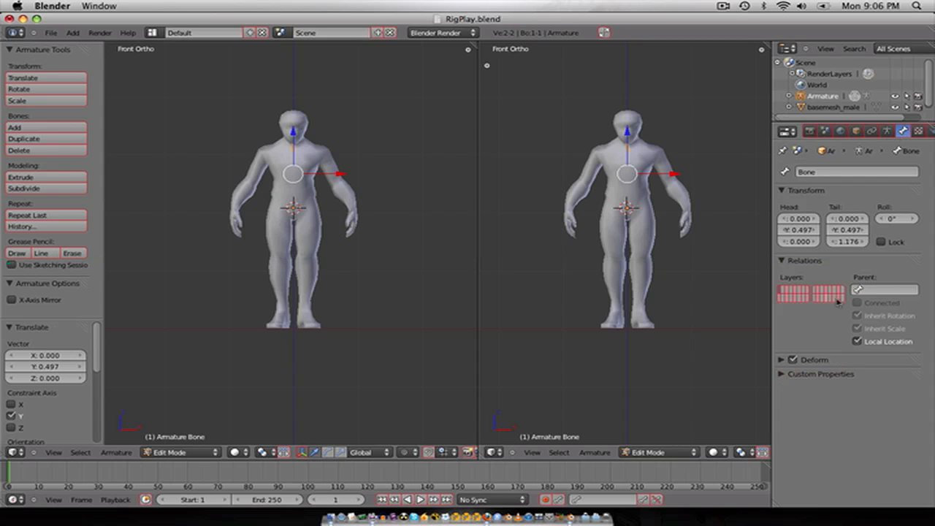
click(887, 131)
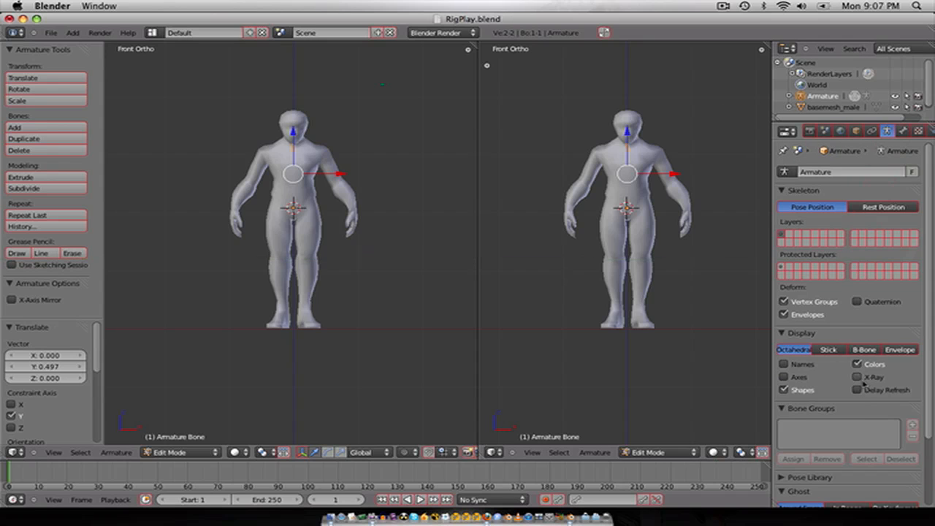
Step: Set the second 3D view to the right side, frame the bone in both views, and hide the front view's tool shelf
key(KP_3)
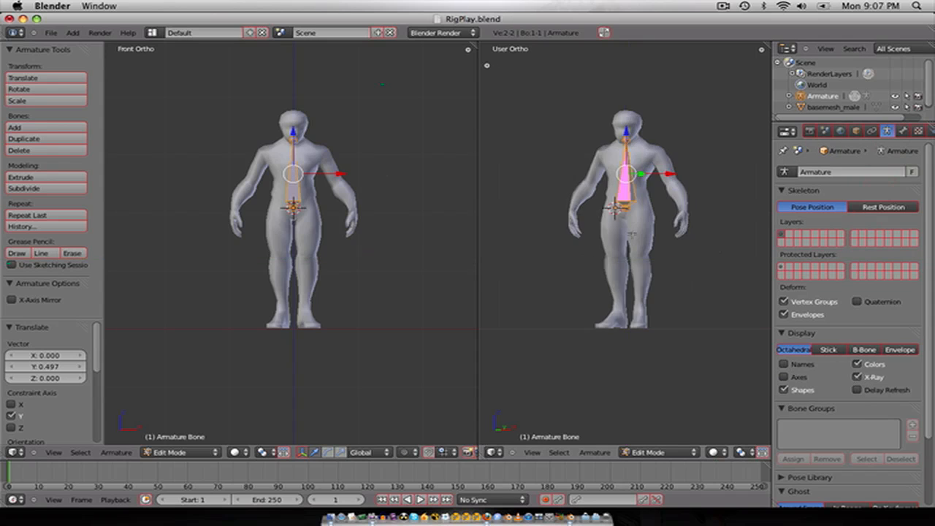
scroll(597, 179, up, 5)
shift+middle_drag(595, 156, 618, 335)
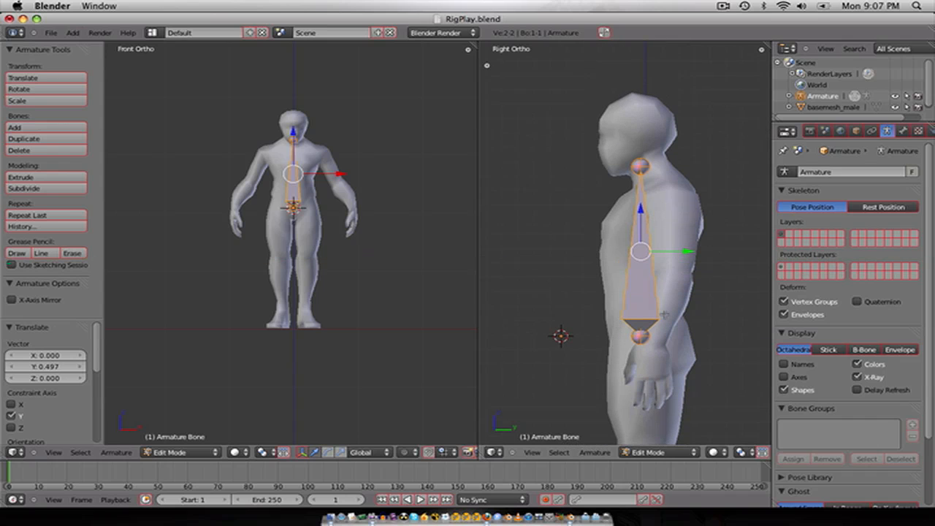
scroll(350, 249, up, 4)
shift+middle_drag(350, 249, 298, 311)
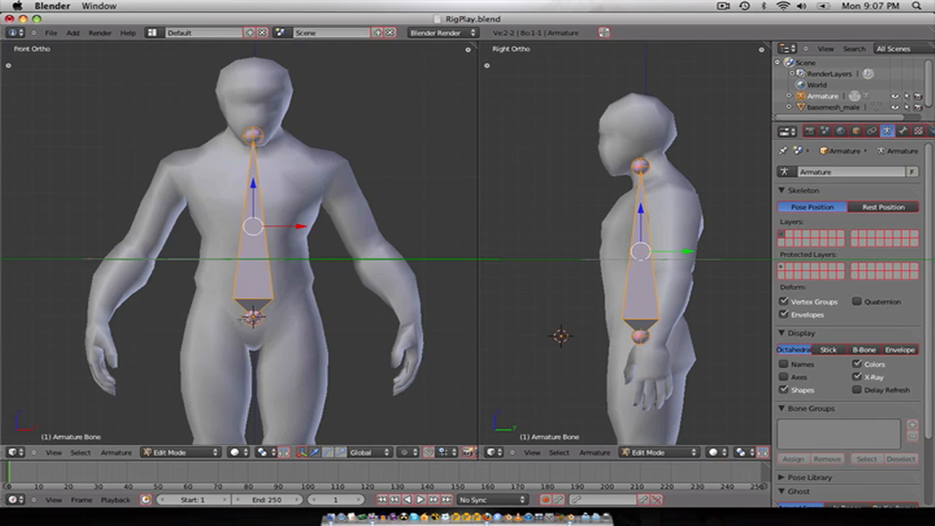
Step: Lower the bone's bottom joint along Z into the crotch, and subdivide the bone into two segments
right_click(246, 317)
key(g)
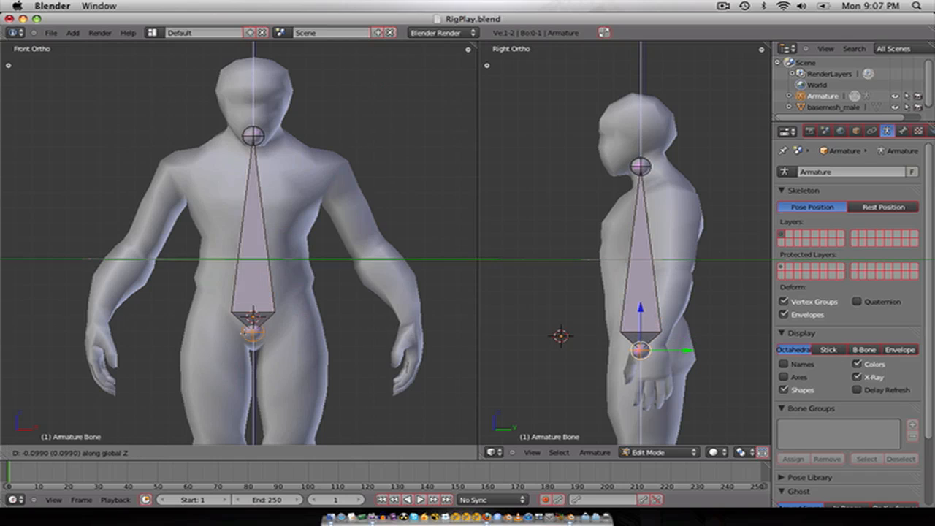
key(Return)
right_click(254, 257)
key(w)
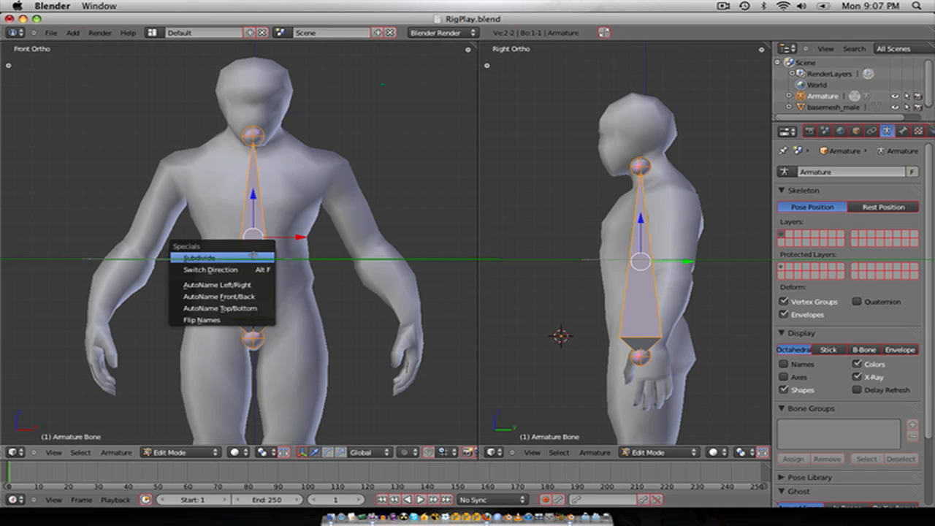
click(254, 252)
Step: In the side view, shift the middle spine joint forward to the belly and lower the top joint to the upper chest
drag(666, 260, 622, 215)
right_click(639, 166)
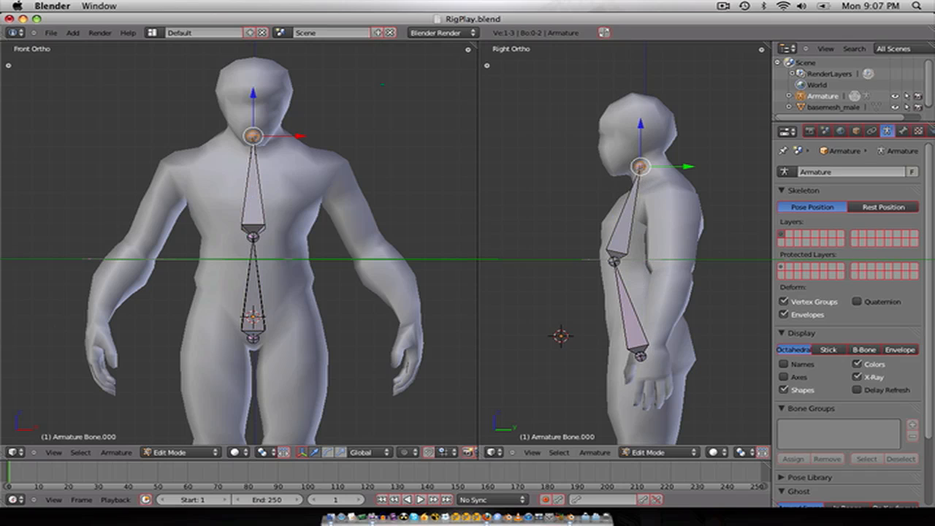
key(g)
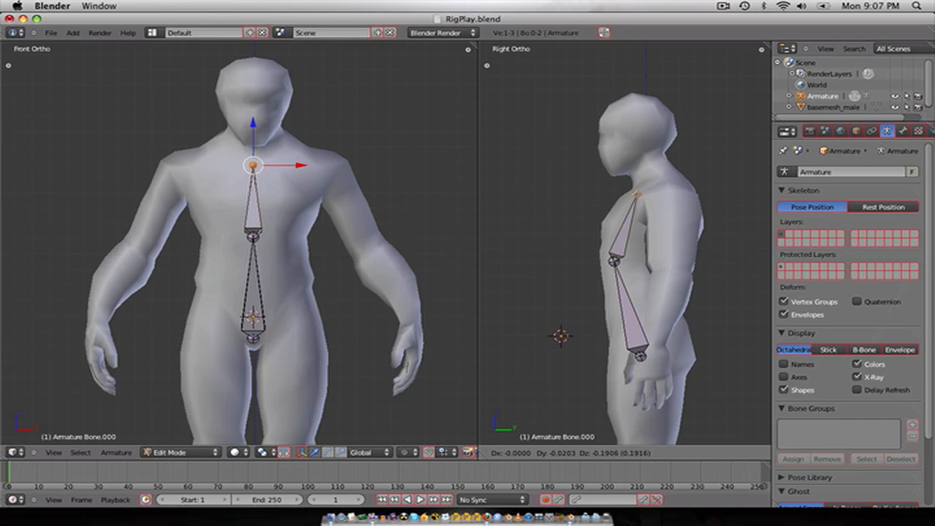
click(637, 222)
Step: Move the bottom joint of the lower spine bone up and forward into the pelvis in the side view
right_click(636, 335)
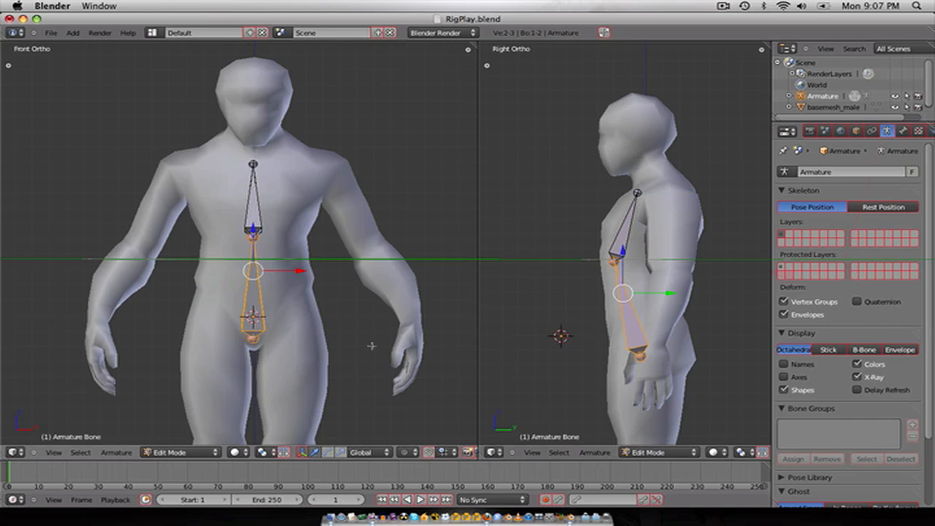
right_click(640, 355)
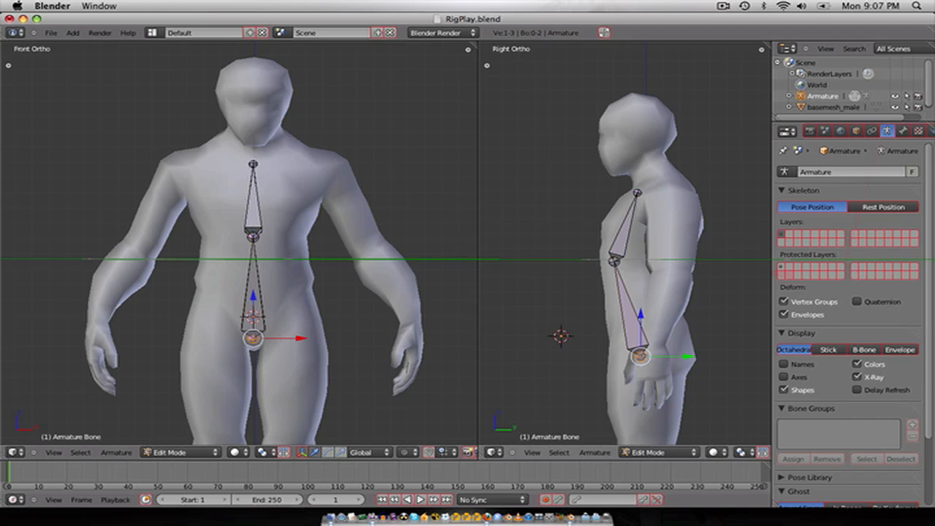
key(g)
click(622, 335)
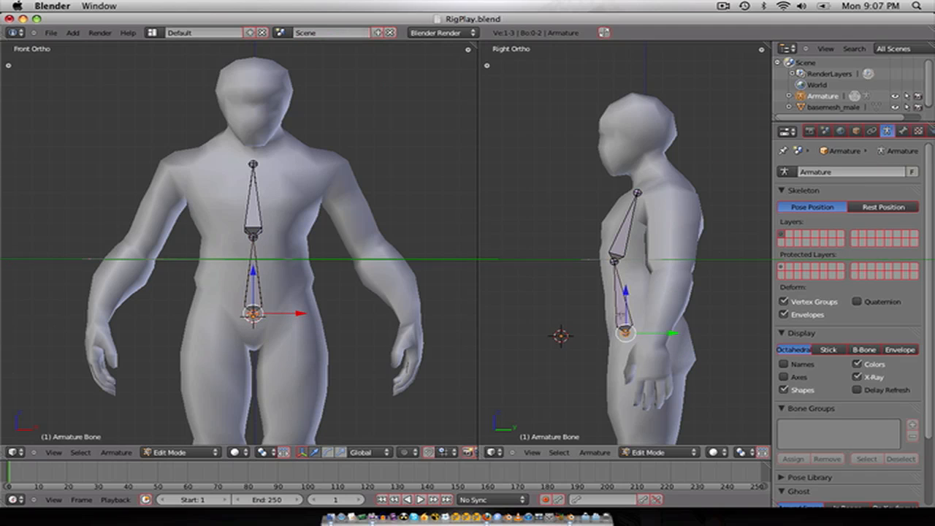
Step: Duplicate the lower spine bone, rotate the copy so its tip slopes down toward the buttocks, and place it near the spine's base
right_click(617, 307)
key(shift+d)
key(y)
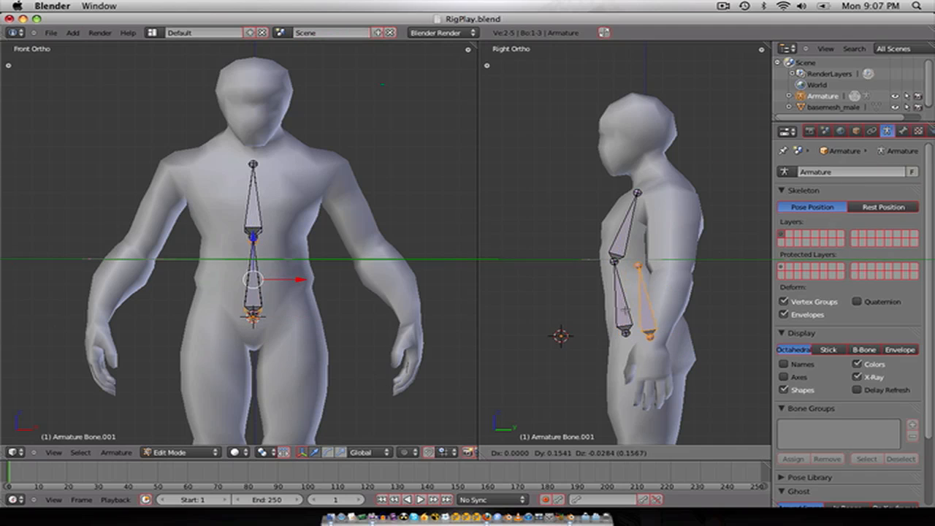
key(r)
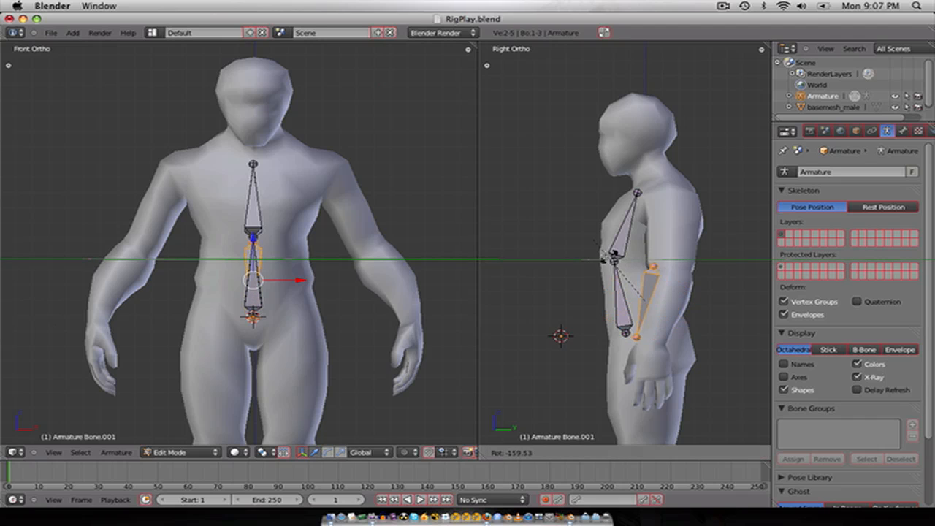
key(g)
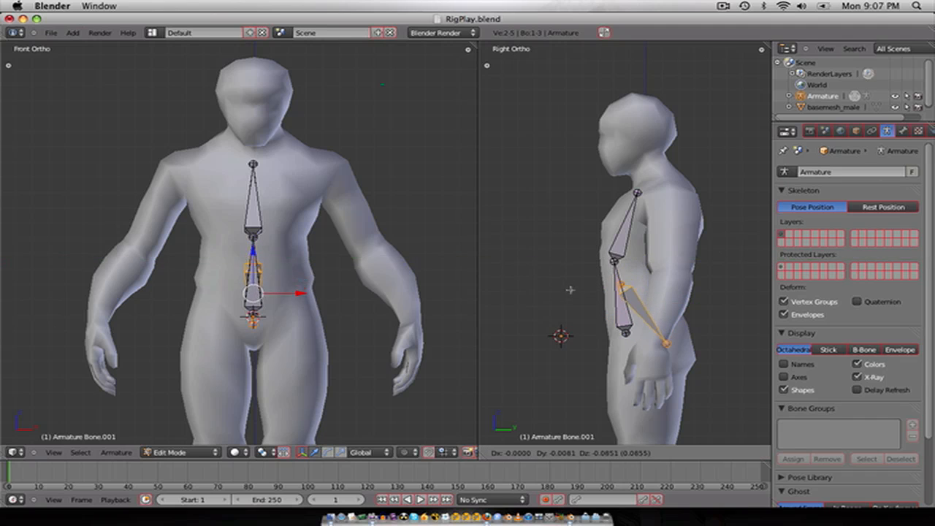
click(573, 321)
Step: Reposition the duplicated hip bone and its tip so it starts just below the spine and slopes down to the back of the hips
right_click(663, 363)
key(g)
click(671, 355)
right_click(649, 337)
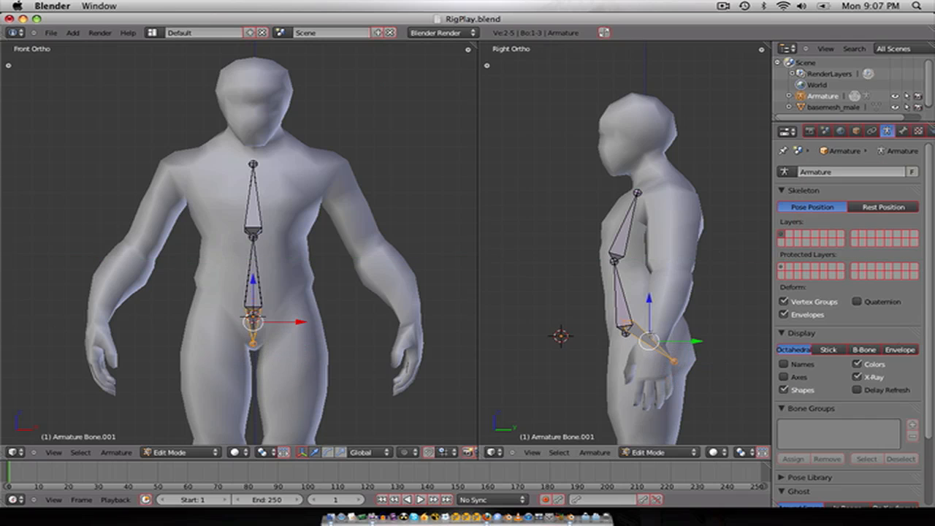
key(g)
click(648, 349)
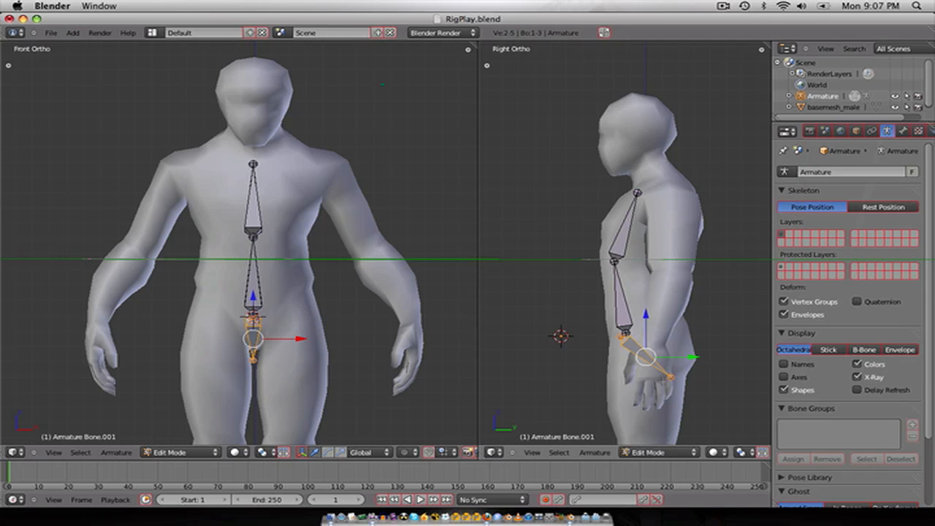
right_click(670, 373)
key(g)
click(670, 370)
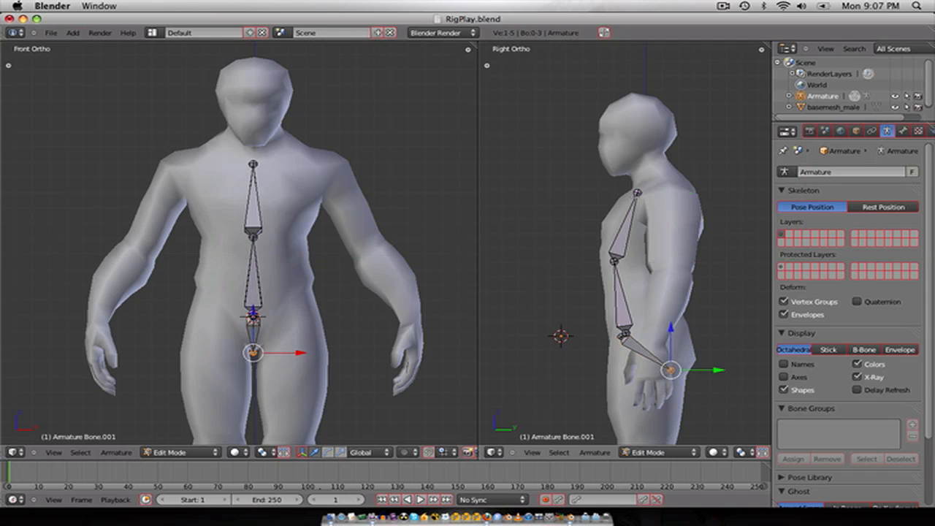
Step: Move the top spine joint up and back to the base of the neck, and extrude a neck bone up to the skull
right_click(636, 192)
key(g)
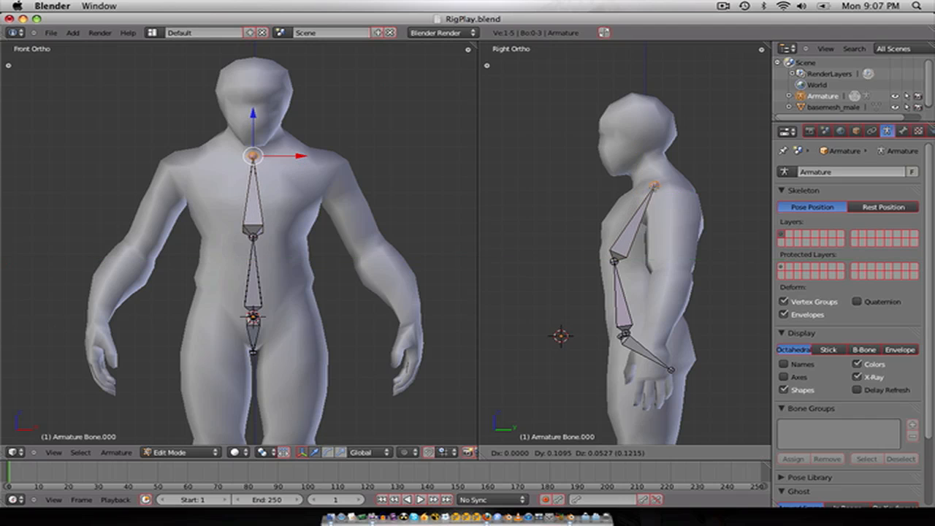
click(645, 184)
key(e)
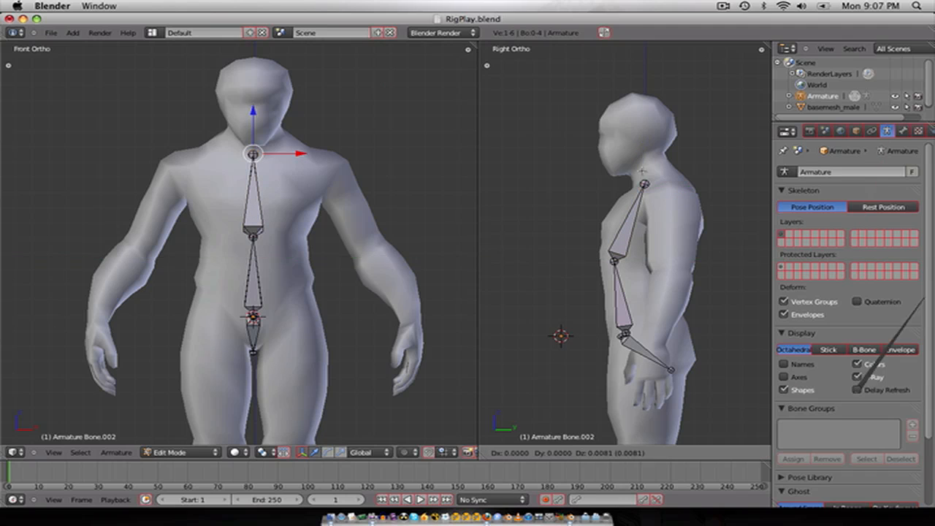
click(644, 150)
Step: Extrude a head bone from the neck joint and fit its tip at the top of the forehead
key(e)
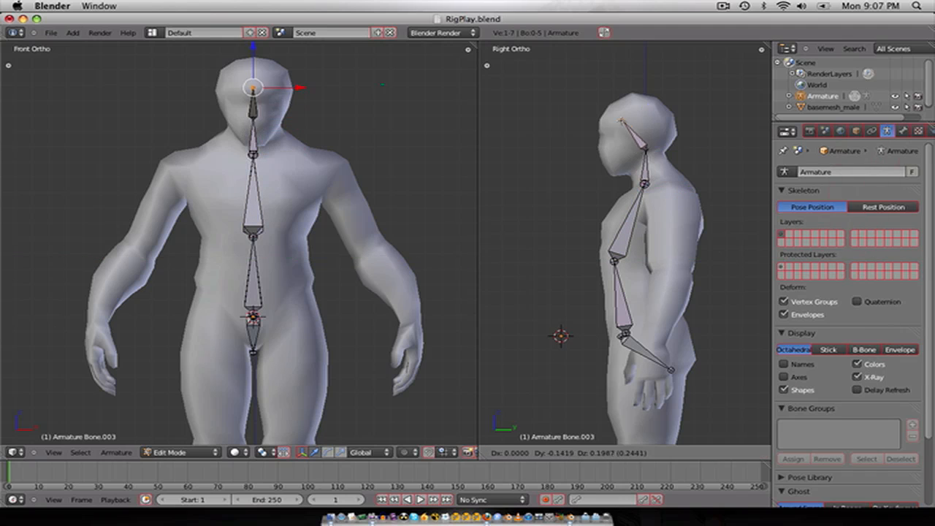
click(610, 113)
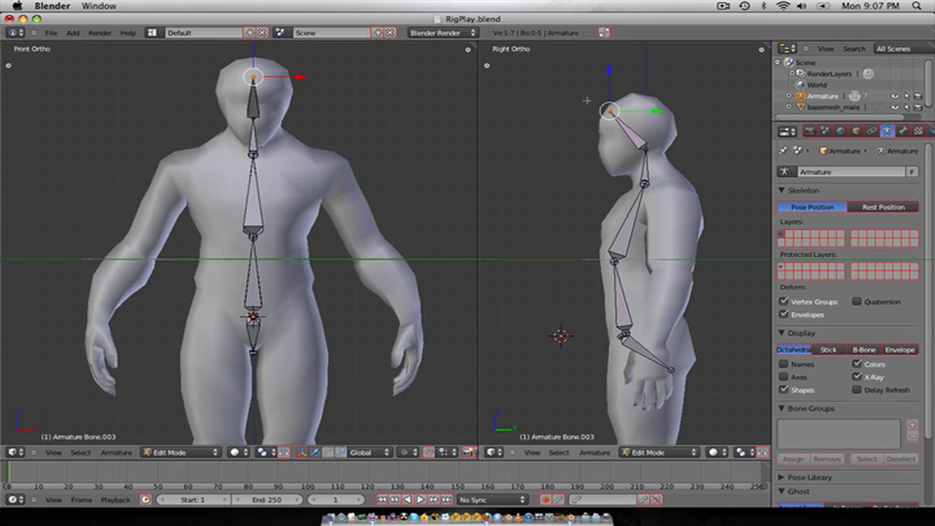
key(g)
click(589, 91)
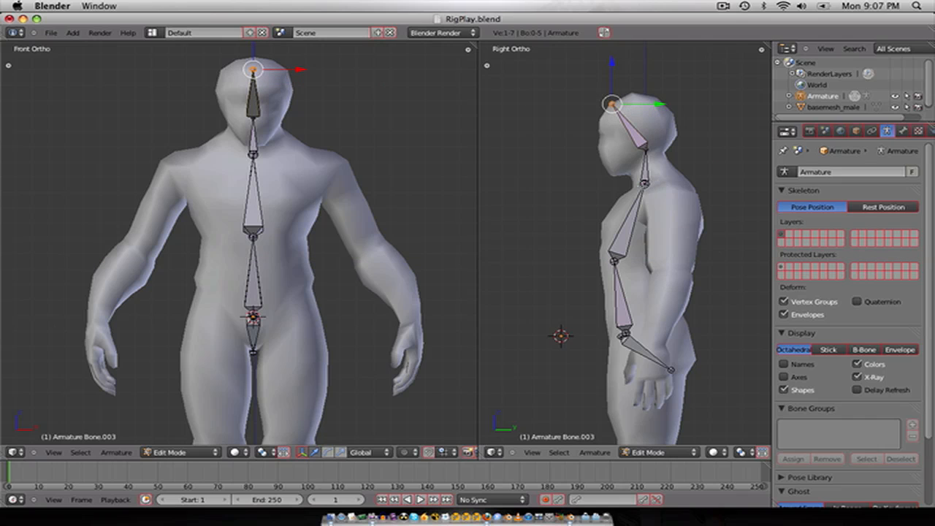
Step: Add a bone at the 3D cursor placed beside the neck, and lay it horizontally out to the character's left shoulder
click(286, 154)
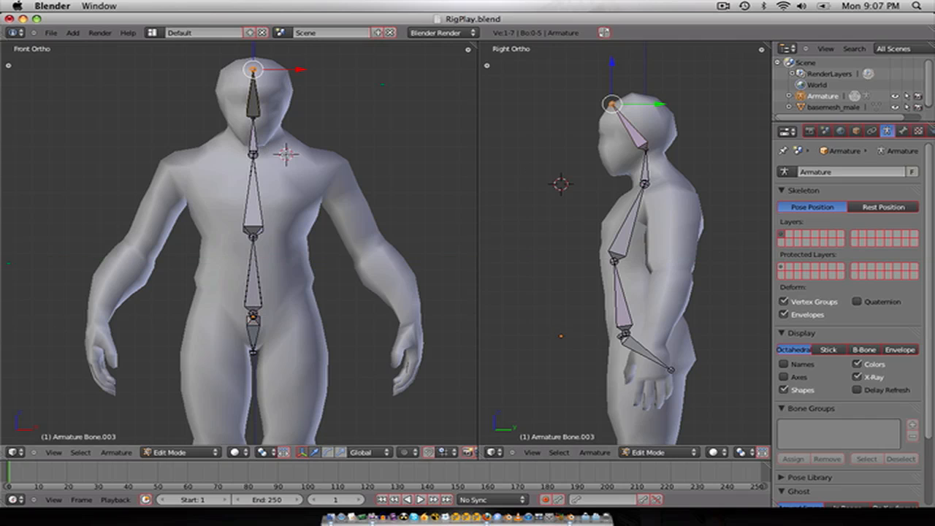
click(664, 187)
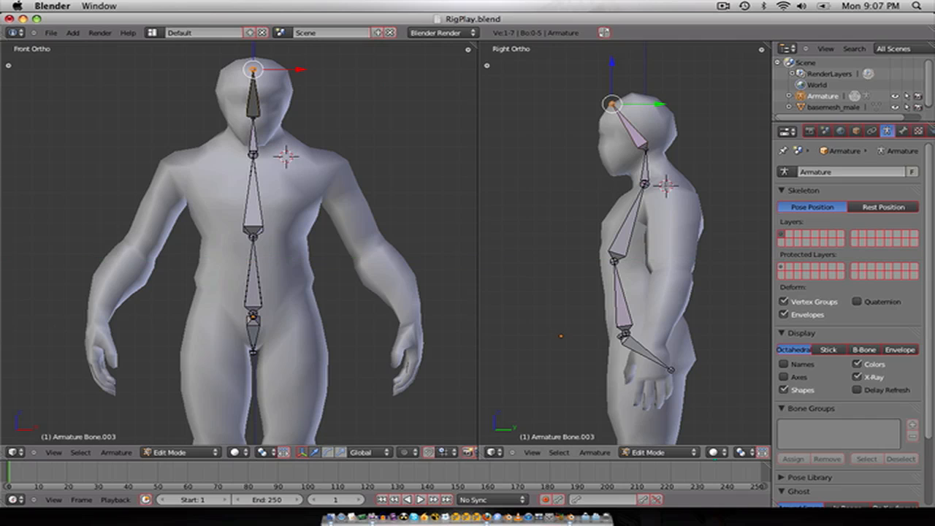
key(shift+a)
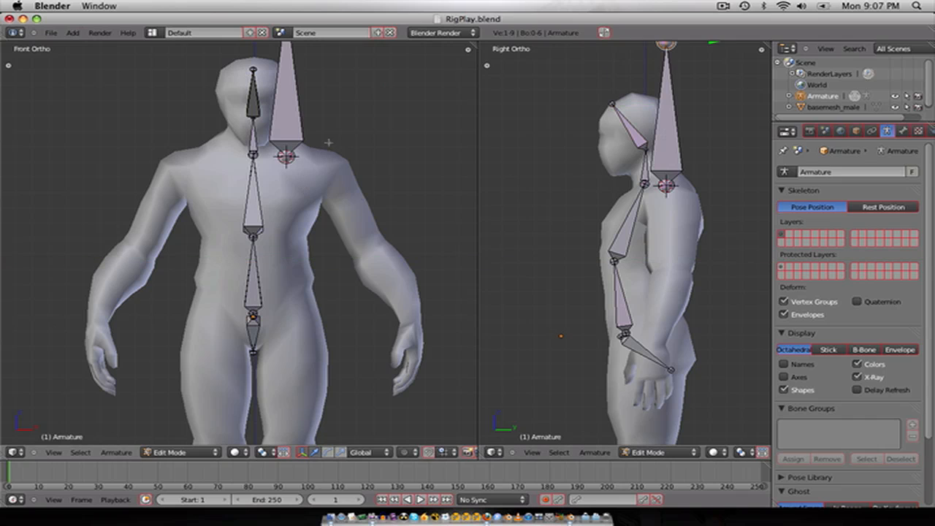
key(g)
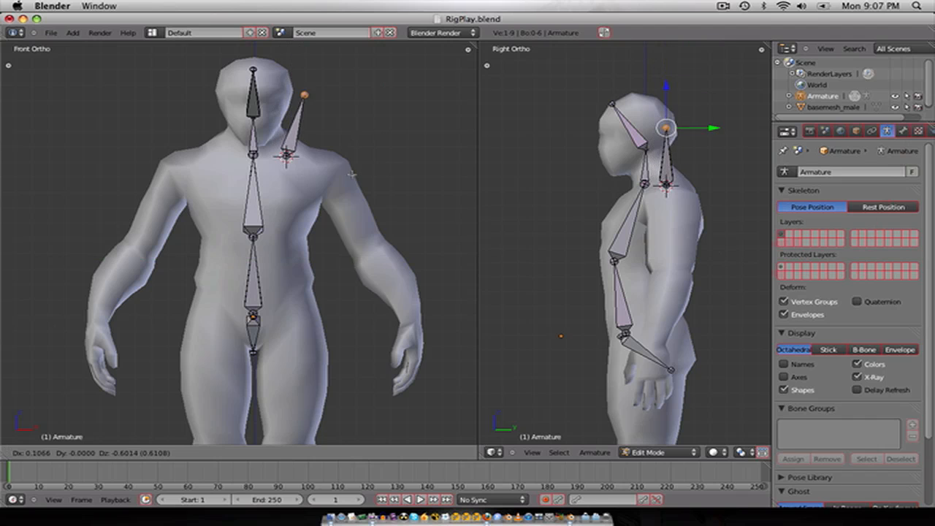
click(357, 196)
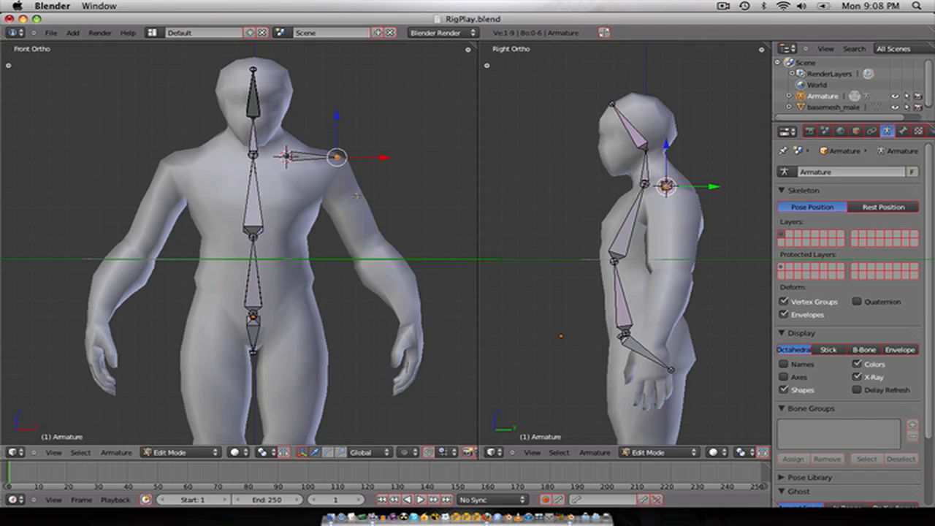
Step: Extrude an upper arm bone from the shoulder to the elbow and a forearm bone down to the wrist
key(e)
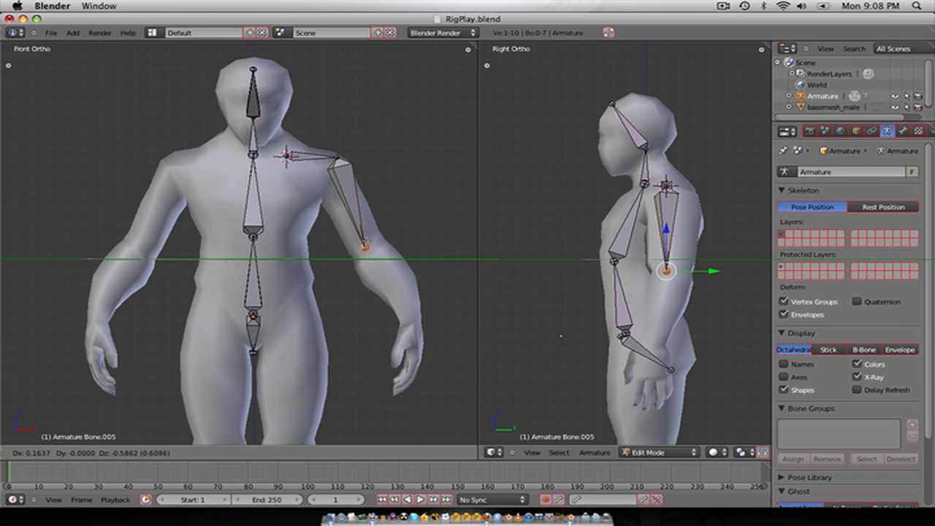
click(385, 286)
key(e)
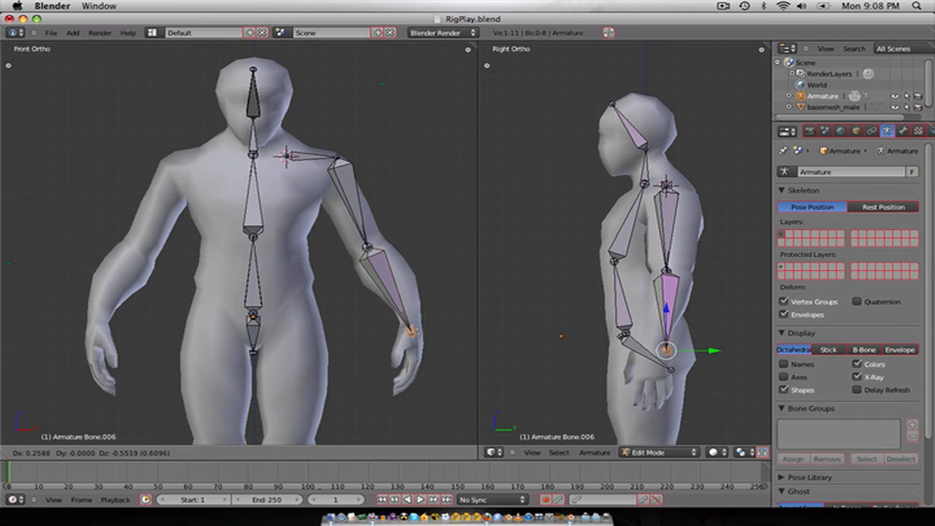
click(411, 323)
Step: Extrude a hand bone from the wrist to the knuckles and a finger bone to the fingertips
key(e)
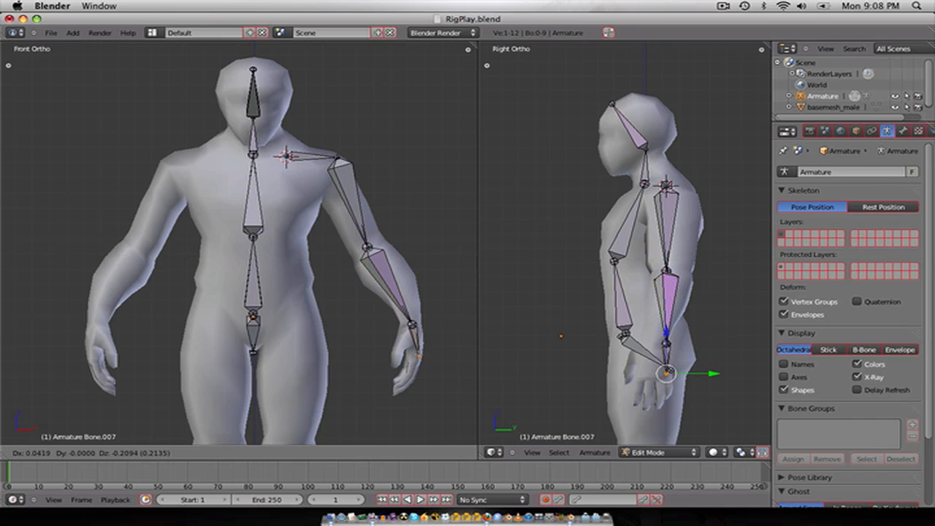
click(413, 363)
key(e)
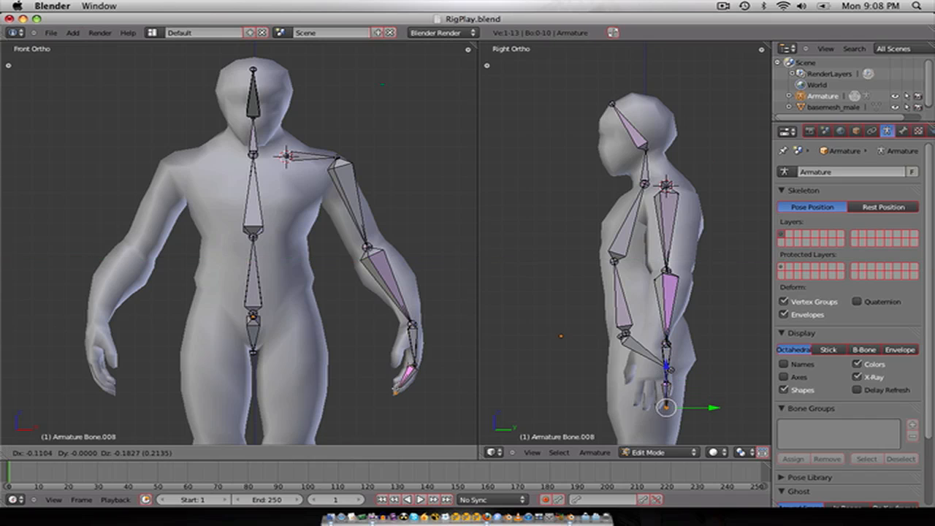
click(395, 392)
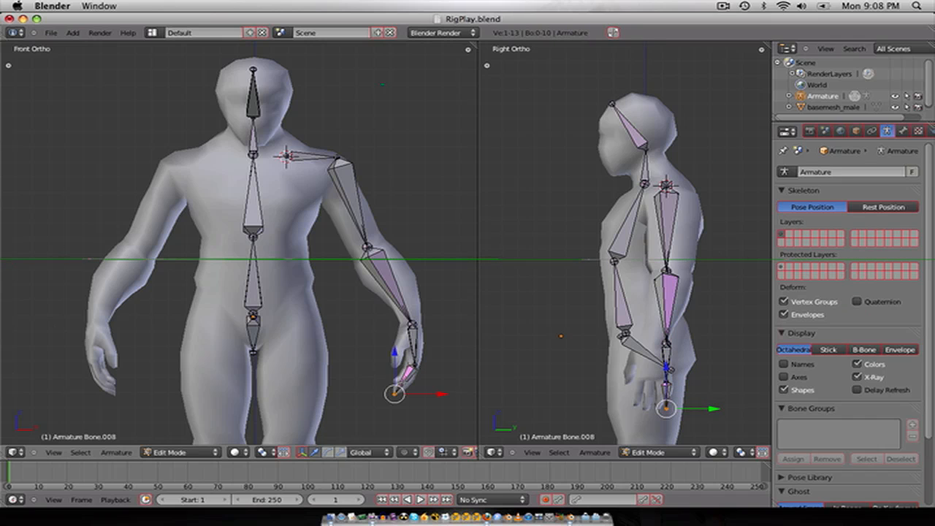
Step: Subdivide the finger bone, and subdivide its upper half once more to make three finger segments
key(w)
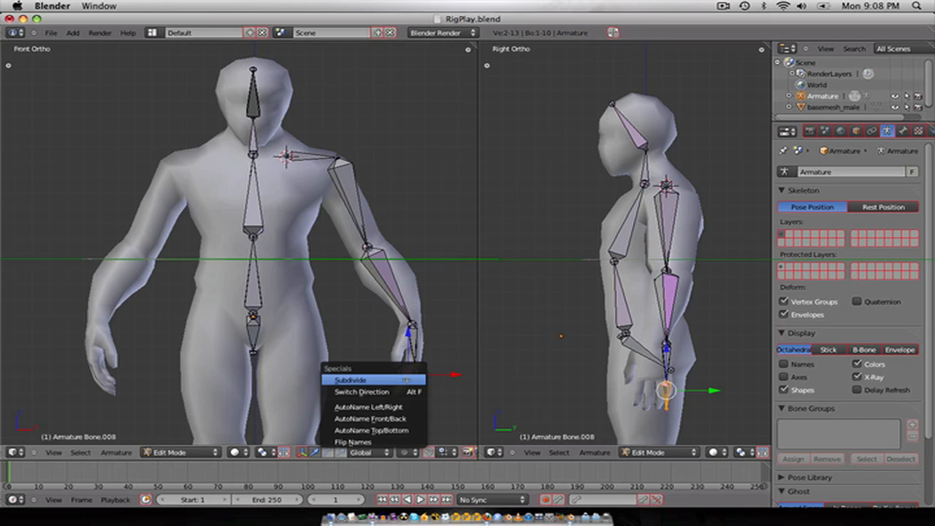
click(404, 378)
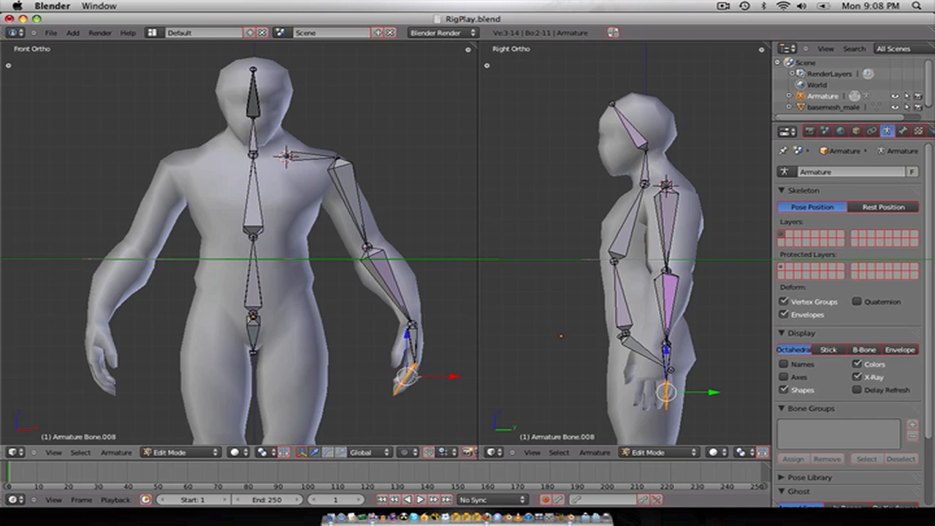
right_click(413, 371)
shift+middle_drag(414, 373, 408, 310)
scroll(408, 309, up, 6)
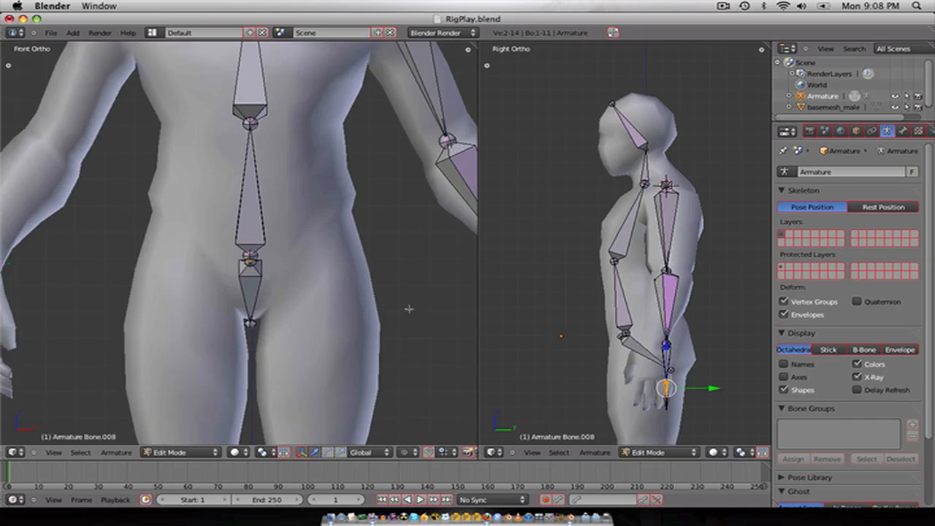
shift+middle_drag(427, 279, 263, 266)
key(KP_Decimal)
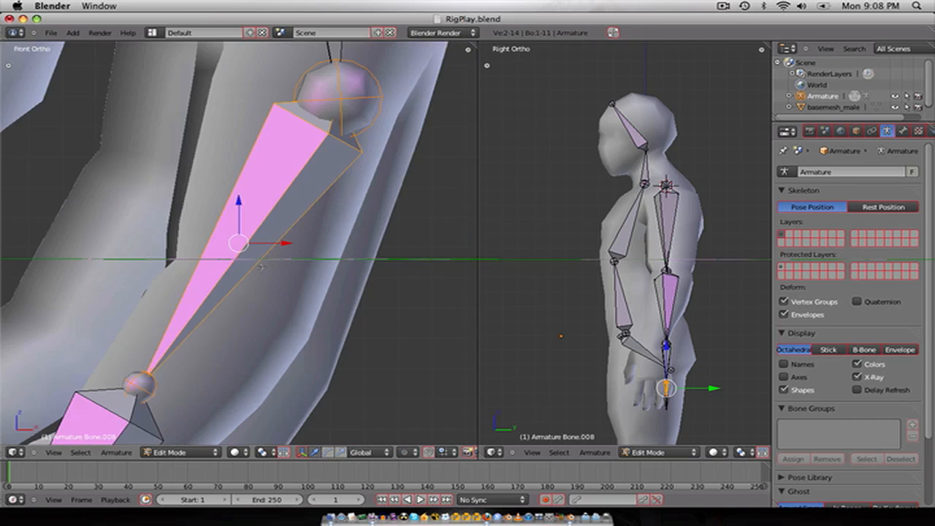
scroll(263, 264, down, 7)
key(w)
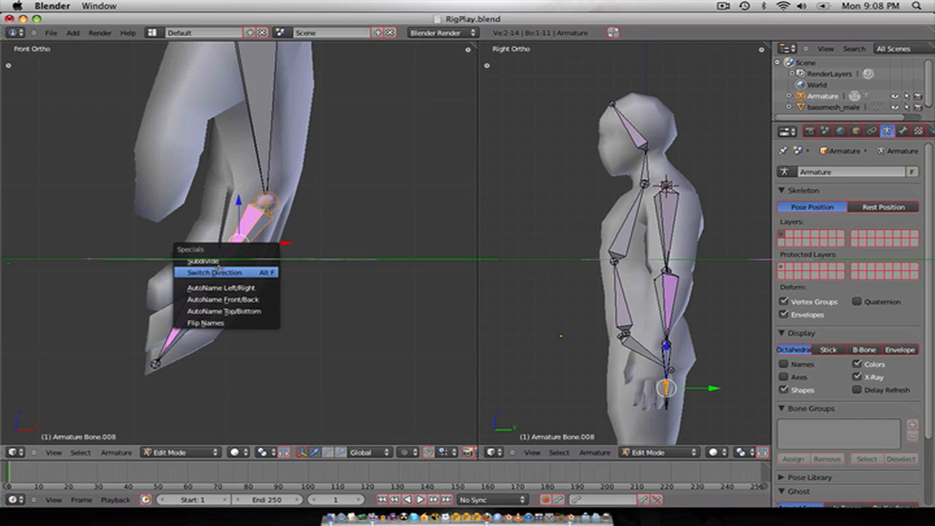
click(217, 268)
Step: Move the joint between the two upper finger segments down toward the back of the finger in the front view
right_click(237, 243)
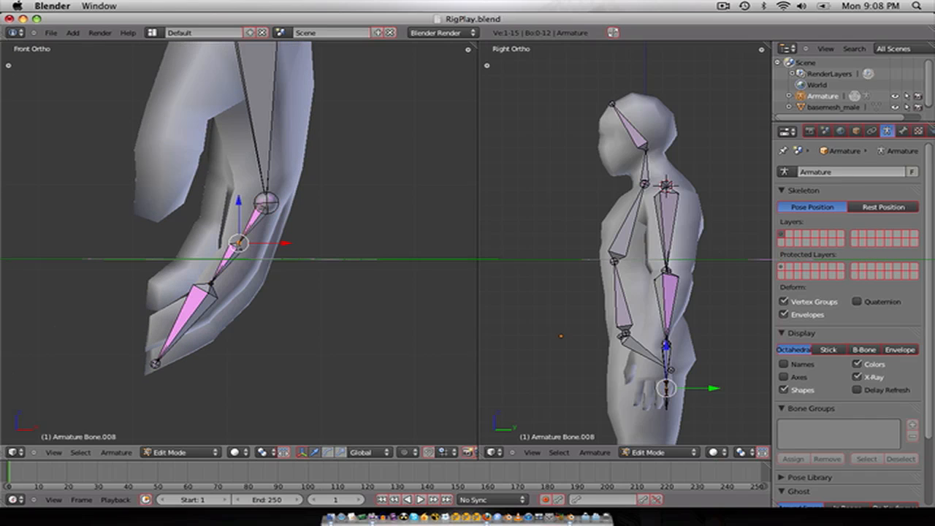
key(g)
key(Return)
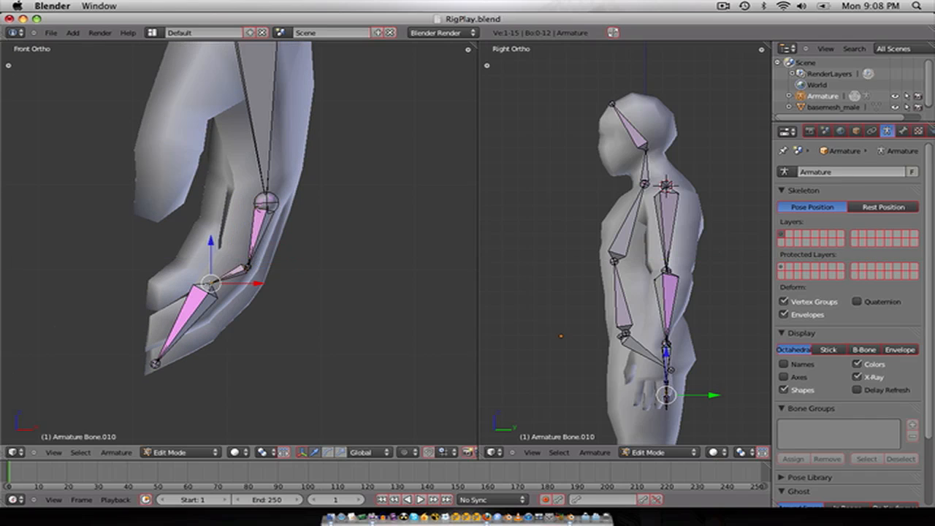
Step: Move the joint between the two lower finger segments and the fingertip joint to follow the finger's curve in the front view
key(g)
click(207, 318)
right_click(155, 363)
key(g)
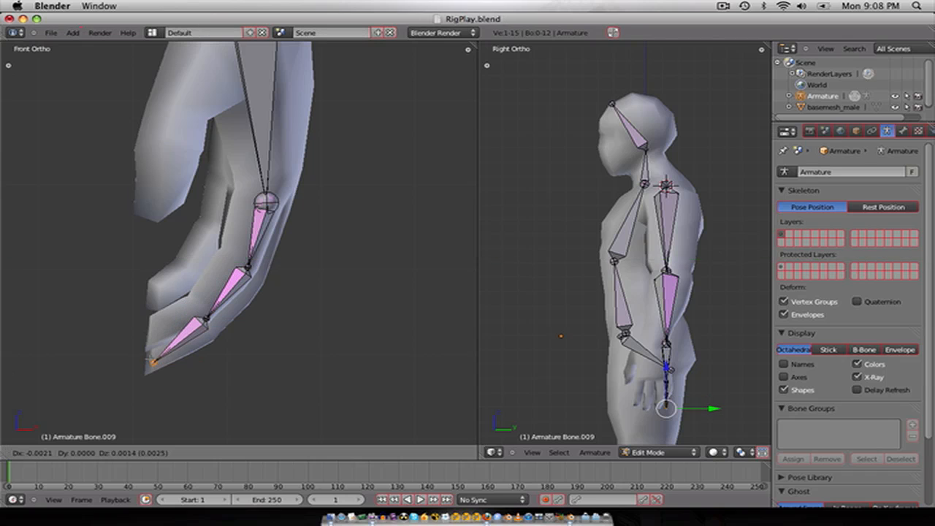
key(Return)
Step: Extrude a short bone straight down along Z from the fingertip
key(e)
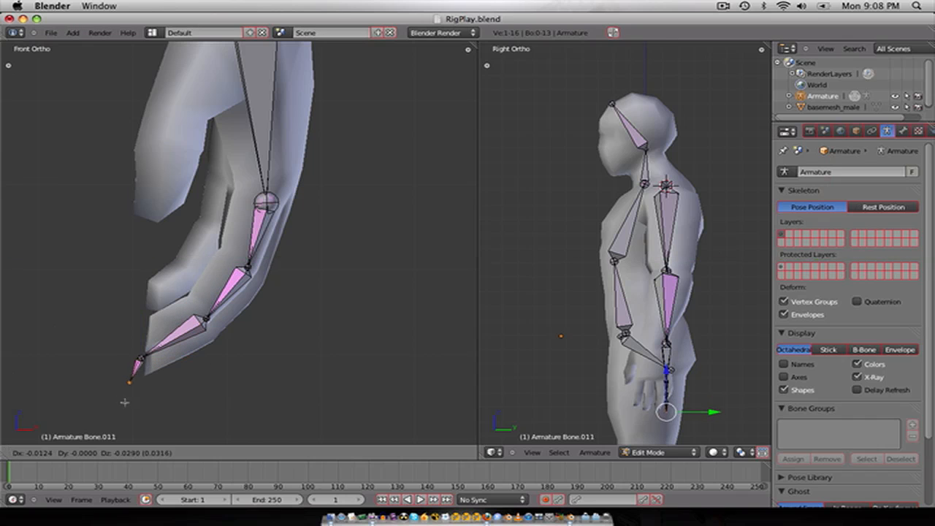
key(z)
click(138, 420)
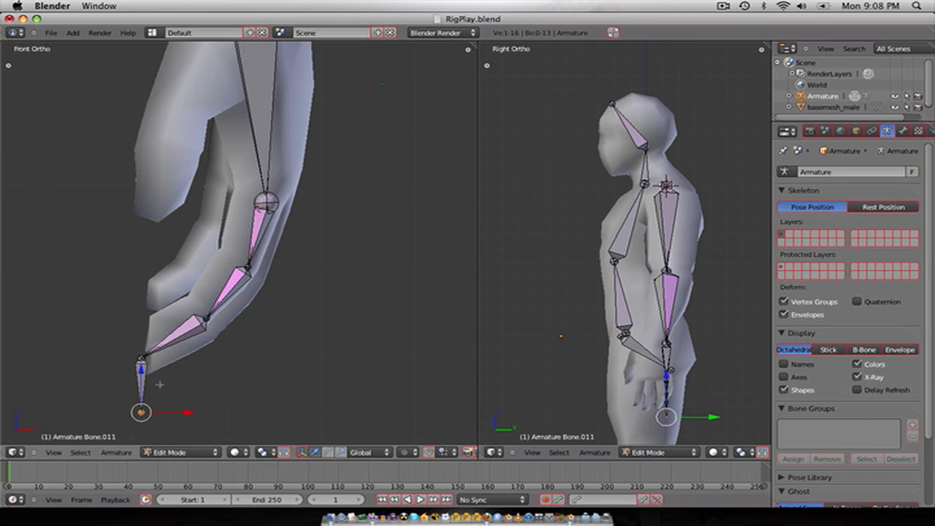
Step: Select the short bone below the fingertip and clear its parent so it is detached from the finger chain
right_click(143, 383)
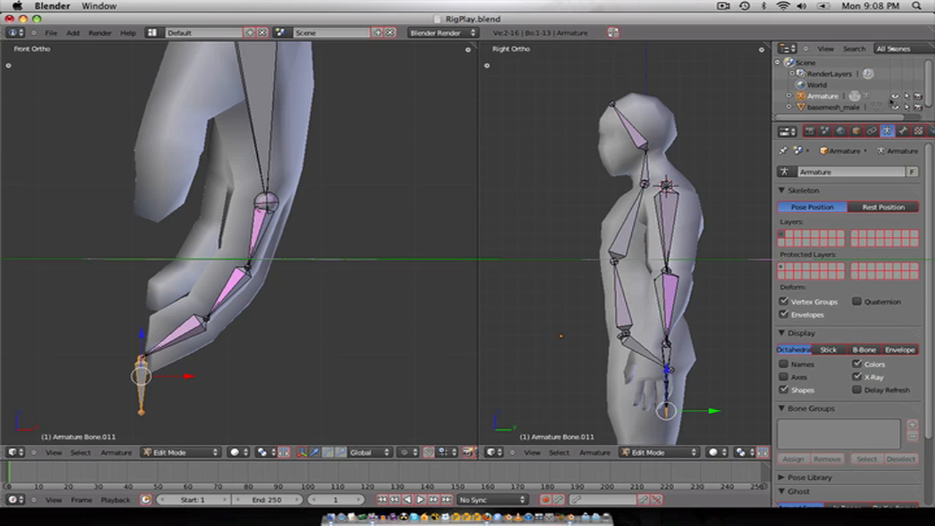
click(903, 131)
click(878, 289)
key(BackSpace)
key(Return)
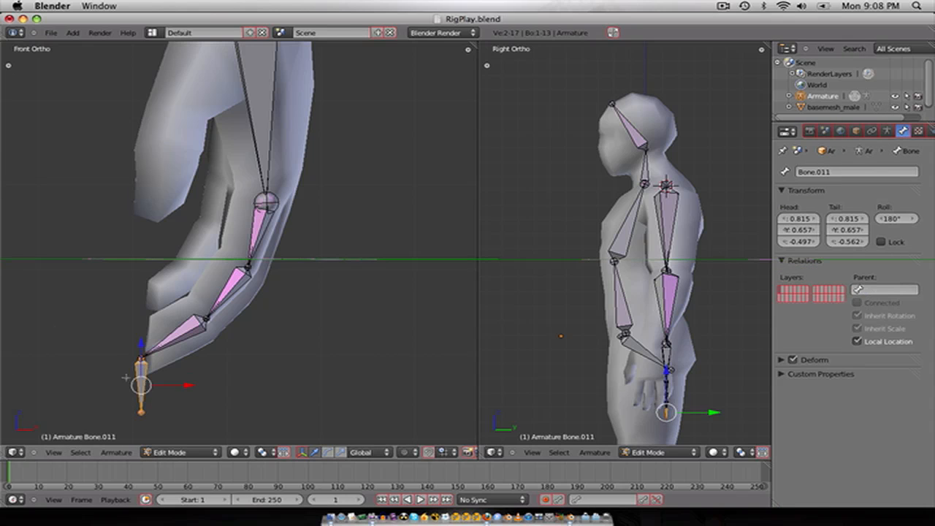
Step: Select all the finger joints in the right side view and move them forward along Y into line with the fingers
right_click(169, 344)
scroll(187, 157, down, 4)
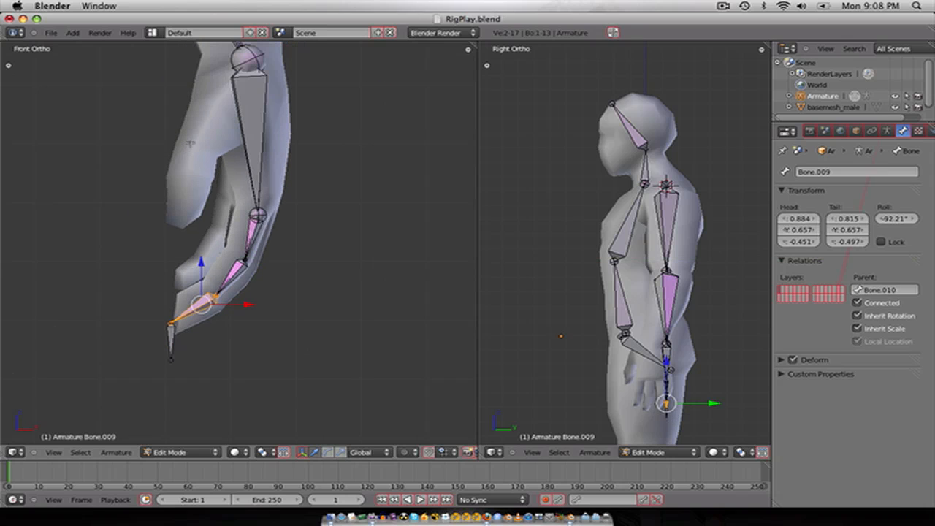
middle_drag(208, 137, 246, 191)
key(KP_1)
key(KP_3)
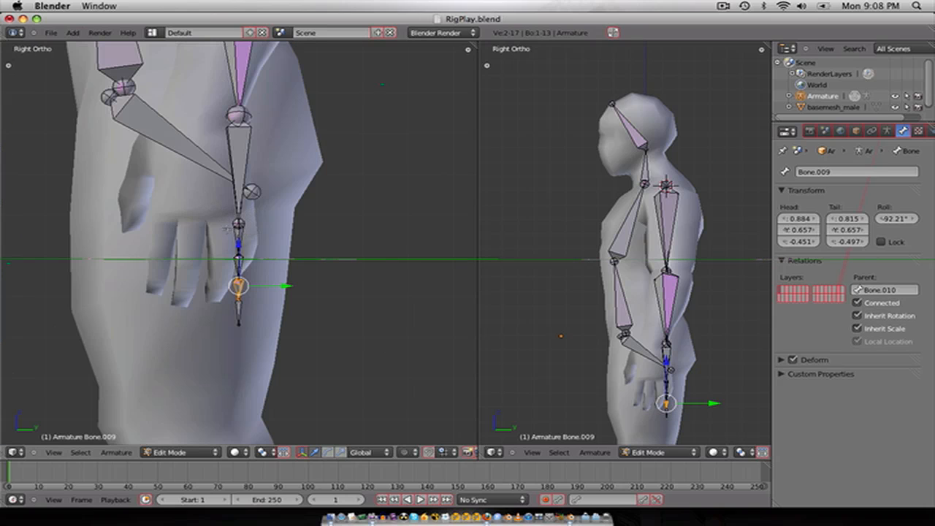
right_click(249, 269)
shift+right_click(239, 269)
shift+right_click(243, 291)
shift+right_click(235, 313)
drag(288, 271, 254, 271)
Step: Move the wrist joint forward and the elbow joint backward along Y to fit inside the arm in the side view
scroll(228, 177, down, 3)
right_click(237, 171)
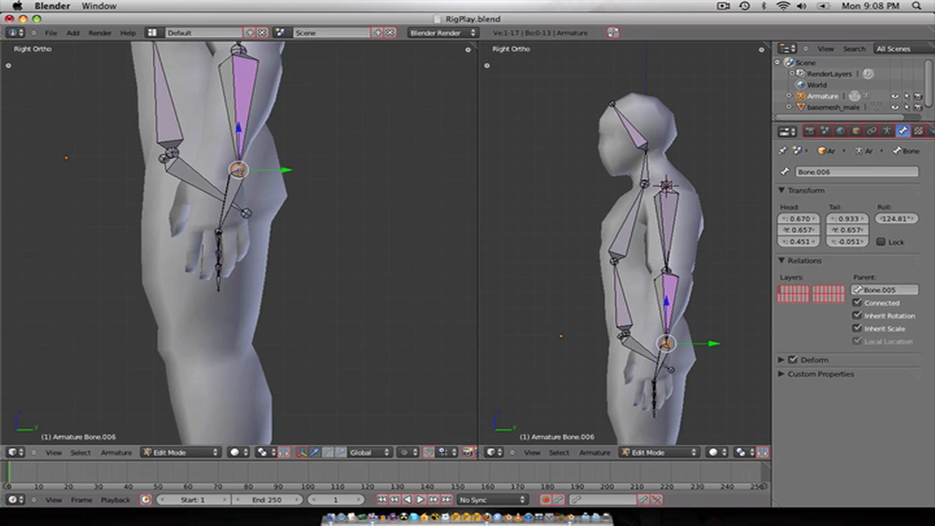
drag(283, 172, 264, 173)
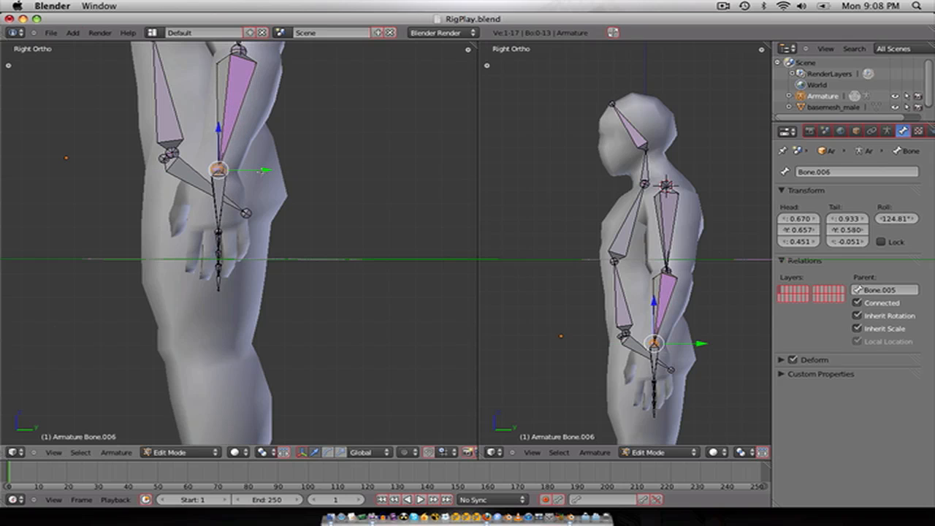
scroll(261, 152, down, 3)
shift+middle_drag(261, 152, 318, 217)
right_click(300, 201)
drag(313, 199, 322, 181)
Step: Try to move the collarbone's inner end backward along Y, and undo it
right_click(296, 117)
drag(324, 117, 322, 120)
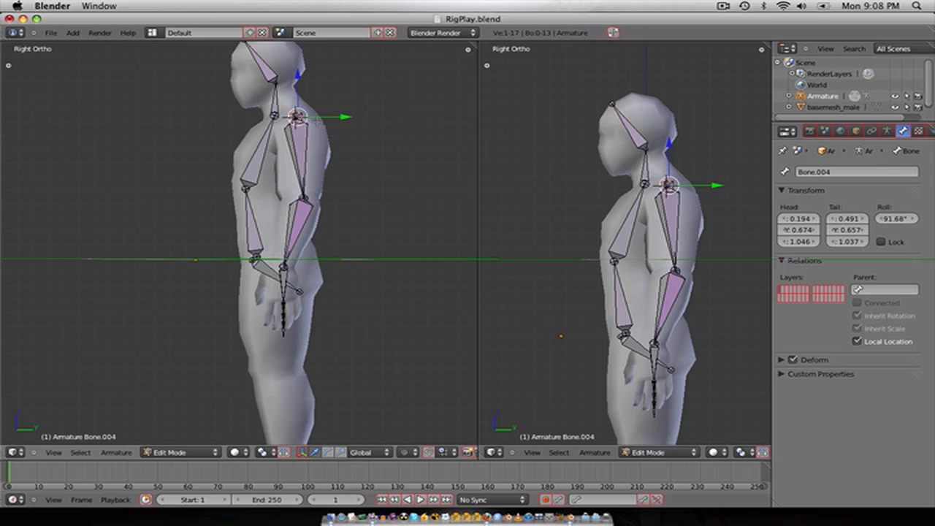
key(ctrl+z)
Step: Move the outer shoulder joint backward along Y to 0.700
middle_drag(271, 139, 322, 201)
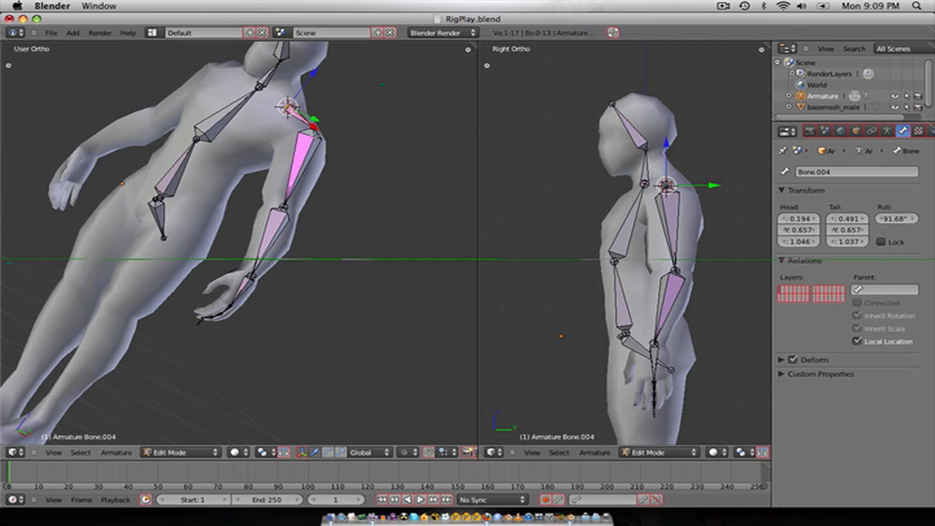
right_click(313, 134)
drag(340, 135, 346, 138)
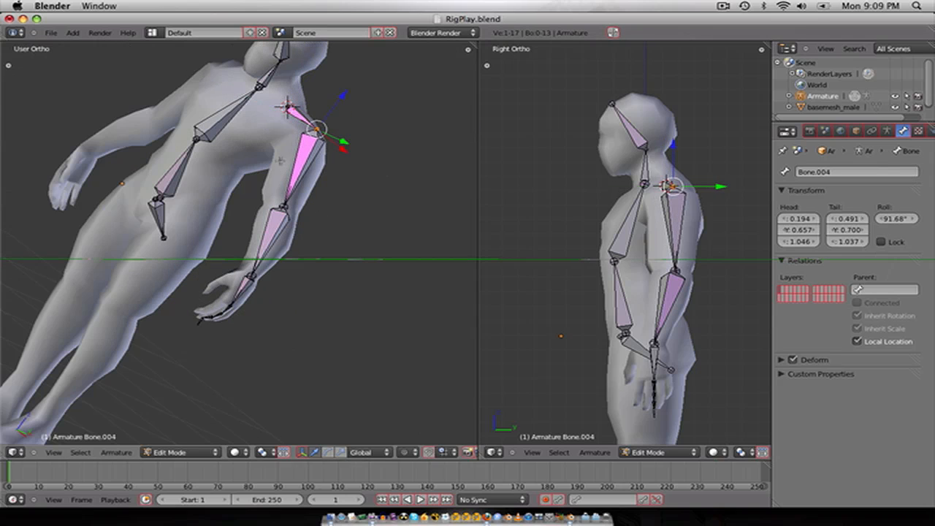
Step: Duplicate the hip bone in the front view and place the copy inside the upper thigh on the rigged arm's side
scroll(336, 143, down, 2)
key(KP_1)
scroll(272, 170, up, 2)
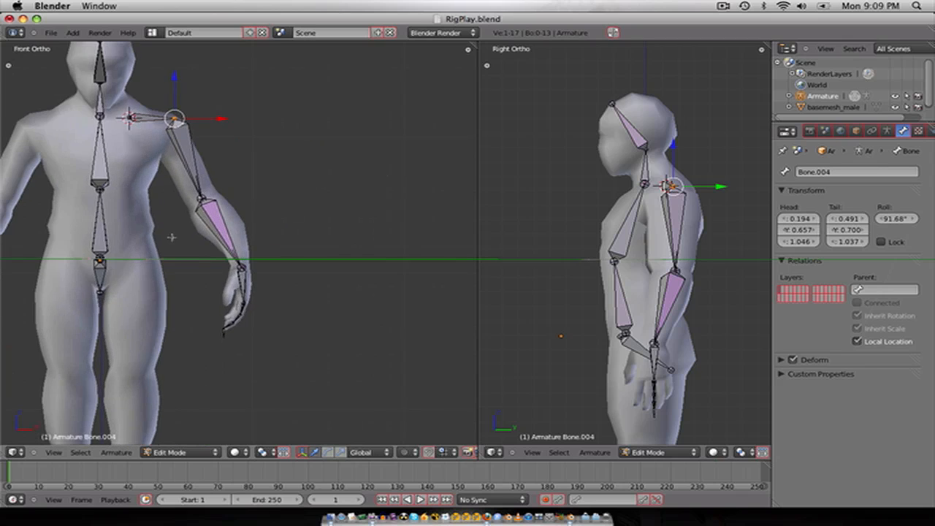
shift+middle_drag(171, 237, 263, 205)
right_click(192, 240)
key(shift+d)
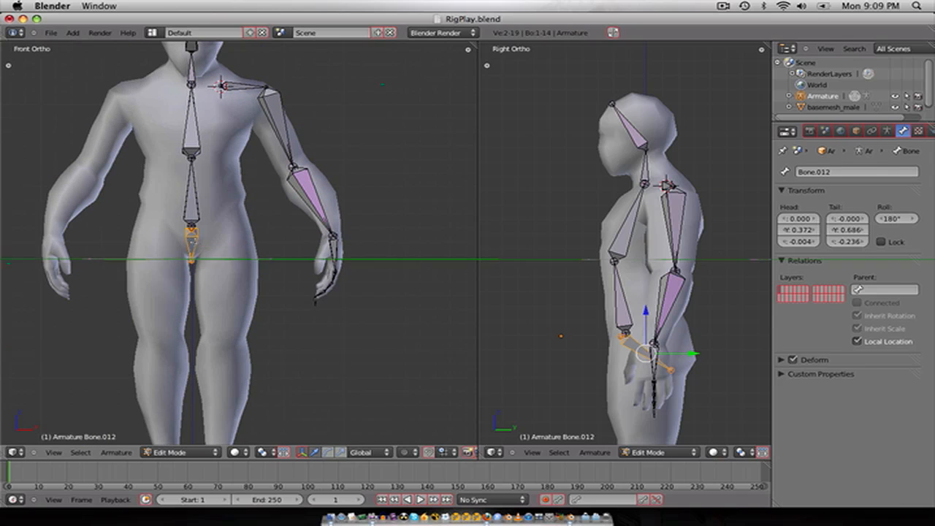
click(236, 269)
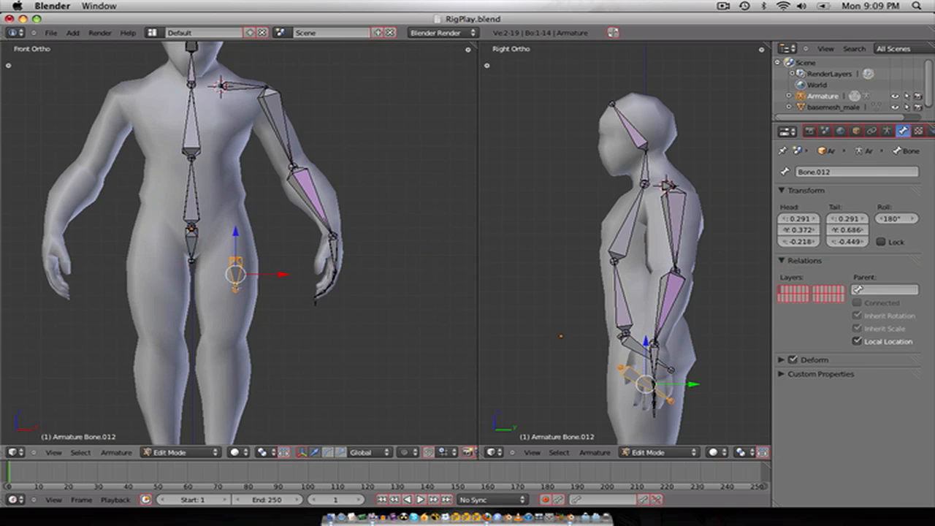
Step: Move the tip of the duplicated bone up above its root, to waist level
right_click(237, 289)
key(r)
key(Escape)
key(g)
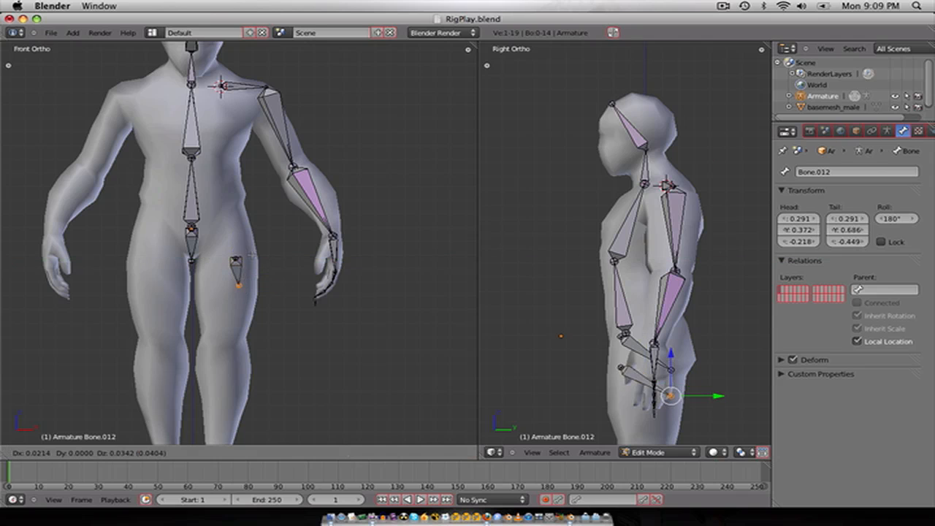
click(234, 187)
Step: Scale the duplicated bone to 0 along X and 0 along Y so that it stands vertically
right_click(235, 246)
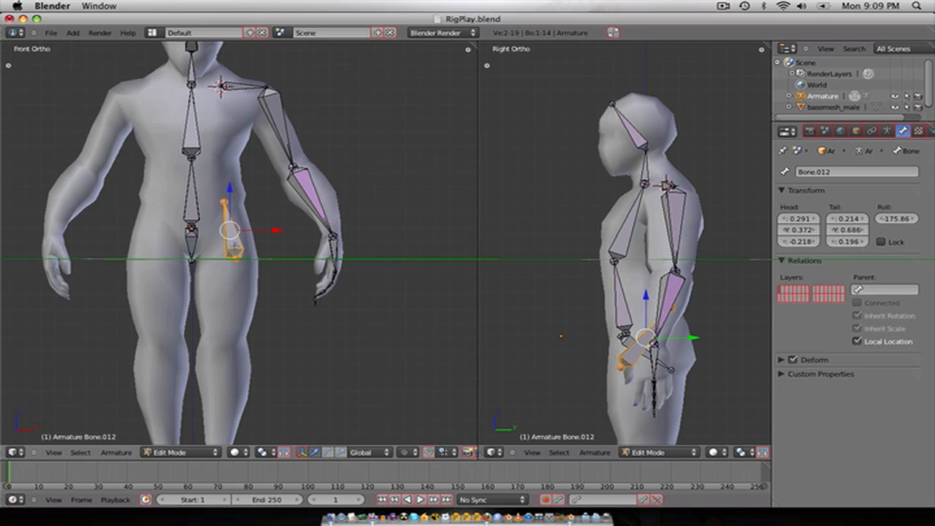
text(sy10)
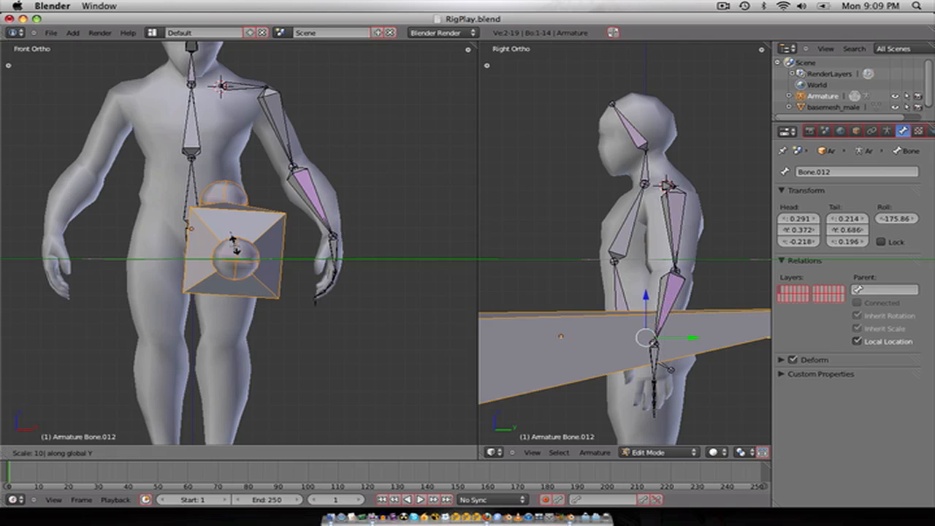
key(Escape)
text(sx0)
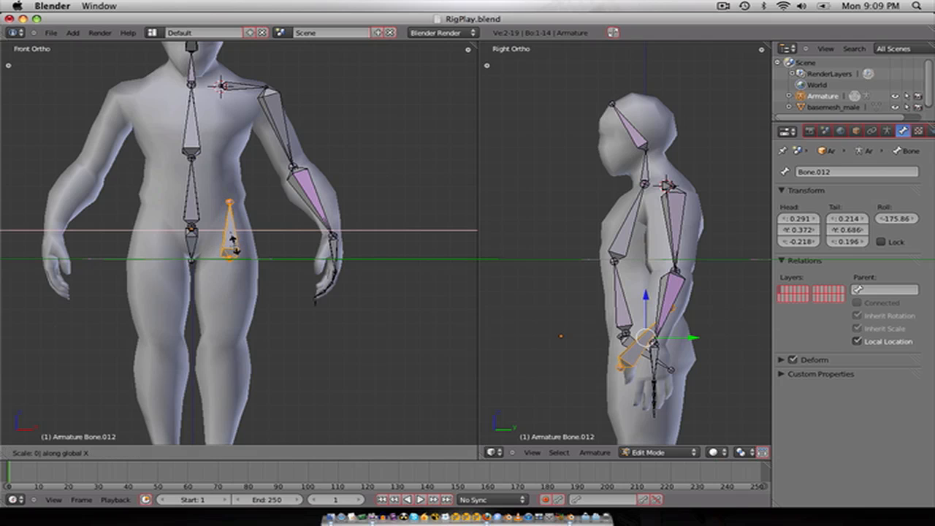
key(Return)
text(sy0)
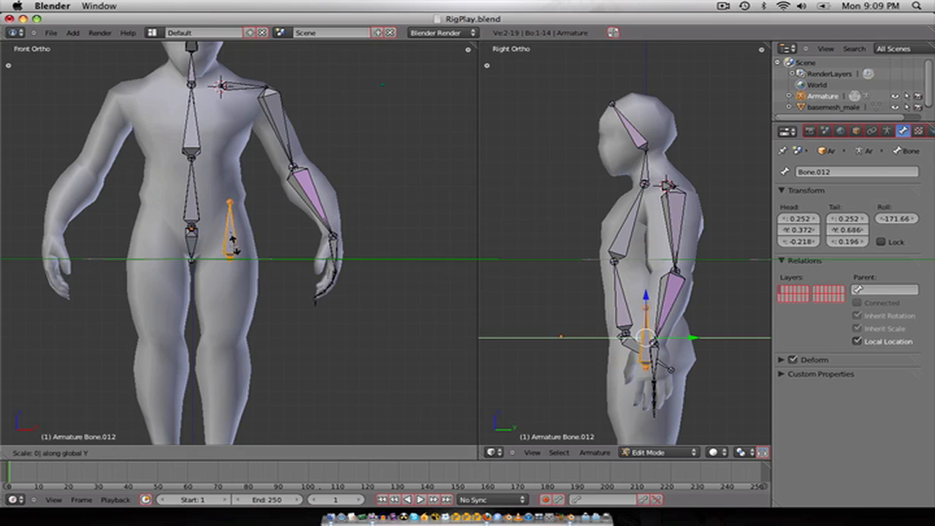
key(Return)
text(sz0)
key(Escape)
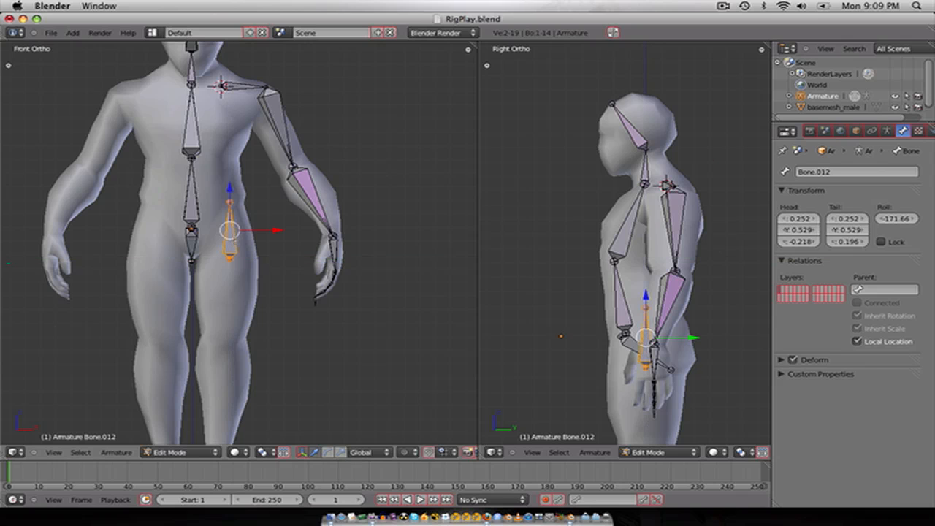
Step: Move the root of the duplicated bone slightly up and inward at the top of the thigh in the front view
scroll(228, 232, up, 4)
right_click(220, 275)
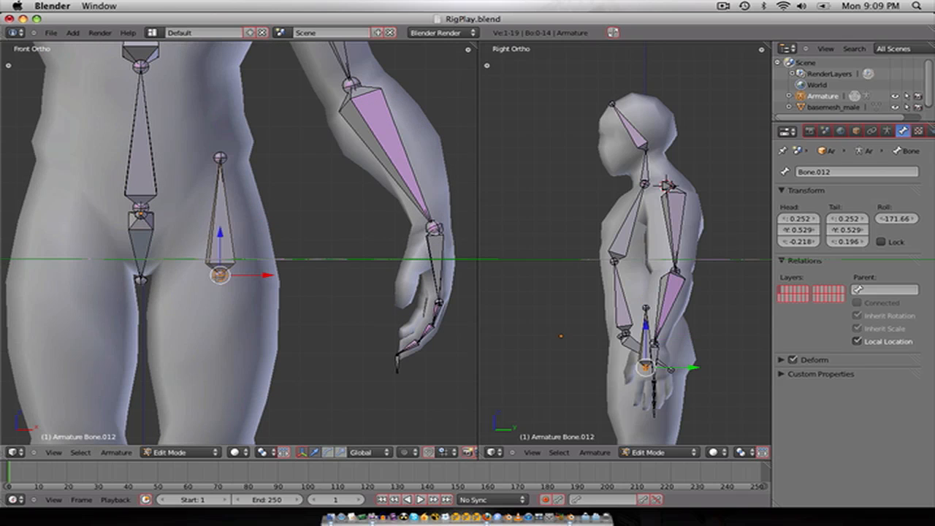
key(g)
click(208, 261)
Step: Move the other end of the duplicated bone down through the thigh to the knee, making a thigh bone
right_click(221, 158)
key(g)
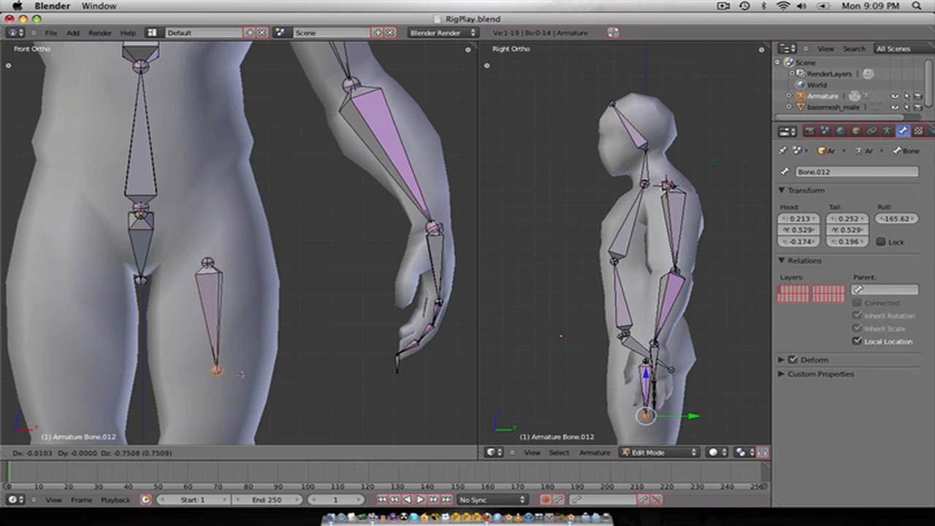
click(241, 373)
shift+middle_drag(241, 373, 300, 241)
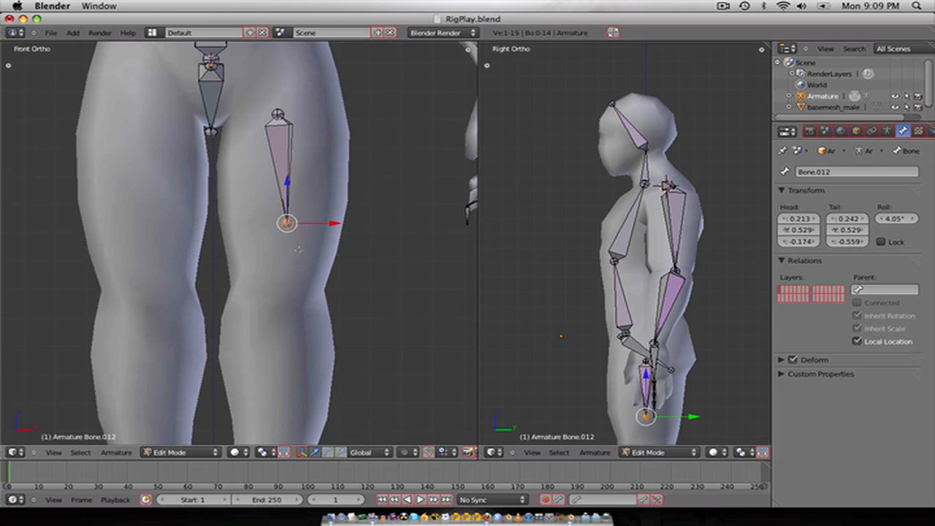
key(g)
click(289, 318)
shift+middle_drag(291, 312, 263, 158)
Step: Move the knee end of the thigh bone slightly forward along Y to 0.501
scroll(262, 241, down, 3)
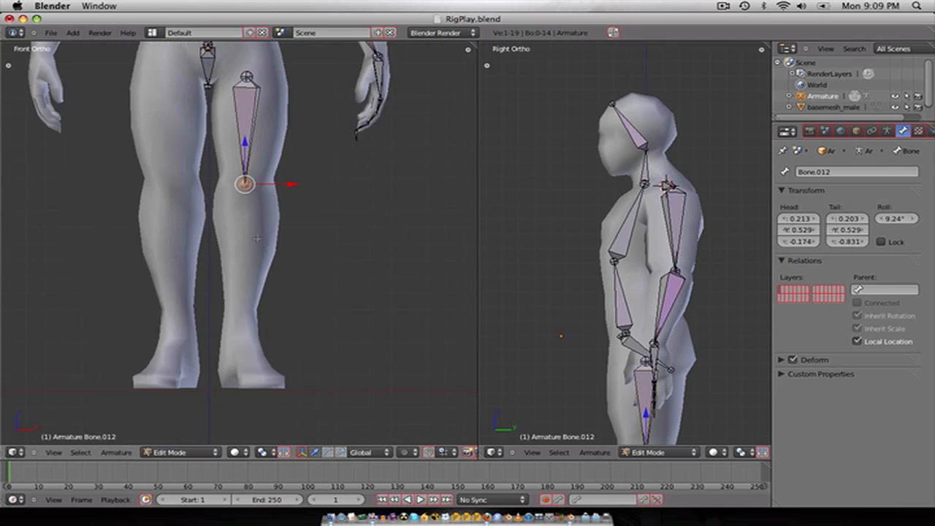
scroll(587, 350, down, 3)
shift+middle_drag(613, 351, 599, 260)
scroll(655, 322, up, 5)
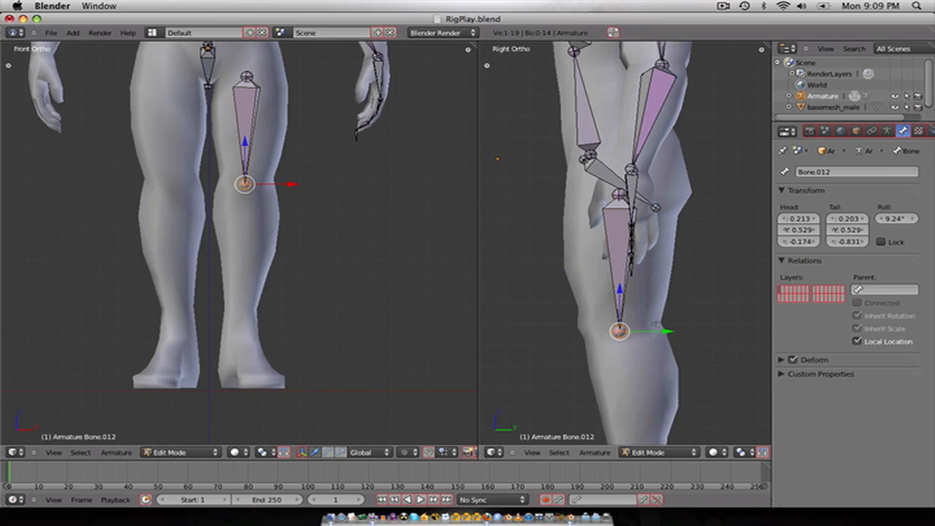
key(g)
key(y)
click(299, 197)
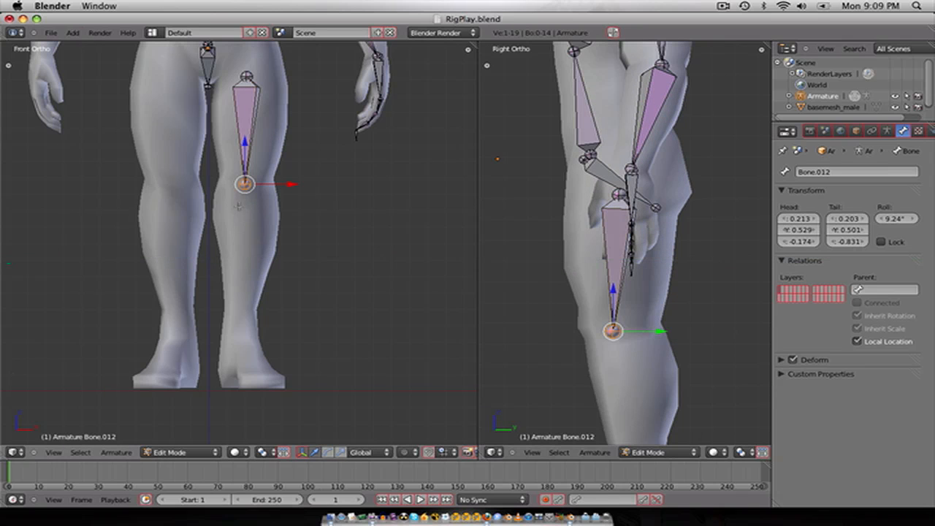
Step: Extrude a shin bone from the knee to the ankle and move the knee joint slightly down and inward
key(e)
click(233, 353)
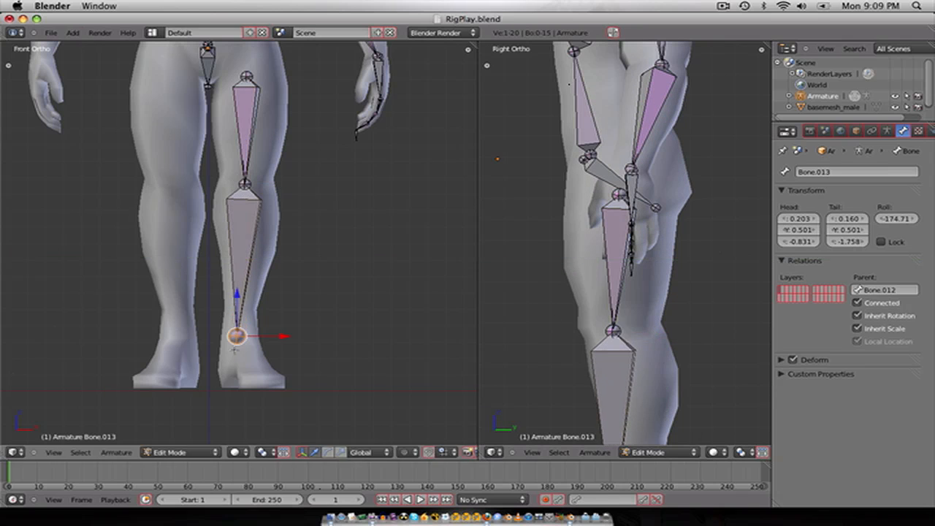
right_click(244, 182)
right_click(244, 185)
key(g)
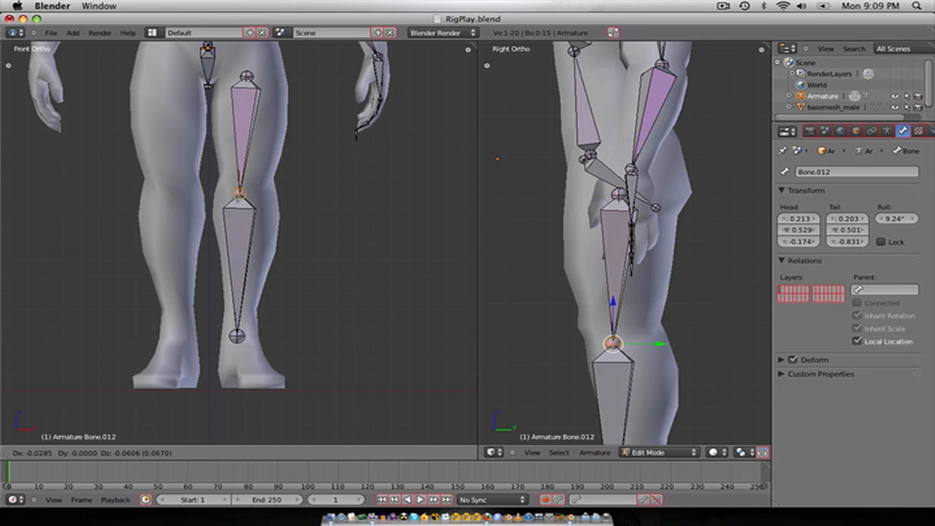
key(Return)
Step: Lower the ankle joint in the front view and shift the knee joint slightly forward in the side view
right_click(235, 338)
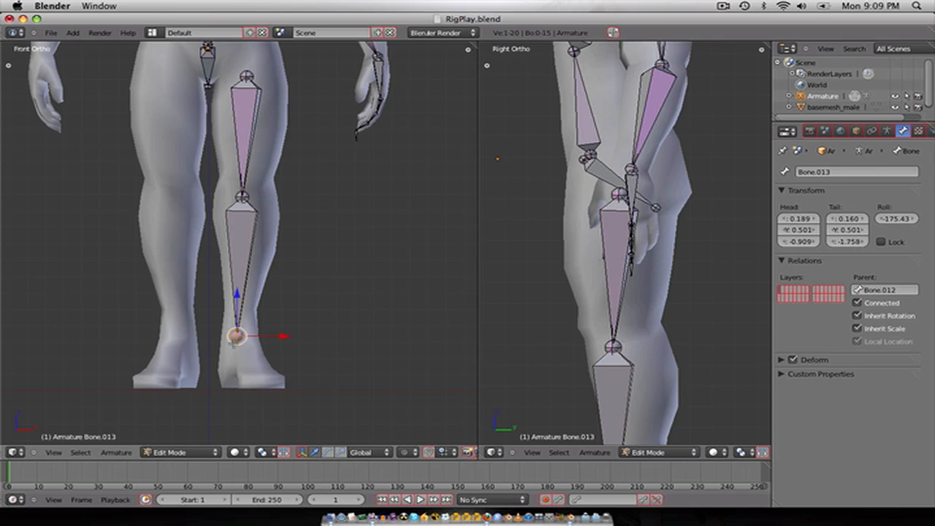
key(g)
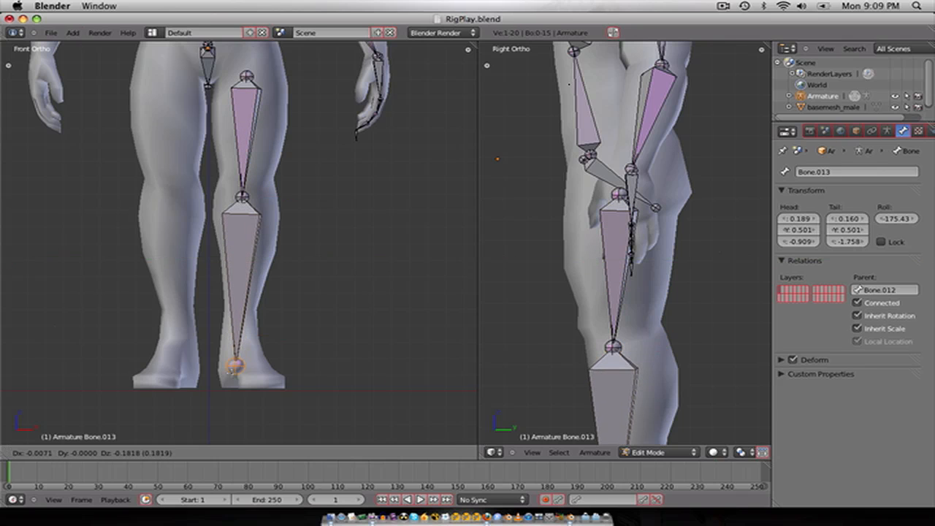
key(Return)
right_click(612, 348)
key(g)
click(600, 350)
Step: Move the ankle joint backward along Y to 0.655, over the heel
scroll(618, 388, down, 2)
shift+middle_drag(618, 401, 600, 290)
right_click(599, 353)
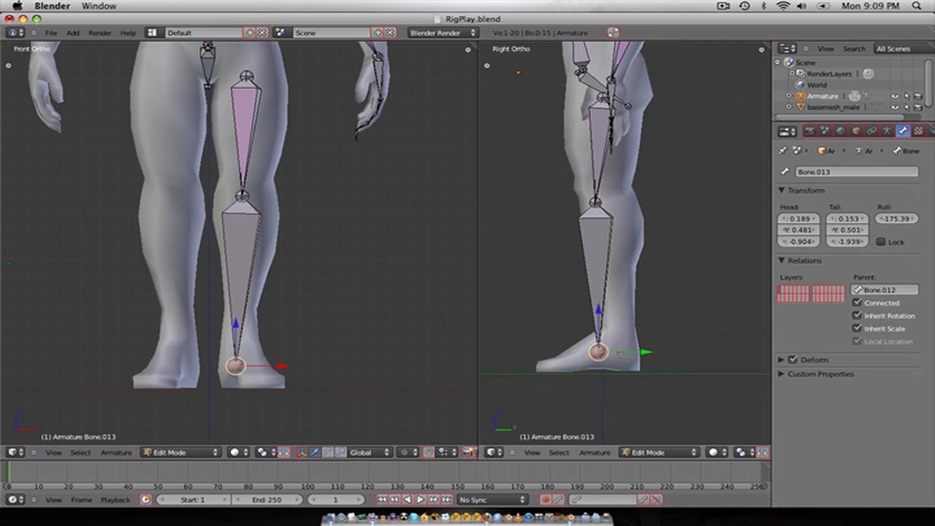
key(g)
key(y)
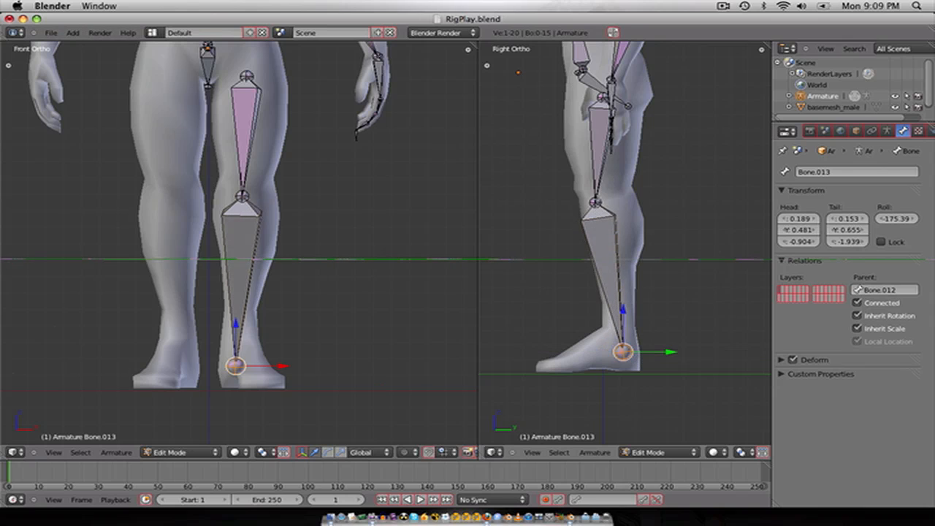
Step: Move the knee joint and the upper end of the thigh bone slightly backward along Y in the side view
right_click(598, 202)
key(g)
key(y)
click(572, 160)
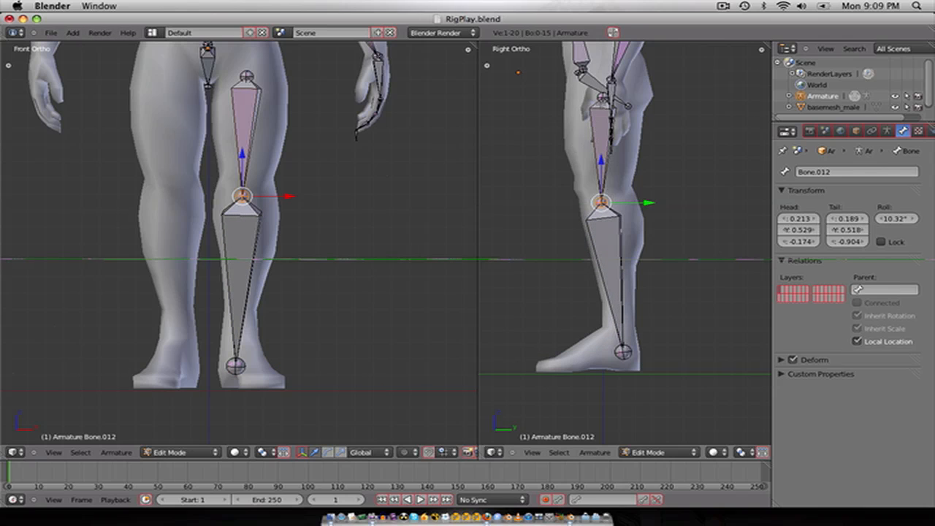
right_click(603, 97)
drag(649, 97, 656, 97)
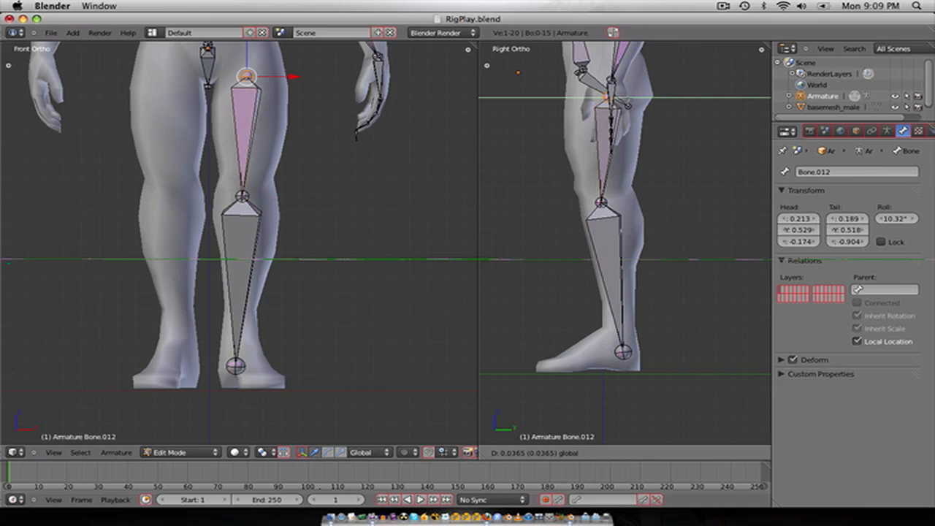
Step: Finish moving the thigh bone's upper end back to Y 0.578 and extrude a foot bone from the ankle to the toes
click(626, 104)
scroll(574, 226, down, 1)
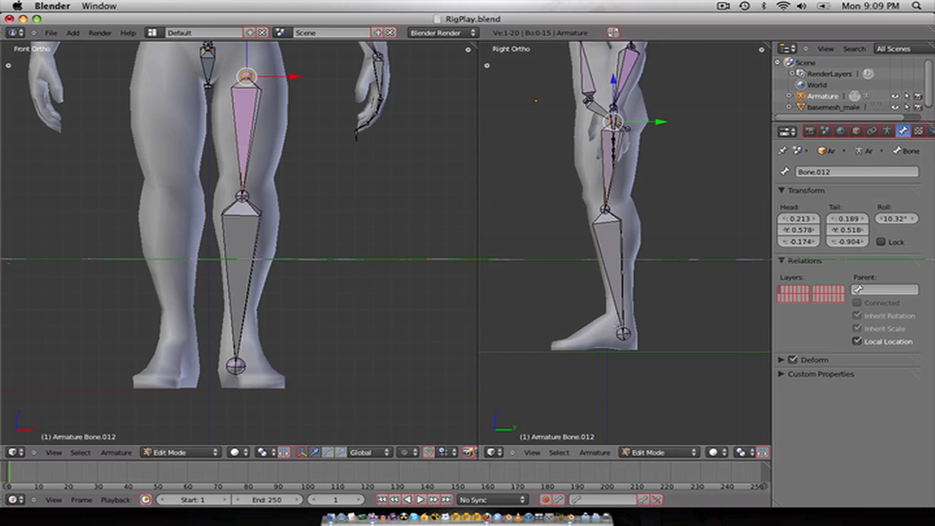
right_click(625, 343)
key(e)
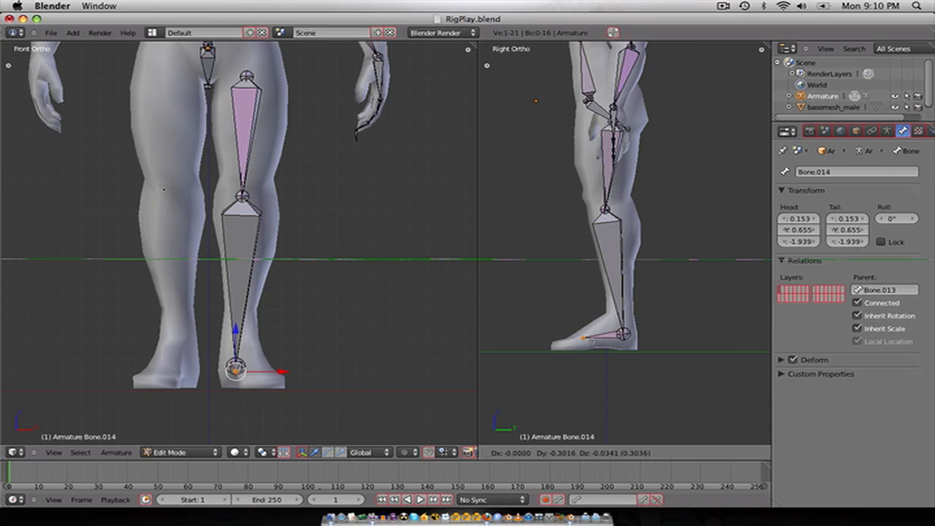
click(575, 349)
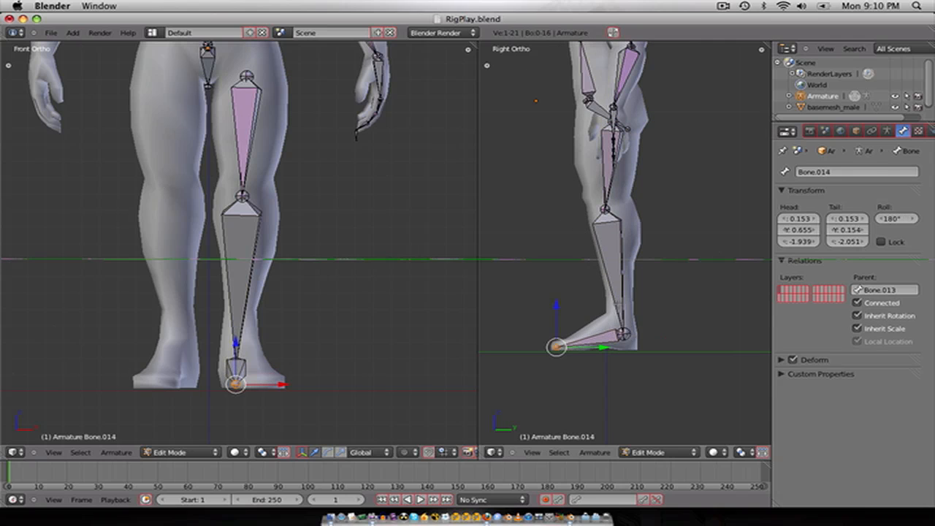
right_click(600, 147)
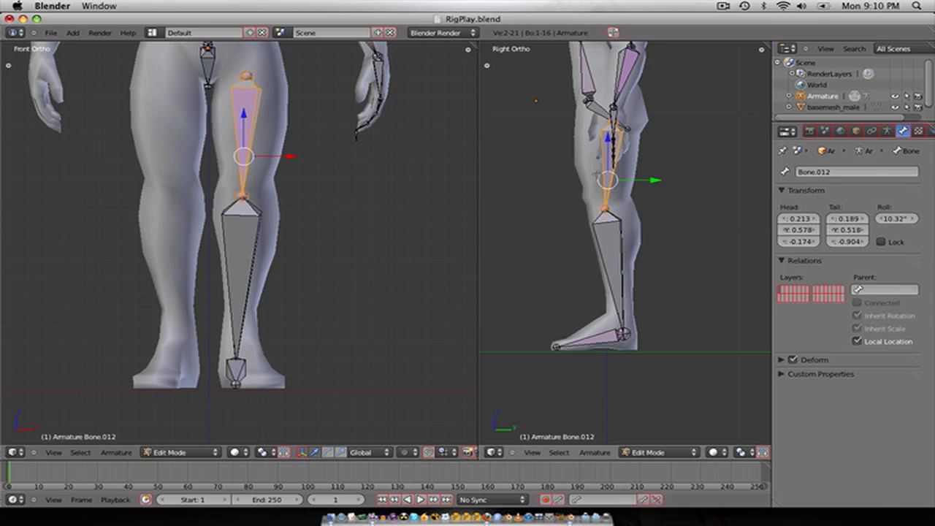
Step: Extrude a bone about 0.33 long straight backward along Y from the ankle joint and clear its parent
right_click(624, 335)
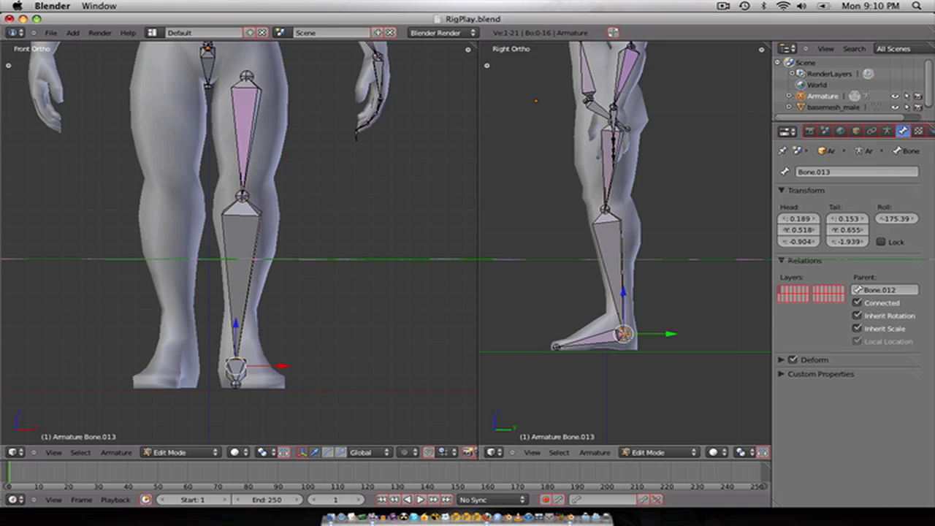
key(e)
key(y)
click(678, 339)
right_click(652, 334)
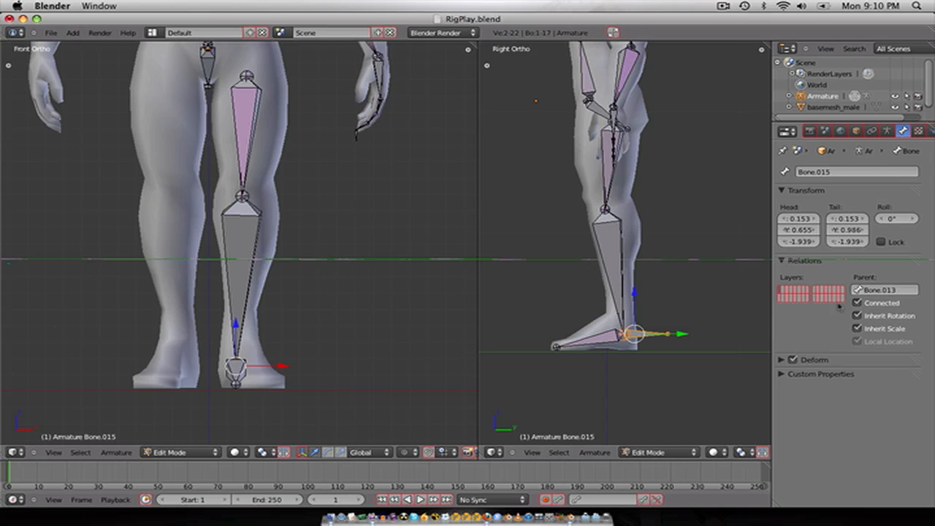
click(866, 292)
key(BackSpace)
key(Return)
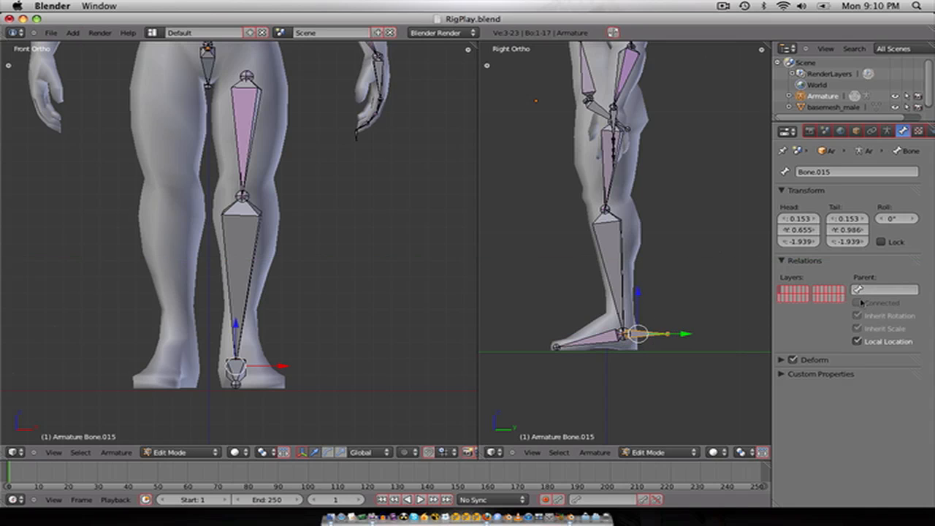
Step: Duplicate the foot bone, rotate the copy nearly level and place it just beneath the foot, offset toward the heel
right_click(617, 340)
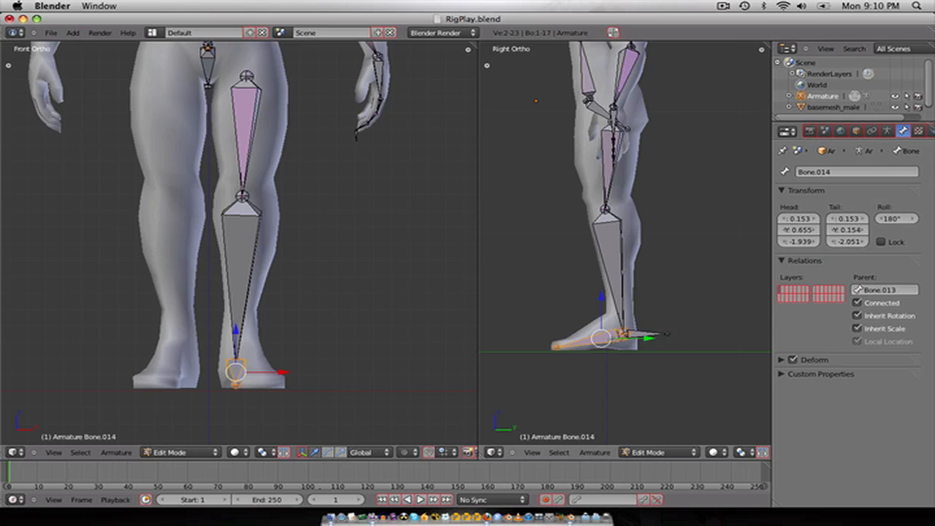
key(z)
key(shift+d)
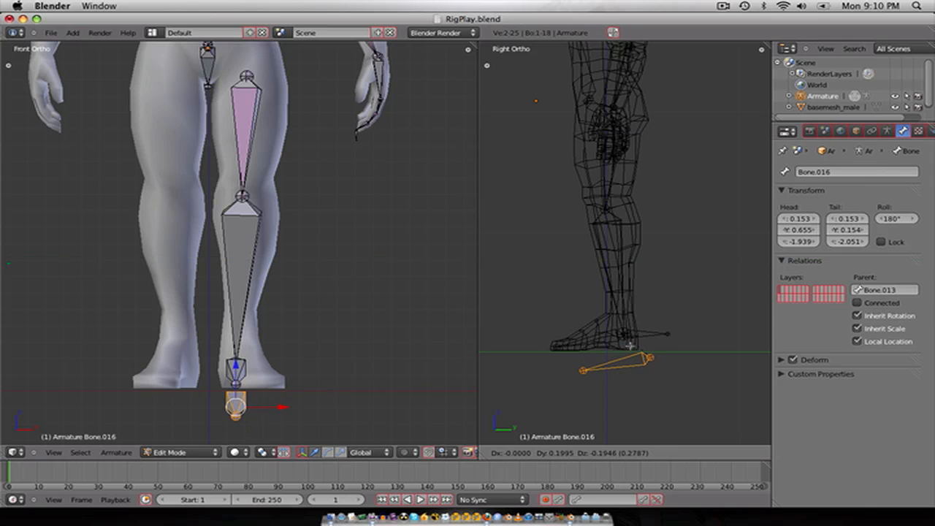
click(629, 346)
key(z)
key(r)
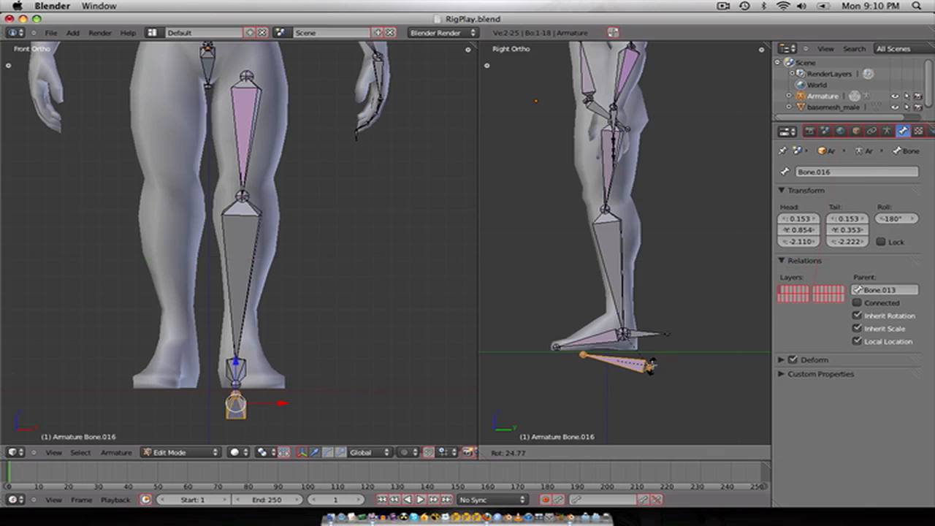
click(650, 362)
key(g)
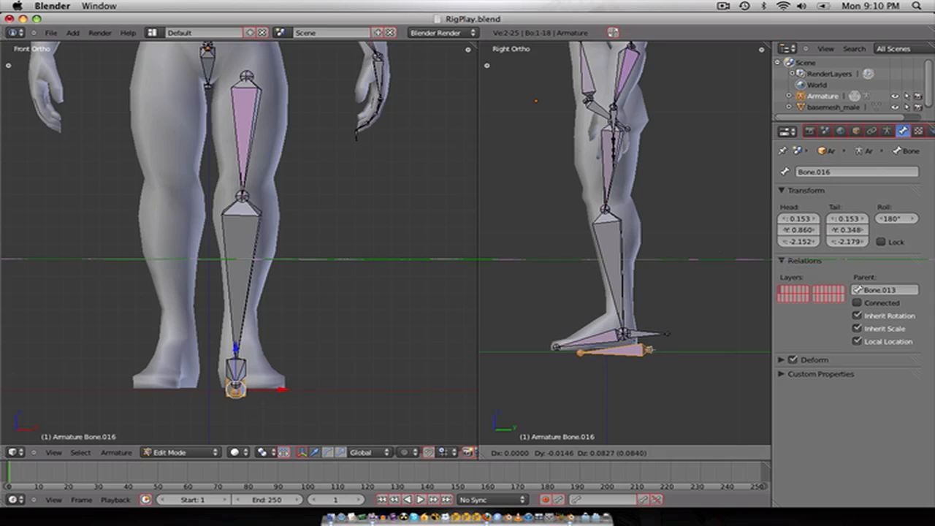
click(648, 354)
Step: Move the toe ends of the foot bone and its duplicate outward together along X to 0.371
right_click(556, 346)
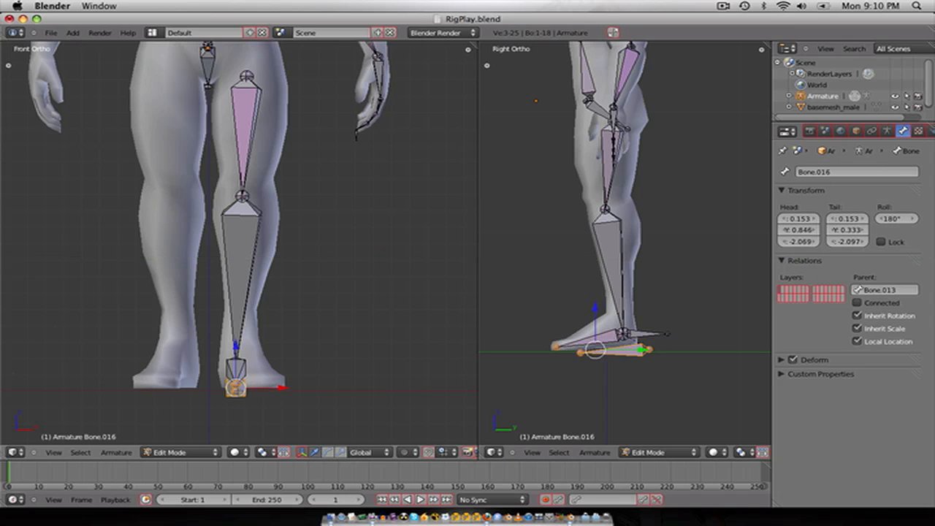
right_click(235, 387)
right_click(235, 387)
middle_drag(235, 386, 245, 315)
scroll(235, 368, up, 4)
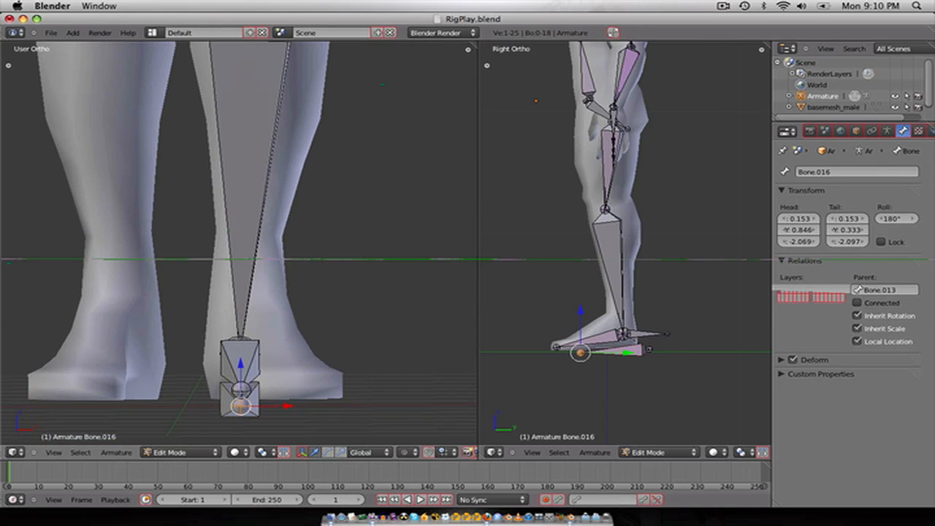
shift+right_click(240, 388)
key(e)
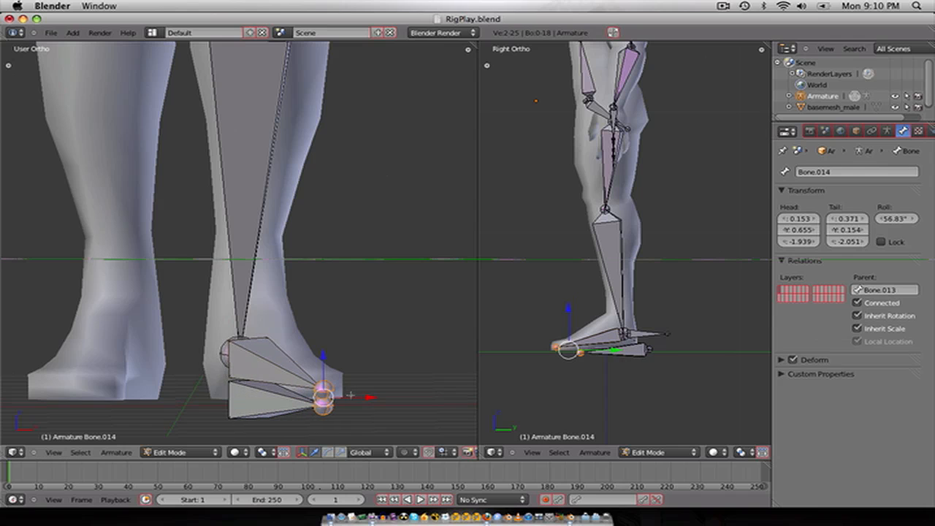
click(352, 396)
Step: Shift the foot bone and the bone beneath it together inward along X, putting the foot bone's tail at X 0.356
scroll(256, 357, down, 3)
middle_drag(446, 325, 249, 381)
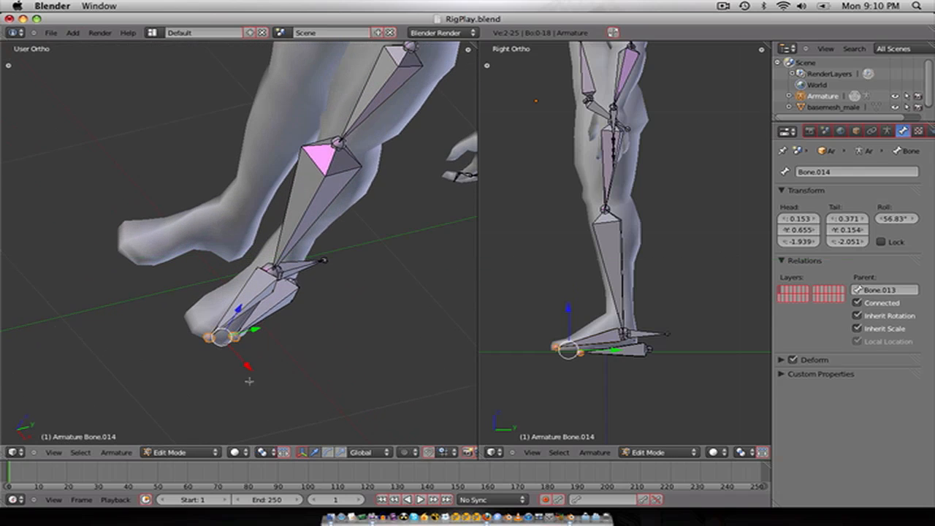
right_click(255, 292)
shift+right_click(281, 310)
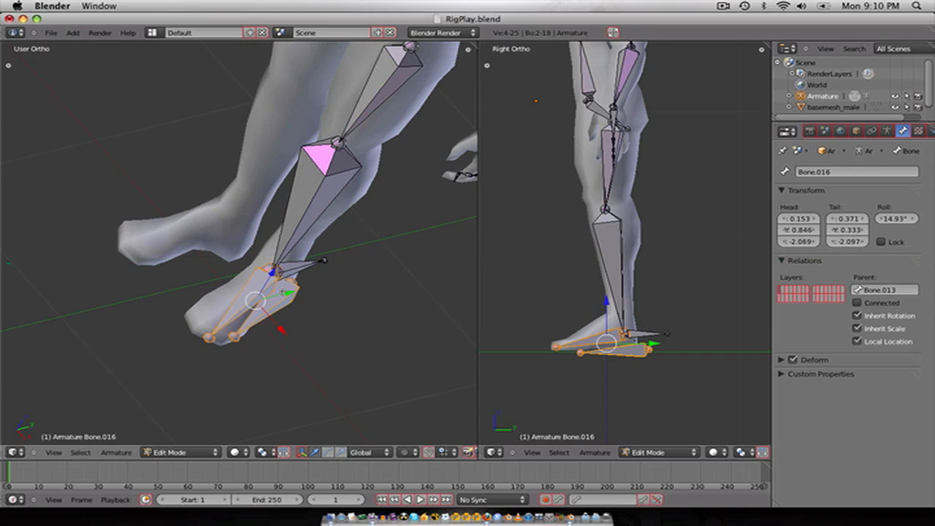
drag(280, 326, 257, 312)
middle_drag(257, 311, 168, 334)
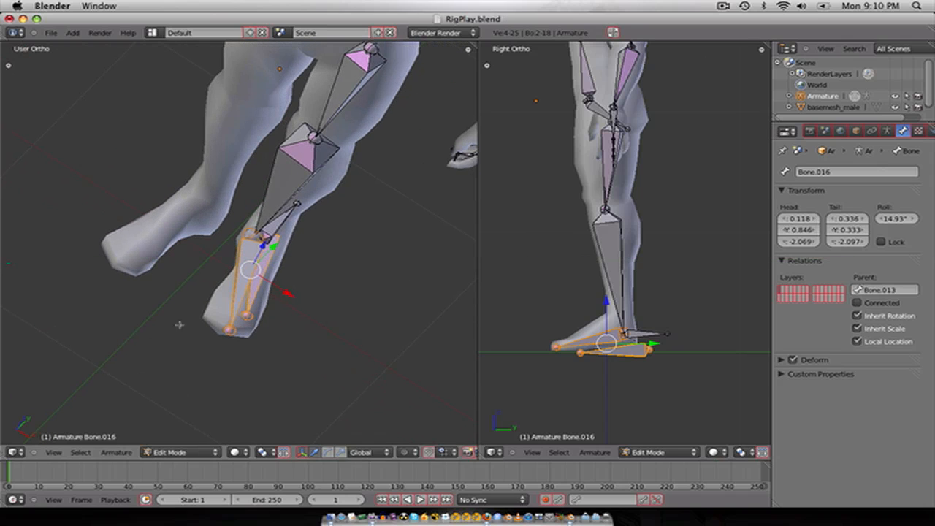
drag(283, 288, 280, 287)
Step: Move the bone beneath the foot further inward along X so its head sits at X 0.084
right_click(268, 277)
middle_drag(280, 287, 237, 298)
key(KP_1)
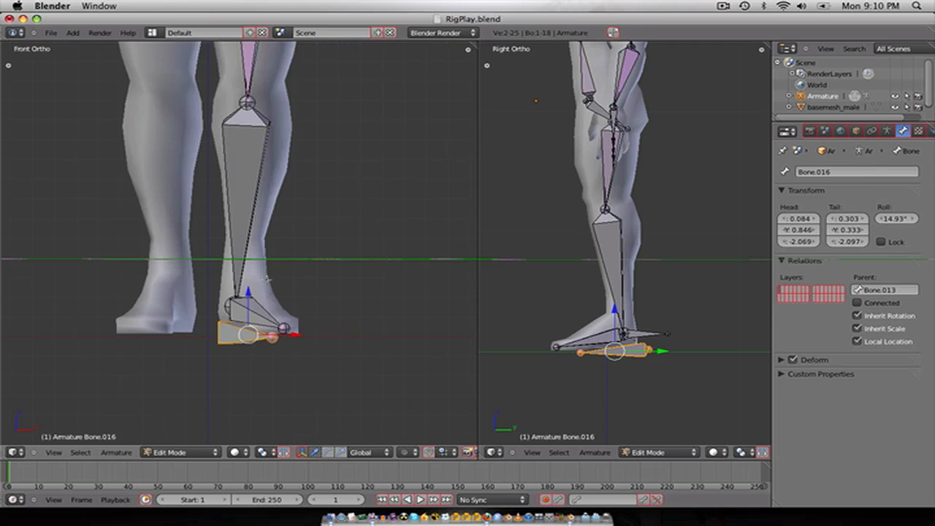
key(KP_3)
key(KP_1)
middle_drag(266, 279, 245, 307)
key(KP_1)
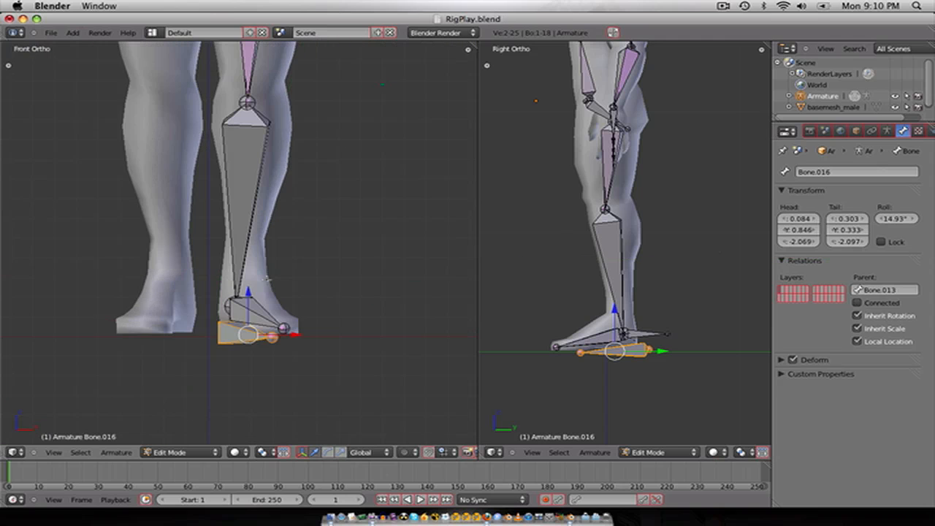
Step: Extrude a bone about 0.31 long forward along Y from the knee joint in the side view and clear its parent
key(KP_3)
scroll(265, 278, down, 8)
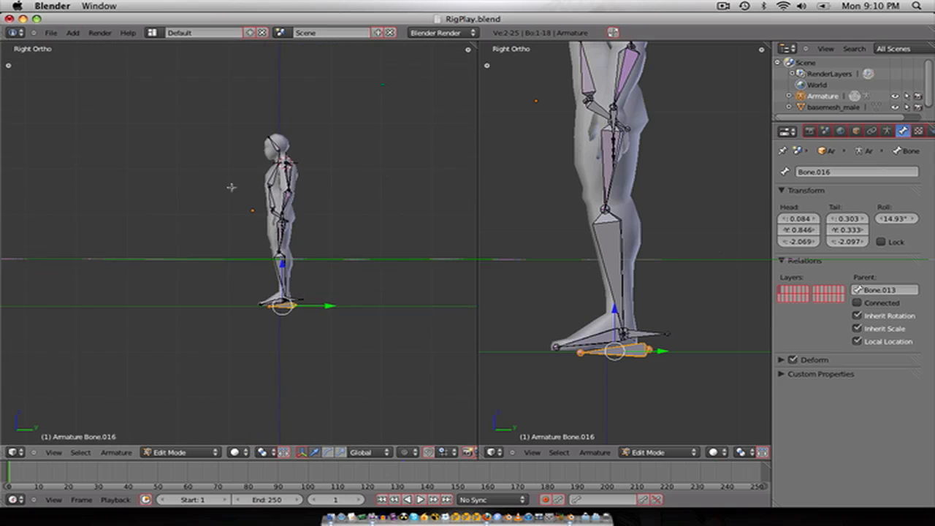
scroll(256, 224, up, 6)
right_click(368, 307)
key(e)
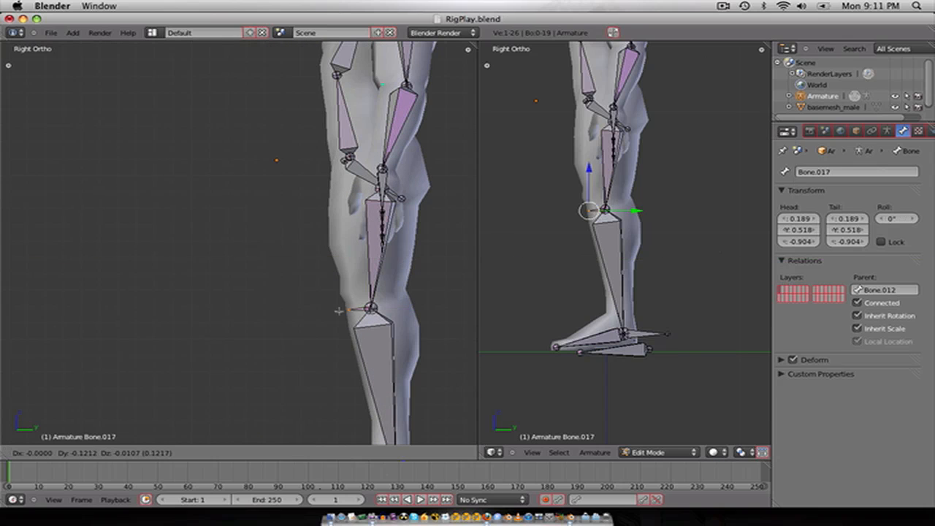
key(y)
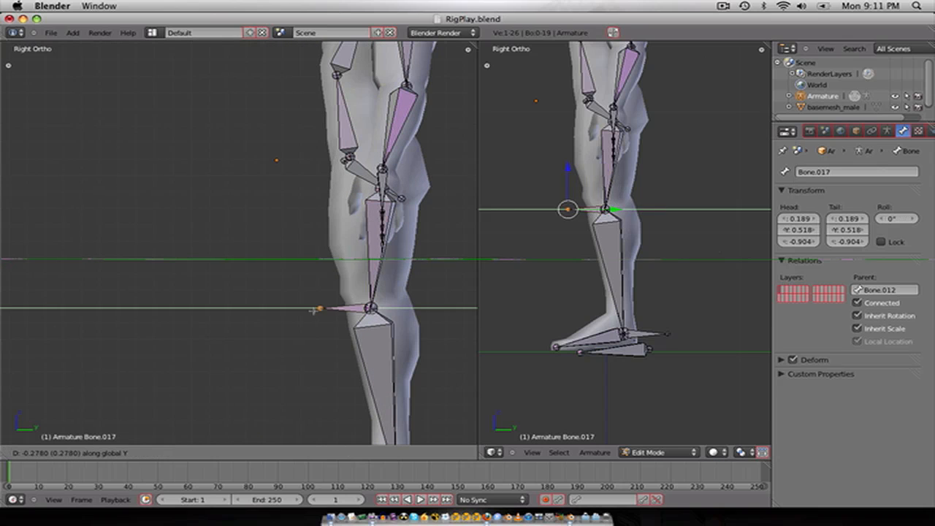
click(313, 309)
click(888, 291)
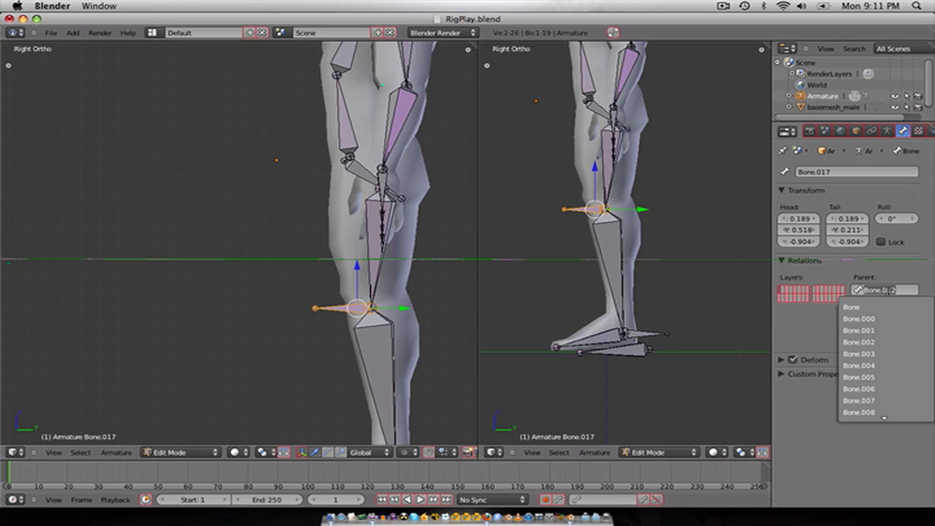
key(BackSpace)
key(Return)
Step: Move the detached knee bone forward along Y until its head is at -0.188, and save over RigPlay.blend
right_click(348, 310)
key(g)
key(y)
click(219, 307)
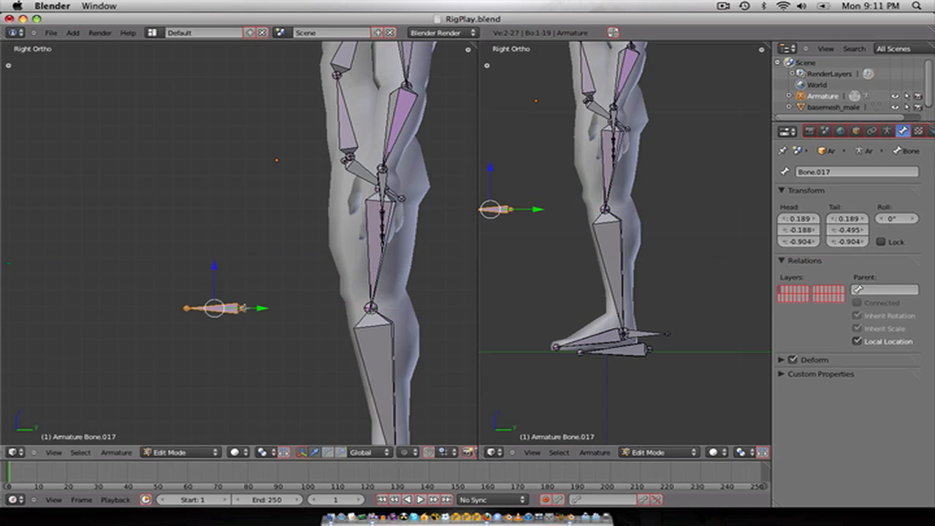
key(ctrl+s)
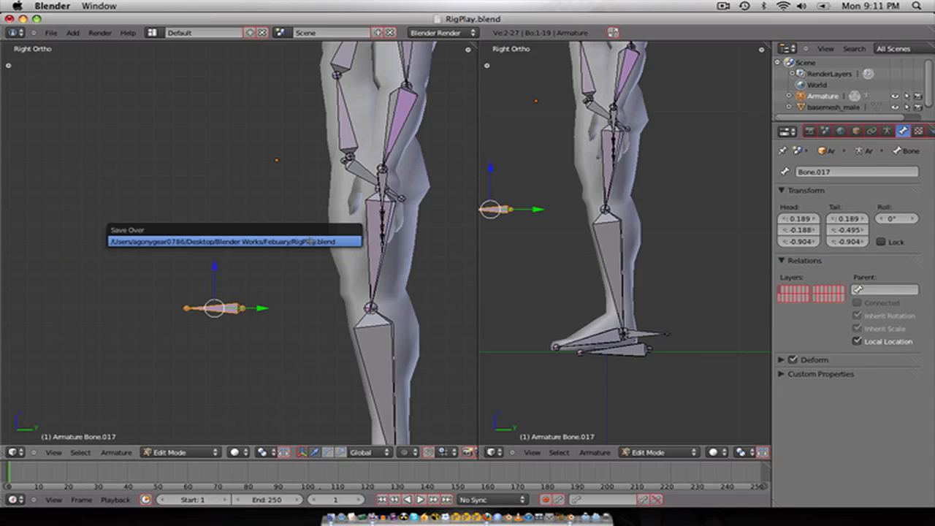
click(310, 241)
Step: Rename the bone beneath the foot as footContol.L
scroll(262, 311, down, 2)
shift+middle_drag(356, 369, 364, 328)
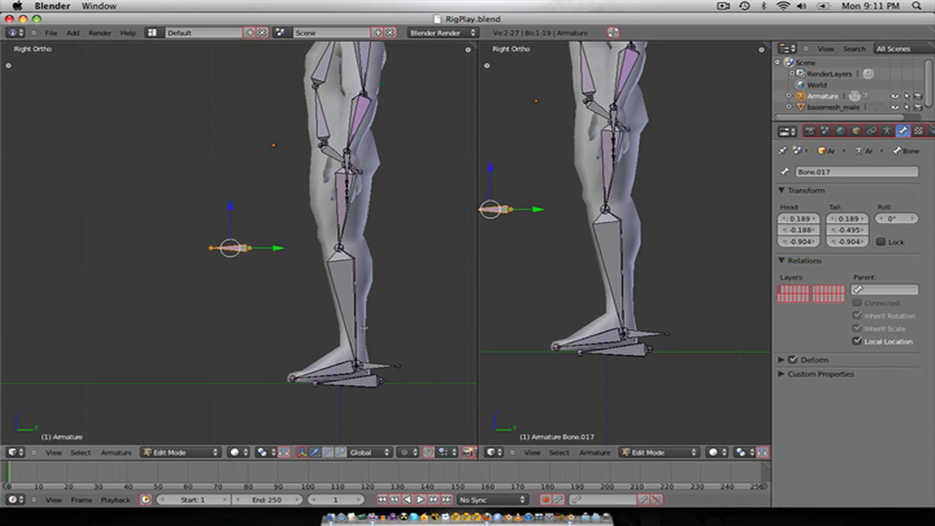
right_click(352, 389)
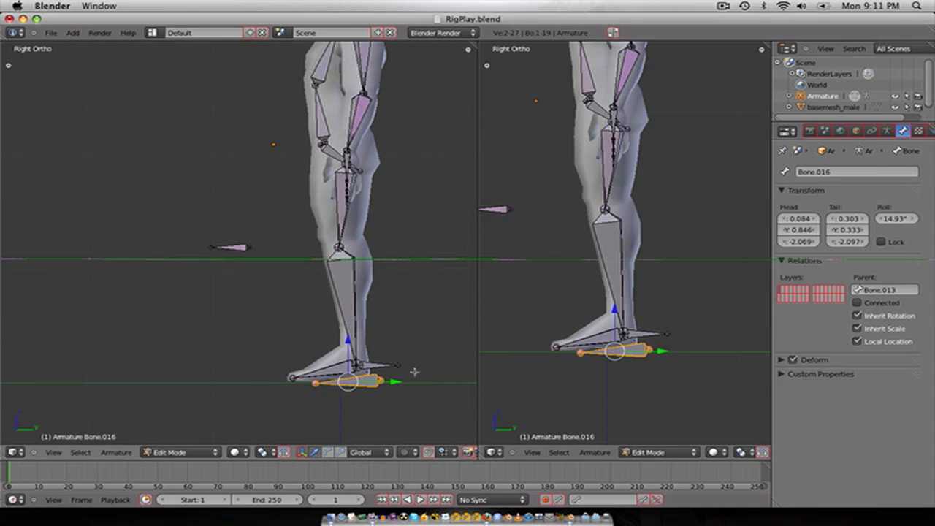
key(n)
scroll(412, 351, down, 4)
click(406, 393)
text(footControl)
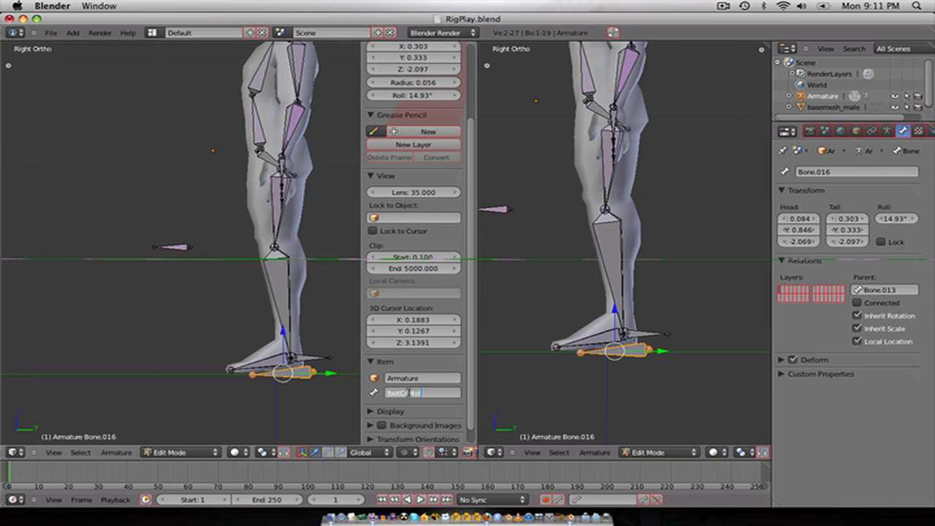
key(Return)
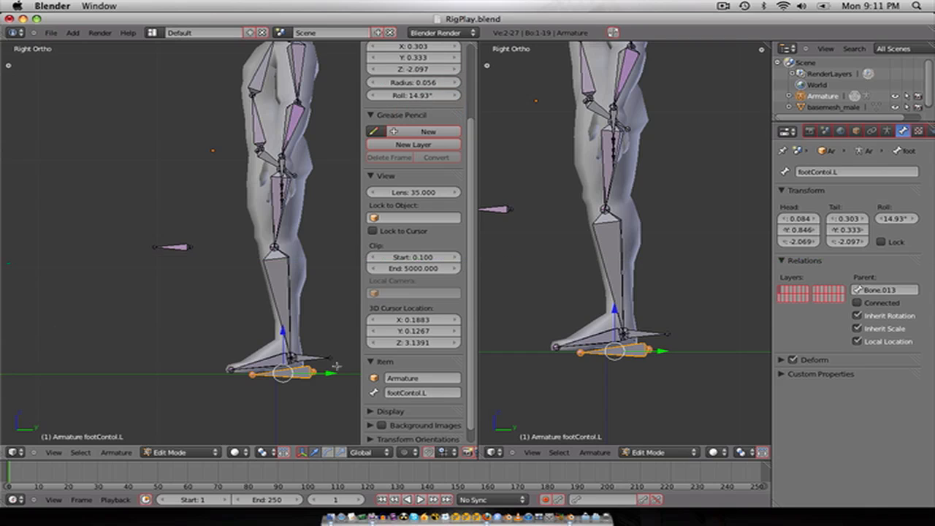
Step: Rename the bone extending backward from the ankle as IK foot.L
right_click(301, 356)
click(441, 394)
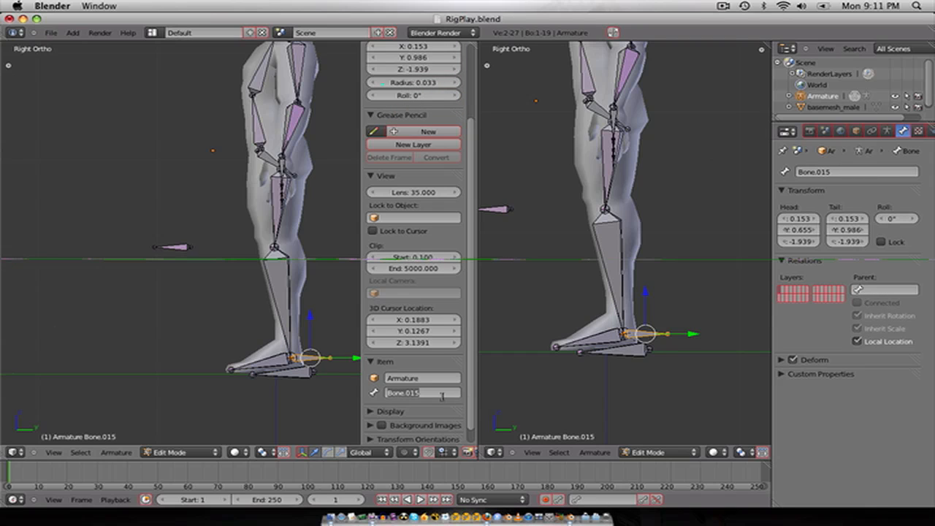
text(IK )
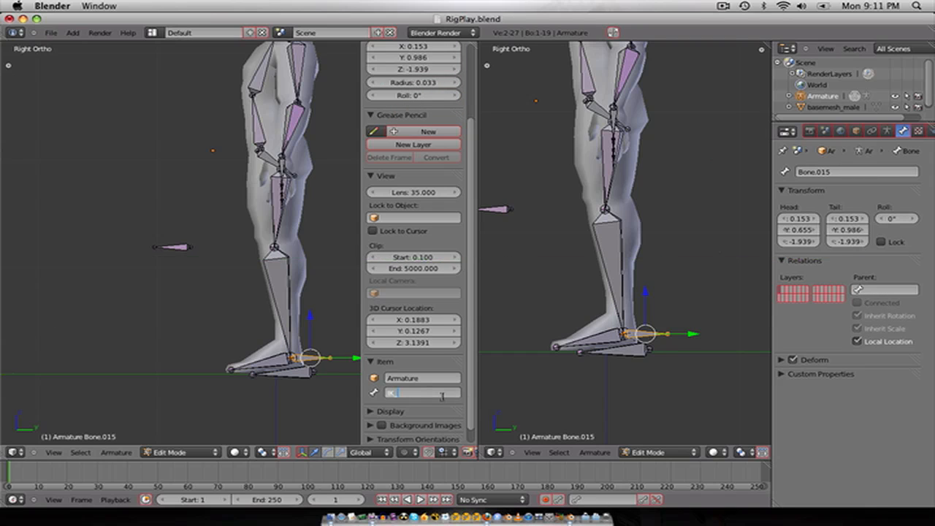
text(foot.L)
key(Return)
Step: Rename the foot bone running from the ankle to the toes as foot.L
right_click(276, 367)
click(414, 396)
text(foot)
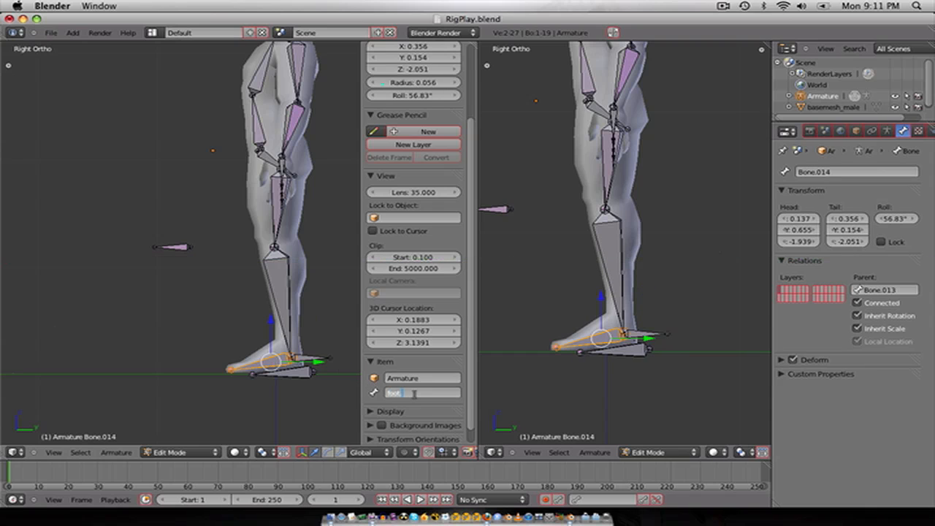
text(.L)
key(Return)
Step: Rename the shin bone as legLow.L
right_click(286, 321)
click(414, 392)
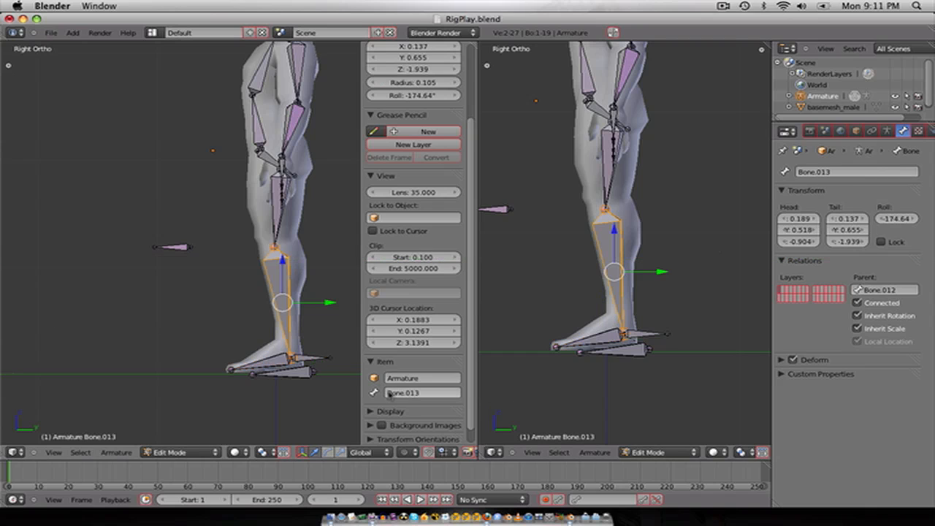
text(shin)
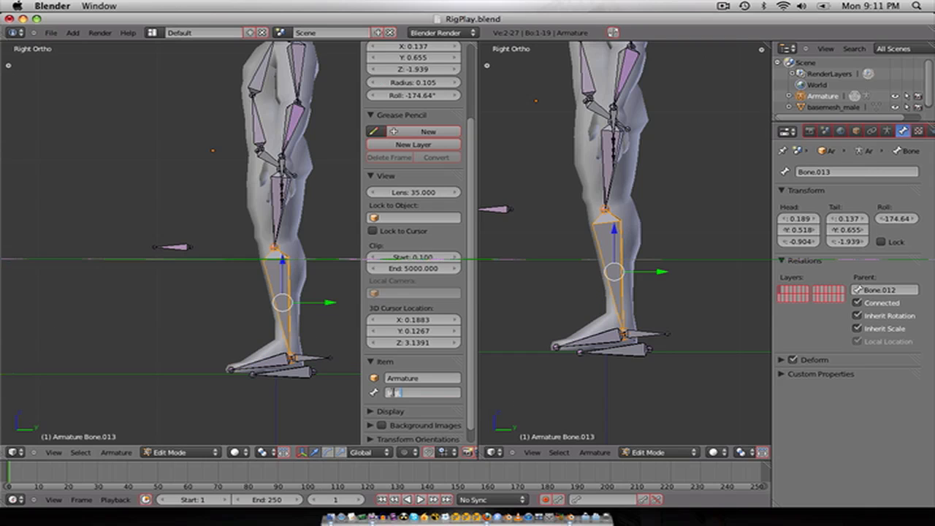
text(.L)
key(Return)
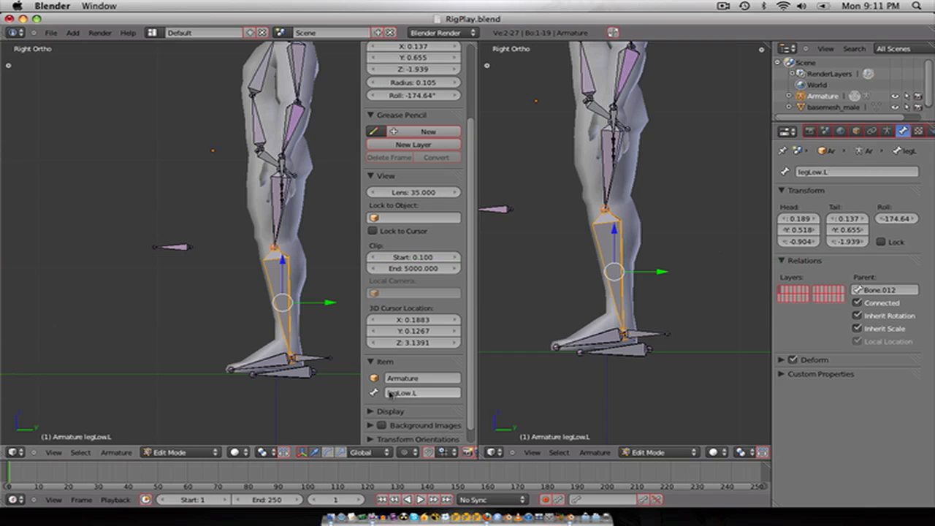
Step: Rename the thigh bone as legHigh.L
right_click(279, 240)
click(413, 393)
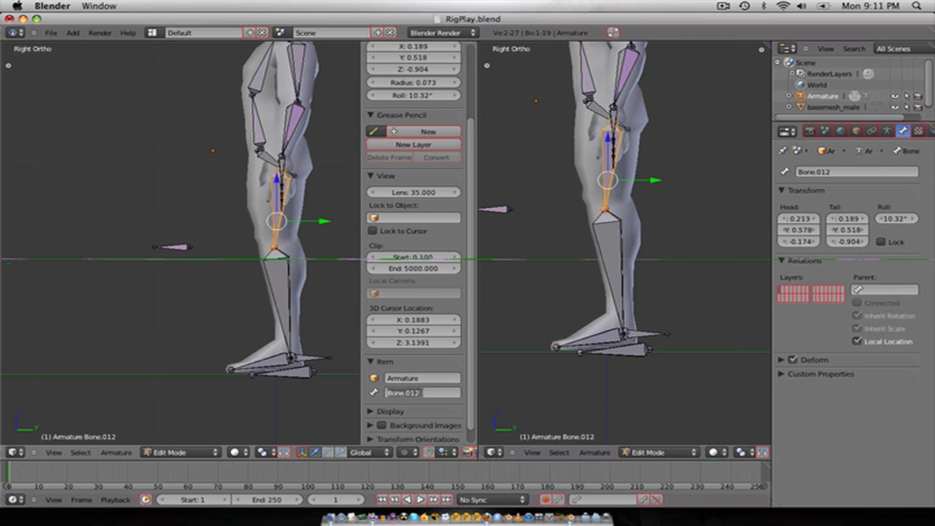
text(legHigh.L)
key(Return)
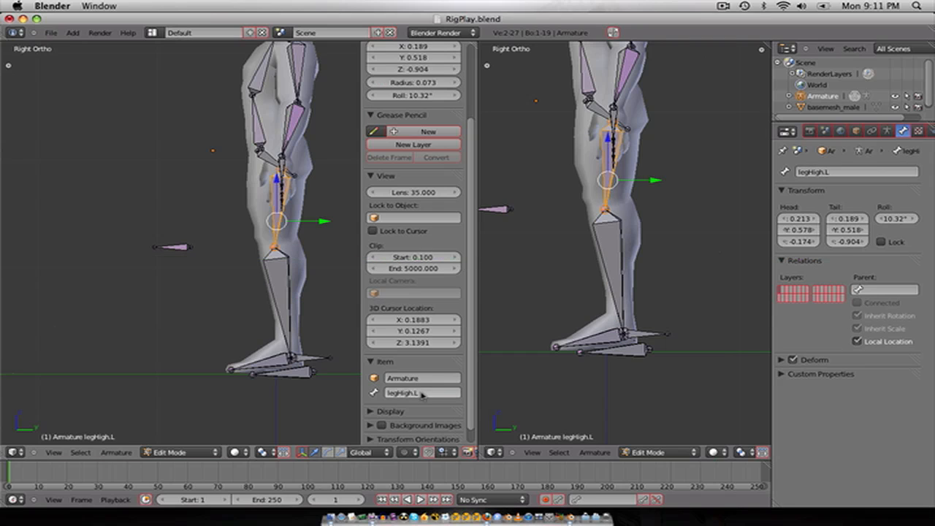
Step: Rename the separate control bone in front of the knee as knee.L
key(shift+a)
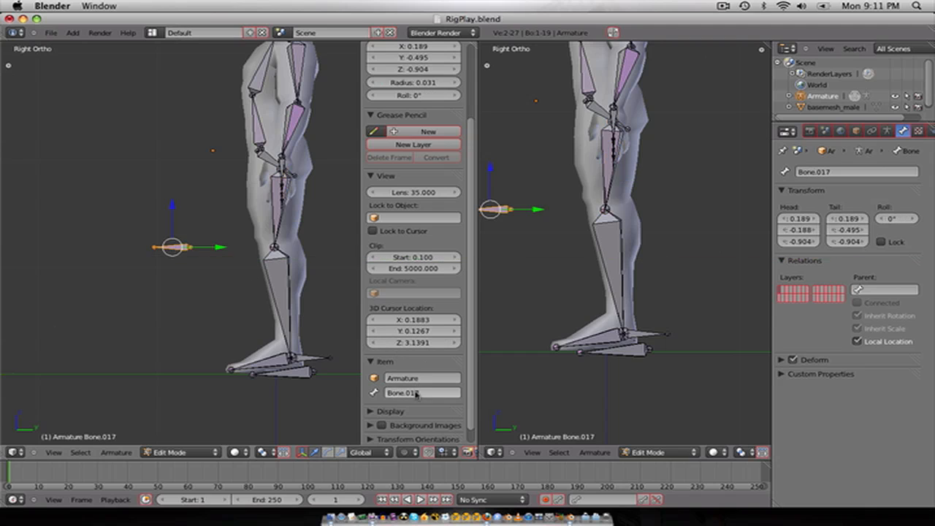
text(knee.L)
key(Return)
Step: Rename the small pelvis bone below the base of the spine as hip.L
key(KP_1)
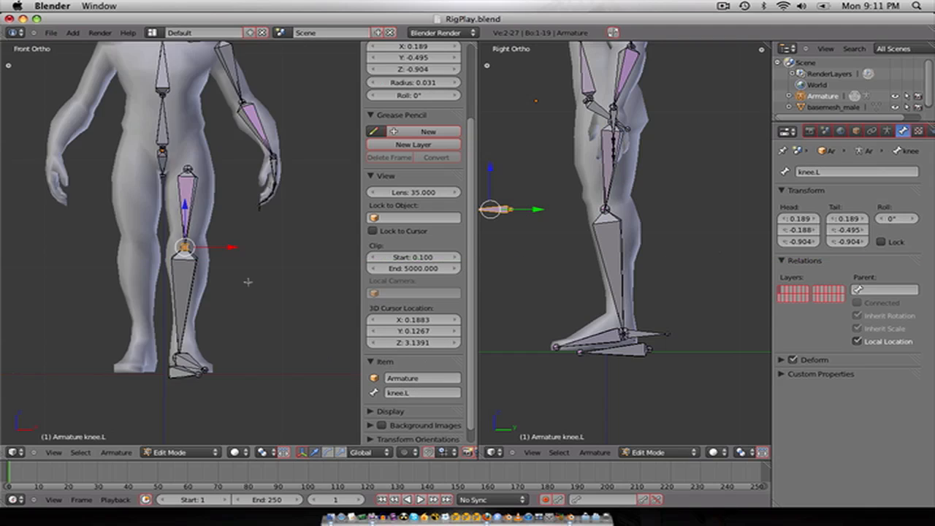
scroll(243, 277, up, 3)
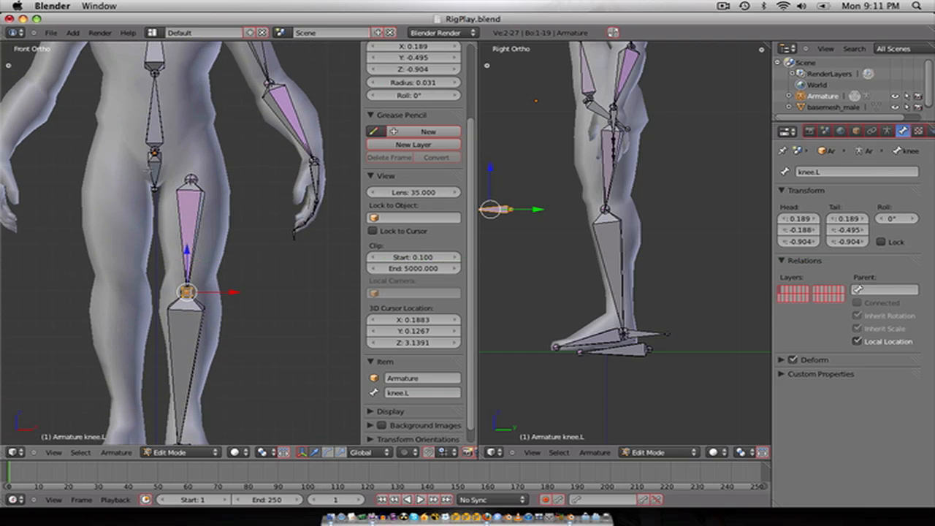
right_click(153, 170)
double_click(411, 393)
text(hip)
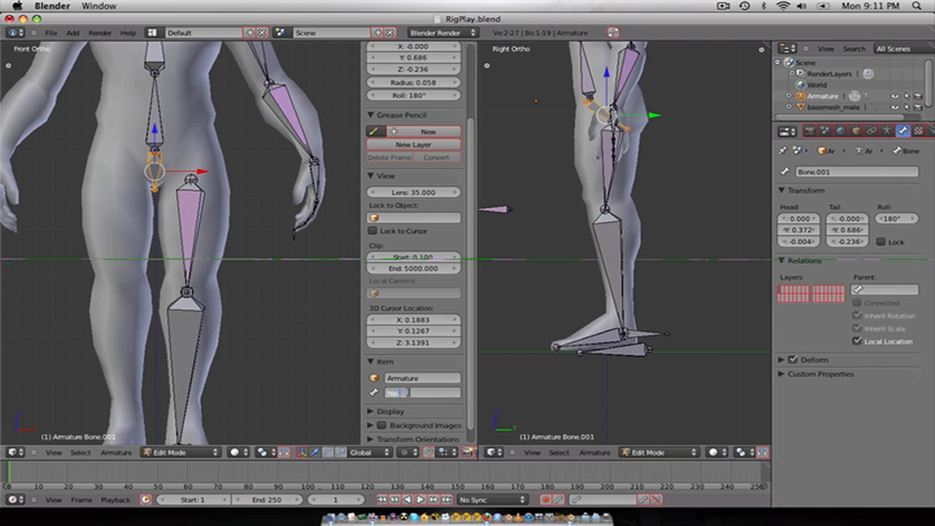
text(.L)
key(Return)
Step: Rename the lowest spine bone above the pelvis as waist, without a side suffix
right_click(150, 127)
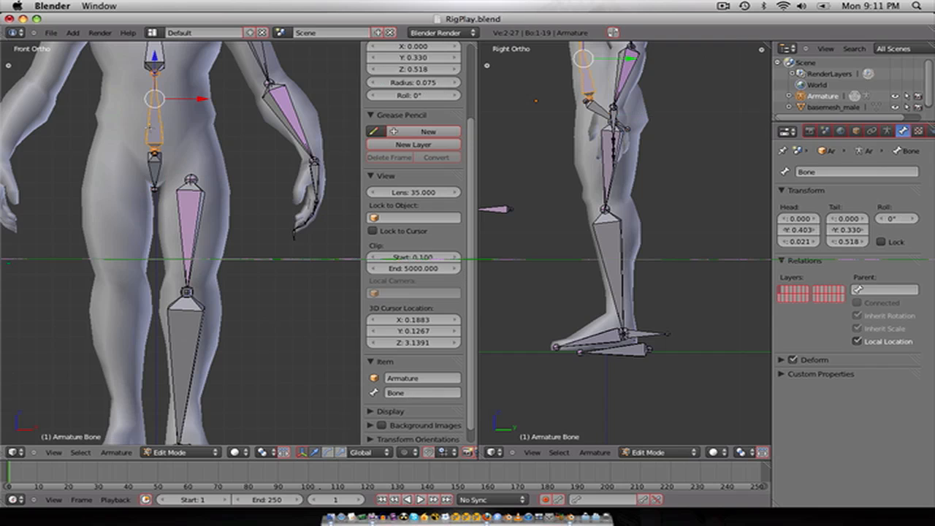
double_click(404, 393)
text(waist.L)
key(Return)
double_click(429, 397)
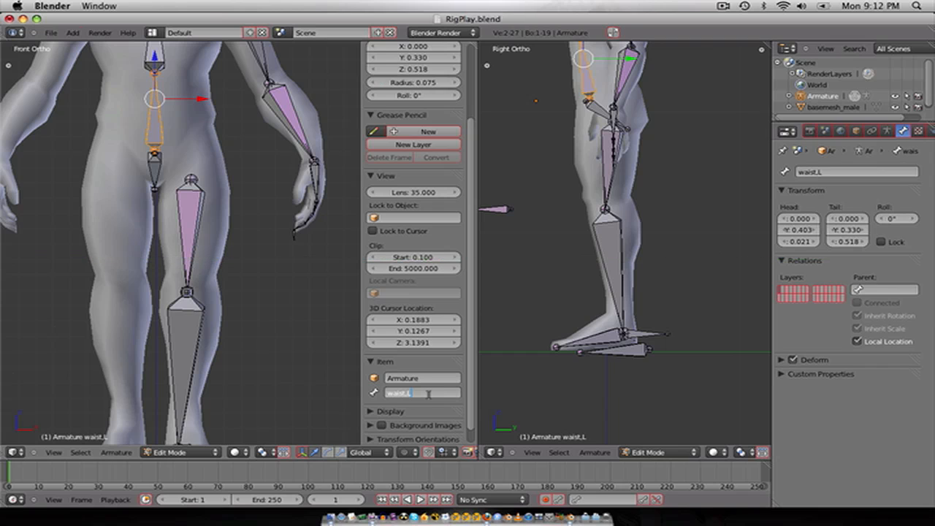
key(BackSpace)
key(BackSpace)
key(Return)
Step: Remove the .L suffix from the pelvis bone's name, leaving it as hip
right_click(144, 171)
double_click(409, 392)
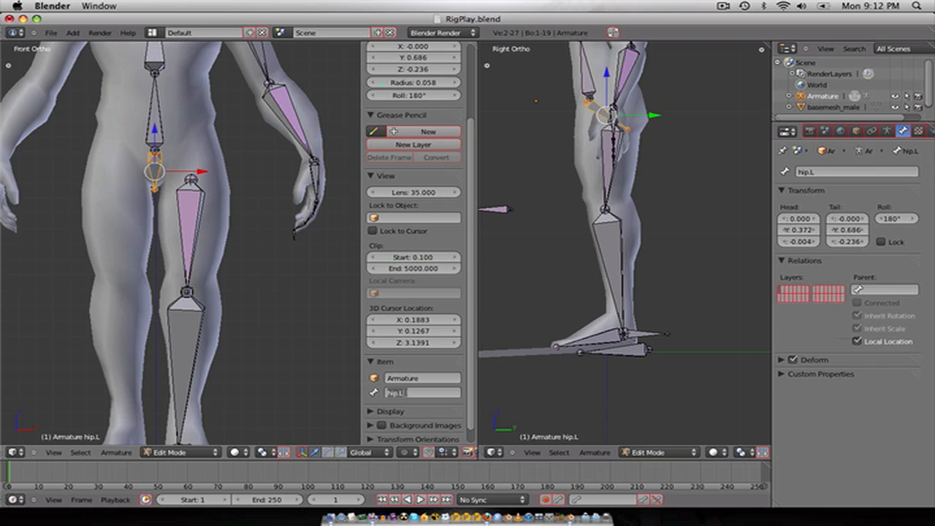
key(BackSpace)
key(BackSpace)
key(Return)
Step: Rename the upper spine bone above the waist bone as chest
shift+middle_drag(184, 175, 184, 306)
right_click(153, 189)
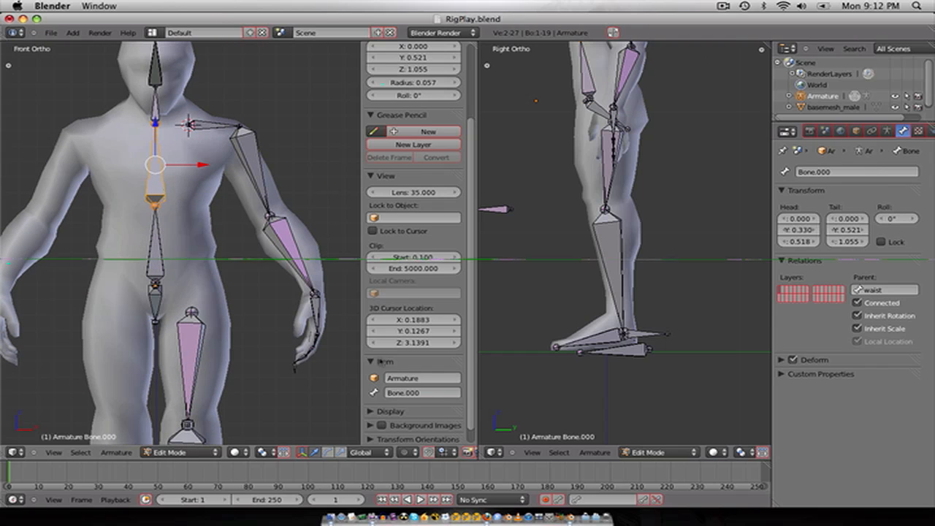
double_click(422, 392)
text(chest)
key(Return)
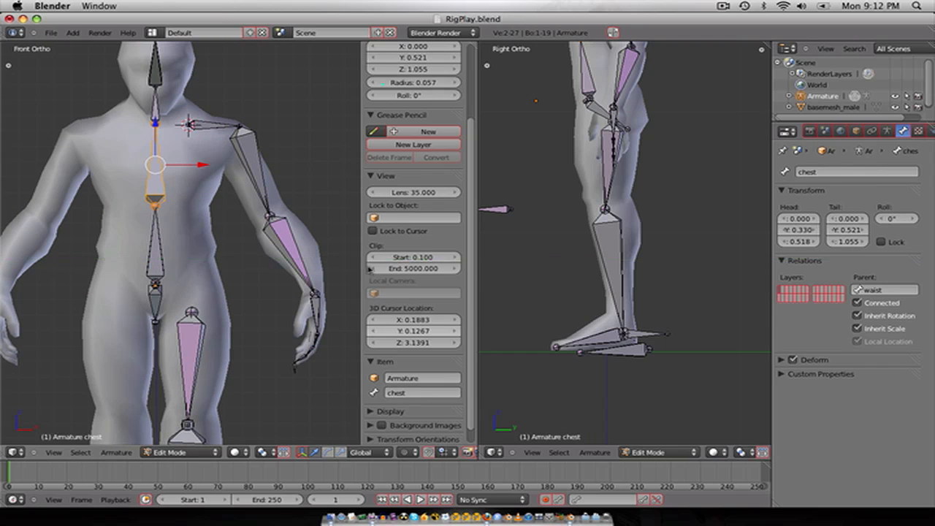
Step: Rename the short bone between the chest and the head as neck
right_click(147, 108)
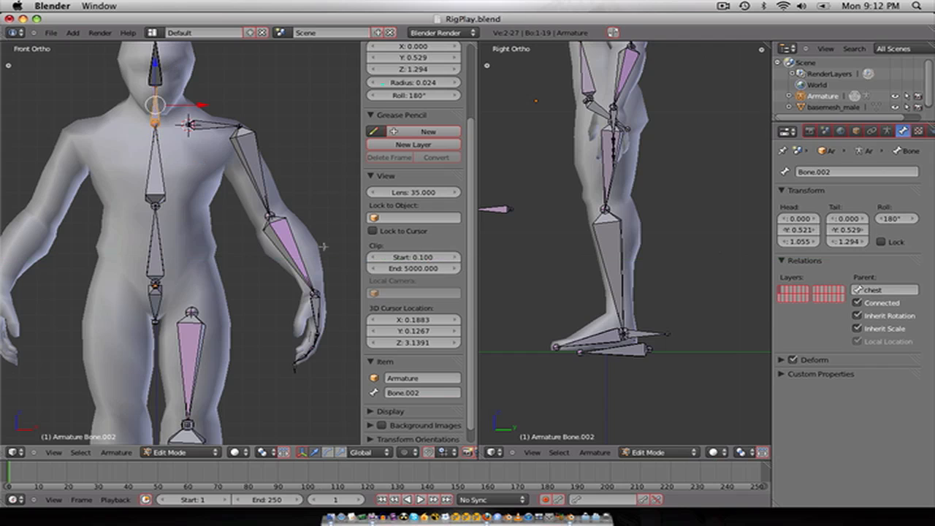
click(418, 392)
text(neck)
key(Return)
Step: Rename the collarbone leading to the upper arm as shoulder.L
right_click(213, 125)
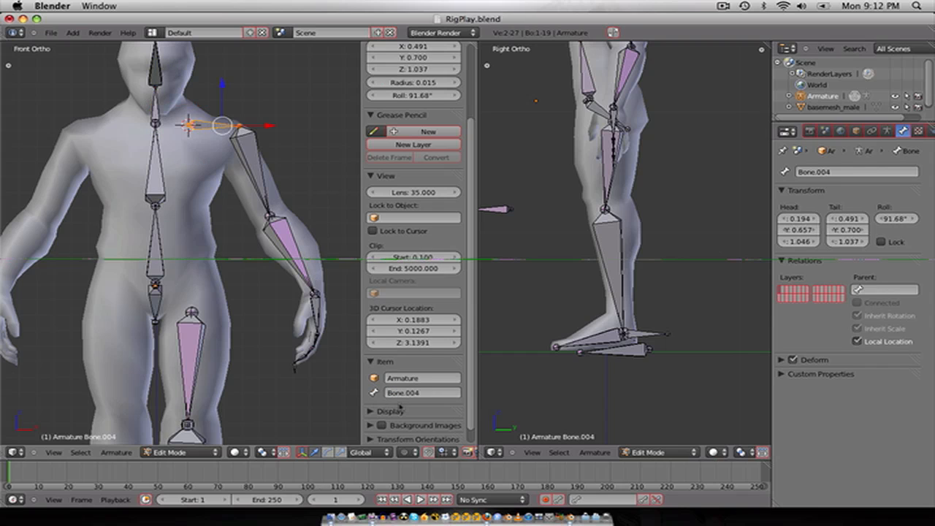
text(shoulder.L)
key(Return)
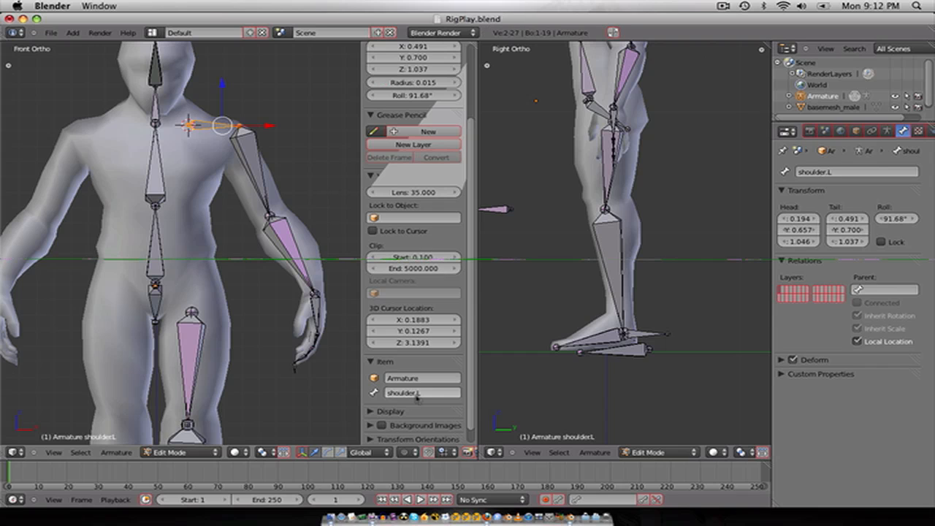
Step: Rename the bone between the shoulder and the elbow as upperArm.L
right_click(255, 184)
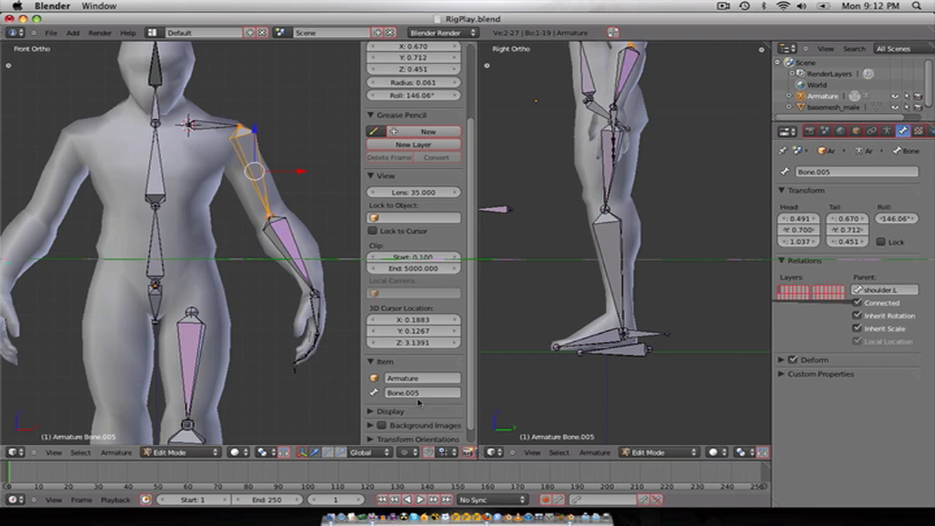
text(upper)
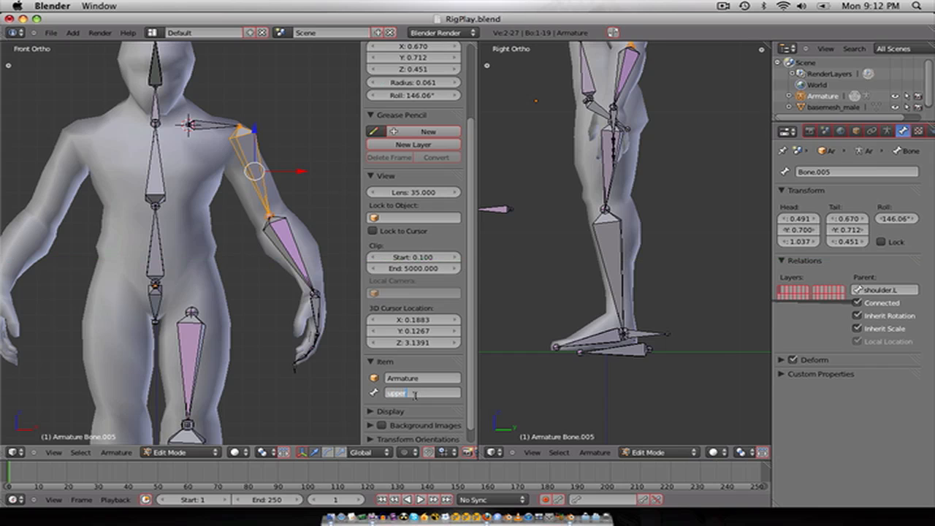
text(Arm.L)
key(Return)
Step: Rename the forearm bone as lowerArm.L
right_click(292, 245)
double_click(426, 393)
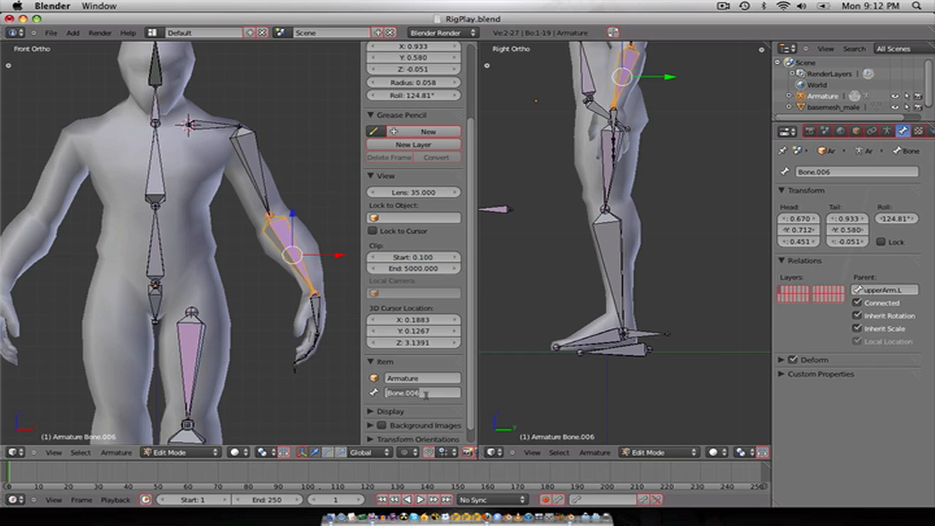
text(lowerArm.L)
key(Return)
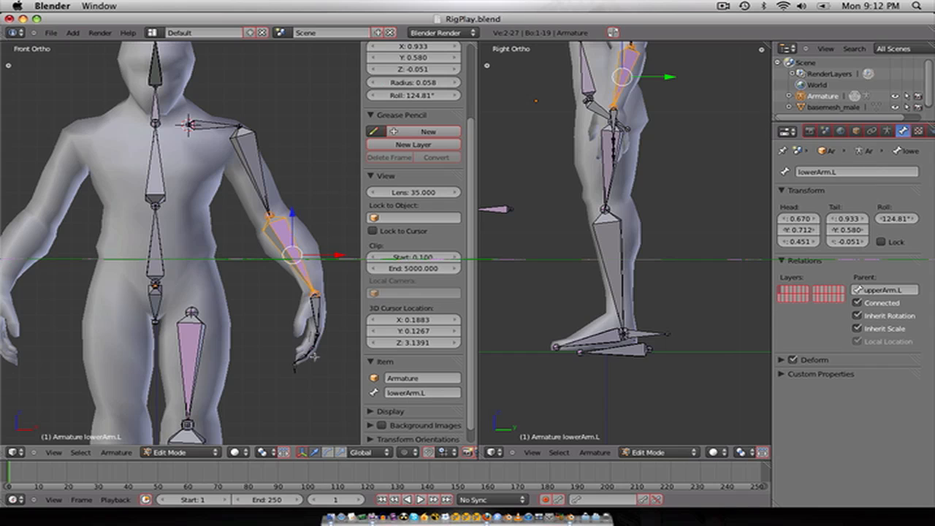
Step: Rename the bone running from the wrist through the palm as hand.L
right_click(317, 314)
double_click(416, 392)
text(hand.L)
key(Return)
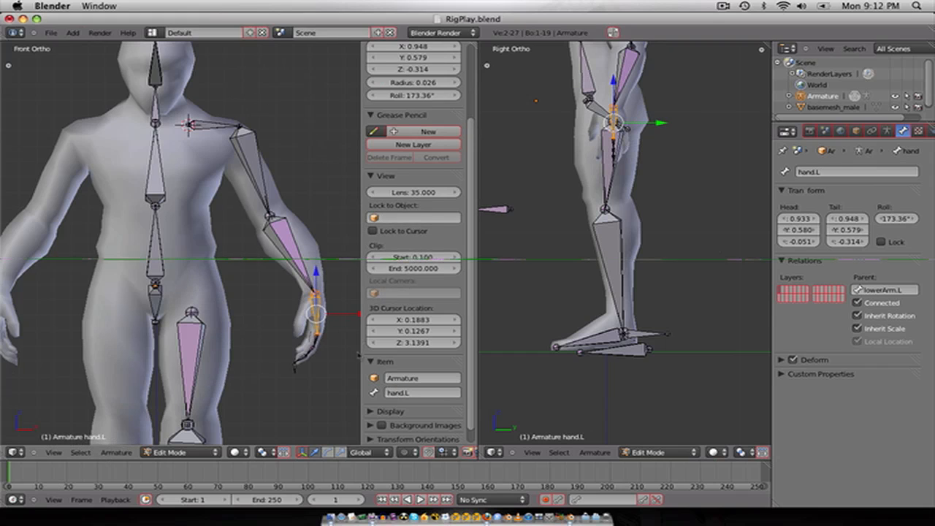
Step: Rename the first finger bone attached to the hand bone as fingerLow.L
right_click(315, 341)
shift+middle_drag(314, 340, 104, 286)
scroll(257, 243, up, 5)
scroll(215, 237, up, 2)
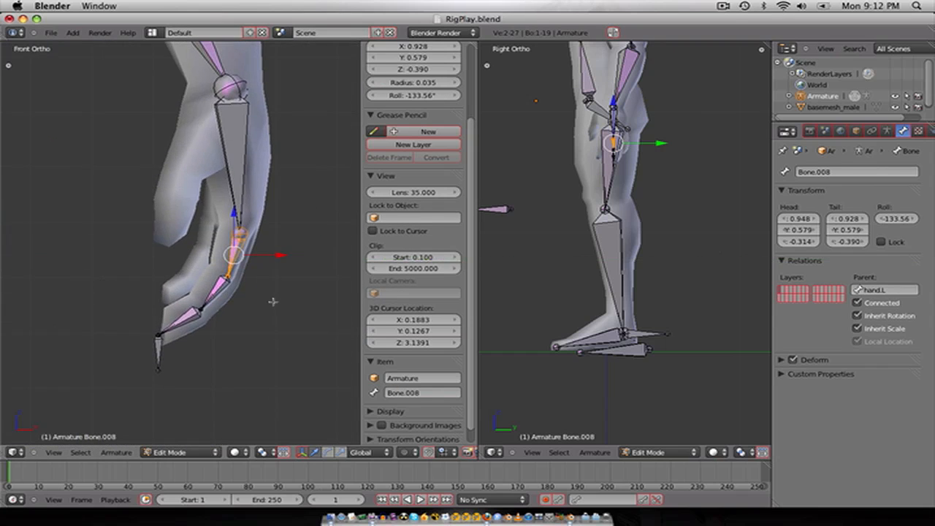
click(410, 393)
text(fingerLow.L)
key(Return)
Step: Rename the middle finger segment bone as fingerMid.L
right_click(220, 298)
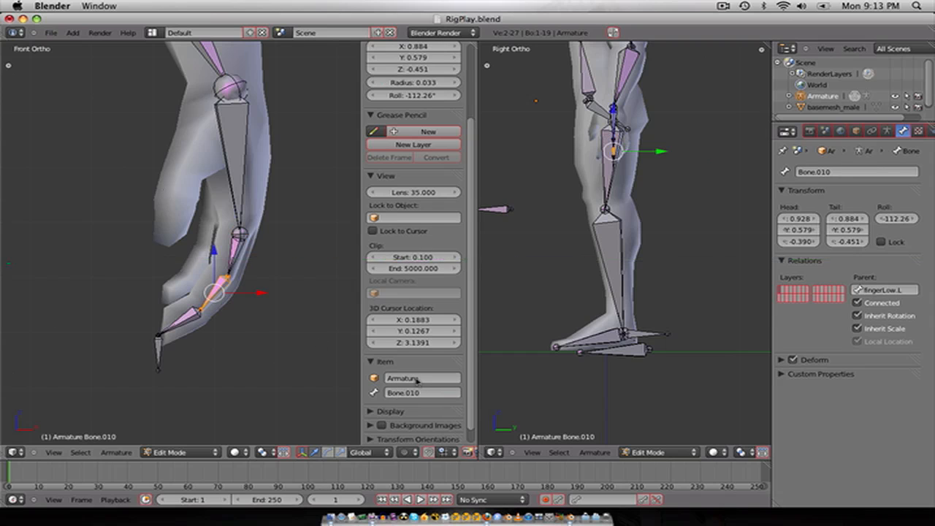
click(436, 393)
text(fingermid)
key(BackSpace)
key(BackSpace)
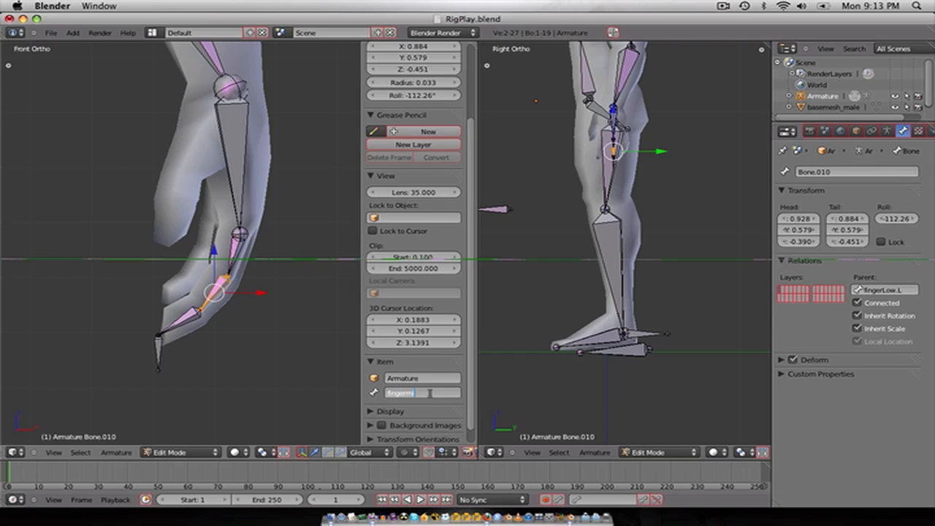
text(Mid.L)
key(Return)
Step: Rename the last finger segment bone at the fingertip as fingerHigh.L
right_click(160, 322)
click(430, 394)
text(fing)
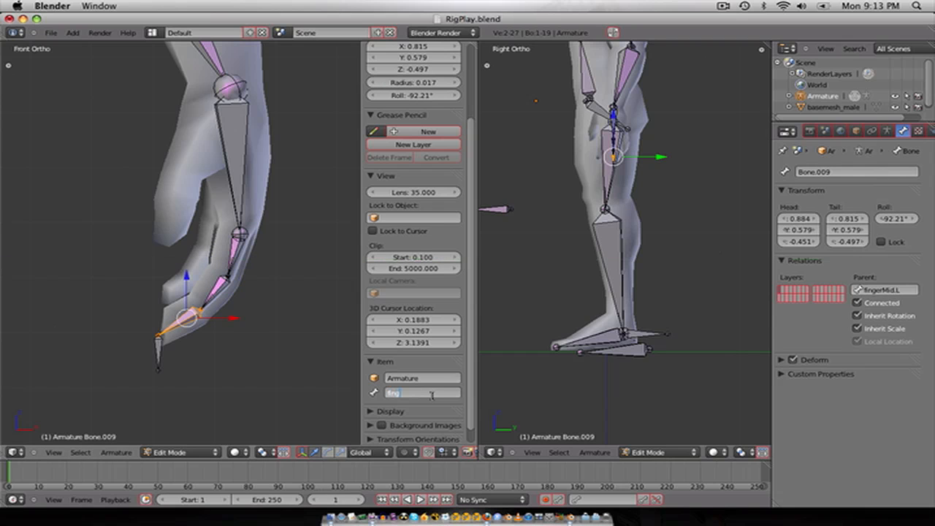
text(erHigh.L)
key(Return)
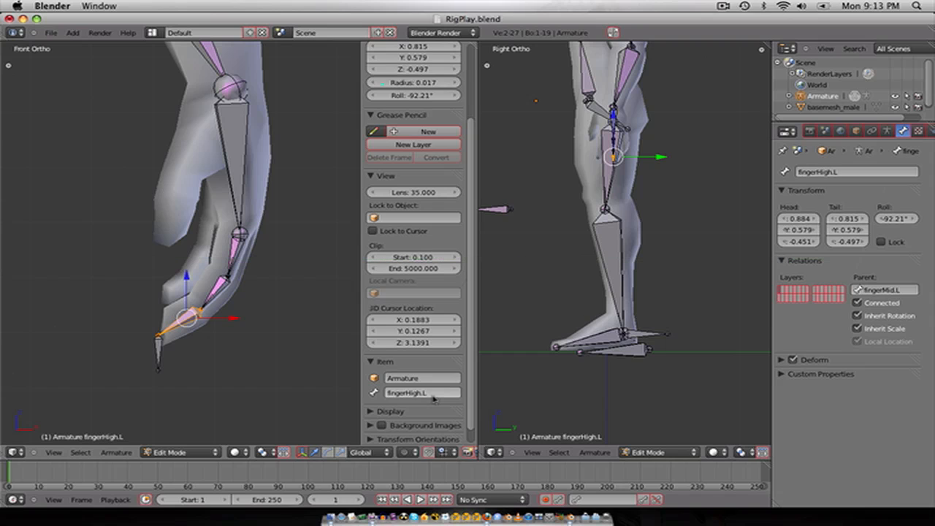
Step: Rename the separate control bone hanging from the fingertip as IK_finger.L
right_click(154, 352)
right_click(443, 396)
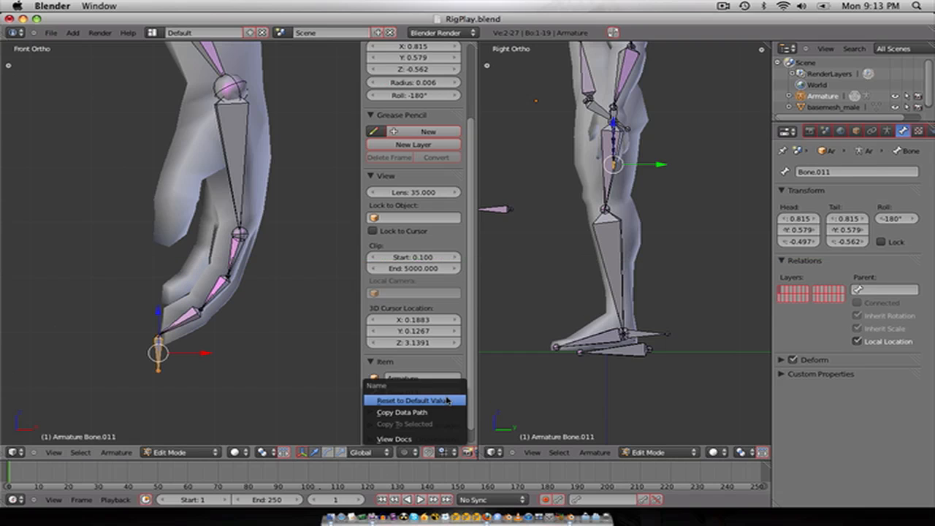
double_click(404, 394)
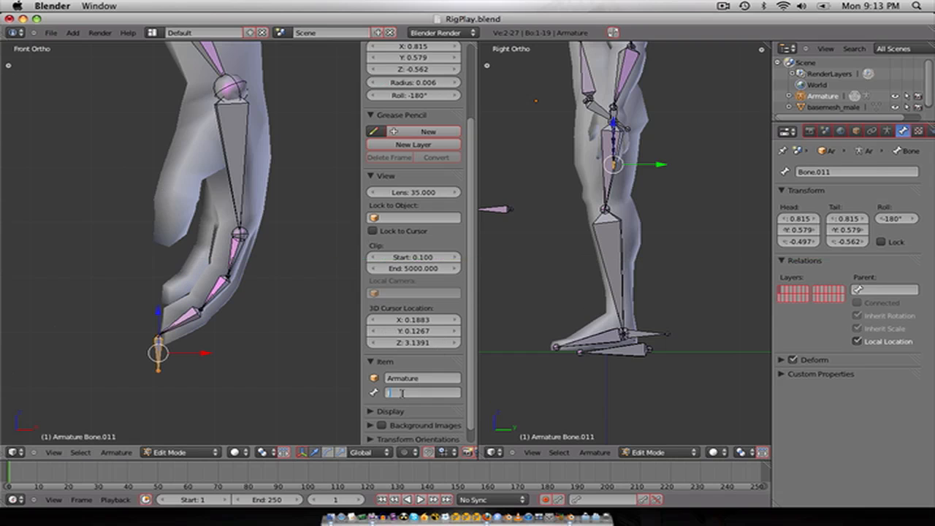
text(IK_finger.L)
key(Return)
Step: Save the project over the existing RigPlay.blend file
key(ctrl+s)
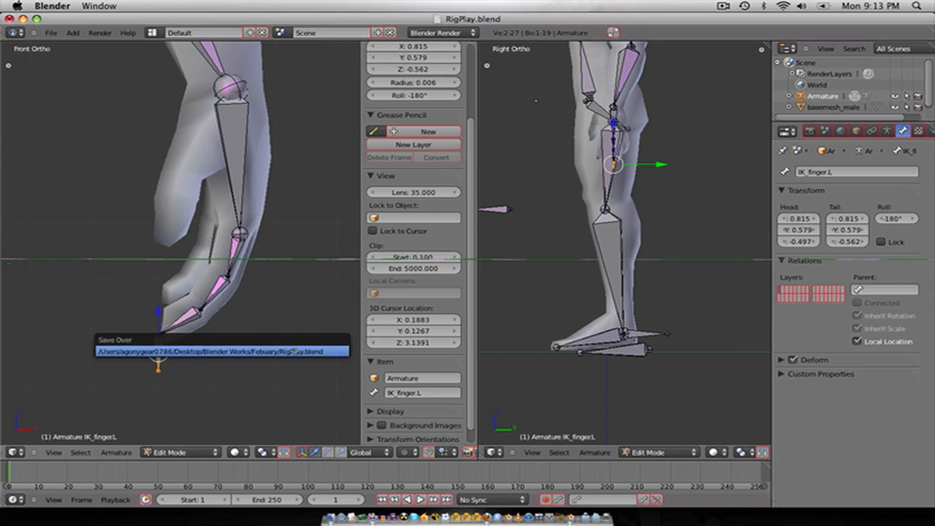
click(156, 351)
click(722, 5)
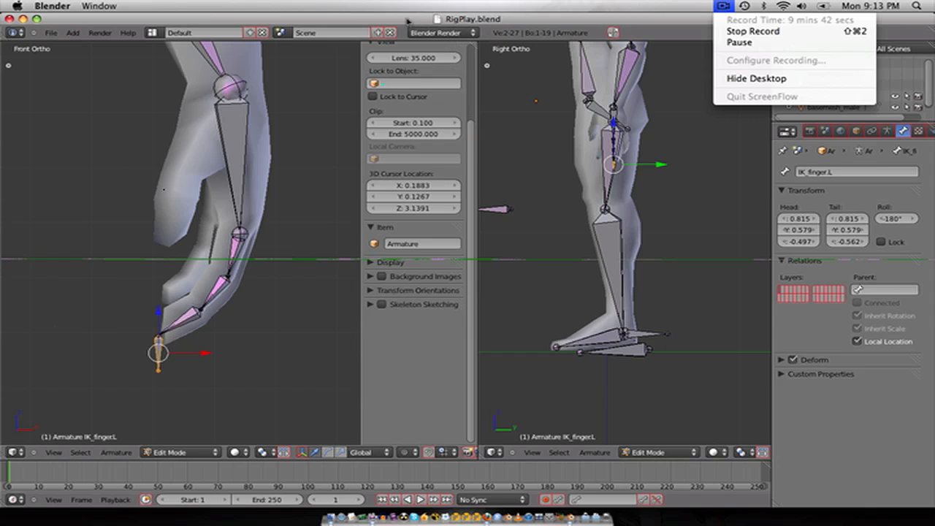
click(407, 23)
Step: Place the 3D cursor at the base of the thumb as seen in the right side view
scroll(219, 274, up, 4)
scroll(218, 279, down, 3)
shift+middle_drag(220, 209, 224, 294)
right_click(240, 228)
scroll(238, 230, down, 2)
middle_drag(237, 233, 228, 252)
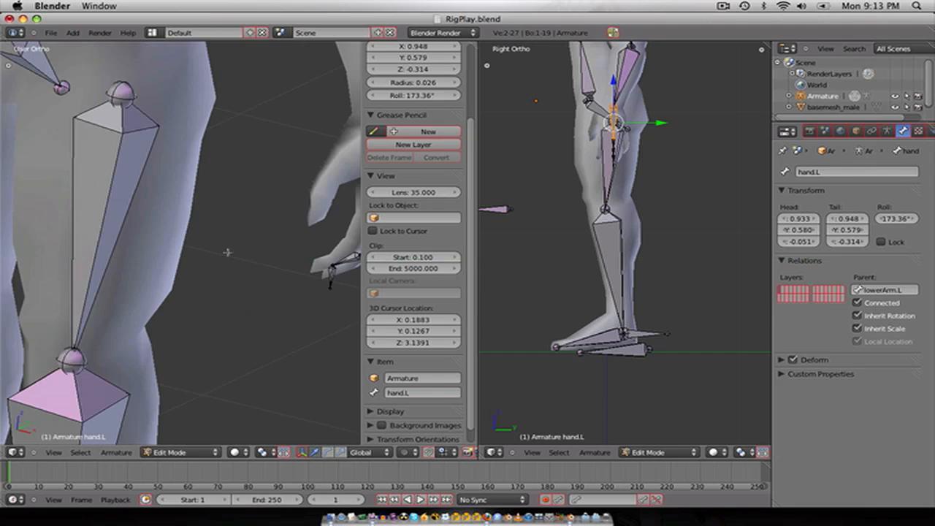
scroll(228, 252, down, 4)
key(KP_3)
scroll(234, 255, up, 2)
shift+middle_drag(242, 287, 159, 308)
scroll(159, 308, up, 3)
shift+middle_drag(301, 254, 198, 234)
scroll(199, 264, up, 3)
click(187, 249)
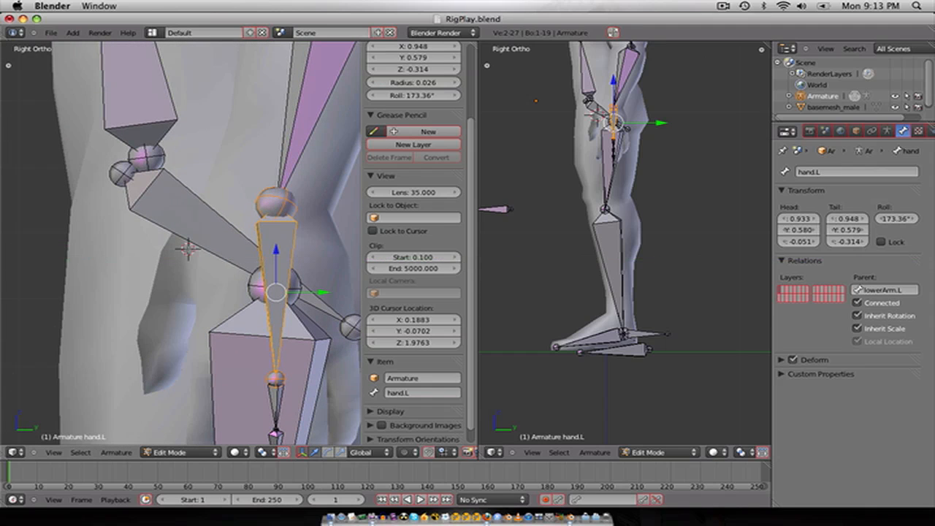
Step: Align the 3D cursor with the base of the thumb in a front view framed on the hand bone
key(KP_1)
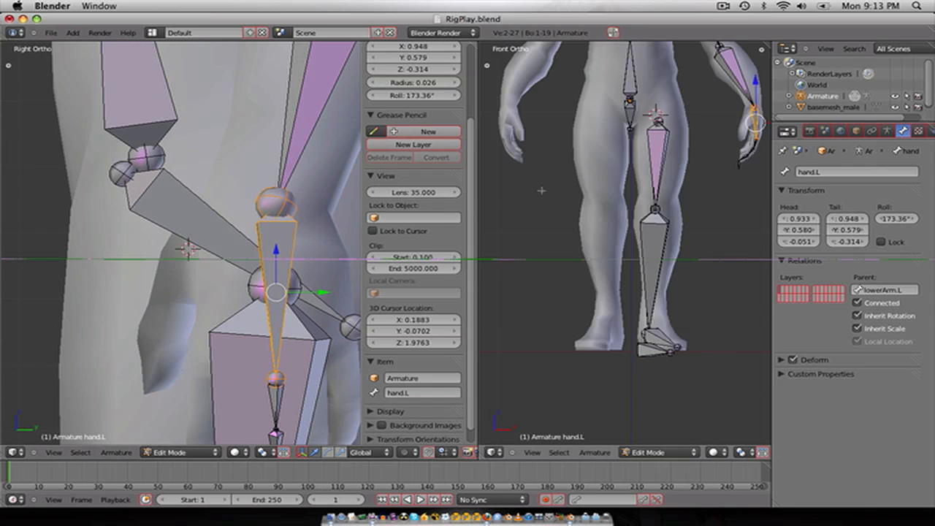
key(KP_Decimal)
click(576, 186)
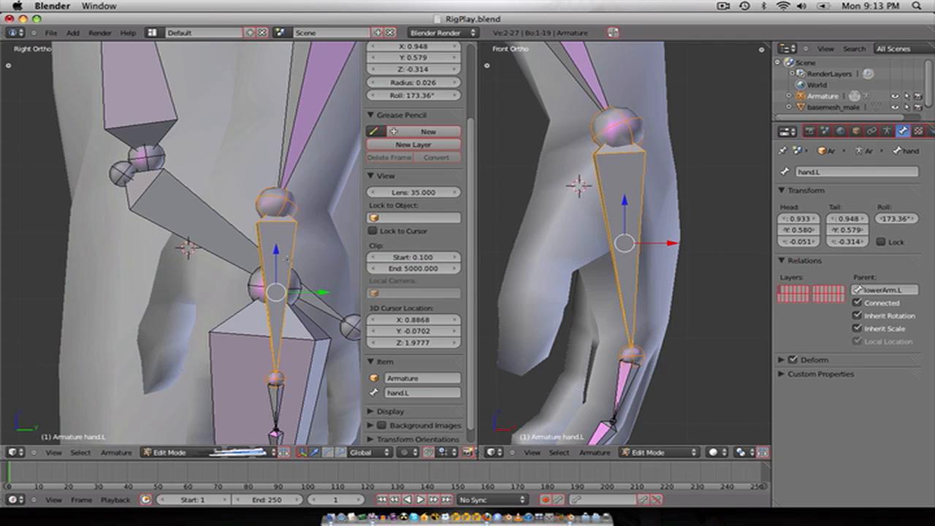
Step: Add a new bone at the 3D cursor and move its tip to the thumb's first joint
key(shift+a)
key(g)
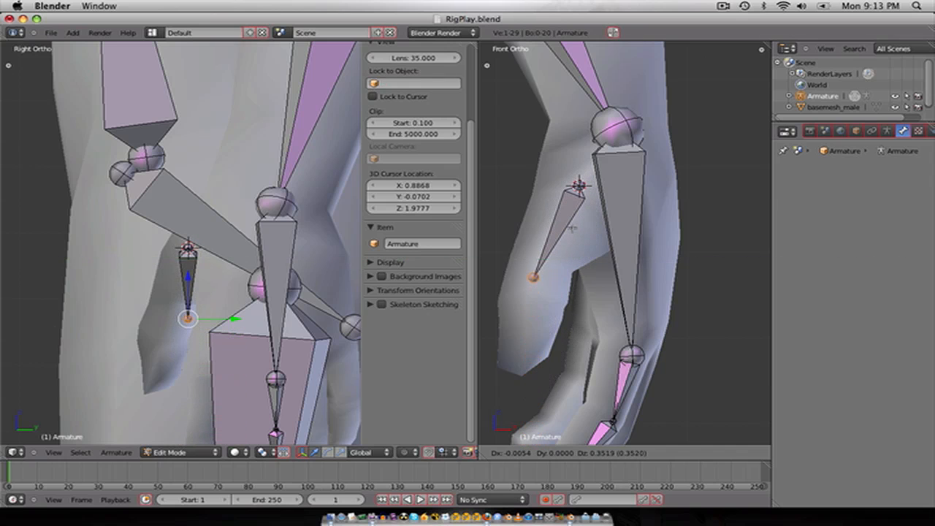
click(570, 300)
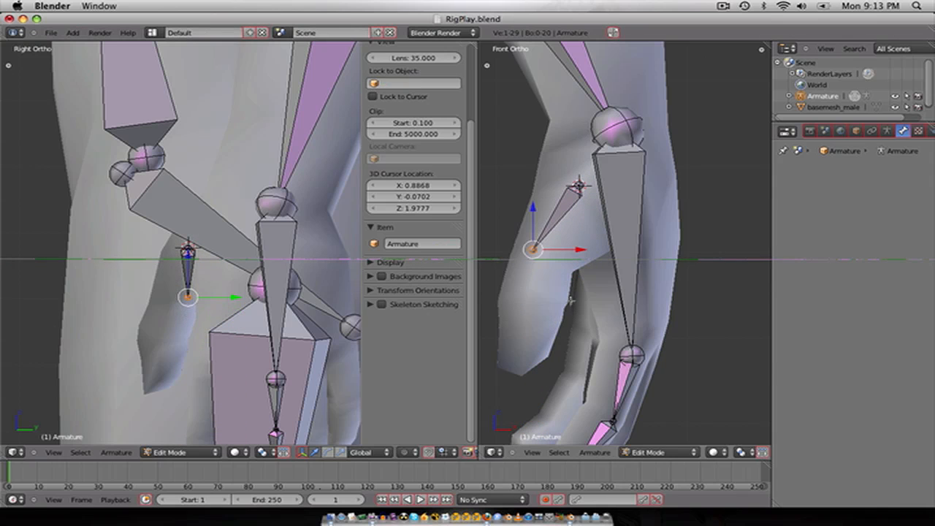
Step: Extrude two more bones from the new bone's tip down to the end of the thumb
key(e)
click(526, 352)
key(e)
click(521, 392)
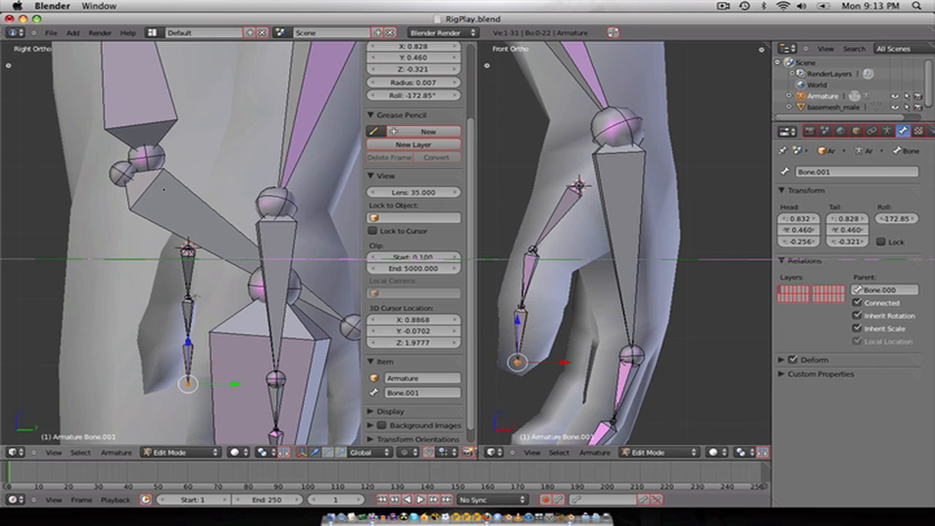
Step: Move the thumb chain's two inner joints and its tip forward in the side view so the bones follow the thumb's shape
right_click(532, 248)
scroll(223, 299, down, 1)
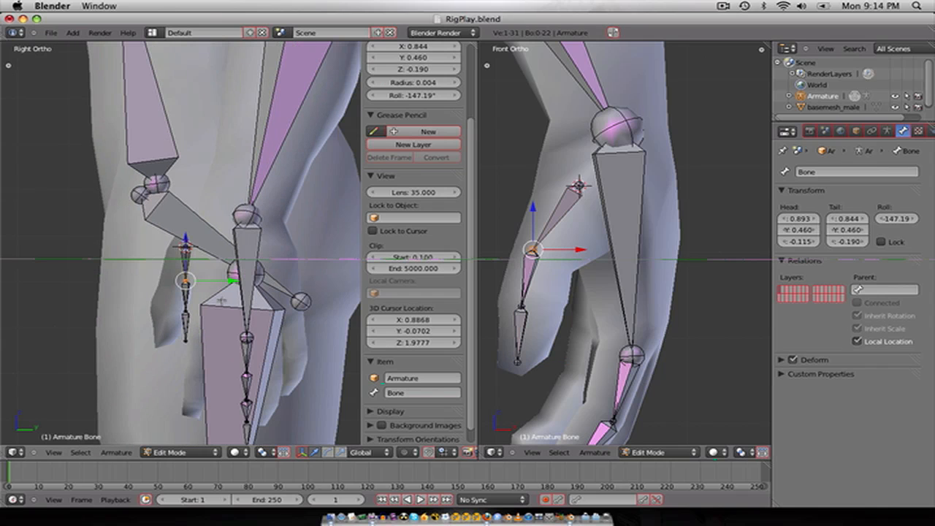
key(g)
click(196, 306)
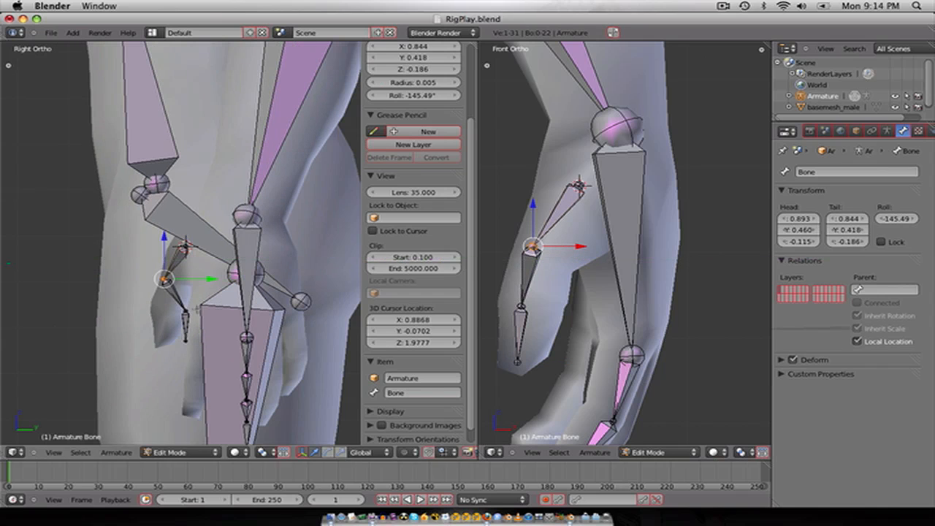
key(e)
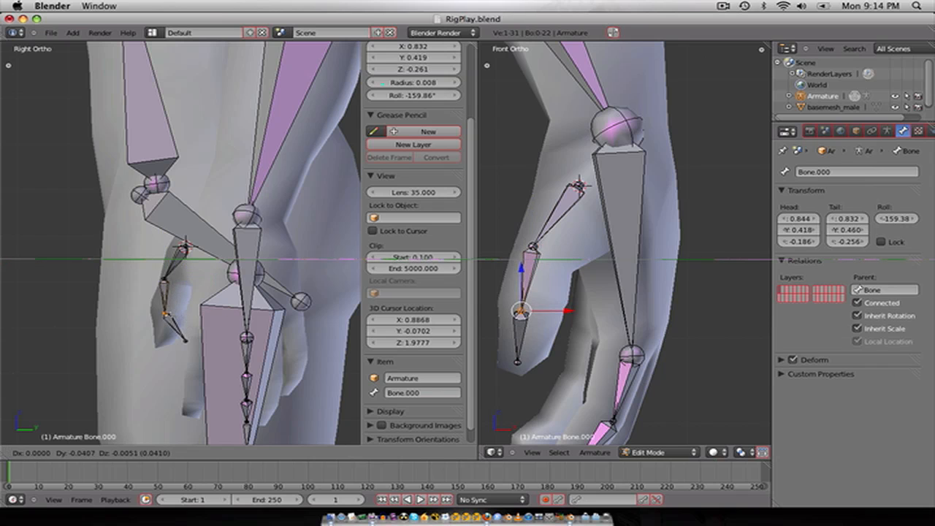
click(179, 315)
key(e)
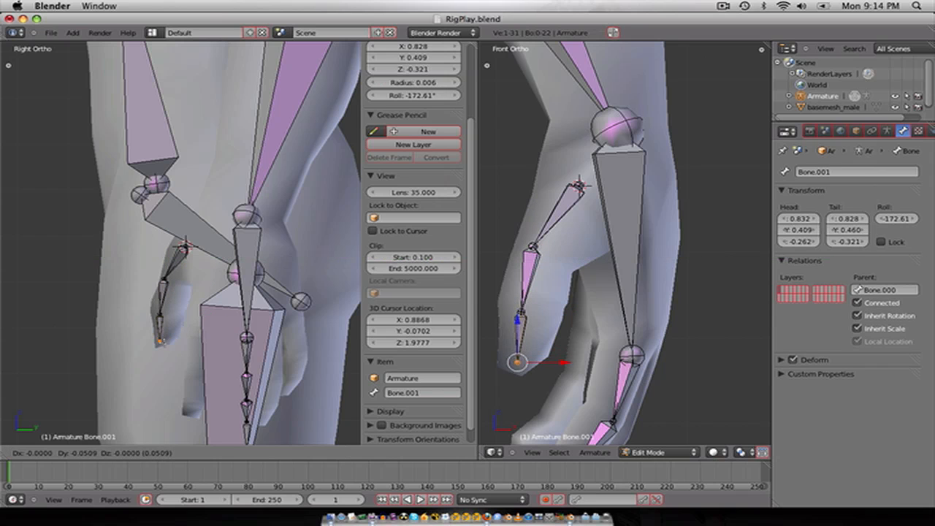
click(160, 343)
Step: Extrude a short bone forward from the thumb tip along the global Y axis and clear its parent
key(e)
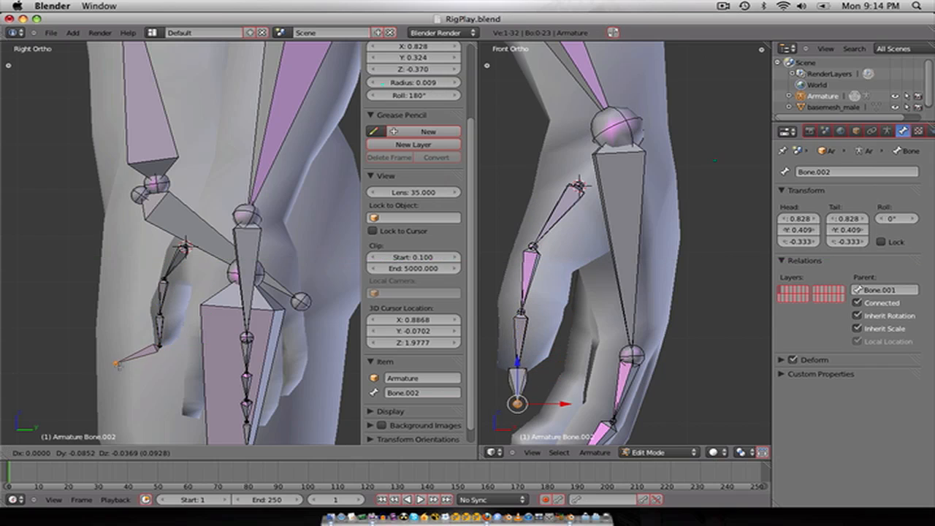
key(y)
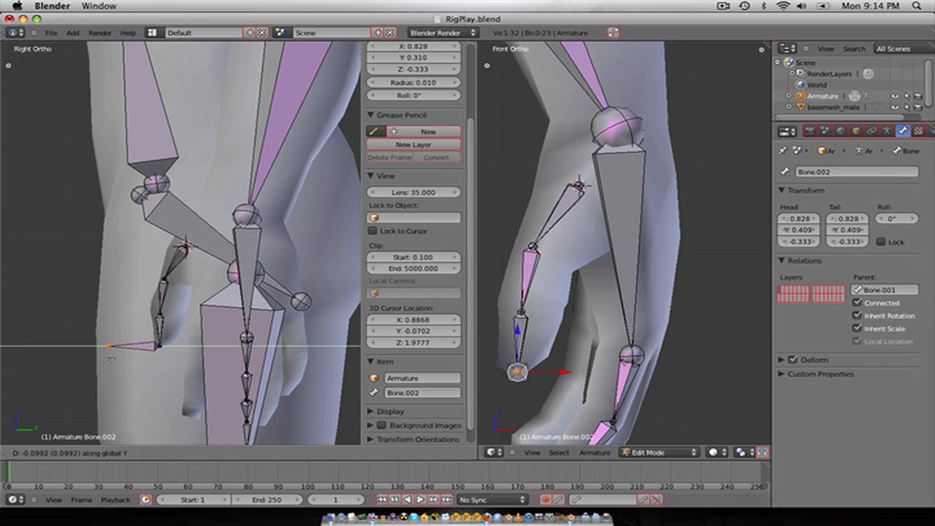
click(127, 356)
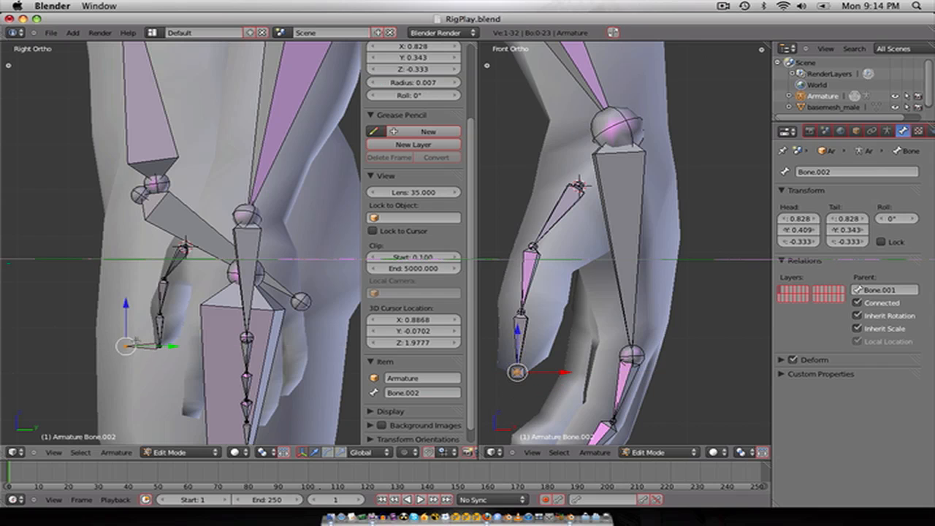
click(880, 288)
key(BackSpace)
key(Return)
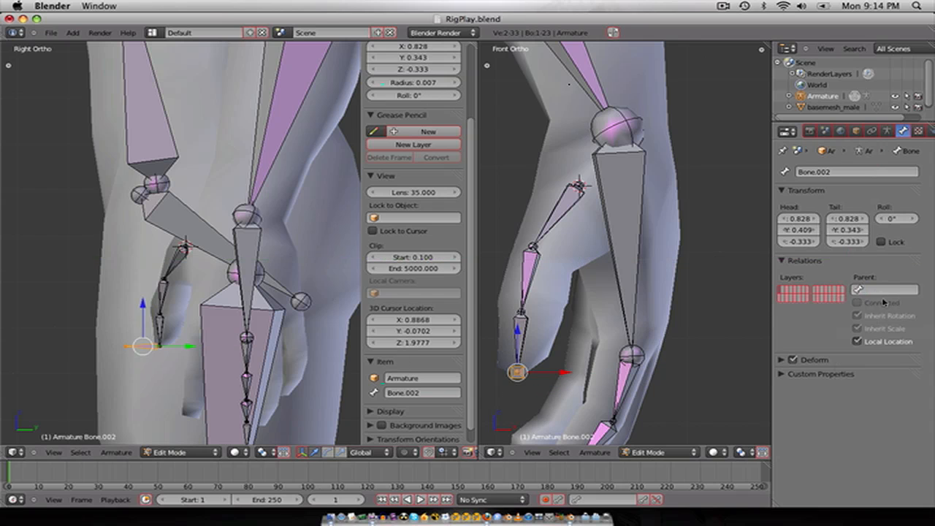
Step: Rename the unparented bone at the thumb tip as IK_thumb.L
click(406, 392)
key(BackSpace)
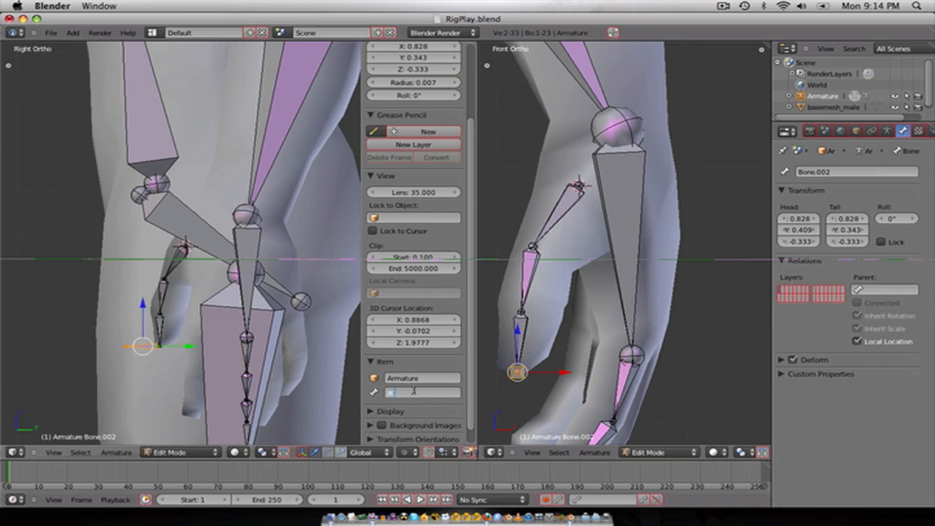
text(IK_thumb.L)
key(Return)
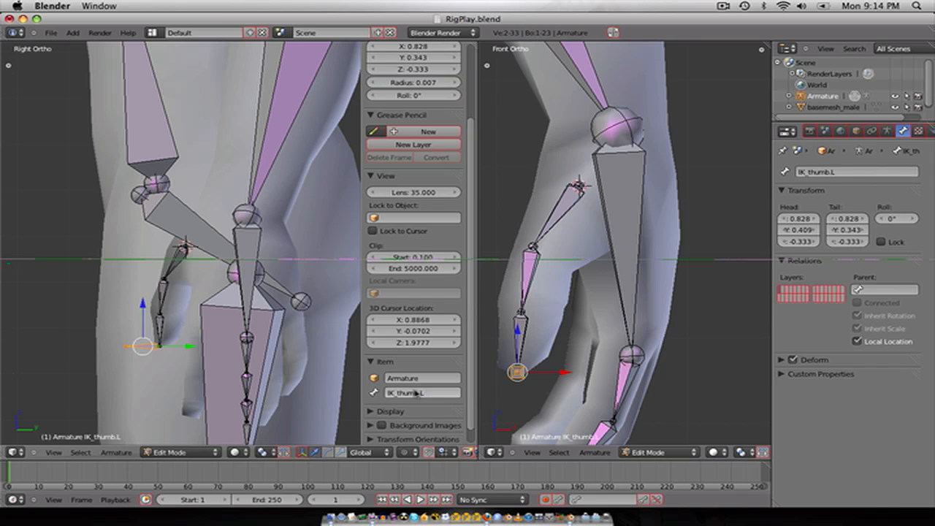
Step: Rename the thumb's end bone as thumbHigh.L: and its middle bone as thumbMid.L
right_click(161, 328)
click(426, 392)
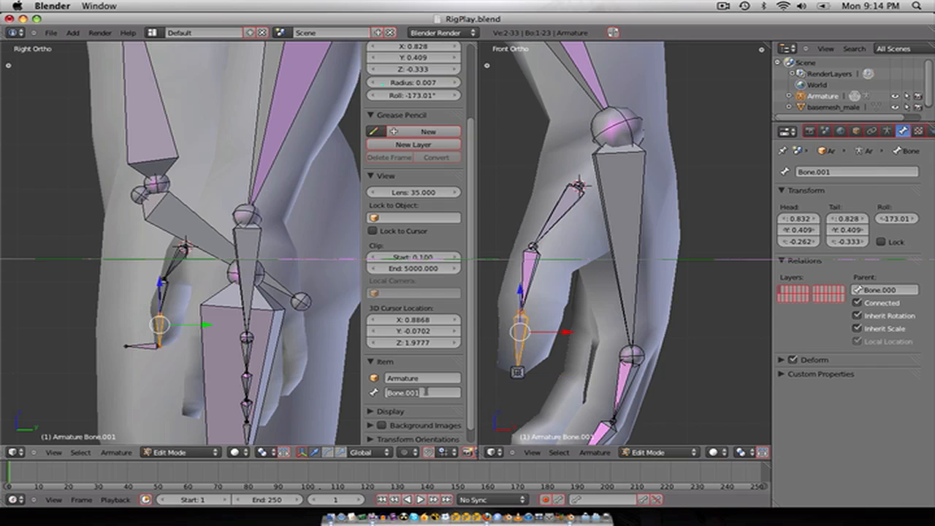
text(thumb)
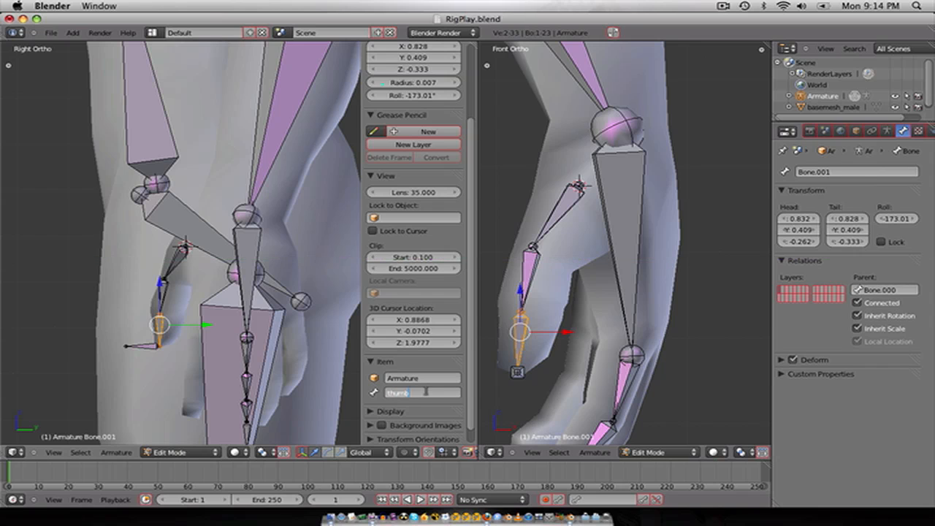
text(High.L)
key(Return)
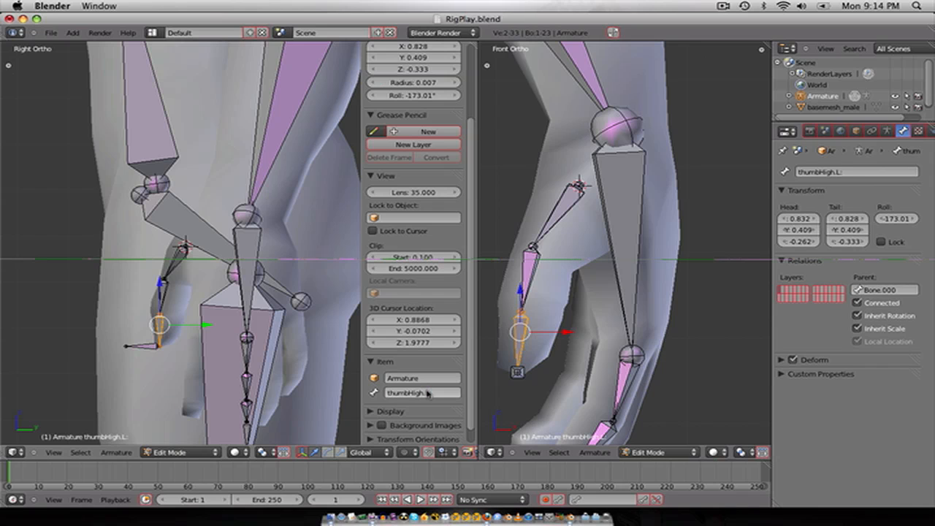
right_click(162, 295)
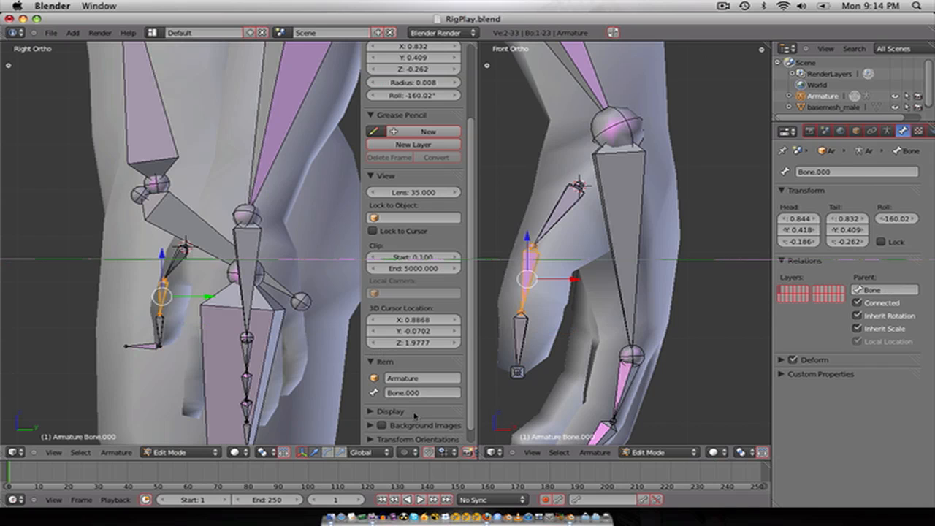
click(394, 392)
text(thumbMid.L)
key(Return)
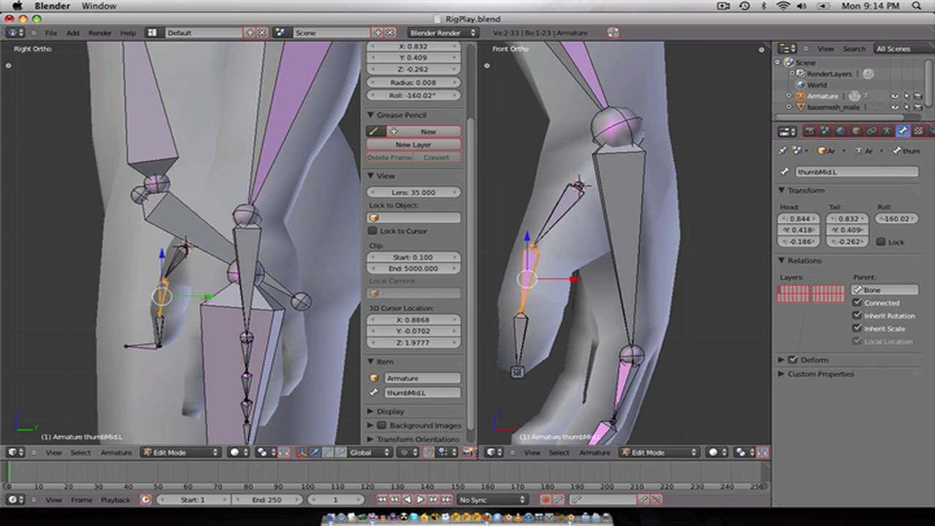
Step: Rename the thumb's base bone as thumbLow.L and save the file
right_click(174, 264)
click(394, 393)
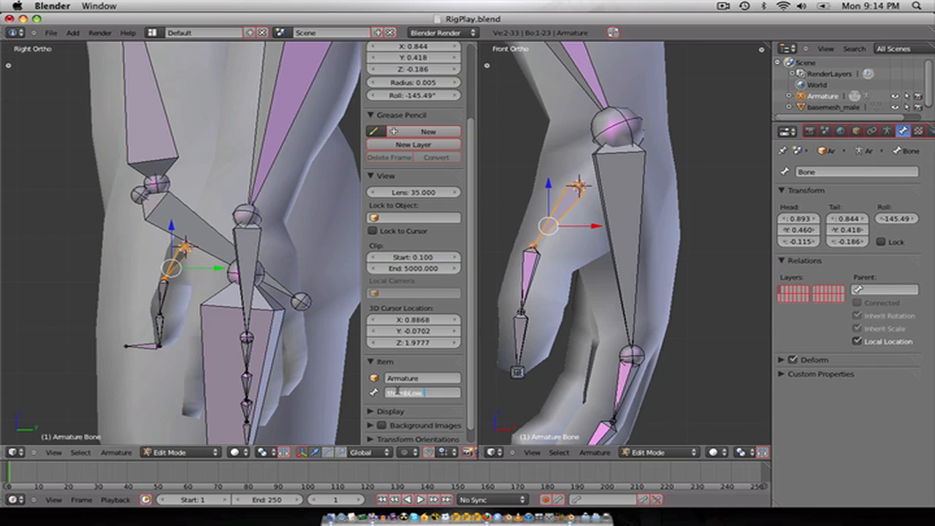
key(Return)
key(ctrl+s)
click(376, 392)
Step: Select the low, mid and high thumb bones together and shift them about 0.023 units in the positive Y direction
scroll(279, 348, down, 3)
key(KP_1)
middle_drag(279, 349, 130, 329)
scroll(102, 314, down, 3)
scroll(175, 314, up, 3)
middle_drag(232, 311, 208, 295)
scroll(208, 295, up, 5)
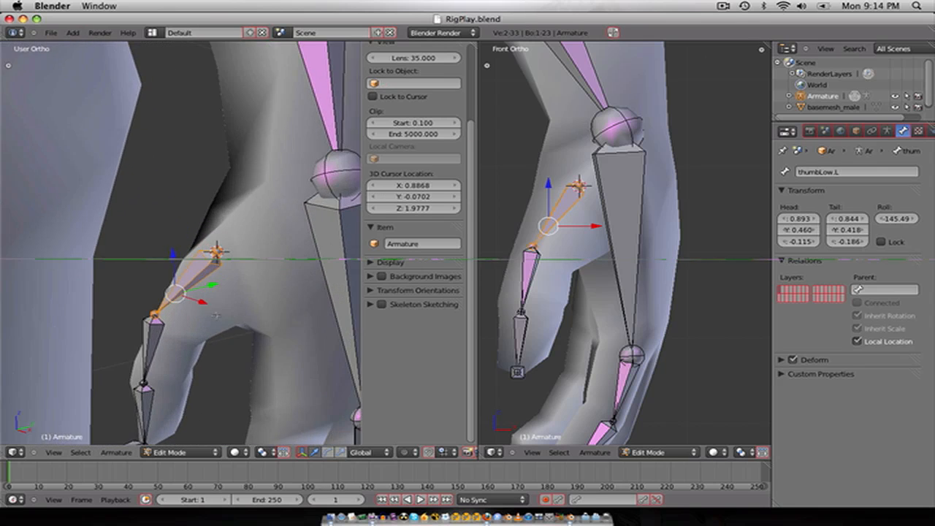
shift+right_click(143, 341)
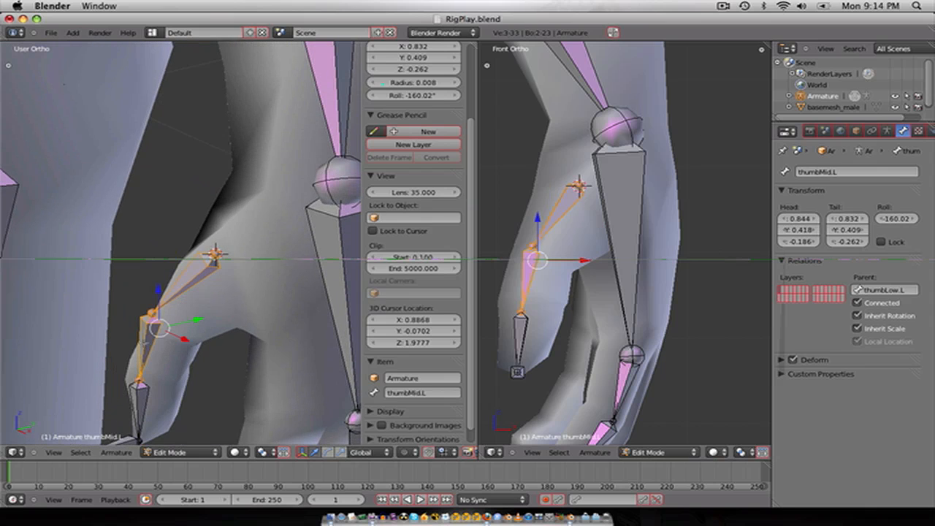
shift+right_click(146, 401)
drag(180, 343, 203, 340)
Step: Examine the whole figure from several angles to check how the armature's bones sit in the body
scroll(212, 338, down, 2)
middle_drag(222, 336, 256, 309)
scroll(252, 308, down, 5)
mouse_move(165, 292)
middle_down()
mouse_move(191, 295)
mouse_move(161, 276)
middle_up()
scroll(160, 277, down, 4)
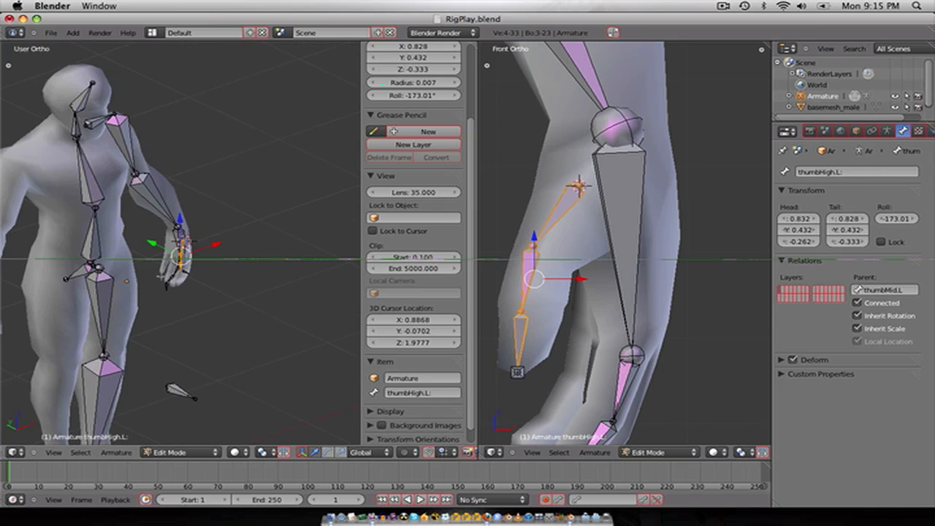
key(KP_1)
scroll(160, 276, down, 2)
shift+middle_drag(130, 240, 248, 287)
scroll(213, 224, up, 4)
scroll(219, 219, down, 3)
scroll(220, 291, up, 1)
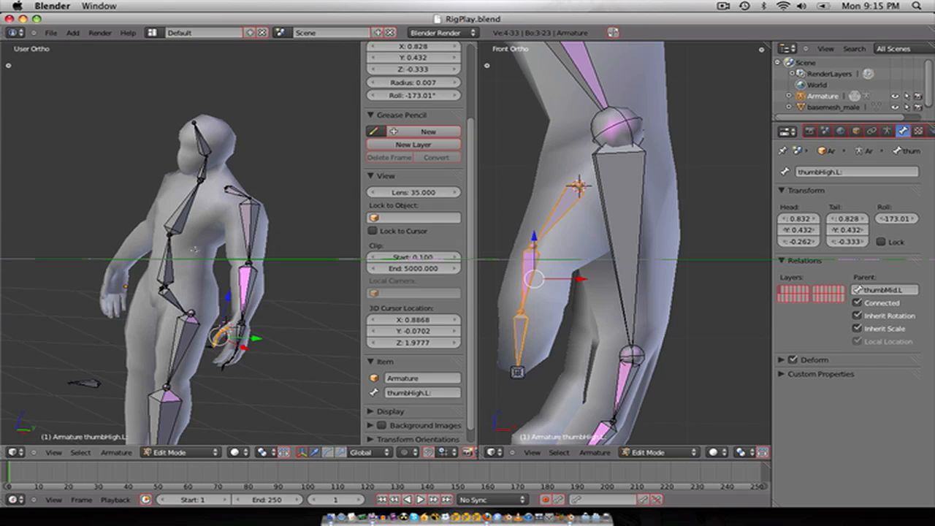
Step: Parent the left collarbone bone to the chest bone in Edit Mode, keeping its offset
key(ctrl+Tab)
key(KP_1)
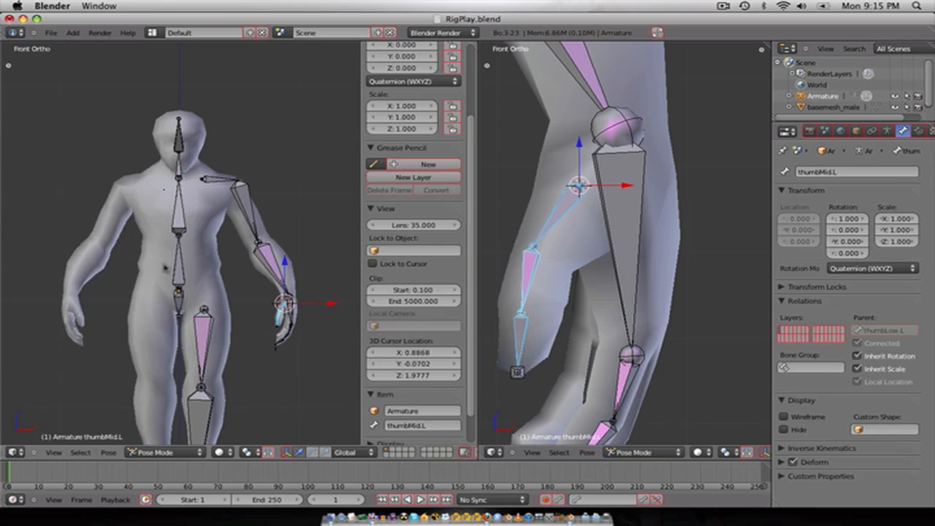
scroll(162, 223, up, 3)
key(Tab)
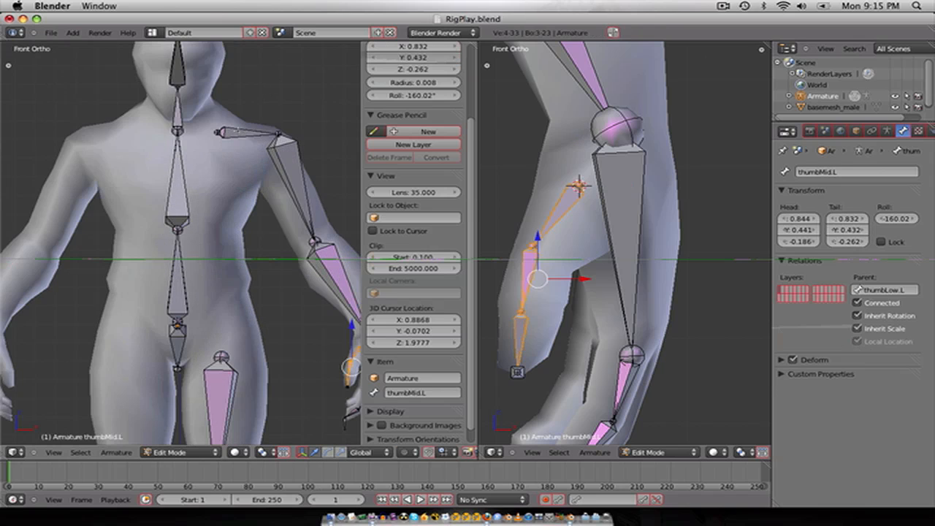
right_click(241, 131)
shift+right_click(174, 157)
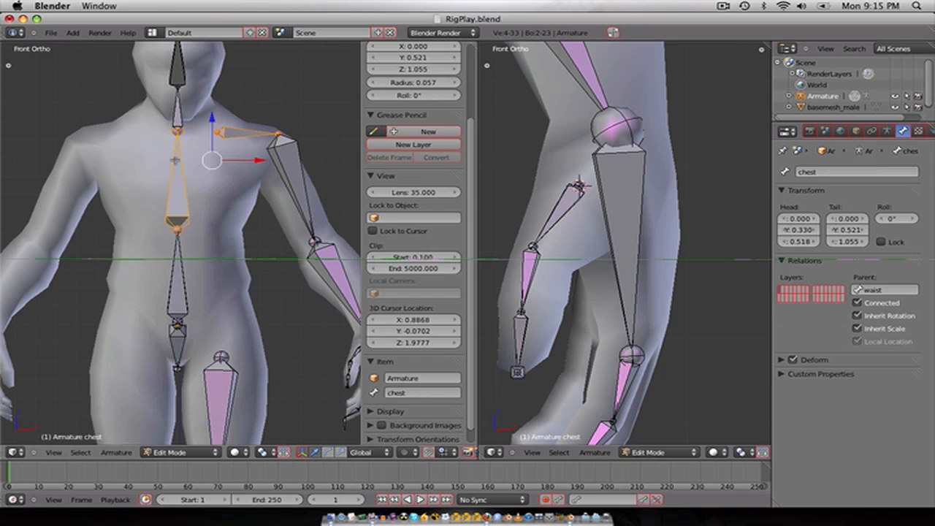
key(ctrl+p)
click(175, 171)
Step: Parent the legHigh.L bone to the hip bone, keeping its offset
scroll(250, 164, down, 3)
shift+middle_drag(250, 165, 254, 88)
scroll(249, 146, up, 4)
right_click(238, 277)
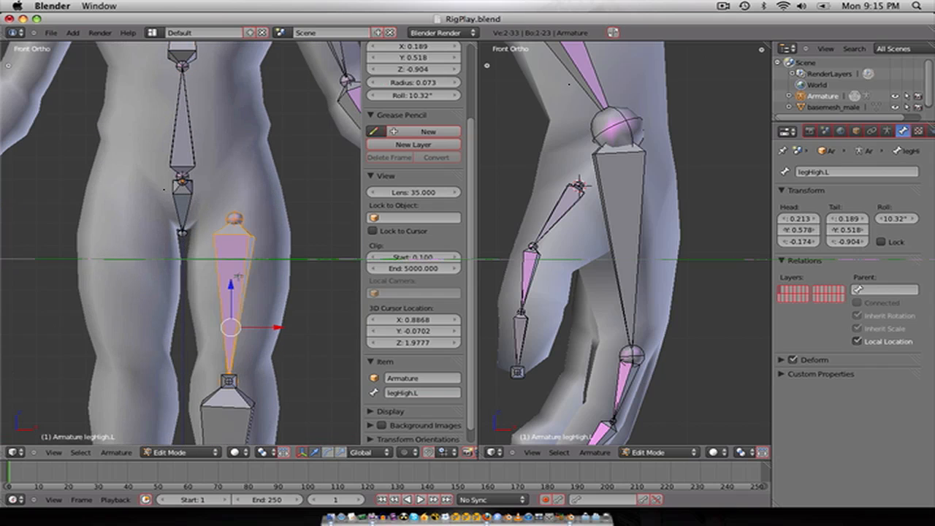
shift+right_click(187, 206)
key(ctrl+p)
click(187, 206)
Step: Test-move the hip bone in Pose Mode to check which bones follow it, and cancel the move
scroll(214, 216, down, 2)
key(ctrl+Tab)
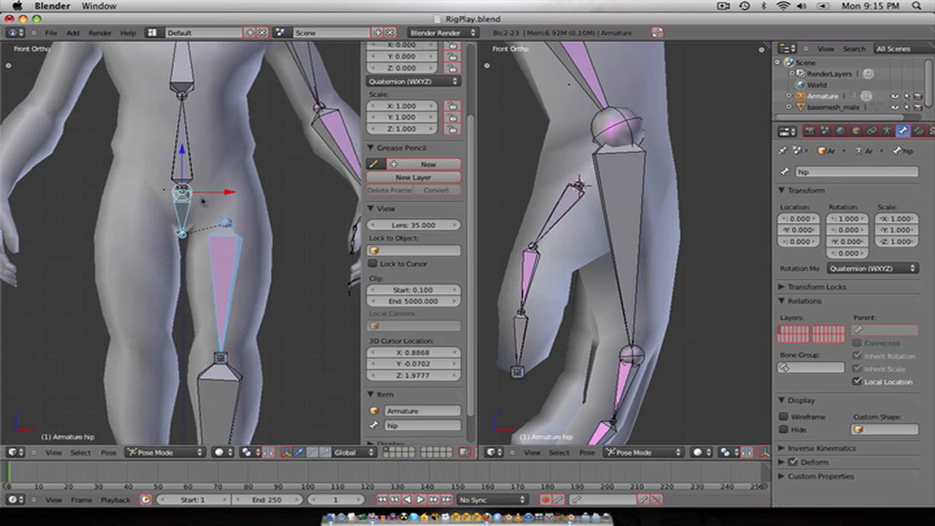
scroll(198, 205, down, 2)
right_click(174, 231)
scroll(173, 229, down, 4)
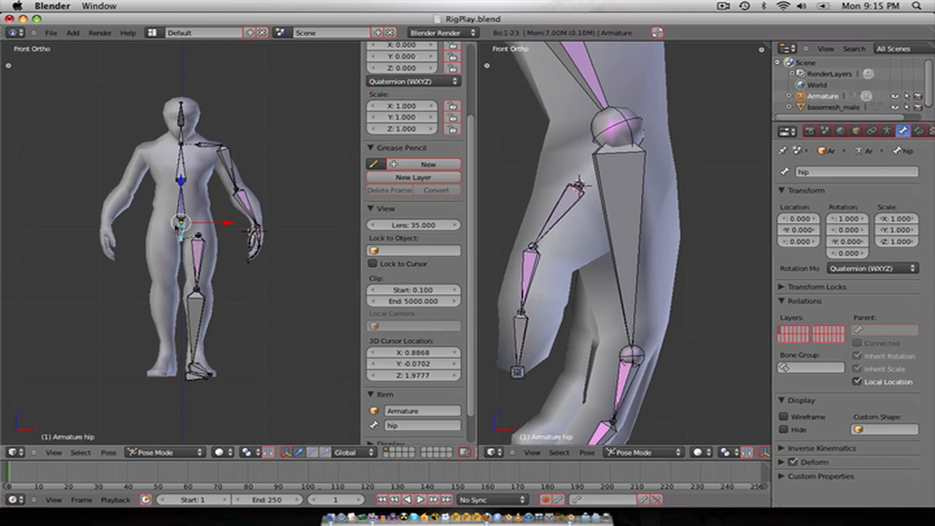
scroll(173, 230, up, 2)
key(g)
right_click(177, 268)
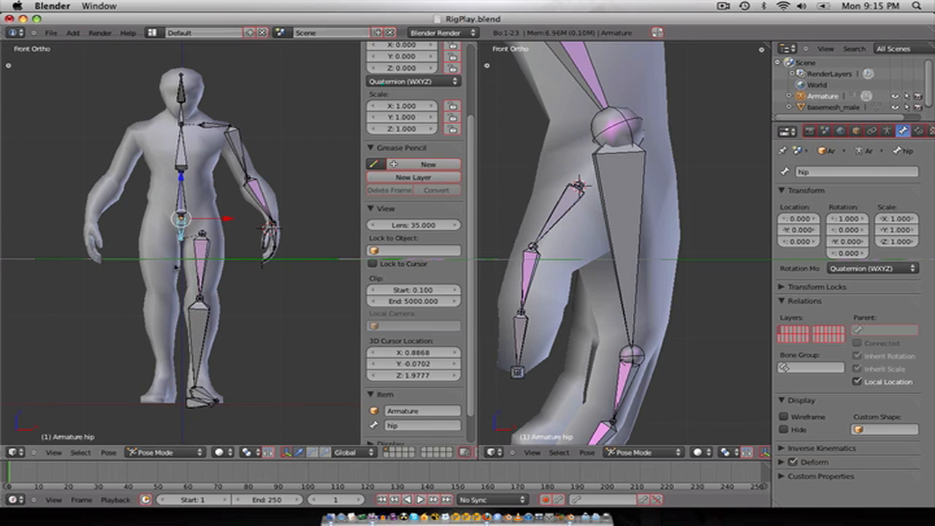
Step: Parent the waist bone to the hip bone in Edit Mode, keeping its offset
scroll(176, 266, up, 2)
key(Tab)
right_click(179, 191)
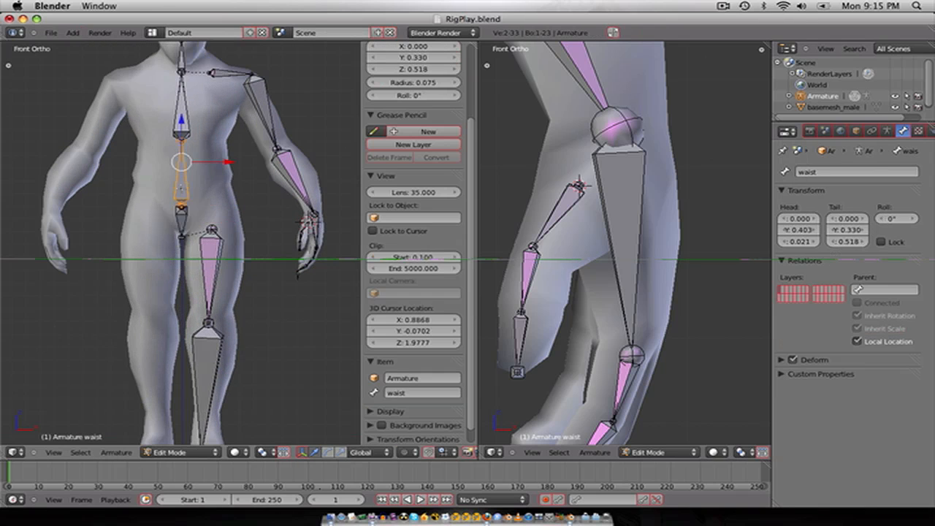
right_click(188, 219)
key(ctrl+p)
click(190, 221)
Step: Test-move the hip bone in Pose Mode again to check that the upper body follows, and cancel the move
key(ctrl+Tab)
right_click(180, 222)
key(g)
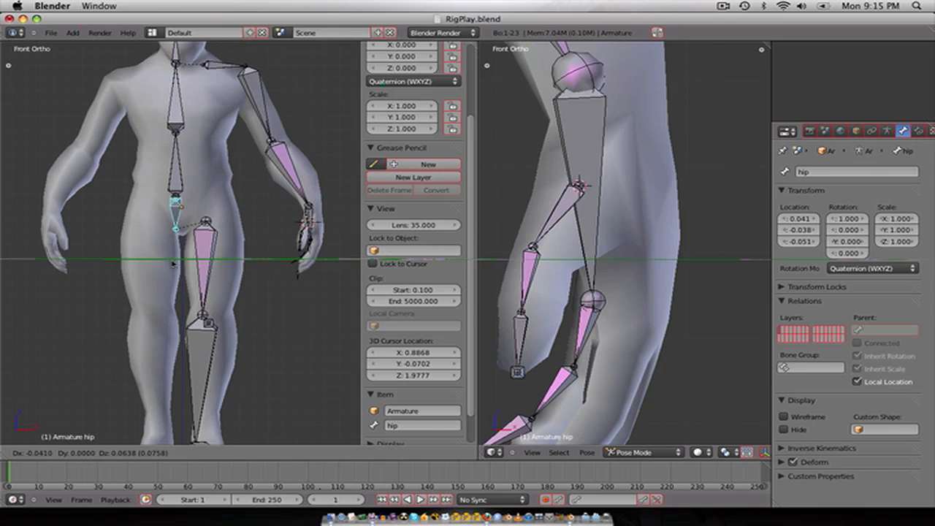
key(Escape)
Step: Parent the thumbLow.L bone to the hand.L bone in Edit Mode, keeping its offset
scroll(191, 259, up, 5)
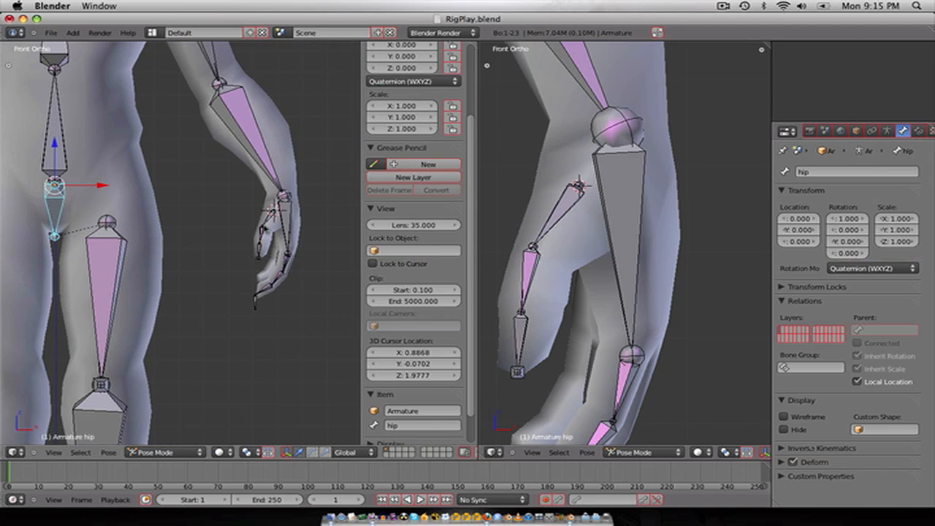
right_click(270, 214)
key(Tab)
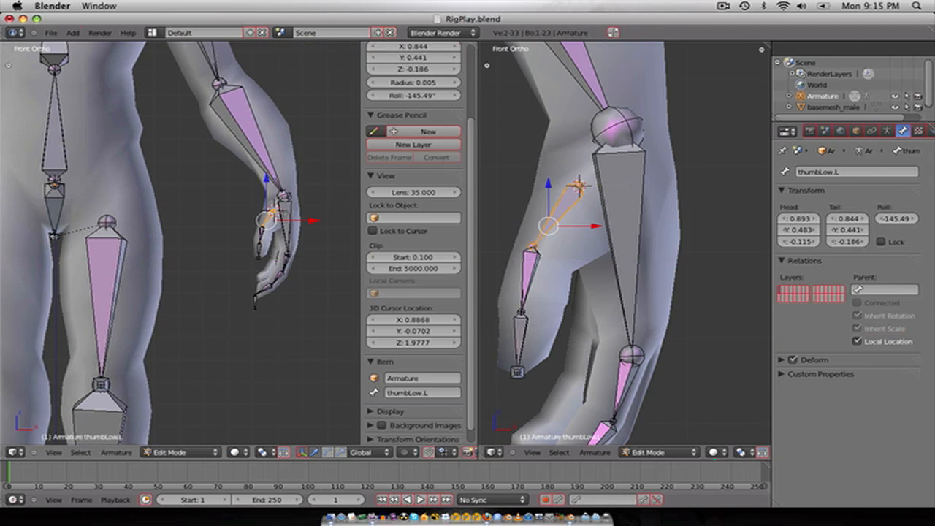
shift+right_click(283, 197)
key(ctrl+p)
click(273, 215)
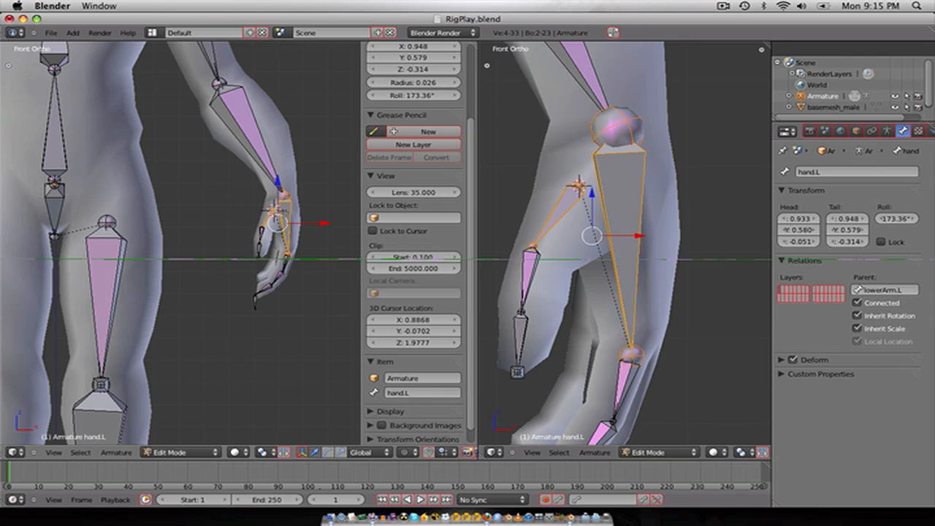
Step: Duplicate the hand.L bone in place and scale the copy up to nearly twice the original's length
right_click(291, 218)
scroll(286, 217, up, 3)
shift+middle_drag(290, 224, 143, 222)
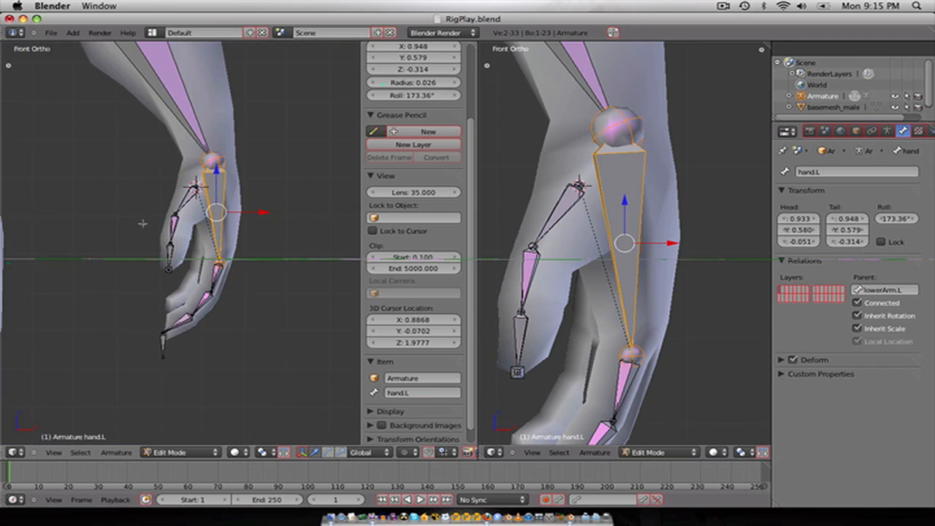
scroll(241, 217, up, 1)
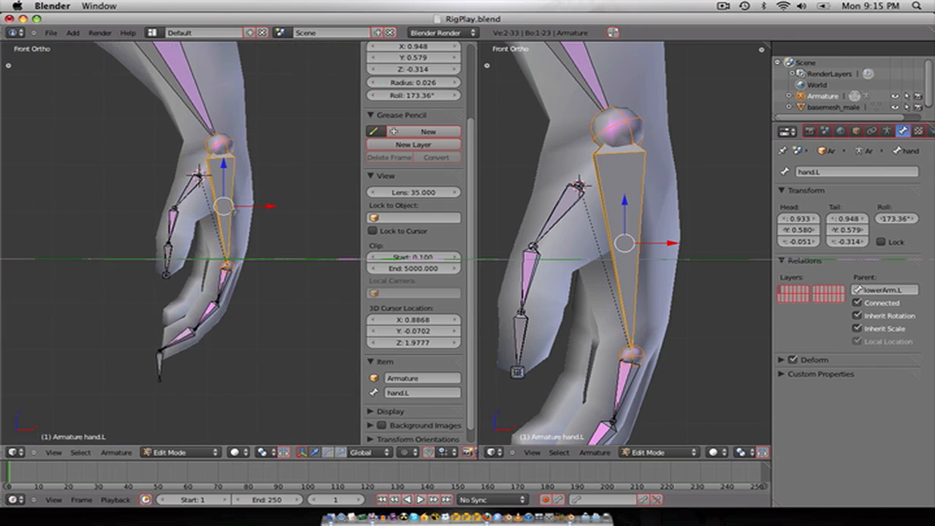
key(shift+d)
key(Escape)
key(s)
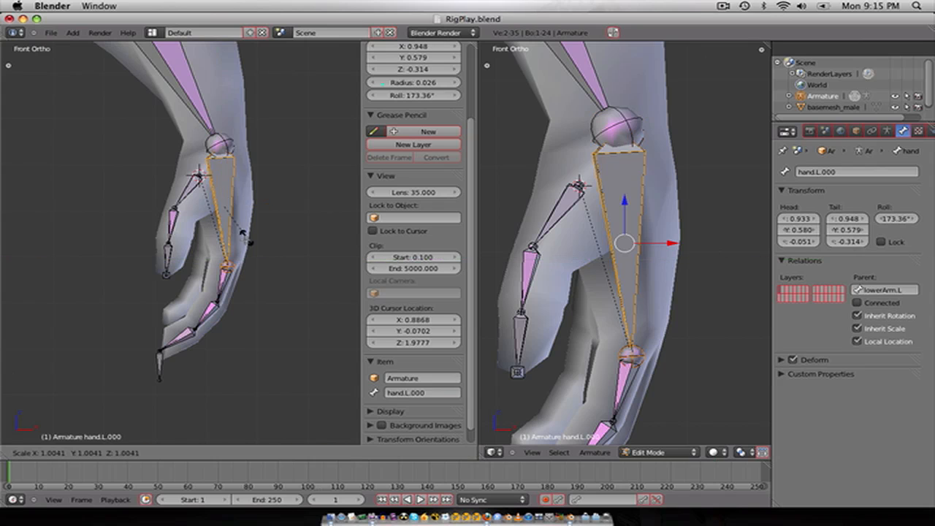
click(250, 270)
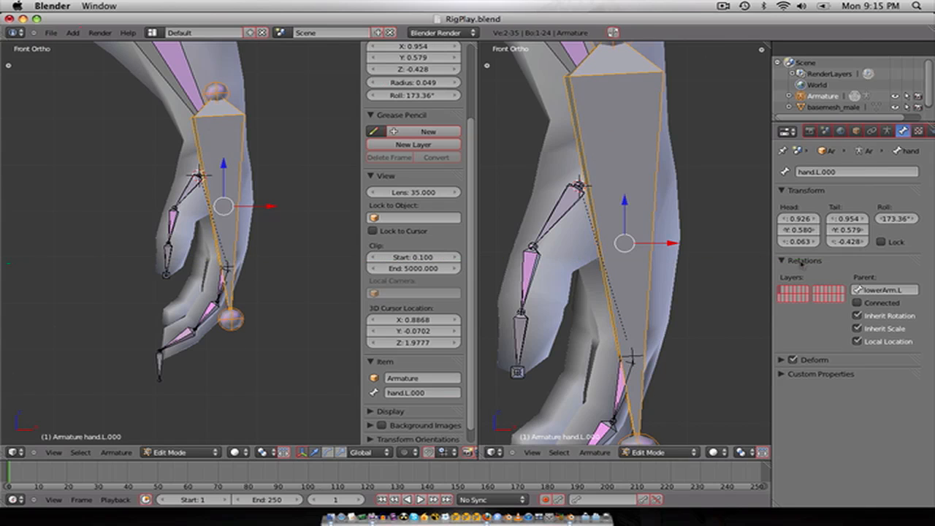
Step: Clear the parent of the enlarged hand bone copy so that it is independent of lowerArm.L
click(875, 290)
key(BackSpace)
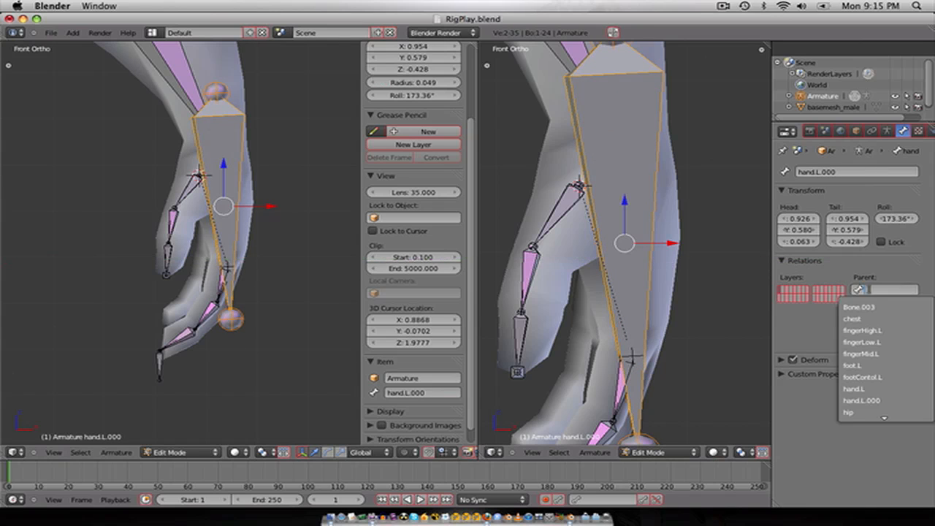
key(Return)
Step: In Pose Mode with wireframe display, add a Copy Transforms constraint to hand.L targeting the hand.L.000 bone
key(z)
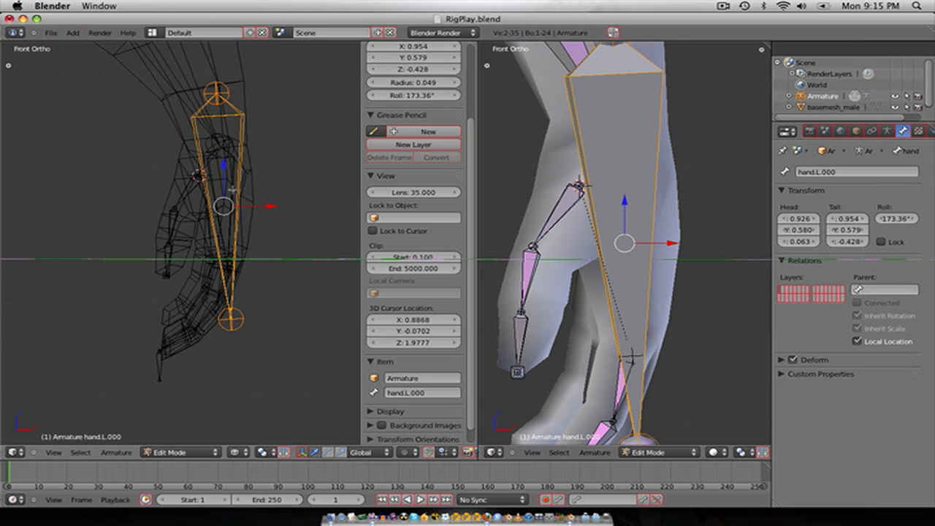
key(ctrl+Tab)
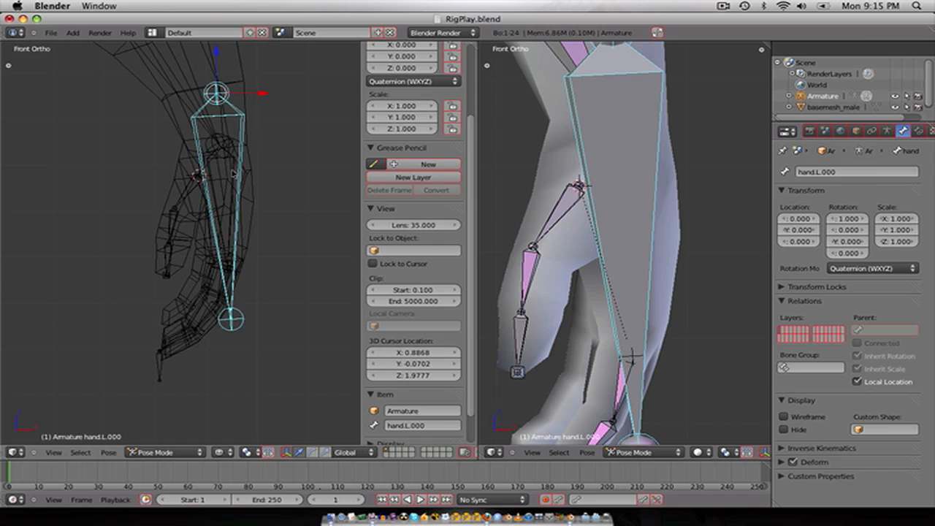
shift+right_click(232, 173)
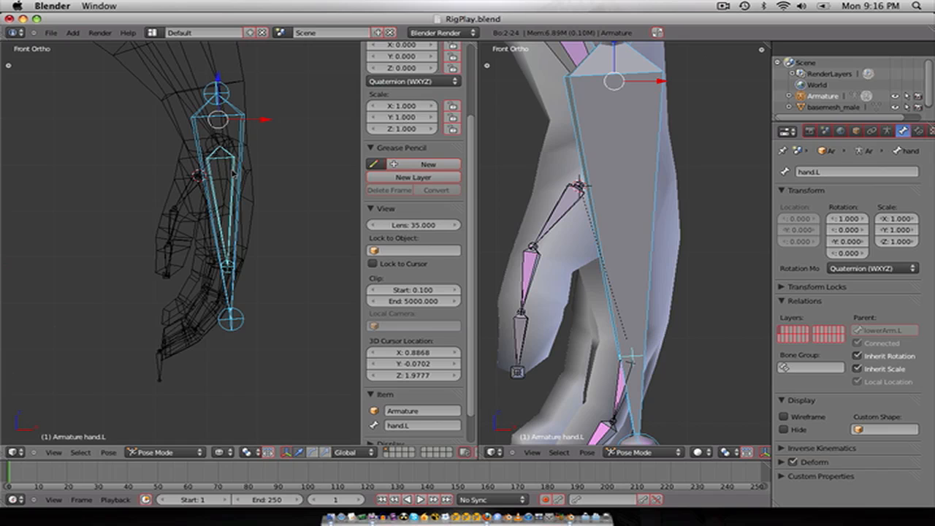
key(shift+ctrl+c)
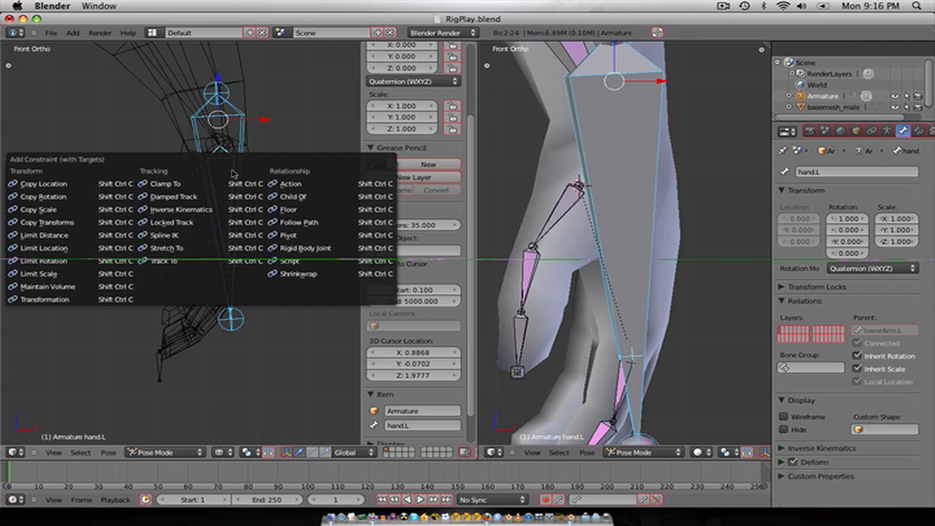
click(82, 222)
Step: Test-move and test-rotate the hand.L.000 bone to check that hand.L follows it, cancelling both transforms
right_click(188, 161)
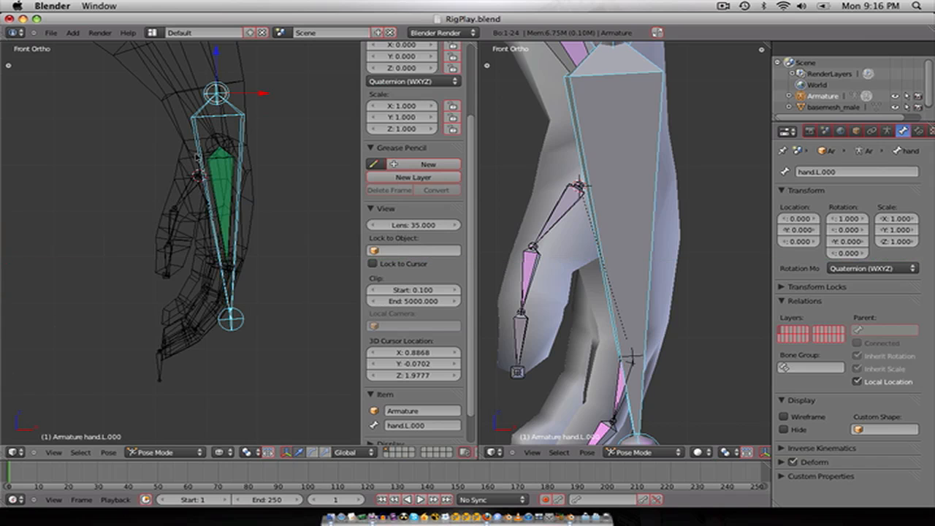
scroll(207, 158, down, 3)
key(g)
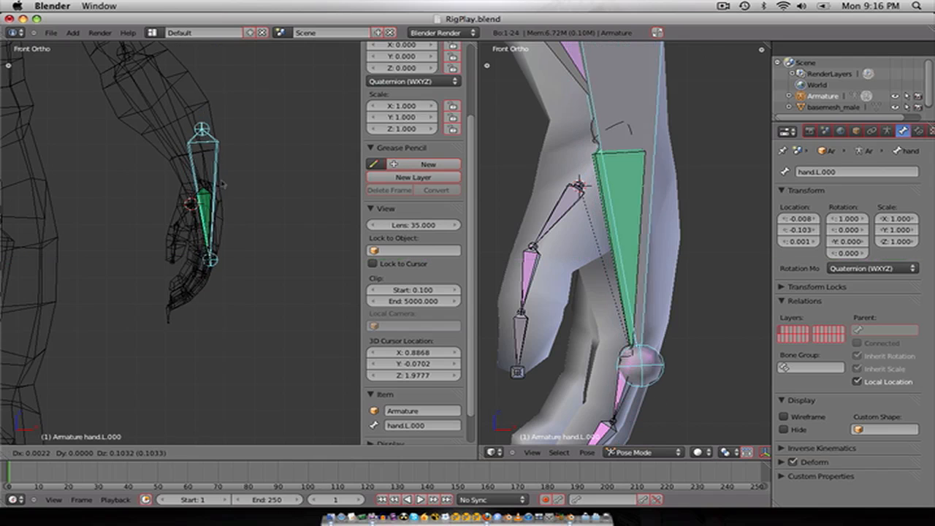
right_click(242, 219)
key(r)
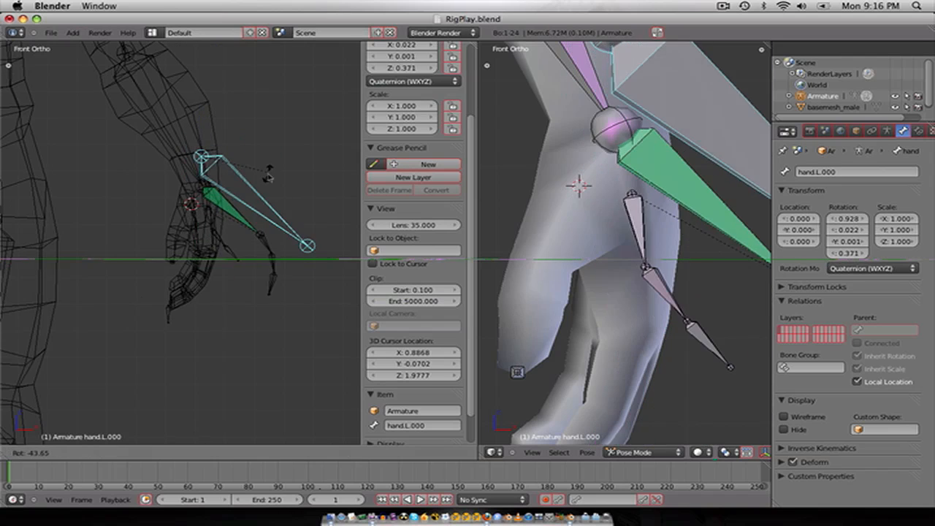
right_click(234, 162)
scroll(216, 180, up, 2)
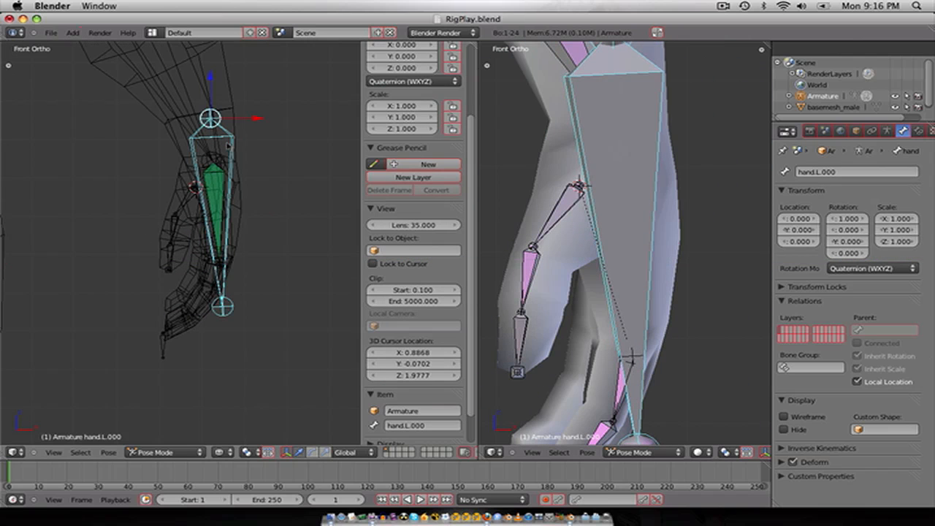
Step: Move the hand.L.000 bone down in Edit Mode so its head sits on the wrist joint, and return to Pose Mode
key(Tab)
key(g)
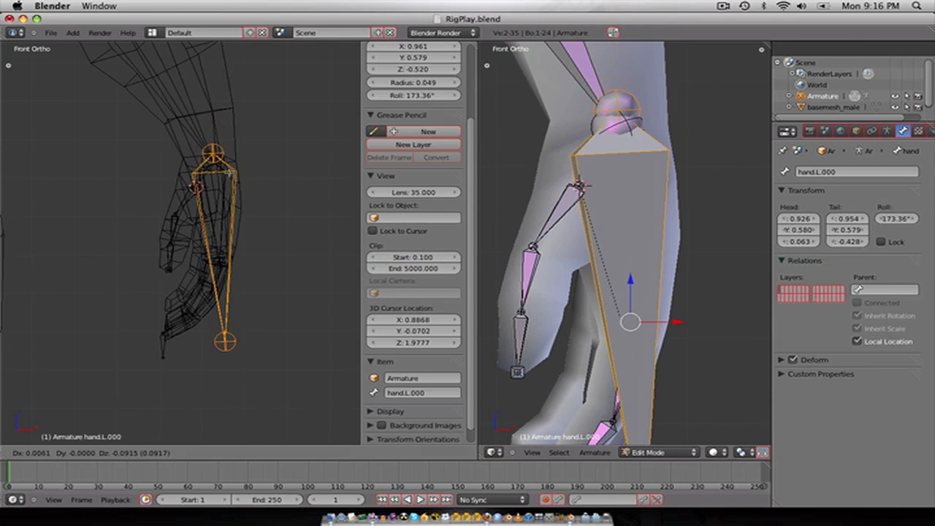
click(230, 180)
key(Tab)
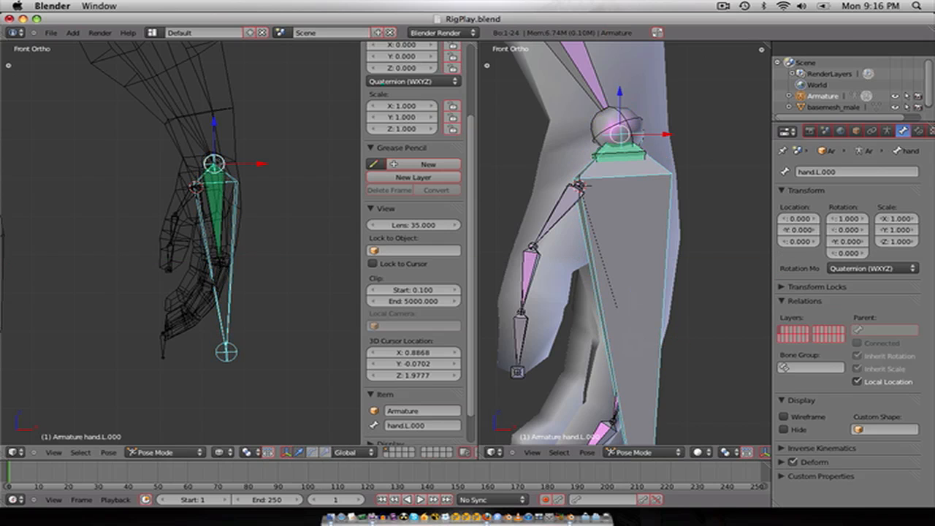
Step: Add an IK constraint to lowerArm.L targeting the hand.L.000 bone, and set its chain length to 2
right_click(195, 137)
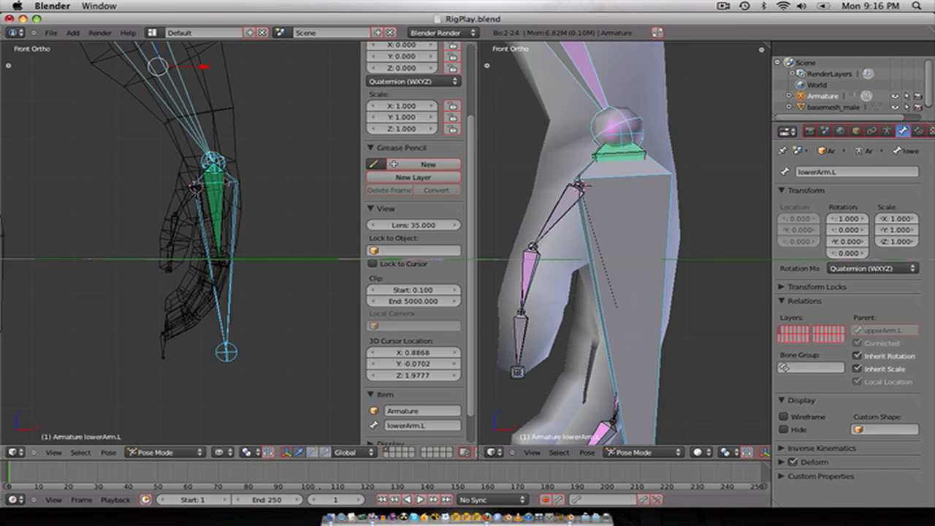
key(shift+i)
click(226, 183)
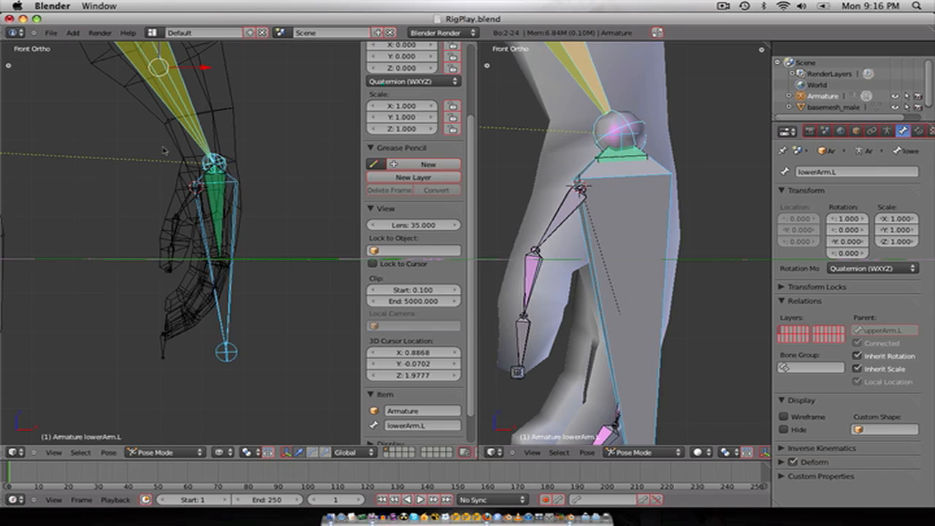
right_click(186, 119)
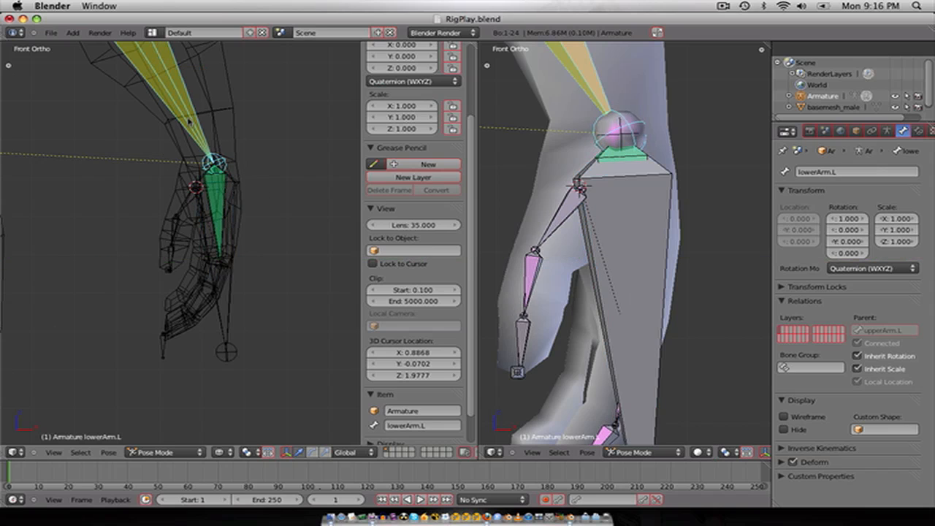
click(918, 131)
click(838, 292)
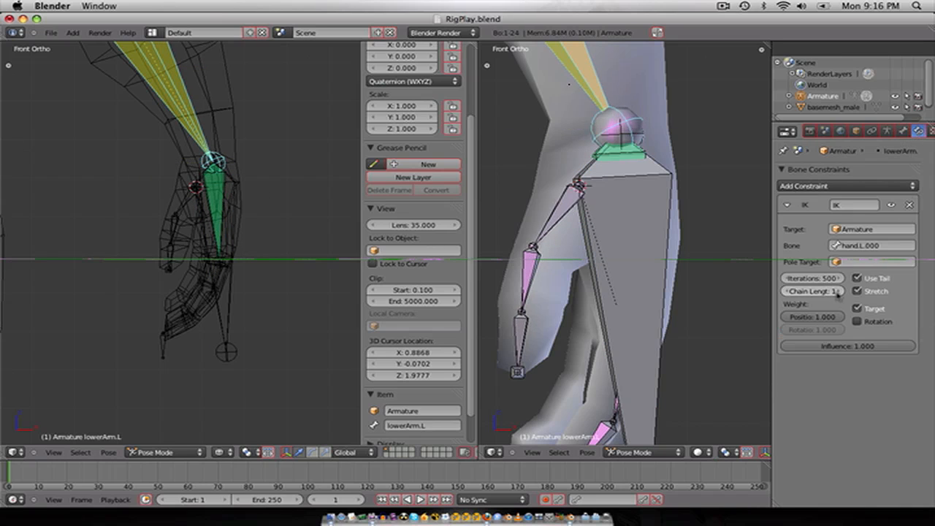
click(838, 291)
Step: Test-move the hand.L.000 bone up and outward to check the arm's IK, and view the whole body in solid display
shift+middle_drag(202, 215, 265, 274)
right_click(291, 302)
right_click(282, 300)
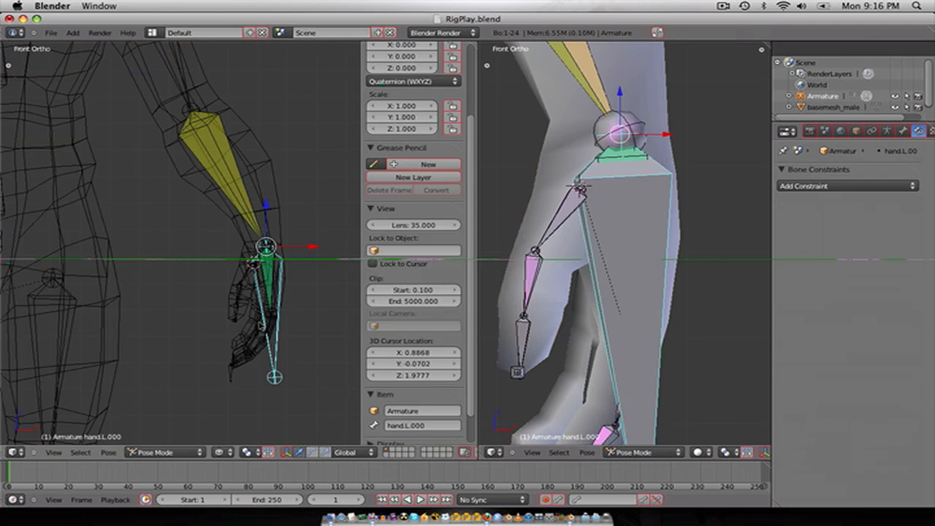
key(g)
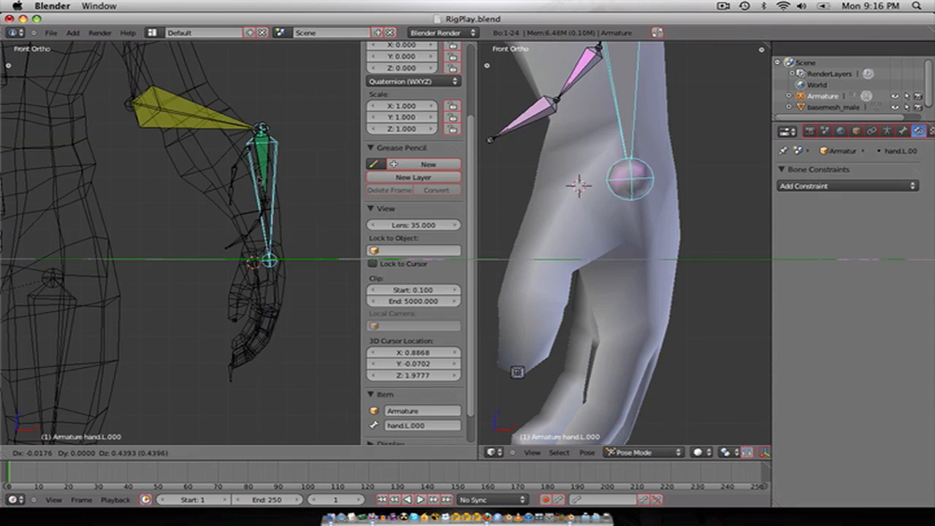
click(520, 192)
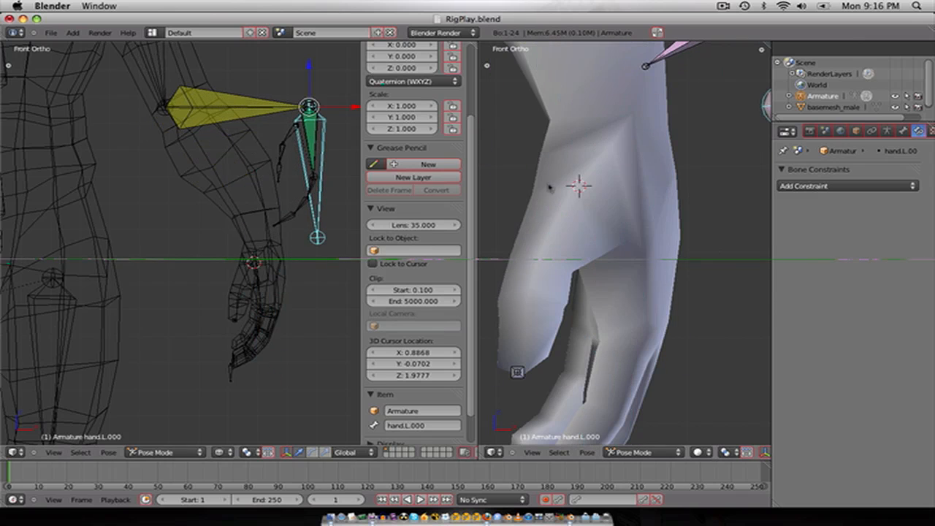
scroll(520, 192, down, 8)
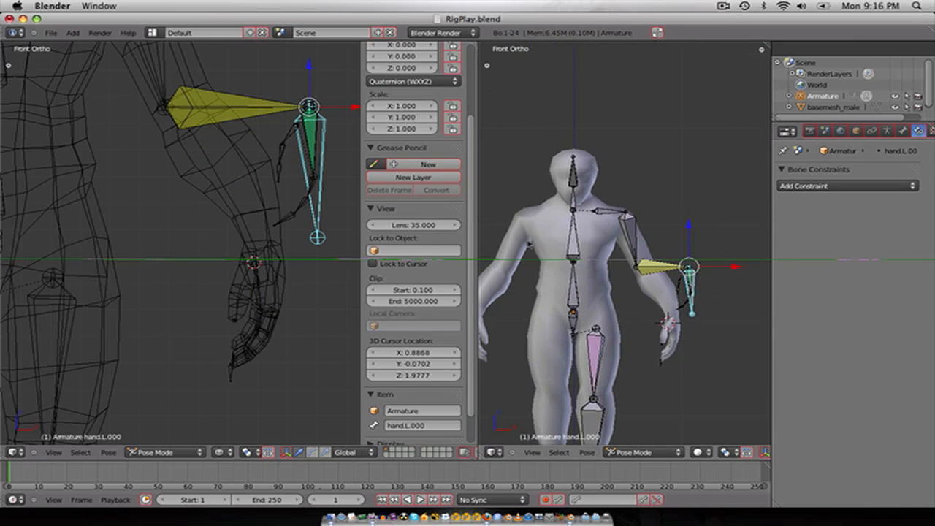
scroll(241, 172, down, 7)
key(z)
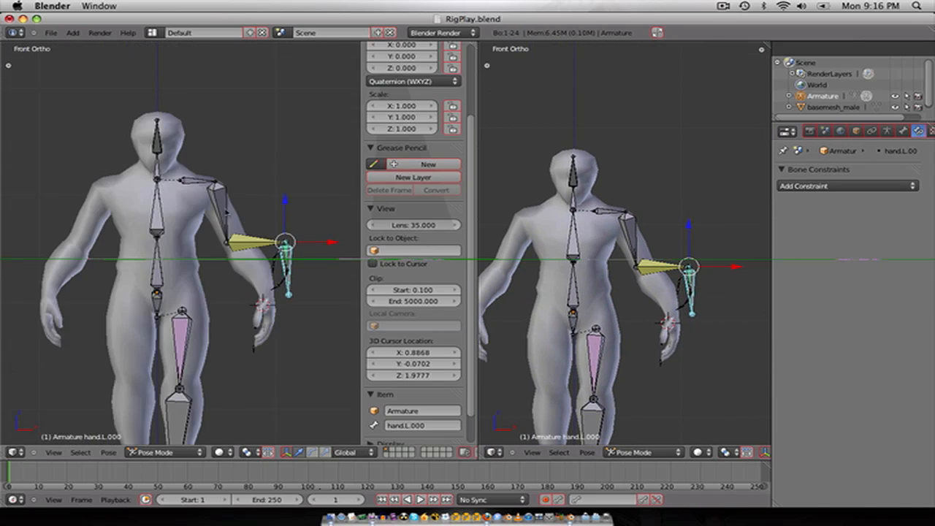
Step: Test the arm by moving and trackball-rotating the hand.L.000 bone, and clear its location and rotation
key(g)
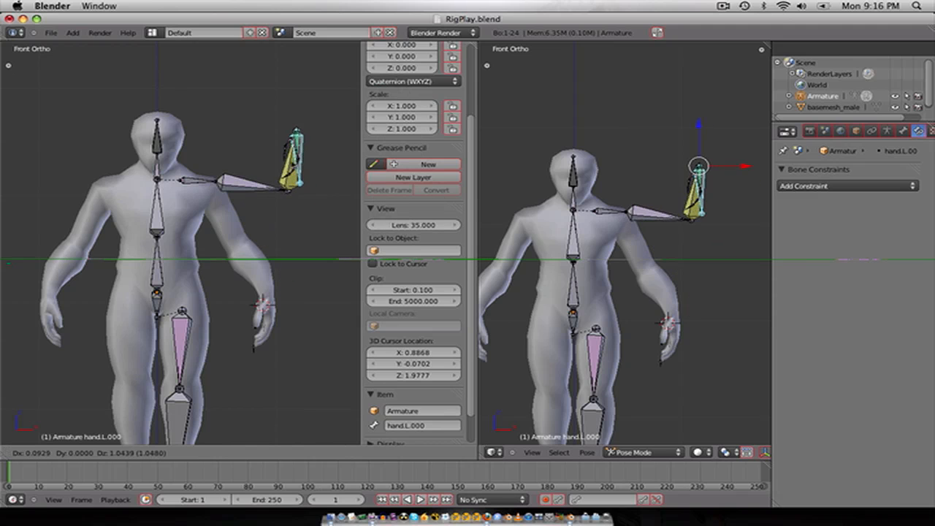
key(r)
key(r)
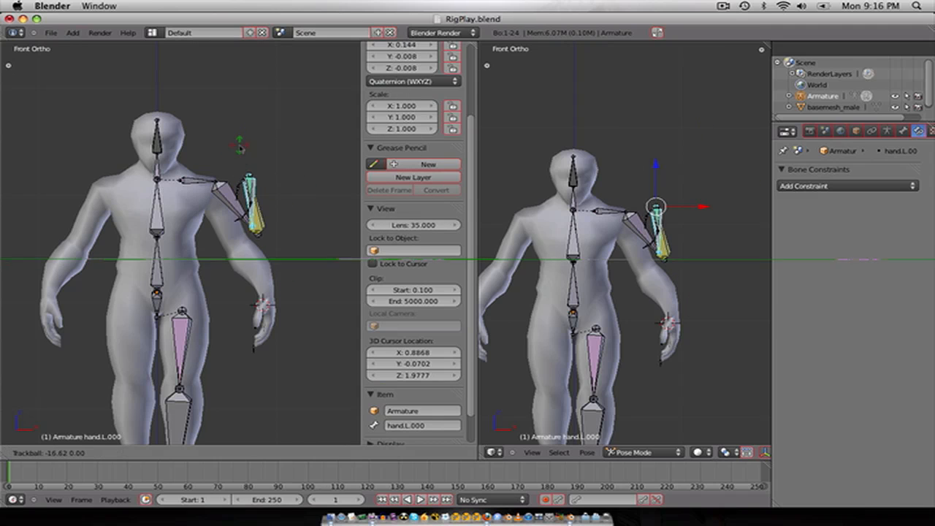
click(276, 157)
scroll(276, 157, up, 3)
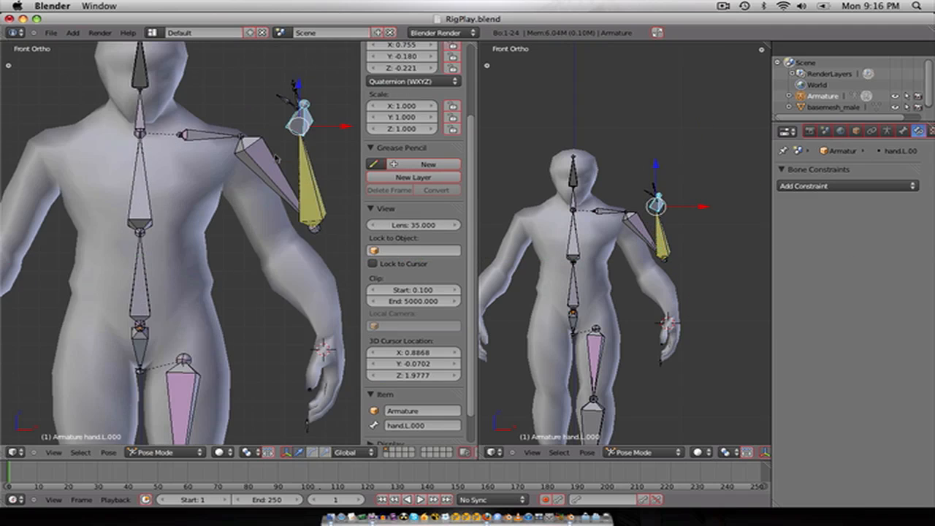
key(alt+g)
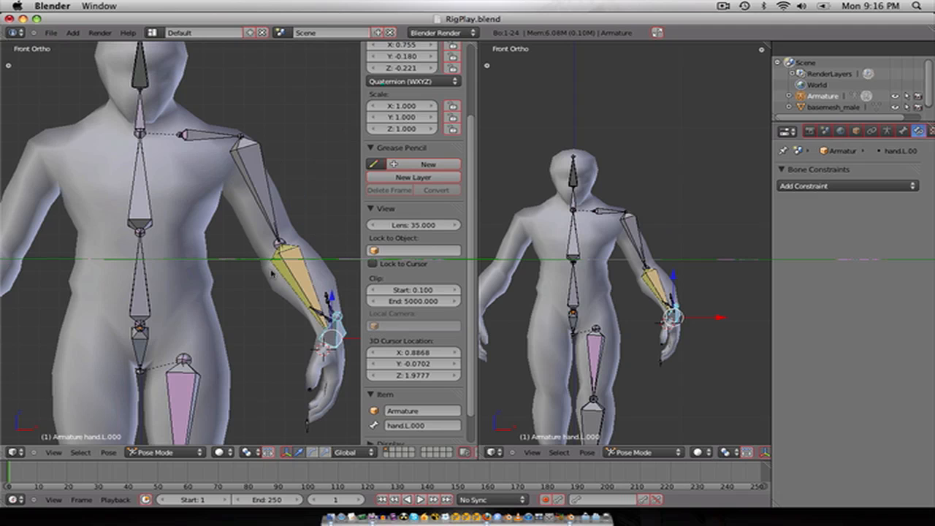
key(alt+r)
scroll(266, 286, down, 4)
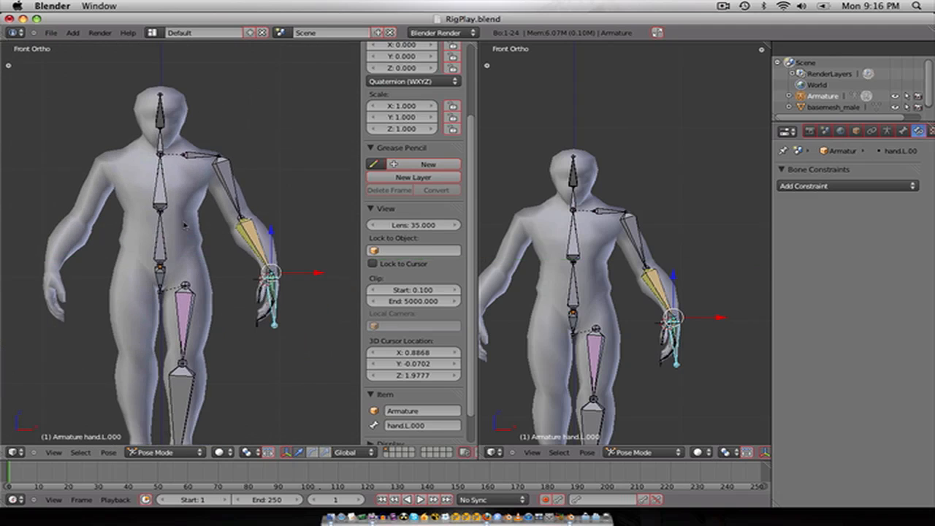
Step: Move the hand.L.000 bone up to about elbow height and try a trackball rotation, cancelling the rotation
key(g)
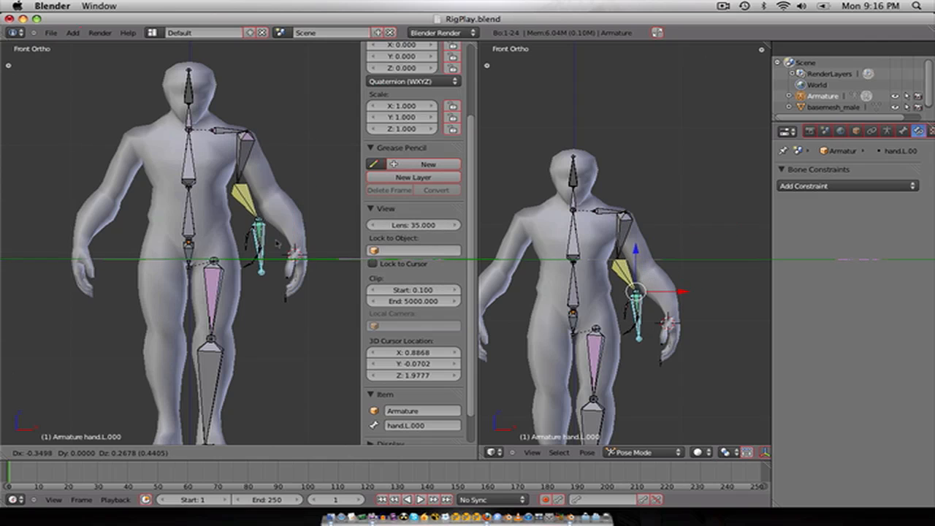
click(298, 213)
key(r)
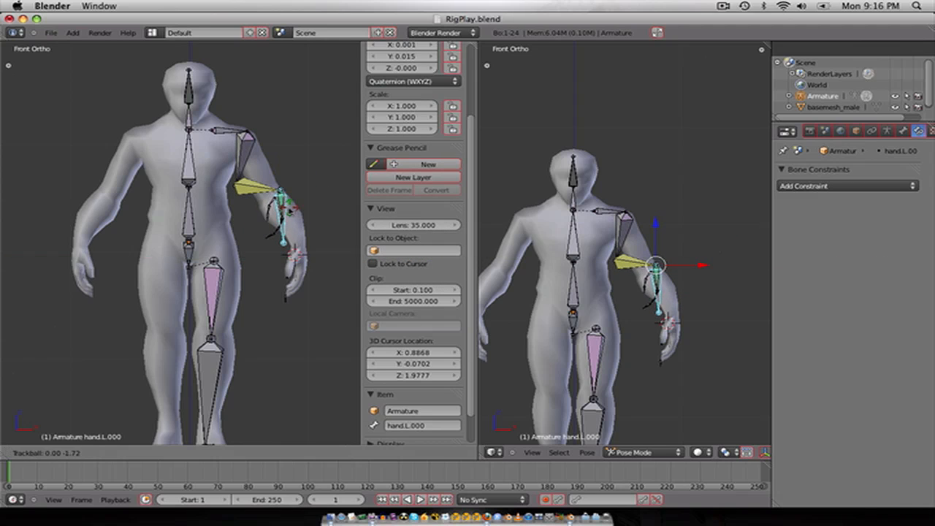
right_click(272, 215)
Step: Enable Rotation in lowerArm.L's IK constraint, and trackball-rotate the hand.L.000 bone to test how the arm reacts
right_click(266, 195)
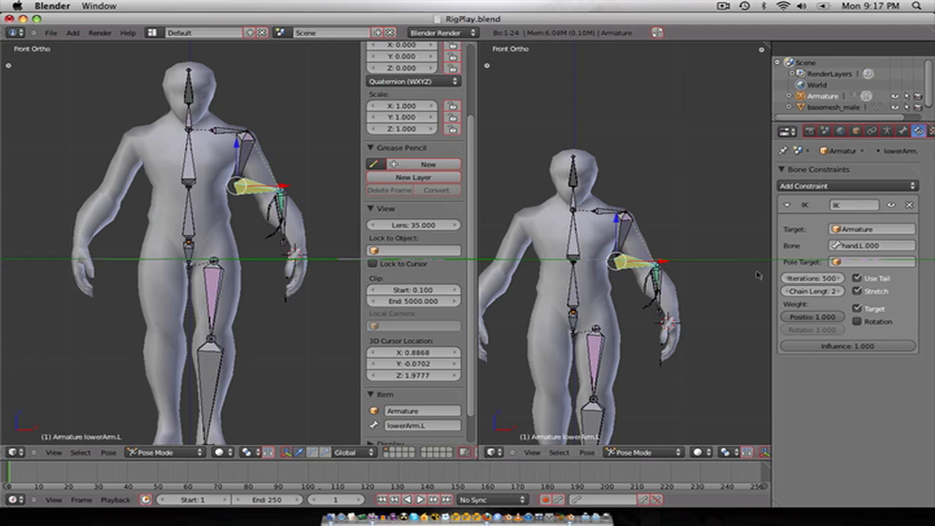
click(864, 322)
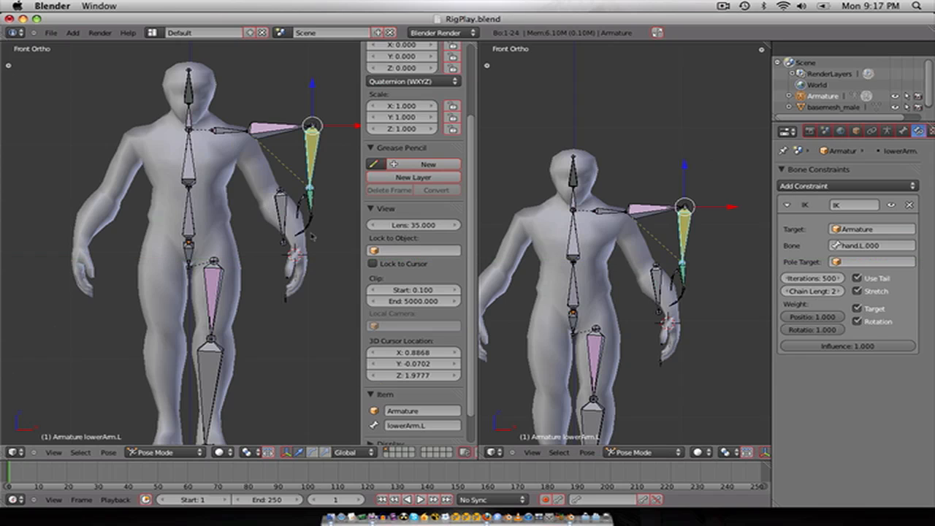
right_click(286, 217)
key(r)
key(r)
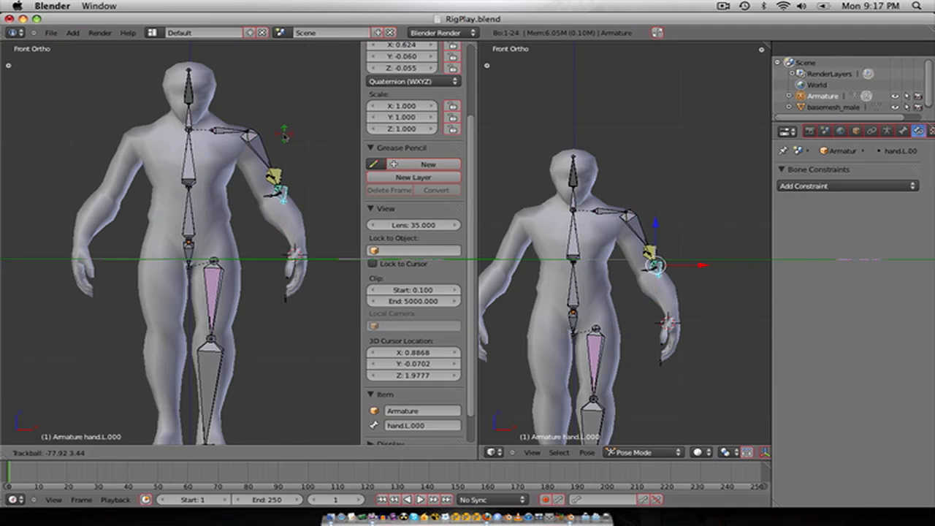
click(283, 126)
middle_drag(286, 164, 272, 196)
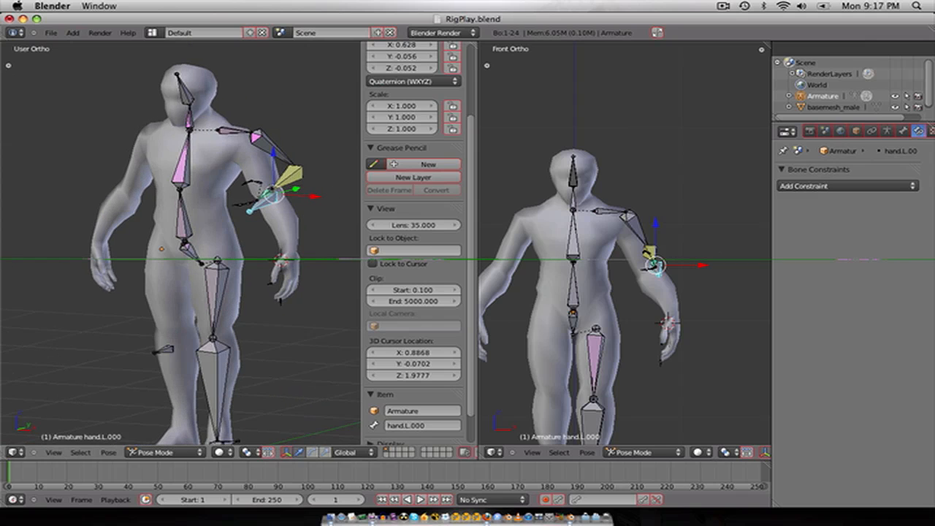
Step: Clear the hand.L.000 bone's rotation and location, and test the arm by moving and trackball-rotating the bone again
key(alt+r)
key(alt+g)
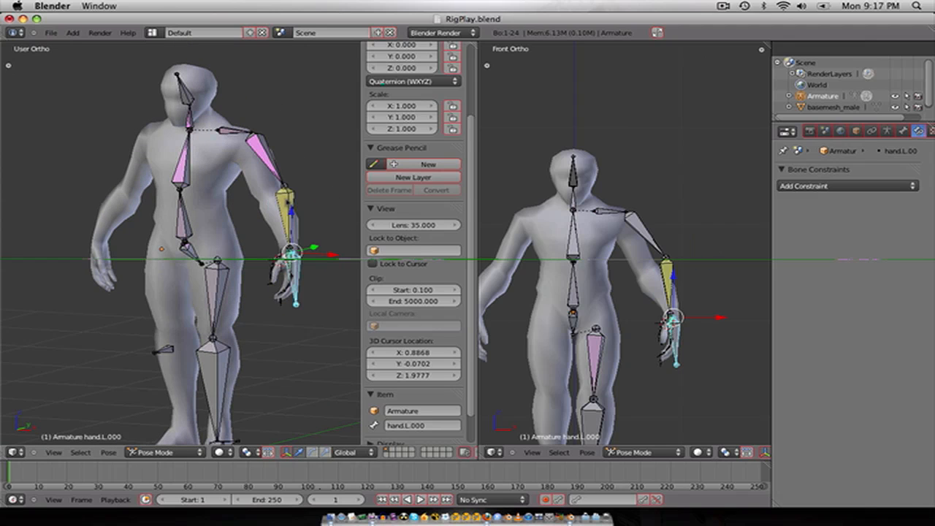
drag(671, 318, 687, 291)
key(r)
key(r)
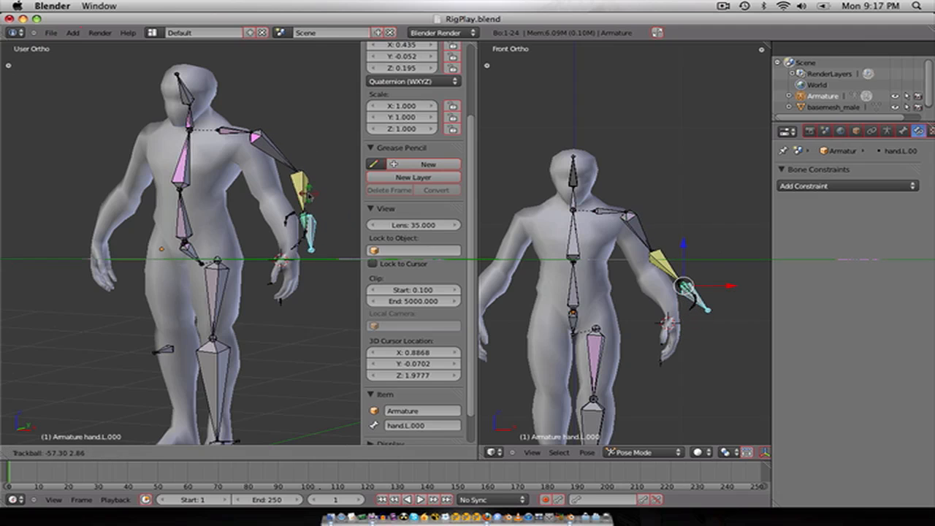
click(687, 291)
Step: Disable Rotation in the lowerArm.L bone's IK constraint
right_click(686, 256)
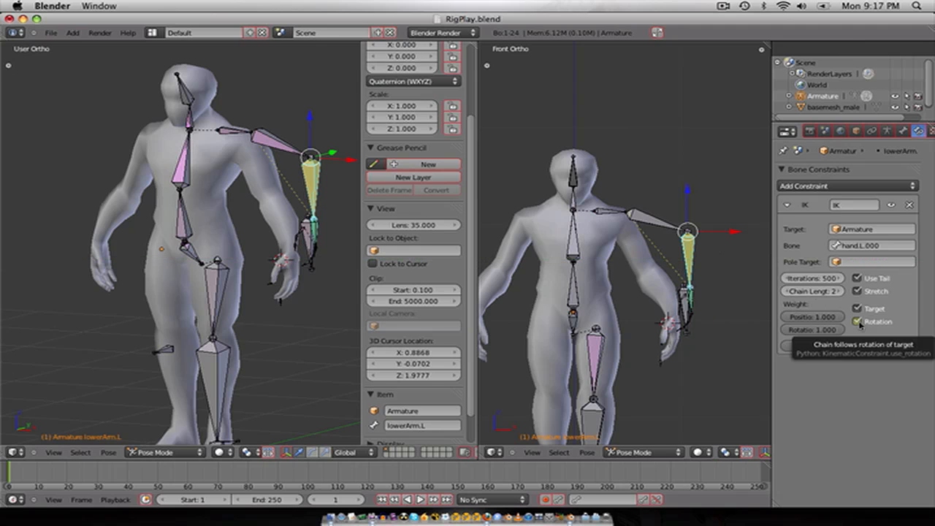
click(857, 321)
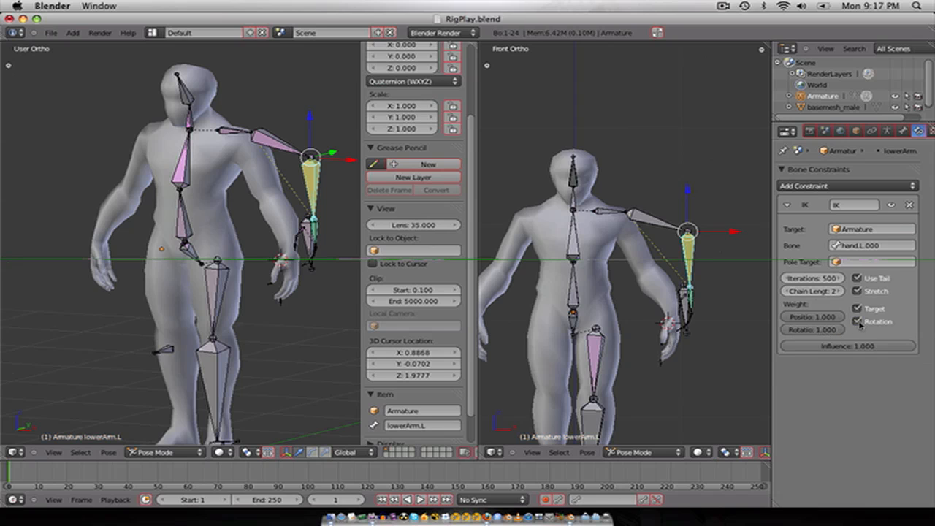
click(857, 321)
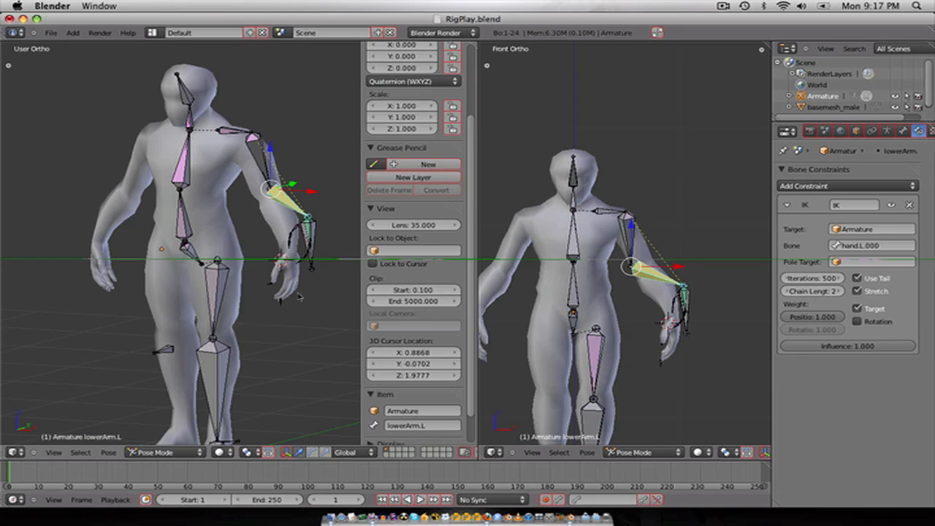
Step: Test the arm by moving and trackball-rotating the hand.L.000 bone, and clear its location and rotation
right_click(312, 256)
key(g)
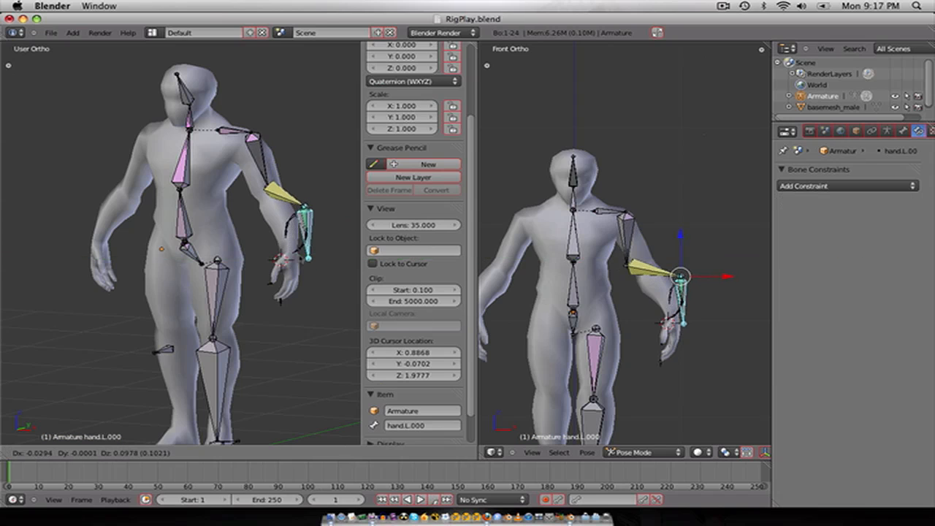
key(r)
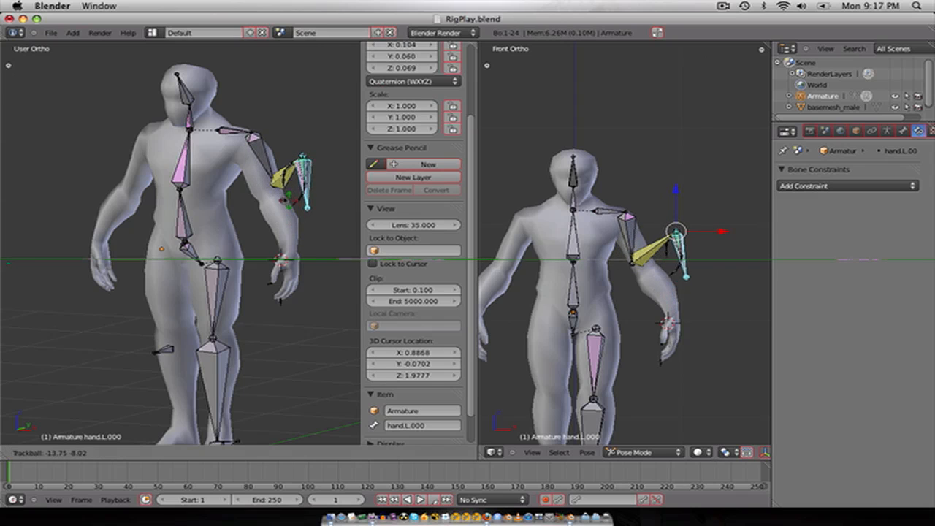
key(Return)
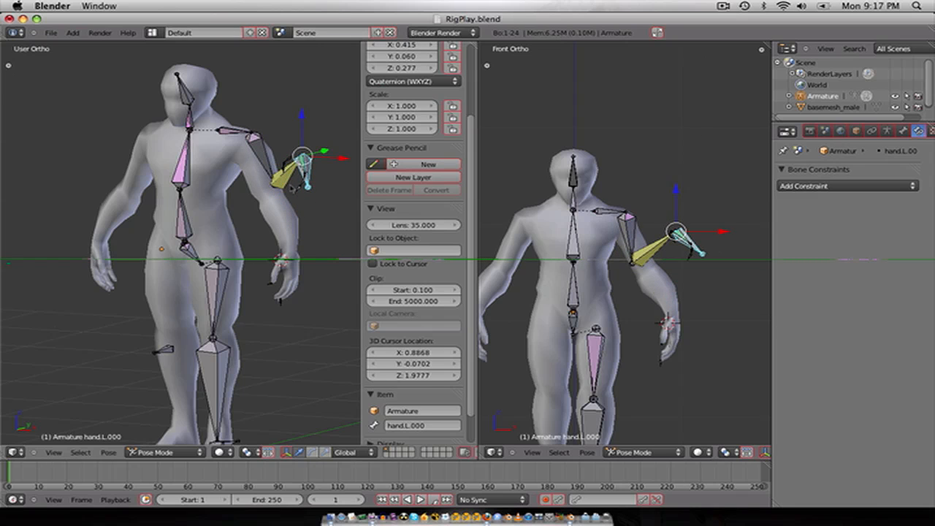
key(alt+g)
key(alt+r)
Step: Add an IK constraint to the legLow.L bone with IK_foot.L as its target, and limit its chain length
key(KP_1)
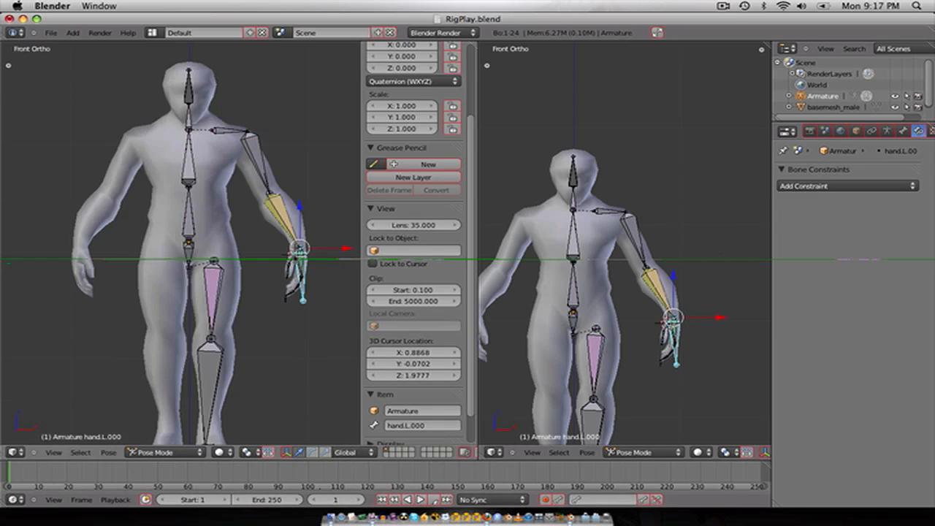
shift+scroll(235, 270, down, 3)
scroll(230, 306, up, 3)
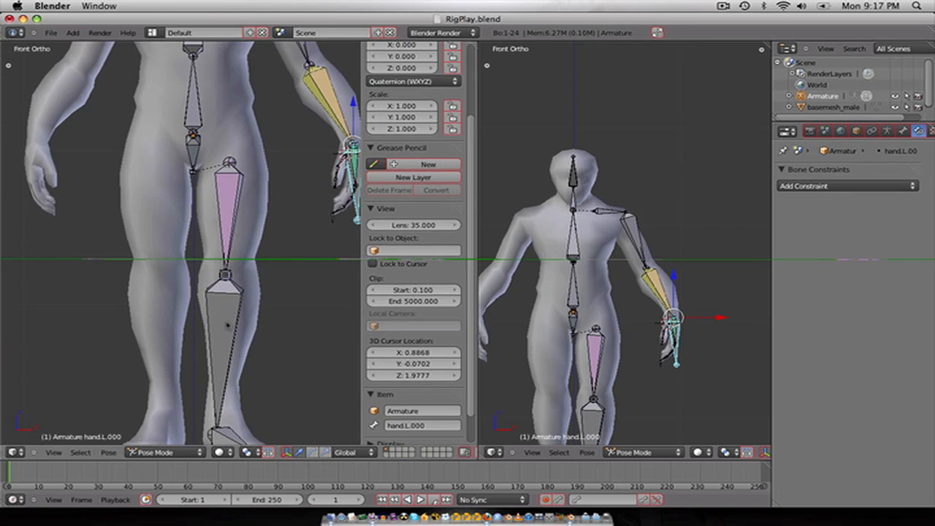
key(KP_3)
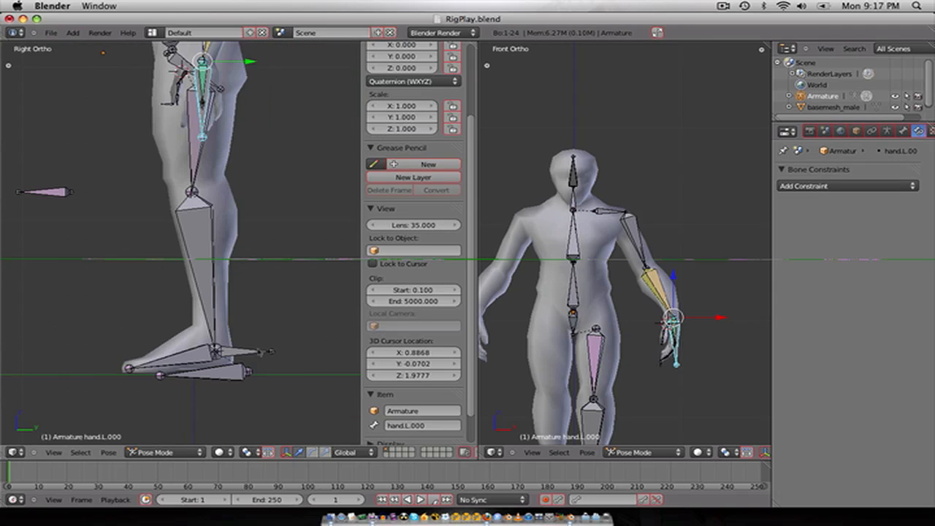
right_click(246, 354)
right_click(203, 307)
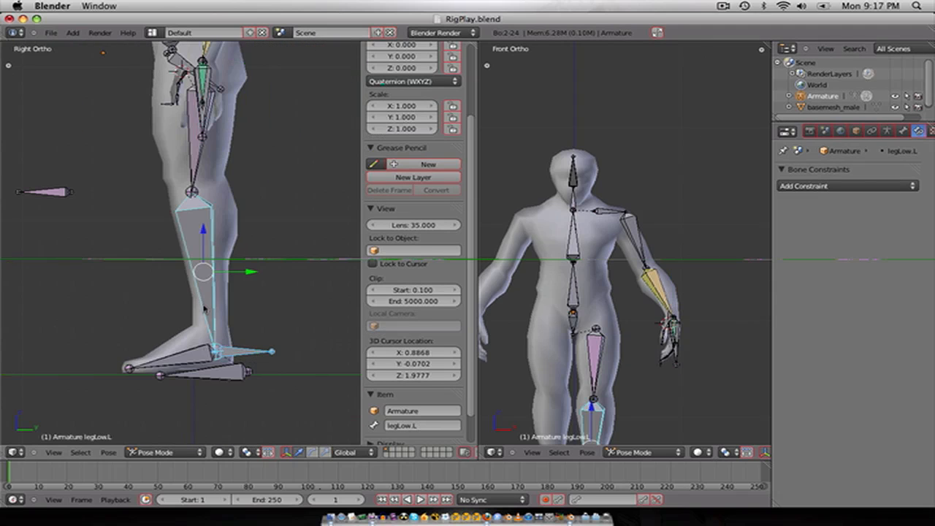
key(shift+i)
click(205, 306)
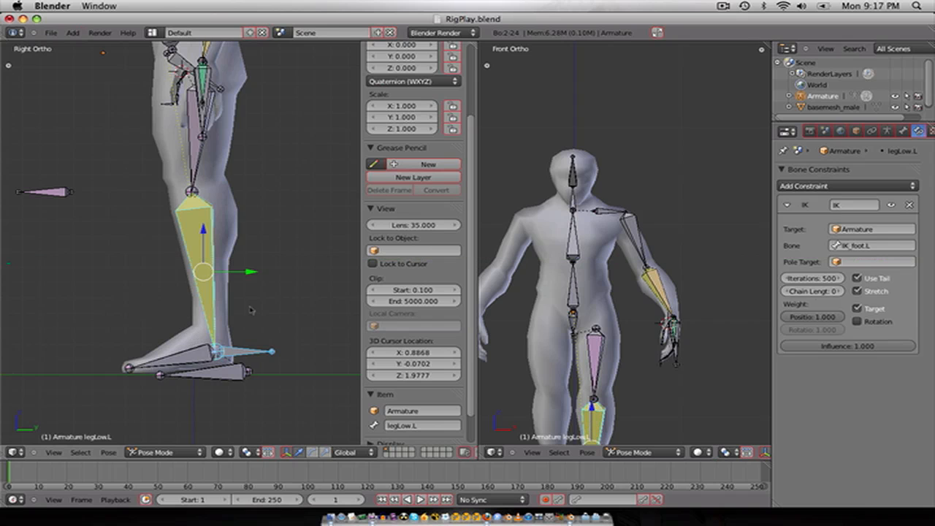
click(840, 291)
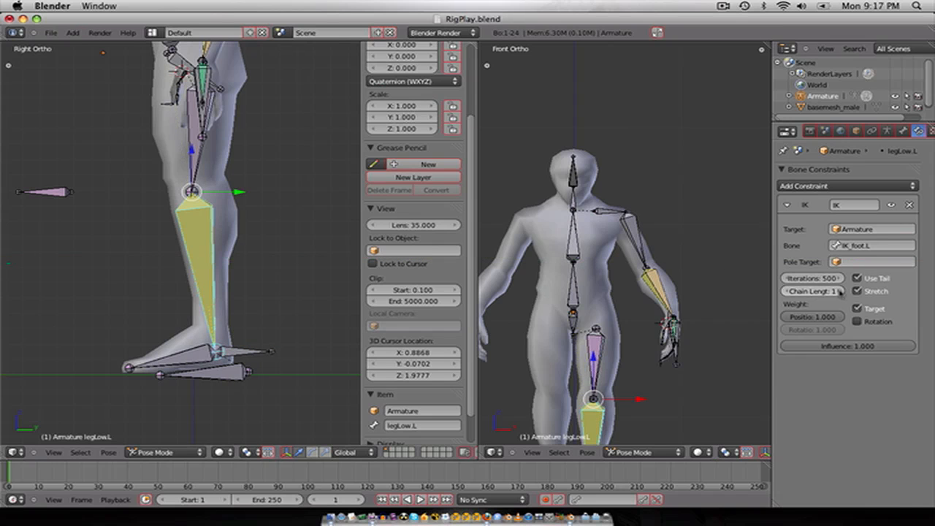
Step: Try moving the footContol.L bone and the IK_foot.L bone to test the leg's IK, cancelling each move
right_click(203, 373)
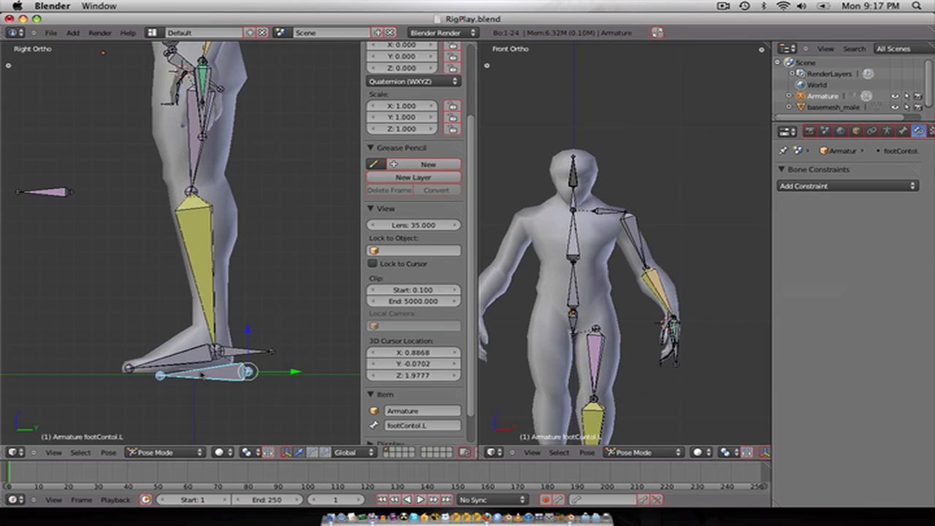
key(g)
right_click(210, 366)
right_click(222, 353)
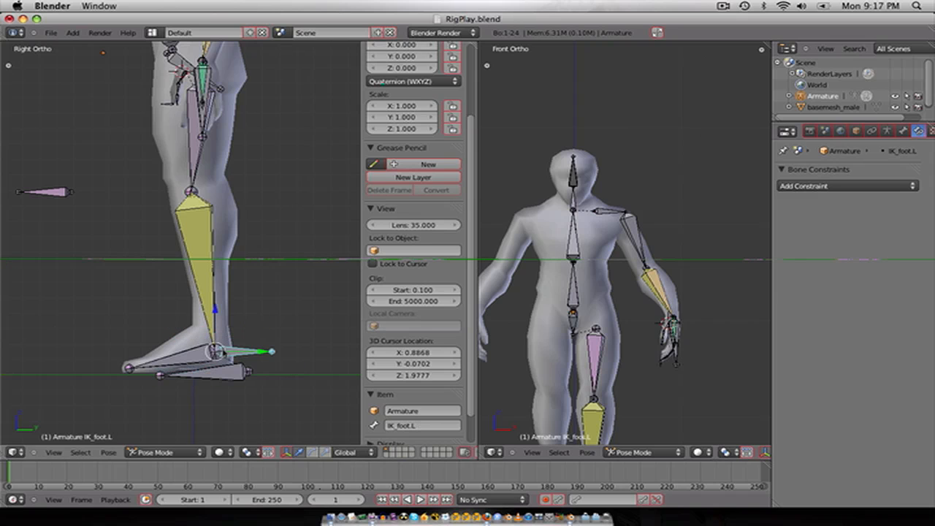
key(g)
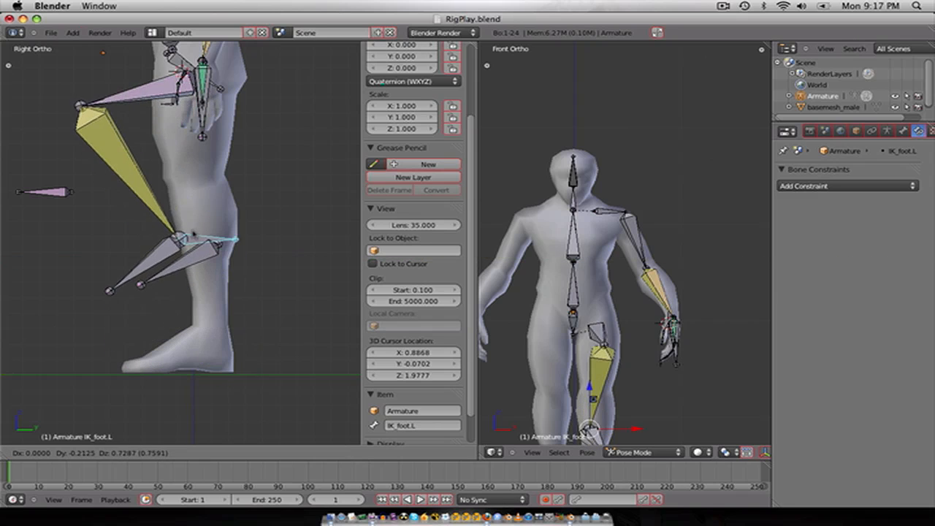
right_click(171, 352)
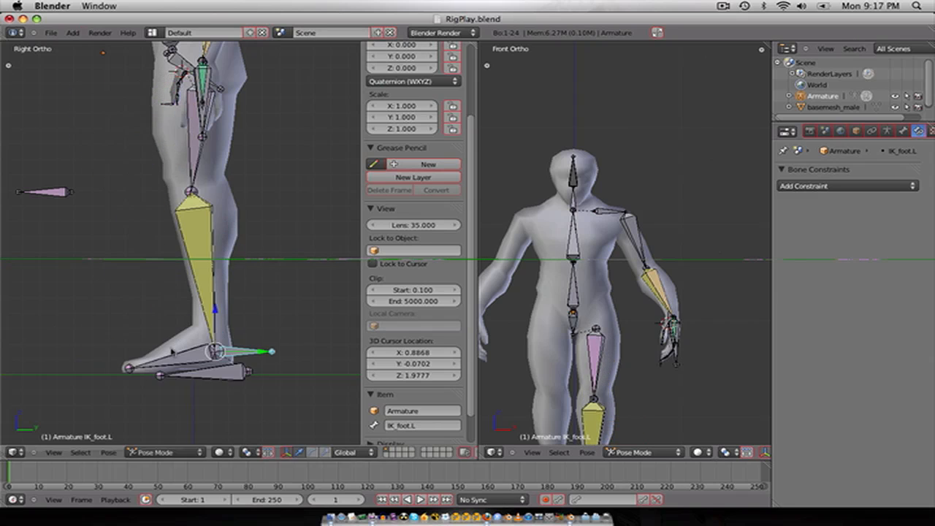
Step: Disable Inherit Rotation for the foot.L bone
right_click(179, 356)
click(903, 131)
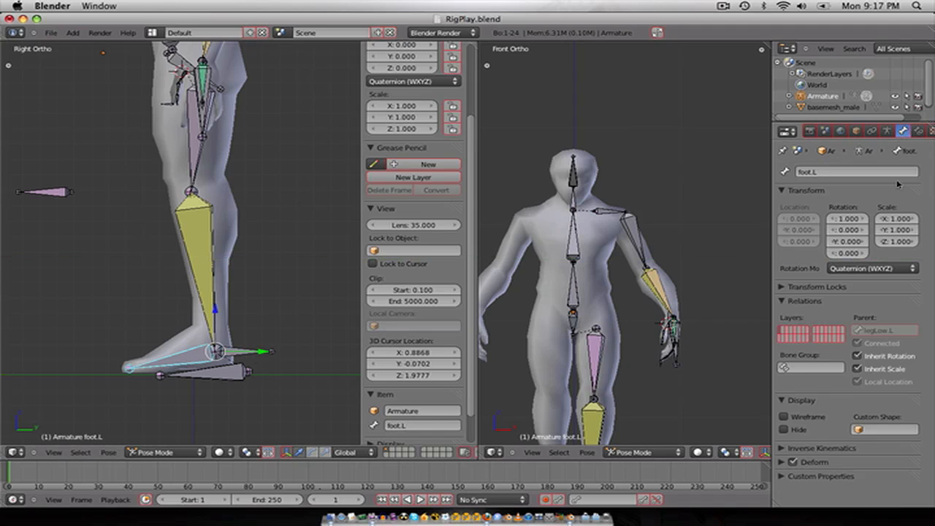
click(856, 355)
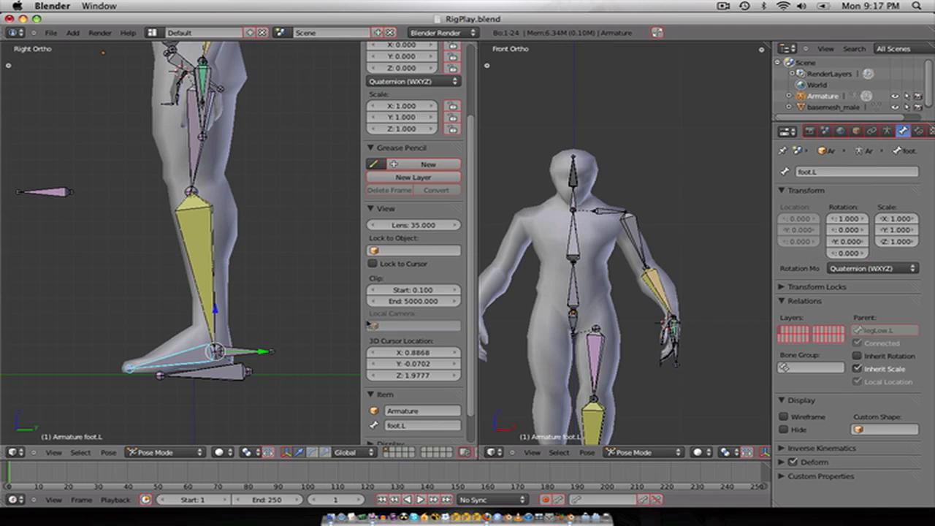
Step: In Edit Mode, clear any parent of the footContol.L bone, and parent IK_foot.L to it with Keep Offset
right_click(228, 368)
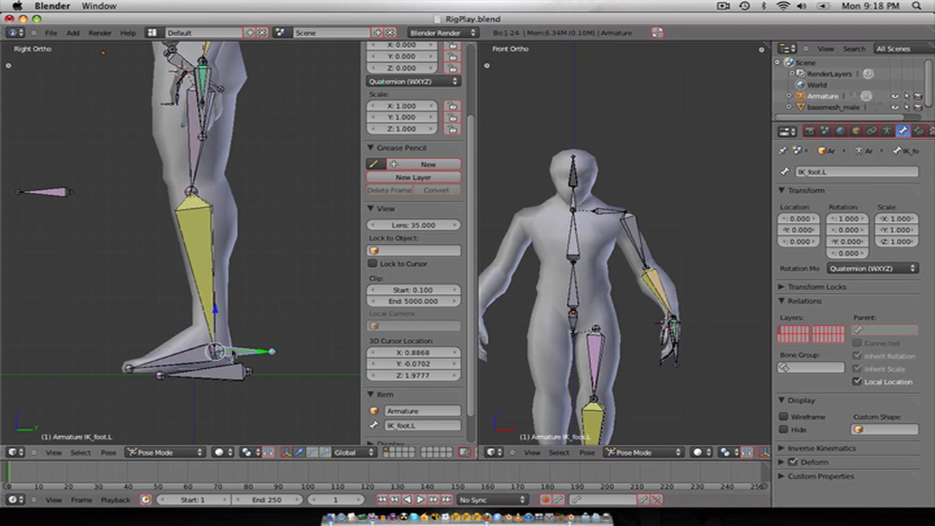
key(Tab)
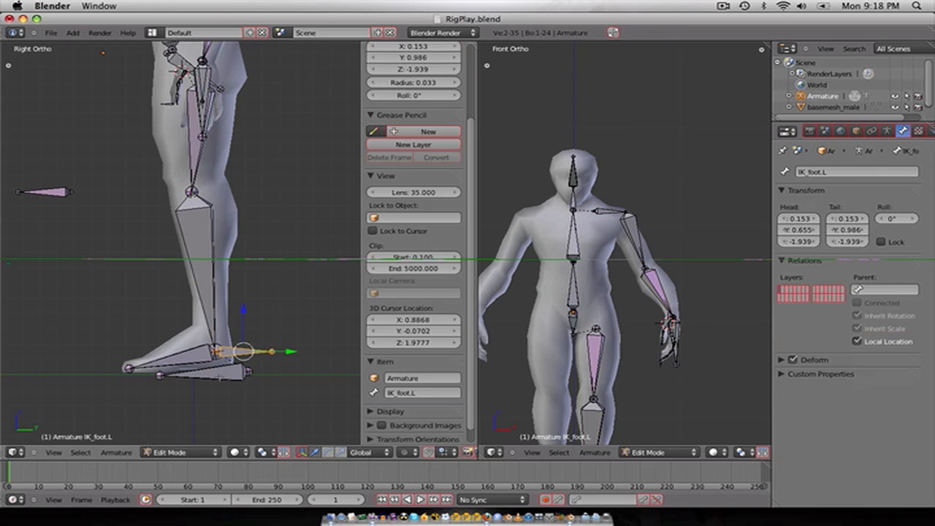
right_click(220, 376)
key(alt+p)
click(197, 378)
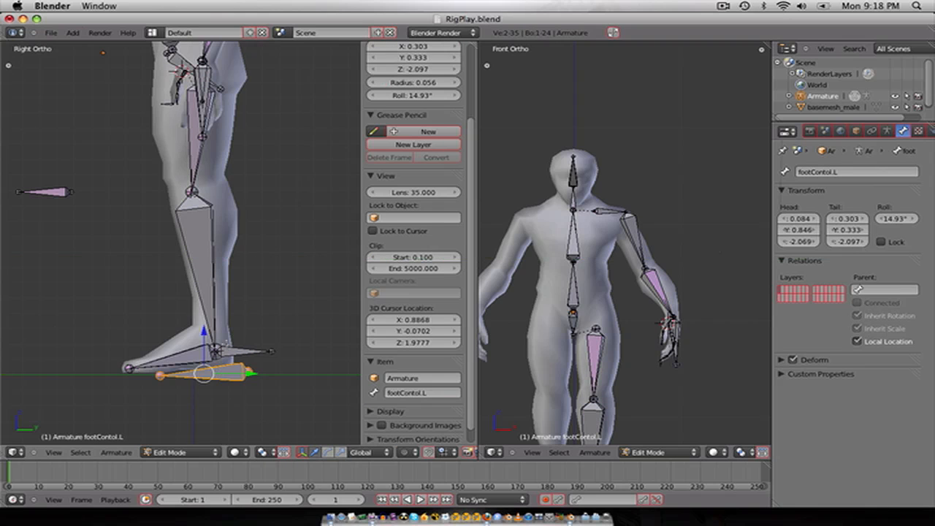
shift+right_click(246, 352)
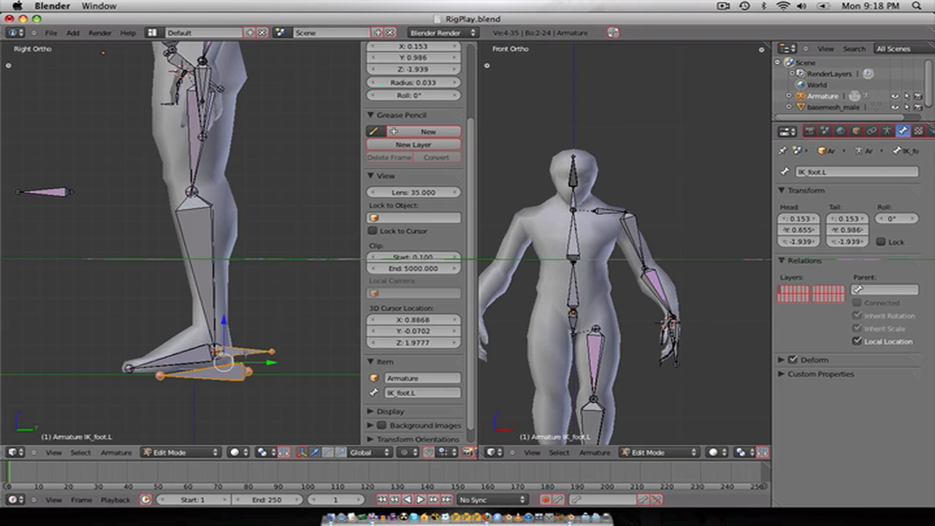
right_click(246, 353)
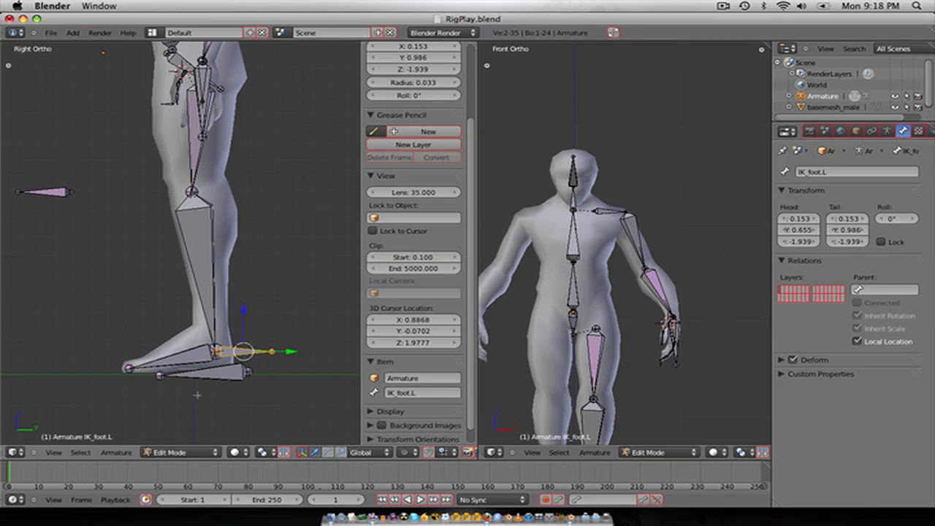
shift+right_click(205, 385)
key(ctrl+p)
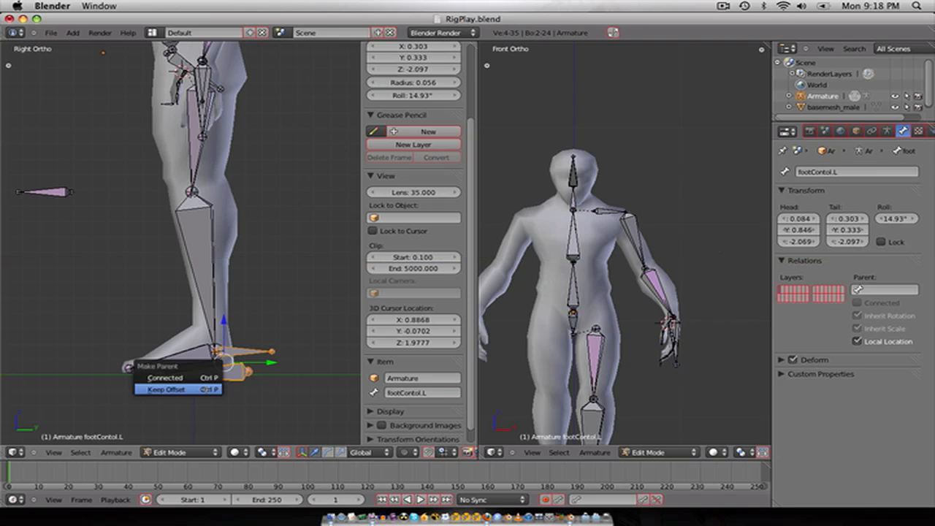
click(166, 389)
Step: In Pose Mode, move the footContol.L bone up and forward to test the leg, and try a rotation, cancelling the rotation
key(ctrl+Tab)
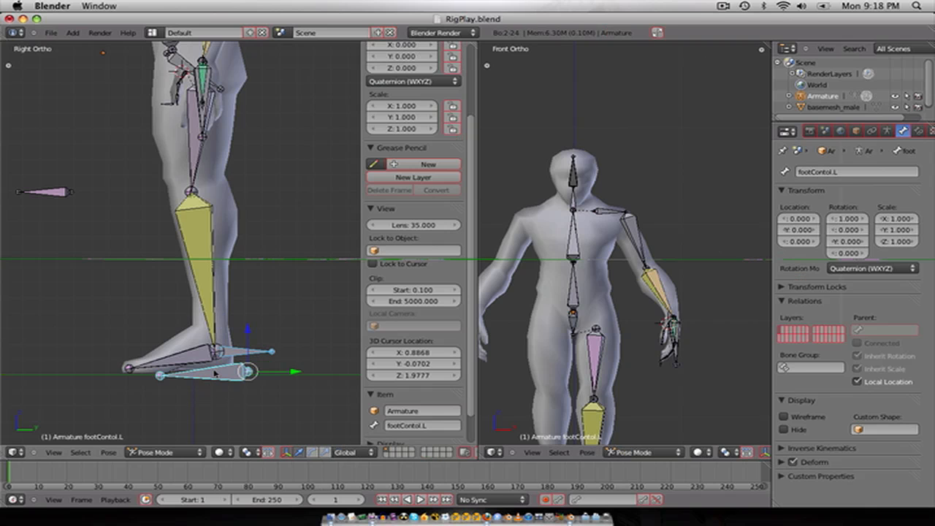
key(g)
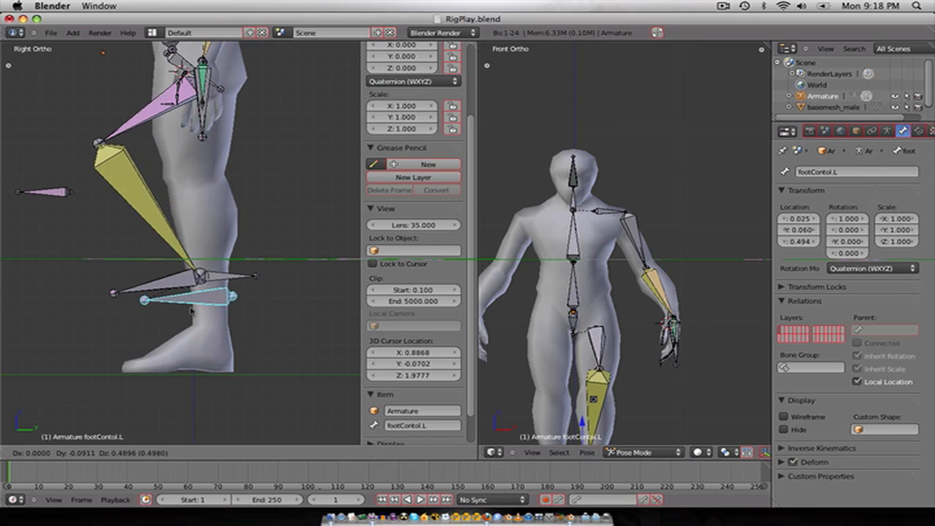
click(106, 265)
key(r)
right_click(150, 219)
Step: In Edit Mode, parent the foot.L bone to footContol.L with Keep Offset
key(Tab)
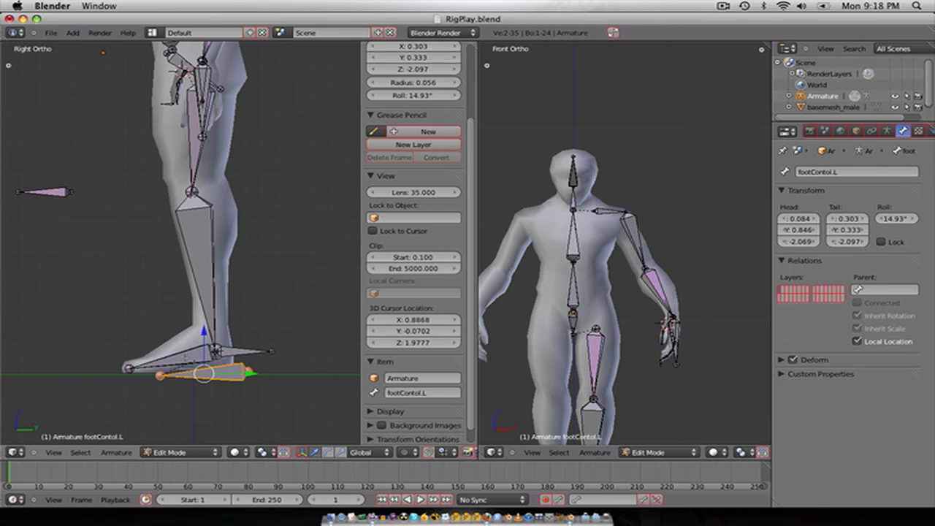
right_click(188, 357)
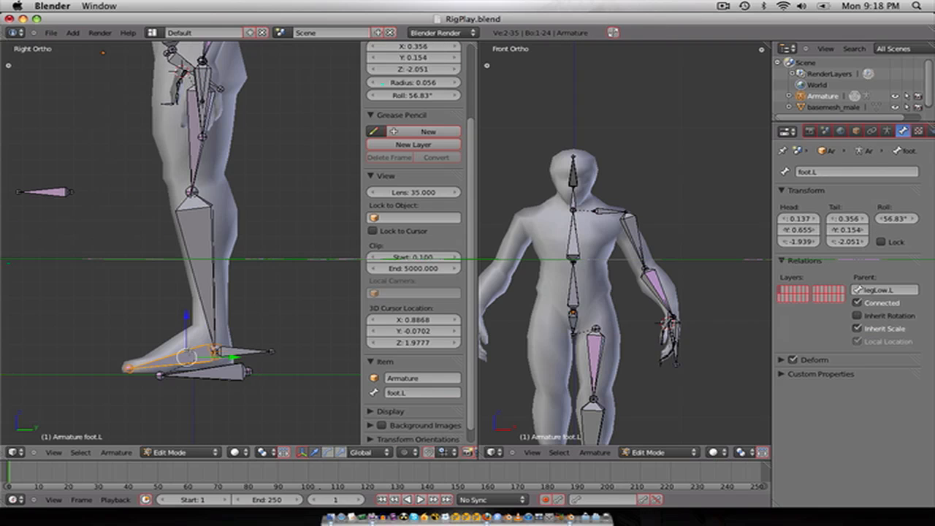
right_click(221, 375)
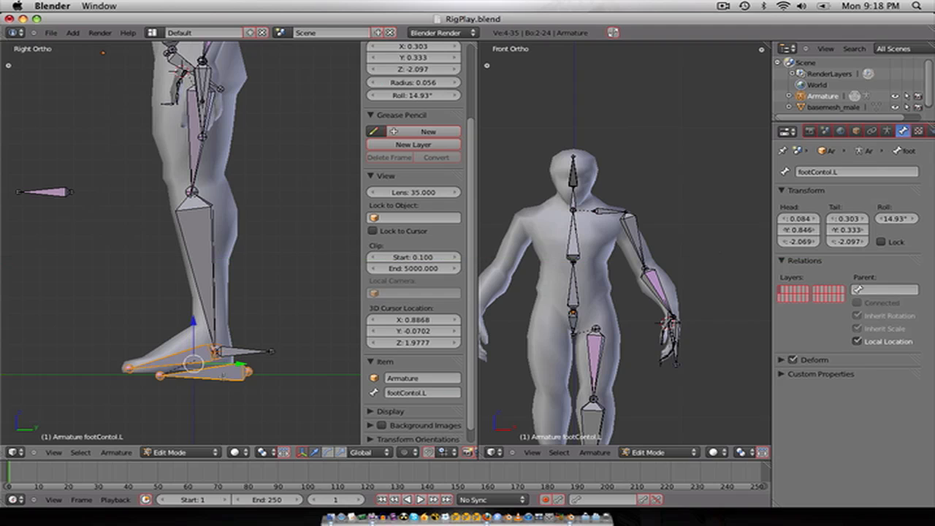
key(ctrl+p)
click(223, 375)
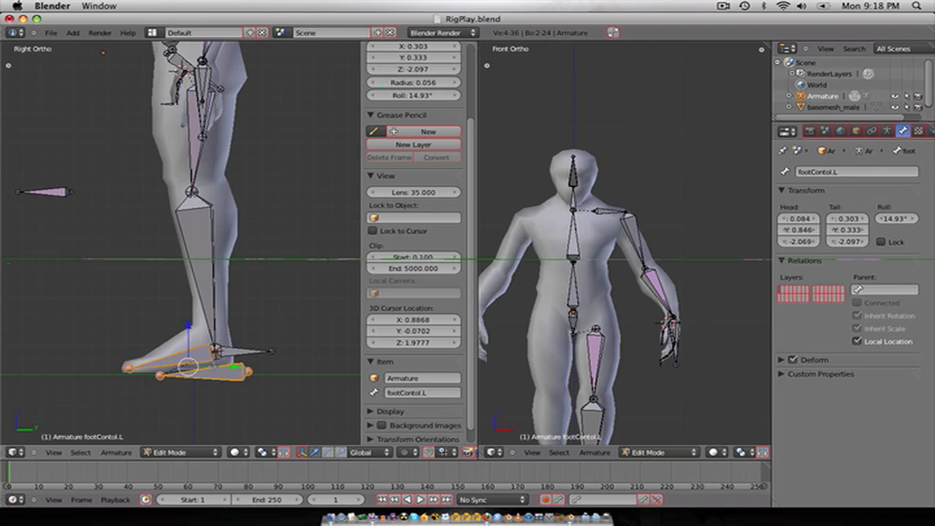
Step: In Pose Mode, move the footContol.L bone to test the leg and try a rotation, cancelling the rotation
key(ctrl+Tab)
right_click(115, 246)
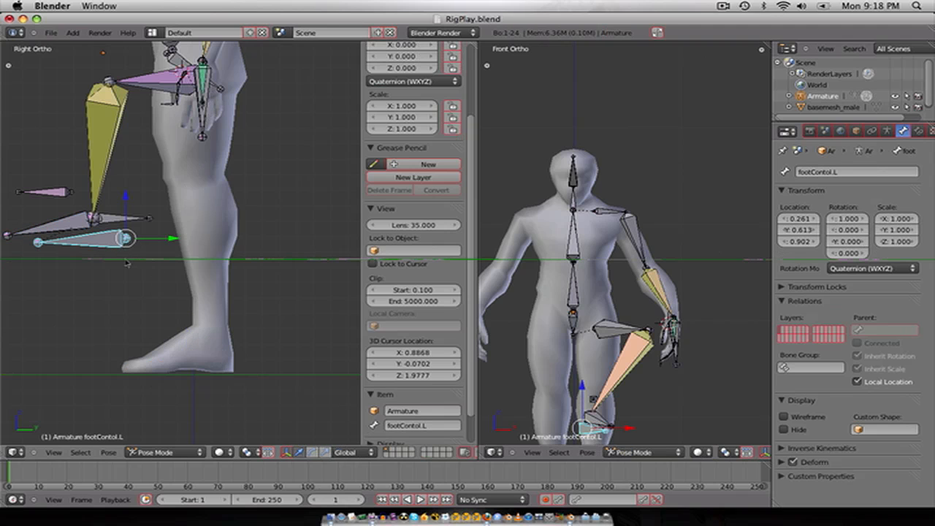
key(g)
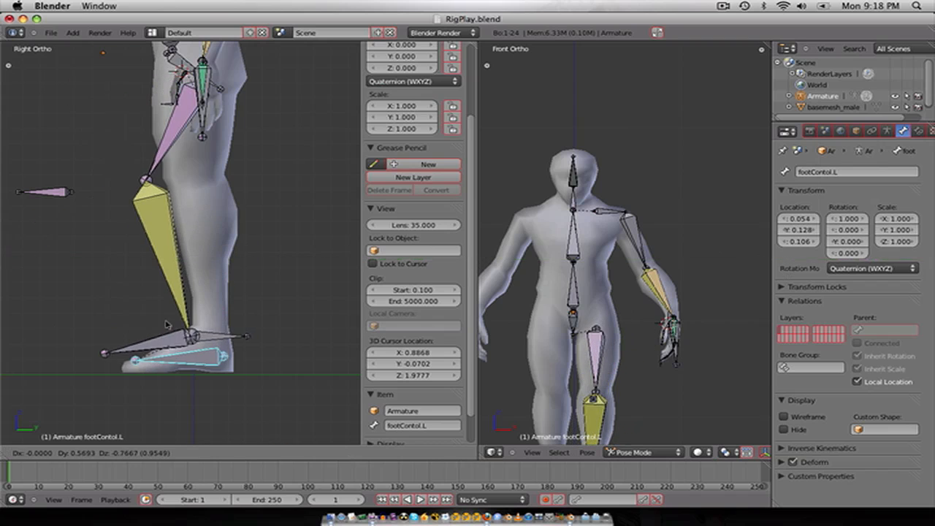
click(127, 206)
key(r)
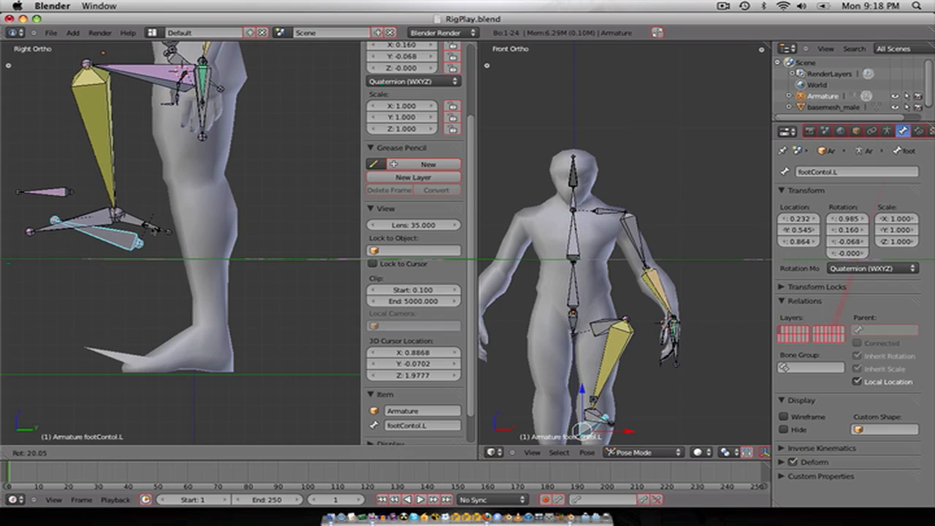
key(Escape)
Step: Rotate the footContol.L bone to test the foot, cancel a trial move, and reset the bone to its rest pose
right_click(76, 220)
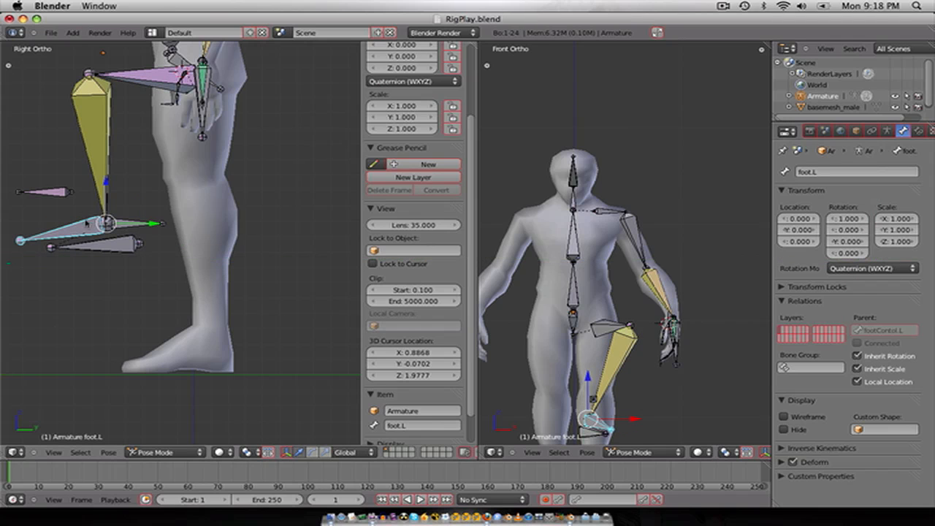
right_click(117, 246)
key(r)
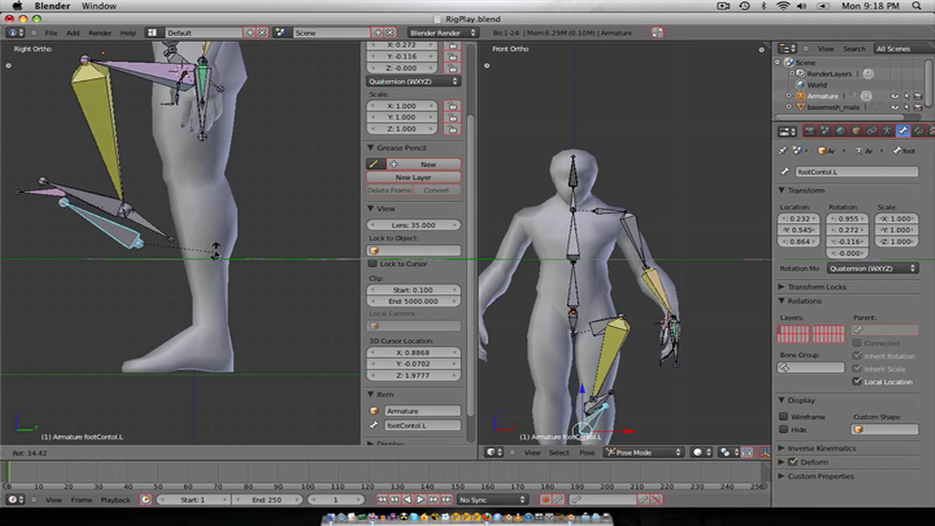
click(212, 253)
key(g)
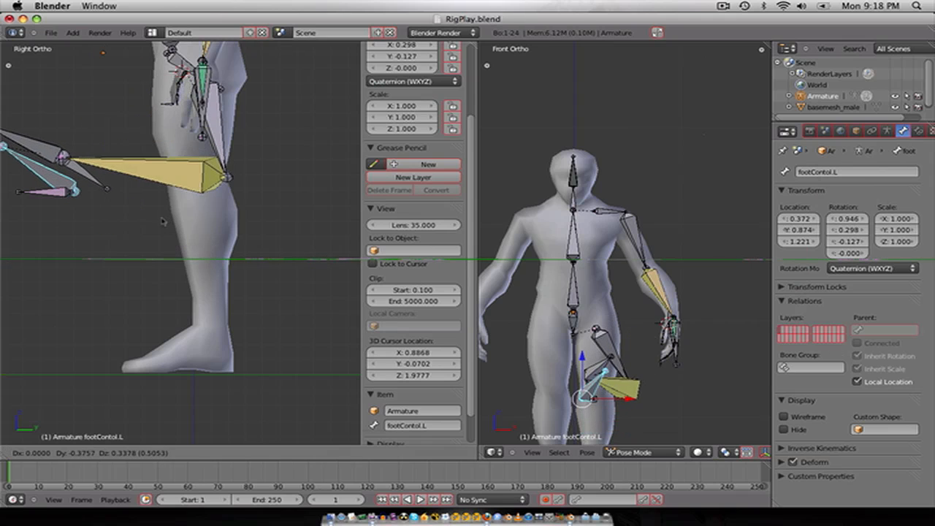
right_click(239, 341)
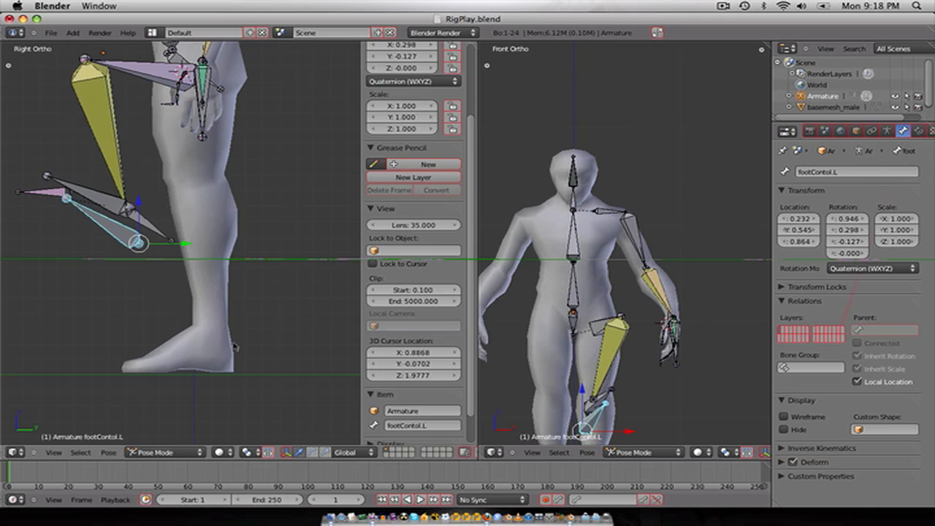
key(alt+r)
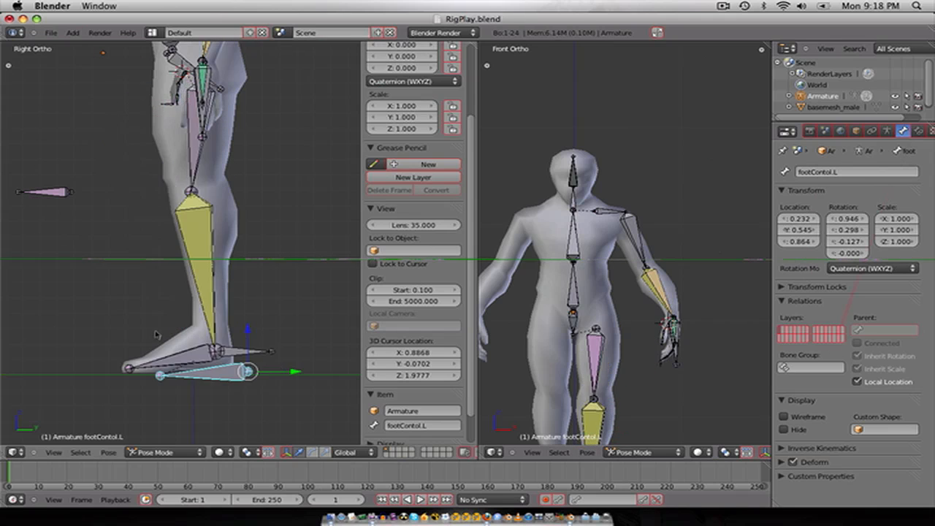
Step: In Edit Mode, move the knee.L bone about 1.4 units farther forward from the leg along the Y axis
scroll(118, 325, down, 2)
shift+middle_drag(122, 310, 251, 345)
key(Tab)
right_click(222, 248)
key(g)
key(y)
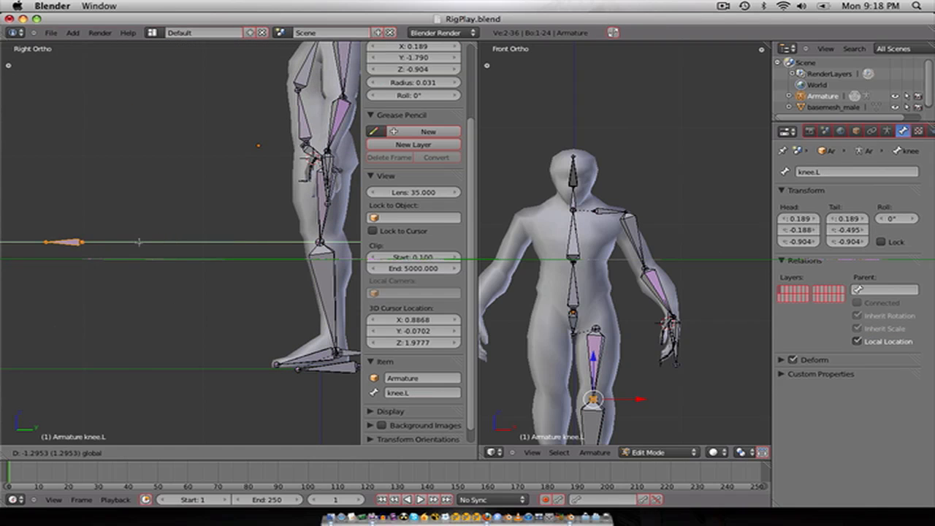
click(146, 249)
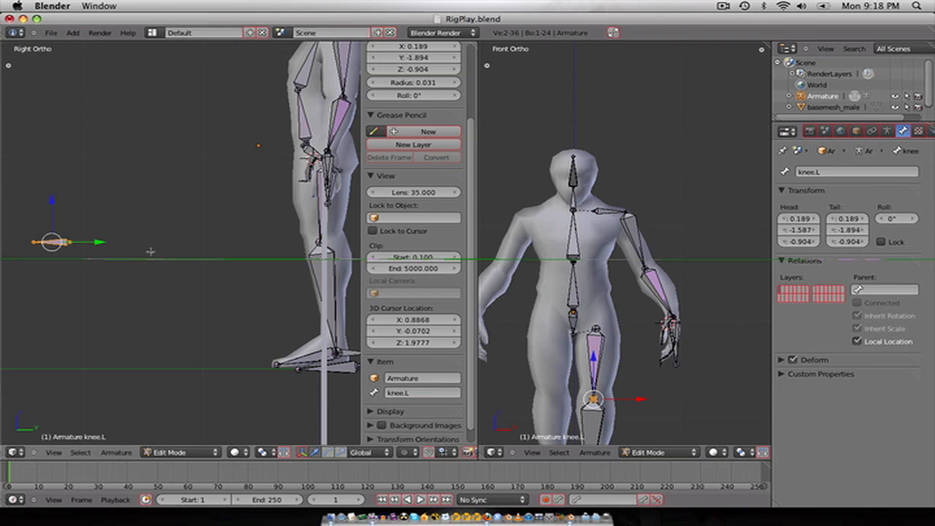
Step: In Pose Mode, add an IK constraint to legHigh.L targeting knee.L, and limit its chain length to the upper leg bone
key(ctrl+Tab)
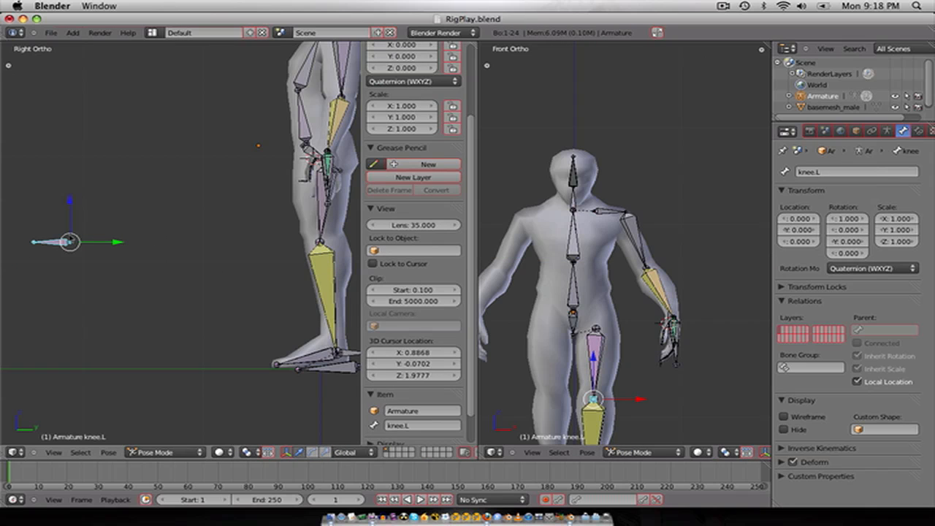
right_click(328, 218)
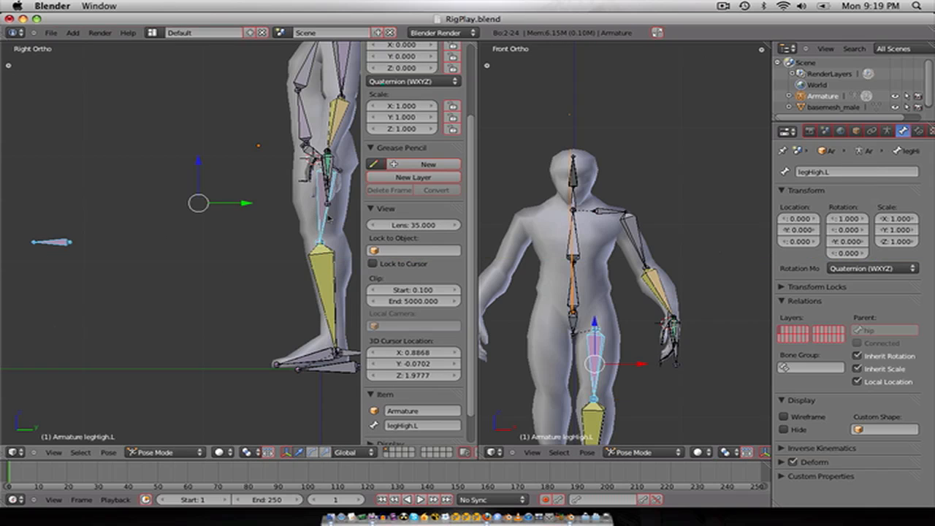
key(shift+i)
click(320, 216)
right_click(282, 208)
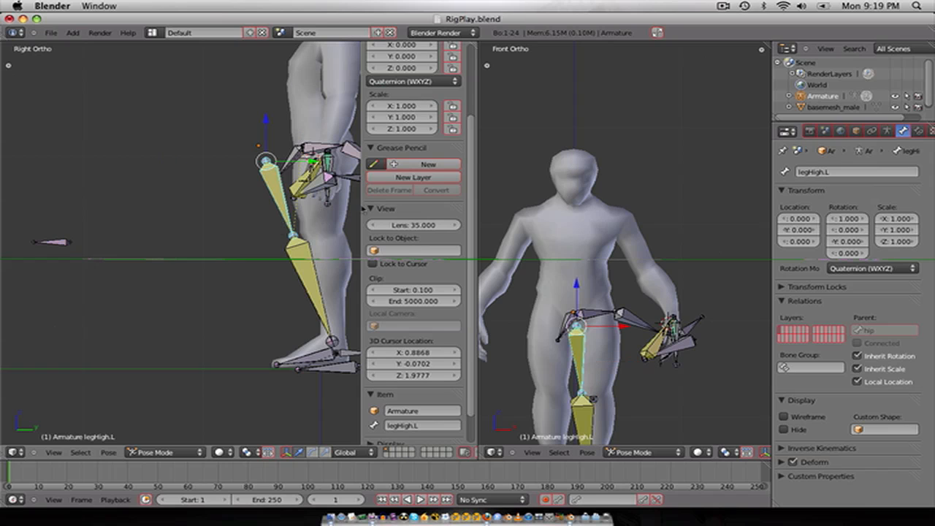
click(918, 130)
drag(804, 292, 809, 292)
Step: Try moving the footContol.L bone up and forward to test how the leg bends toward the knee target
middle_drag(158, 261, 217, 286)
right_click(287, 348)
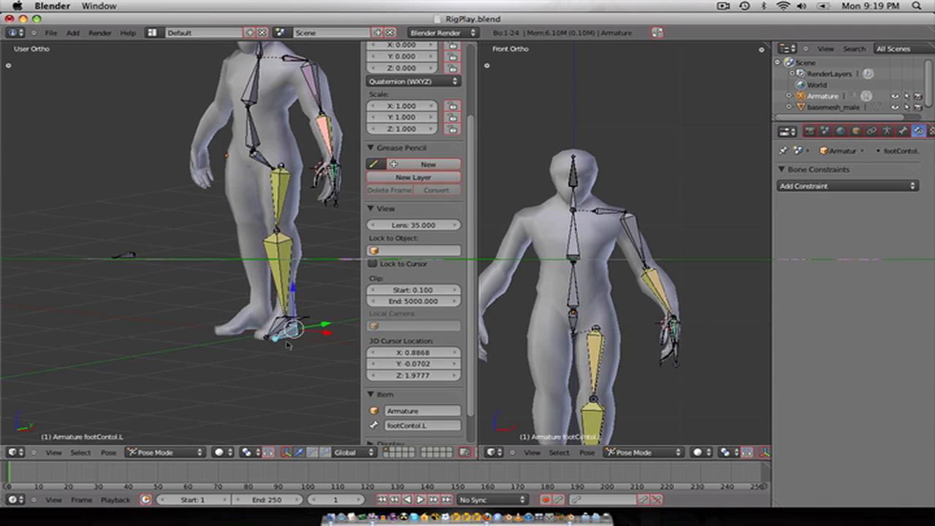
key(KP_1)
key(KP_3)
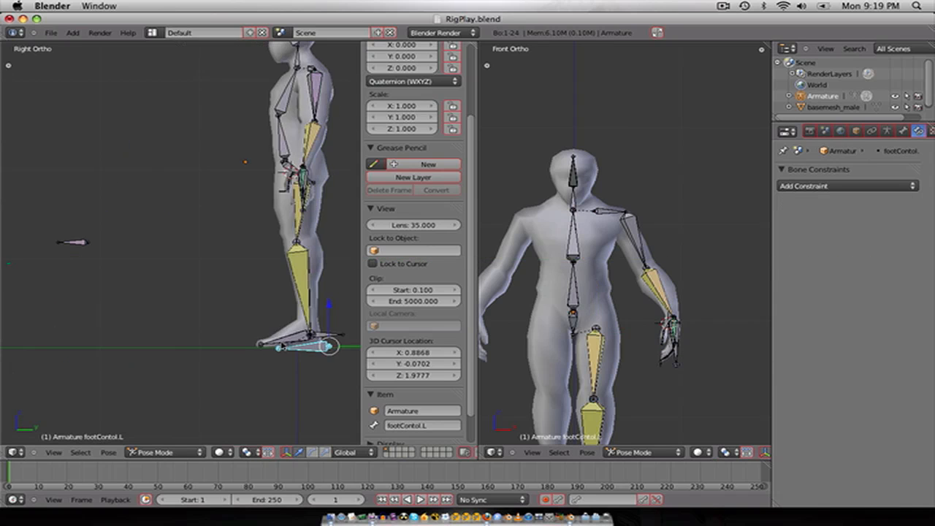
key(g)
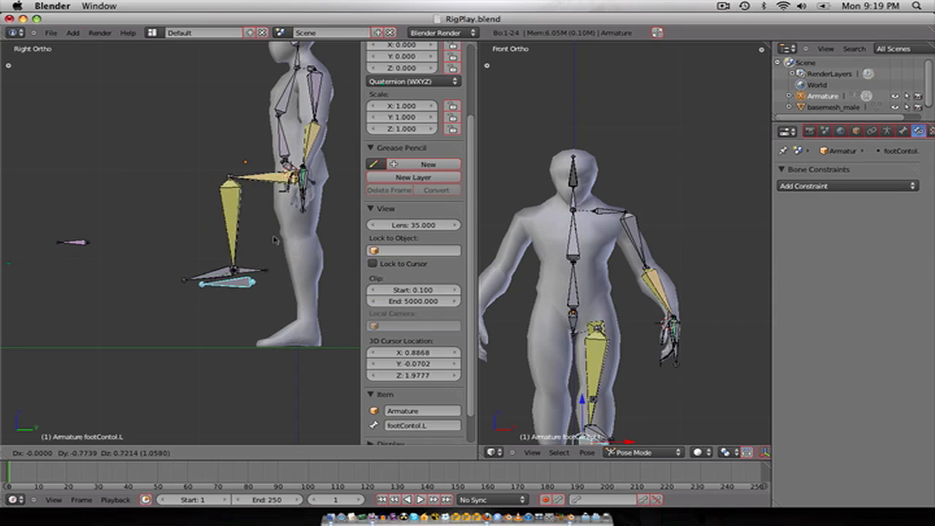
click(281, 272)
scroll(219, 292, up, 1)
scroll(147, 305, down, 4)
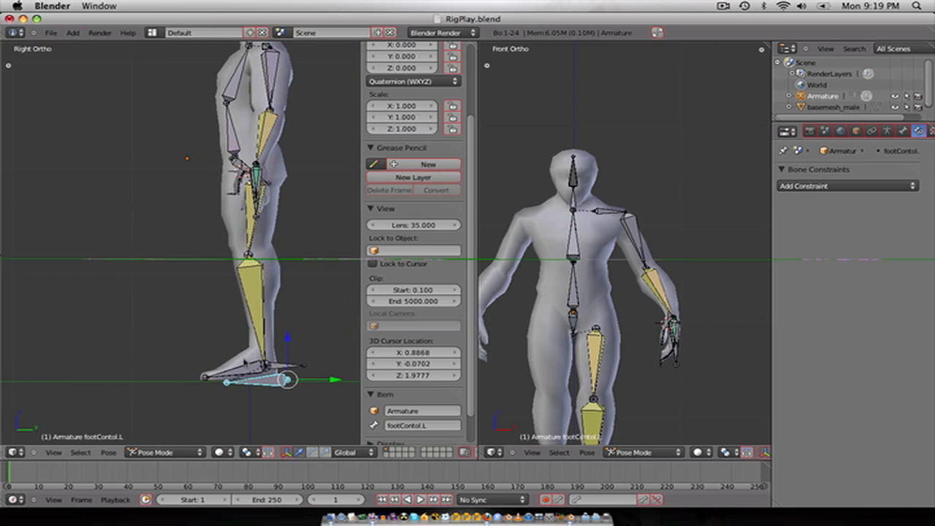
Step: Disable Deform for the knee.L bone
middle_drag(145, 305, 219, 319)
scroll(238, 328, up, 1)
middle_drag(86, 221, 148, 213)
scroll(146, 209, up, 1)
scroll(150, 215, down, 1)
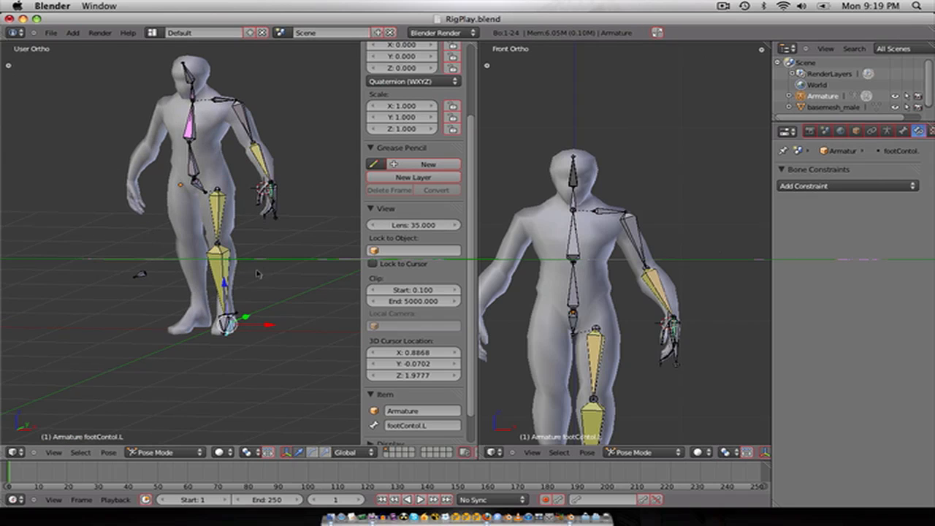
right_click(136, 274)
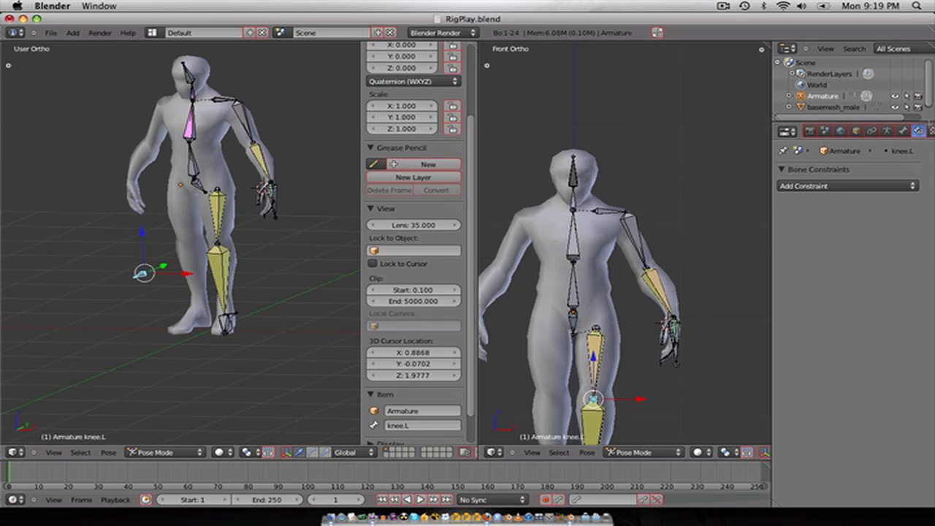
click(902, 130)
click(795, 462)
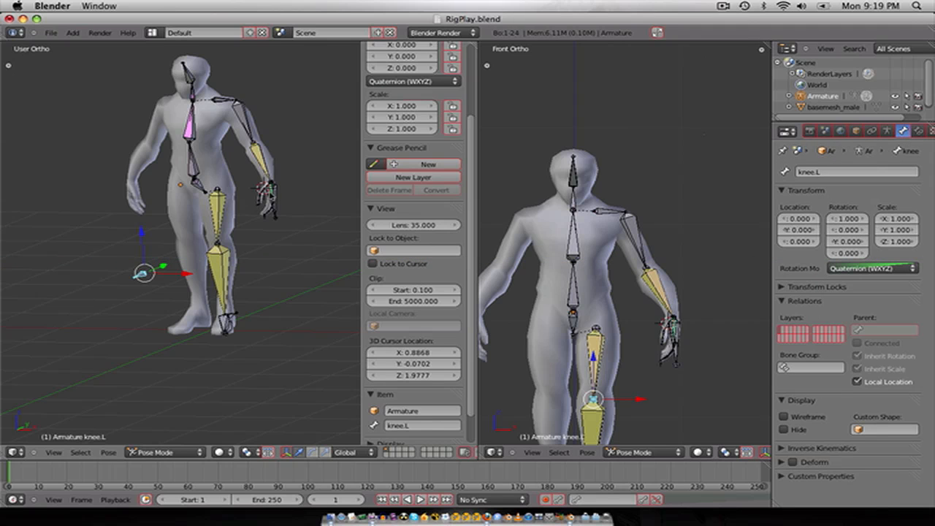
Step: Check the Deform setting of the hand.L.000 and IK_foot.L bones
scroll(275, 196, up, 2)
right_click(321, 185)
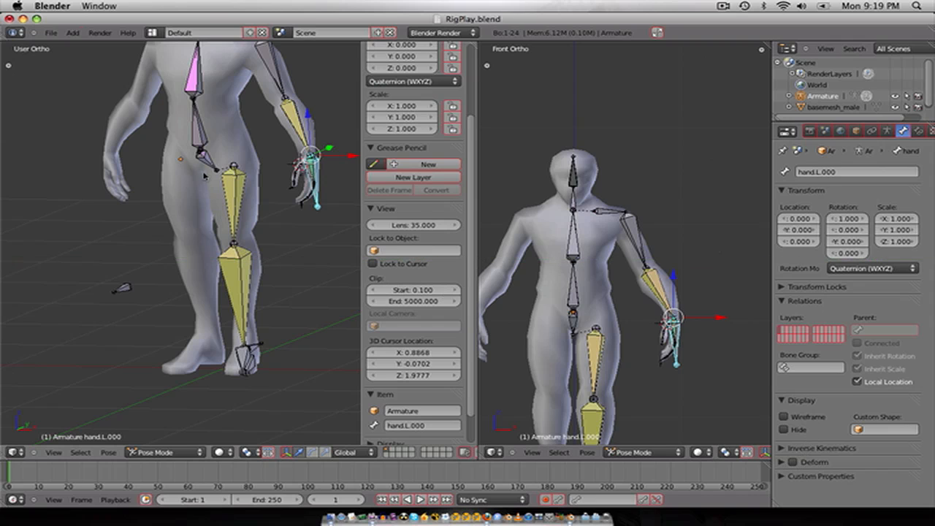
right_click(252, 347)
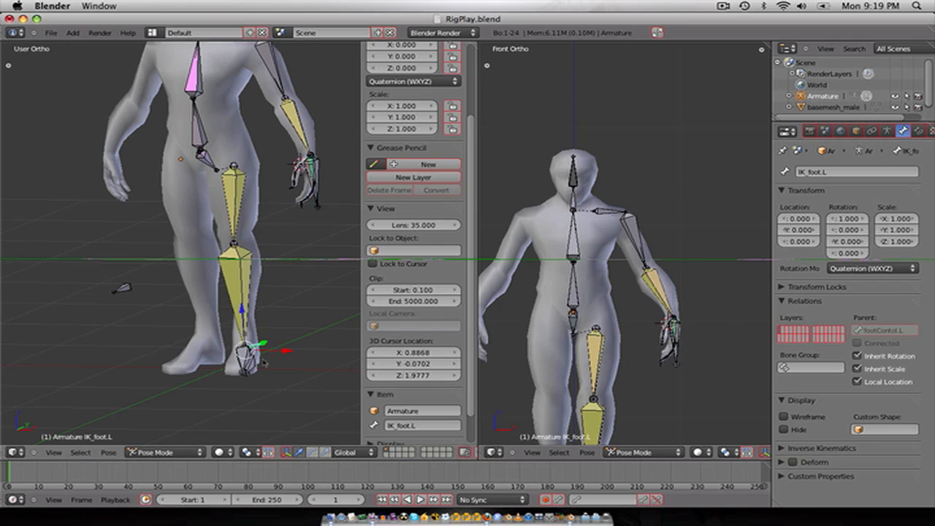
Step: Turn off Deform for the left foot control bone, footContol.L
right_click(262, 361)
click(793, 463)
scroll(191, 174, down, 2)
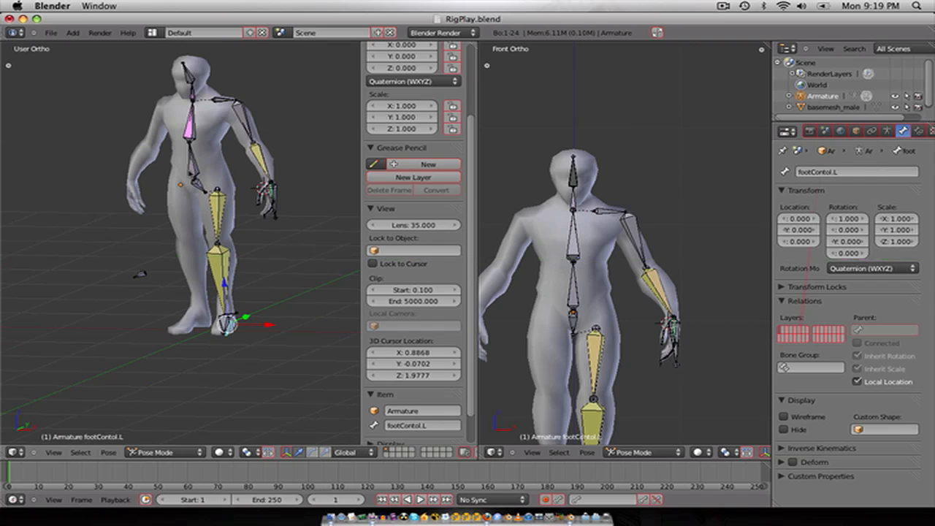
Step: Check the Deform setting of the left shoulder, upper arm, lower arm and hand bones
right_click(225, 102)
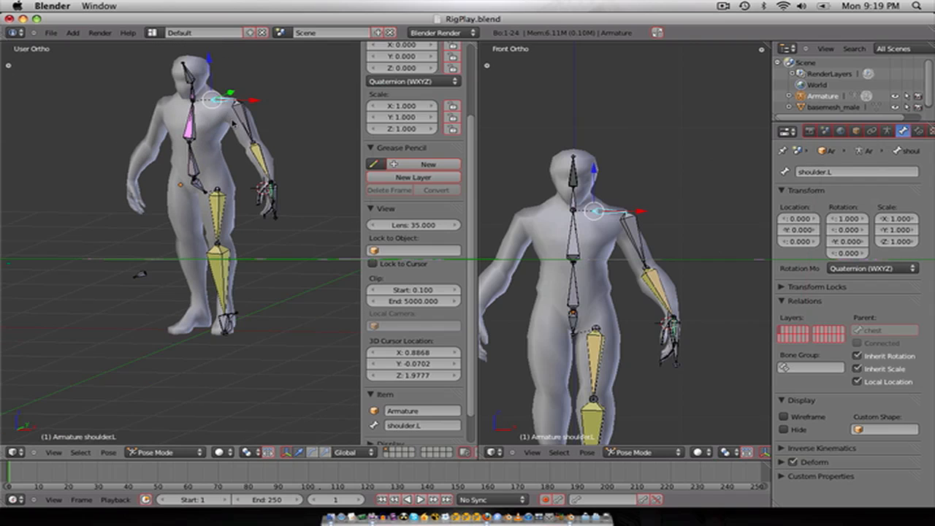
scroll(233, 122, up, 1)
right_click(255, 119)
right_click(276, 150)
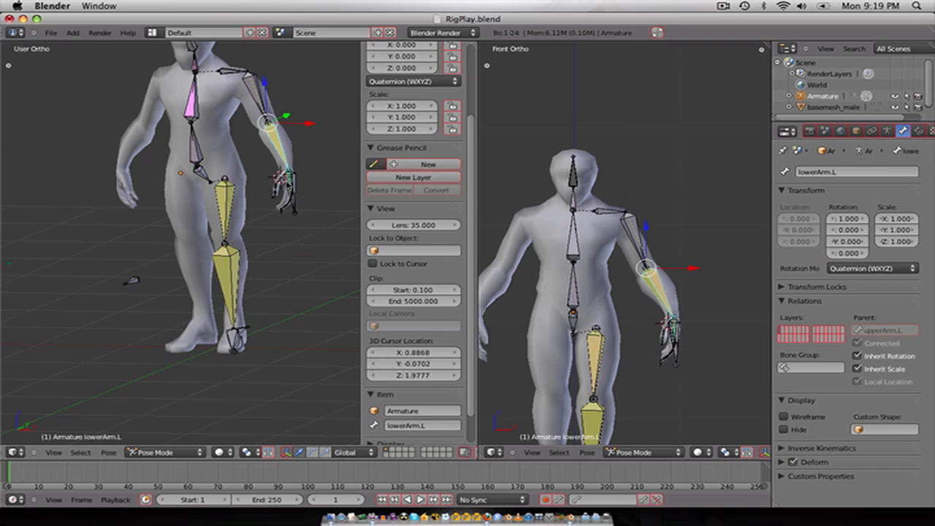
right_click(289, 183)
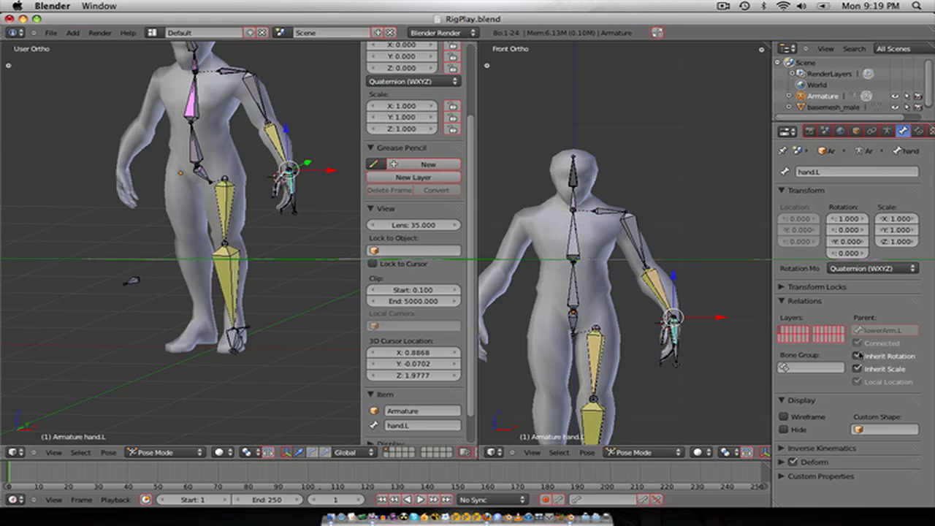
middle_drag(303, 290, 281, 290)
middle_drag(177, 292, 144, 286)
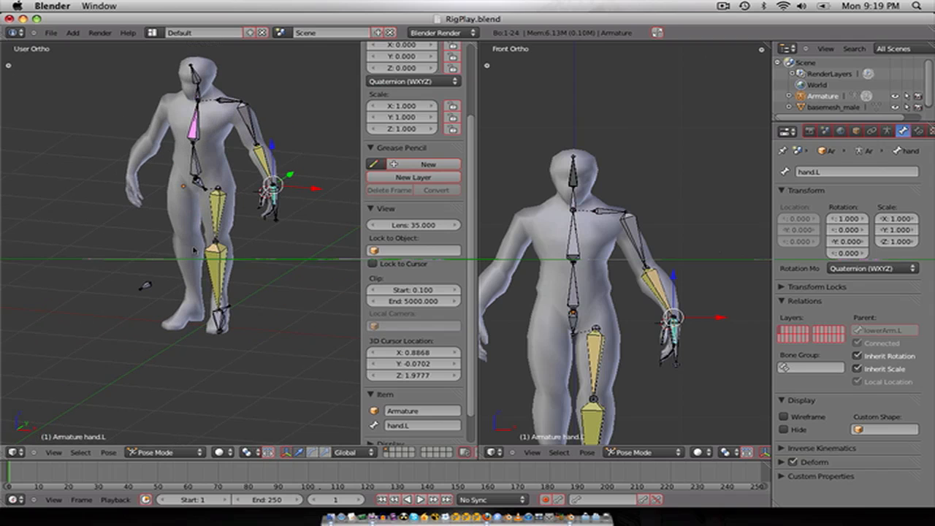
Step: Display the armature's bones as B-Bones and switch the armature to Edit Mode in the front view
click(886, 131)
click(865, 350)
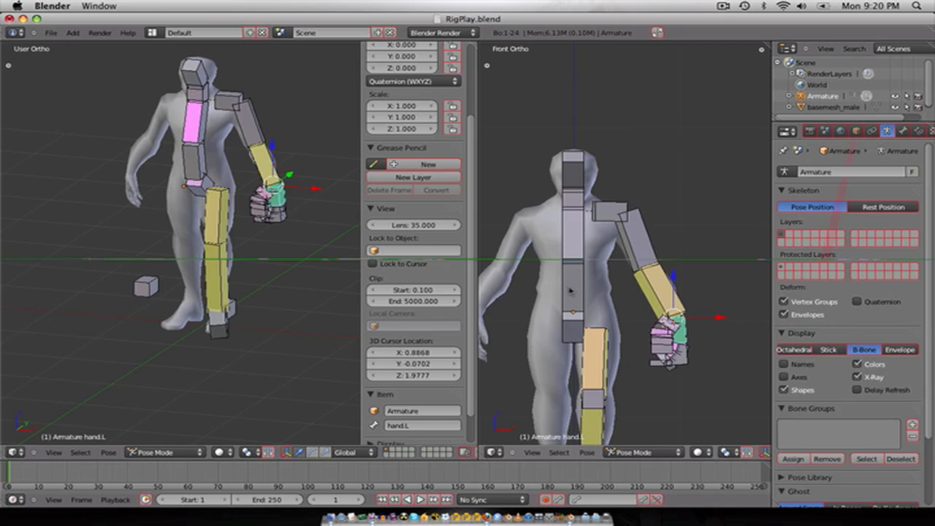
middle_drag(219, 266, 271, 265)
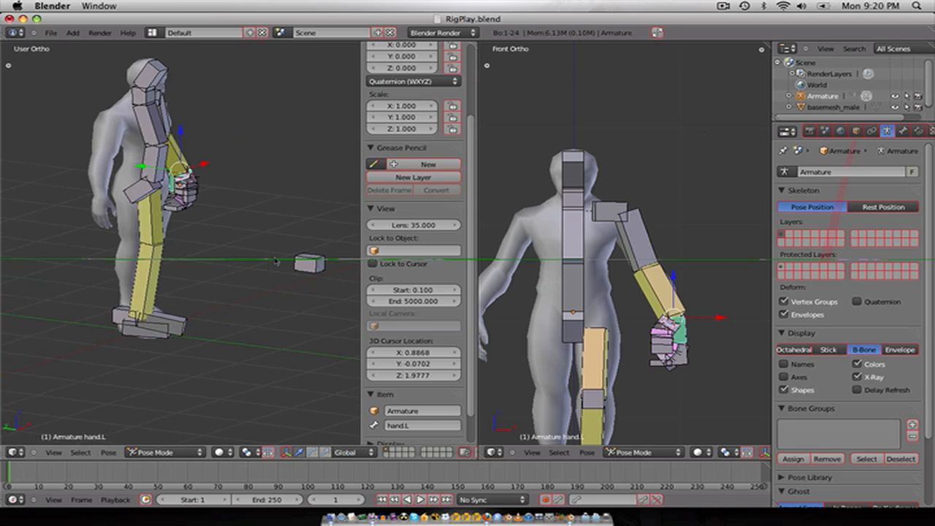
key(Tab)
key(KP_1)
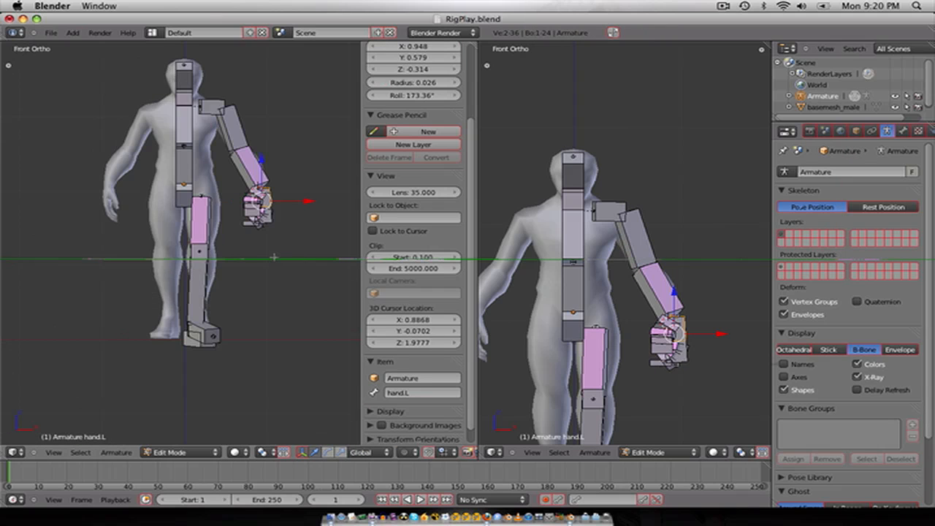
Step: Scale down the B-Bone display size of the left hand, thumb and finger bones, leaving out the hand.L.000 bone
key(KP_Decimal)
scroll(274, 257, down, 4)
middle_drag(274, 257, 203, 291)
key(a)
key(c)
scroll(154, 285, down, 5)
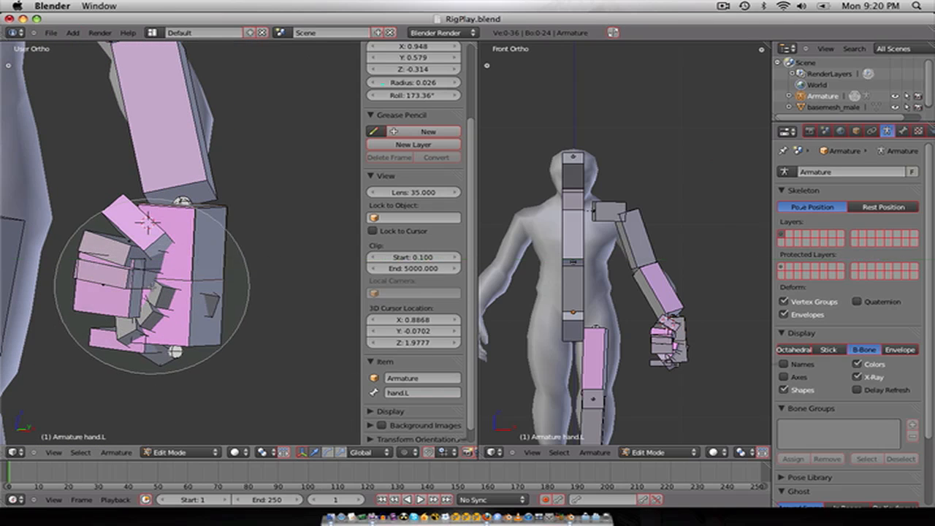
click(154, 284)
right_click(154, 285)
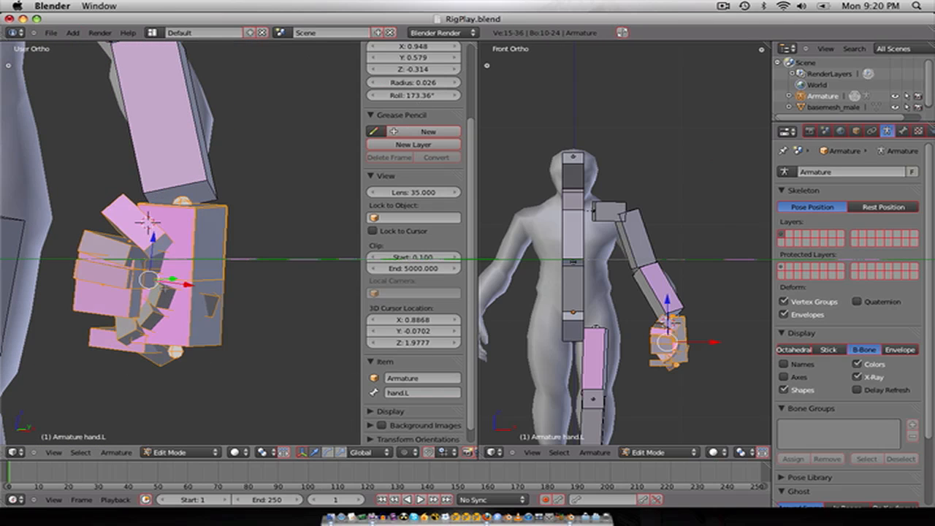
shift+right_click(225, 340)
key(z)
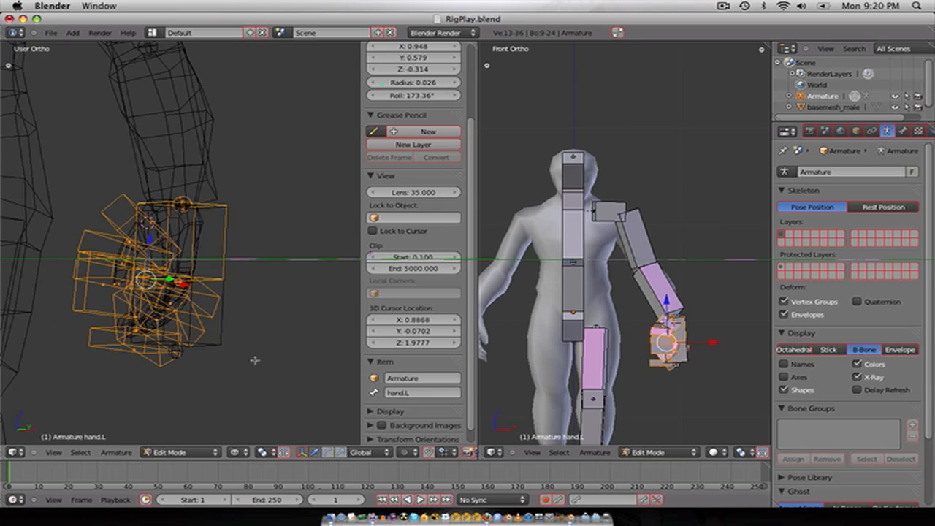
key(ctrl+alt+s)
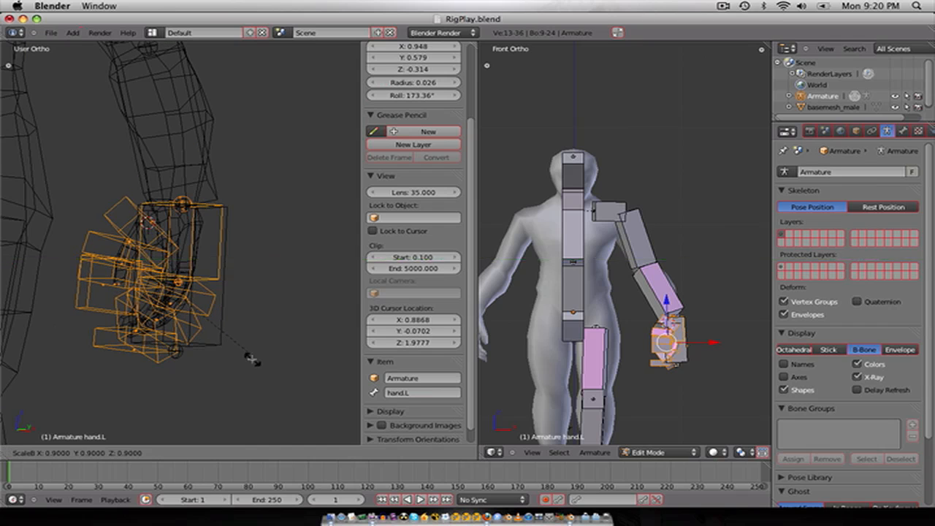
click(219, 313)
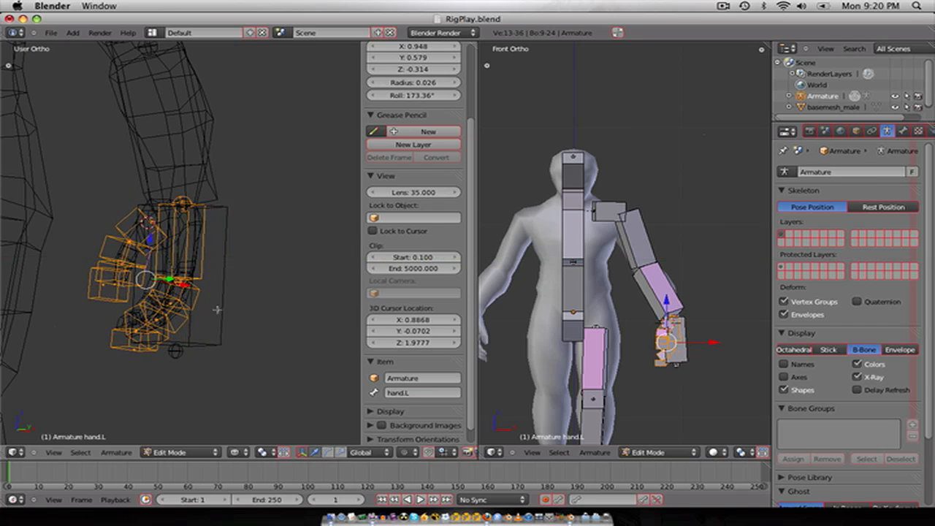
key(z)
Step: Look through the armature and bone settings for hand.L.000, and scale its B-Bone display size to about 0.31
right_click(217, 300)
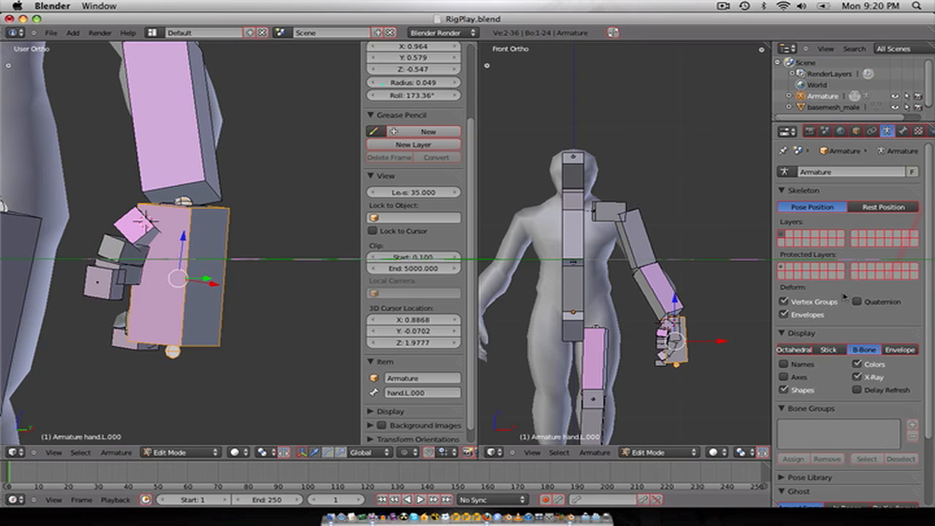
scroll(859, 351, down, 3)
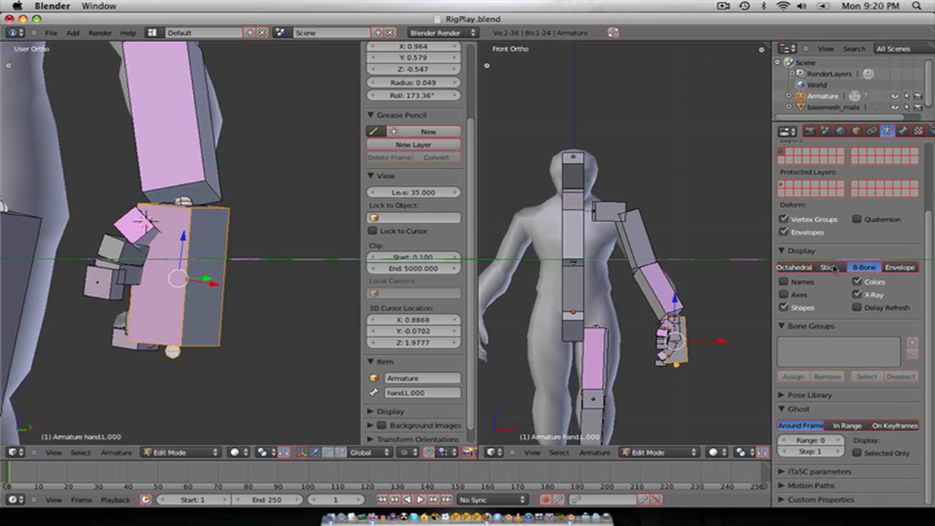
scroll(840, 256, up, 1)
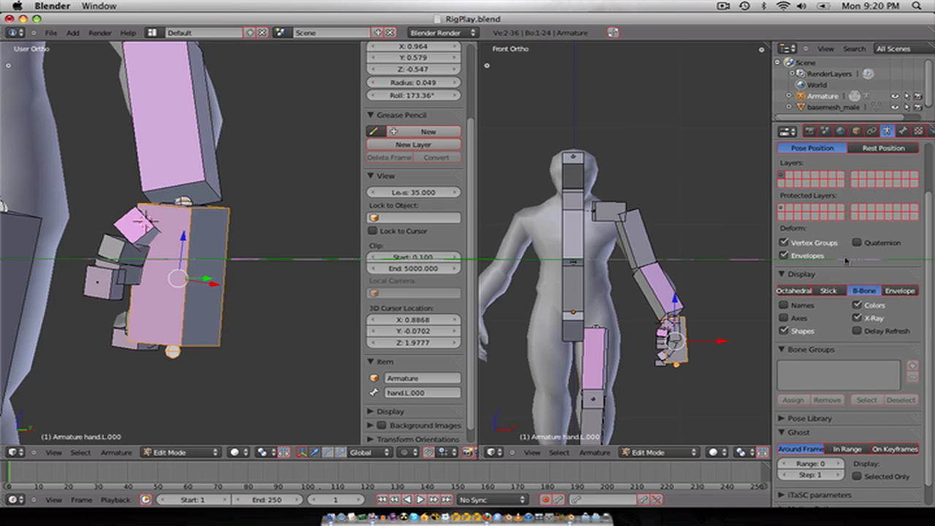
click(902, 131)
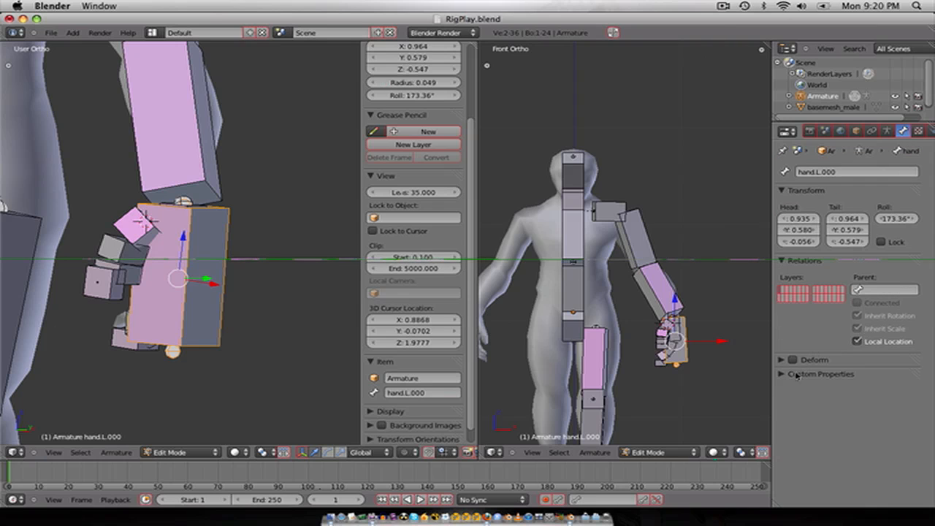
click(871, 131)
click(887, 131)
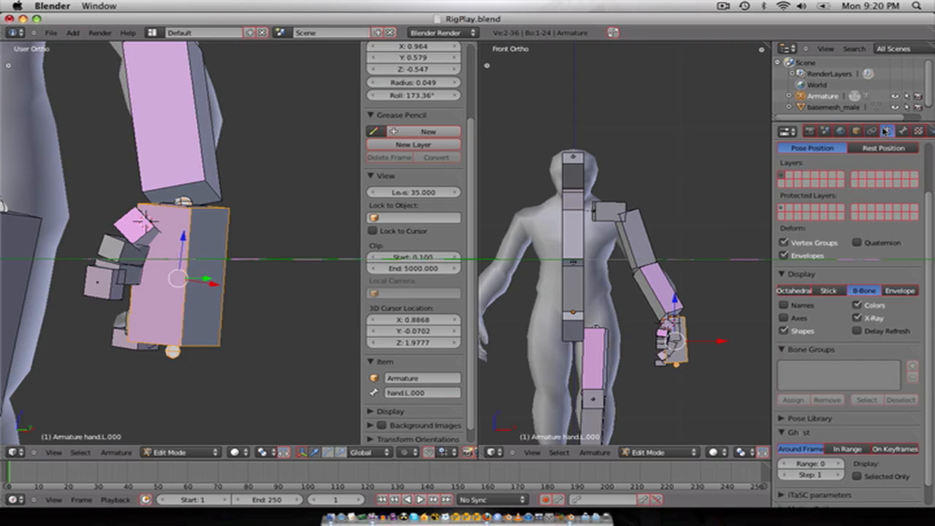
scroll(833, 337, down, 1)
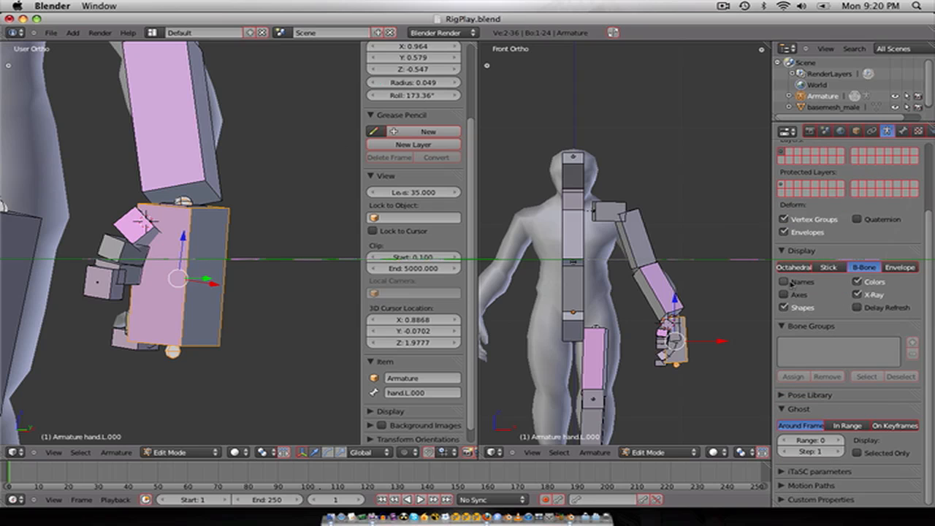
scroll(827, 206, up, 4)
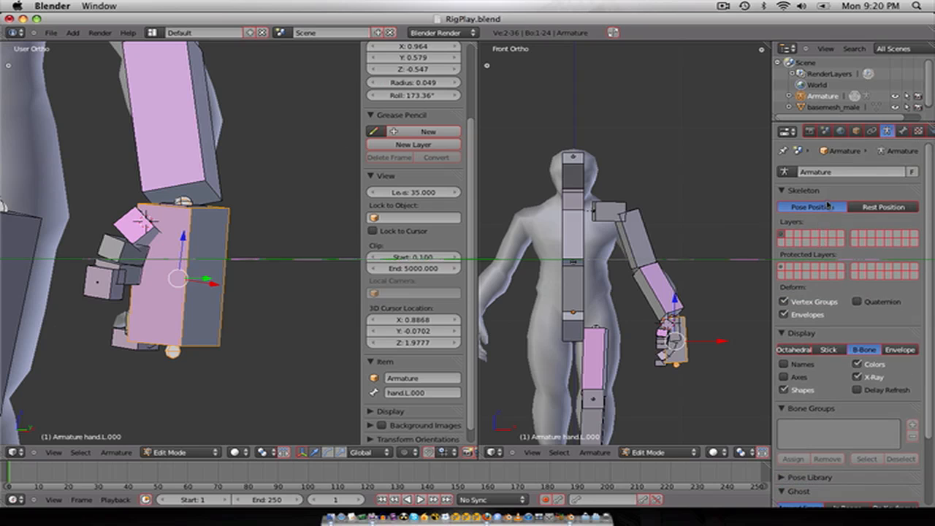
click(871, 130)
click(902, 131)
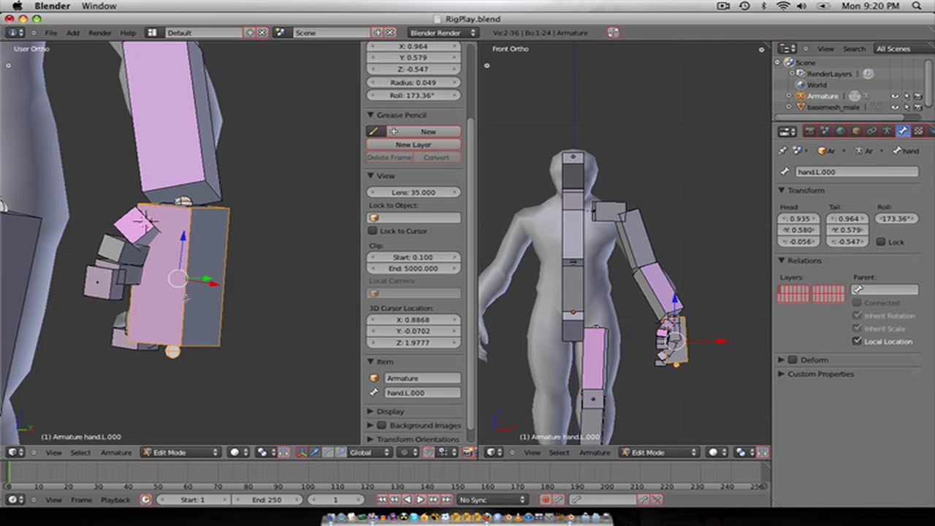
key(ctrl+alt+s)
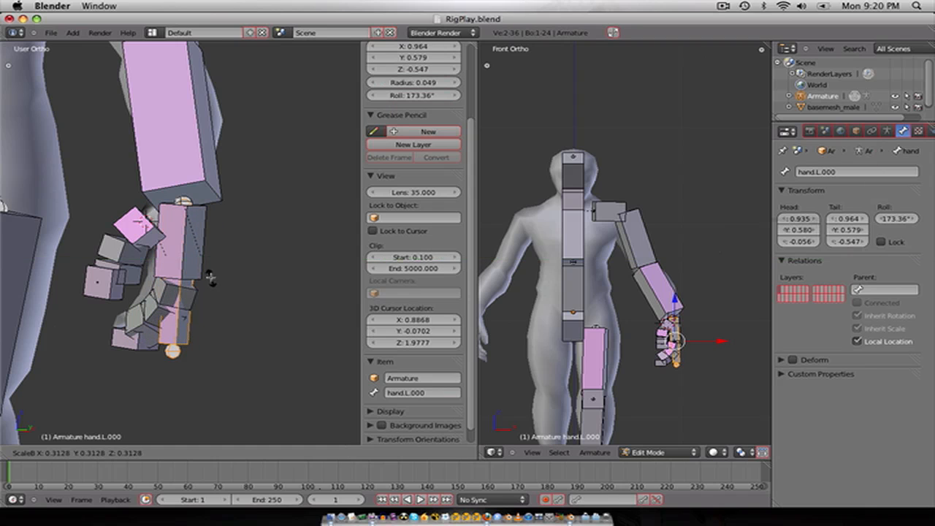
click(210, 277)
Step: Scale down the B-Bone display size of the left thumb and finger segment bones further
middle_drag(192, 330, 153, 268)
right_click(121, 271)
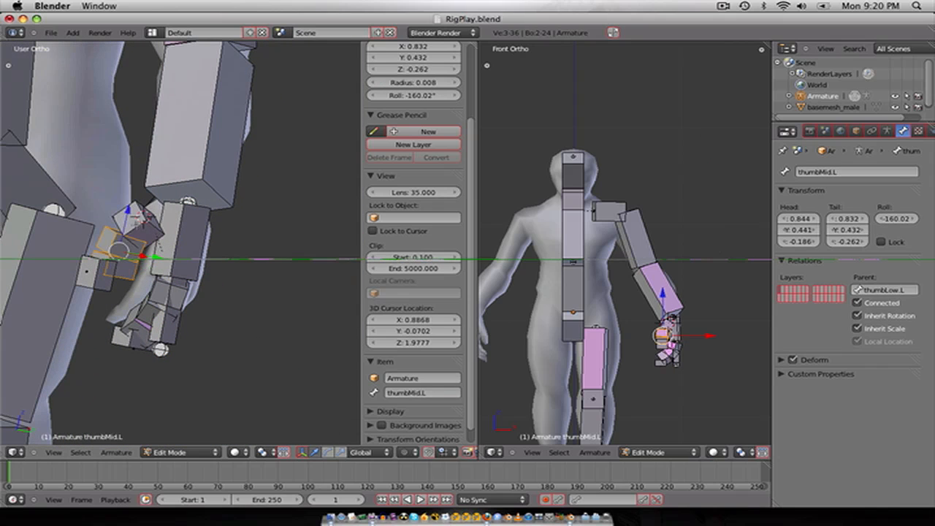
shift+right_click(167, 293)
shift+right_click(153, 308)
shift+right_click(132, 326)
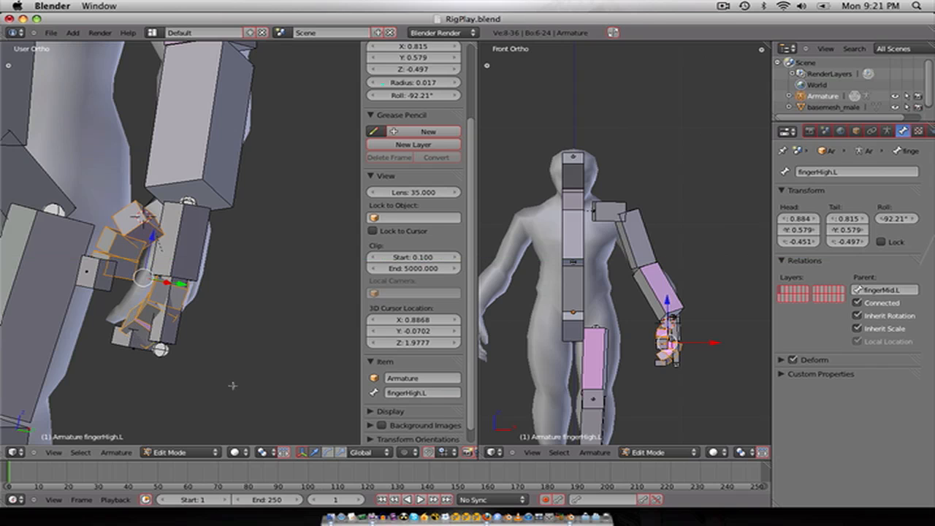
key(ctrl+alt+s)
click(172, 310)
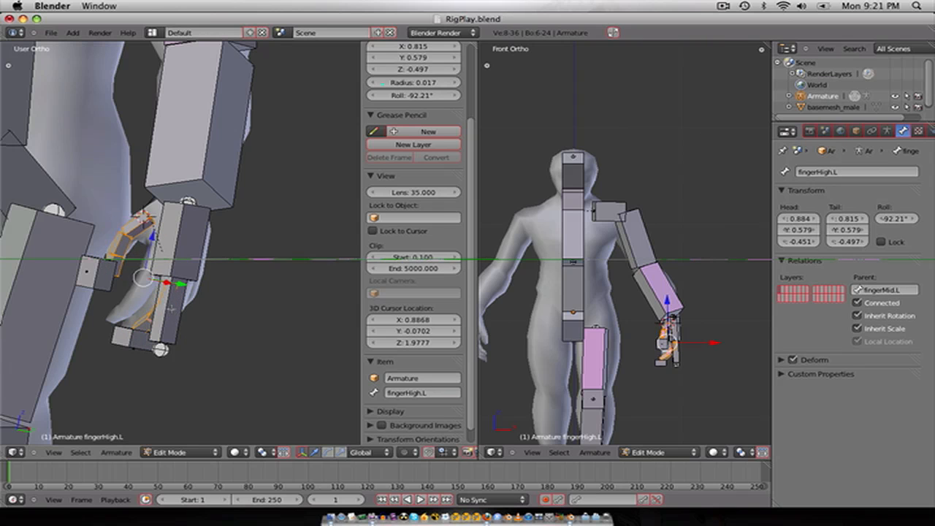
Step: Return to Pose Mode and add an IK constraint to thumbHigh.L with IK_thumb.L as its target bone
scroll(220, 309, down, 2)
middle_drag(226, 262, 256, 289)
key(ctrl+Tab)
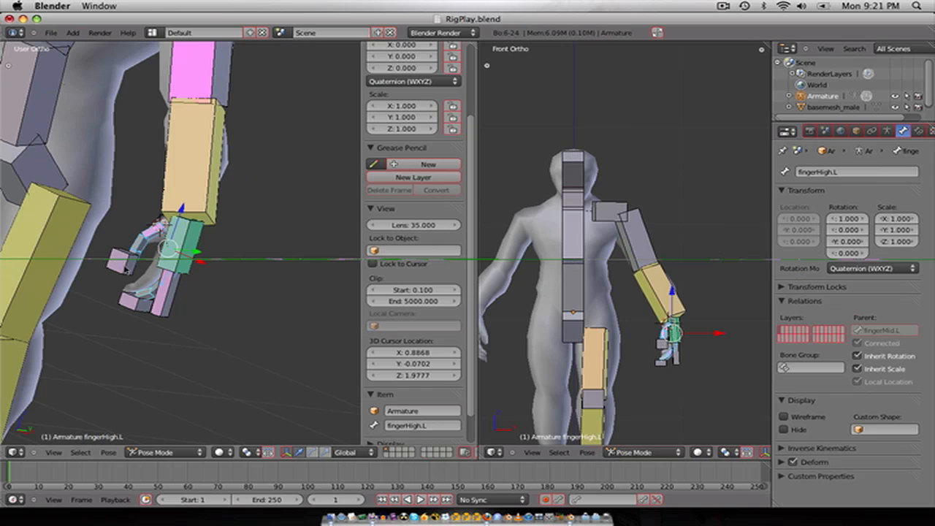
scroll(119, 268, up, 3)
middle_drag(119, 268, 102, 263)
right_click(66, 276)
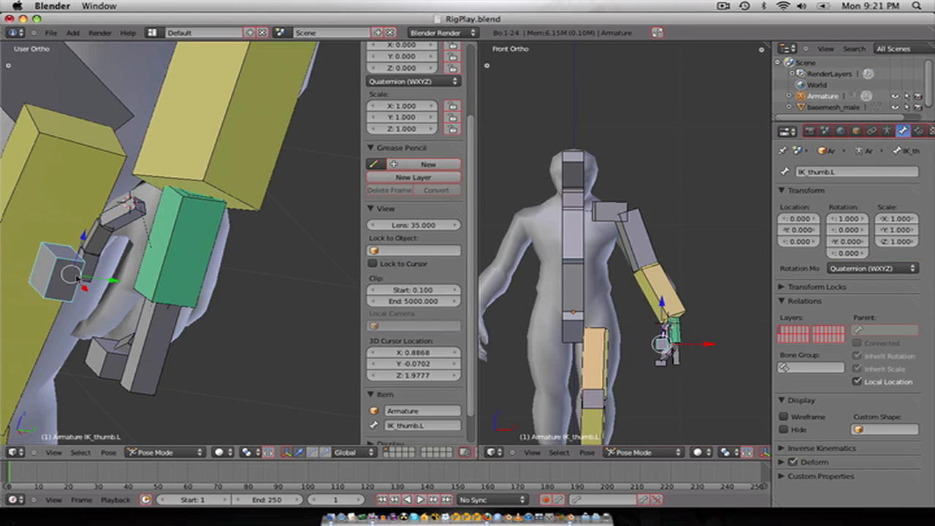
right_click(92, 273)
key(shift+i)
click(94, 277)
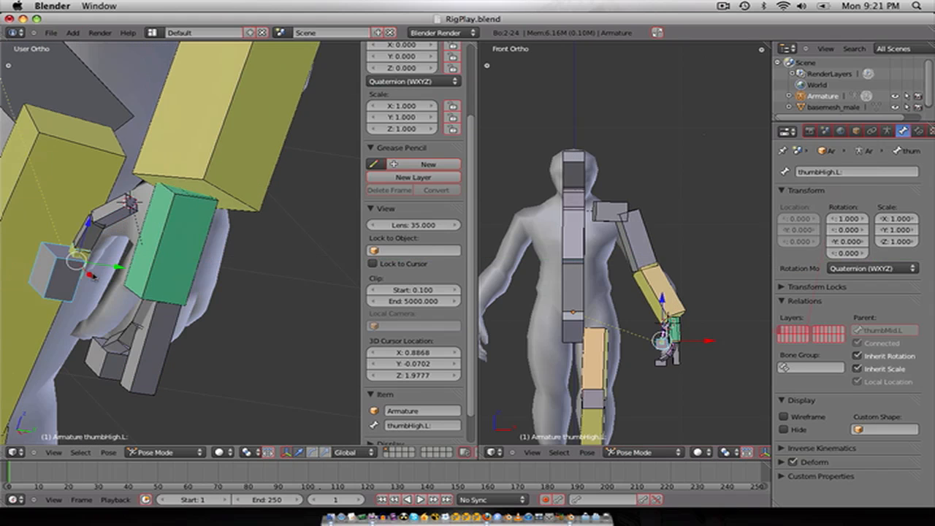
Step: Set the chain length of the IK constraint on thumbHigh.L to 3
right_click(74, 254)
right_click(76, 254)
right_click(86, 255)
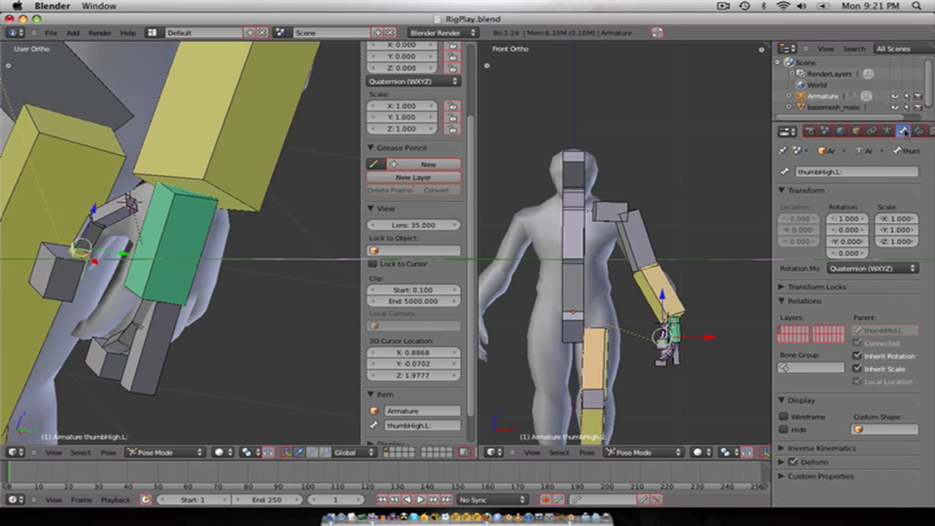
click(917, 131)
click(838, 291)
click(839, 290)
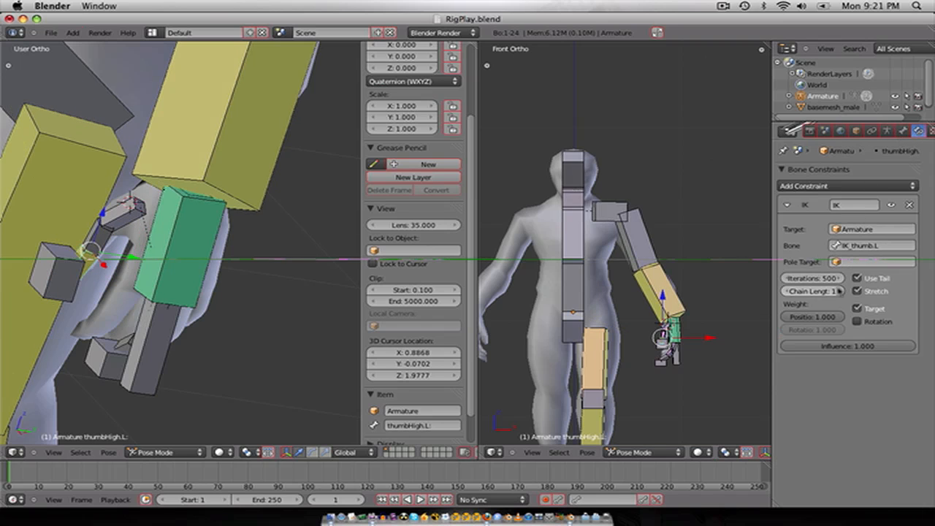
click(838, 290)
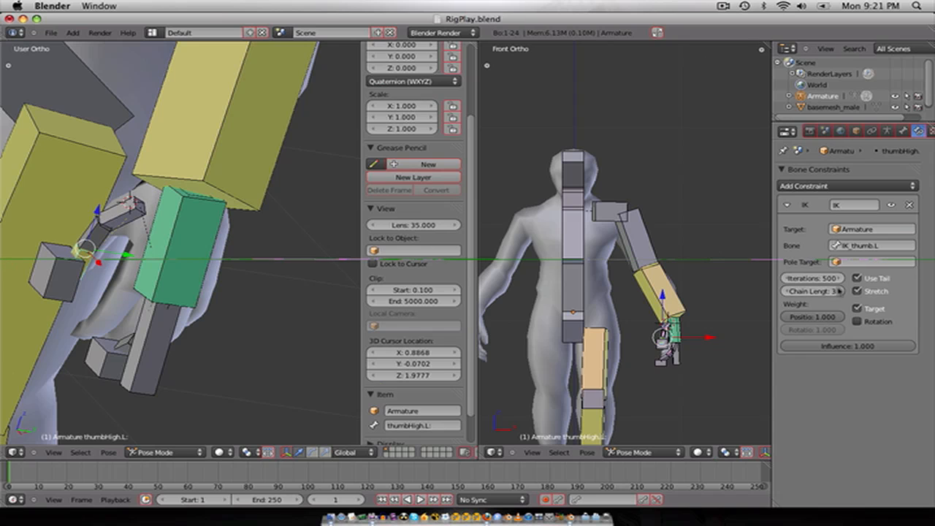
Step: Try moving the IK_thumb.L bone to test the thumb's IK chain, and cancel the move
right_click(73, 287)
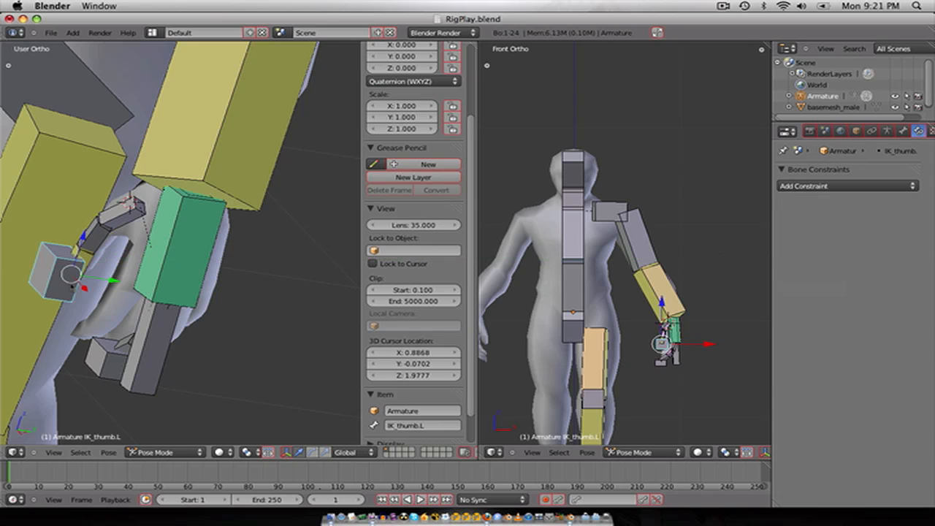
key(g)
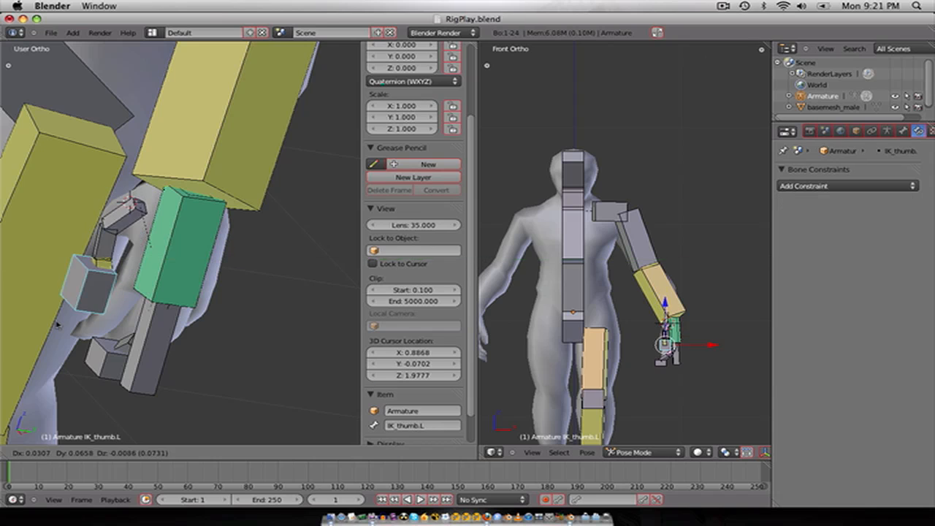
right_click(57, 324)
Step: Add an IK constraint to fingerHigh.L with IK_finger.L as its target bone and increase the constraint's chain length
middle_drag(76, 358, 143, 365)
right_click(127, 377)
right_click(126, 383)
shift+right_click(129, 366)
key(shift+i)
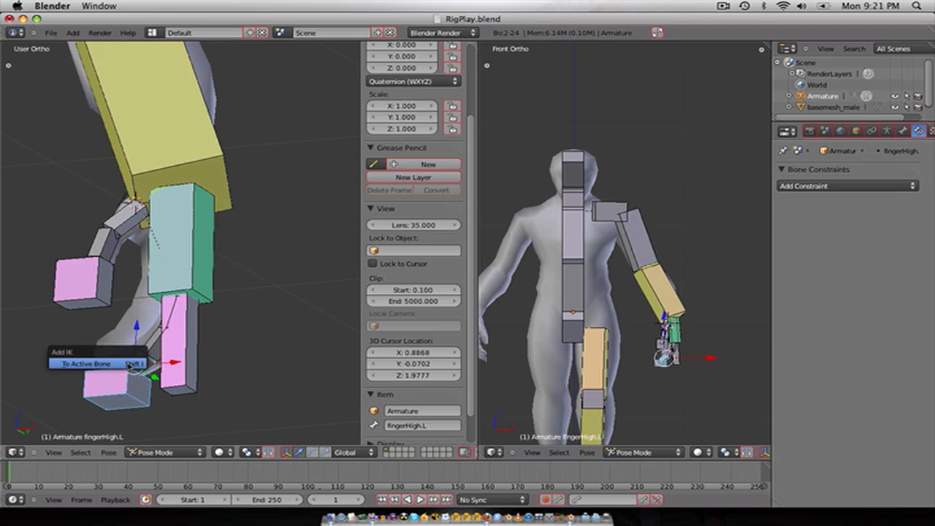
click(134, 363)
click(840, 291)
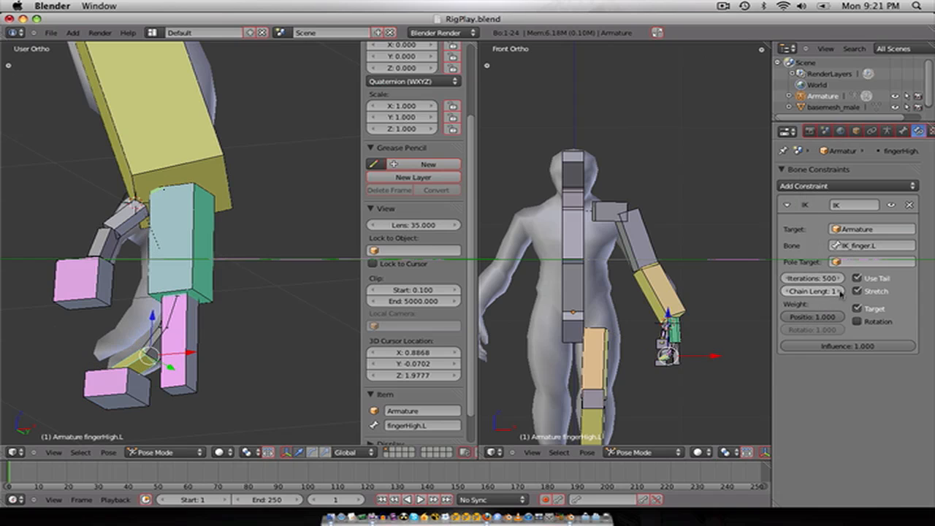
Step: Try moving the IK_finger.L bone to test the finger's IK chain, and cancel the move
right_click(100, 400)
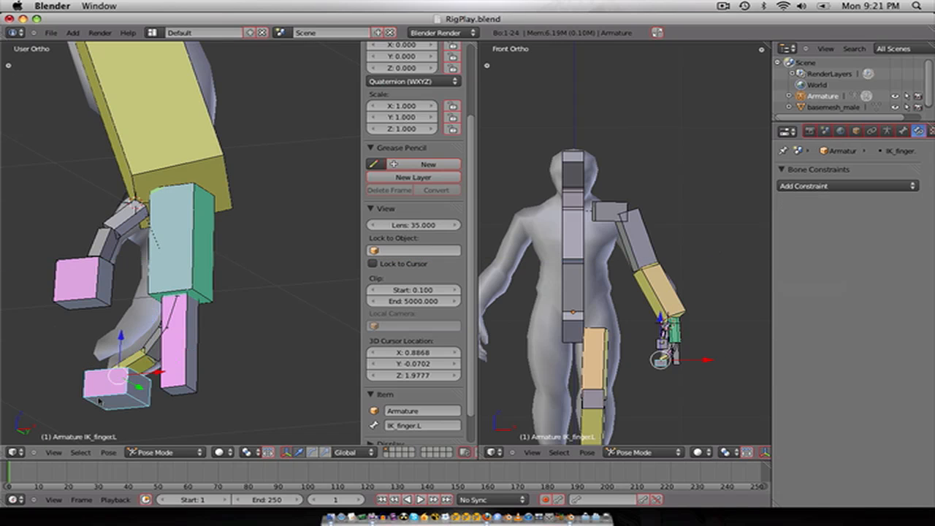
key(g)
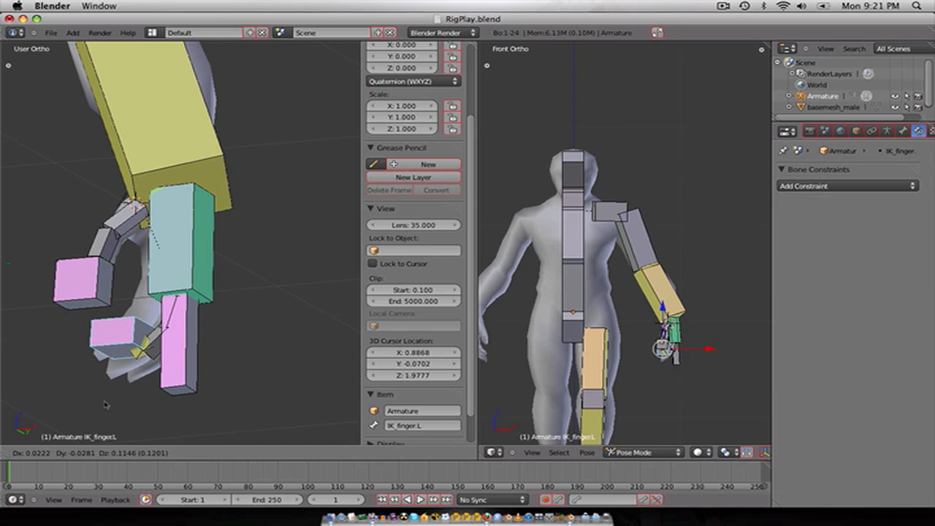
click(109, 381)
key(g)
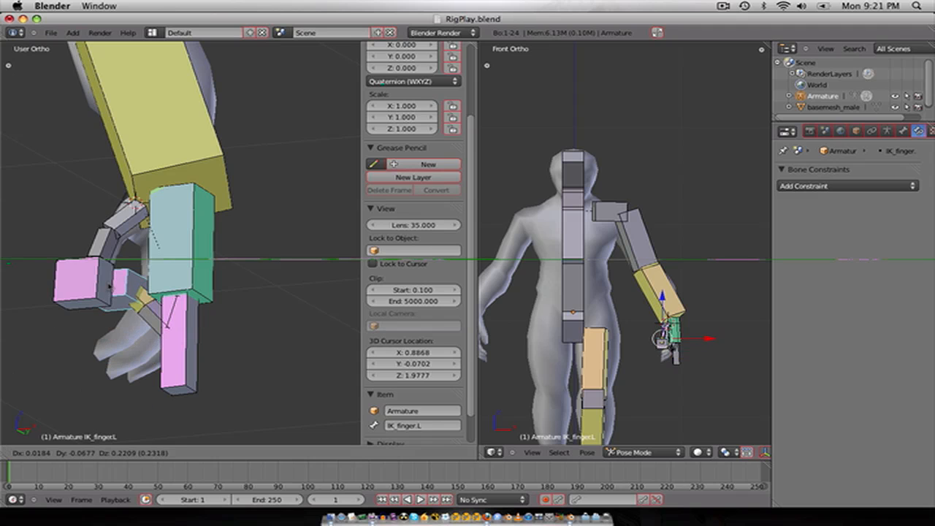
key(Escape)
Step: Set the chain length of the IK constraint on fingerHigh.L to 2 and test it with a cancelled move of IK_finger.L
right_click(138, 366)
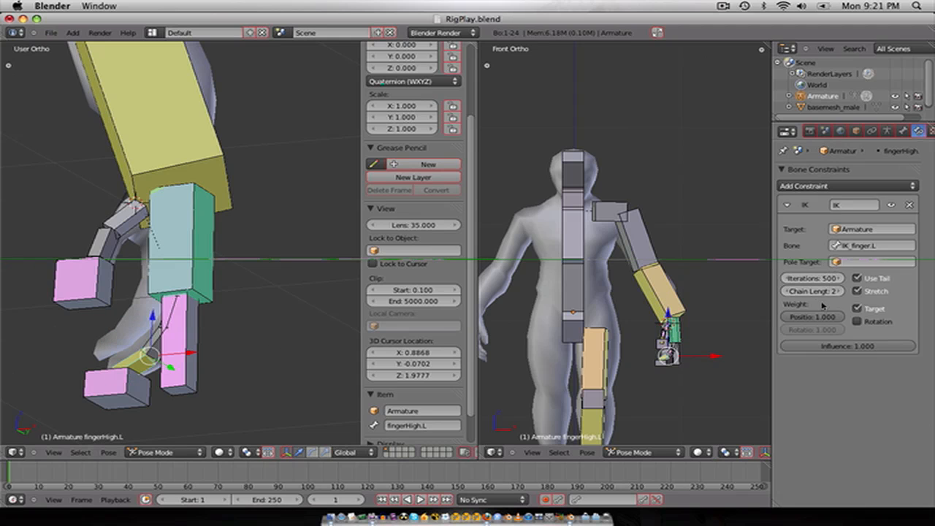
right_click(118, 398)
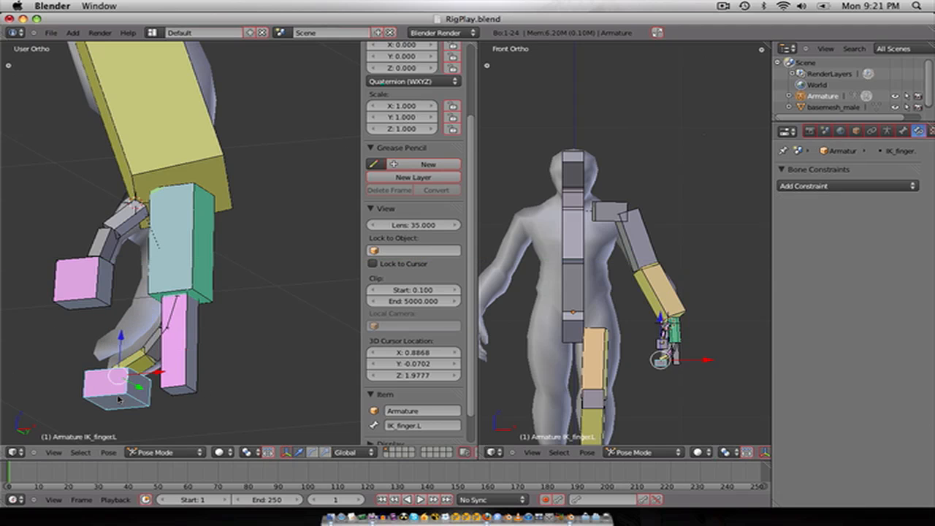
key(g)
key(Escape)
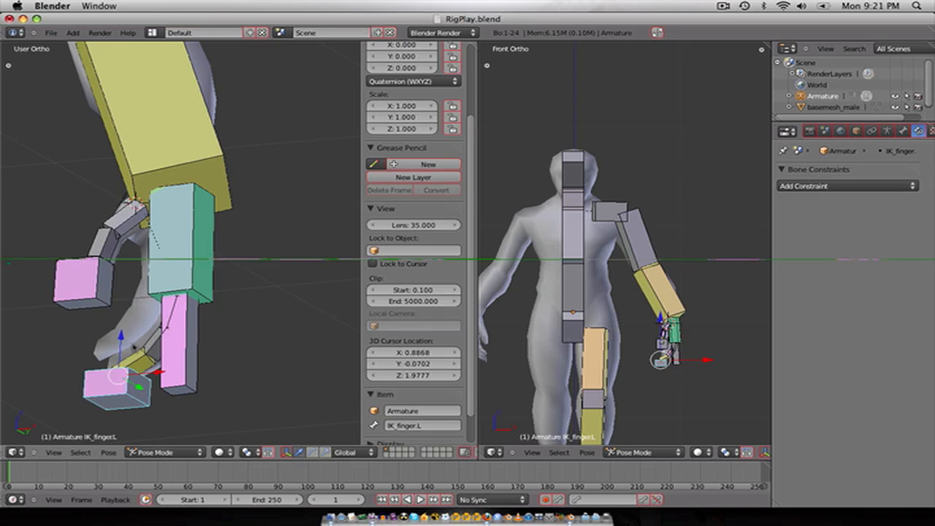
Step: In front view, switch the armature to Edit Mode and scale down the B-Bone display size of upperArm.L
scroll(214, 299, down, 3)
scroll(214, 300, down, 8)
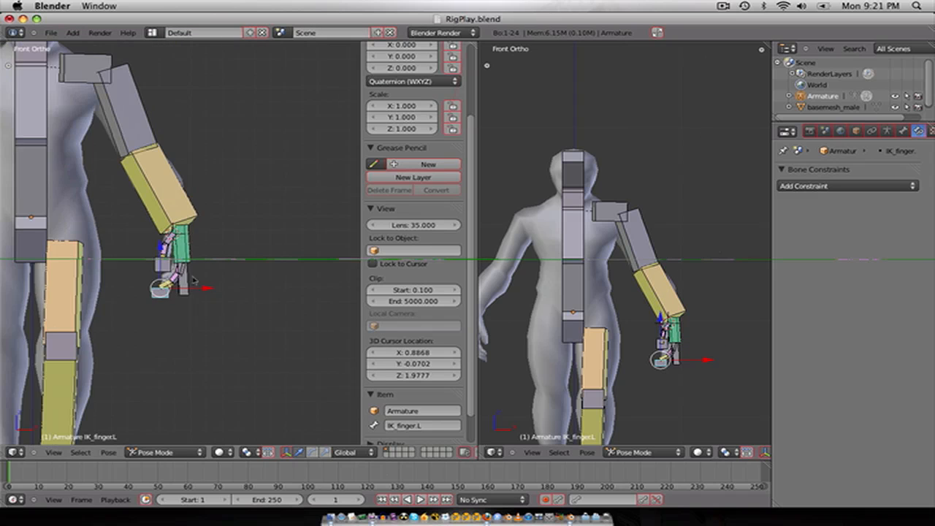
key(KP_1)
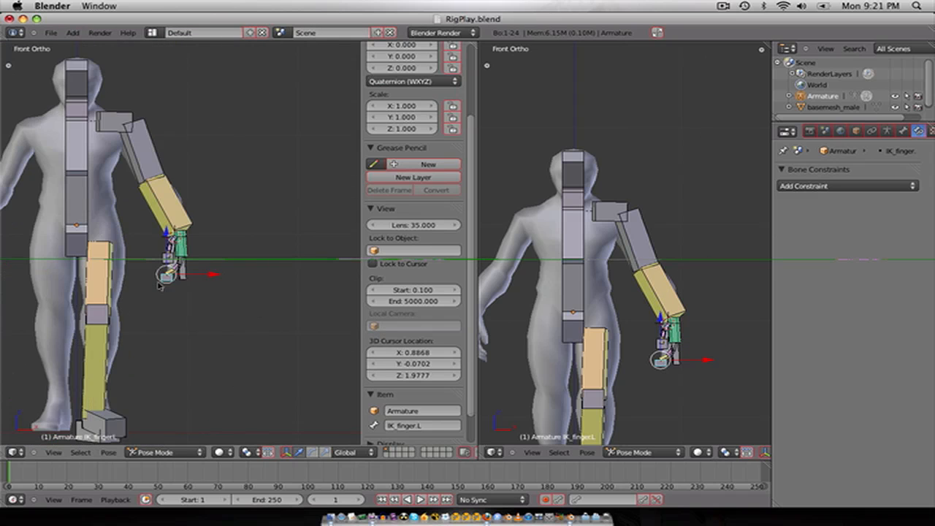
scroll(150, 227, up, 3)
right_click(291, 192)
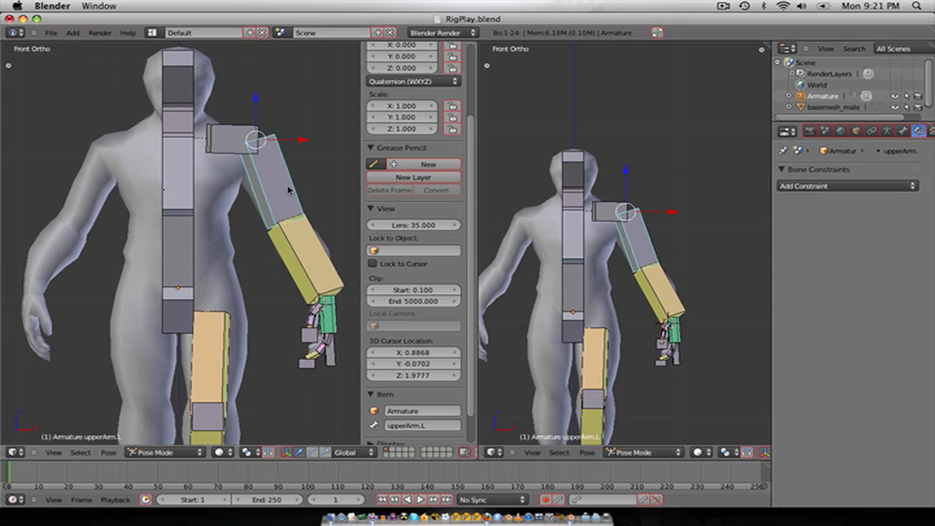
key(Tab)
key(ctrl+alt+s)
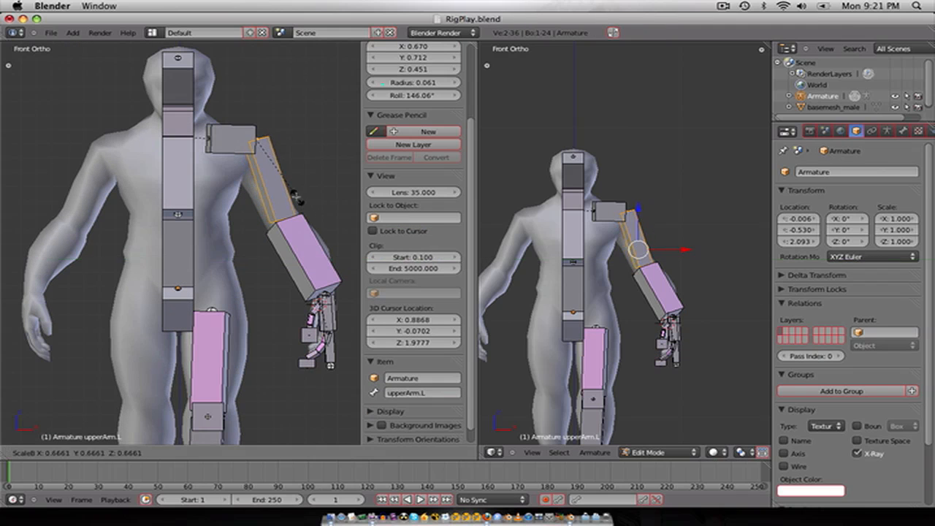
click(274, 177)
Step: Scale the B-Bone display size of lowerArm.L along global Y to about 0.1
right_click(301, 259)
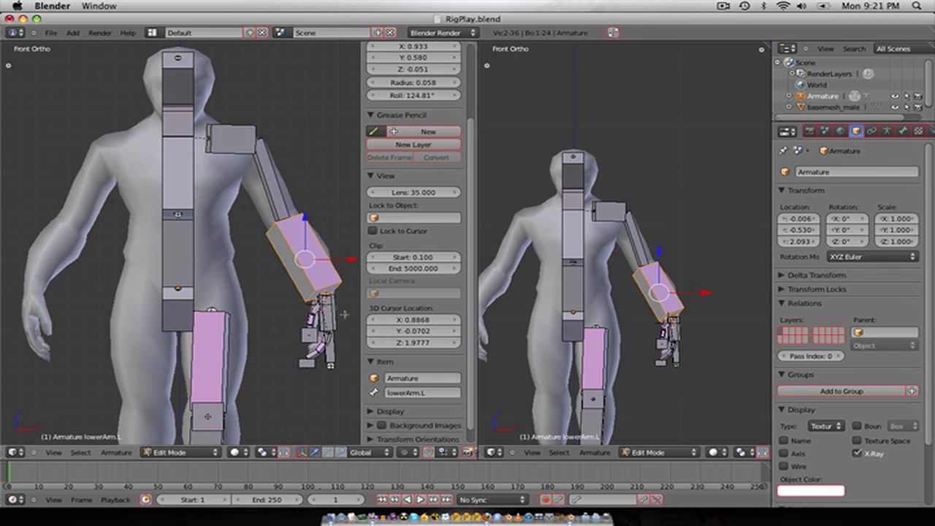
key(ctrl+alt+s)
key(x)
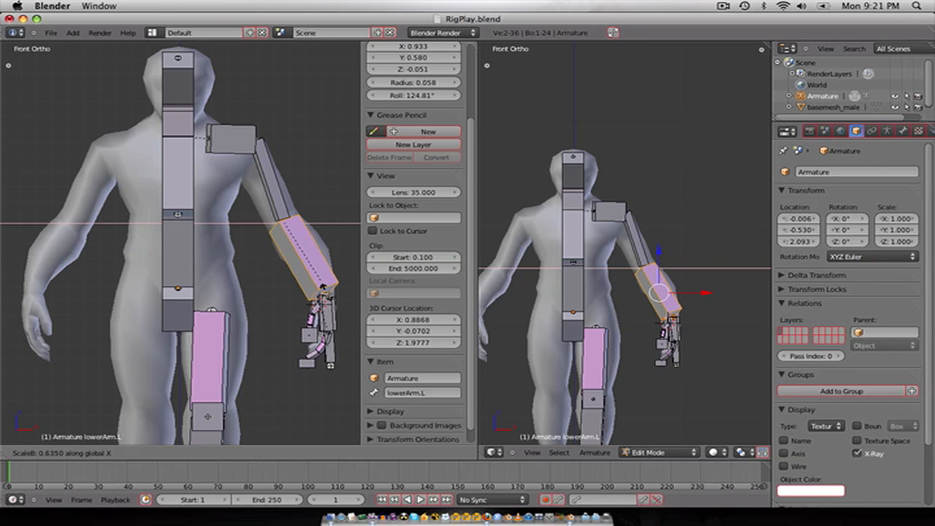
key(y)
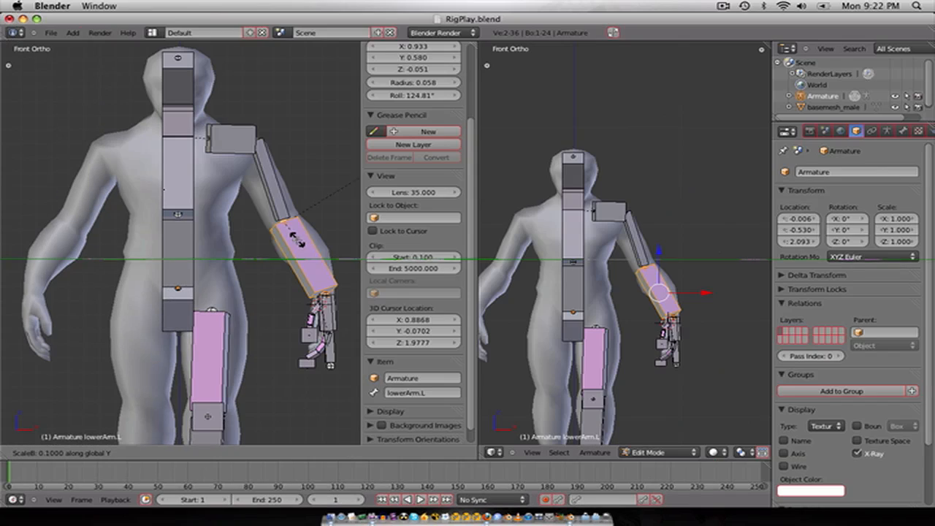
click(289, 232)
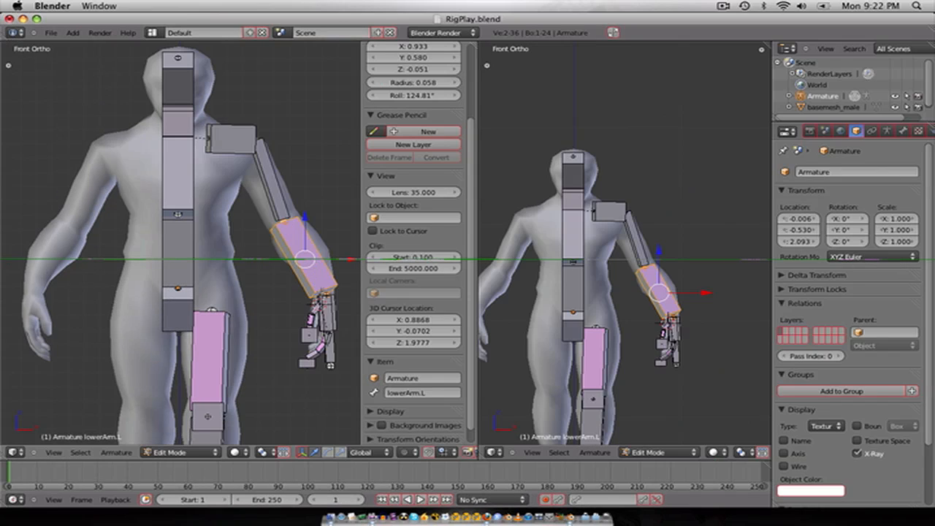
Step: Scale the B-Bone display size of lowerArm.L along global Z by about 0.27
key(ctrl+alt+s)
key(y)
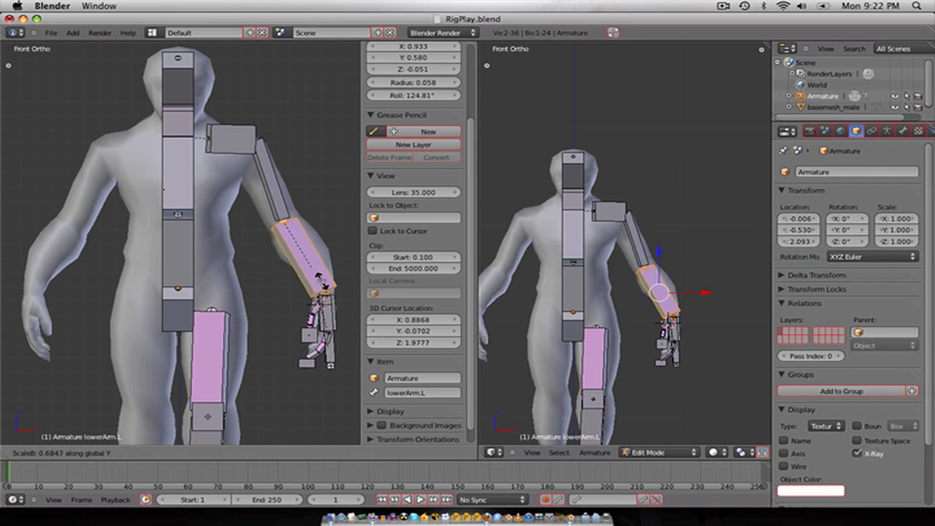
key(z)
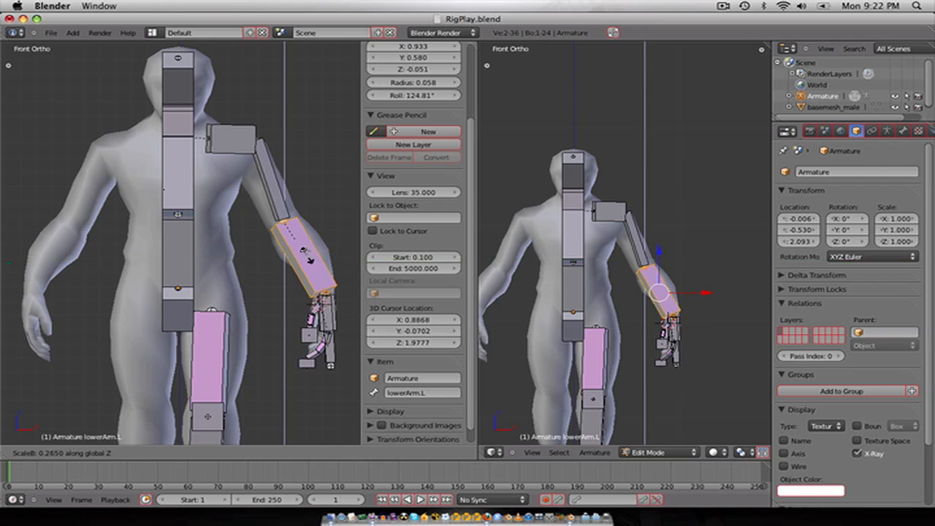
click(307, 249)
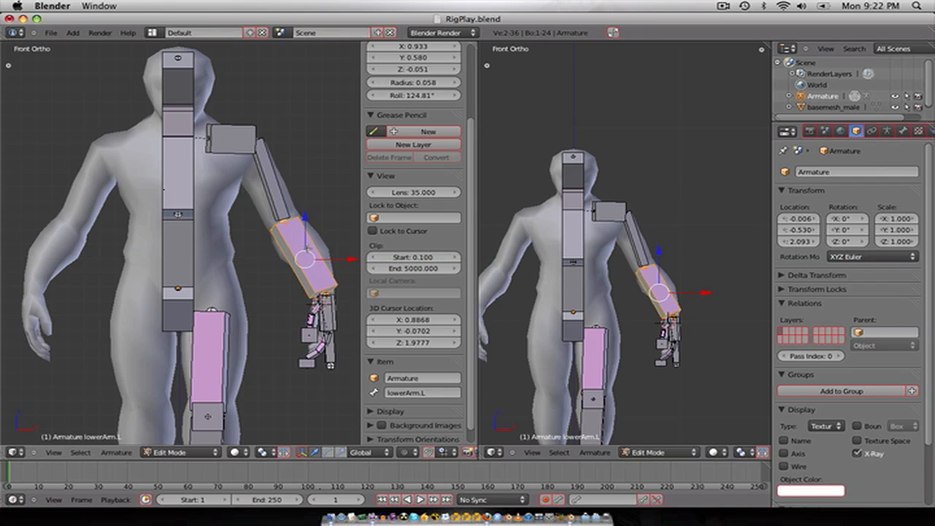
Step: Scale down the B-Bone display size of shoulder.L along global Z to about 0.8
right_click(225, 130)
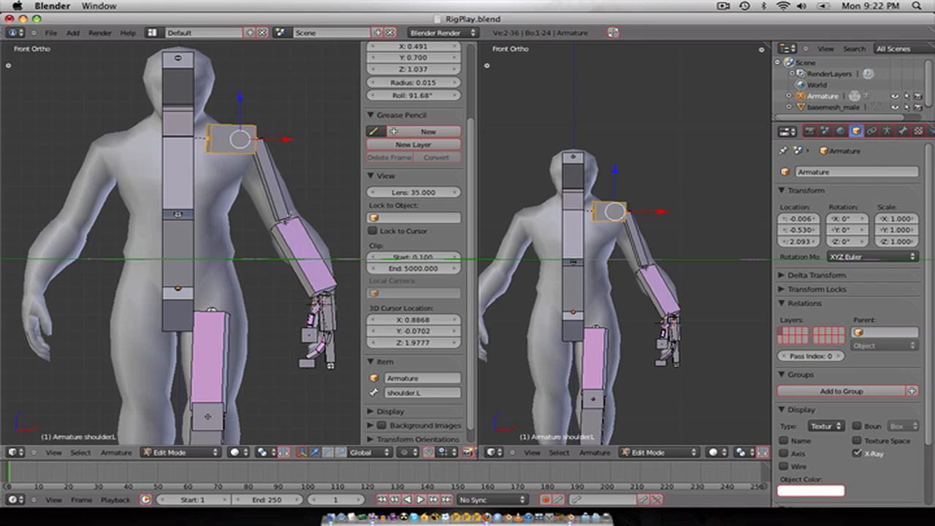
key(ctrl+alt+s)
key(z)
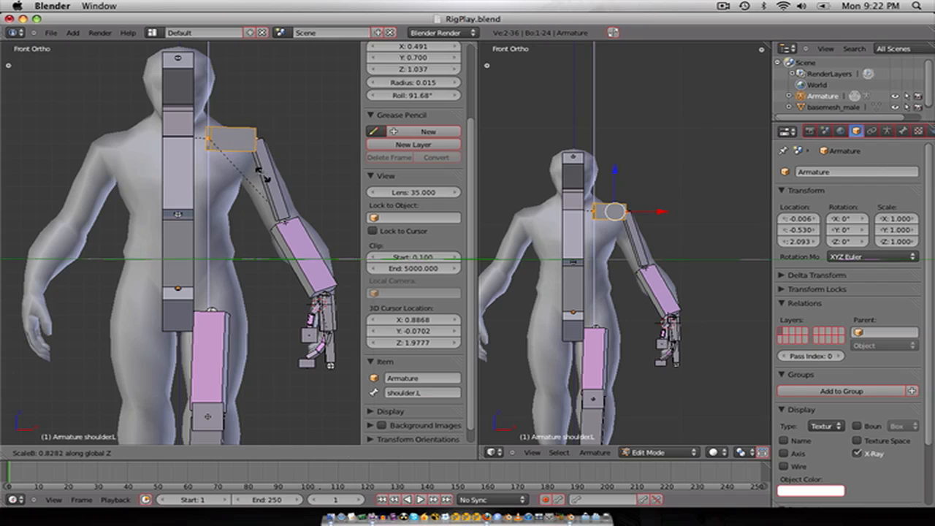
click(259, 170)
Step: Widen the chest bone's B-Bone display size along global X to span the torso, and flatten it along global Y
right_click(195, 172)
key(ctrl+alt+s)
key(z)
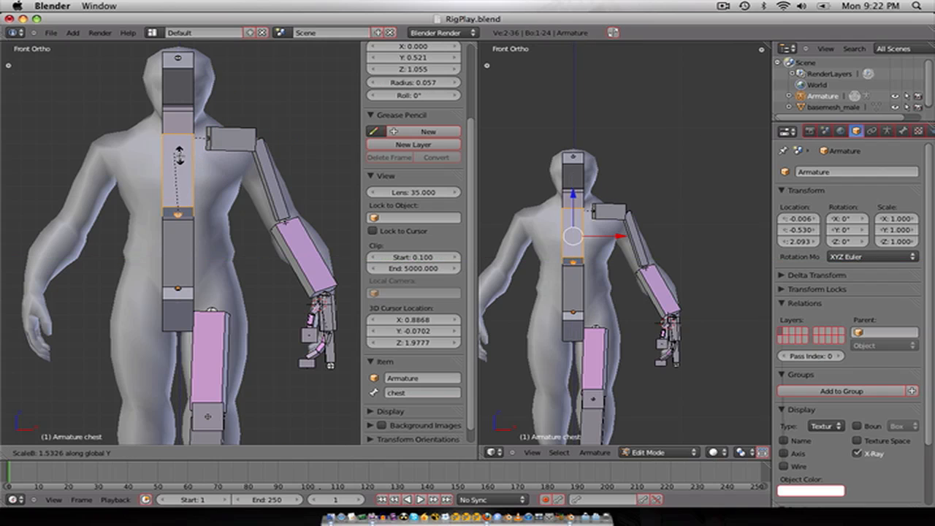
key(x)
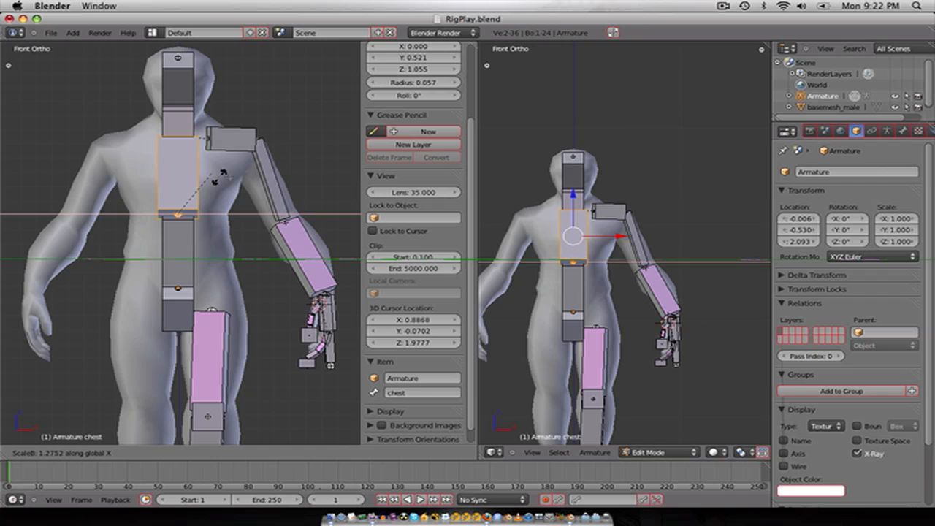
click(272, 149)
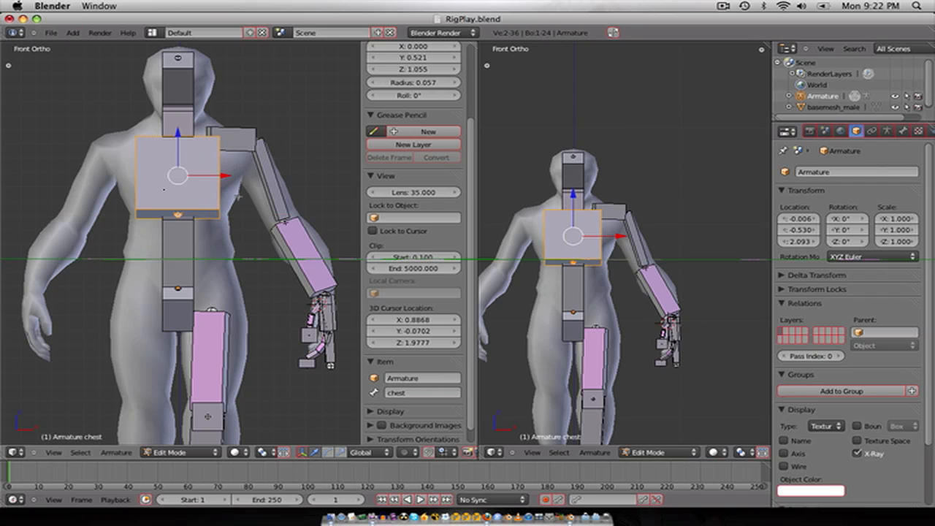
key(ctrl+alt+s)
key(y)
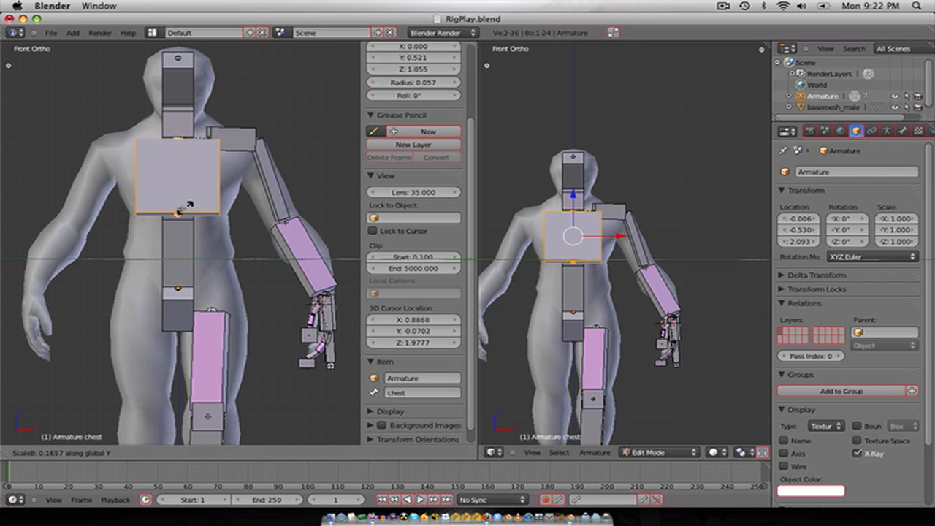
click(188, 206)
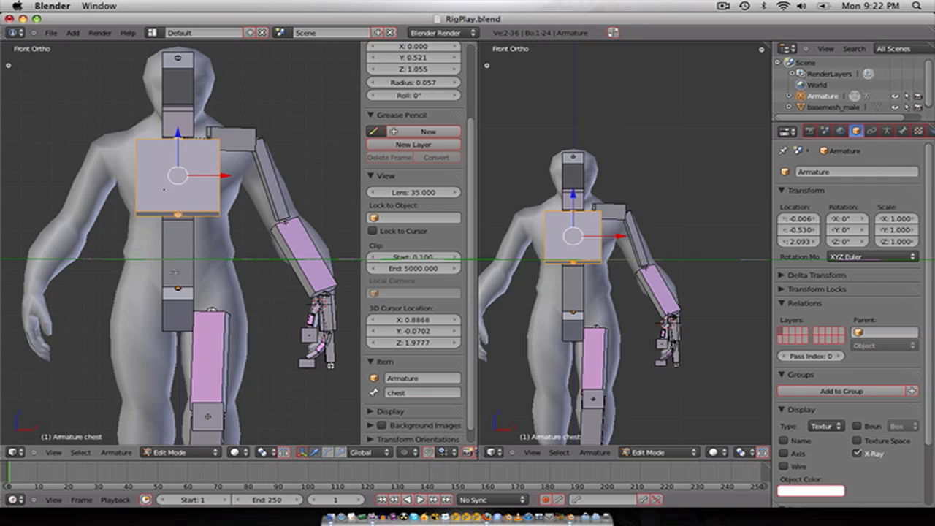
Step: Scale down the waist bone's B-Bone display size uniformly into a thin column
right_click(175, 269)
key(ctrl+alt+s)
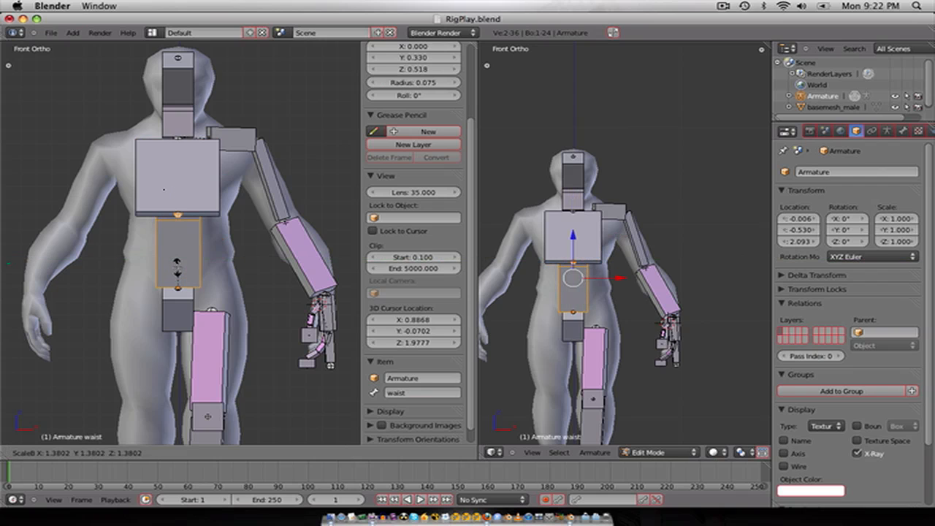
click(176, 269)
Step: Widen the hip bone's B-Bone display size sideways to about the width of the pelvis
right_click(189, 292)
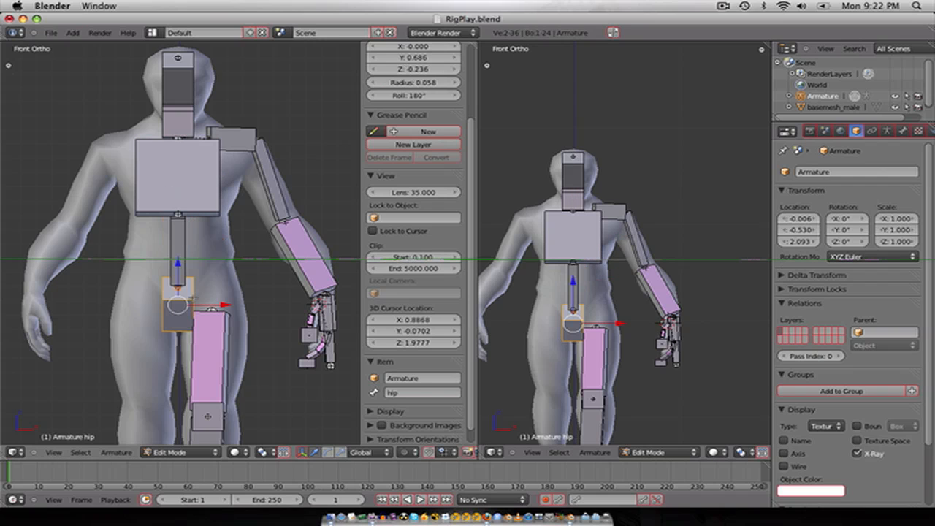
key(ctrl+alt+s)
click(164, 189)
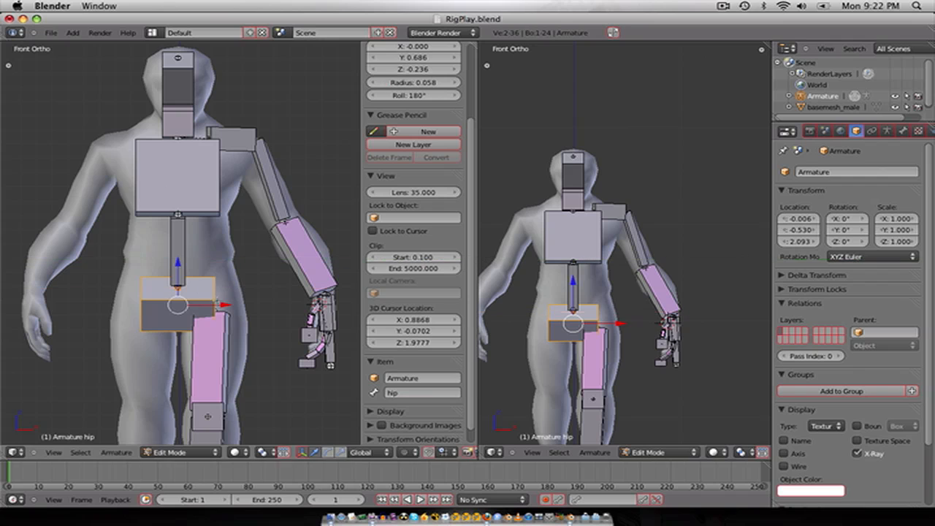
Step: Flatten the hip bone's B-Bone display size along global Y in two successive scalings, the second to about 0.04
key(ctrl+alt+s)
key(y)
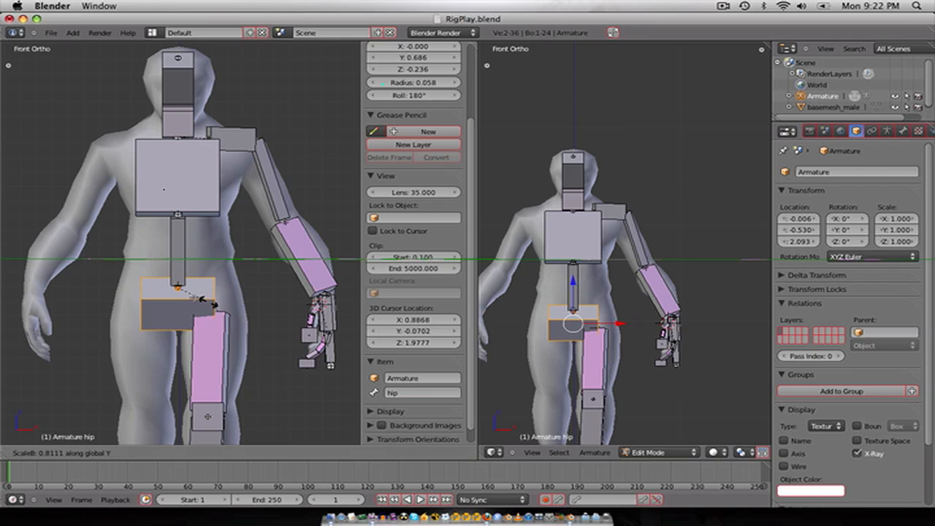
click(187, 290)
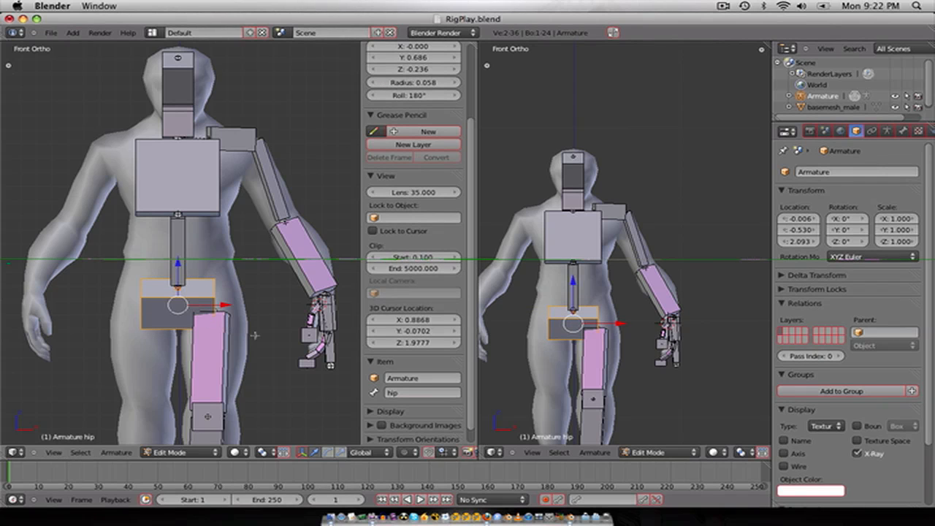
key(ctrl+alt+s)
key(y)
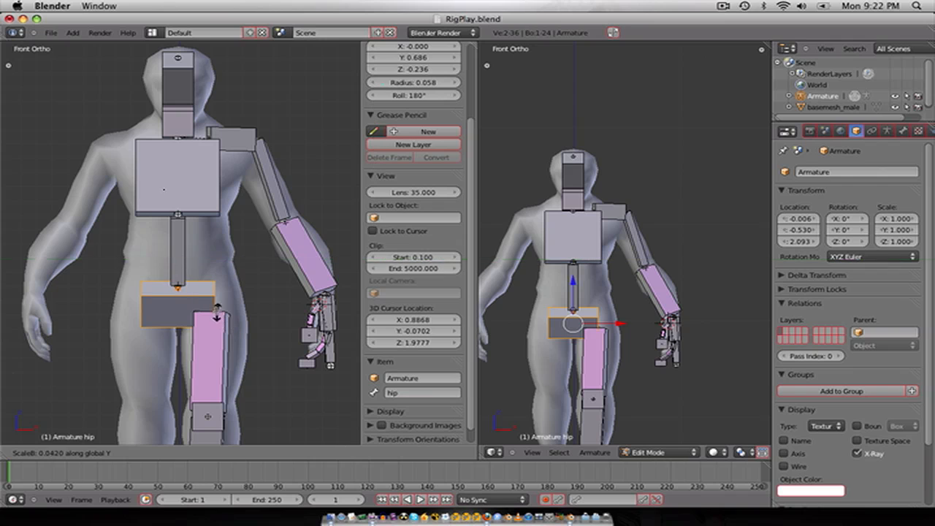
click(217, 312)
Step: Scale down the neck bone's B-Bone display size uniformly so it is narrower than the head bone
scroll(211, 292, down, 1)
right_click(177, 143)
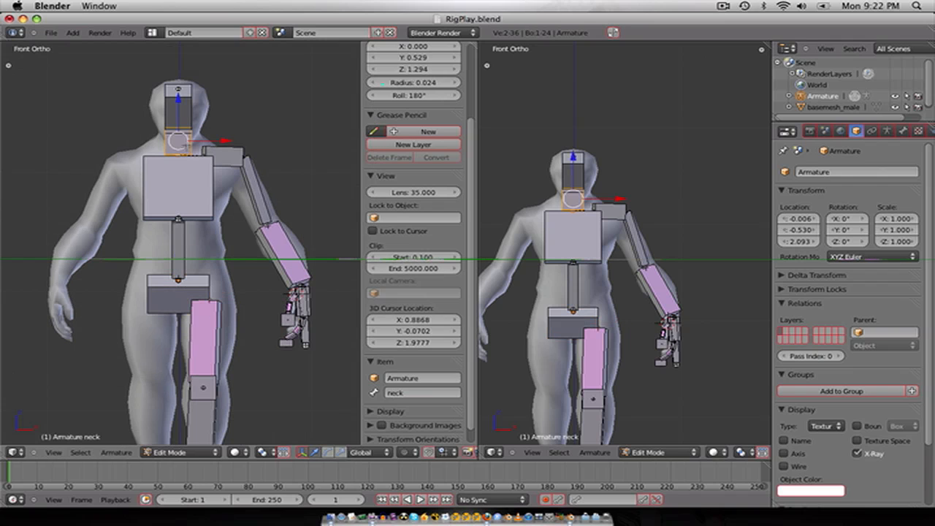
key(ctrl+alt+s)
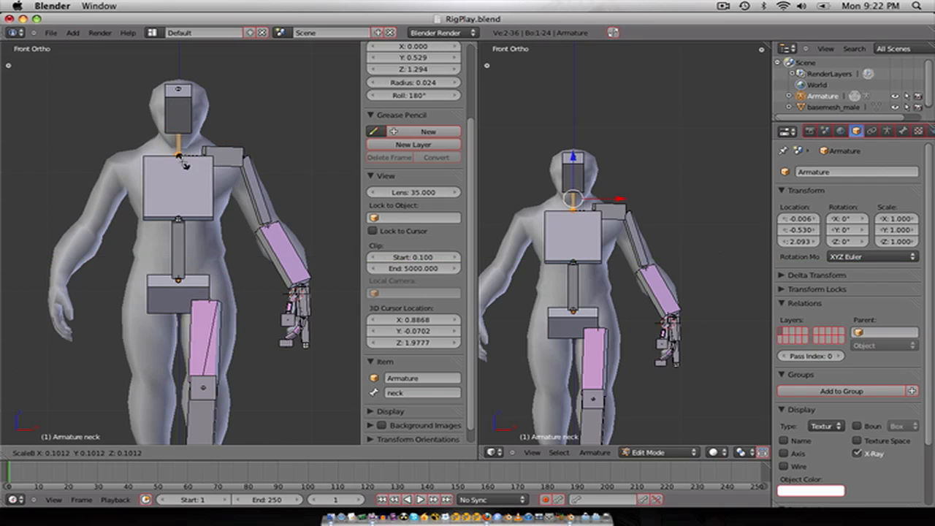
click(187, 167)
Step: Widen the head bone's B-Bone display size along global X to nearly the head's width, and reduce it along global Y
right_click(184, 129)
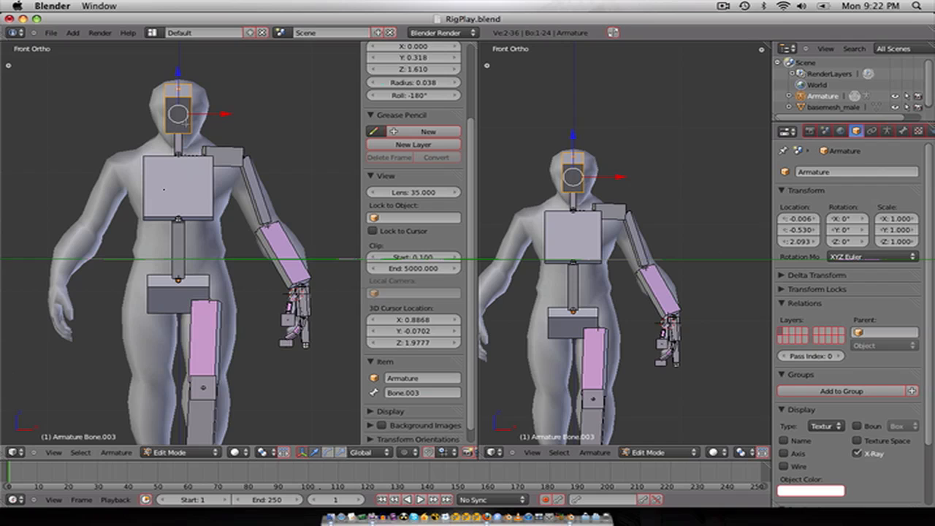
key(ctrl+alt+s)
key(x)
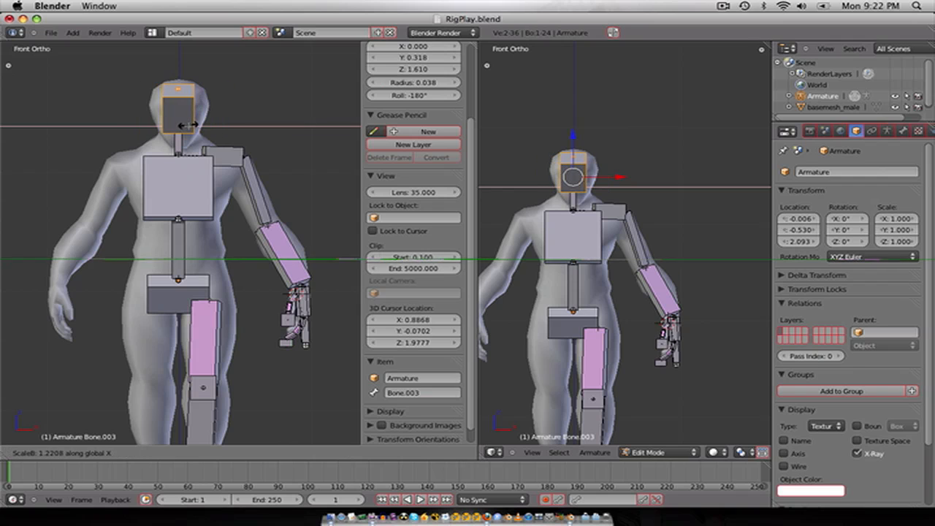
click(188, 125)
key(ctrl+alt+s)
key(y)
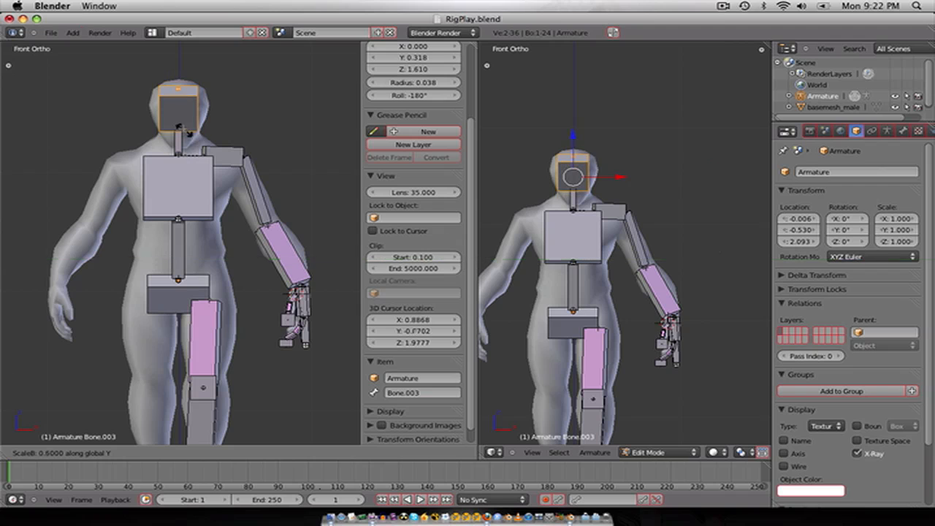
click(180, 124)
key(ctrl+alt+s)
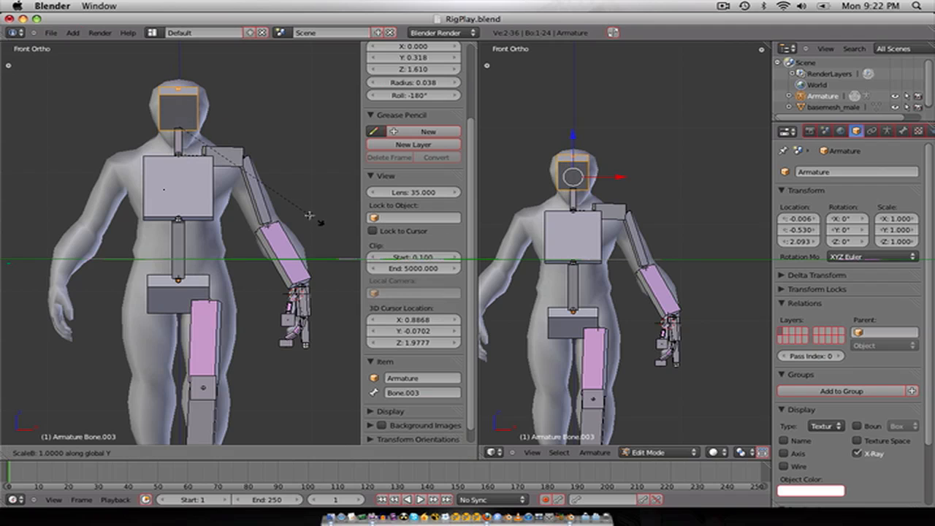
click(219, 165)
Step: Narrow the left upper leg bone's B-Bone display size to a thin column
right_click(217, 308)
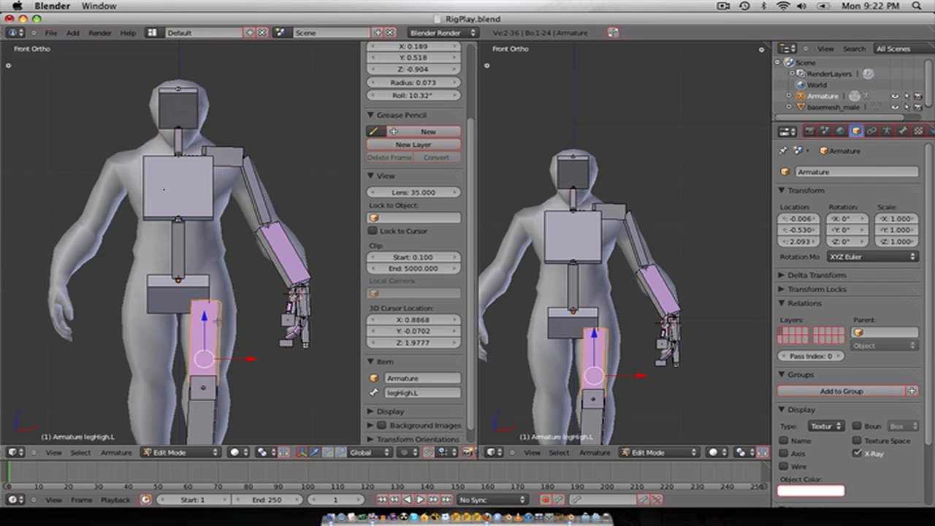
key(ctrl+alt+s)
click(259, 370)
Step: Widen the left lower leg bone's B-Bone display size slightly along global X
shift+middle_drag(263, 425, 265, 296)
right_click(217, 343)
key(ctrl+alt+s)
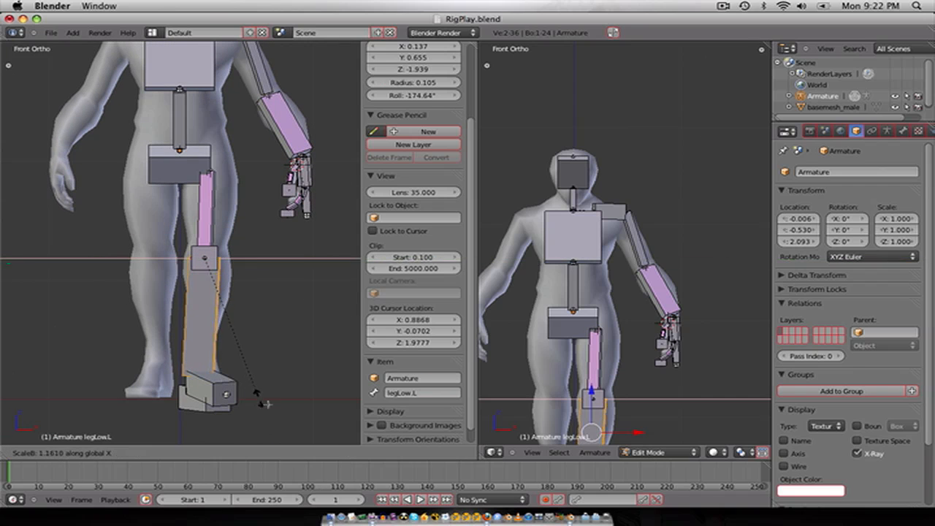
click(227, 393)
Step: Scale down the left foot bone's B-Bone display size and select the foot control bone beneath it
right_click(227, 393)
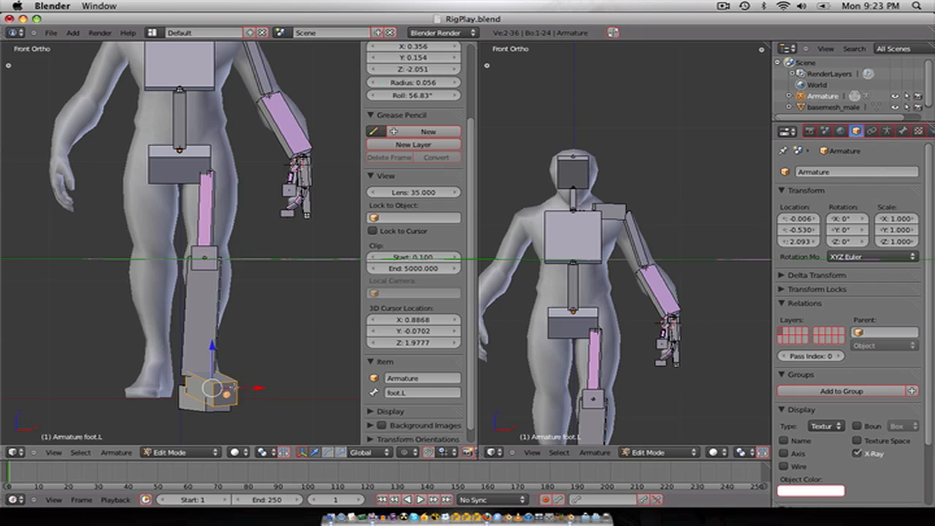
right_click(206, 400)
key(ctrl+alt+s)
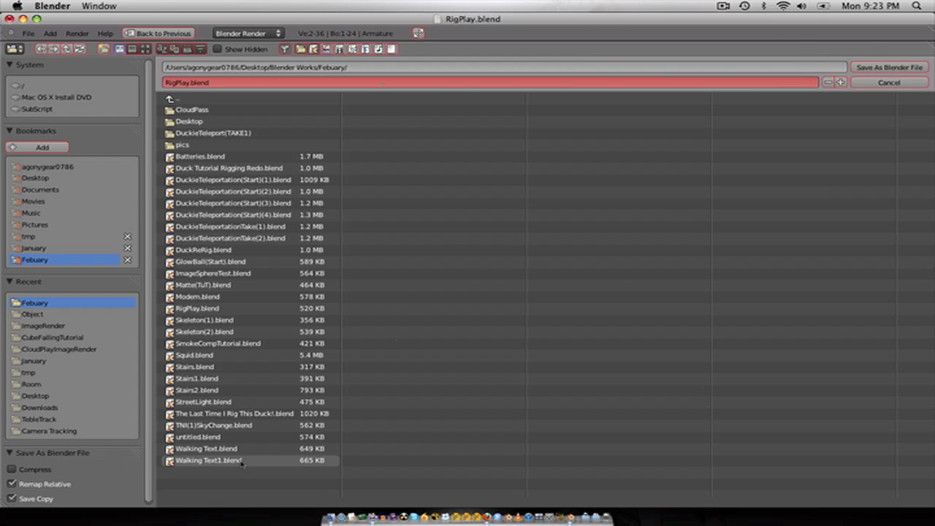
key(Escape)
key(ctrl+alt+s)
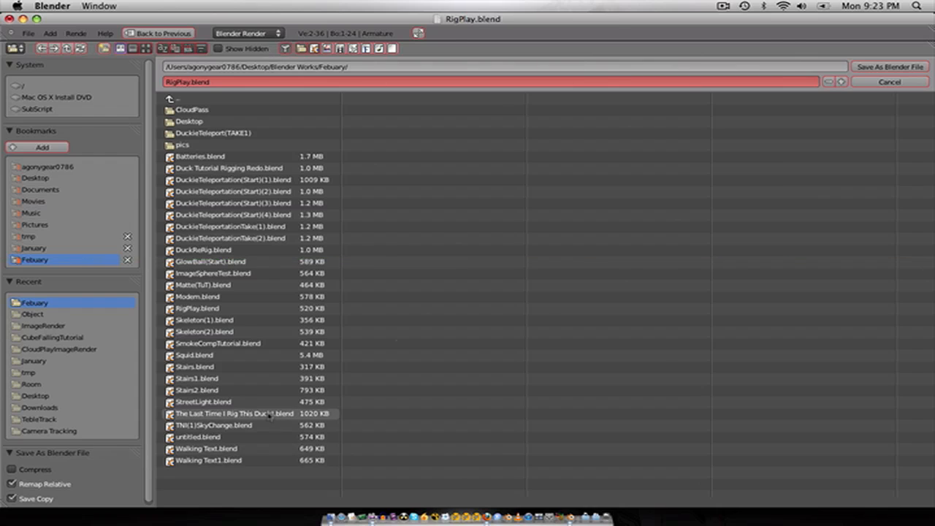
key(Escape)
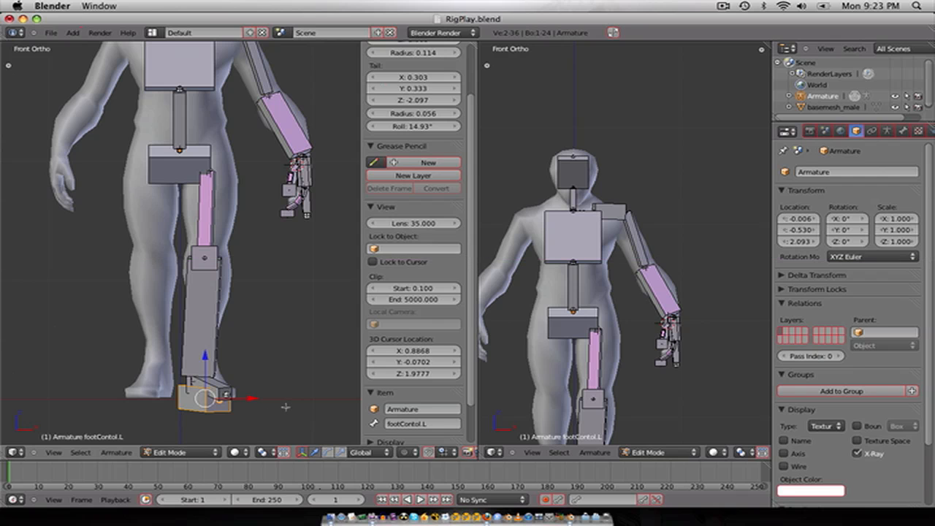
Step: Flatten the left foot control bone's B-Bone display size along global Z into a thin plate under the foot
key(ctrl+alt+s)
key(z)
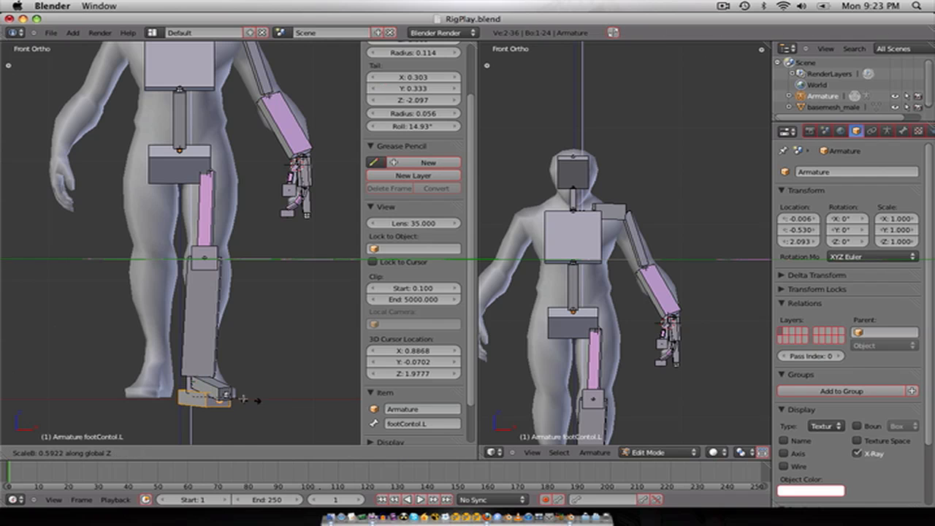
click(225, 395)
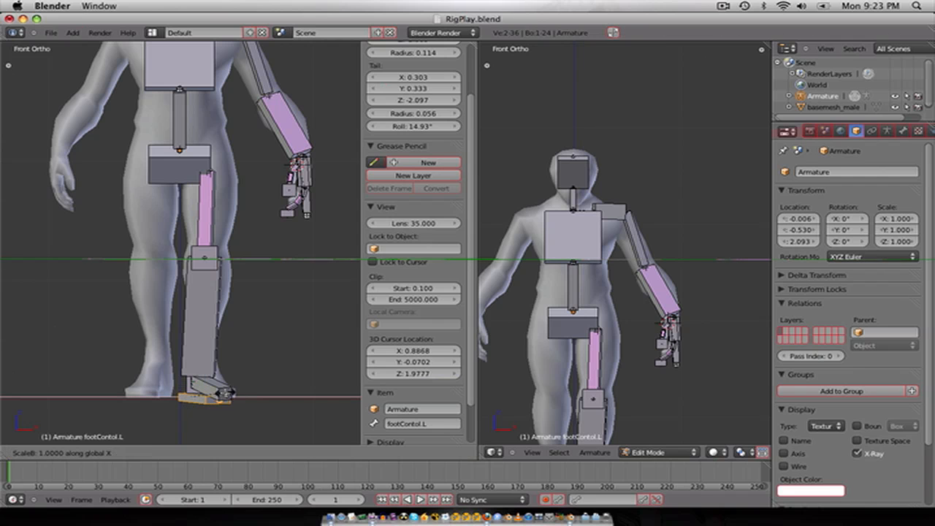
Step: Scale down the B-Bone display size of IK_foot.L behind the heel uniformly to about 0.24
middle_drag(264, 410, 167, 392)
right_click(100, 350)
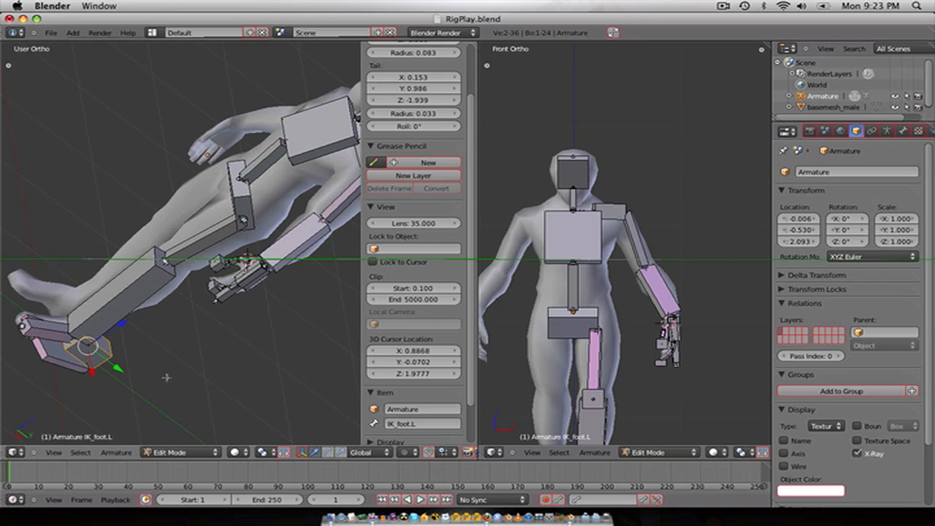
key(ctrl+alt+s)
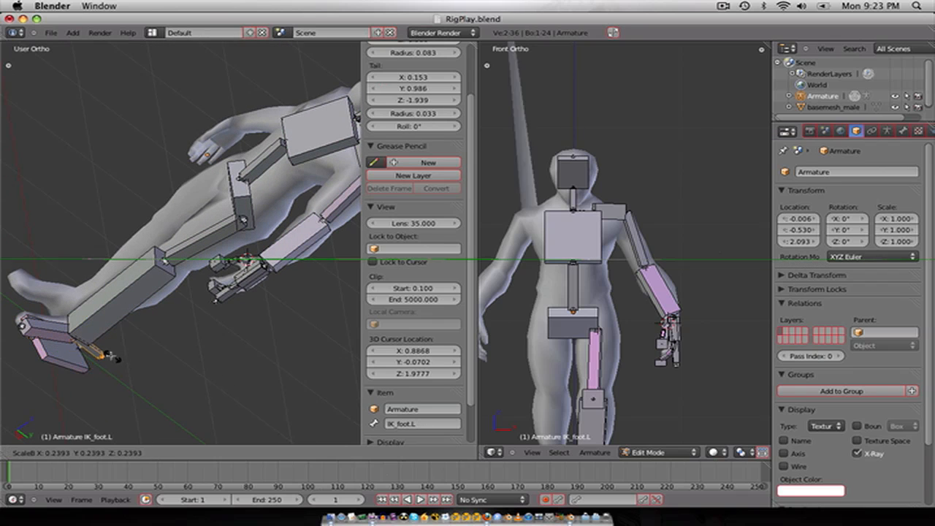
click(109, 354)
Step: Test the left leg's IK in Pose Mode by moving the foot control bone forward in side view, and cancel the move
key(Tab)
scroll(132, 367, down, 4)
middle_drag(153, 401, 154, 406)
key(KP_1)
key(KP_3)
scroll(149, 425, up, 6)
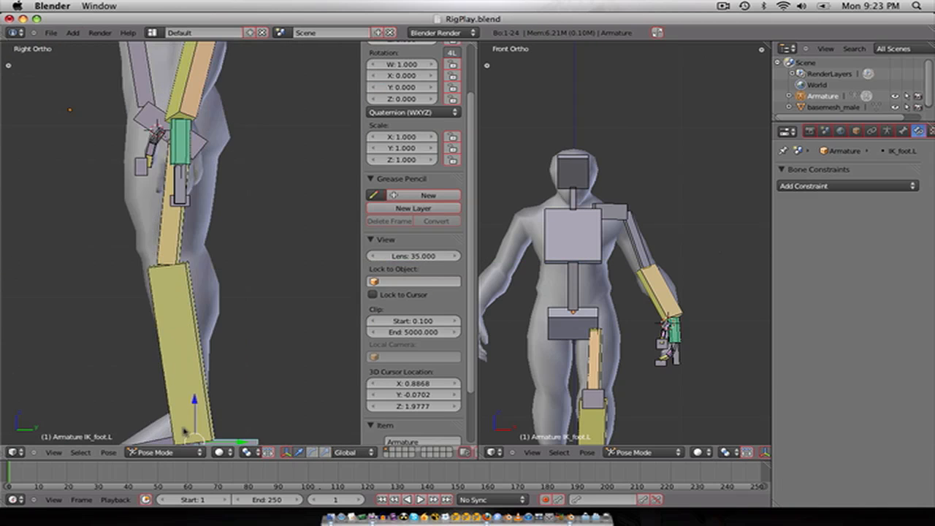
scroll(196, 416, down, 3)
right_click(199, 374)
key(g)
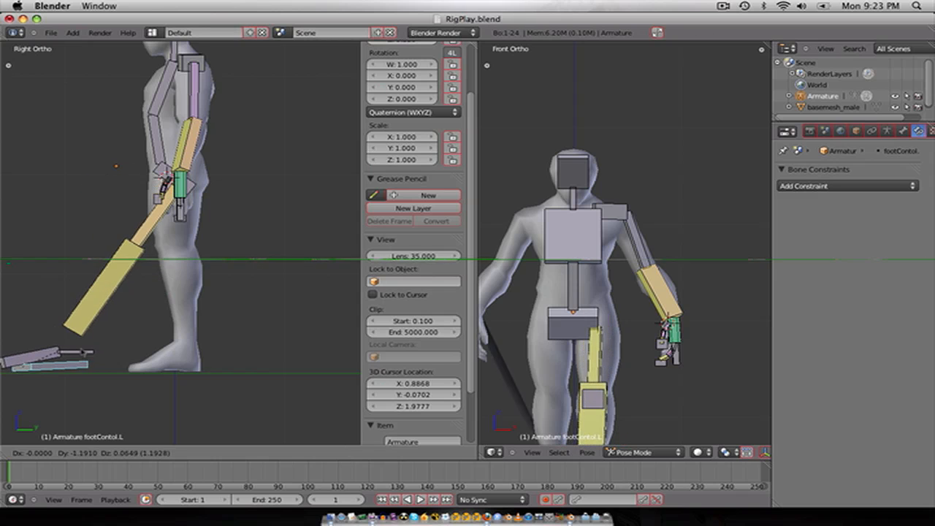
right_click(202, 352)
Step: Test the rig's response by moving the hip bone around in front view
middle_drag(143, 291, 184, 251)
key(KP_1)
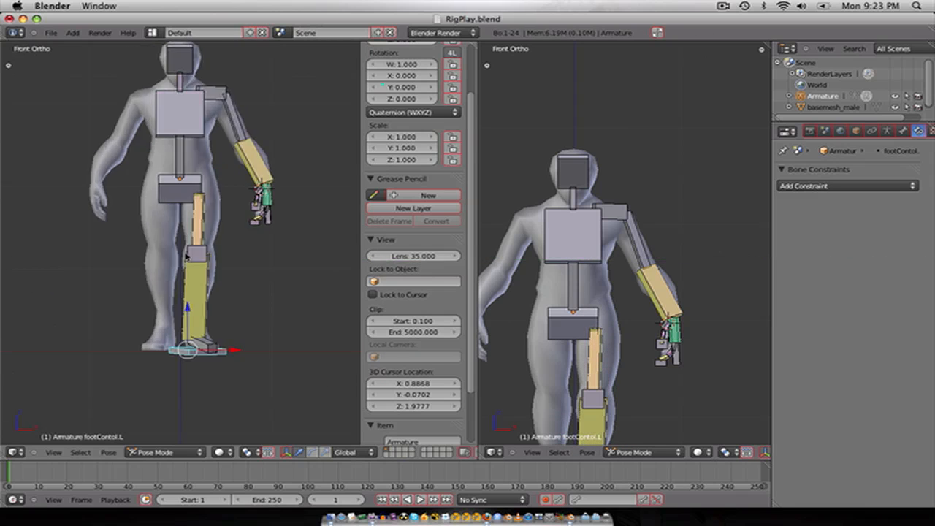
right_click(183, 185)
key(g)
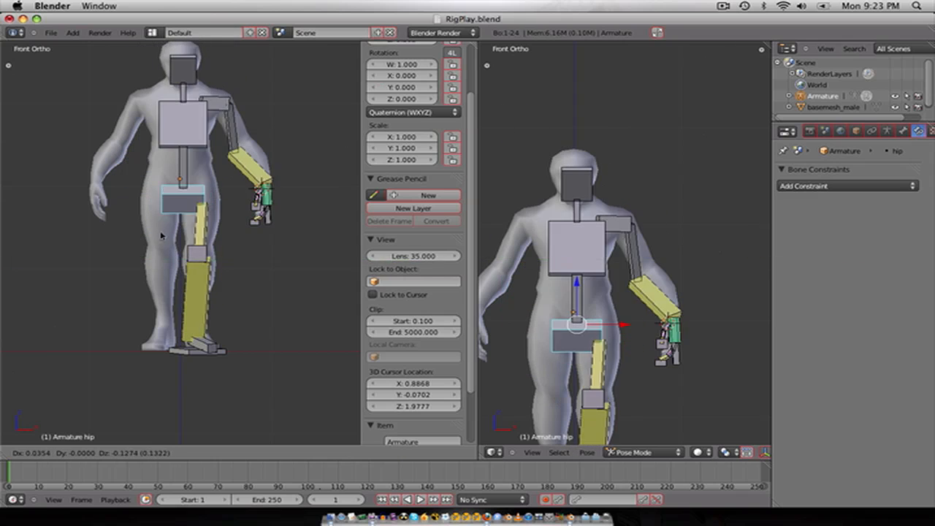
click(178, 246)
Step: Parent the left thumb and finger IK control bones to hand.L.000 in Edit Mode, keeping their offset, and return to Pose Mode
mouse_move(179, 245)
middle_down()
mouse_move(197, 252)
mouse_move(172, 260)
middle_up()
scroll(172, 260, up, 5)
scroll(192, 233, up, 5)
shift+middle_drag(212, 231, 166, 302)
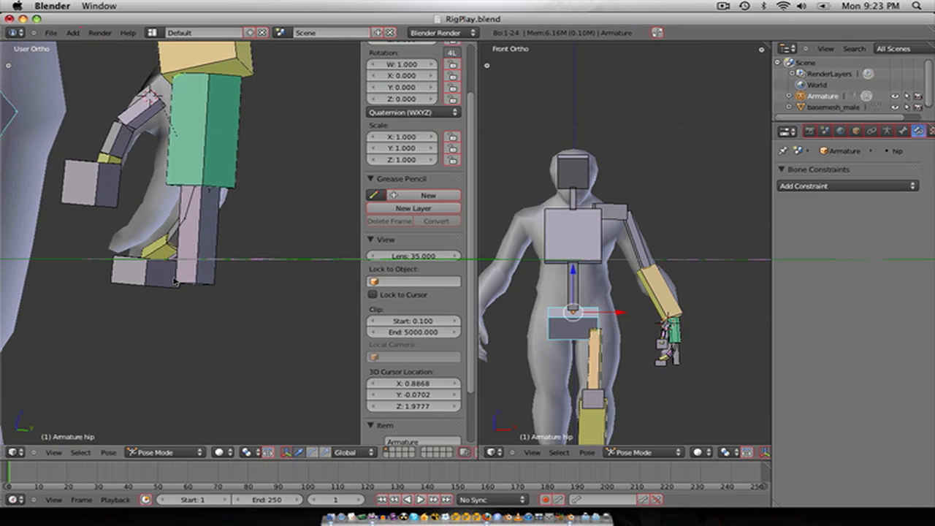
right_click(184, 243)
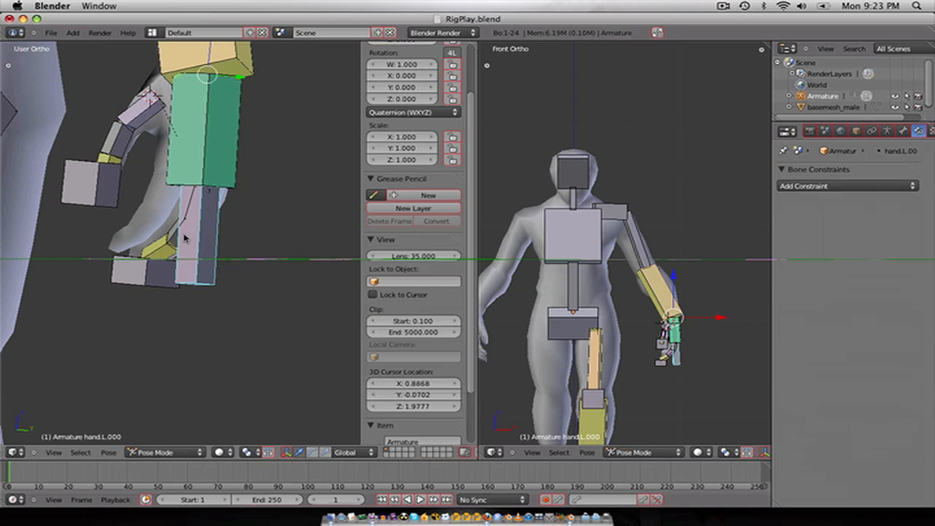
key(Tab)
key(ctrl+Tab)
key(Tab)
right_click(70, 203)
shift+right_click(109, 264)
shift+right_click(209, 259)
key(ctrl+p)
click(209, 379)
key(ctrl+Tab)
Step: Test the new parenting by moving the left hand bone, and cancel the move
scroll(215, 267, down, 3)
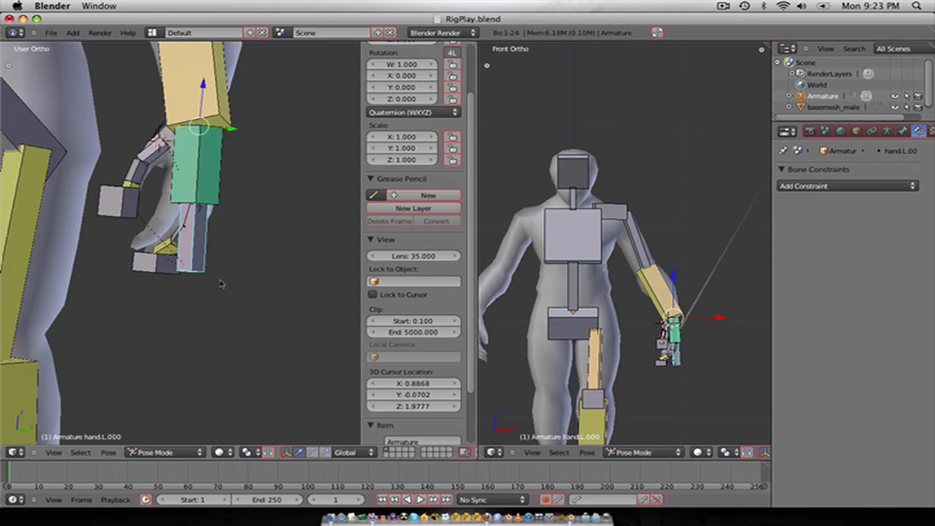
key(g)
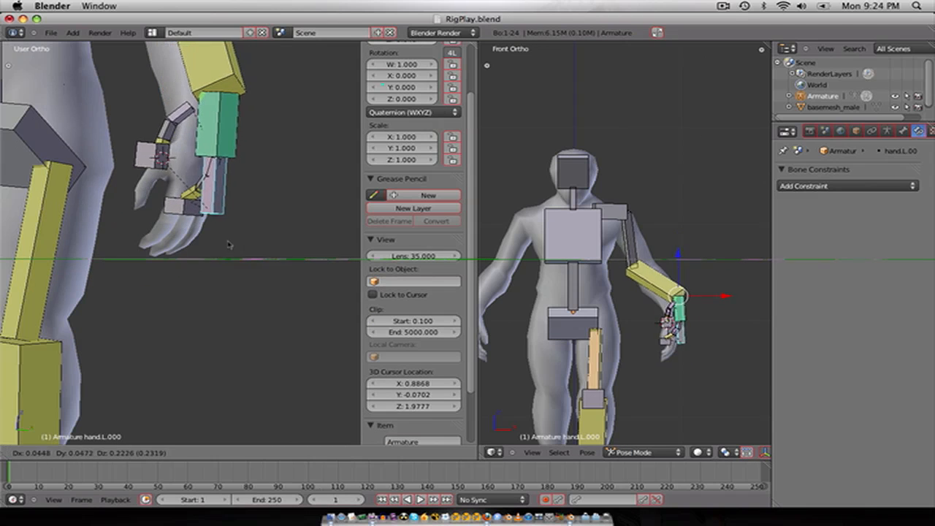
right_click(221, 247)
Step: Test the fingers' behaviour by rotating the left hand bone freely with trackball rotation, and clear its rotation
key(r)
key(r)
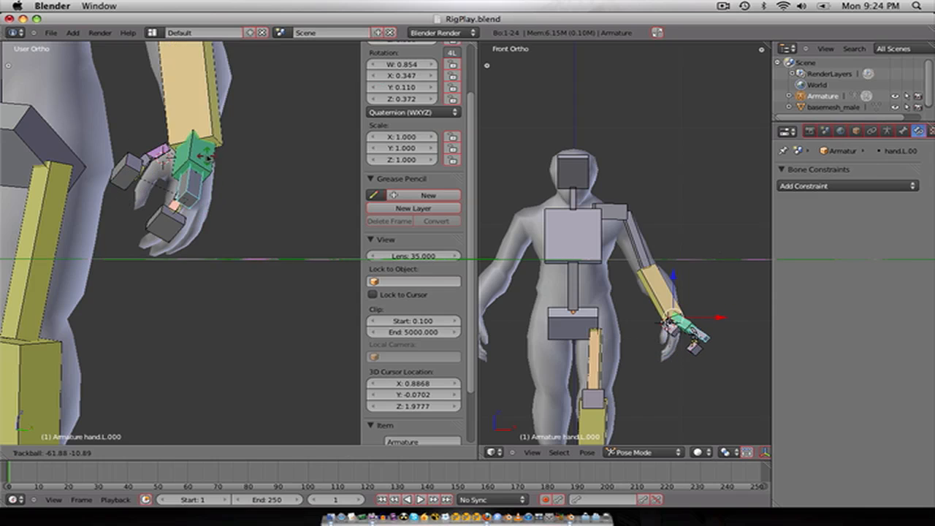
click(211, 155)
key(r)
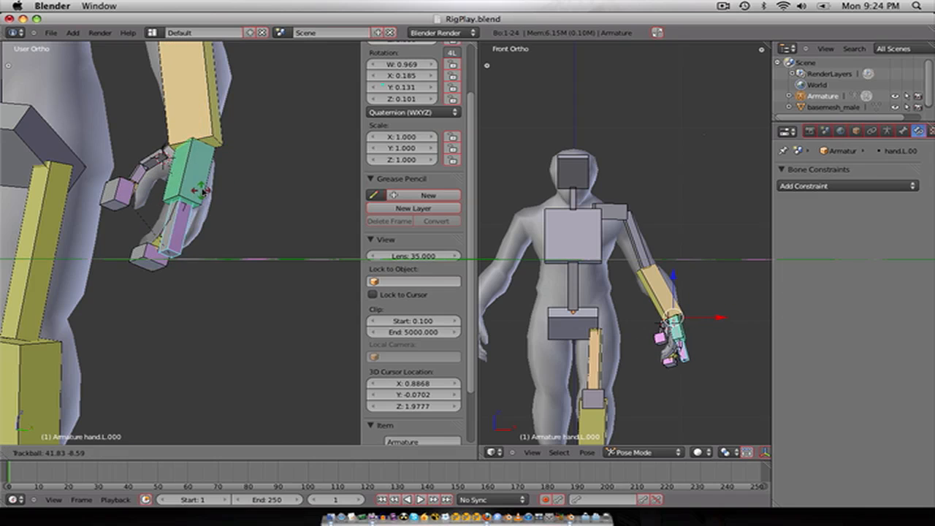
right_click(203, 230)
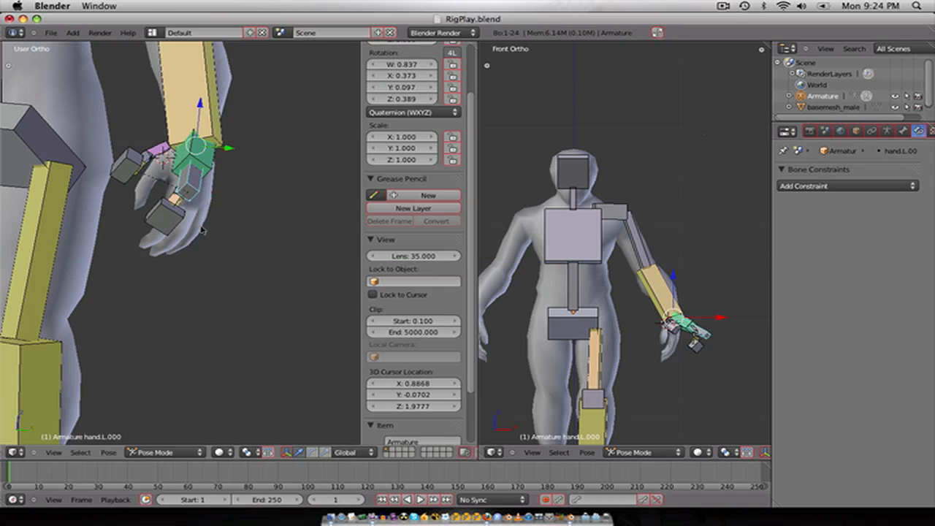
key(alt+r)
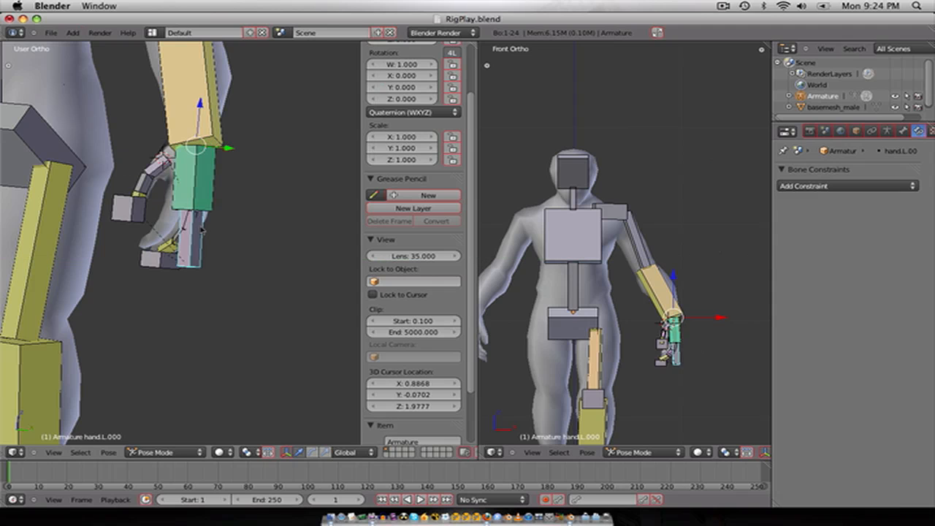
key(a)
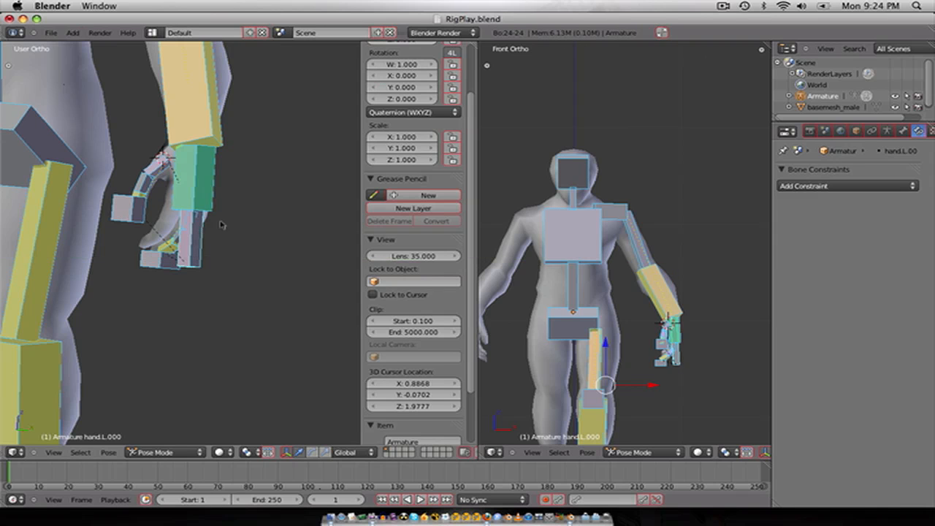
click(723, 6)
click(95, 206)
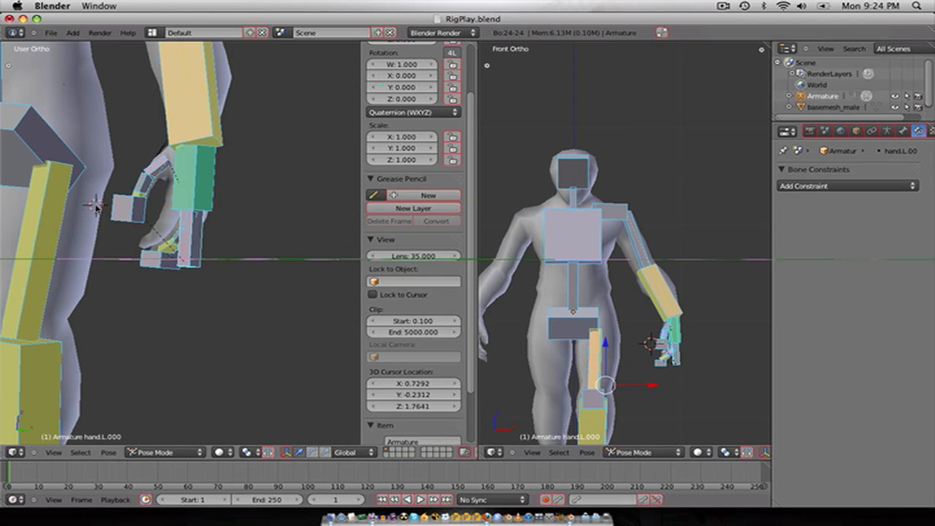
scroll(101, 213, down, 5)
key(KP_1)
scroll(103, 217, down, 2)
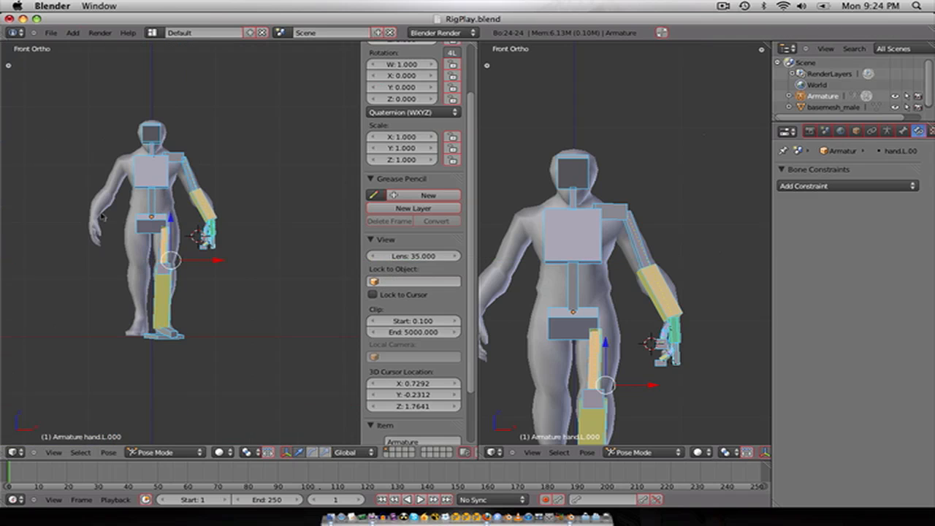
scroll(104, 217, up, 3)
key(z)
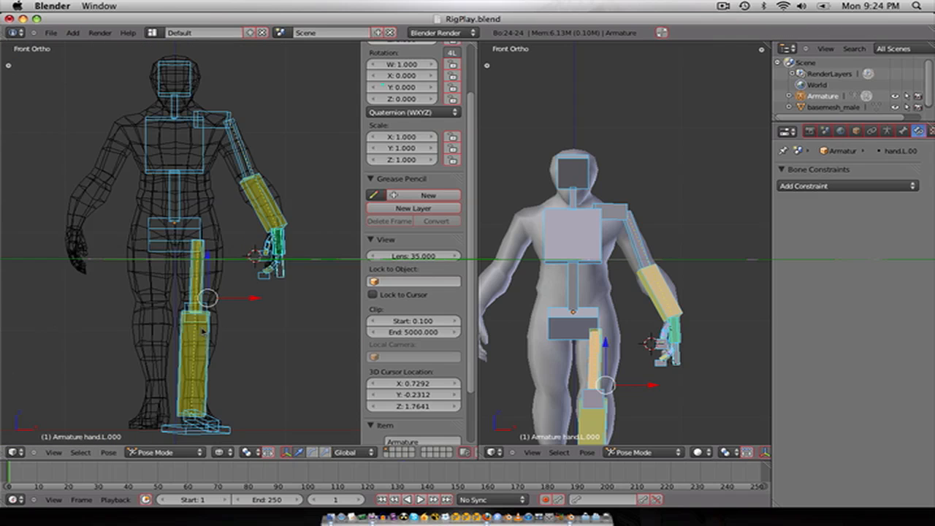
key(z)
Step: In Edit Mode, select the left leg, arm, hand and shoulder bones, and replace that selection with the waist bone
key(Tab)
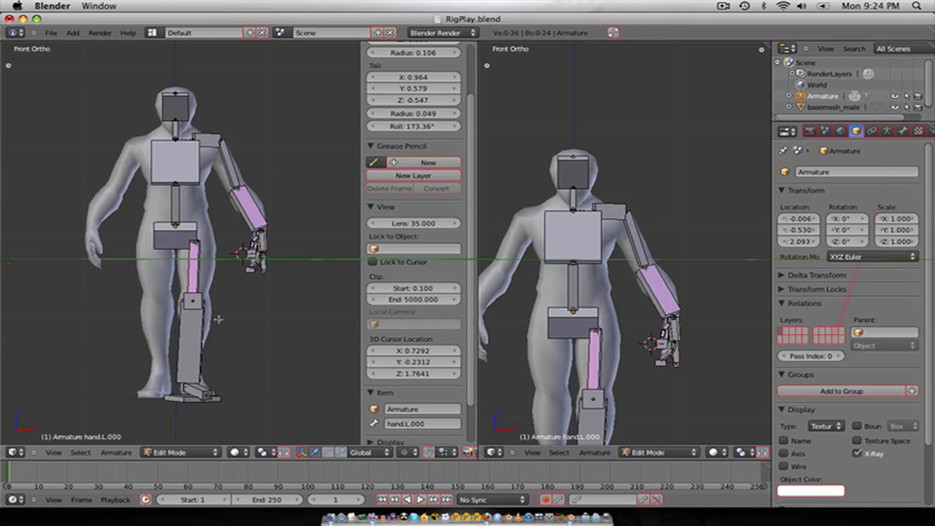
key(b)
drag(237, 436, 186, 256)
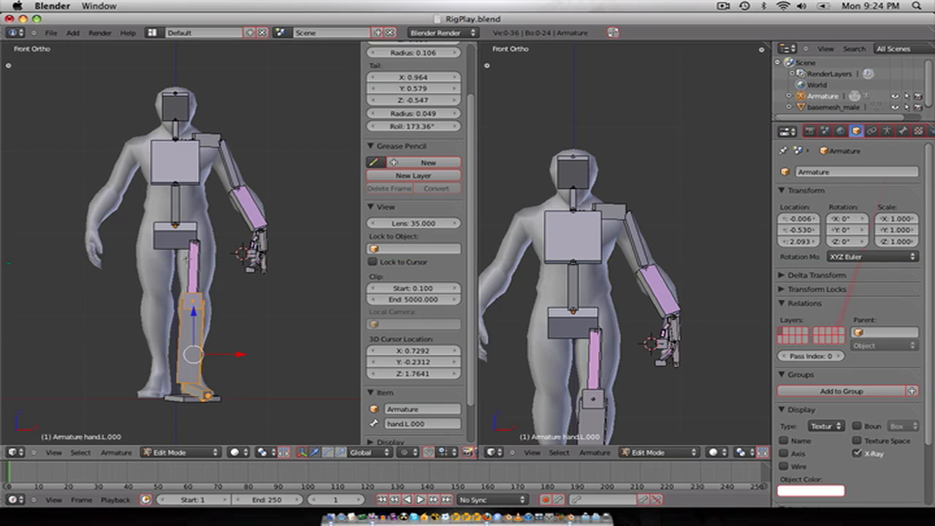
shift+right_click(191, 263)
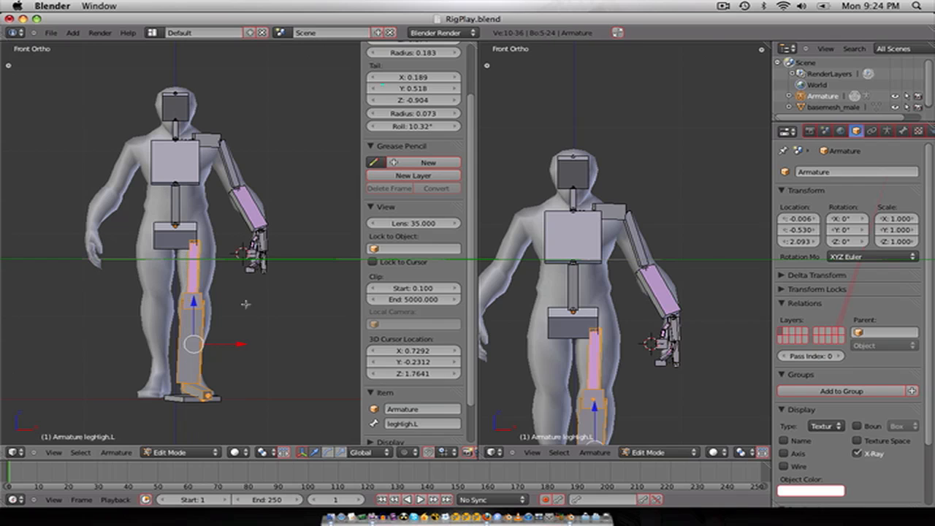
key(b)
drag(279, 319, 203, 95)
shift+right_click(210, 135)
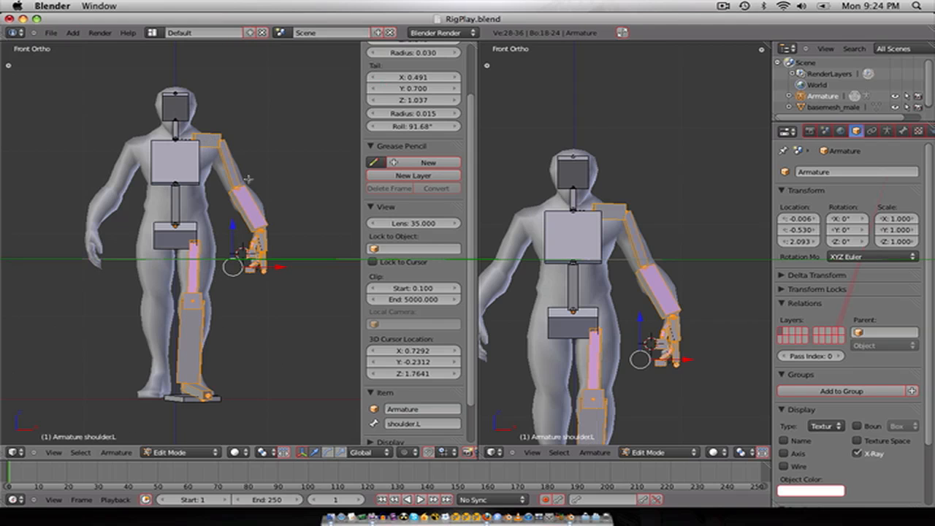
right_click(175, 201)
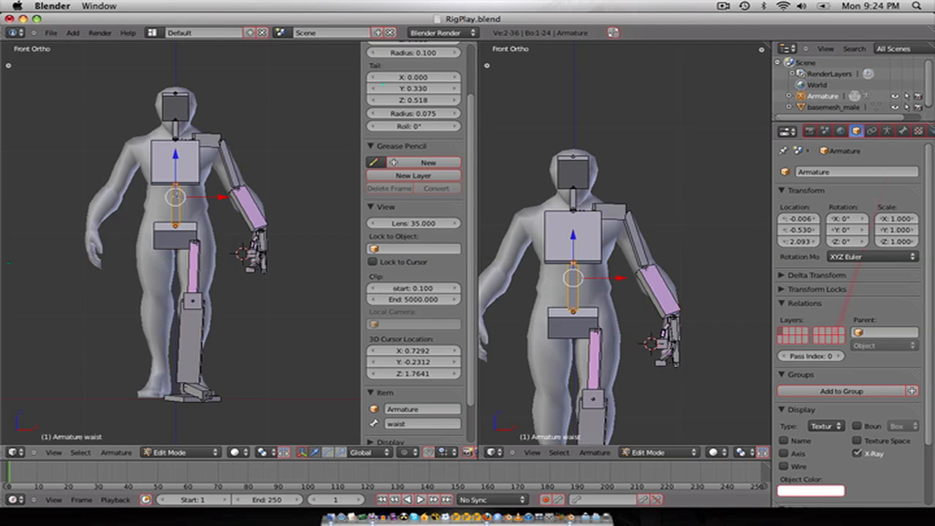
Step: Snap the 3D cursor to the selected waist bone and use the 3D cursor as the pivot point
key(shift+s)
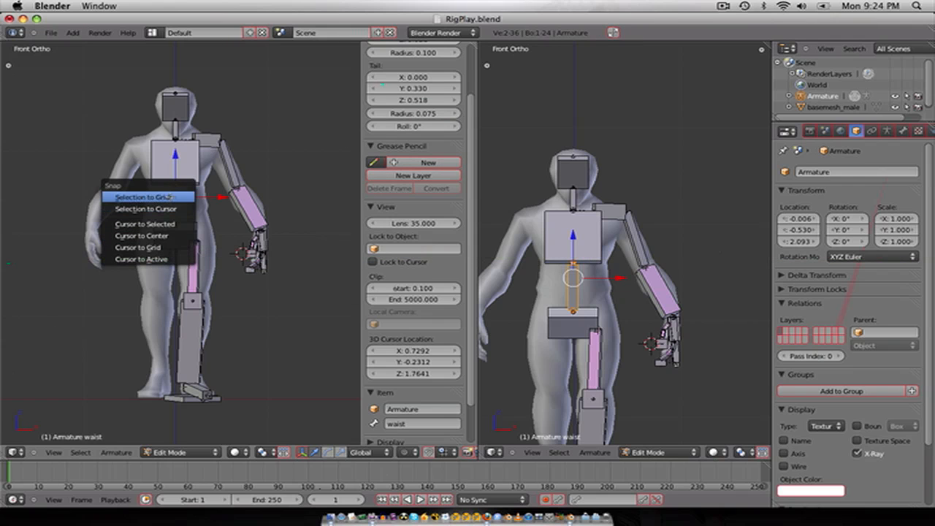
click(170, 224)
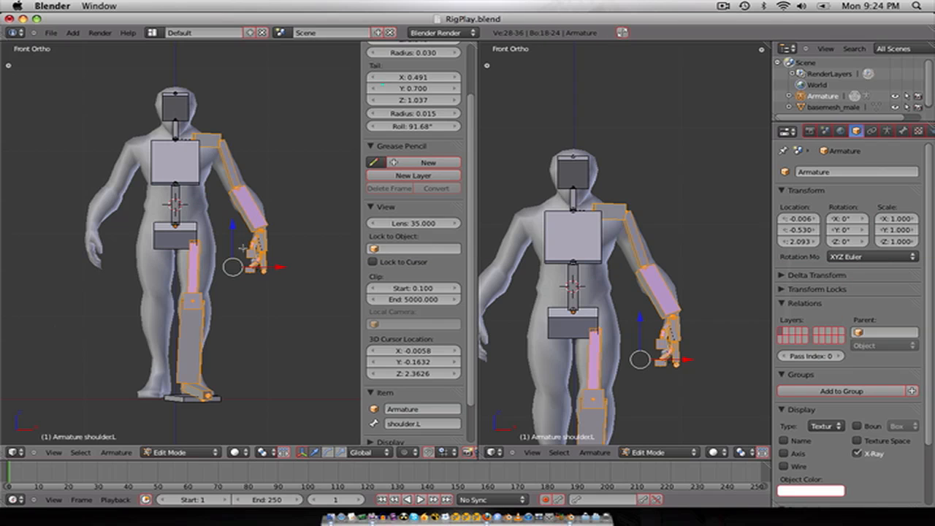
key(period)
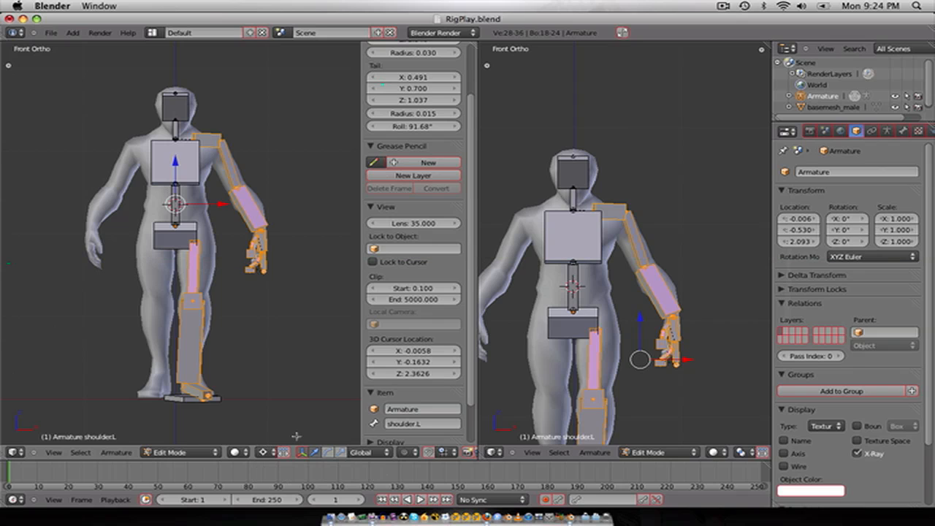
Step: Duplicate the selected left limb bones in place, mirror the copies with a -1 scale along X, and flip their names to the right side
key(shift+d)
right_click(289, 377)
text(sx-1)
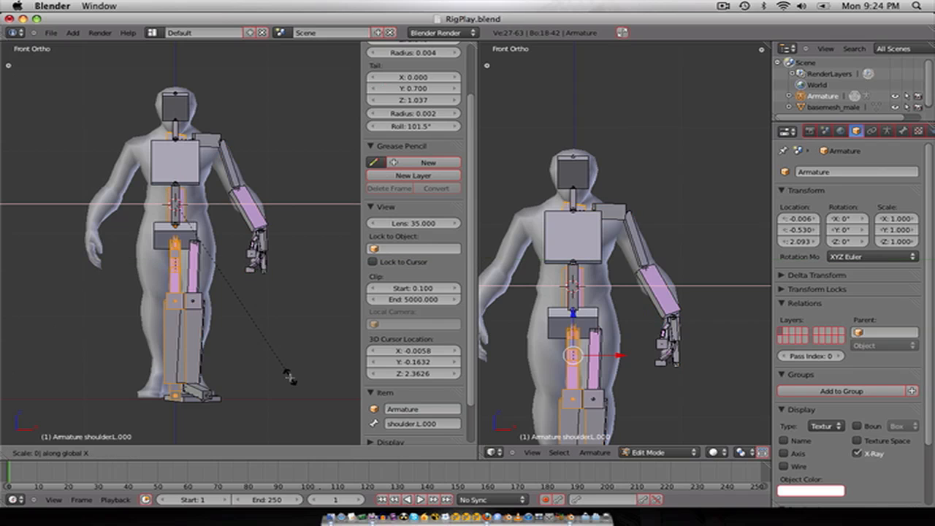
key(Return)
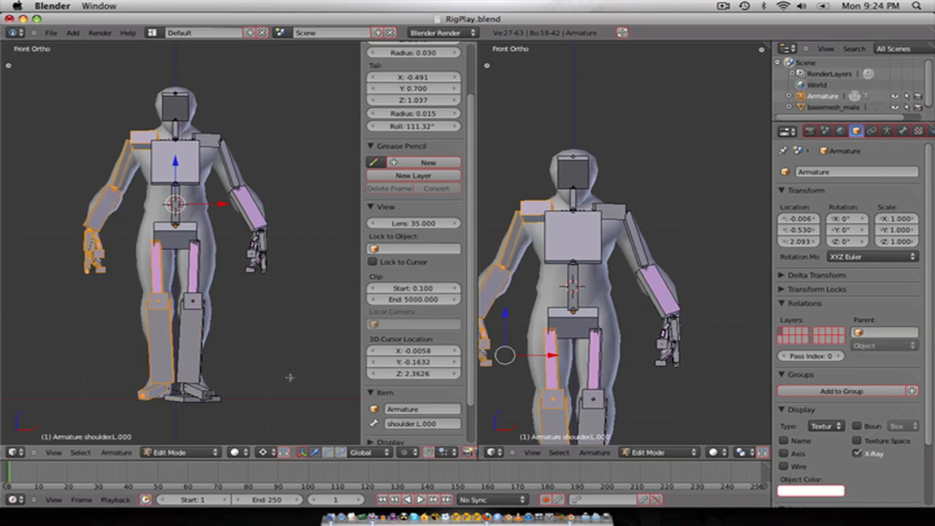
key(w)
click(250, 439)
Step: Select only the left shoulder, arm, hand, leg and foot bones, and apply a bone roll of 0 with X-Axis Mirror on
key(a)
key(b)
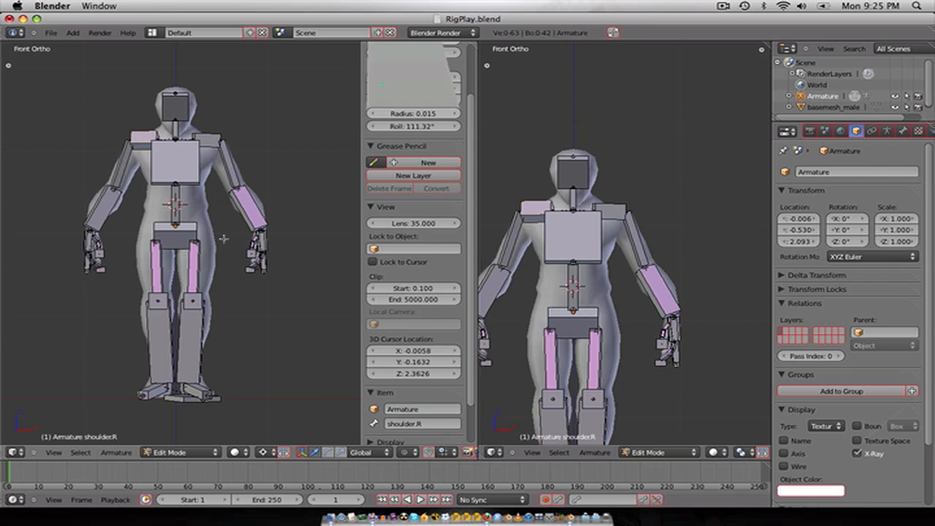
drag(285, 113, 206, 292)
shift+right_click(207, 136)
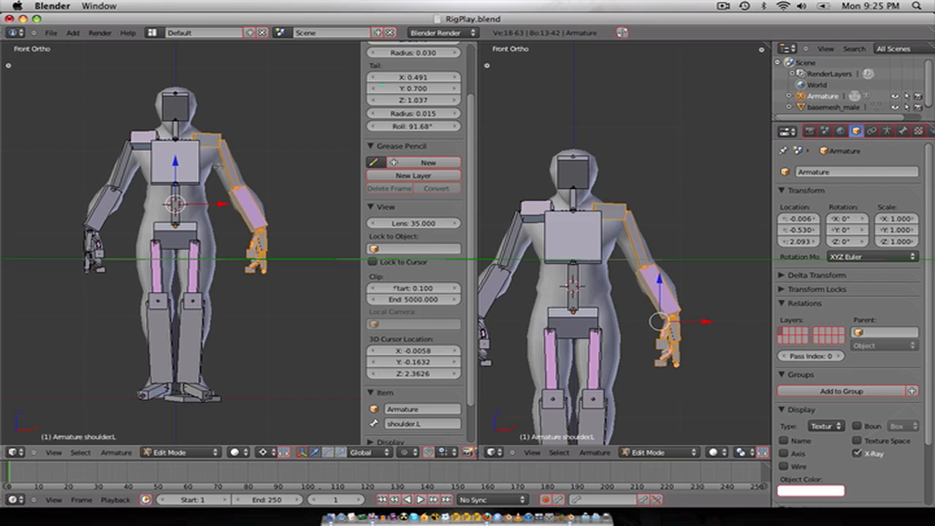
key(b)
drag(214, 254, 175, 407)
shift+right_click(197, 268)
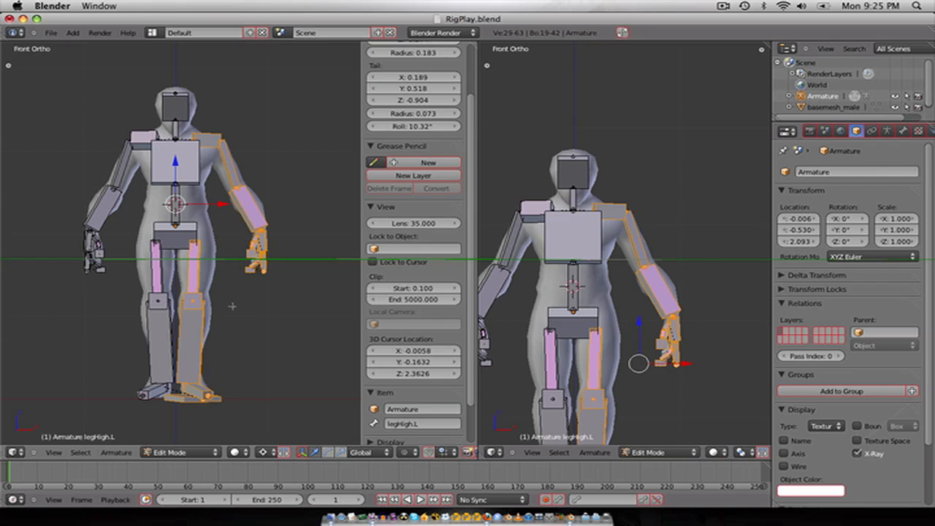
key(t)
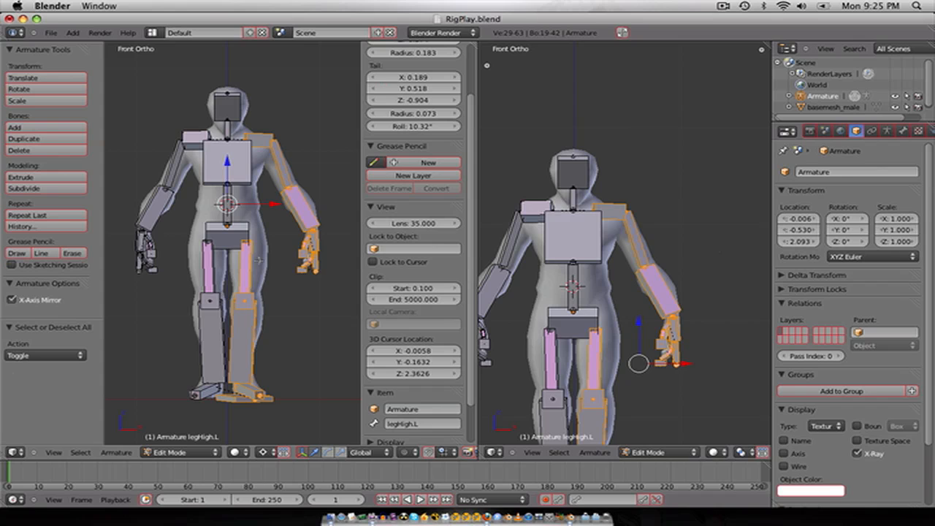
key(ctrl+r)
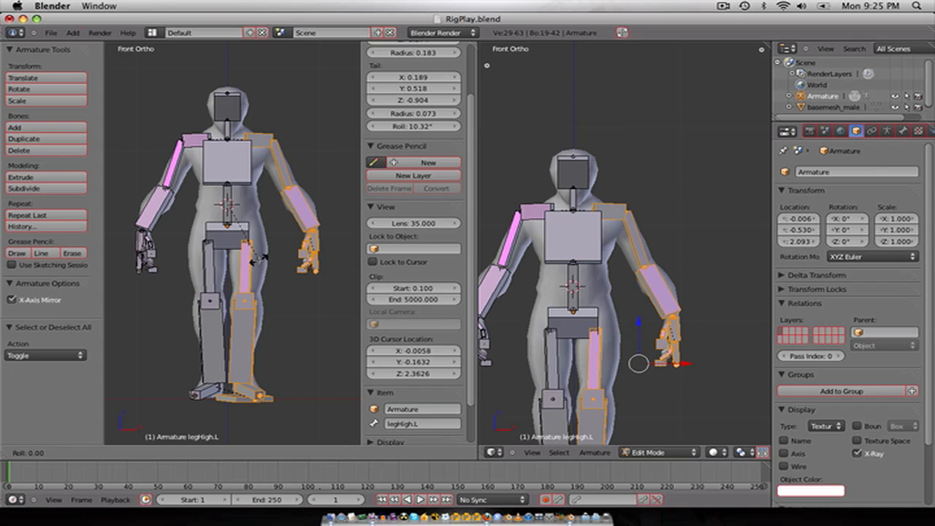
click(257, 257)
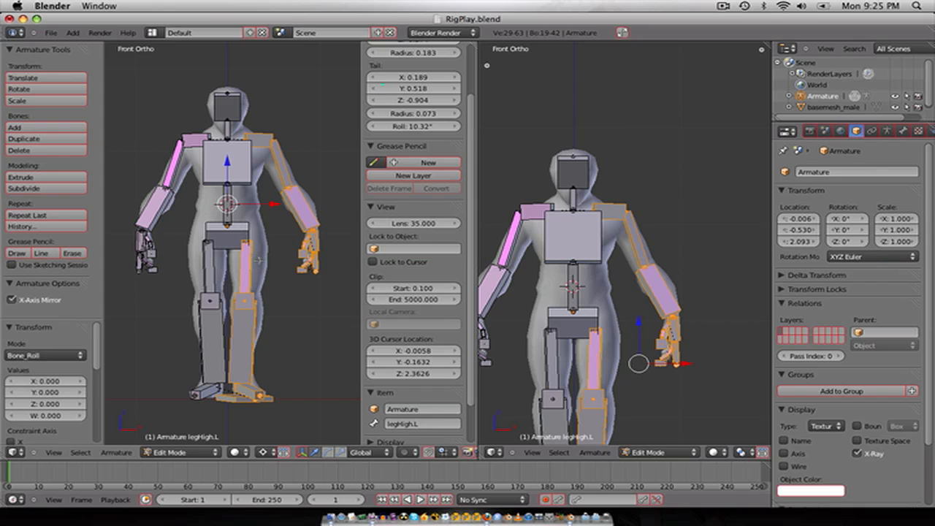
Step: Test the left arm in Pose Mode by moving hand.L.000 by 0.333 on X and 1.542 on Z
key(ctrl+Tab)
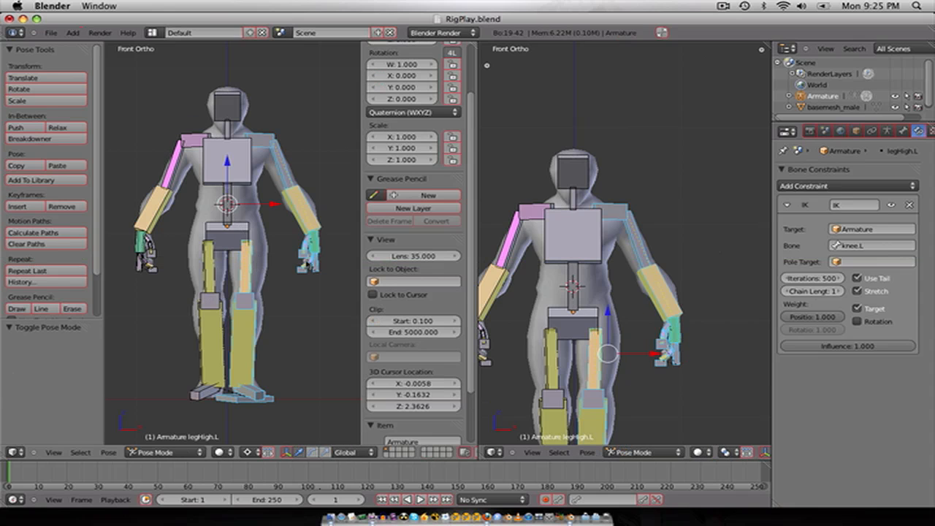
right_click(316, 254)
key(g)
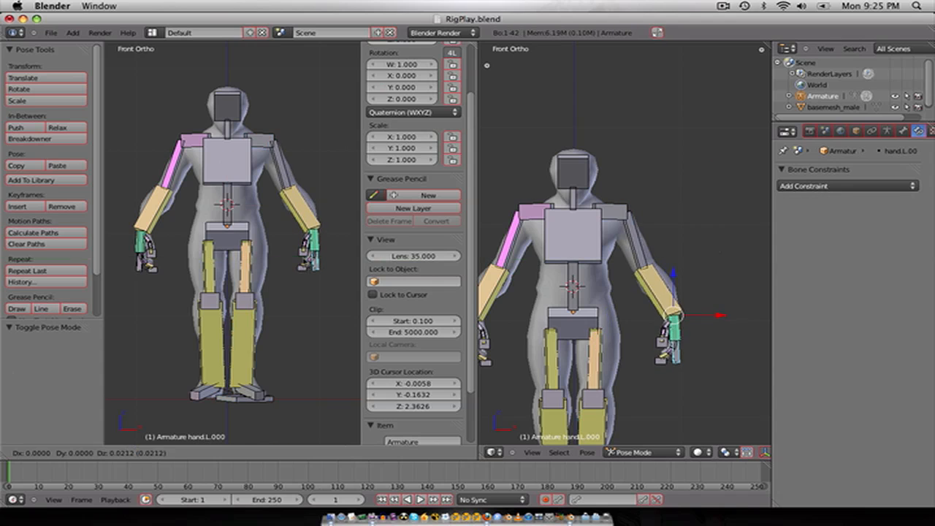
click(316, 169)
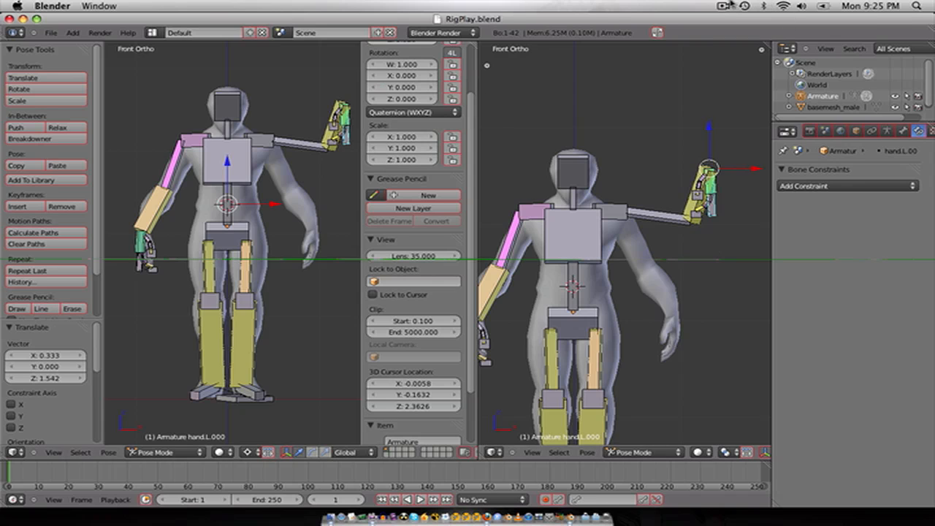
click(729, 6)
click(746, 31)
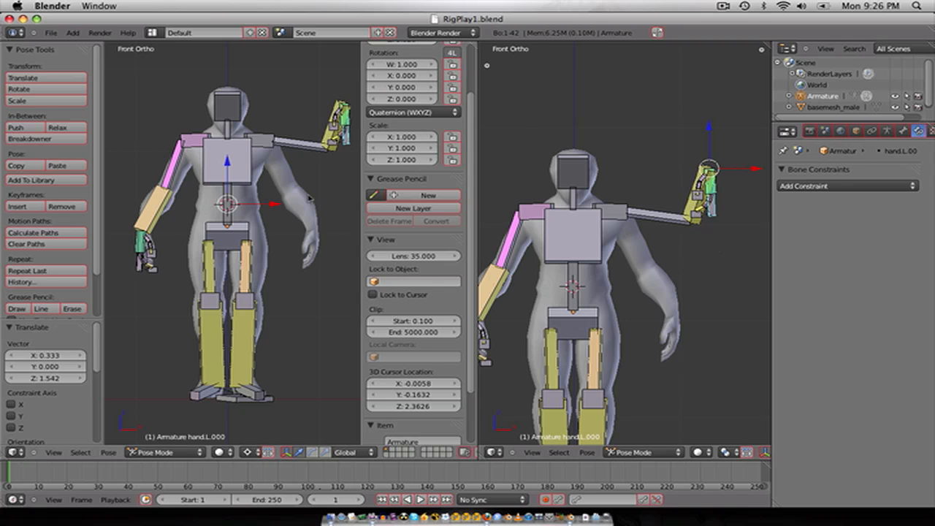
Step: Hide the tool shelf and properties region in the larger viewport, and undo the last move of the left hand bone
key(t)
key(n)
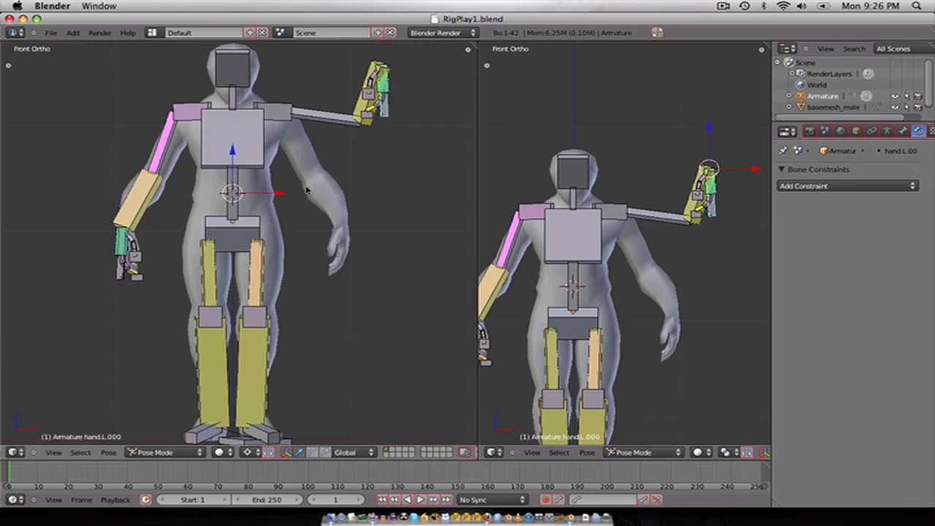
key(ctrl+z)
scroll(321, 202, up, 1)
middle_drag(332, 208, 319, 223)
key(KP_1)
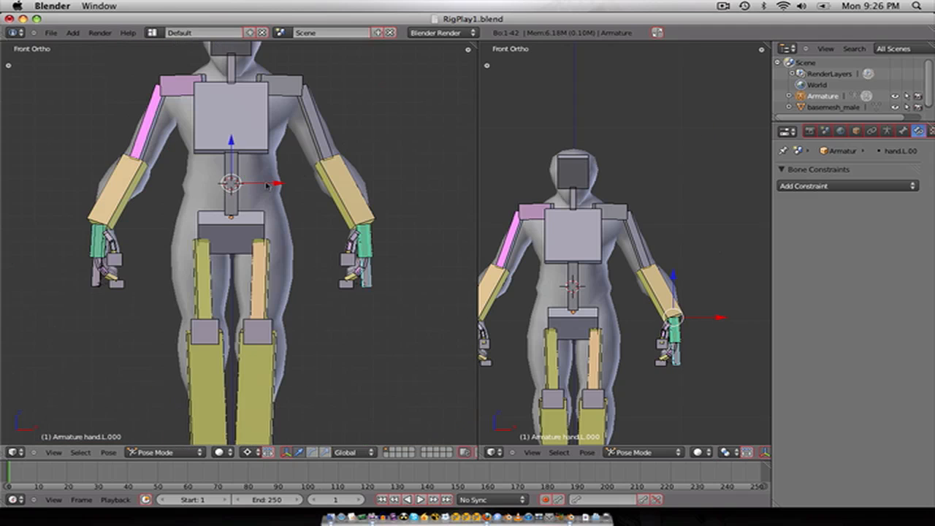
Step: Switch the selection from the armature to the basemesh_male mesh
key(ctrl+Tab)
key(ctrl+Tab)
right_click(285, 209)
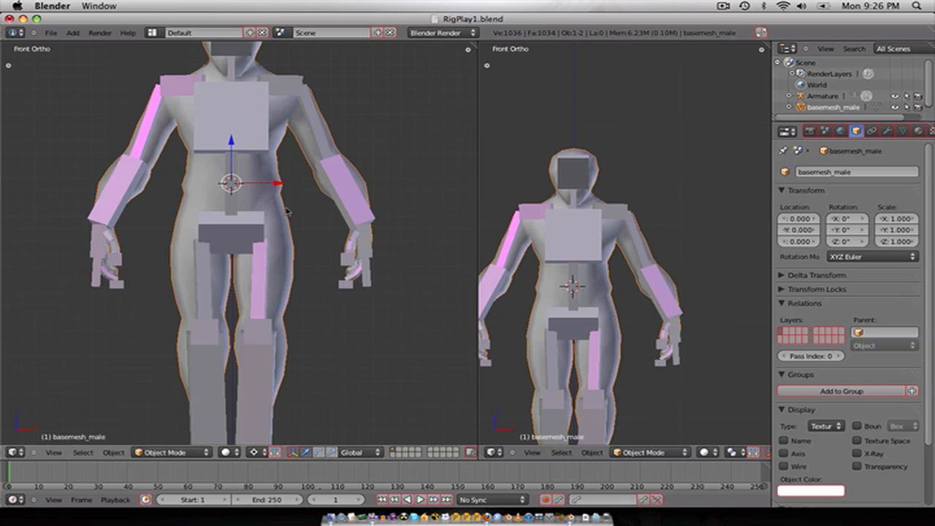
Step: Save the scene as a new incremented file named RigPlay2.blend
click(51, 33)
click(103, 118)
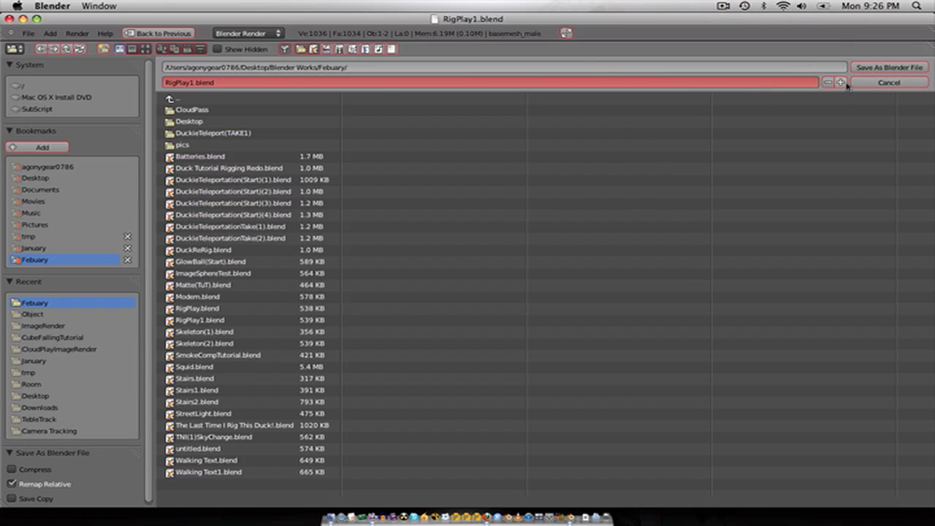
click(841, 83)
click(860, 68)
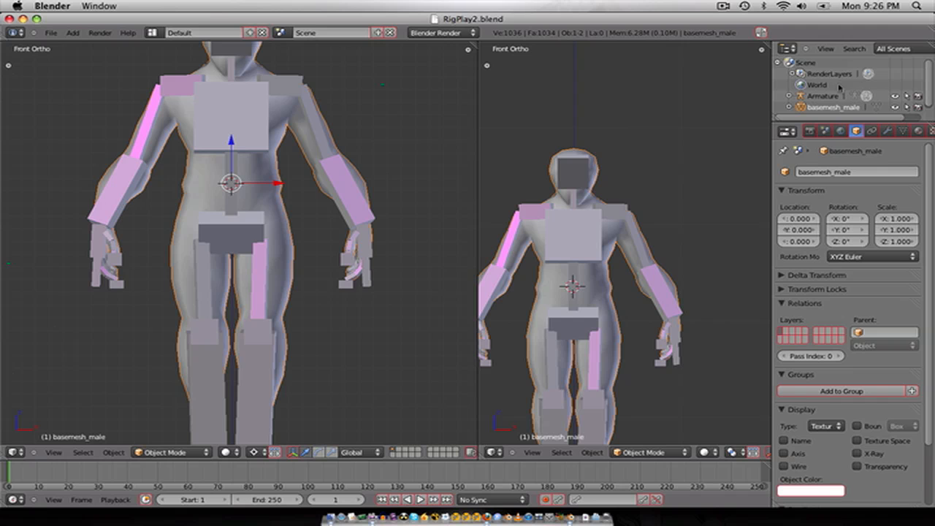
Step: Take the armature out of Pose Mode through its hip bone, and select the basemesh_male mesh in Object Mode
scroll(256, 253, down, 2)
scroll(256, 254, up, 2)
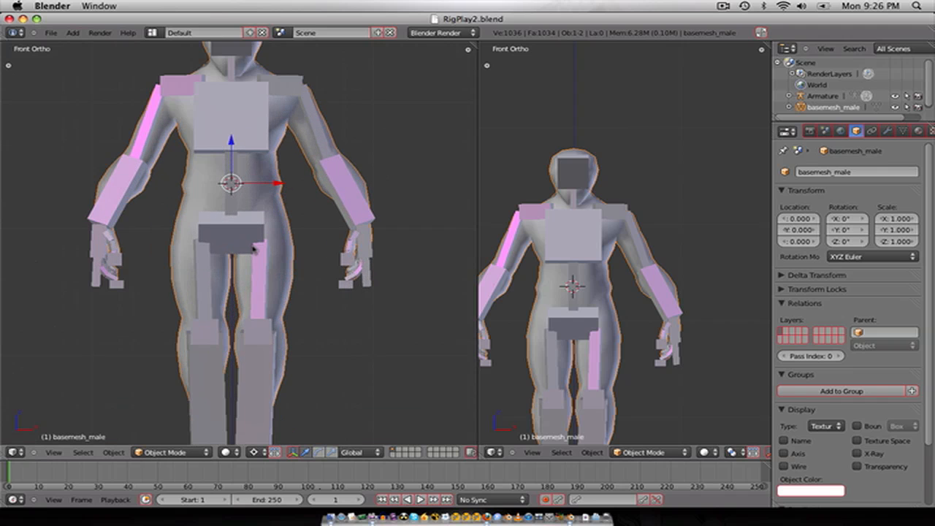
scroll(242, 246, down, 1)
scroll(241, 237, up, 3)
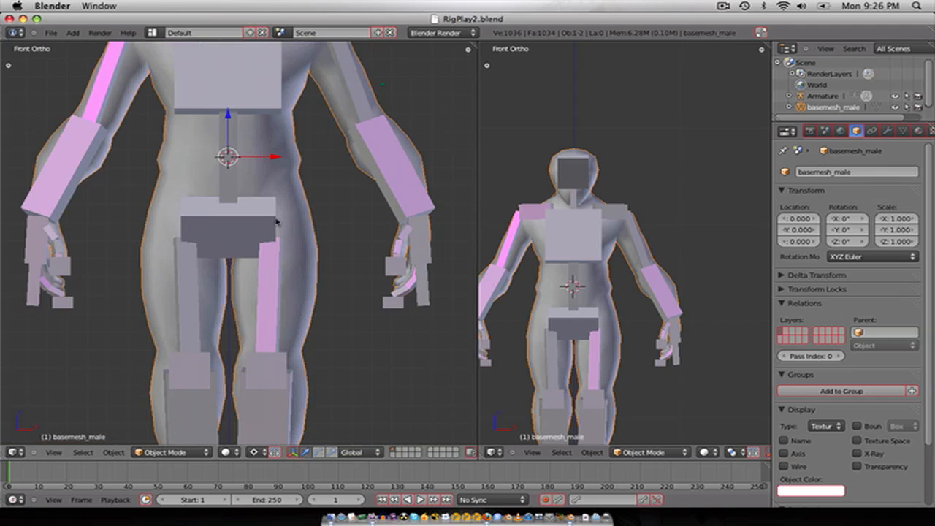
right_click(250, 234)
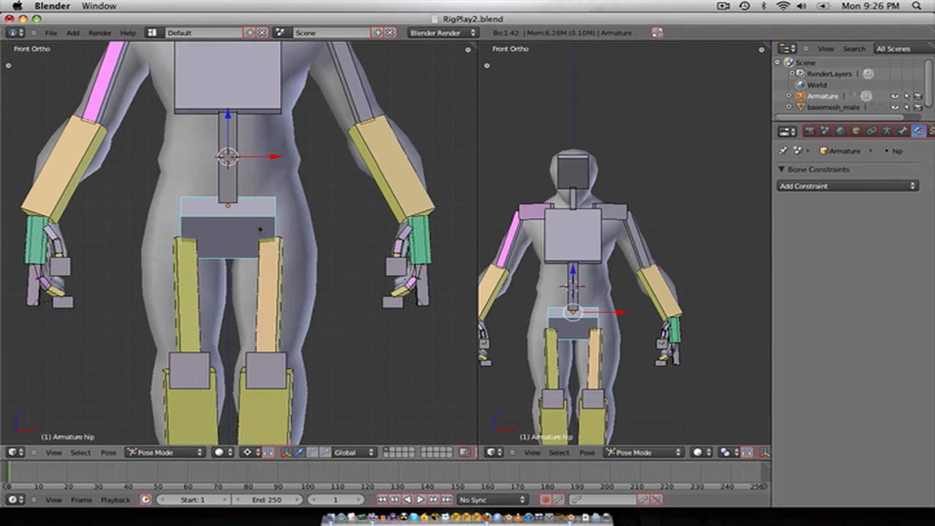
key(ctrl+Tab)
right_click(309, 213)
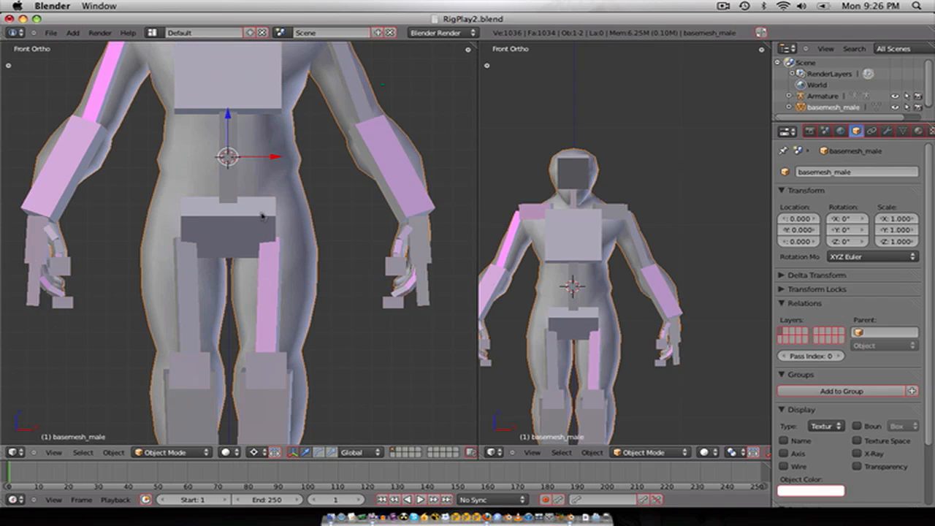
Step: From the right side view, select the basemesh_male mesh plus the armature as the active object, and parent the mesh to the armature with deformation
scroll(262, 214, down, 5)
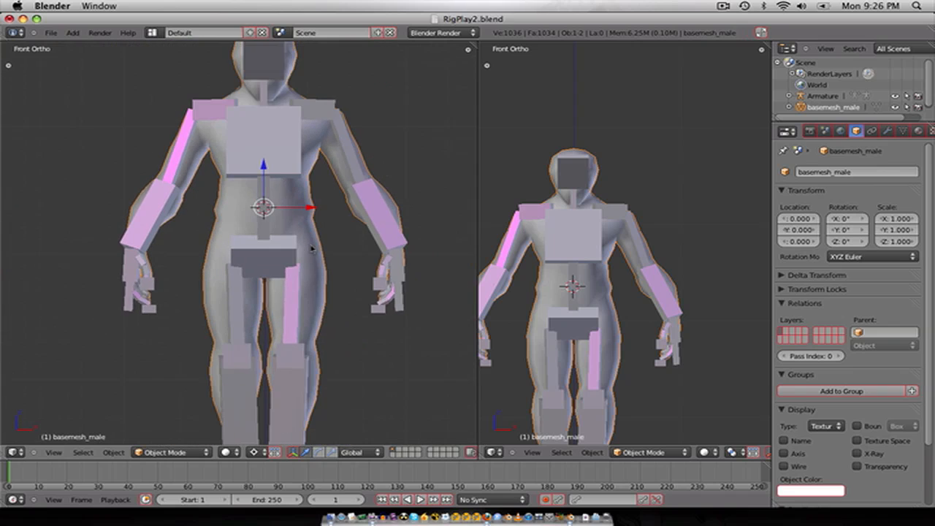
shift+middle_drag(324, 264, 323, 253)
shift+middle_drag(544, 325, 590, 234)
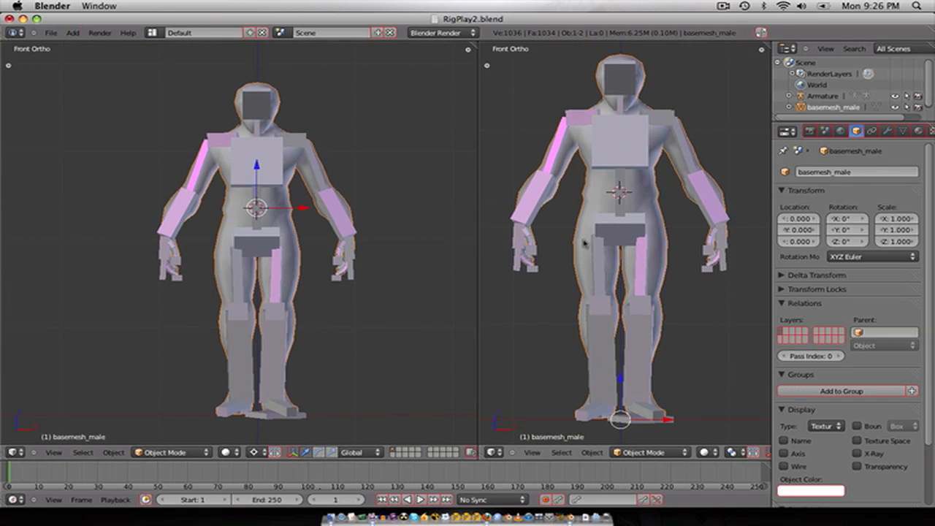
key(KP_3)
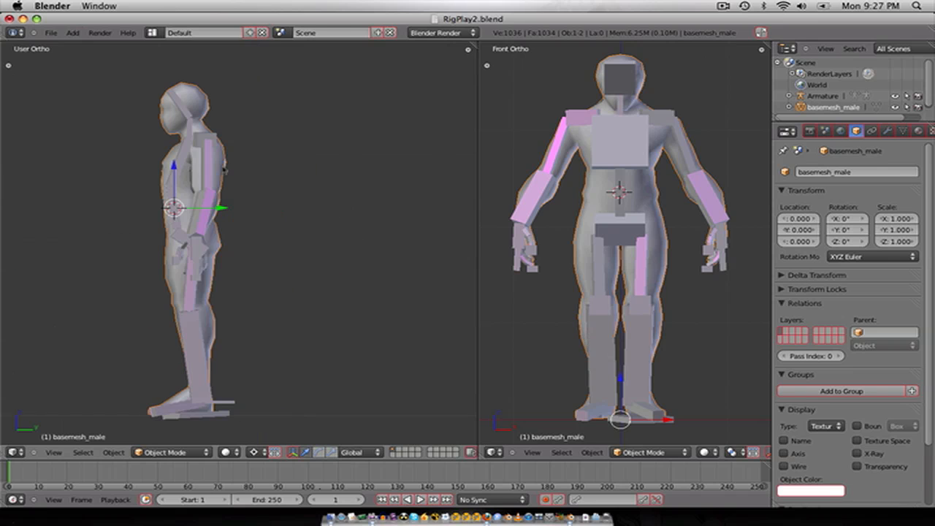
scroll(204, 183, up, 3)
scroll(204, 183, down, 3)
shift+middle_drag(204, 181, 264, 181)
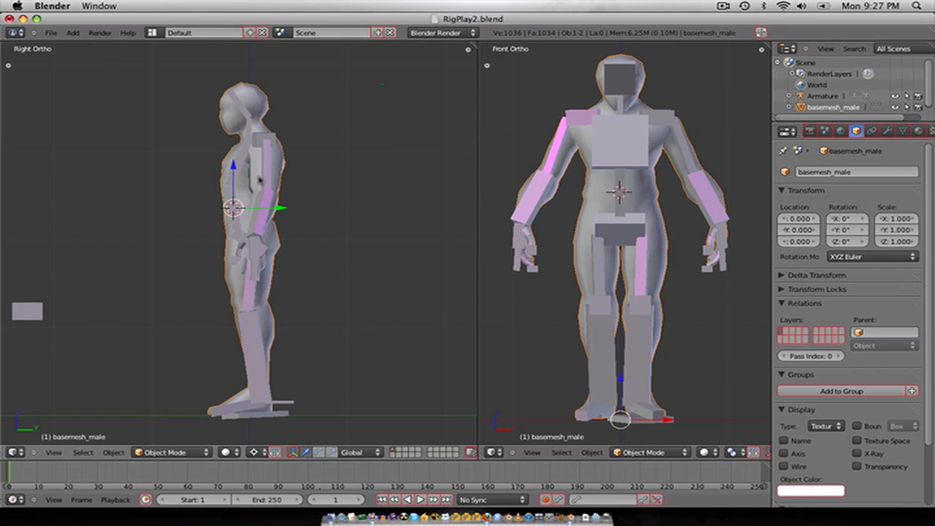
right_click(267, 169)
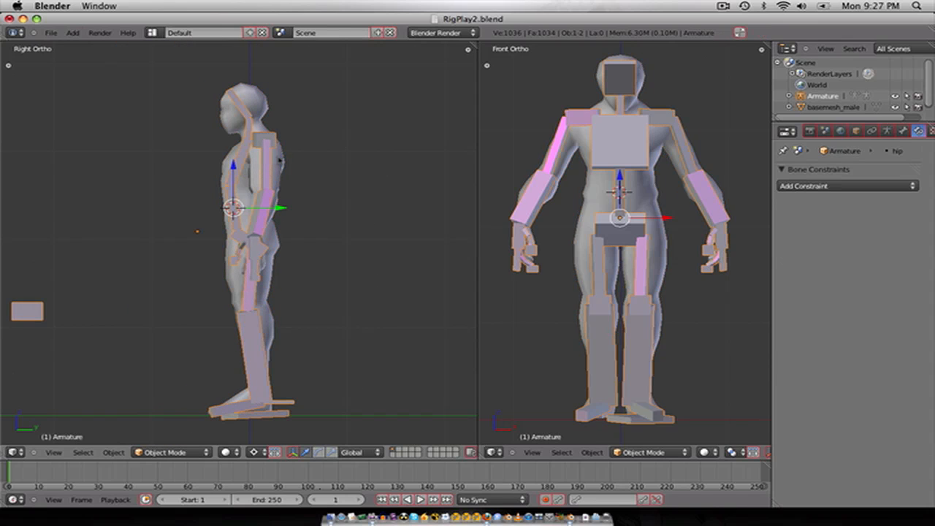
right_click(282, 159)
shift+right_click(266, 163)
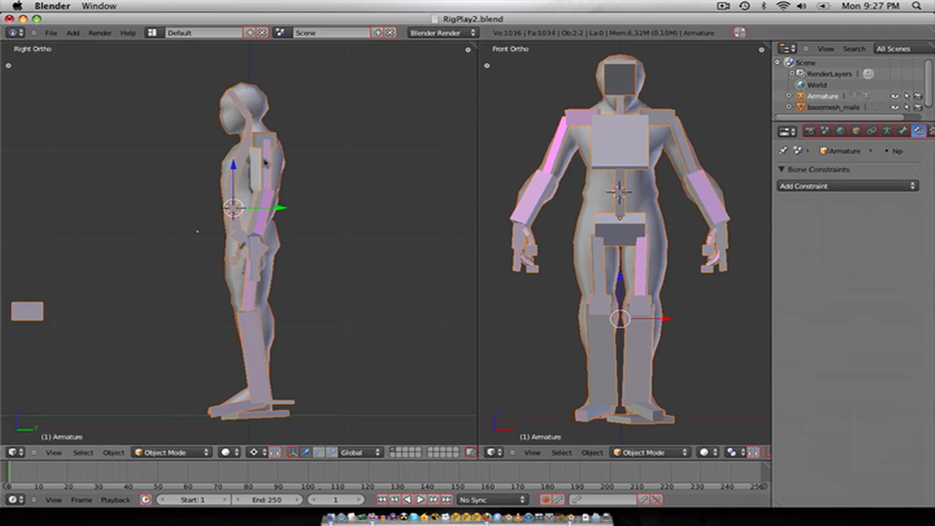
key(ctrl+p)
key(Down)
key(Down)
key(Down)
key(Down)
key(Return)
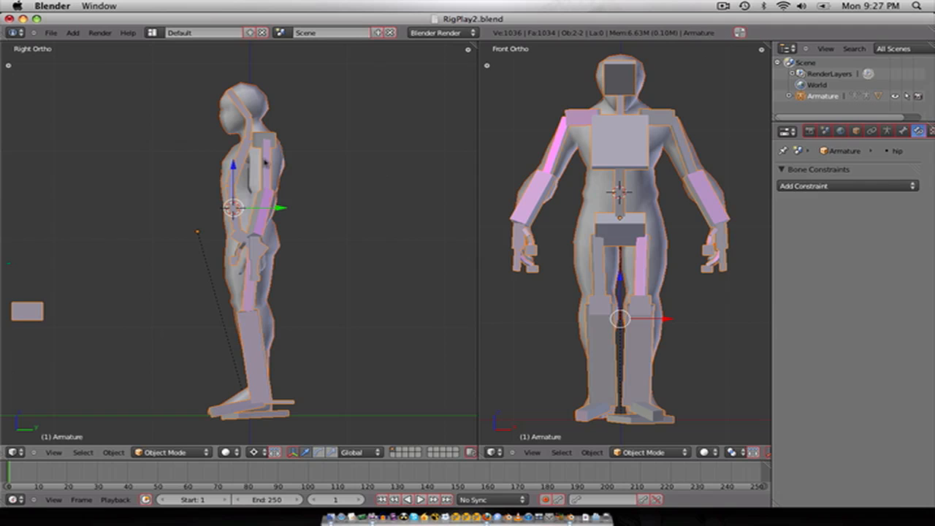
Step: Test the mesh deformation from the front in Pose Mode by moving the hip bone down about 0.40, and select the hand.L bone
key(KP_1)
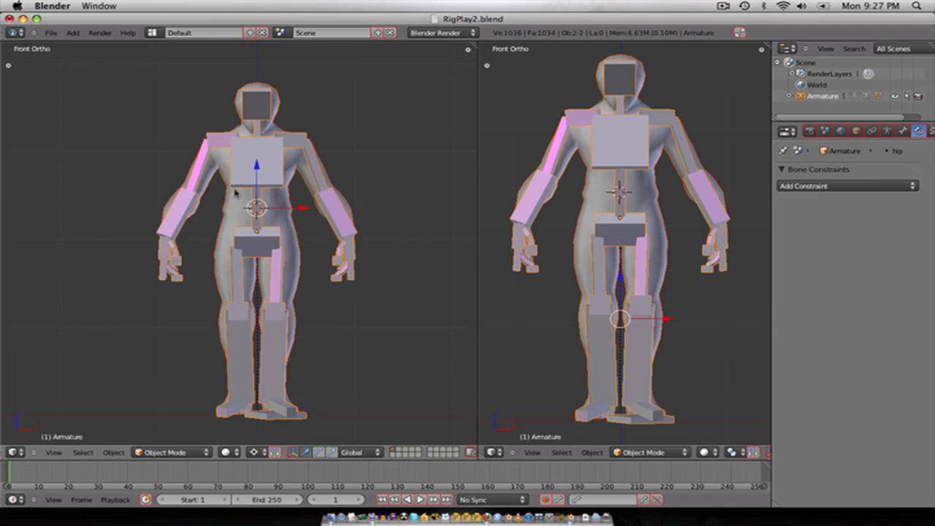
scroll(266, 211, up, 2)
key(Tab)
key(ctrl+Tab)
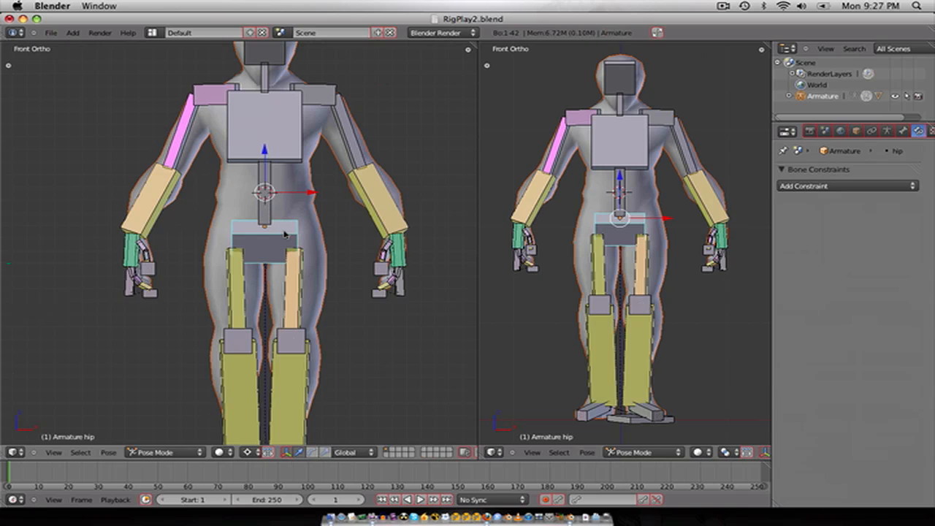
key(g)
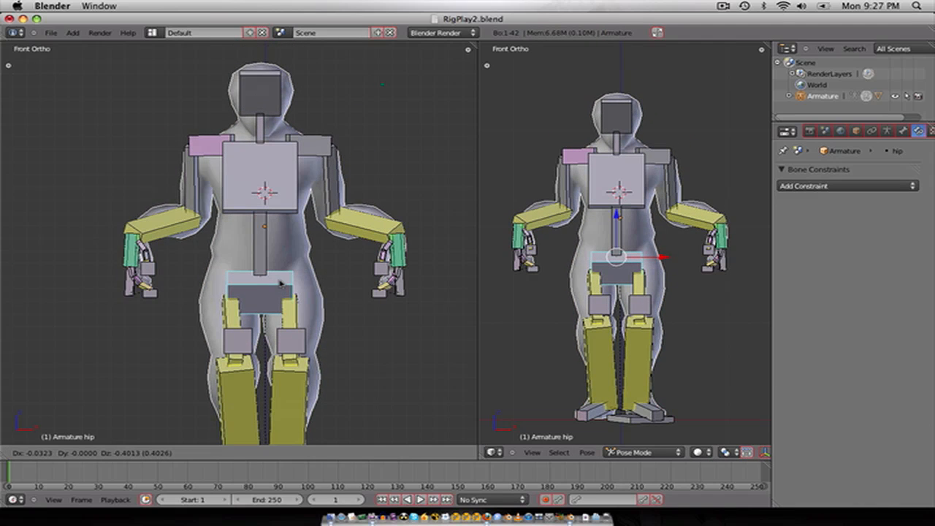
click(279, 286)
right_click(409, 260)
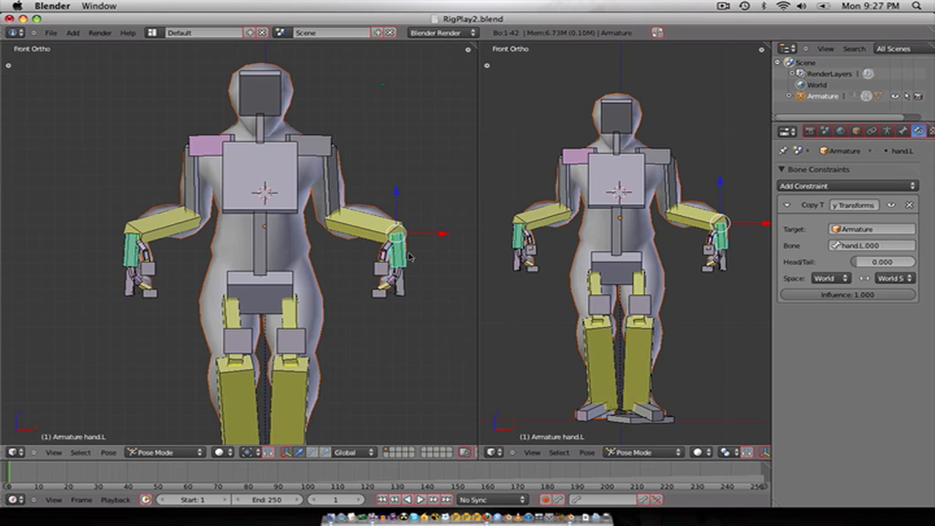
Step: Test the arm deformation by raising the hand.L.000 and hand.R.000 bones to about head height
right_click(399, 291)
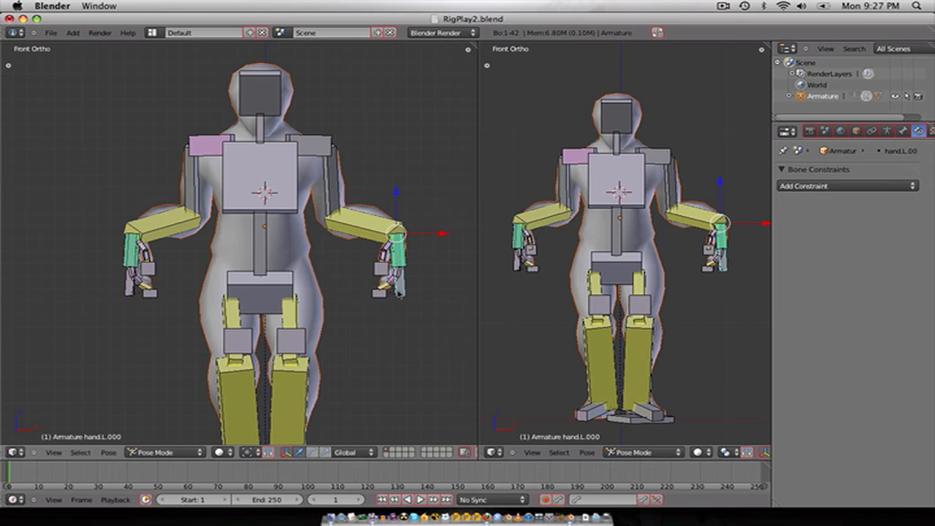
key(g)
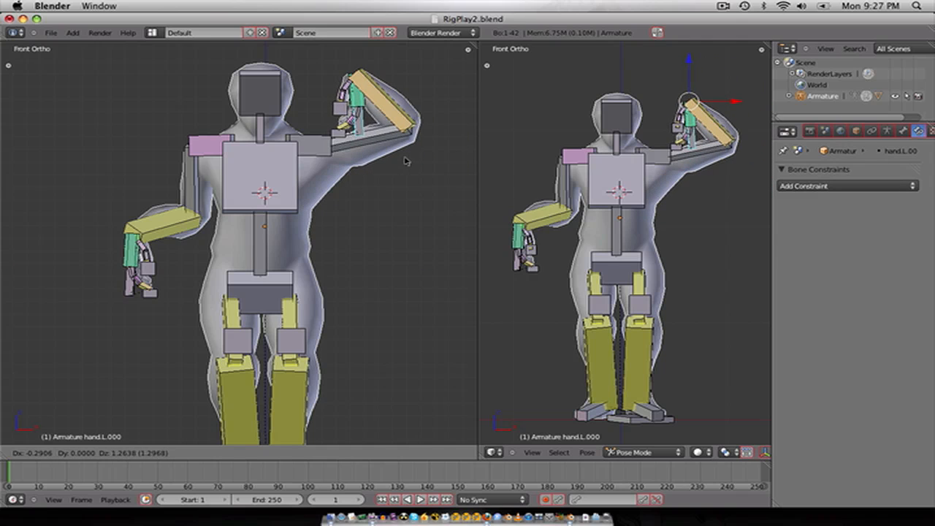
click(406, 160)
right_click(128, 272)
key(g)
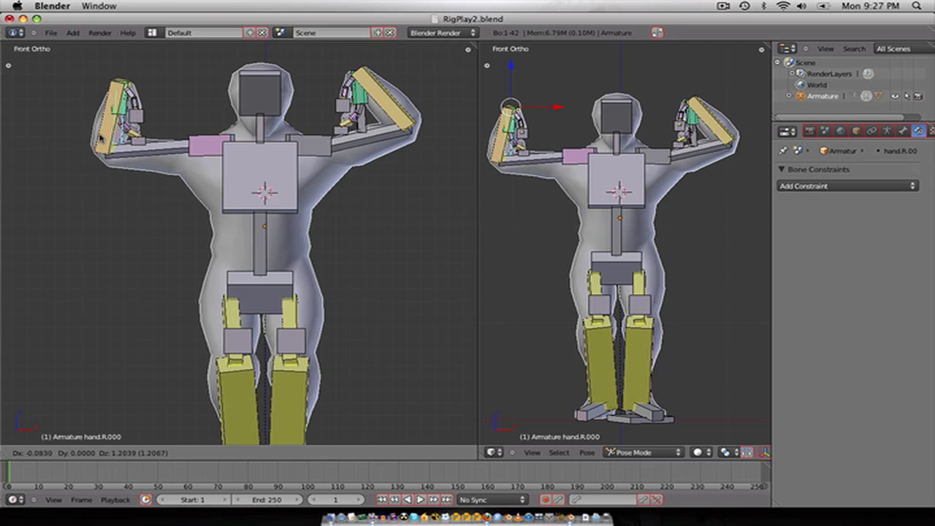
click(105, 93)
Step: Clear the test pose from all armature bones, with foot.R as the active bone
scroll(109, 103, down, 4)
middle_drag(169, 217, 251, 282)
scroll(258, 266, down, 3)
right_click(236, 313)
right_click(240, 314)
mouse_move(195, 302)
mouse_down()
mouse_move(169, 298)
mouse_move(192, 304)
mouse_up()
right_click(191, 304)
scroll(264, 341, up, 4)
middle_drag(264, 341, 206, 377)
scroll(220, 376, up, 3)
scroll(226, 431, down, 1)
shift+middle_drag(226, 434, 210, 322)
scroll(226, 357, up, 1)
right_click(204, 374)
key(alt+r)
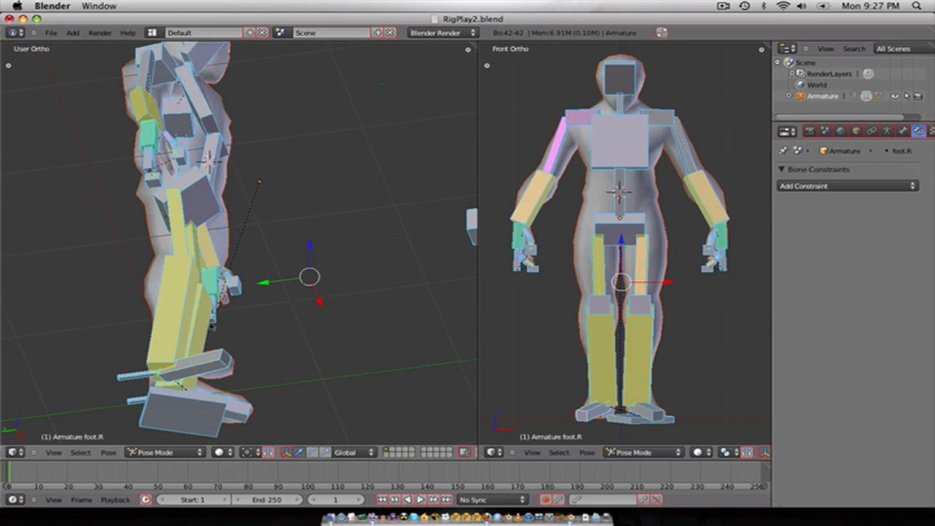
Step: Examine the right foot's bones up close, and select foot.R in the front view
middle_drag(178, 343, 151, 386)
middle_drag(170, 421, 205, 307)
shift+right_click(137, 336)
key(shift+i)
right_click(174, 342)
key(KP_1)
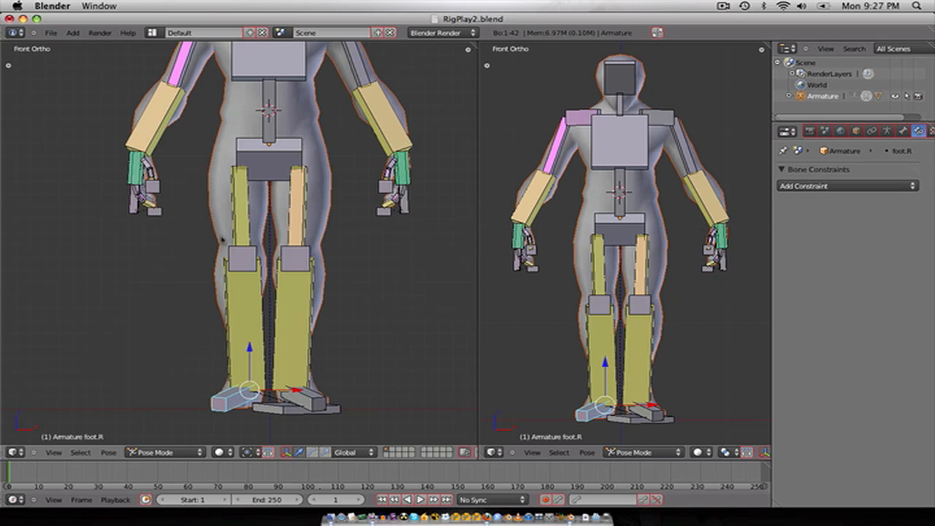
Step: Reopen the recent file RigPlay1.blend and show the character's legs from the front
click(50, 32)
mouse_move(75, 68)
click(185, 80)
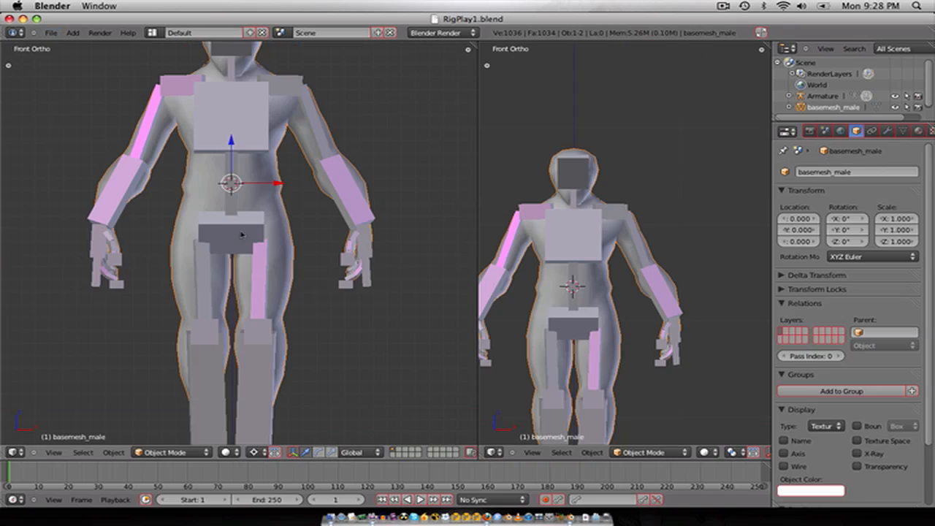
middle_drag(225, 315, 183, 244)
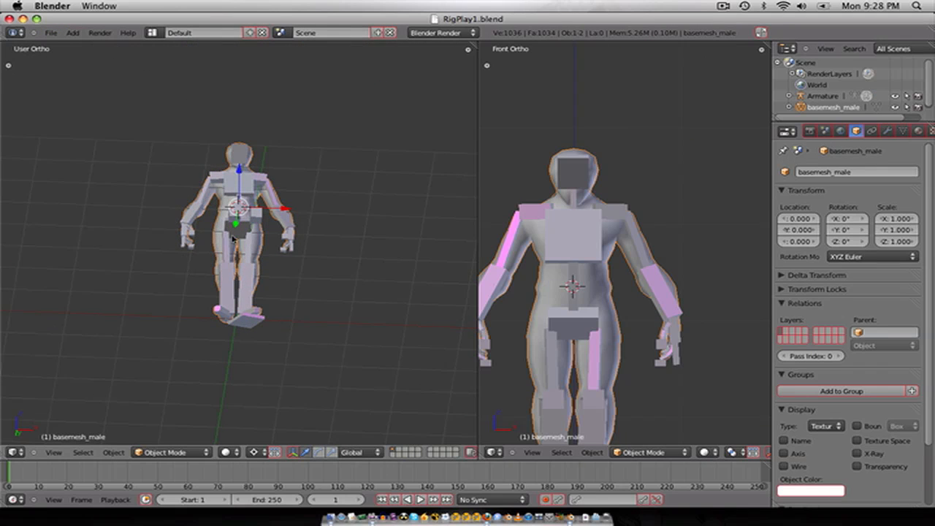
key(KP_1)
scroll(233, 239, up, 5)
shift+scroll(250, 291, down, 5)
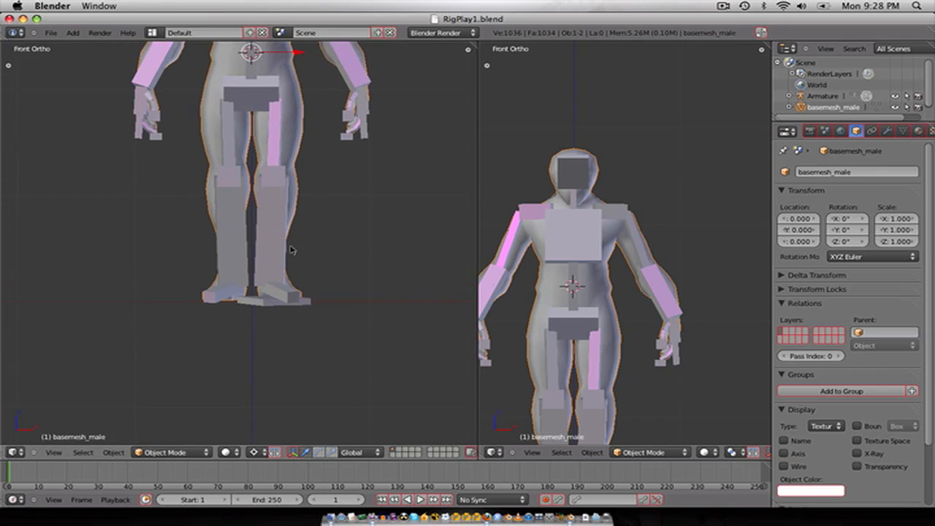
Step: Select the armature instead of the mesh, and put it in Edit Mode with no bones selected
key(Tab)
key(Tab)
right_click(241, 241)
key(Tab)
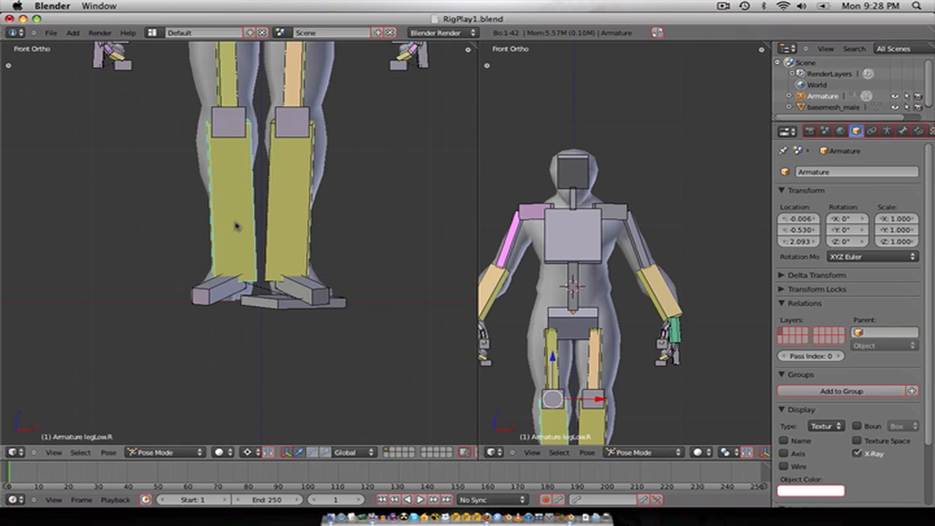
scroll(236, 223, down, 2)
right_click(234, 215)
key(ctrl+Tab)
shift+scroll(236, 214, up, 2)
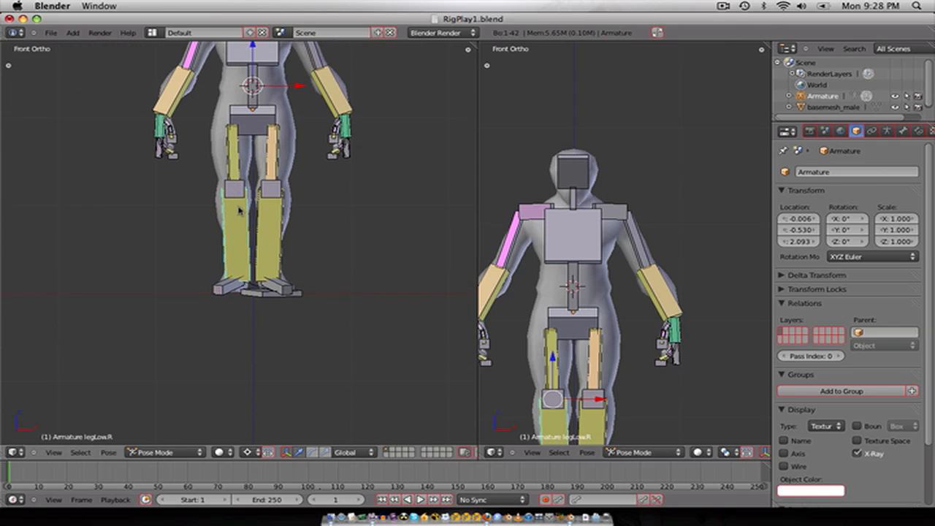
scroll(232, 208, down, 3)
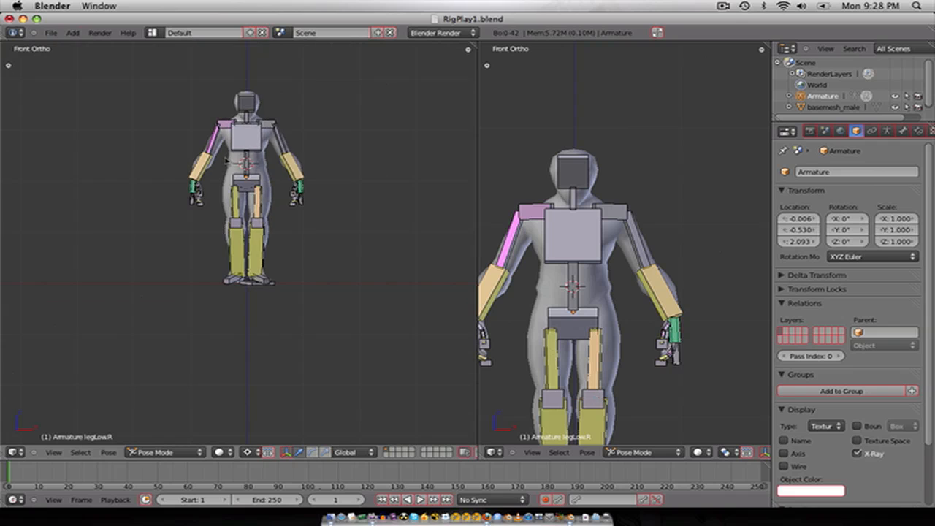
key(Tab)
key(a)
key(a)
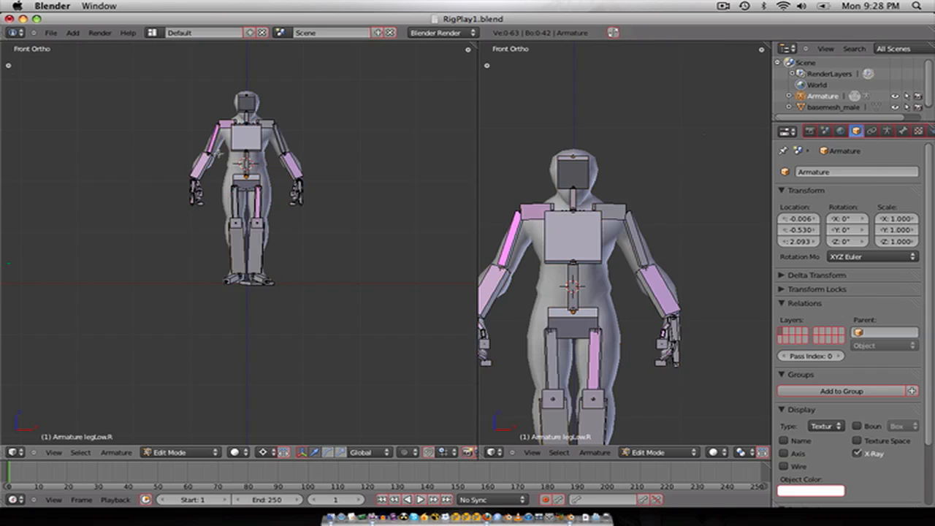
Step: Select the bones of the right arm, hand and leg, including shoulder.R and foot.R
key(b)
drag(162, 104, 223, 169)
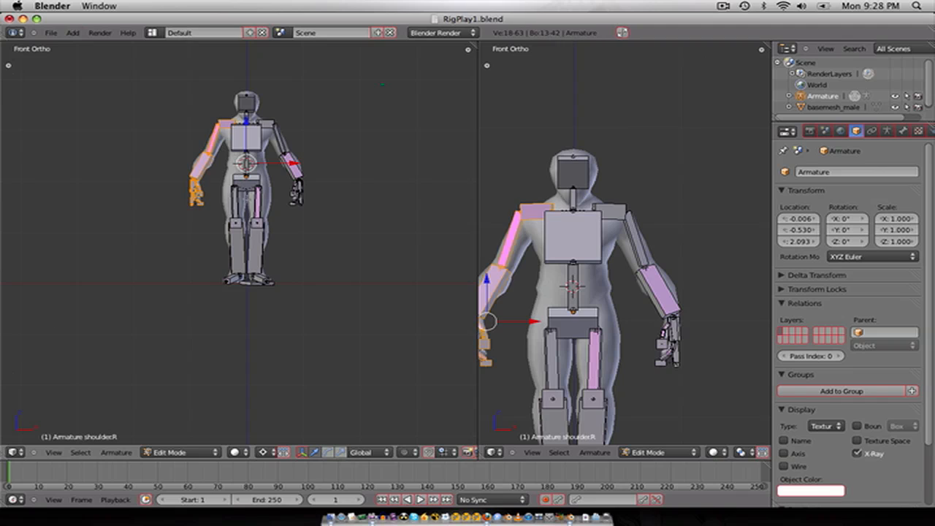
shift+right_click(236, 204)
shift+right_click(236, 227)
shift+right_click(235, 222)
shift+right_click(235, 255)
key(b)
drag(208, 257, 232, 291)
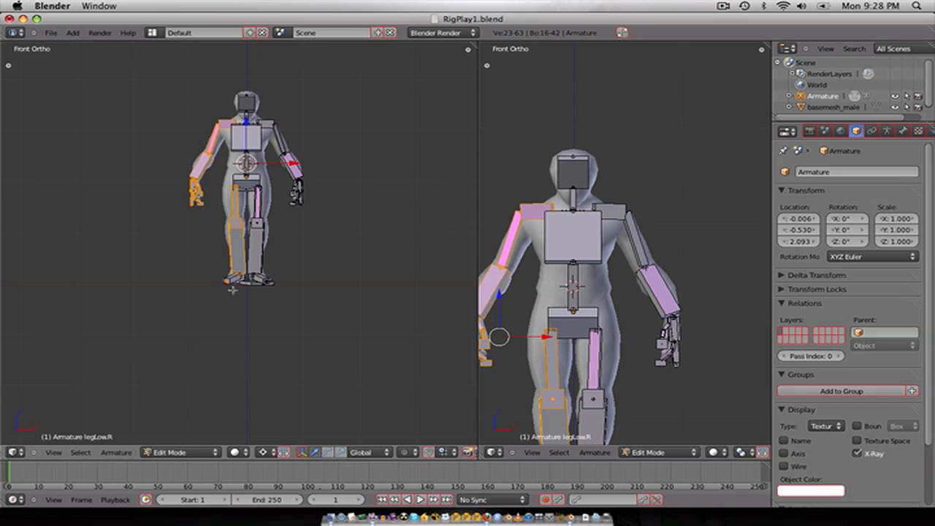
scroll(233, 291, up, 5)
shift+right_click(227, 329)
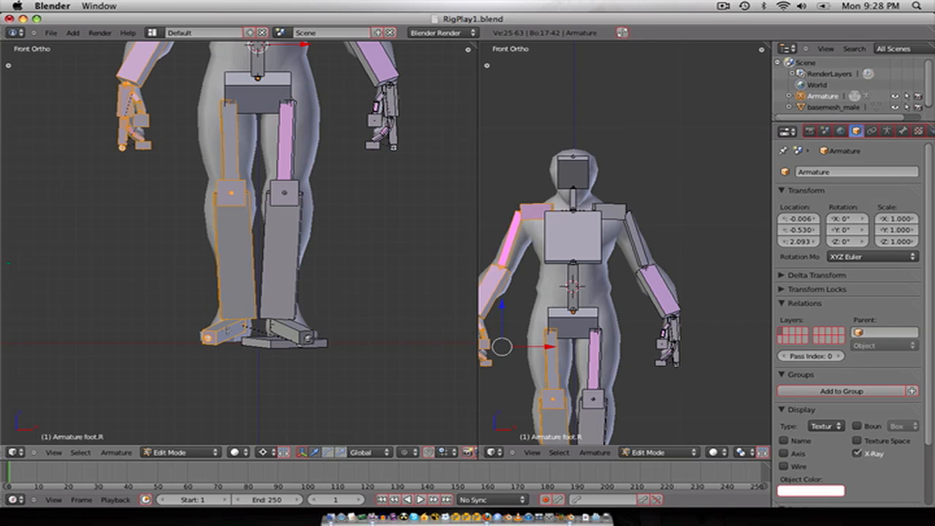
Step: Try hiding the right limb bones and deleting IK_foot.R separately, undo the deletion, and unhide the bones
key(h)
key(z)
middle_drag(216, 290, 186, 310)
right_click(269, 323)
key(x)
click(270, 323)
key(z)
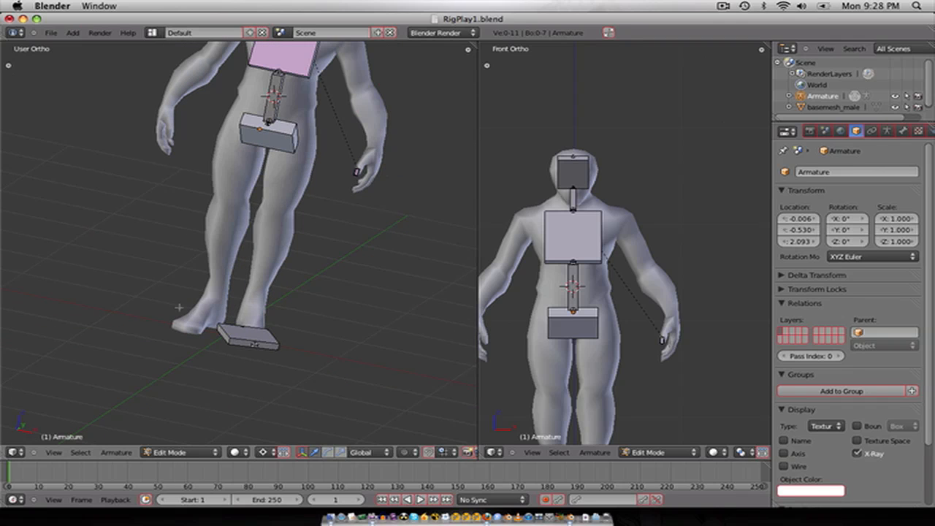
key(ctrl+z)
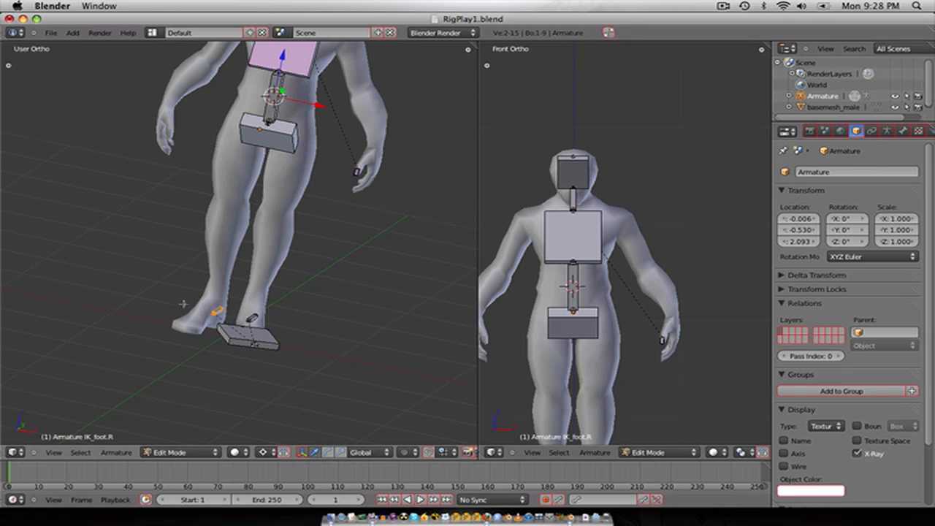
scroll(181, 305, down, 3)
key(a)
key(alt+h)
Step: Turn off X-Axis Mirror in the armature options
middle_drag(202, 293, 222, 293)
key(t)
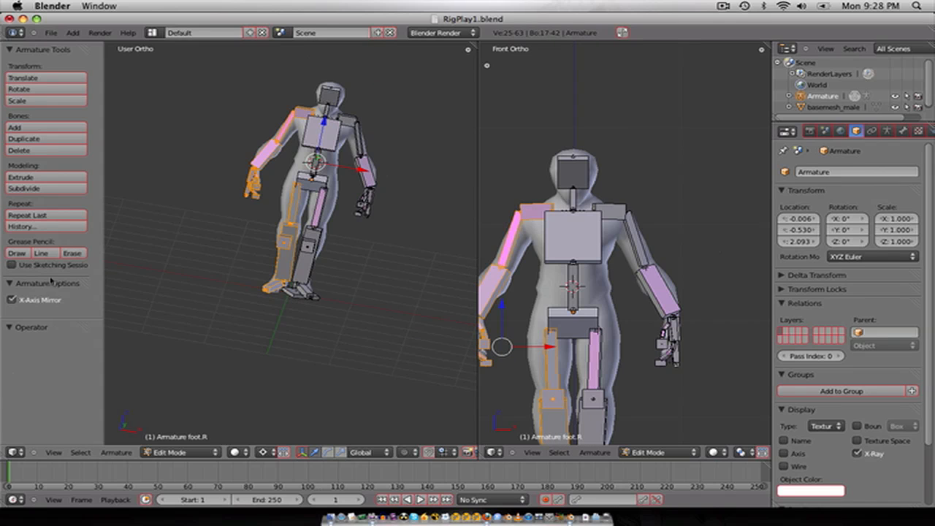
click(18, 299)
key(t)
Step: Add the IK_foot.R bone behind the right foot to the selection, and delete all selected right limb bones
scroll(230, 277, up, 2)
middle_drag(231, 279, 278, 281)
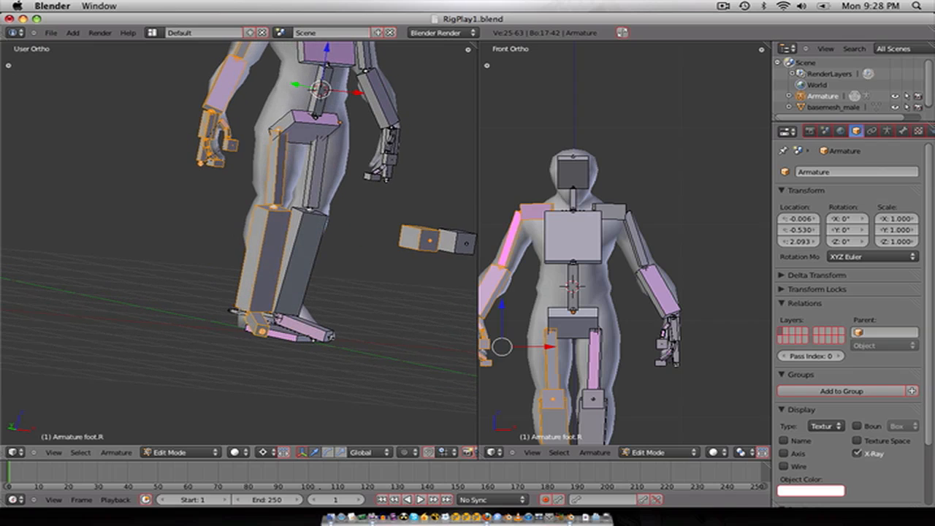
shift+right_click(229, 311)
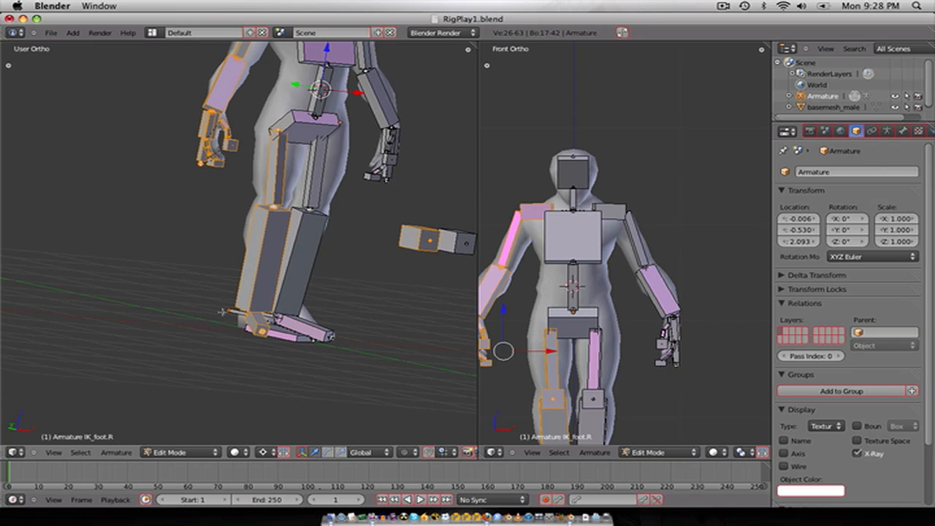
shift+right_click(233, 311)
shift+right_click(233, 311)
shift+right_click(234, 311)
key(ctrl+p)
click(233, 314)
key(a)
Step: Select all bones of the left leg, foot, arm and hand, including shoulder.L, in the front view
middle_drag(229, 268, 176, 275)
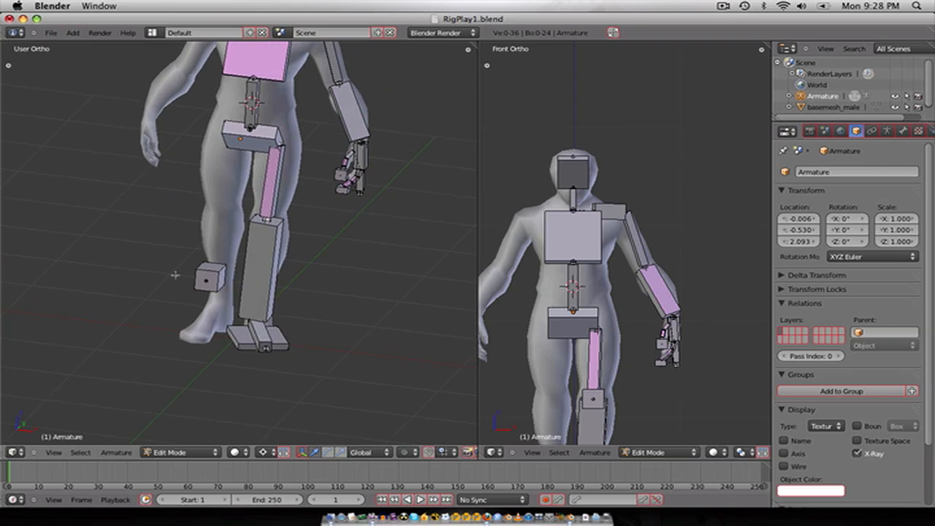
scroll(175, 274, down, 4)
key(KP_1)
key(b)
drag(285, 328, 228, 191)
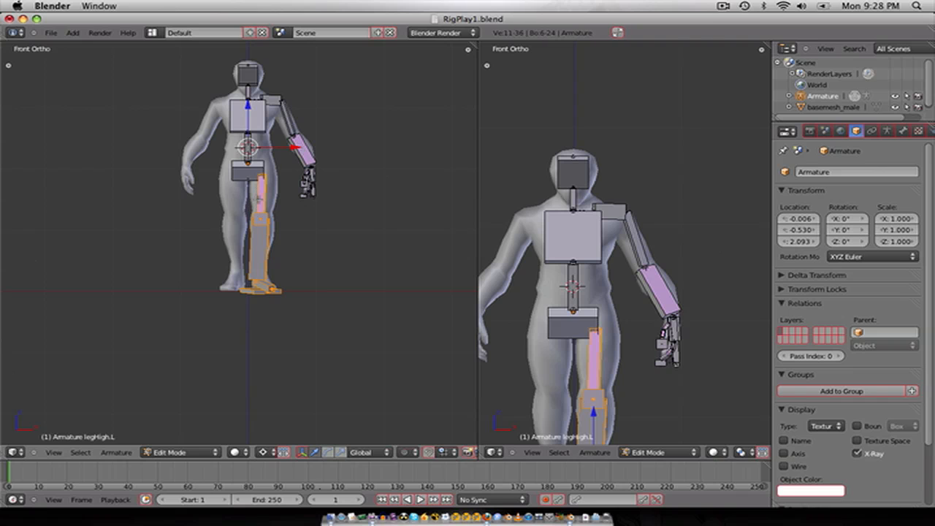
key(b)
drag(329, 82, 273, 217)
shift+right_click(276, 101)
scroll(290, 264, up, 3)
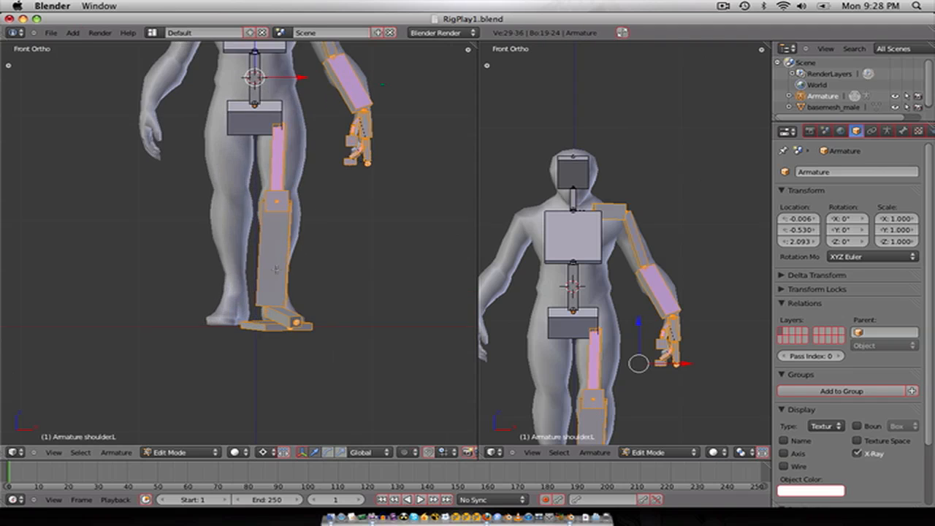
Step: Duplicate the left limb bones mirrored with an X scale of -1, and flip the copies' left-right names
middle_drag(289, 264, 267, 216)
key(KP_1)
scroll(265, 215, down, 4)
key(shift+d)
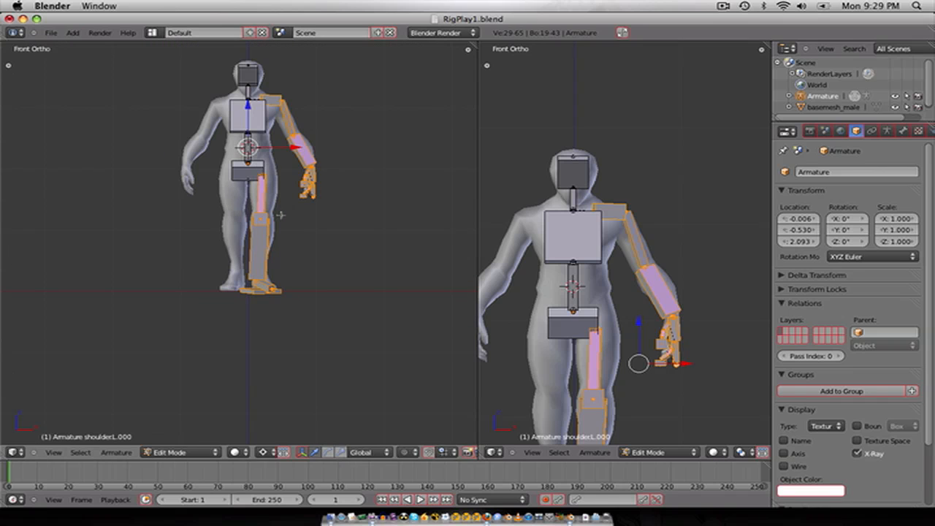
text(sx-1)
key(Return)
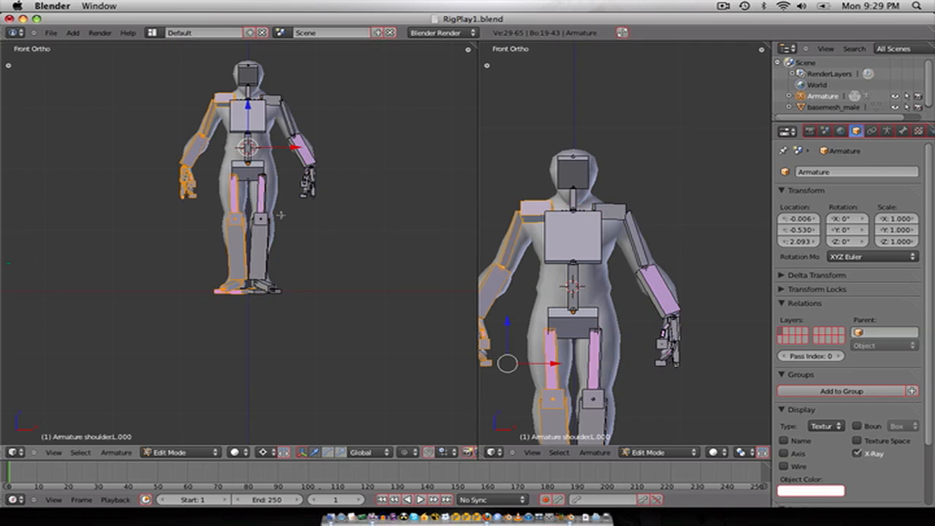
key(w)
click(281, 213)
Step: Select only the original left leg, foot, arm, hand and shoulder bones, leaving the right foot's bone out
key(a)
key(b)
drag(299, 329, 250, 183)
scroll(239, 244, up, 2)
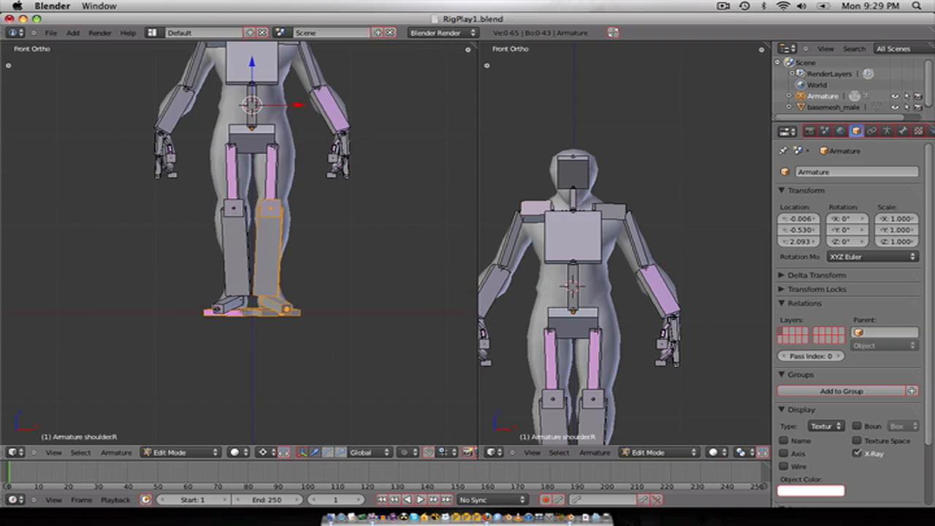
shift+right_click(200, 314)
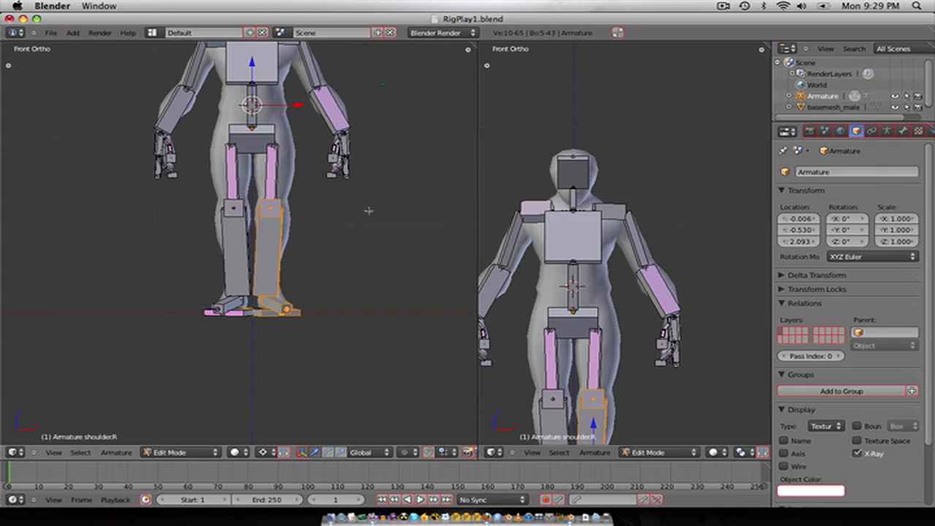
scroll(351, 211, down, 1)
key(b)
drag(351, 210, 277, 53)
shift+right_click(279, 71)
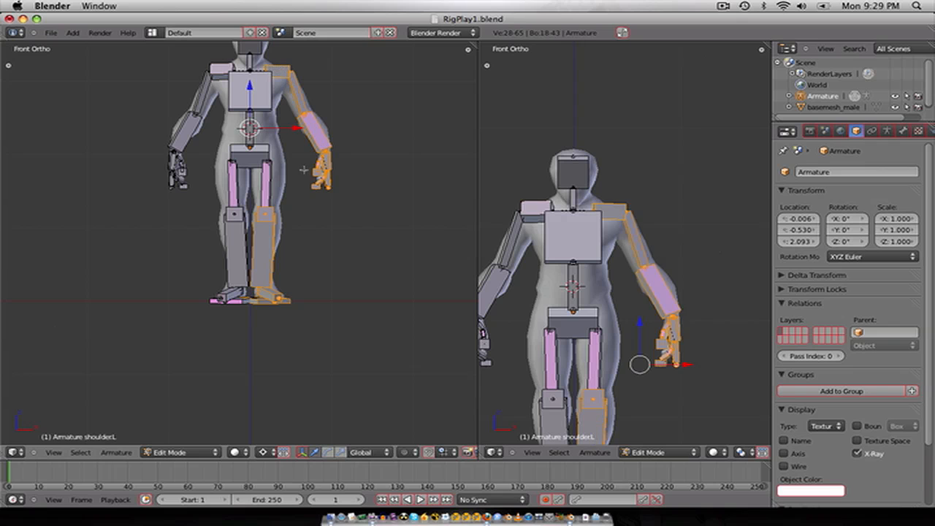
Step: Turn on X-Axis Mirror and apply a bone roll of 0 to the selected left bones
key(t)
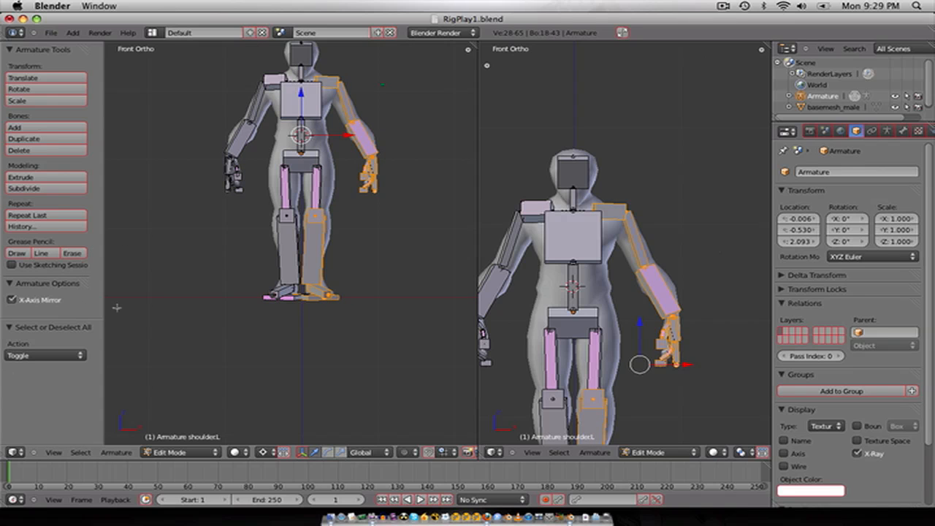
key(ctrl+r)
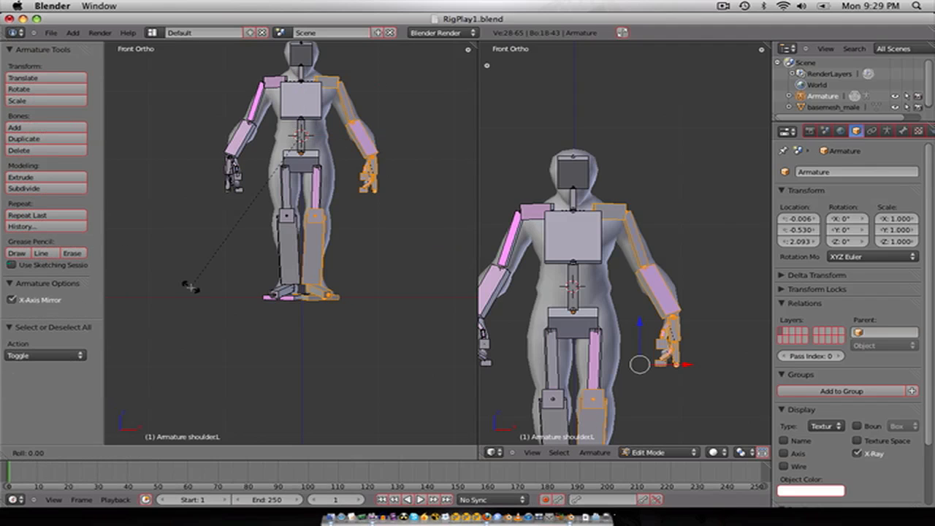
click(191, 286)
Step: Test the rig in Pose Mode by moving the hip bone up about 0.29, and cancel the move
key(ctrl+Tab)
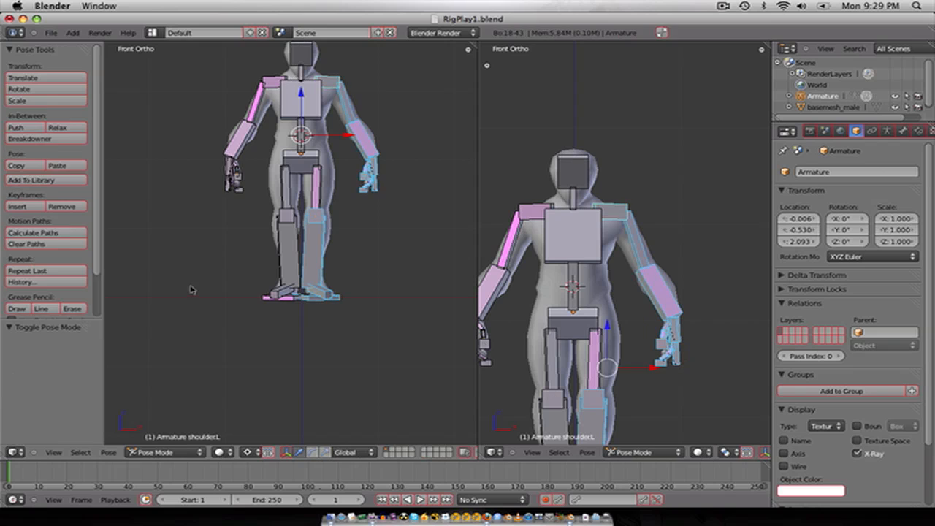
shift+middle_drag(258, 207, 255, 245)
key(ctrl+Tab)
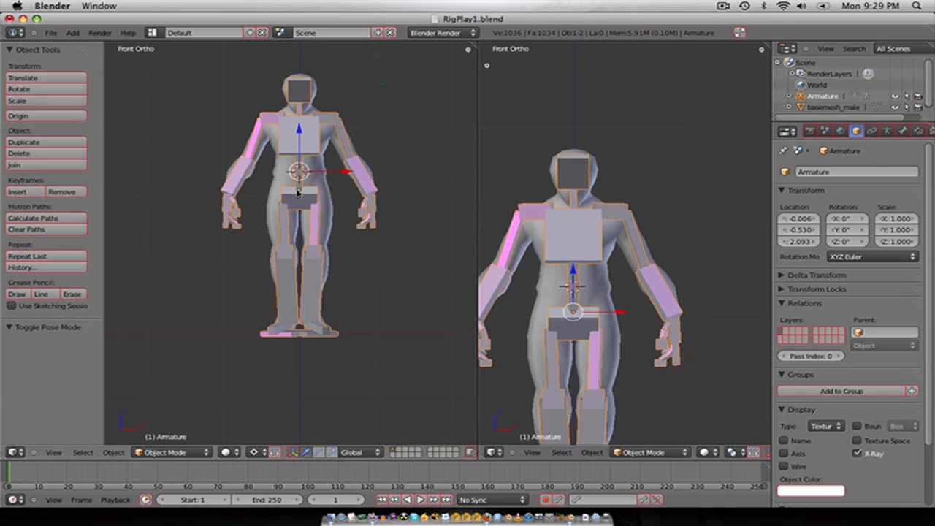
key(ctrl+Tab)
right_click(299, 196)
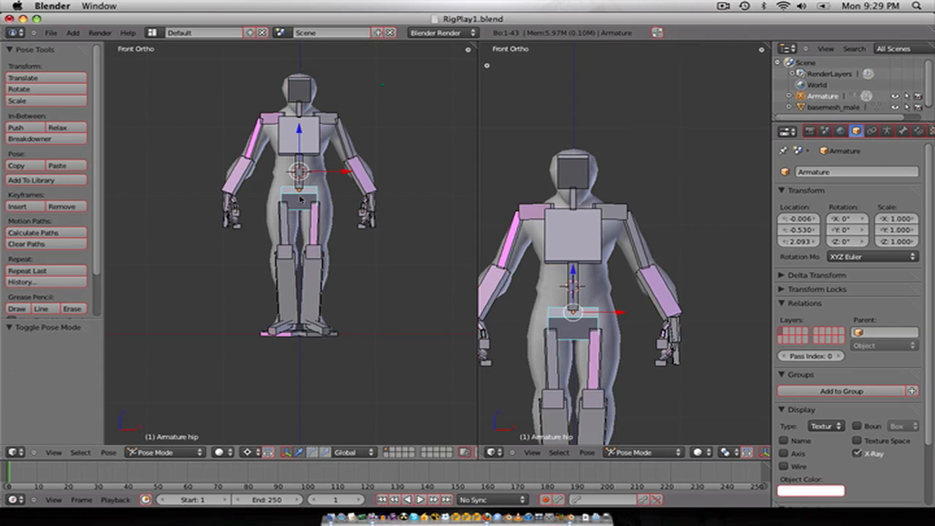
key(g)
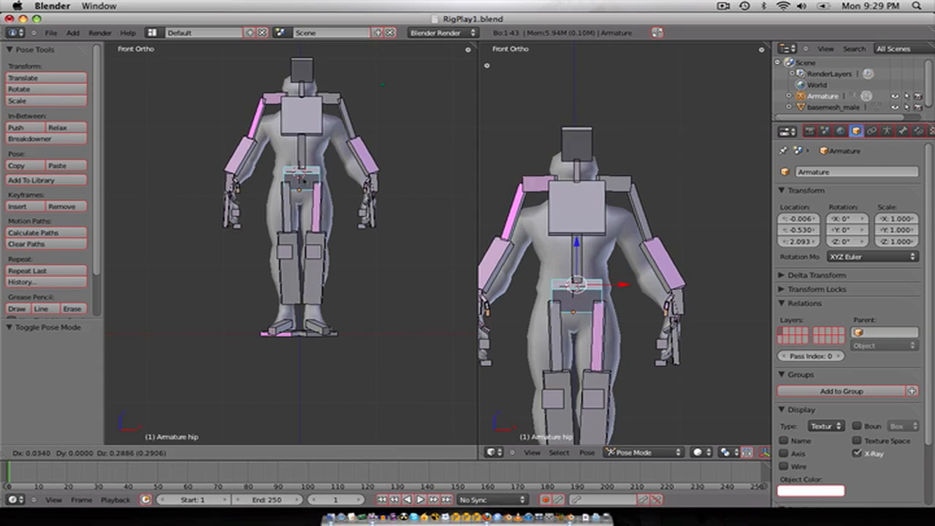
right_click(305, 168)
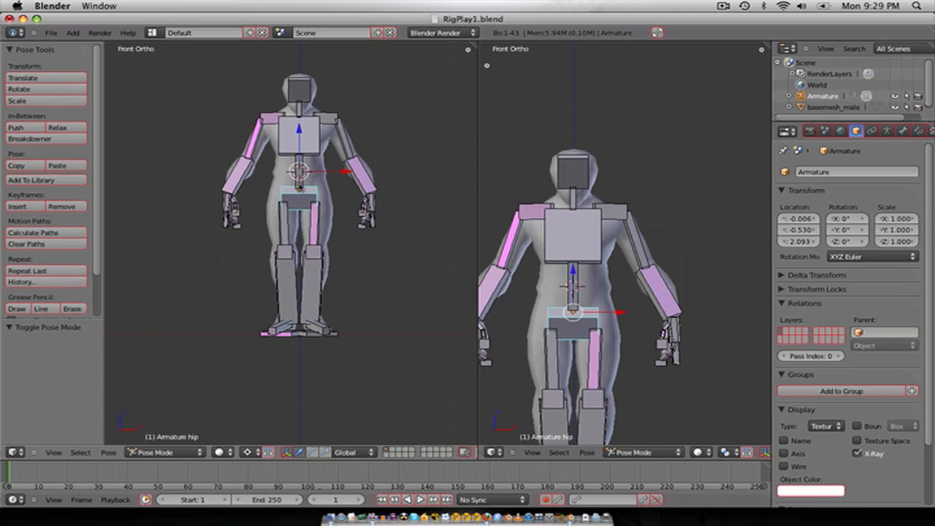
Step: Remove the existing right foot control bone from the armature and return to Pose Mode
middle_drag(295, 197, 295, 227)
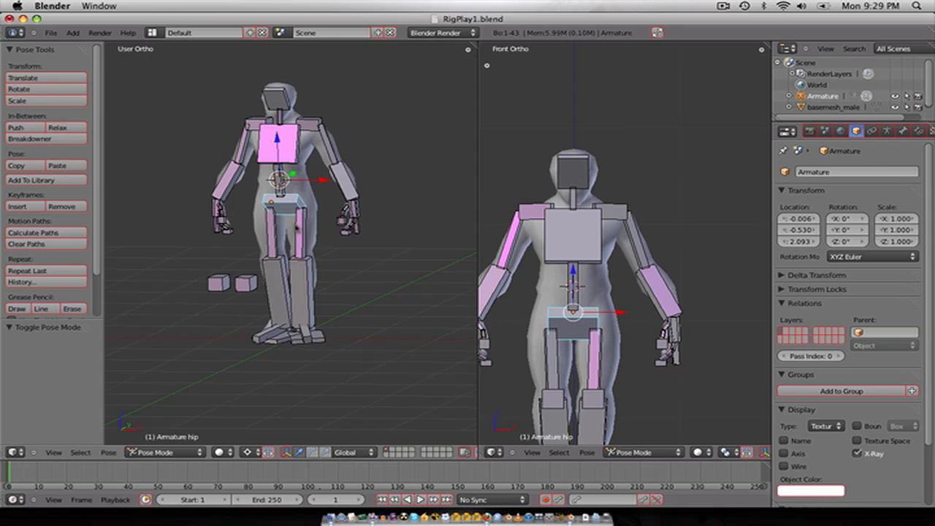
key(Tab)
key(Tab)
key(ctrl+Tab)
key(ctrl+Tab)
key(ctrl+Tab)
key(ctrl+Tab)
key(ctrl+Tab)
key(ctrl+Tab)
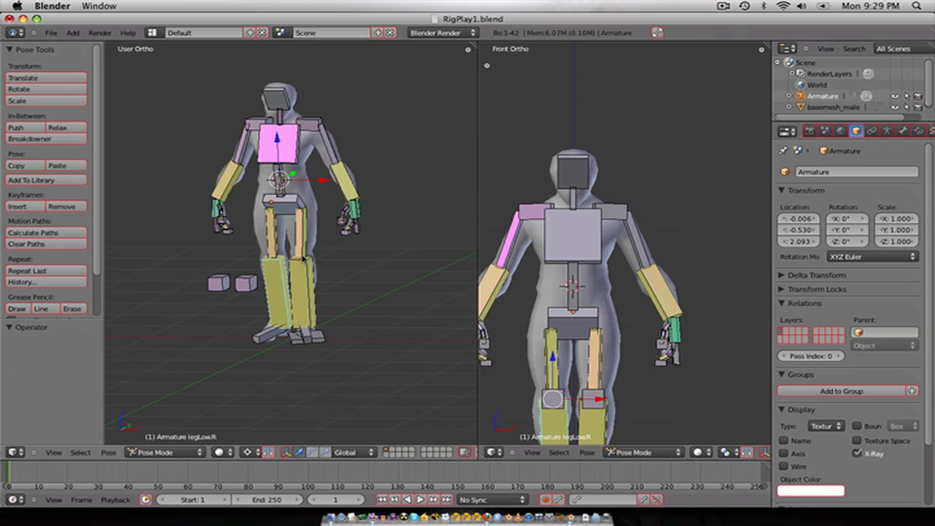
middle_drag(305, 268, 291, 289)
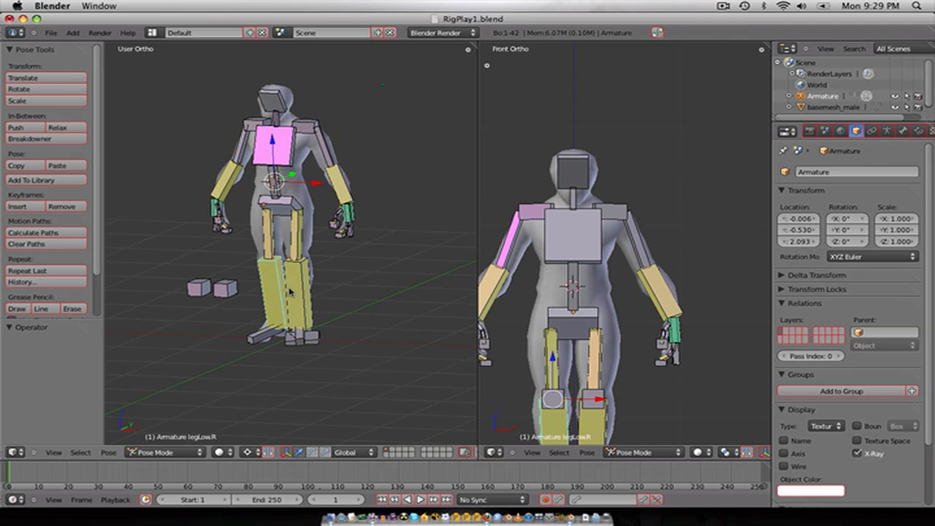
Step: Duplicate the left foot control bone in Edit Mode and mirror the copy to the right foot with an X scale of -1
key(KP_1)
scroll(271, 309, up, 3)
shift+middle_drag(268, 345, 287, 253)
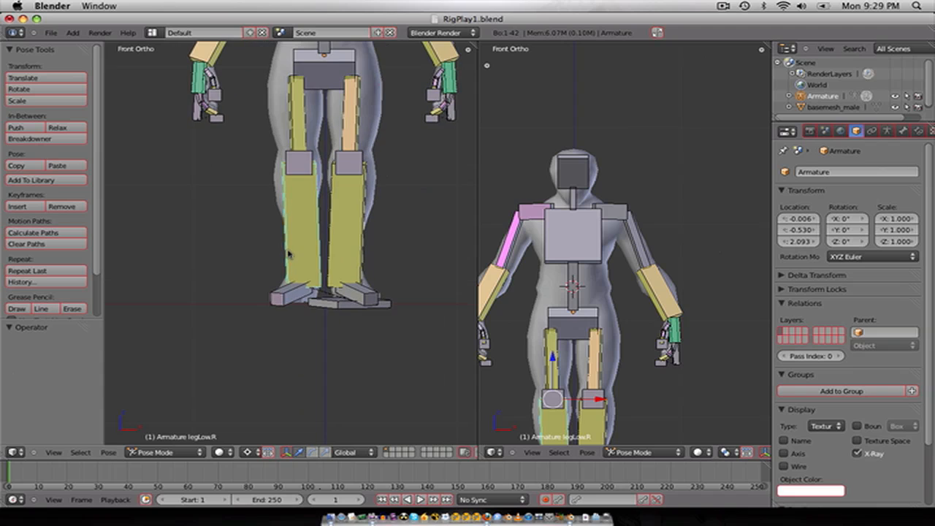
right_click(347, 316)
scroll(346, 315, down, 3)
key(Tab)
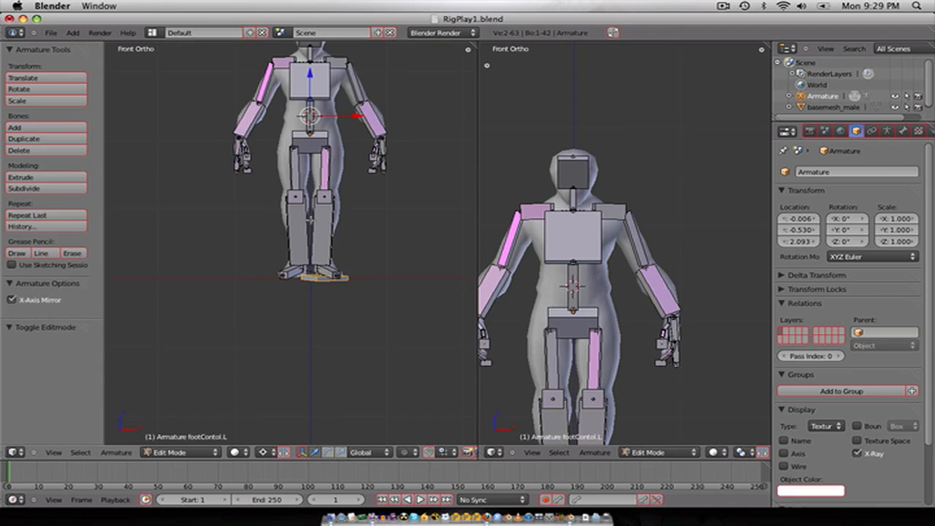
key(shift+d)
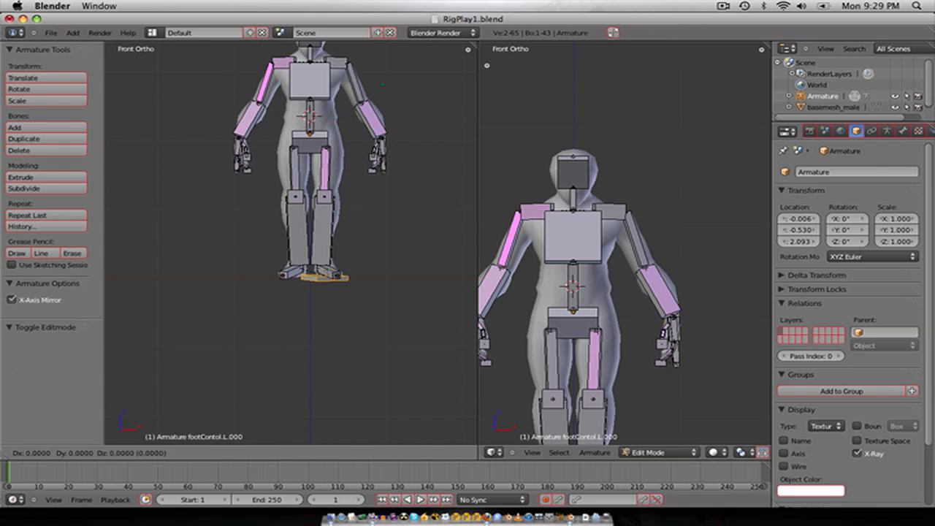
key(Escape)
key(s)
key(x)
key(minus)
key(1)
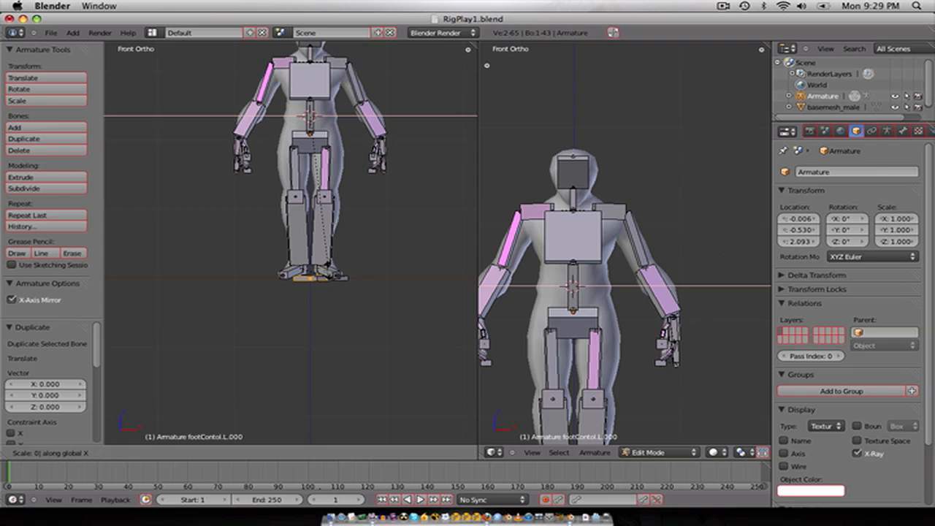
key(Return)
Step: Flip the left-right name of the mirrored foot control bone and return to Pose Mode
key(w)
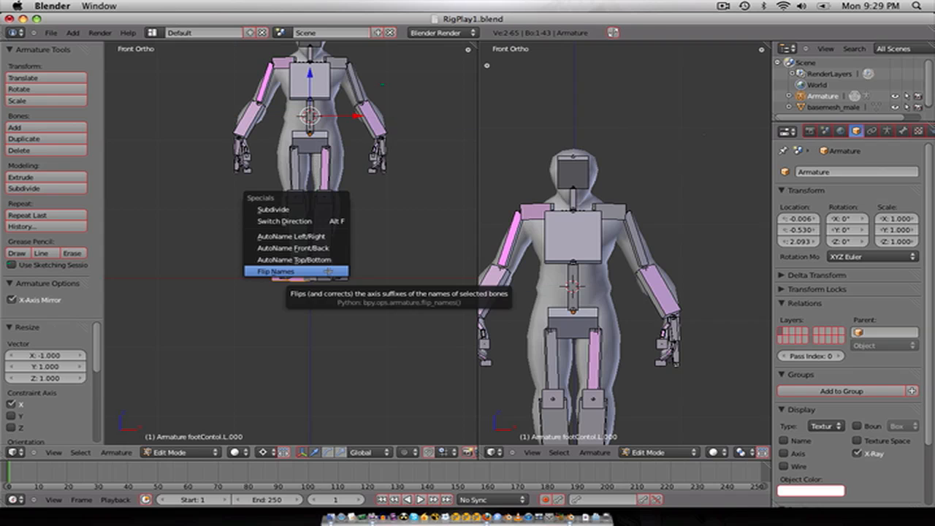
click(327, 271)
key(Tab)
Step: Test the right foot control bone by moving it, and cancel the move
scroll(305, 321, up, 4)
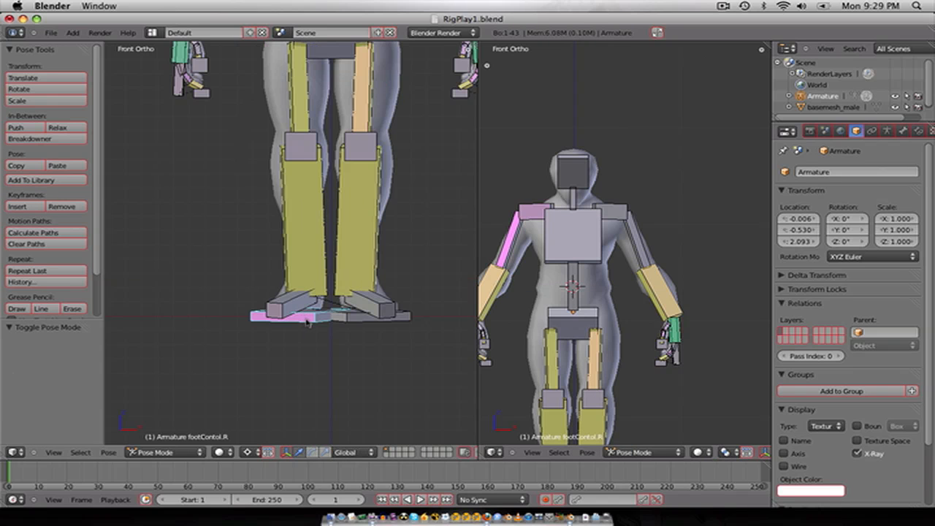
key(g)
right_click(285, 261)
Step: Parent the IK_foot.R and foot.R bones to the right foot control bone in Edit Mode, and return to Pose Mode
middle_drag(286, 261, 320, 248)
scroll(328, 242, up, 3)
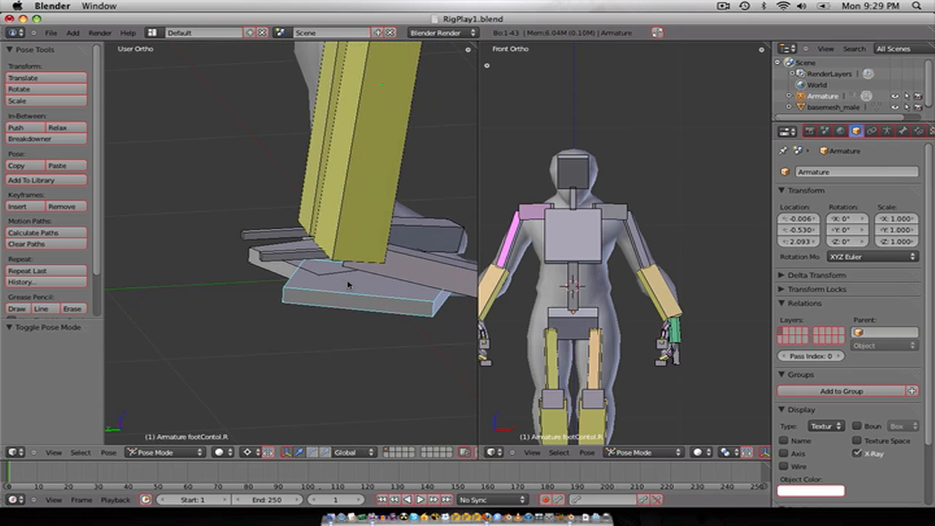
key(Tab)
right_click(349, 254)
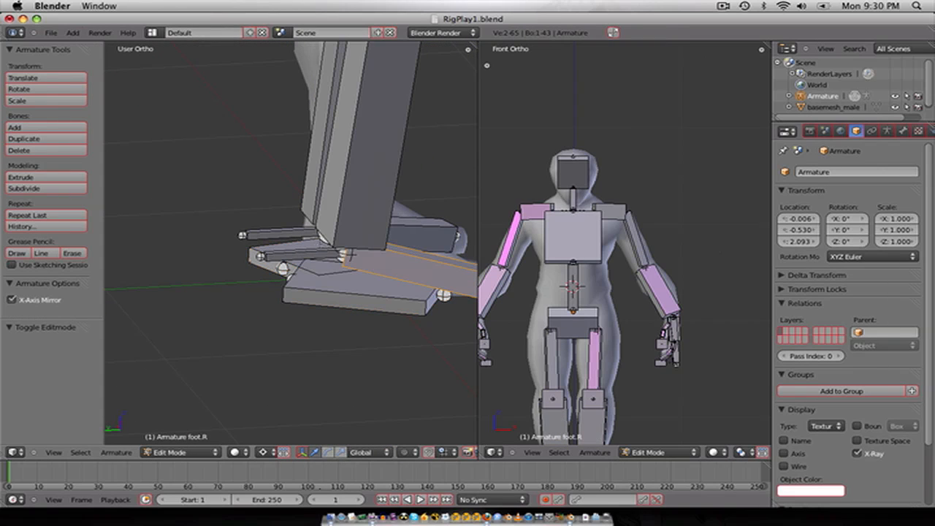
right_click(309, 253)
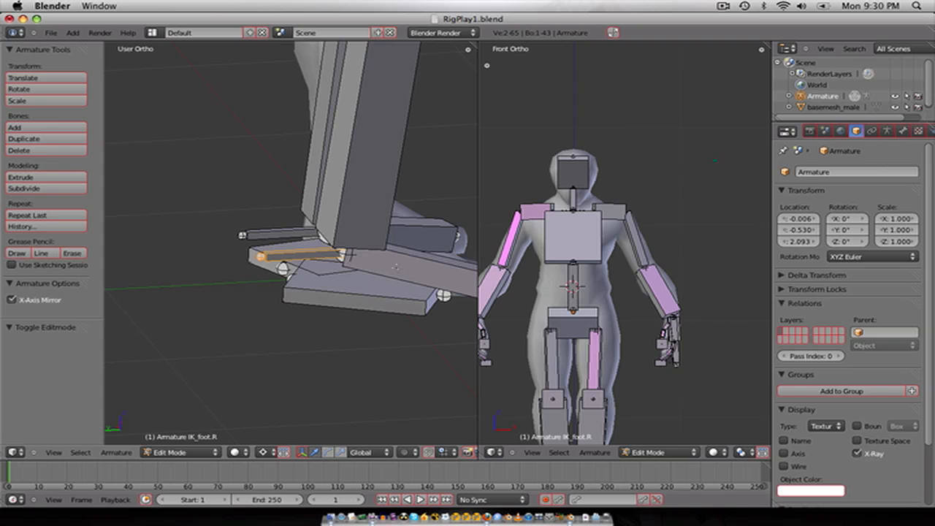
right_click(410, 265)
right_click(390, 263)
middle_drag(305, 262, 270, 263)
shift+right_click(267, 249)
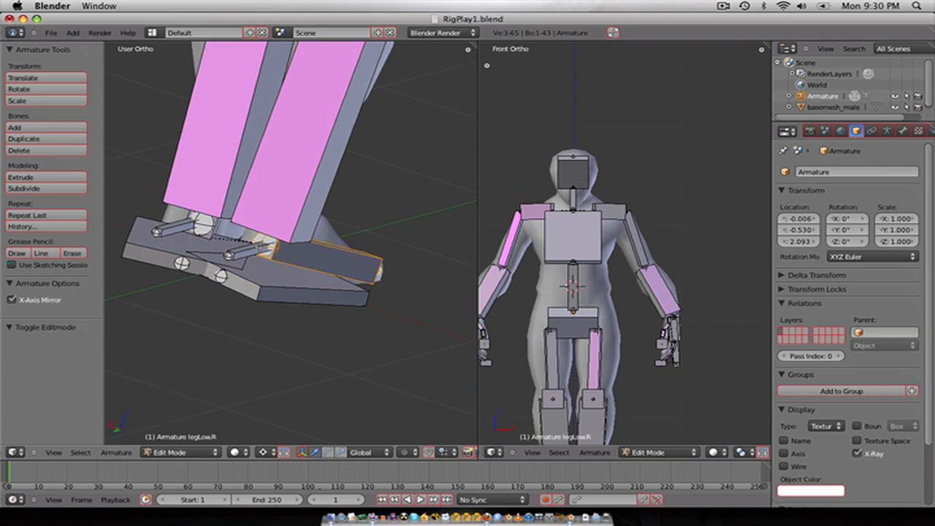
right_click(238, 251)
right_click(241, 252)
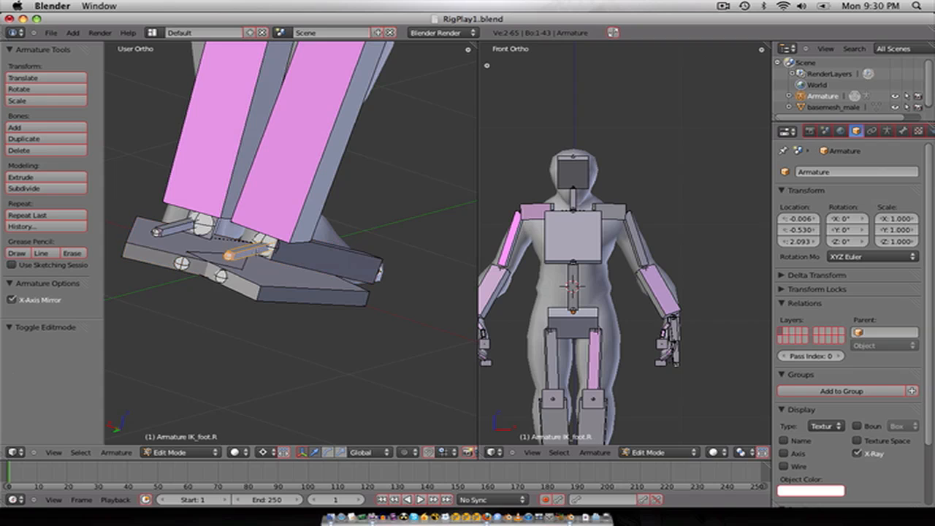
shift+right_click(348, 267)
shift+right_click(326, 290)
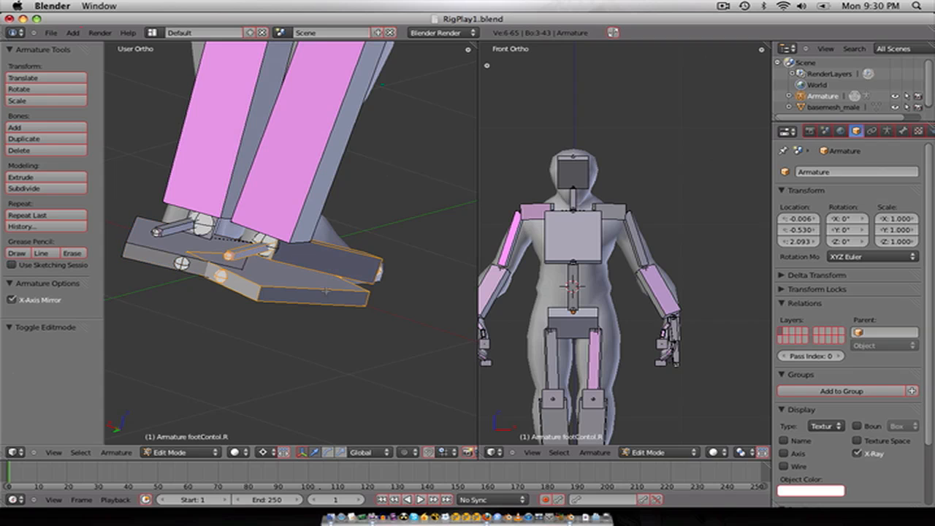
key(ctrl+p)
click(325, 291)
key(ctrl+Tab)
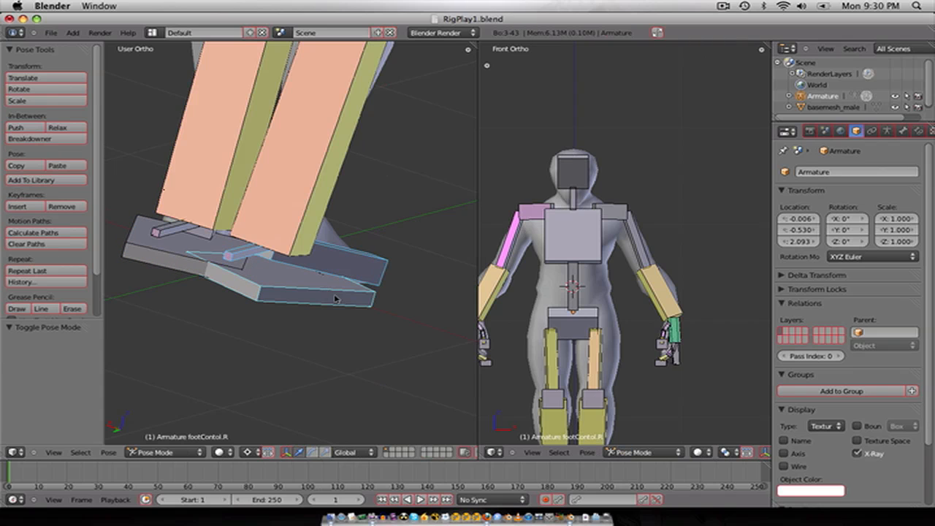
Step: Test the foot controls from the side, moving the right about -0.668 in Y and 0.771 in Z, the left about 0.953 in Y and 0.447 in Z
key(KP_3)
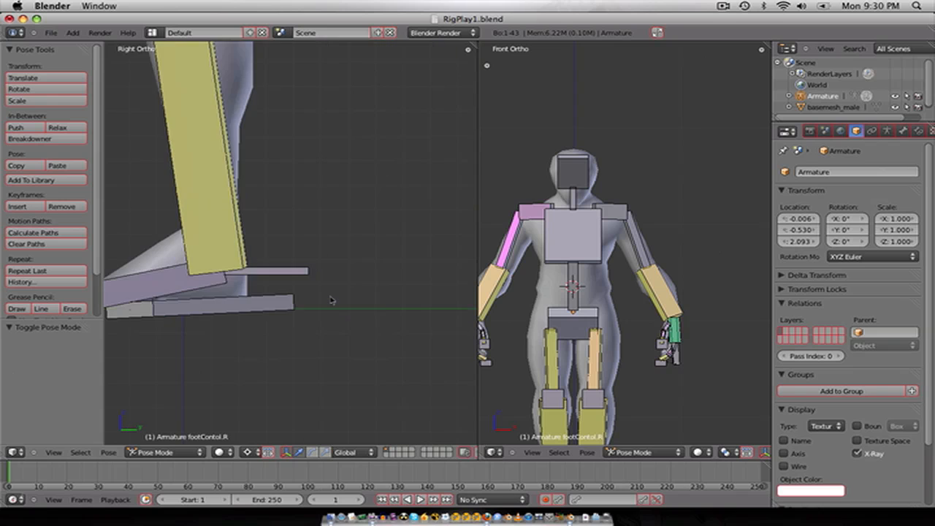
scroll(321, 303, down, 3)
key(g)
click(255, 277)
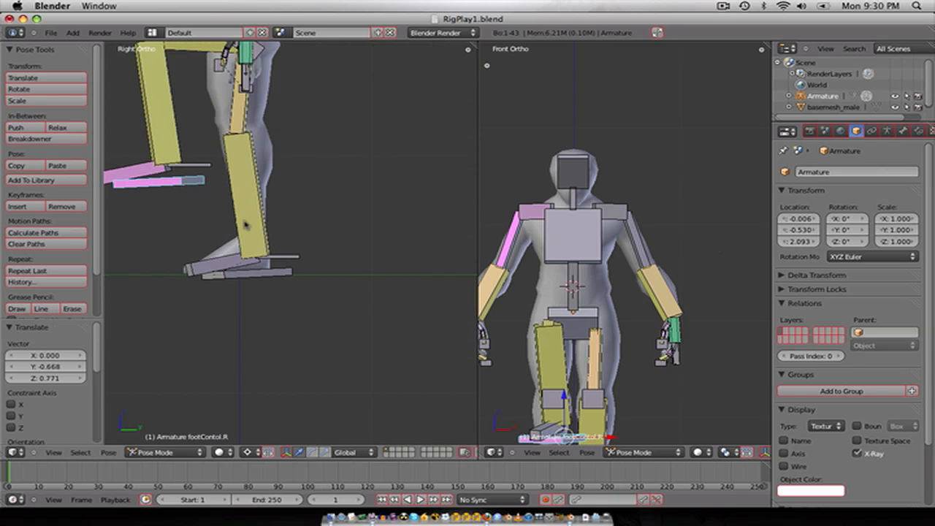
right_click(255, 277)
key(g)
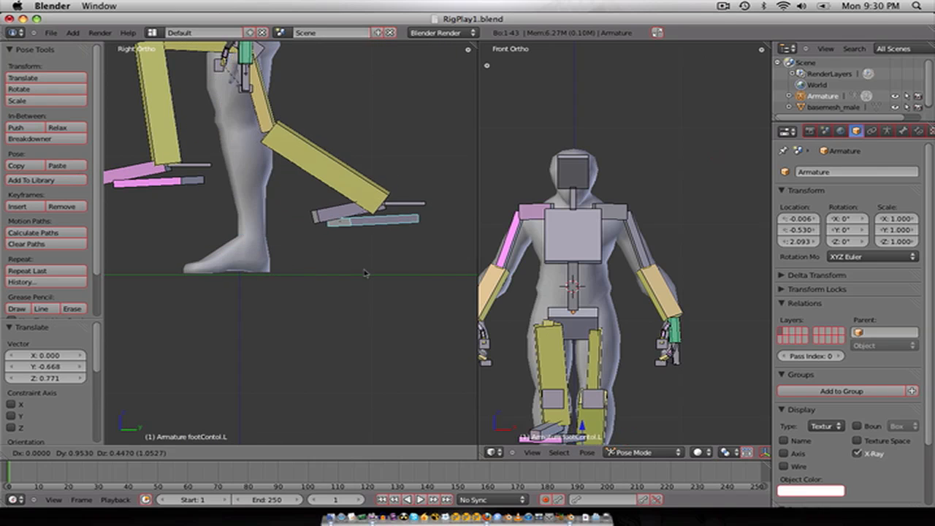
click(365, 271)
Step: Clear the left foot control's pose location and the pose rotation of all bones
scroll(326, 280, down, 2)
key(alt+g)
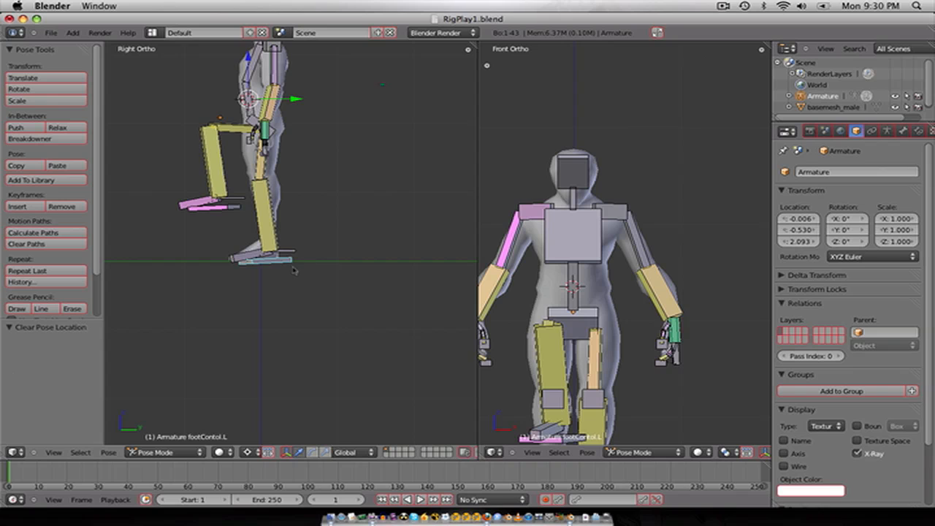
key(a)
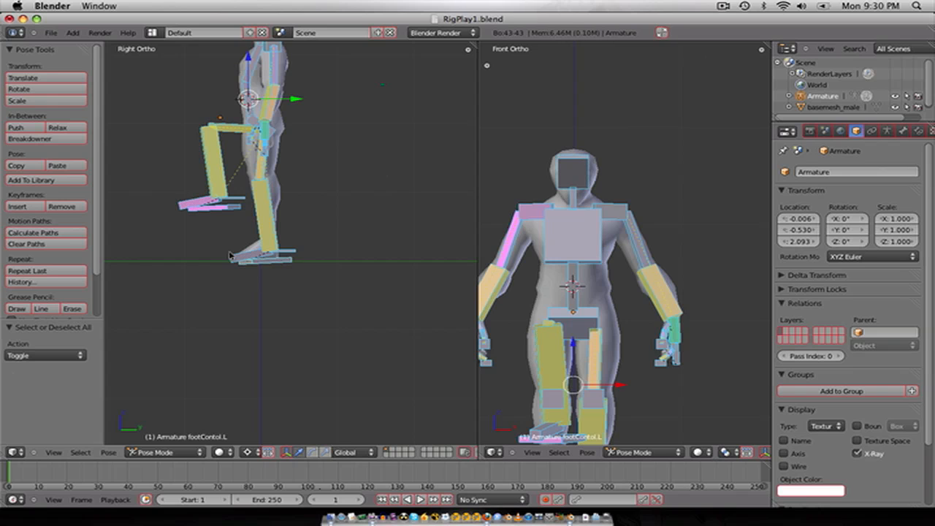
key(alt+r)
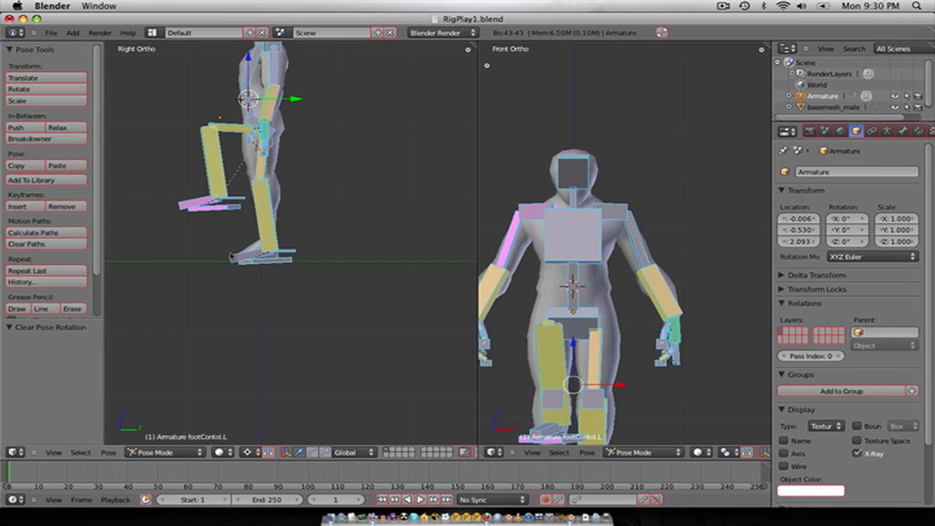
Step: Switch the armature to Edit Mode and save over the existing RigPlay1.blend file
middle_drag(183, 241, 214, 260)
key(Tab)
key(ctrl+s)
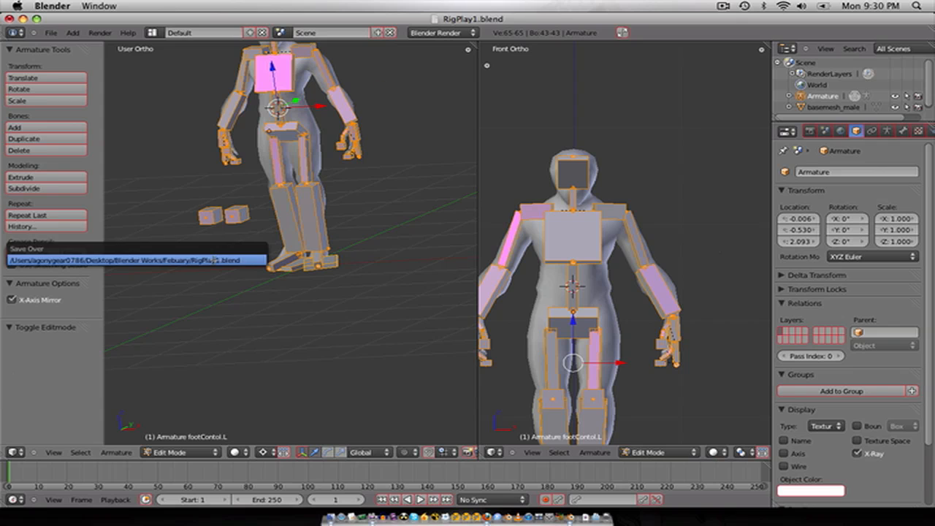
click(214, 260)
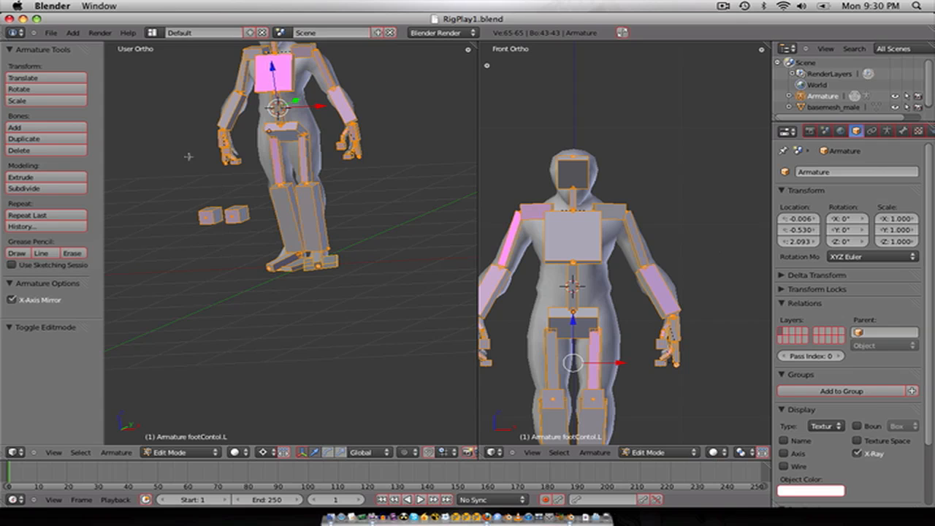
Step: Save the scene as a new file named RigPlay2.blend
click(50, 33)
click(73, 120)
click(839, 82)
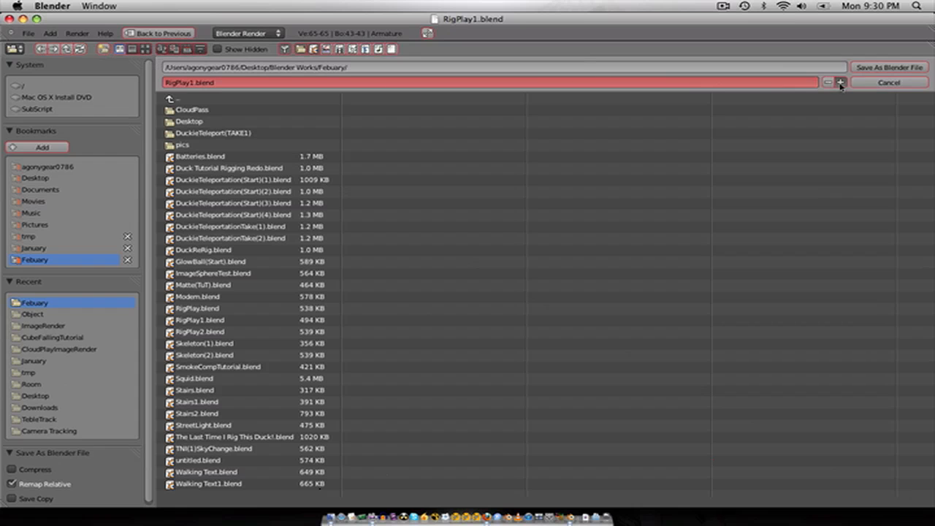
click(908, 68)
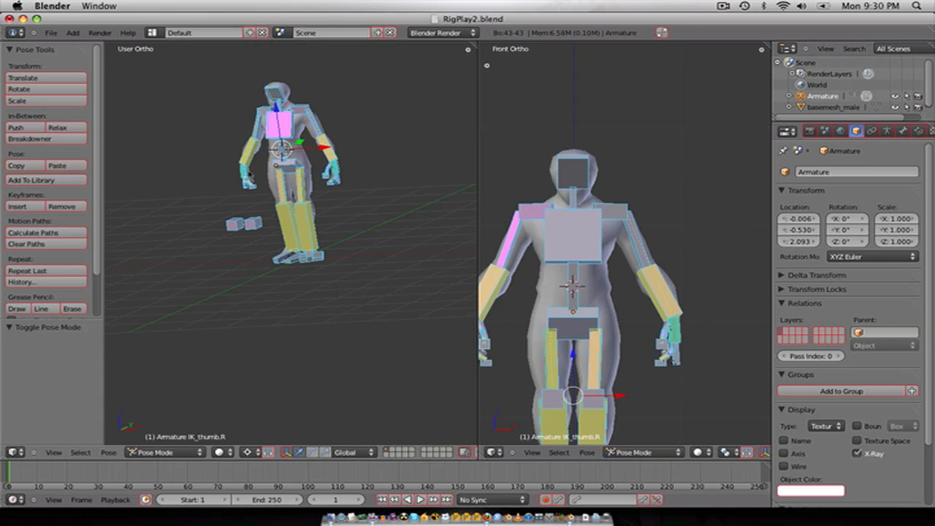
Step: Examine the complete rig in Pose Mode from the front and the side
key(KP_1)
key(KP_3)
key(KP_1)
scroll(265, 151, up, 3)
shift+middle_drag(286, 148, 276, 271)
scroll(325, 230, up, 2)
scroll(325, 229, down, 3)
scroll(321, 248, up, 2)
scroll(319, 244, down, 3)
middle_drag(321, 241, 326, 235)
key(KP_1)
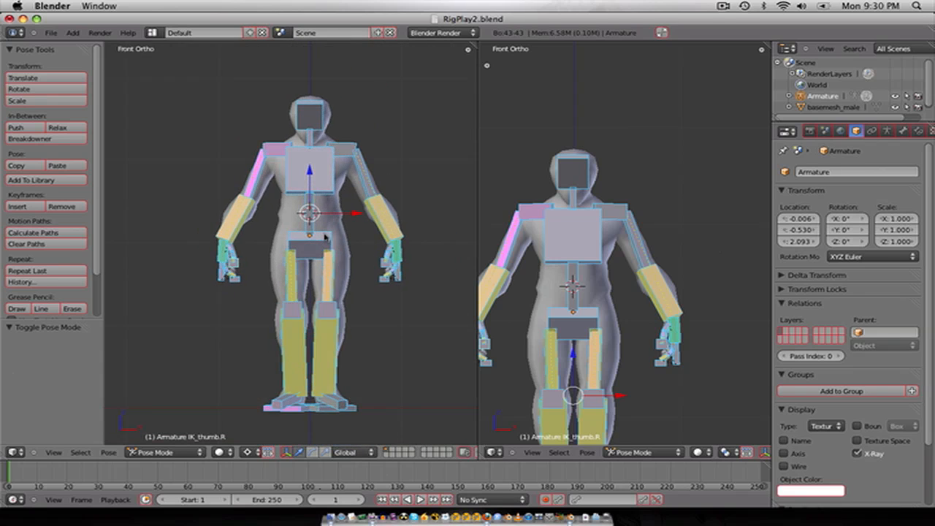
Step: Parent the basemesh_male body mesh to the armature with automatic weights
key(Tab)
key(Tab)
right_click(339, 214)
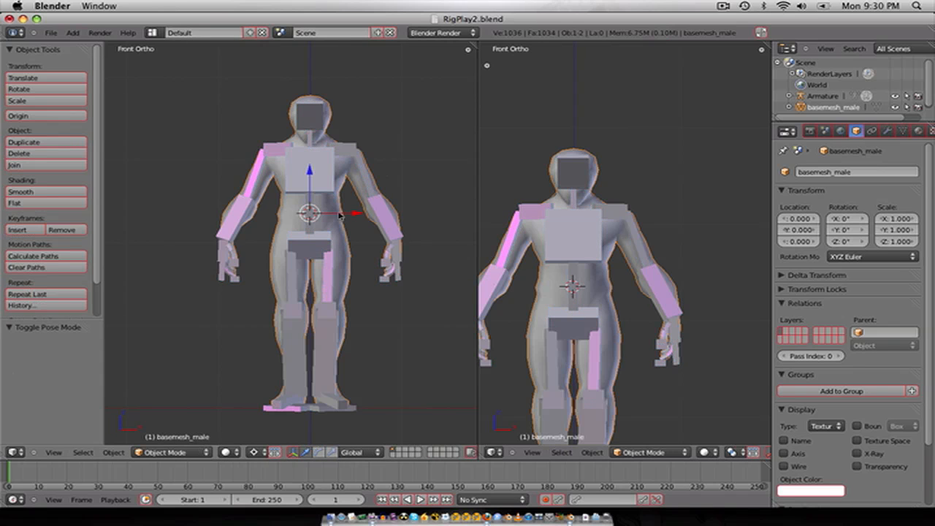
right_click(303, 248)
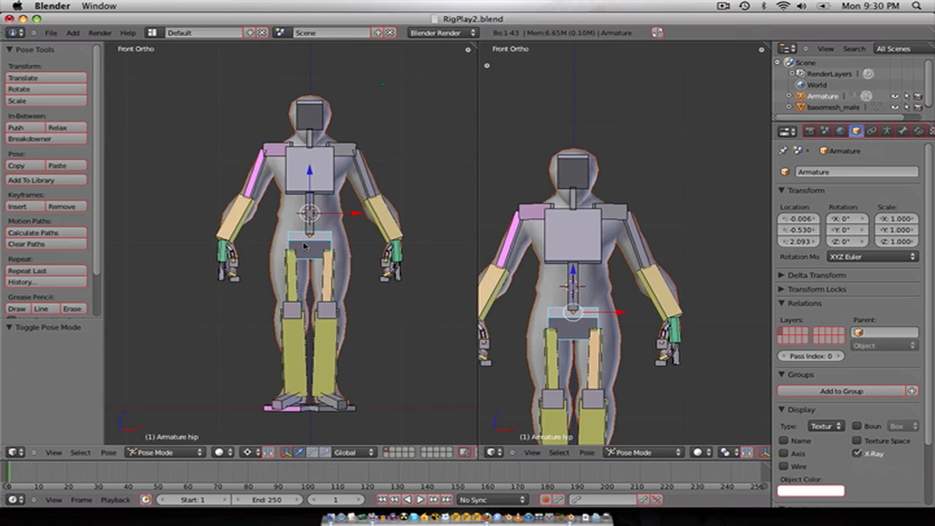
key(ctrl+p)
click(302, 247)
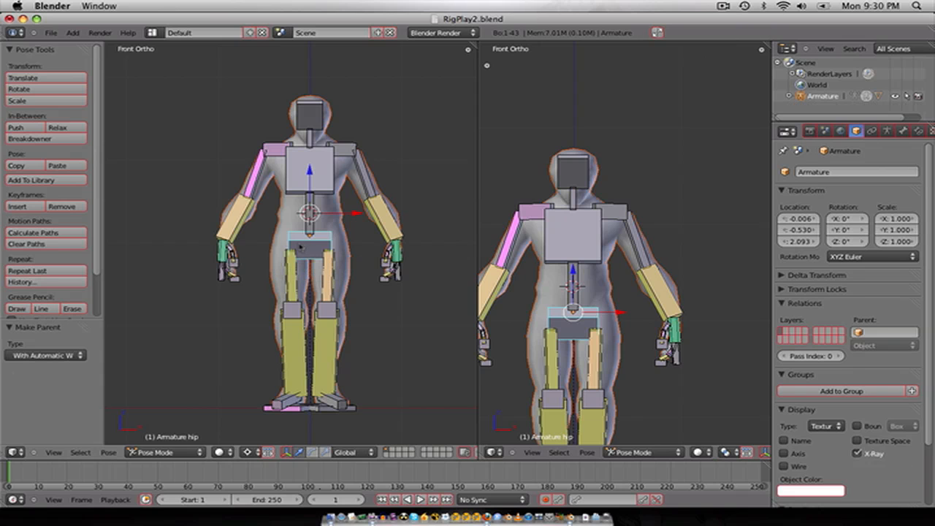
Step: Test the mesh deformation by moving the hip bone about -0.057 in X and -0.523 in Z
key(g)
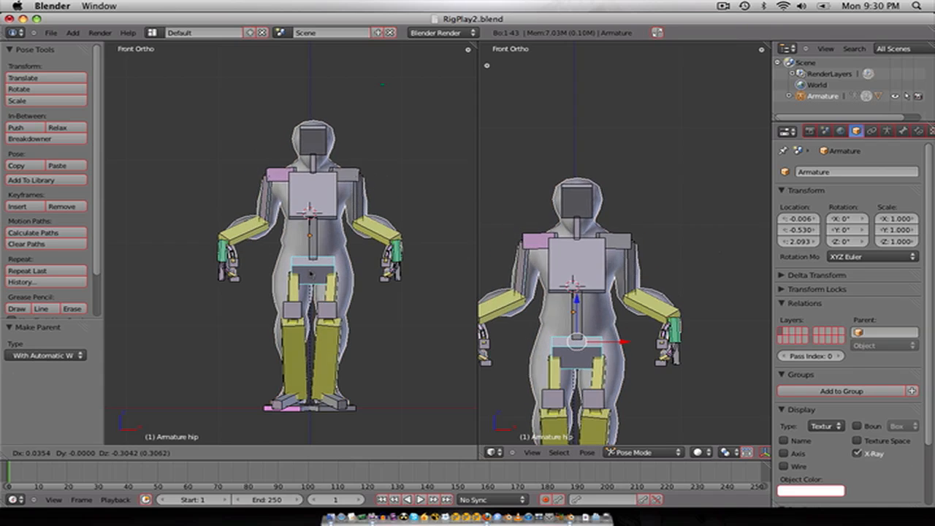
click(265, 282)
Step: Spread the feet along X by moving the right foot control about -0.54 and the left foot control about 0.424
right_click(295, 409)
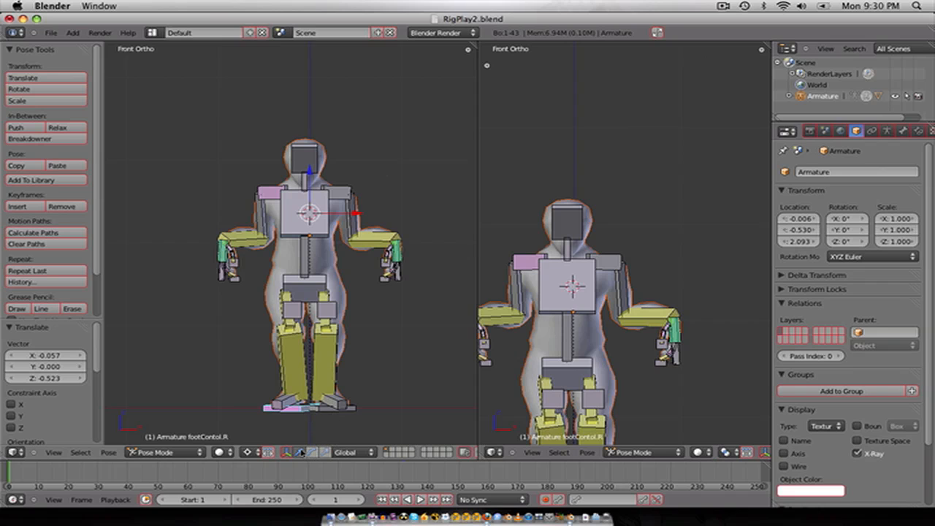
key(comma)
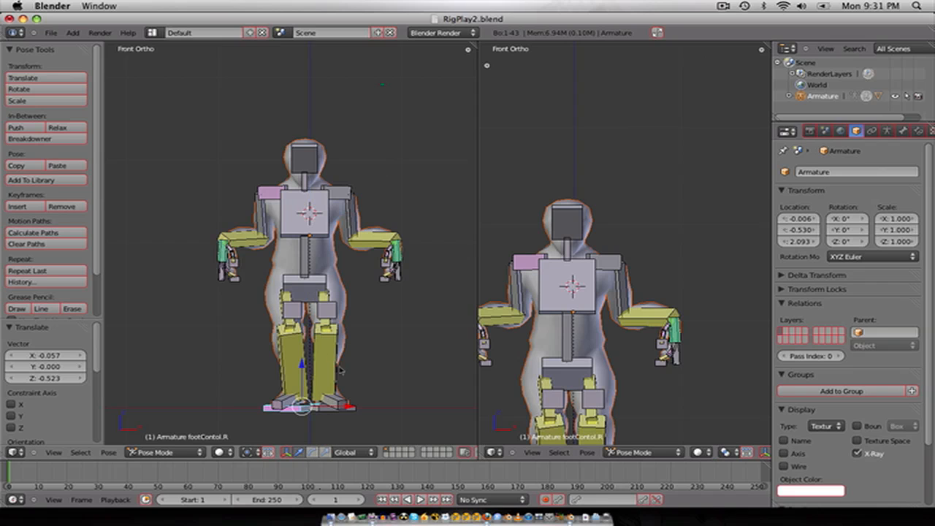
key(g)
key(x)
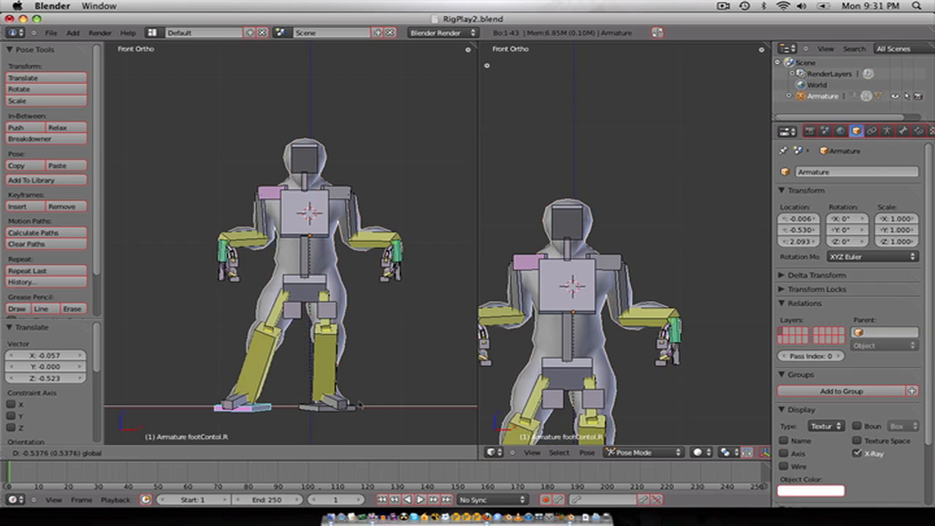
click(359, 404)
right_click(354, 407)
drag(364, 409, 404, 411)
Step: Raise the character's hip bone about 0.233 in Z while shifting it about -0.057 in X
right_click(322, 282)
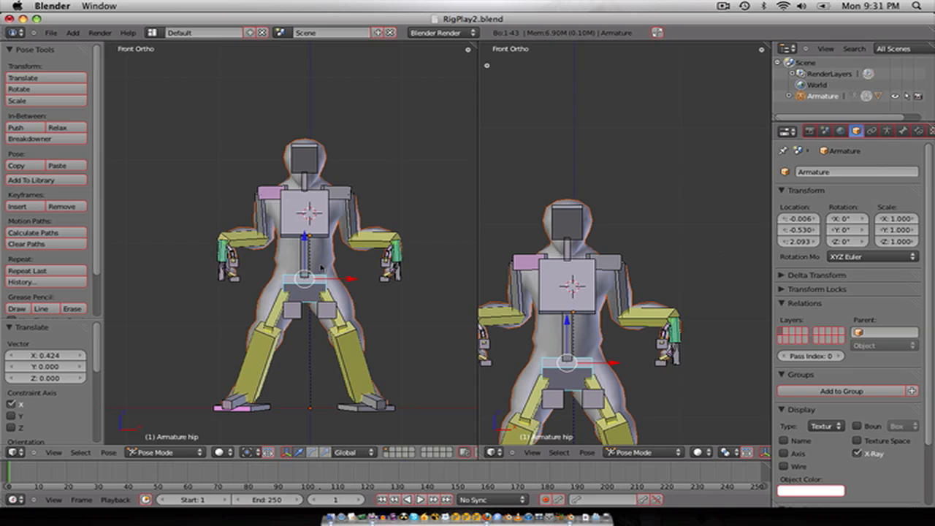
key(g)
click(324, 245)
Step: Rotate the left hand bone about -83° and raise the arm by moving it about -0.538 in X and 1.627 in Z
right_click(400, 274)
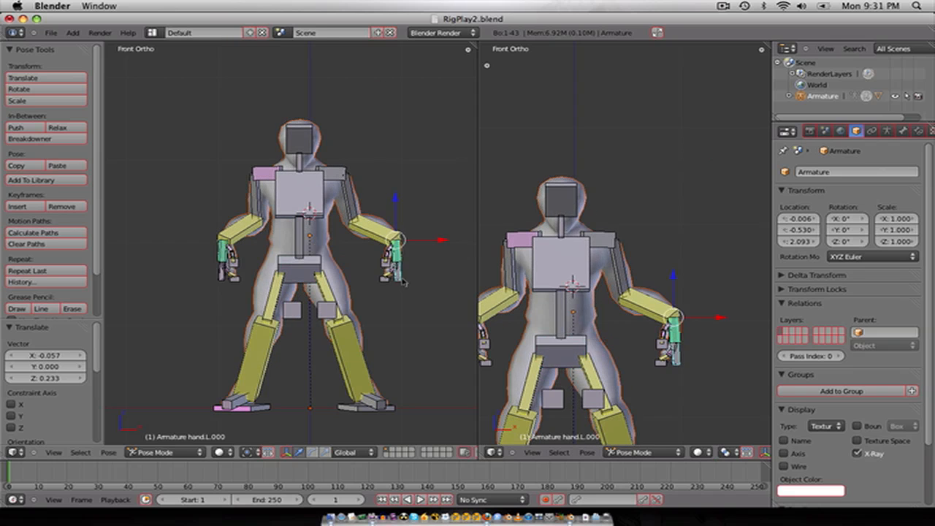
key(r)
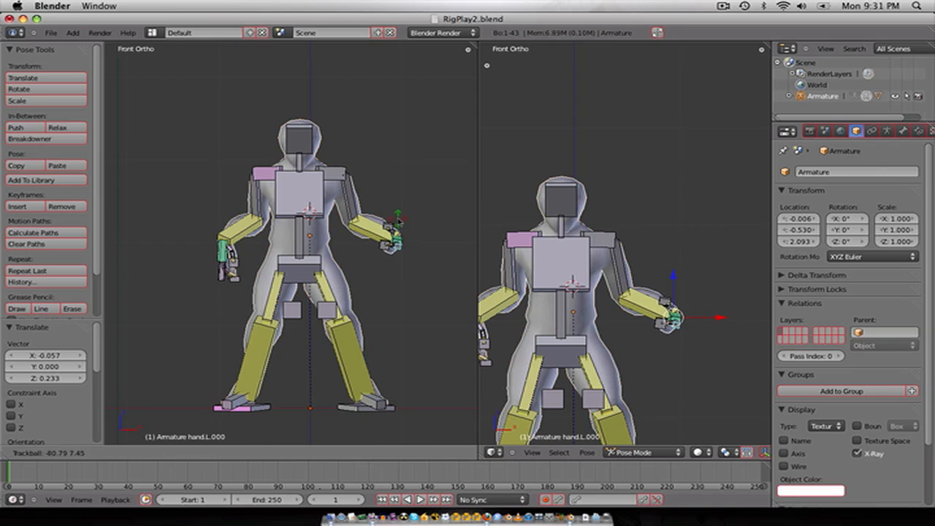
click(396, 252)
key(g)
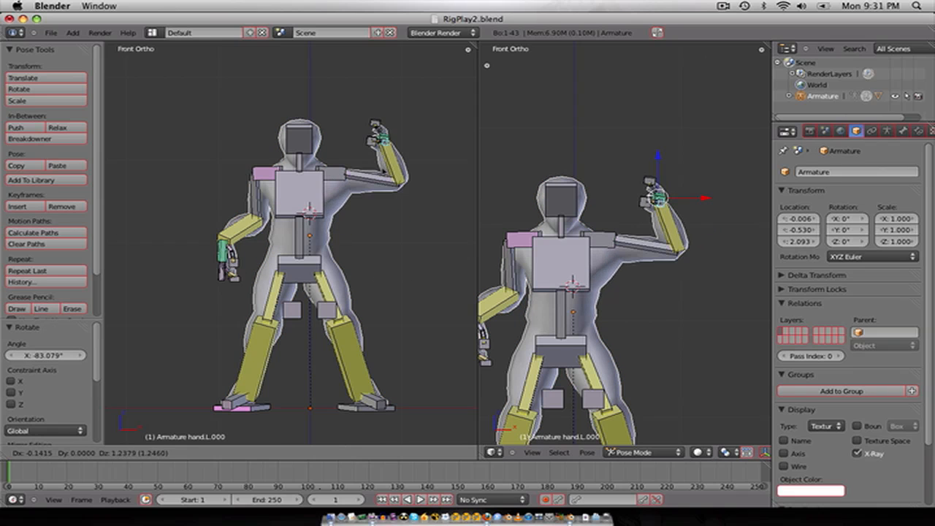
click(359, 146)
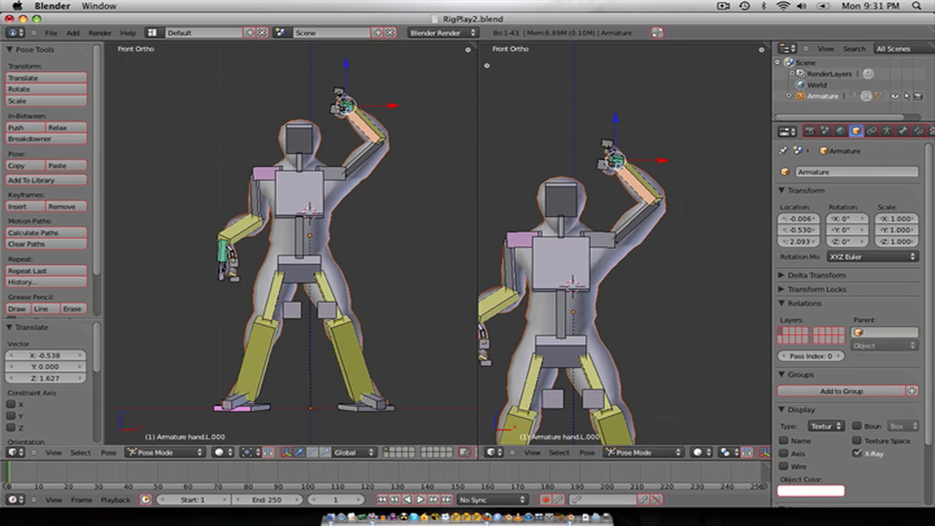
Step: Rotate the right hand bone about -70°, move it about -0.745 in Y and 0.636 in Z, and rotate it back about 50°
key(r)
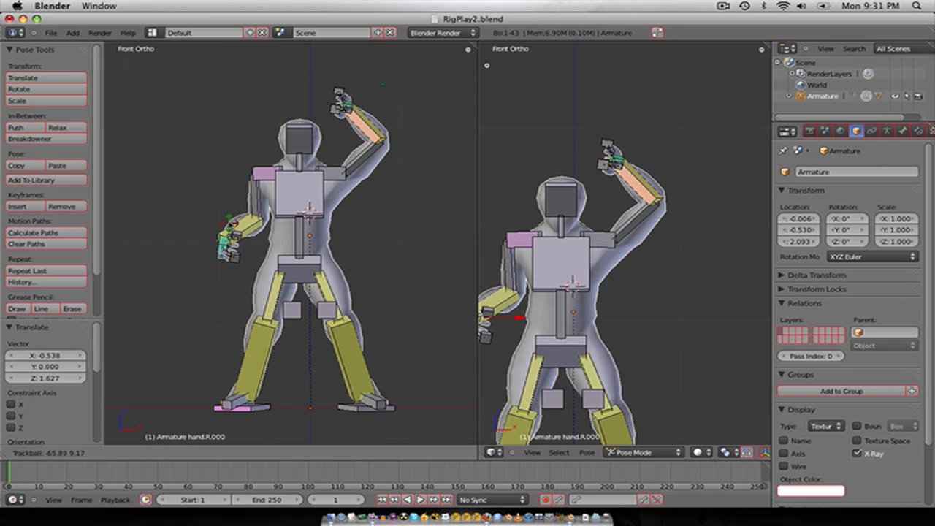
click(519, 325)
key(KP_3)
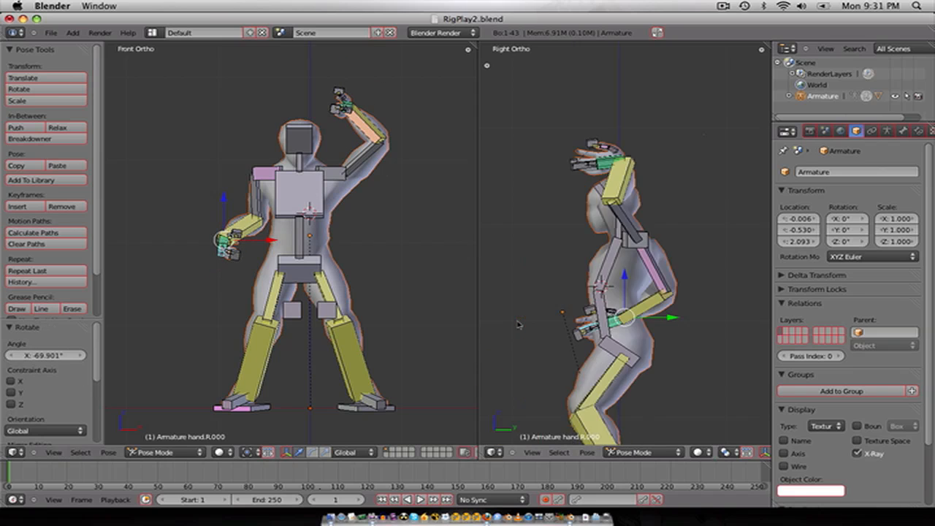
key(g)
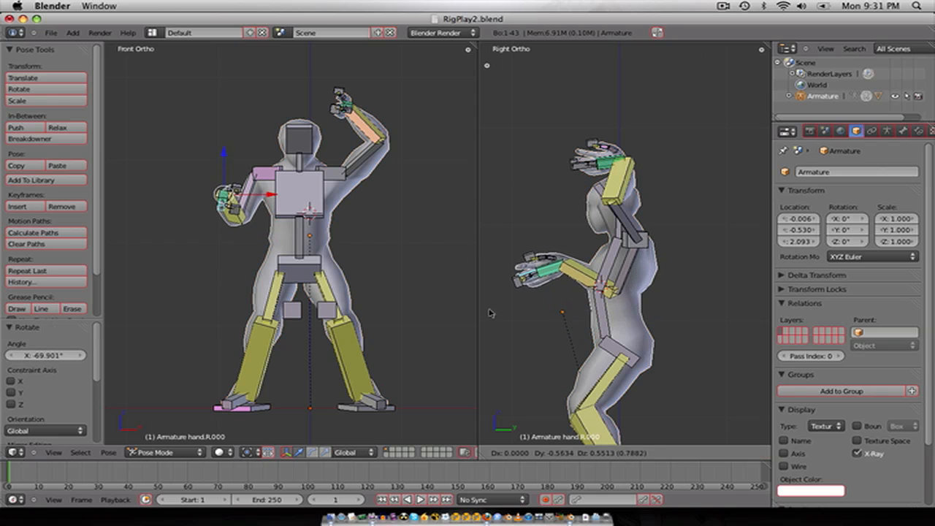
click(764, 306)
key(r)
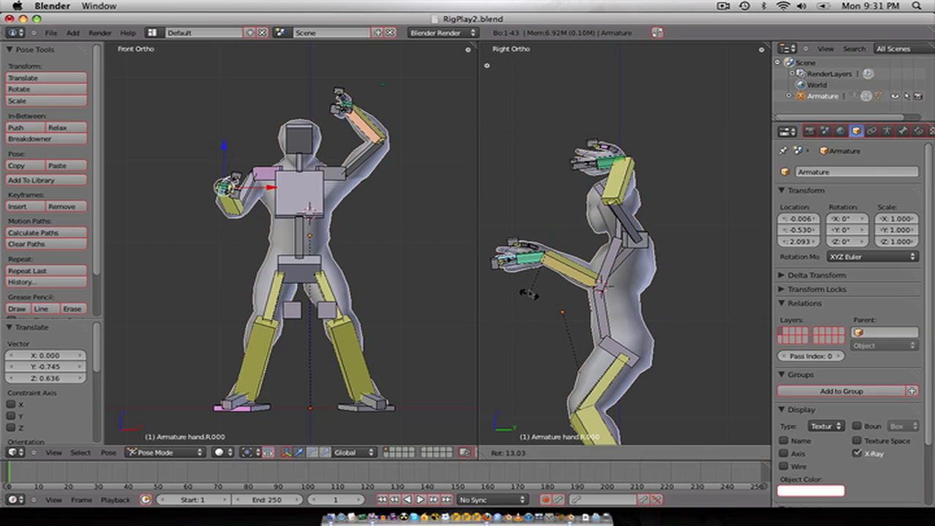
click(584, 252)
Step: Rotate the left hand bone about 81° and lower it in front of the head, about -0.279 in Y and -0.63 in Z
right_click(562, 162)
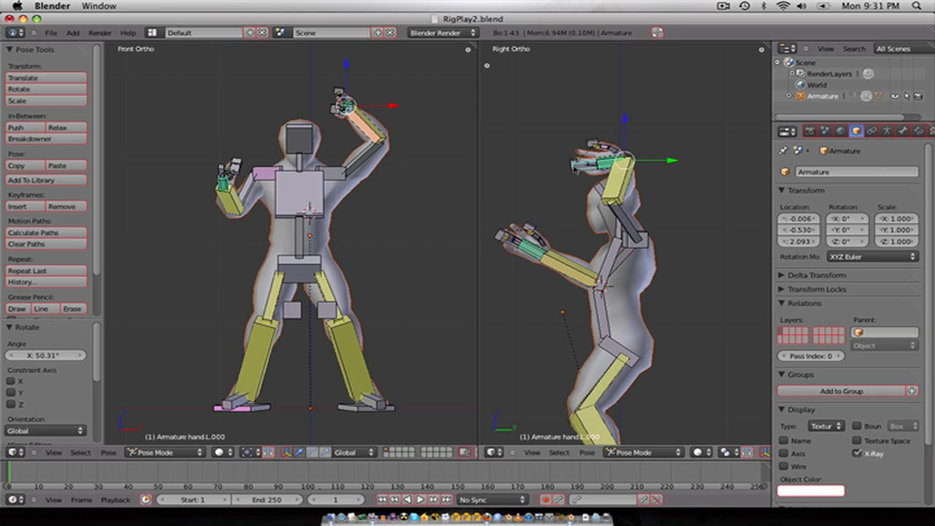
key(r)
click(588, 165)
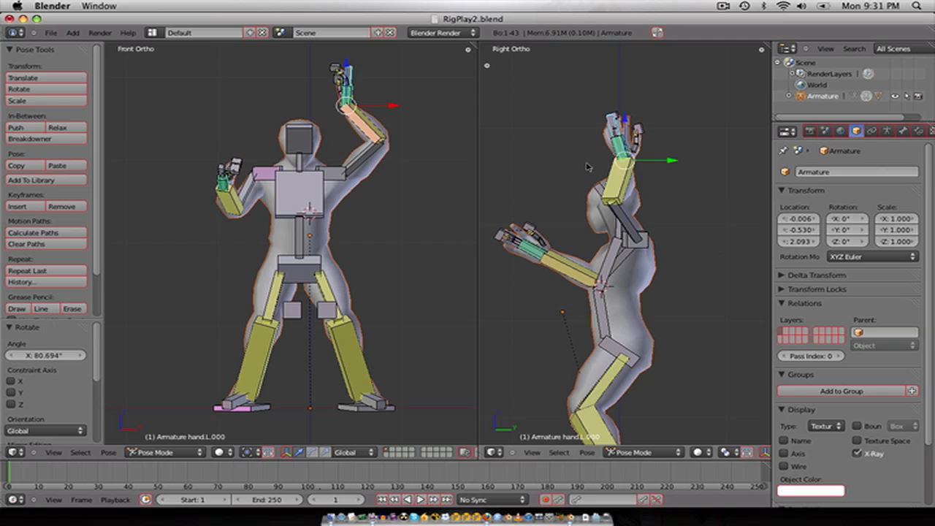
key(g)
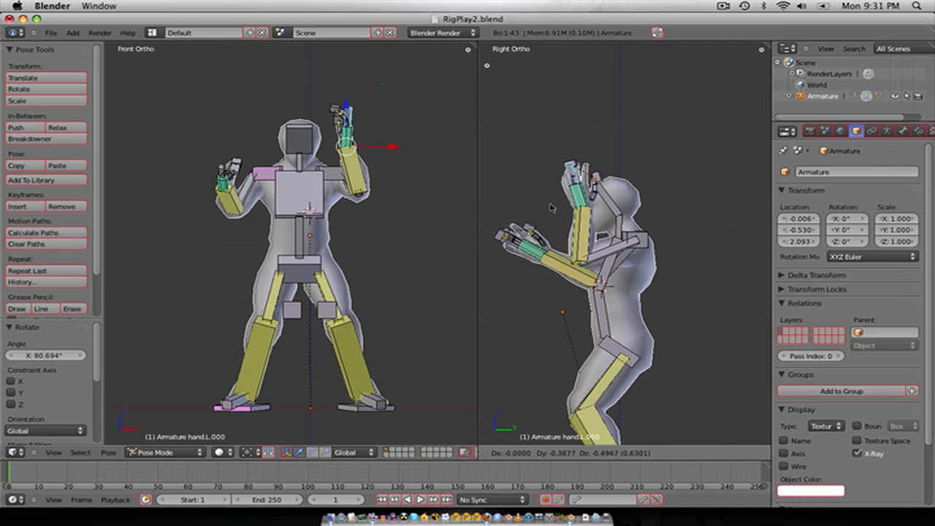
click(560, 217)
key(g)
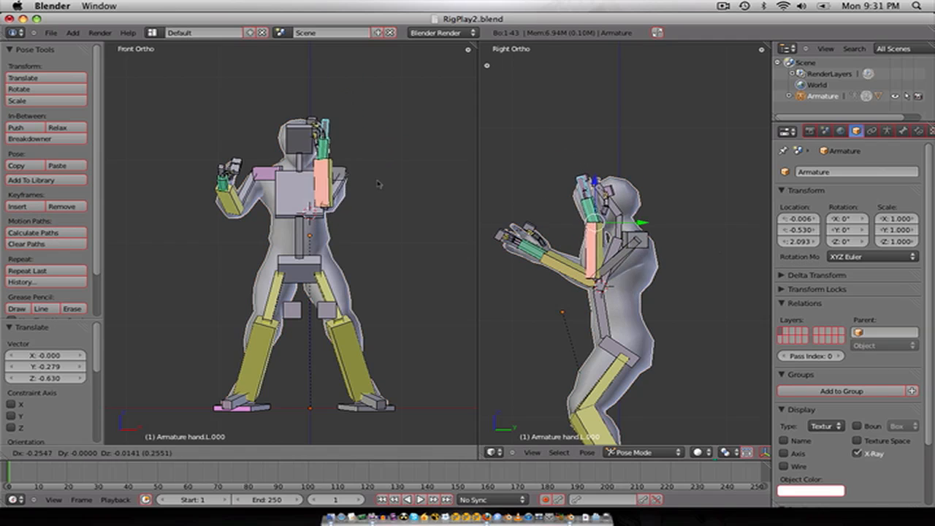
click(396, 188)
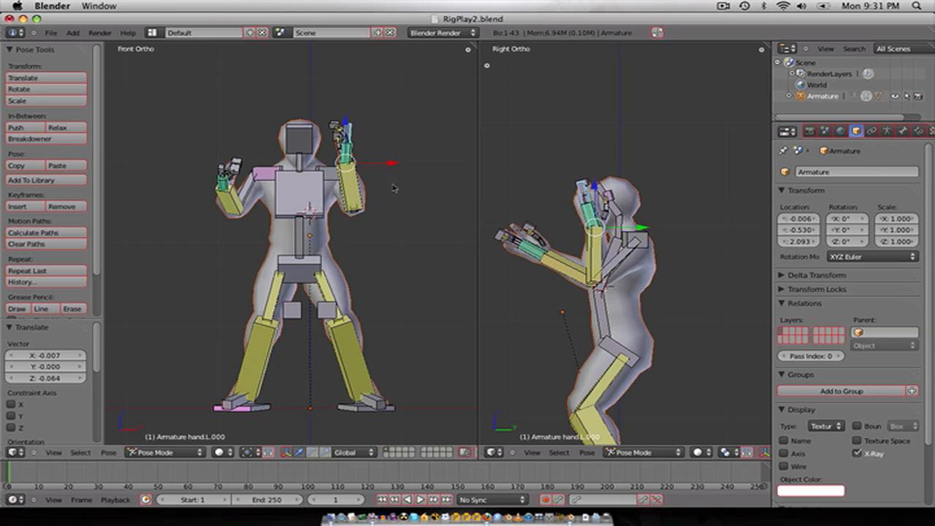
Step: Return the armature to Object Mode and show the posed character from the right side
scroll(332, 196, down, 2)
middle_drag(336, 207, 294, 280)
key(ctrl+Tab)
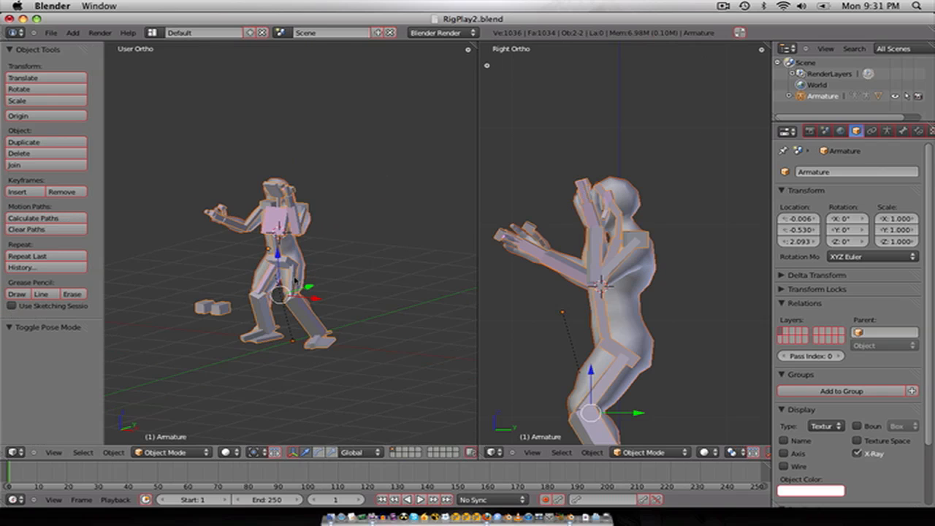
key(KP_3)
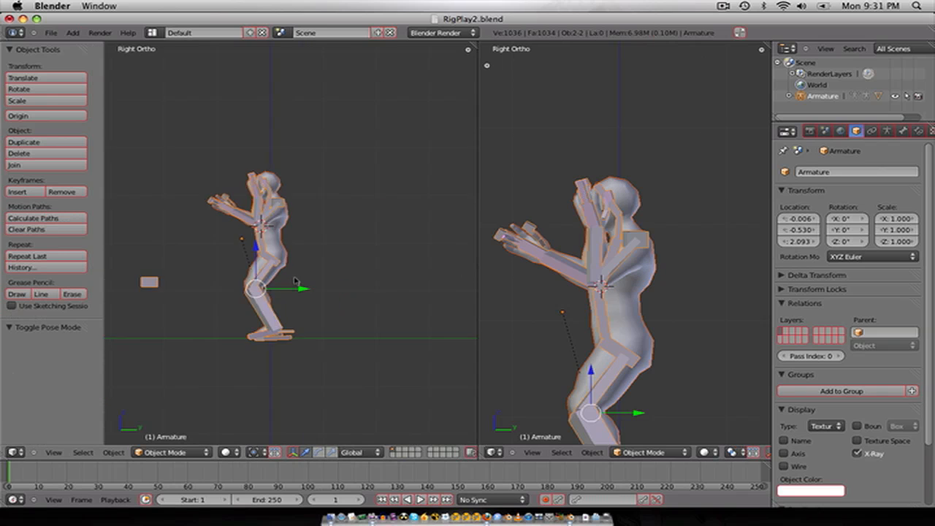
shift+middle_drag(246, 285, 324, 269)
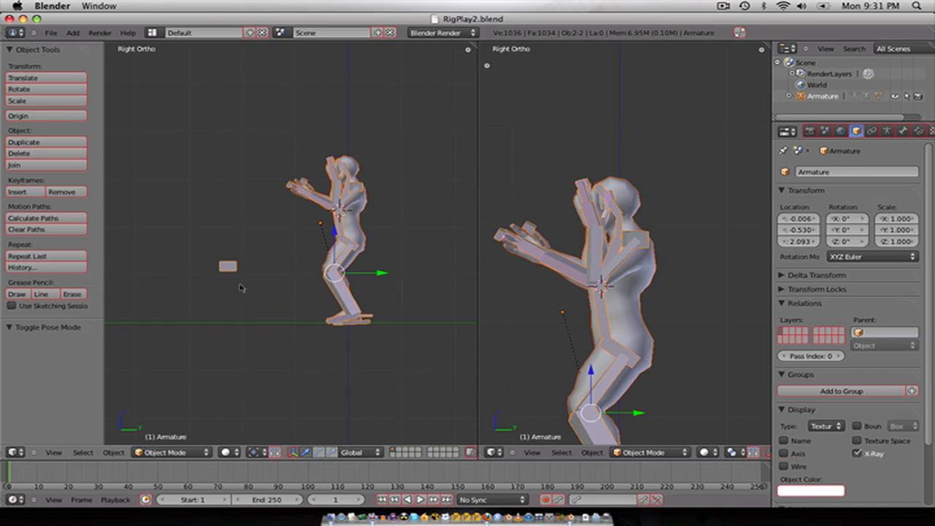
key(shift+a)
click(209, 312)
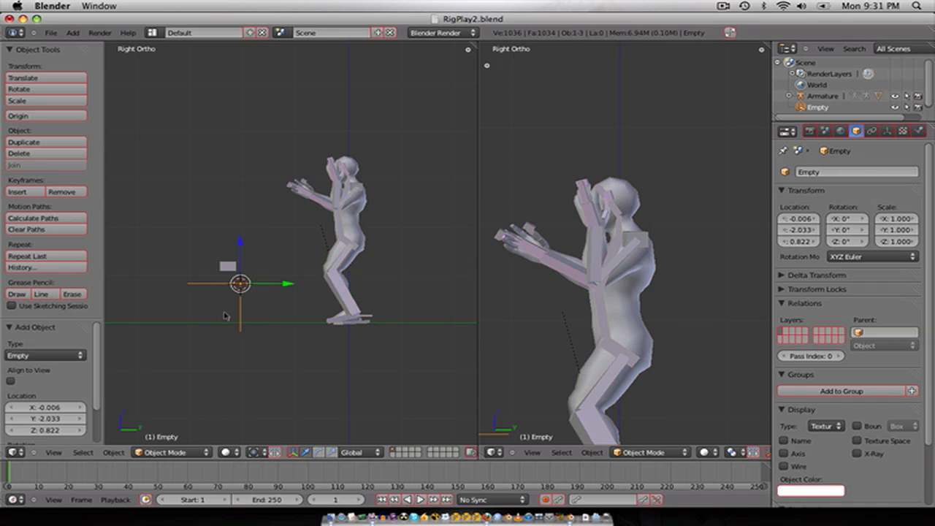
key(g)
click(361, 286)
middle_drag(358, 291, 338, 310)
key(z)
key(x)
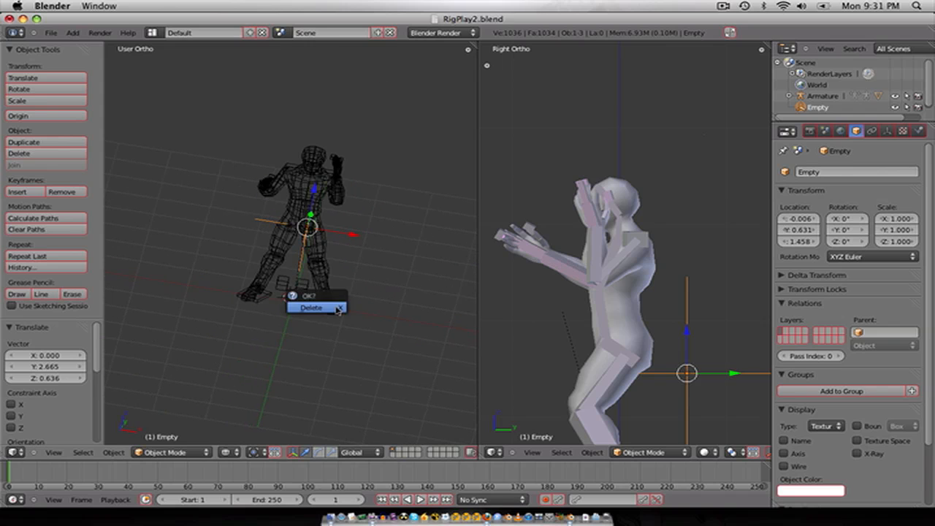
click(337, 308)
Step: Add an empty and move it about 2.506 in Y and 0.367 in Z, just behind the character's legs
key(shift+a)
click(337, 311)
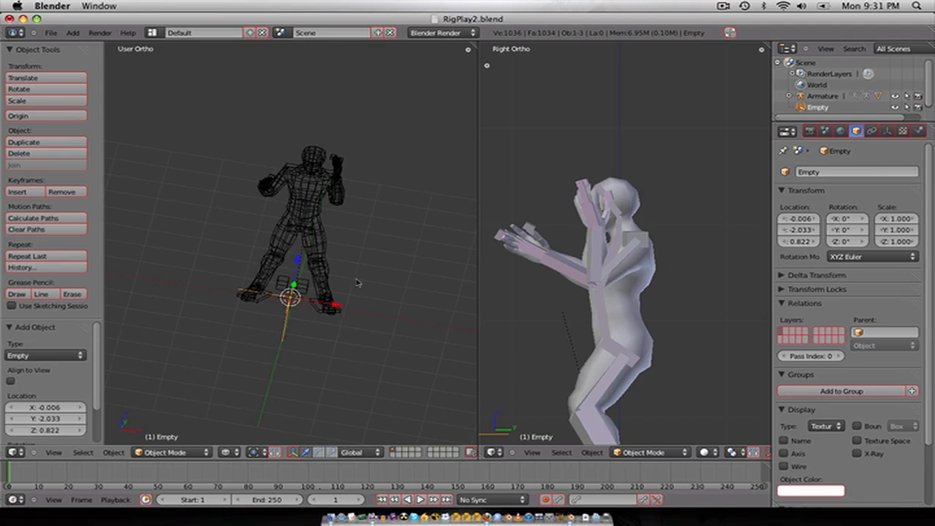
middle_drag(357, 282, 337, 288)
key(KP_1)
key(KP_3)
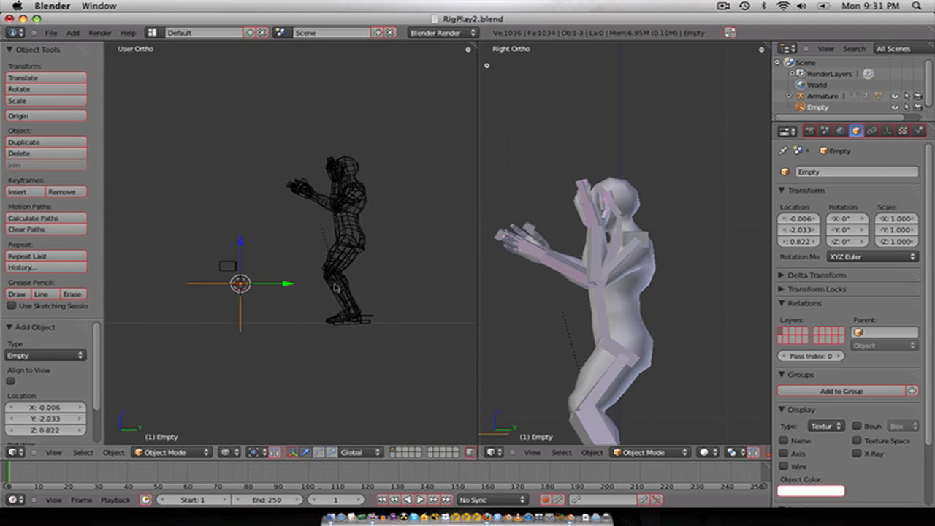
key(g)
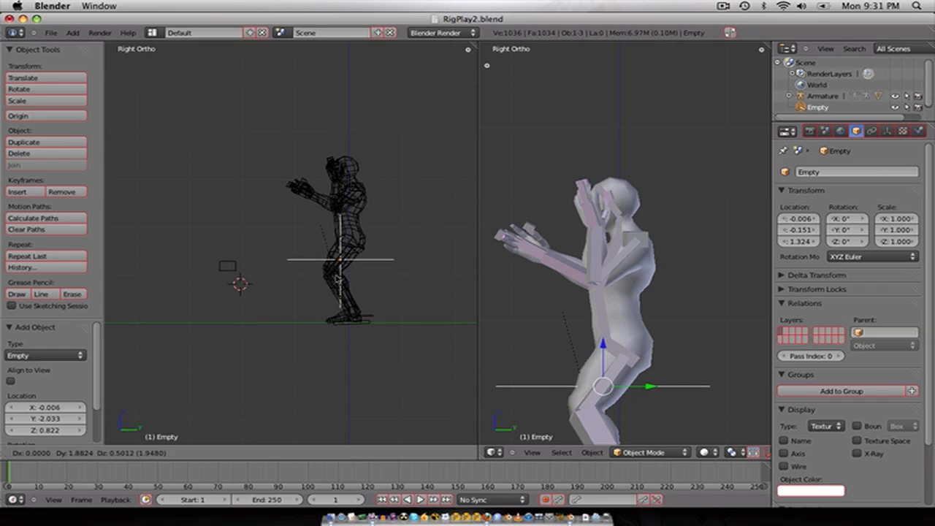
click(345, 281)
Step: Add an area lamp and place it above and behind the character
scroll(290, 278, up, 2)
scroll(288, 277, down, 1)
shift+middle_drag(286, 274, 250, 285)
scroll(281, 257, down, 1)
key(shift+a)
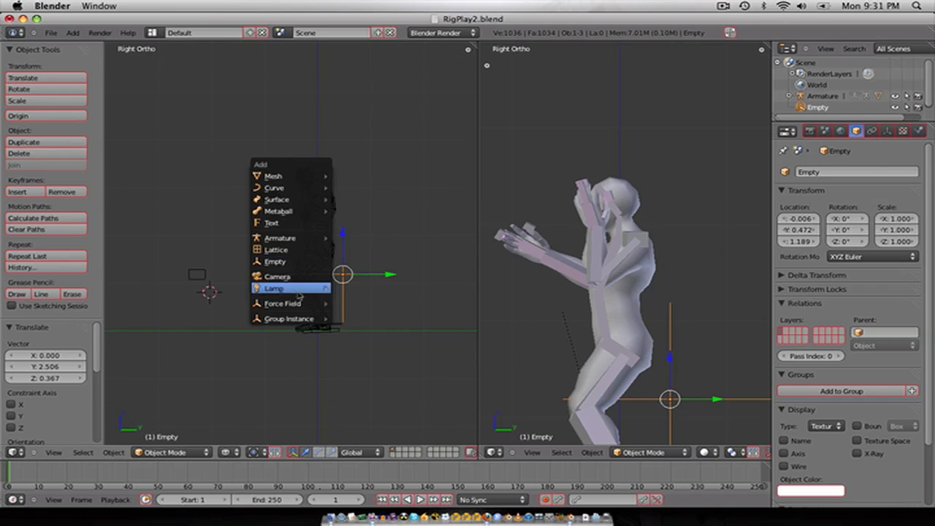
mouse_move(298, 292)
click(359, 338)
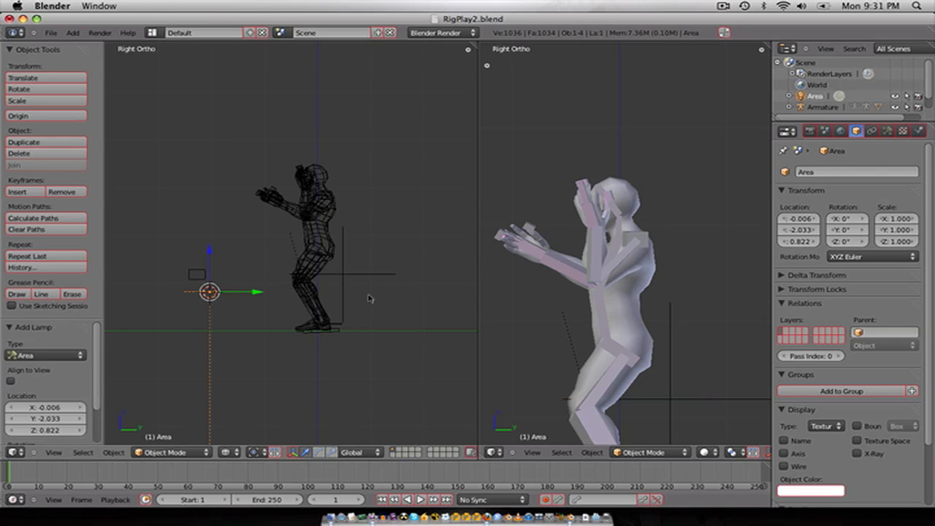
key(g)
click(390, 240)
Step: Make the area lamp track the empty with a Track To constraint
shift+right_click(376, 282)
key(ctrl+t)
click(350, 290)
Step: Move the area lamp about 1.831 in Y and -1.655 in Z, farther behind the character
scroll(345, 281, down, 2)
key(KP_1)
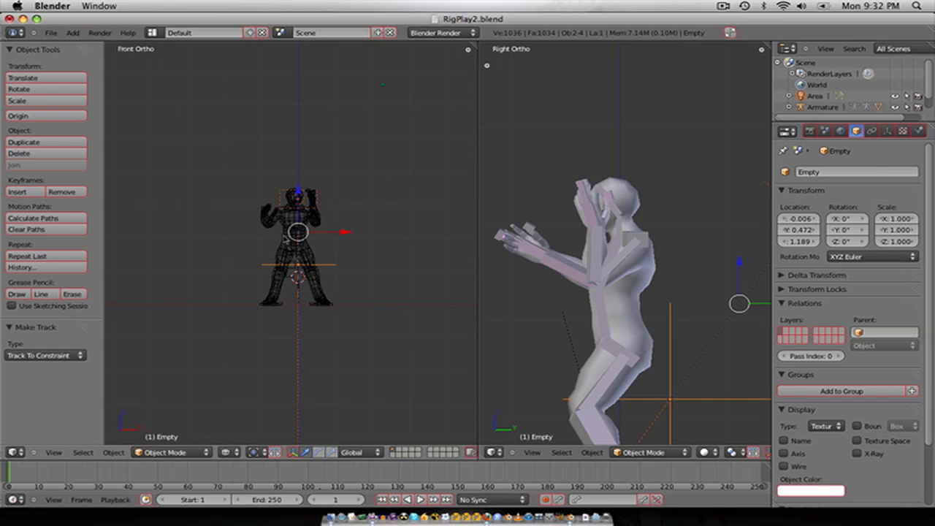
key(KP_3)
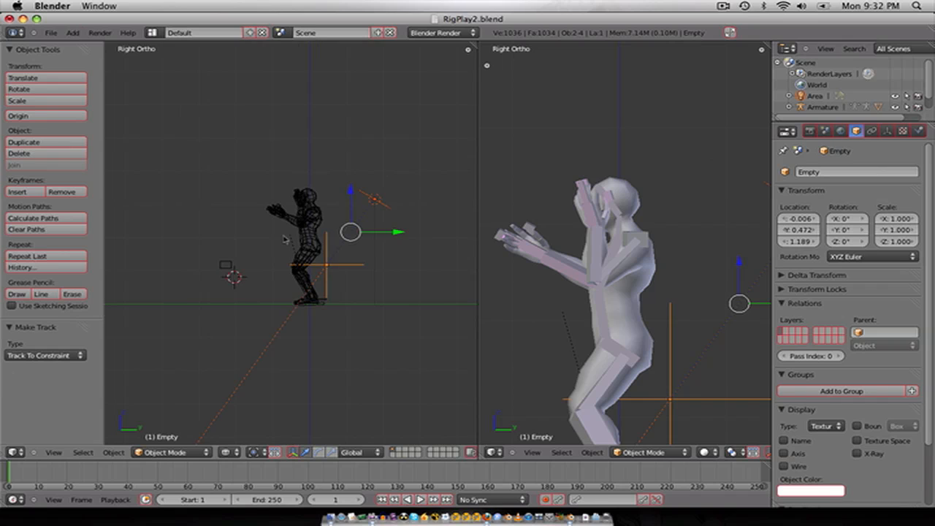
right_click(385, 216)
key(g)
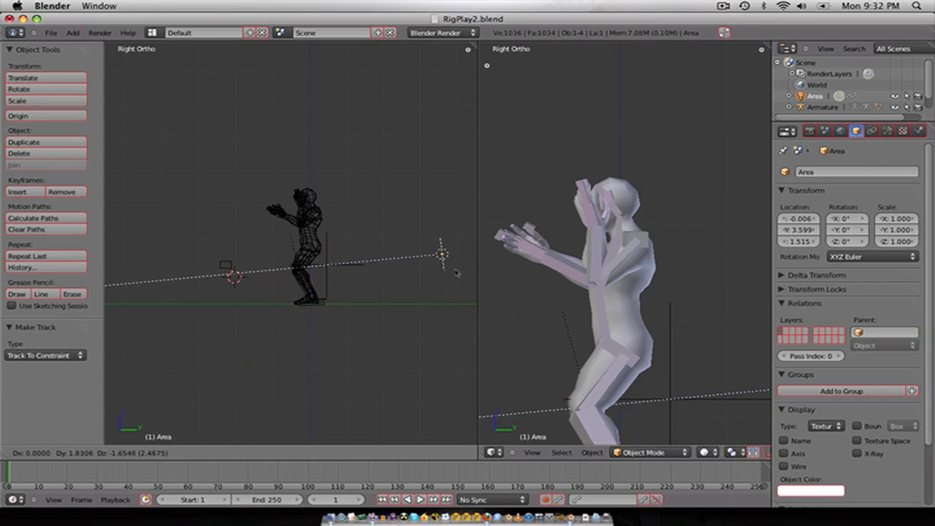
click(453, 270)
Step: Make the area lamp a rectangle of Size X 6.062 and Size Y 0.286, and lower it about 0.754 in Z
click(887, 131)
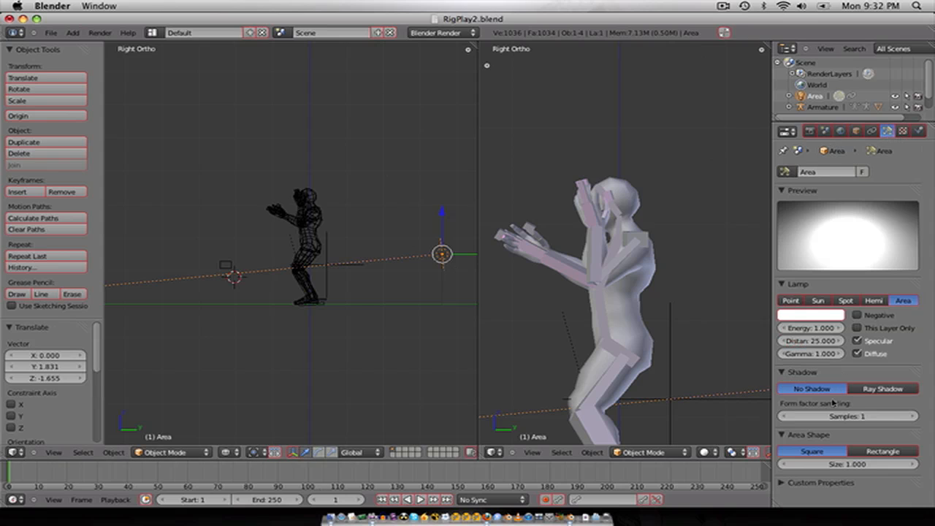
click(883, 451)
scroll(375, 304, down, 2)
scroll(560, 346, down, 3)
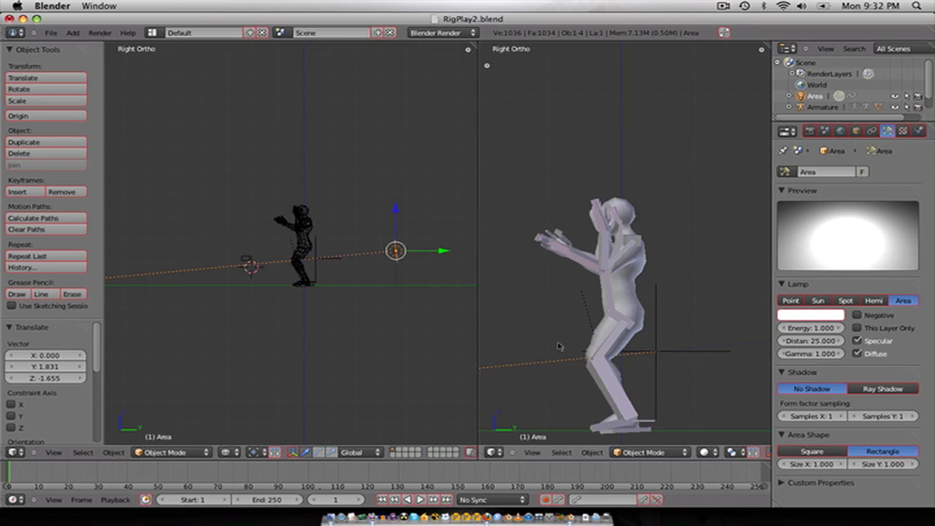
key(KP_1)
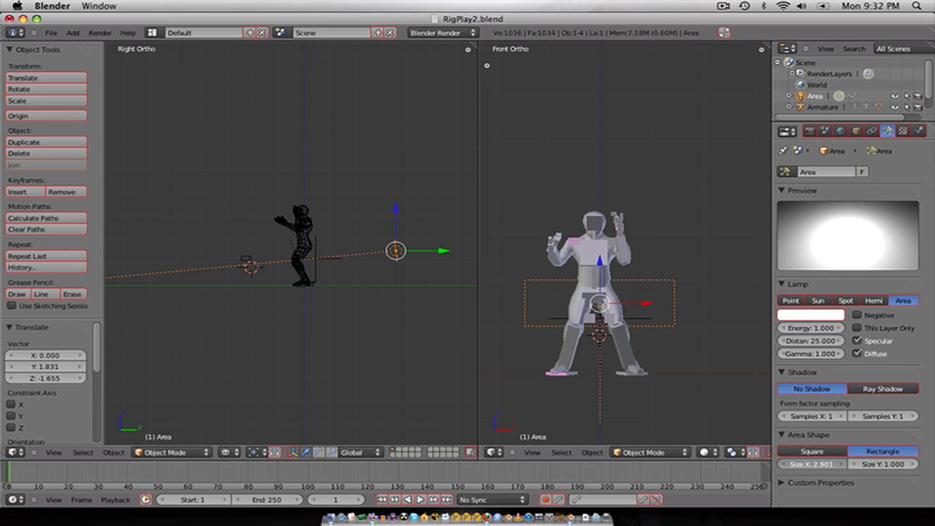
drag(811, 464, 812, 464)
mouse_move(882, 464)
mouse_down()
mouse_move(897, 464)
mouse_move(880, 464)
mouse_up()
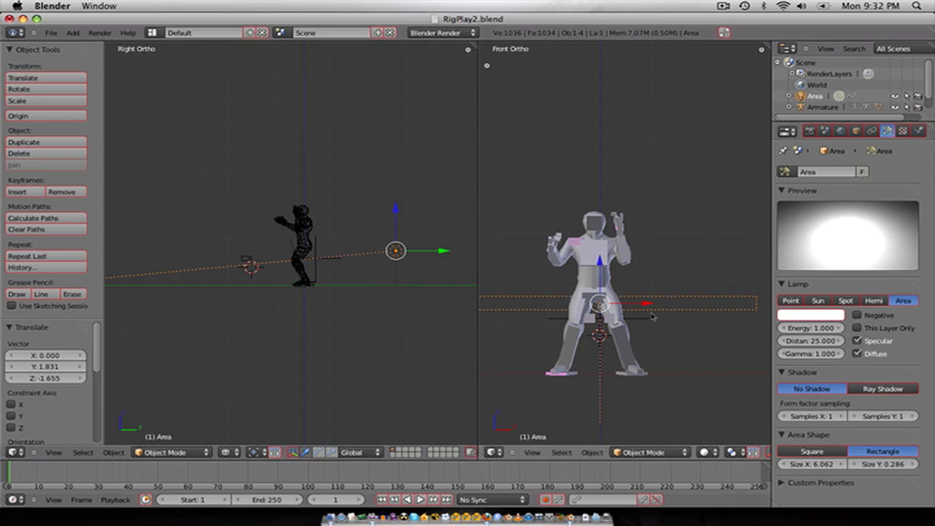
key(g)
click(677, 334)
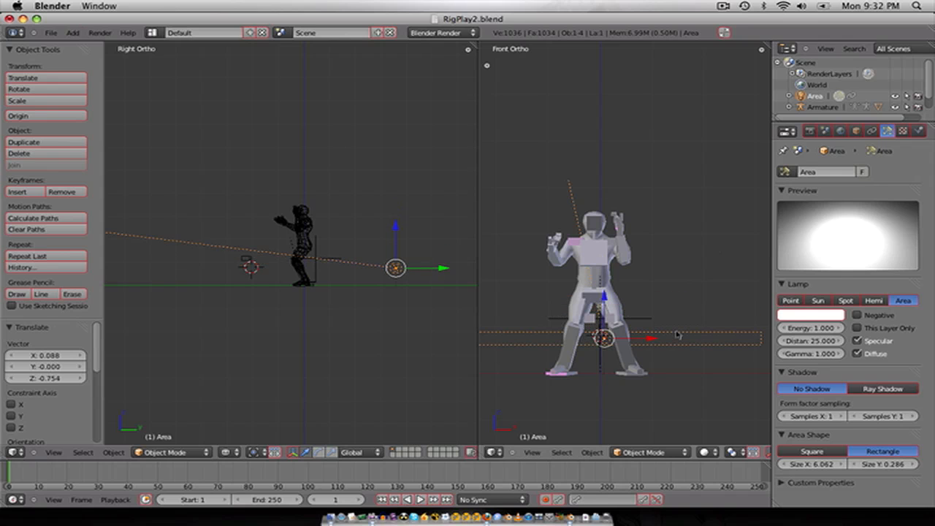
key(shift+d)
key(z)
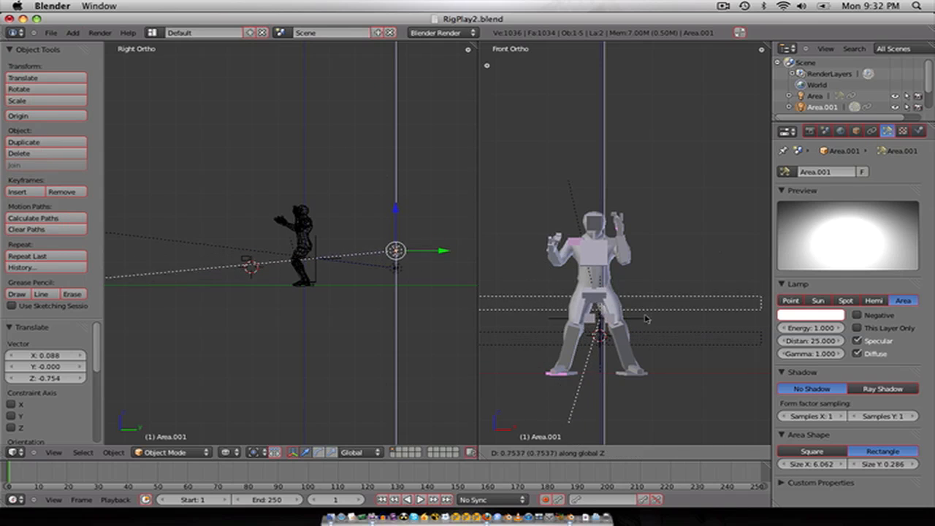
click(645, 324)
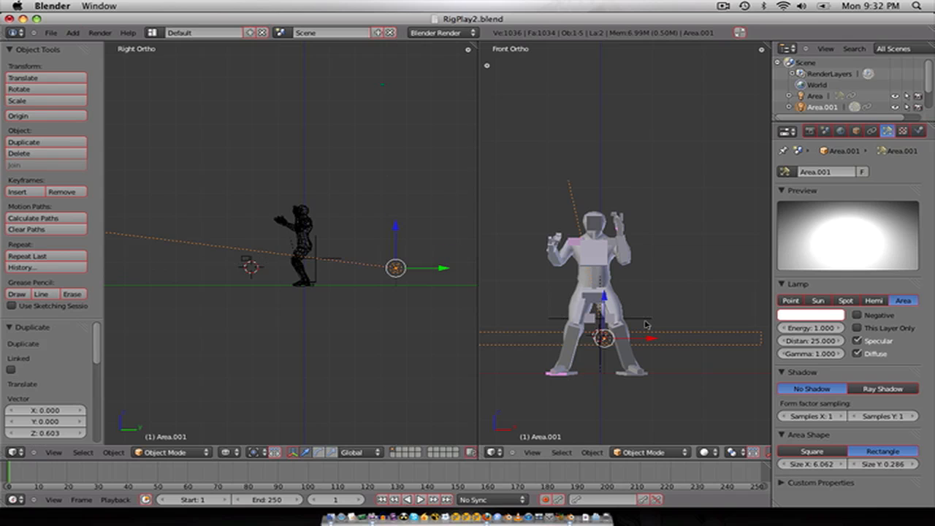
key(ctrl+z)
Step: Create a linked duplicate of the area lamp about 0.502 above the original along Z
key(alt+d)
key(z)
click(672, 316)
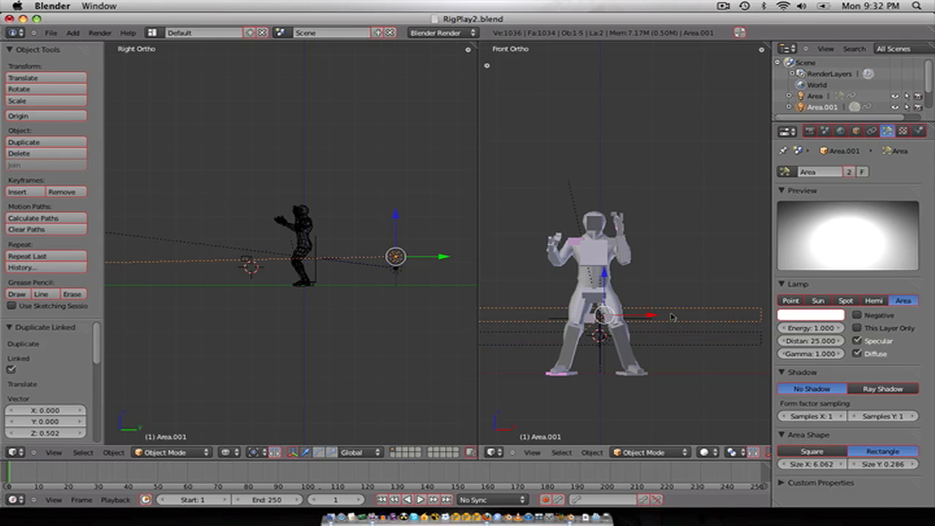
Step: Repeat the linked duplication seven more times to stack area lamps upward, each 0.502 above the previous one
key(shift+r)
key(shift+r)
key(shift+r)
key(shift+r)
key(shift+r)
key(shift+r)
key(shift+r)
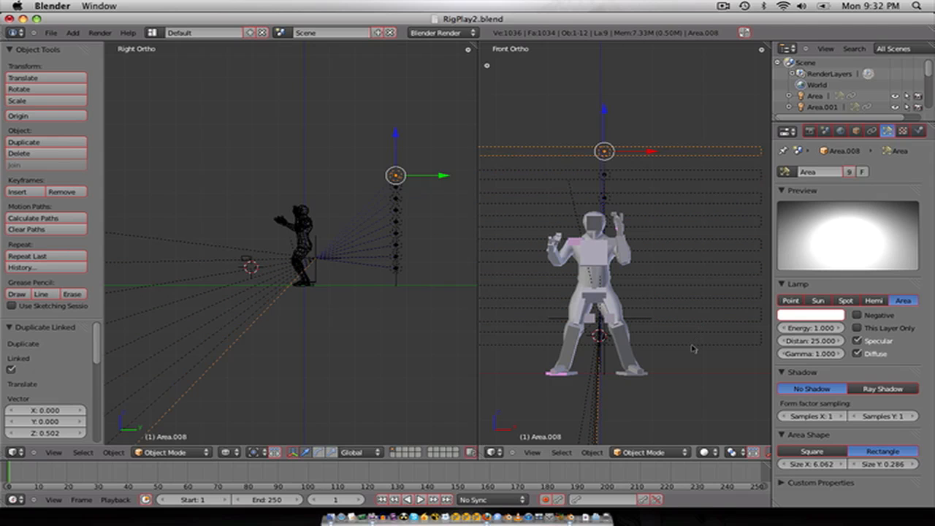
Step: Set the shared area lamp data to a distance of 1.880 and a light blue colour
right_click(692, 346)
scroll(633, 318, down, 3)
middle_drag(672, 273, 701, 288)
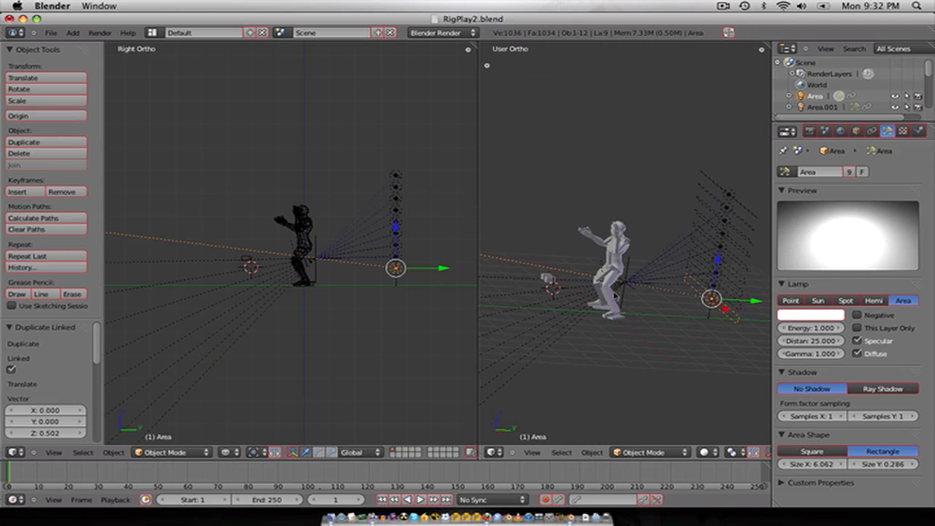
drag(810, 341, 739, 341)
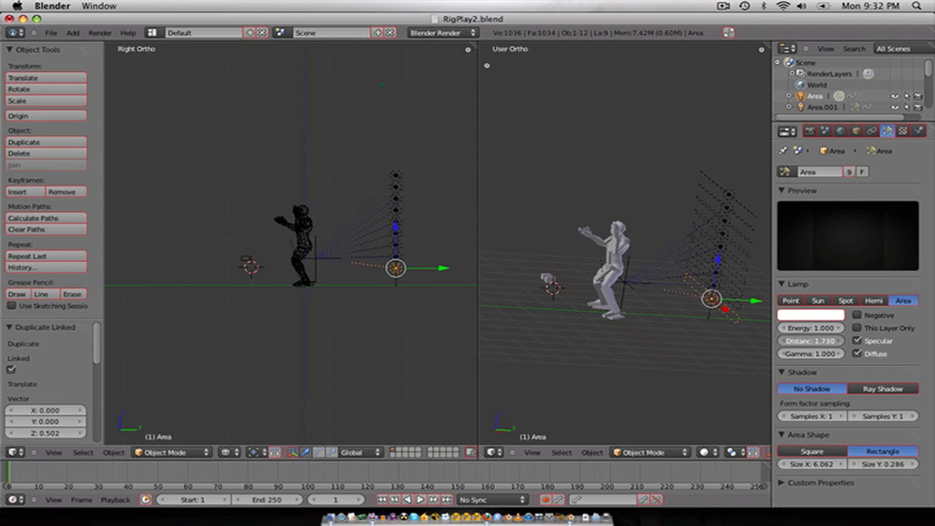
click(787, 316)
click(795, 182)
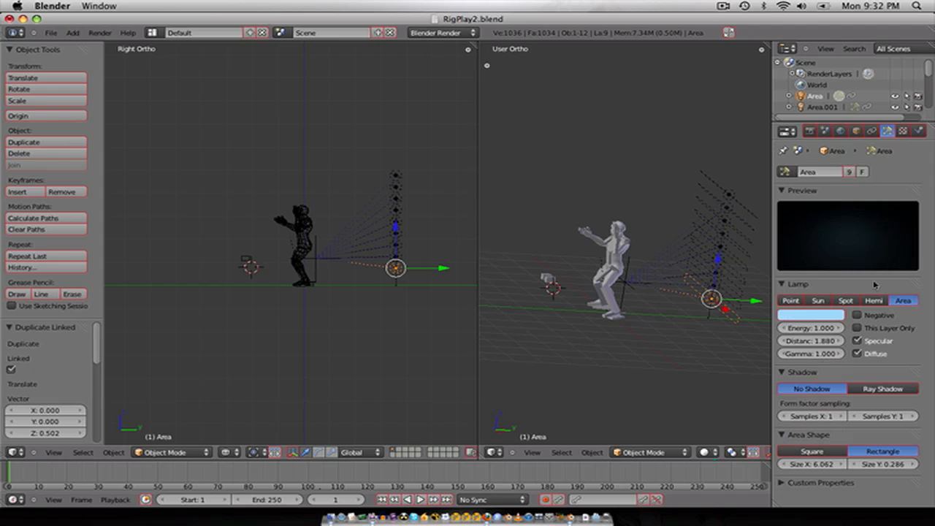
Step: Add a spot lamp at the 3D cursor and make it track the empty with a Track To constraint
middle_drag(666, 298, 603, 295)
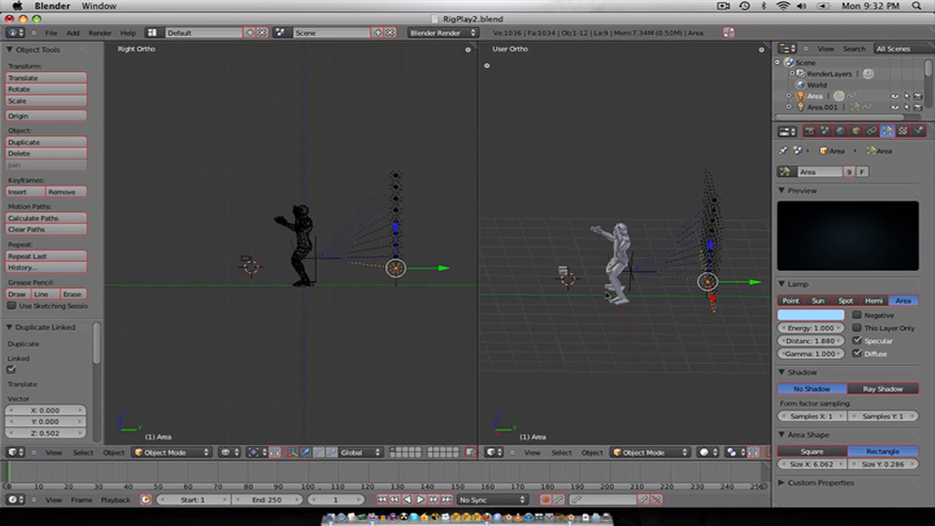
key(shift+a)
mouse_move(602, 293)
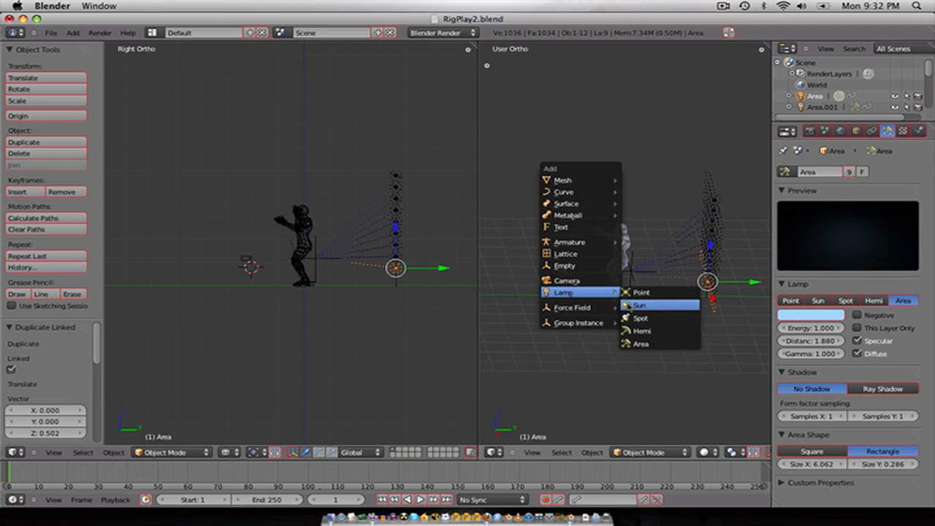
click(637, 318)
shift+right_click(641, 278)
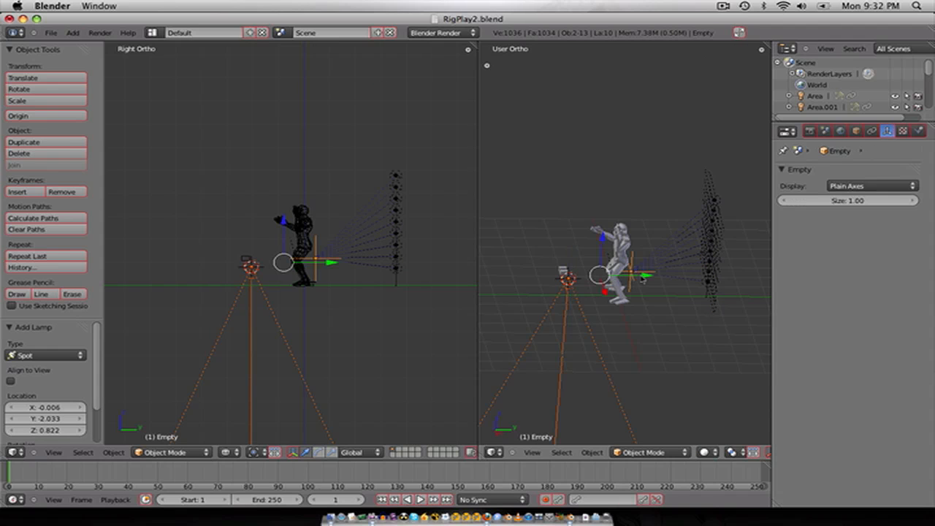
key(ctrl+t)
click(588, 273)
Step: Raise the spot lamp about 4.113 in Z, move it farther in front of the character along Y, and raise it another 2.462
right_click(562, 284)
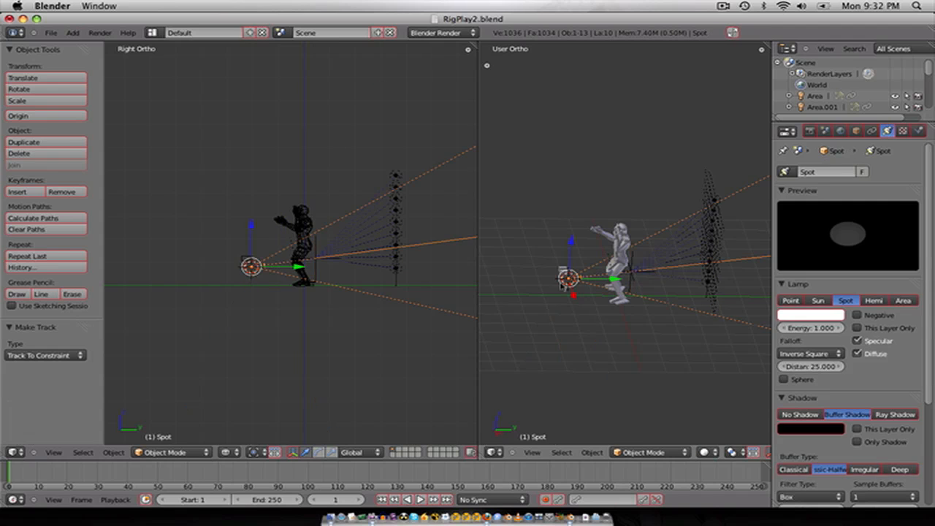
key(g)
key(z)
click(576, 202)
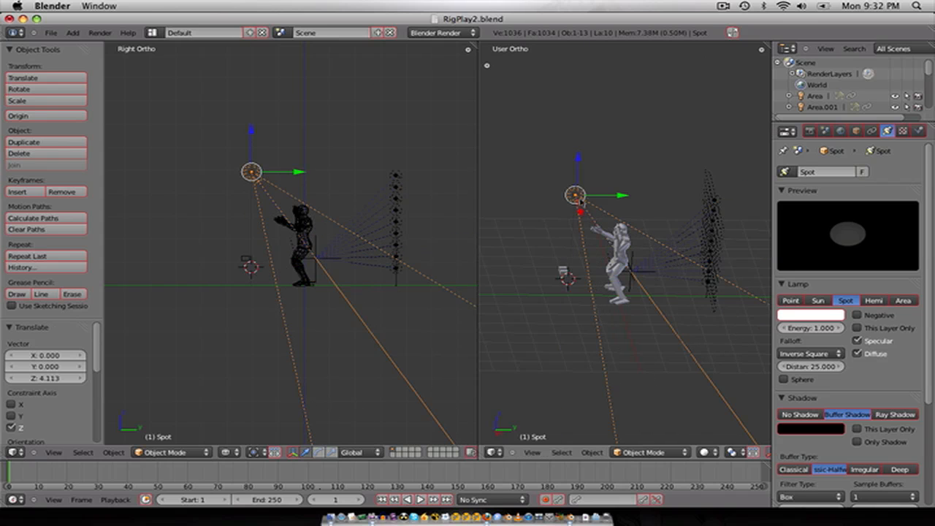
key(g)
key(y)
click(543, 203)
key(g)
key(z)
click(511, 128)
Step: Change the number of sample buffers for the spot lamp's buffer shadow
scroll(876, 431, down, 3)
scroll(877, 431, down, 1)
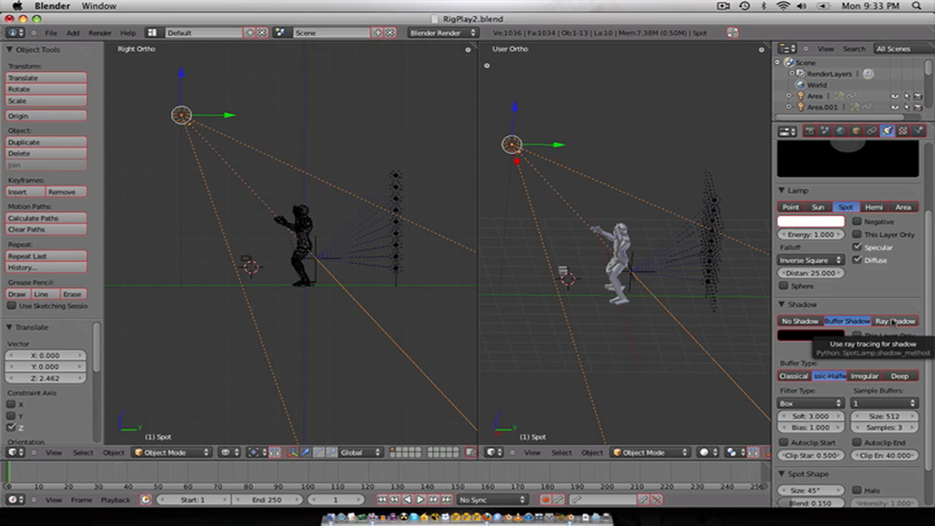
click(883, 403)
click(880, 390)
Step: Add a camera and align it to an angled front view of the character
mouse_move(576, 262)
middle_down()
mouse_move(601, 272)
mouse_move(604, 256)
mouse_move(590, 252)
mouse_move(597, 267)
mouse_move(585, 290)
mouse_move(583, 279)
middle_up()
scroll(601, 271, up, 5)
key(shift+a)
click(583, 235)
scroll(597, 268, up, 3)
scroll(585, 290, down, 1)
key(ctrl+alt+KP_0)
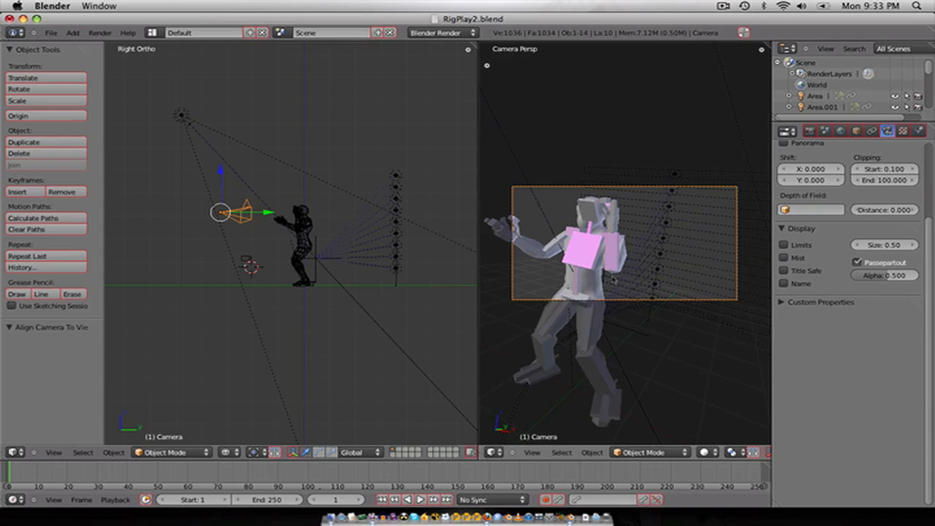
Step: Move the camera back about 2.263 in X, -5.168 in Y and 0.587 in Z, then shift it to frame the whole character
key(g)
click(639, 313)
key(g)
key(z)
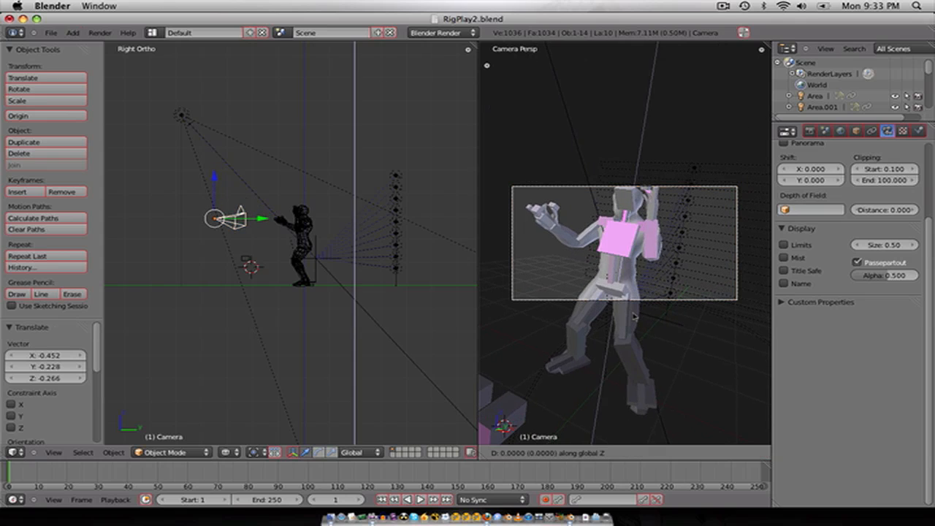
click(639, 356)
key(g)
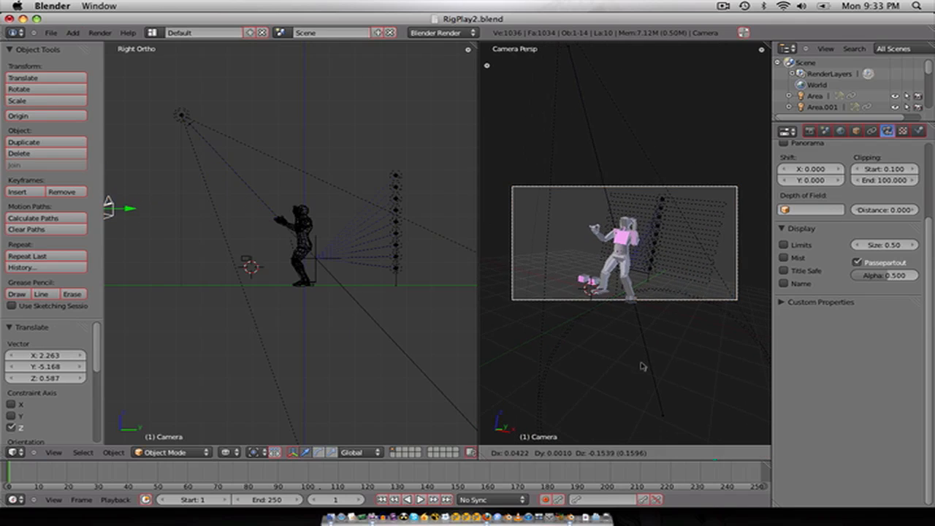
click(645, 374)
Step: Render the camera view and examine the rim lighting on the character, then return to the 3D view
key(F12)
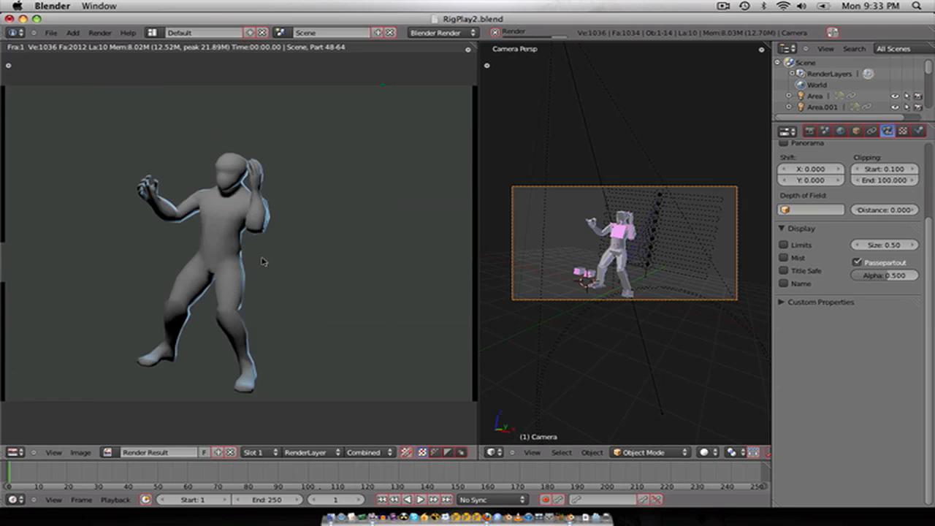
scroll(246, 245, up, 1)
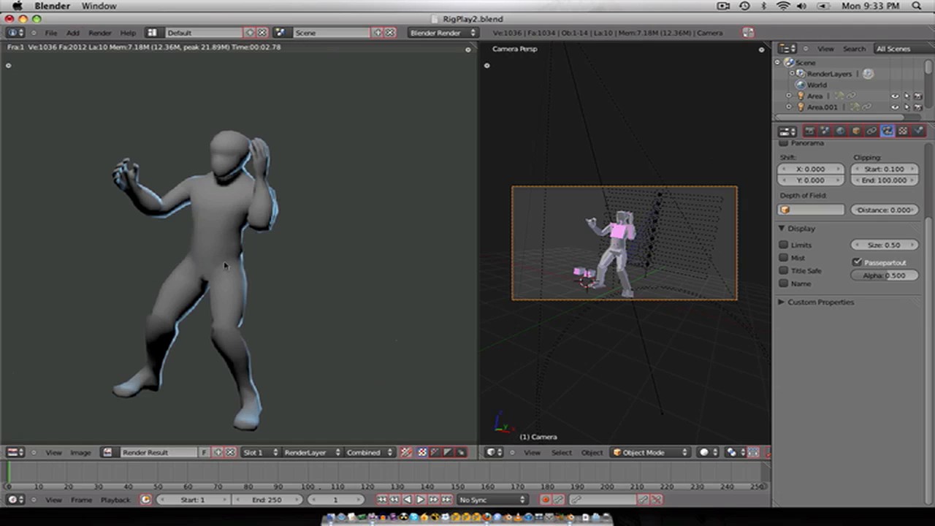
scroll(222, 271, down, 1)
scroll(222, 271, down, 1)
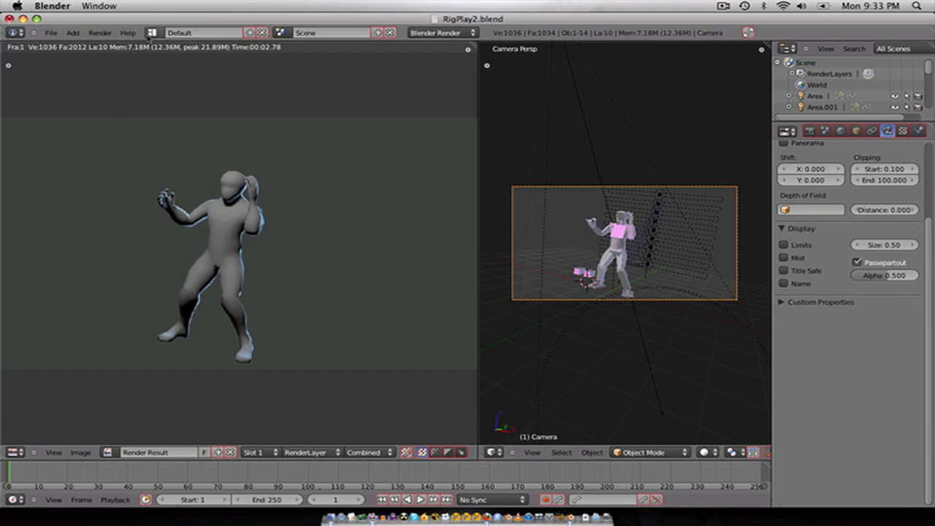
click(151, 32)
key(Escape)
Step: Add a mesh plane at the world origin, with the 3D cursor placed there
middle_drag(247, 262, 274, 273)
key(KP_3)
key(shift+a)
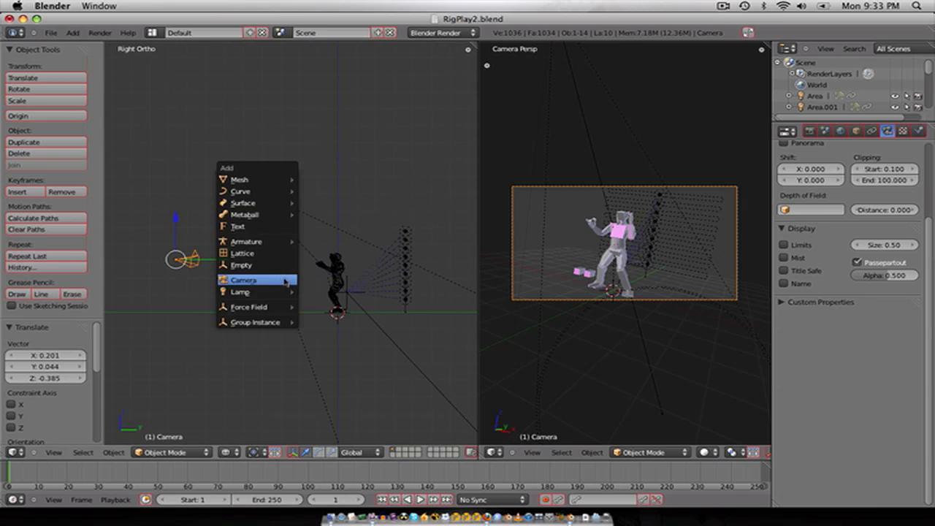
mouse_move(252, 177)
click(320, 178)
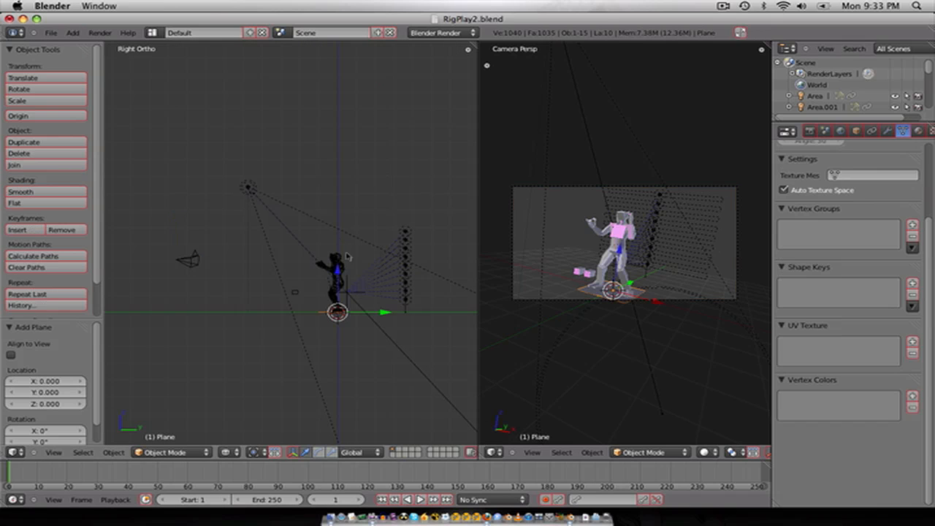
Step: Scale the plane up uniformly to about 15.005 so it forms a large ground under the character
key(s)
click(377, 174)
key(s)
click(320, 167)
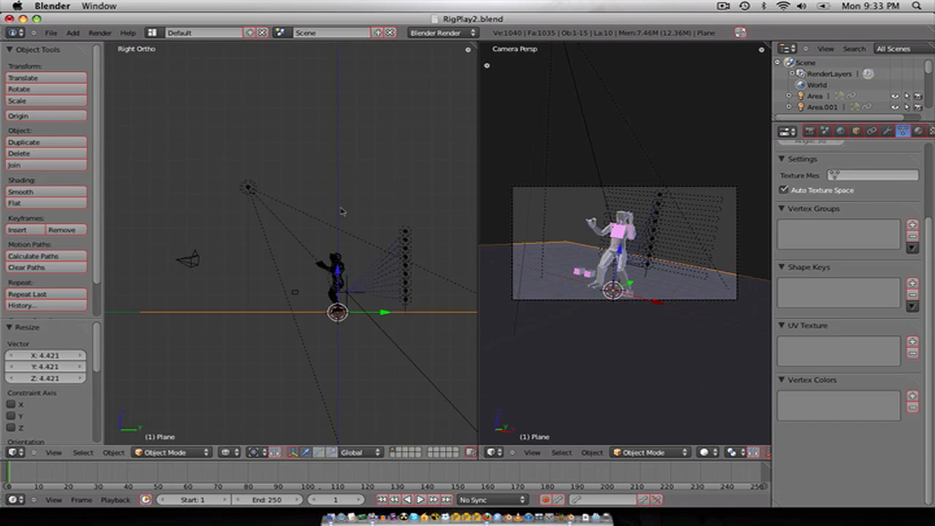
key(s)
click(330, 183)
Step: Rename the plane "floor" and give it a new material also named "floor"
scroll(835, 90, down, 4)
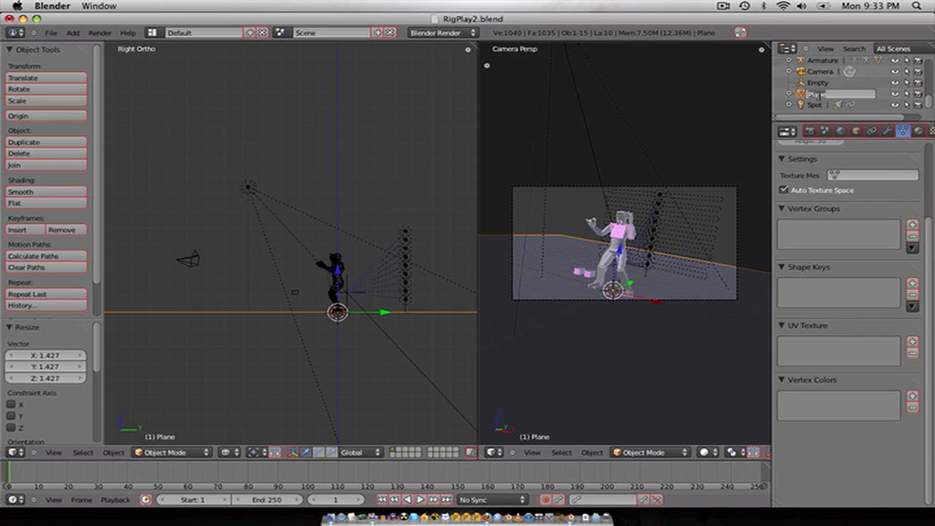
key(Return)
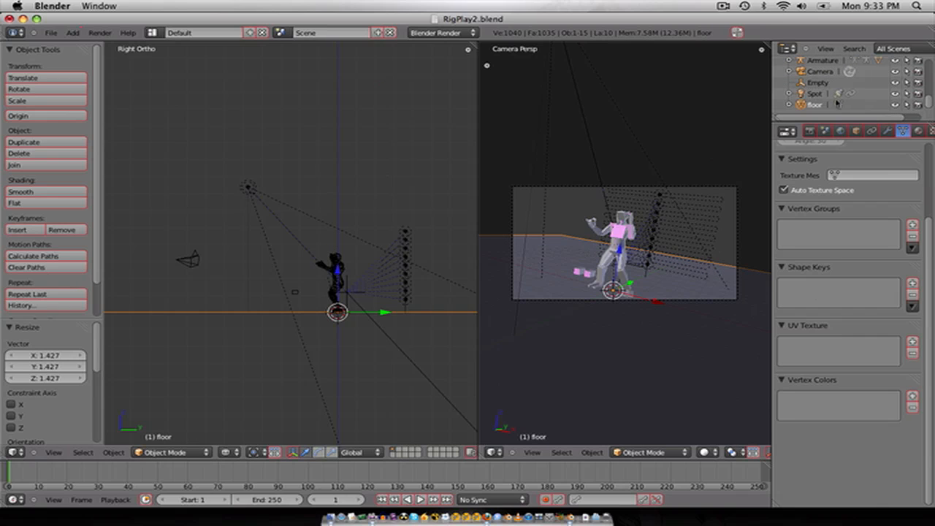
click(918, 130)
click(827, 210)
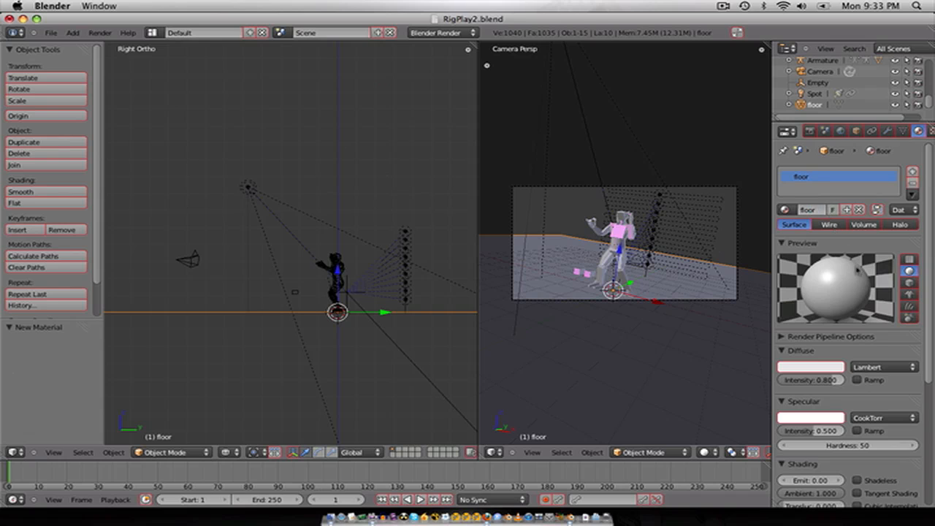
Step: Make the floor material Shadows Only and turn off the floor object's selectability
scroll(801, 352, down, 6)
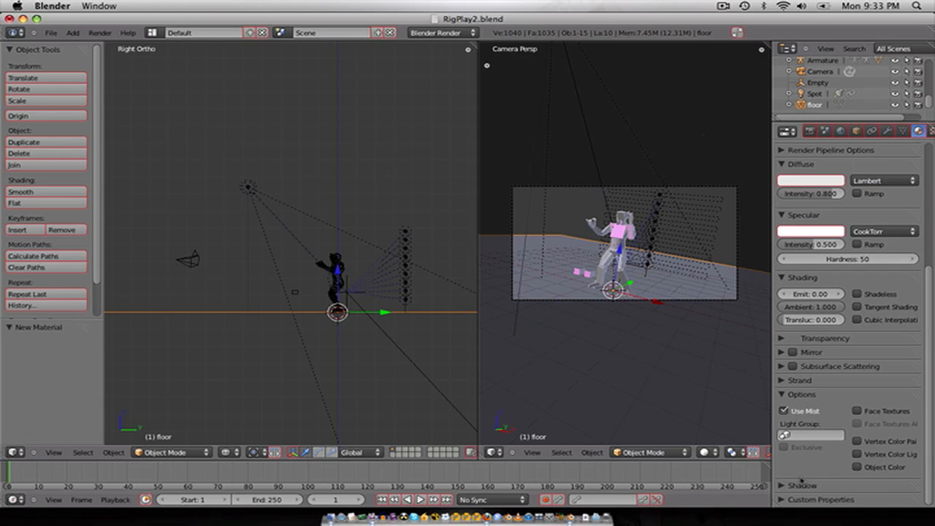
click(787, 485)
scroll(790, 495, down, 2)
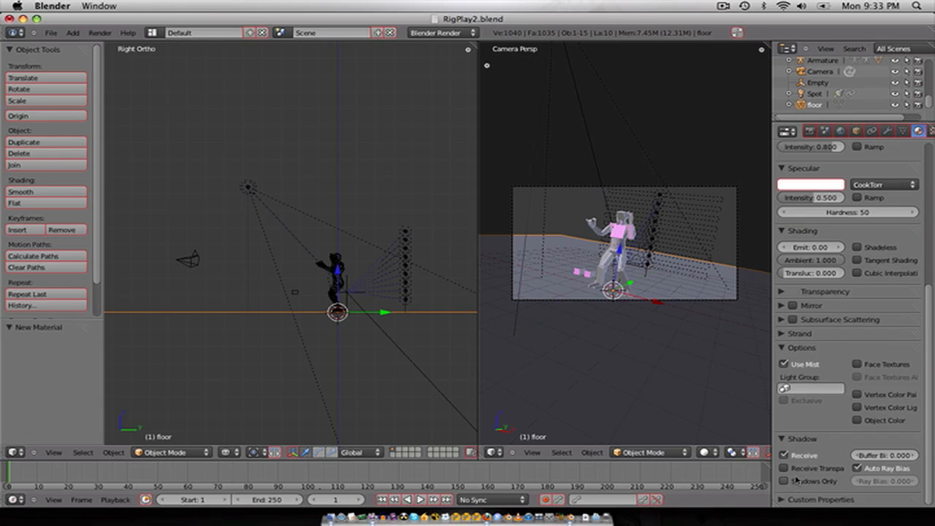
click(905, 105)
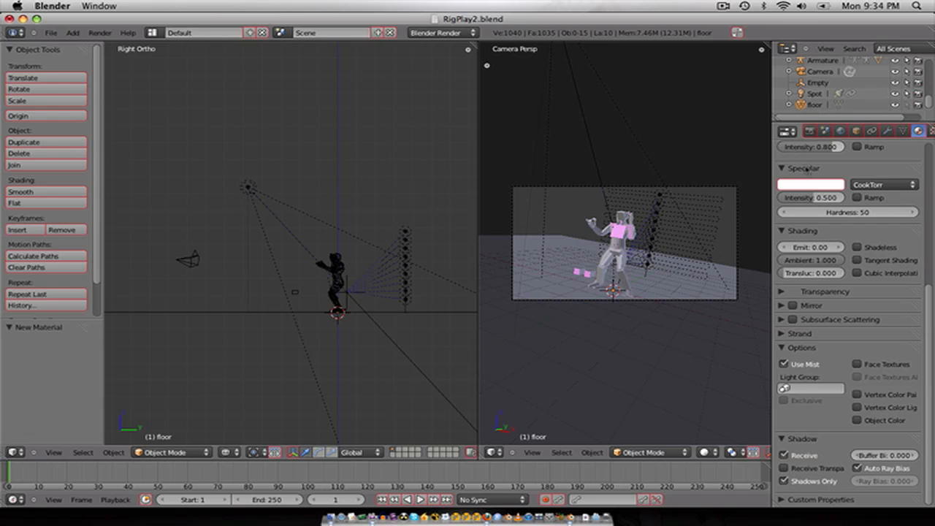
Step: Set the floor object's display type to Wire and enable its Wire display option
click(856, 132)
scroll(805, 394, down, 3)
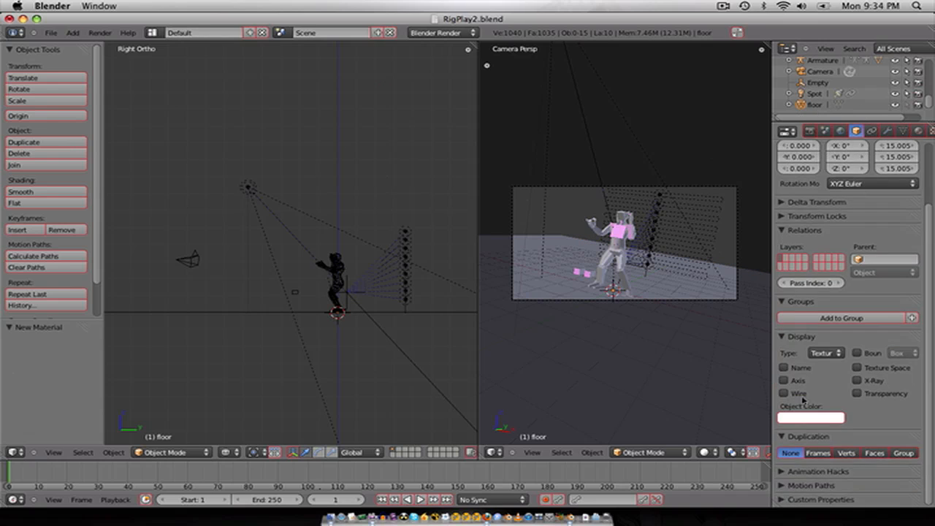
click(823, 351)
click(779, 328)
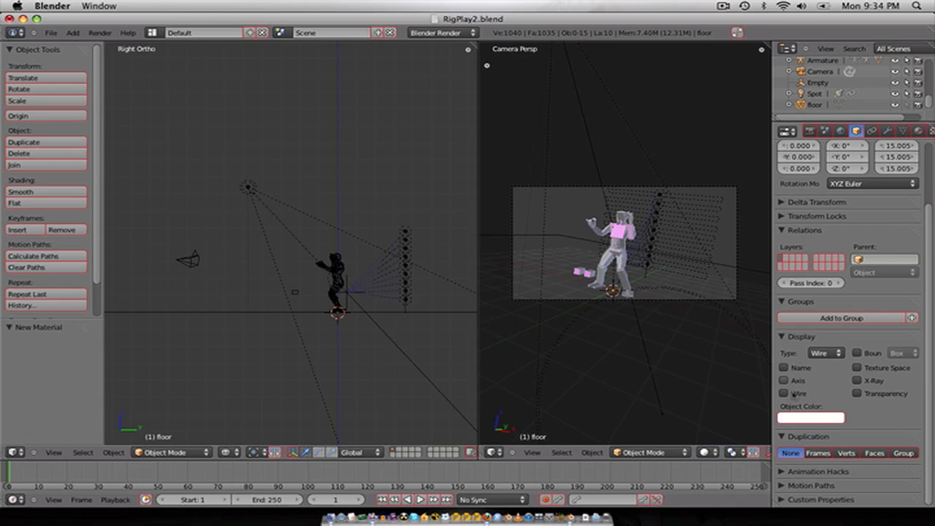
click(783, 393)
Step: Render the scene again to examine the character's shadow on the floor, then close the render
middle_drag(313, 236, 334, 285)
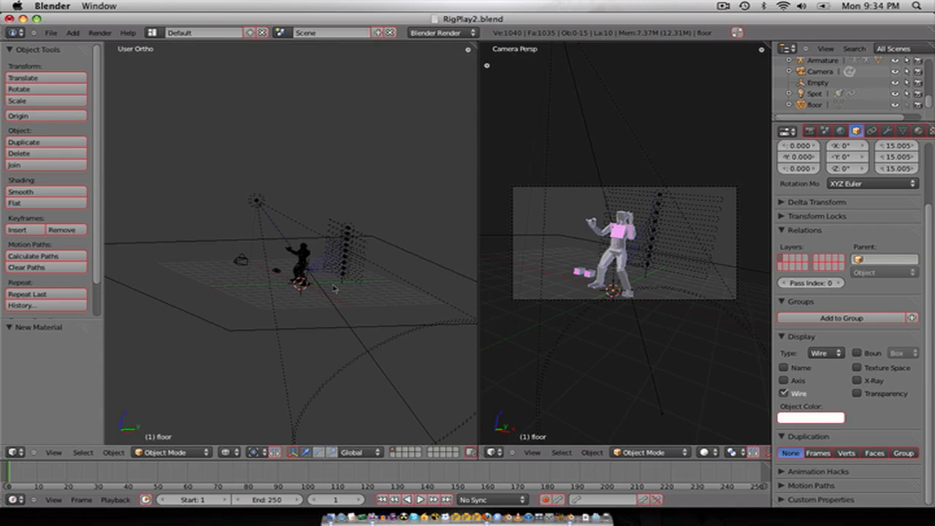
key(F12)
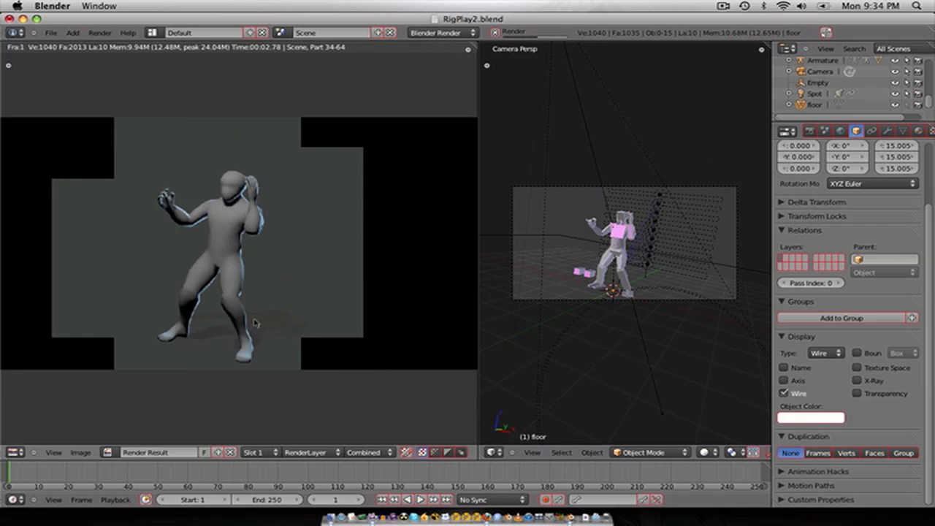
scroll(253, 323, down, 1)
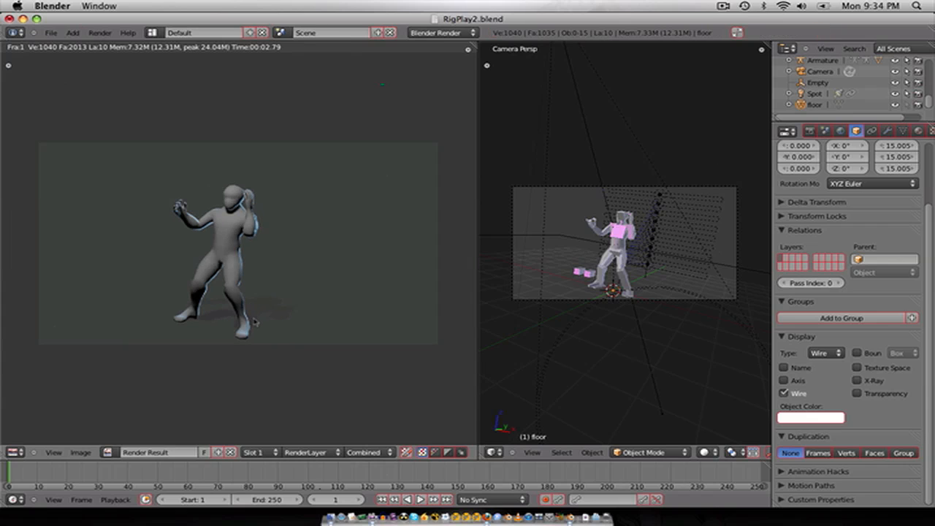
key(Escape)
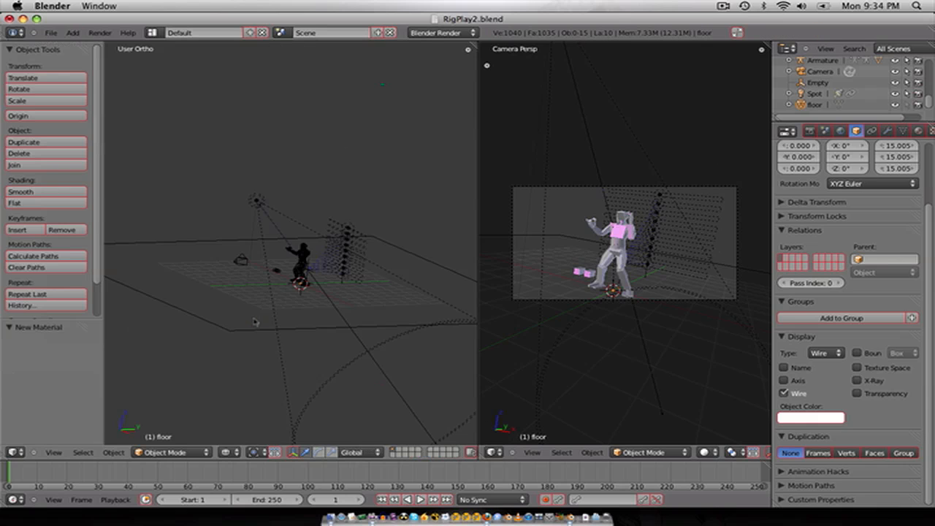
Step: Select the camera in camera view and roll it about 6.652° to straighten the shot
key(KP_0)
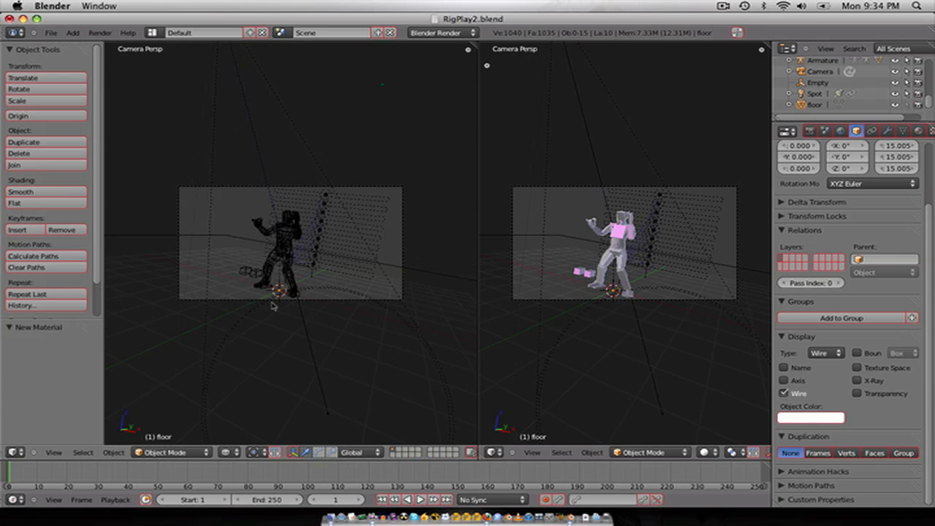
right_click(272, 305)
key(r)
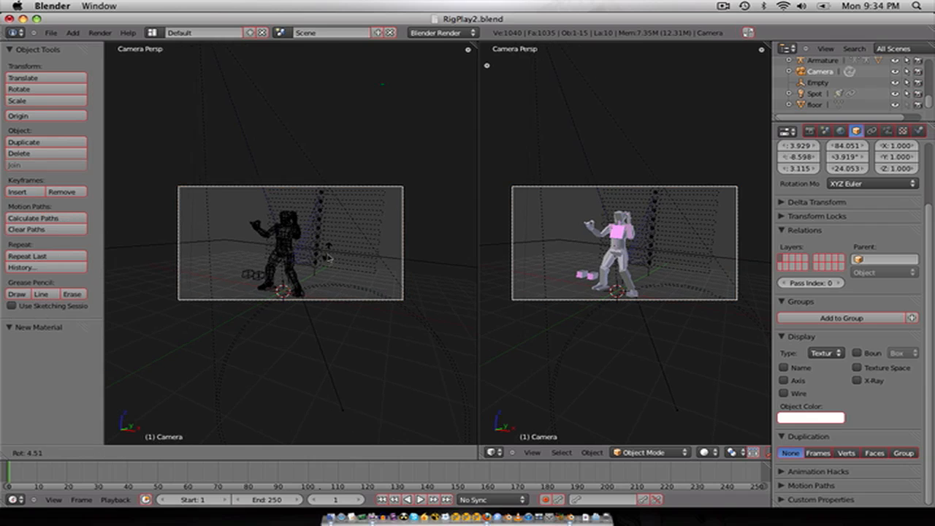
click(329, 256)
Step: Maximize the 3D view in solid shading, frame the character from a low front angle and align the camera to that view
key(KP_0)
scroll(279, 252, up, 5)
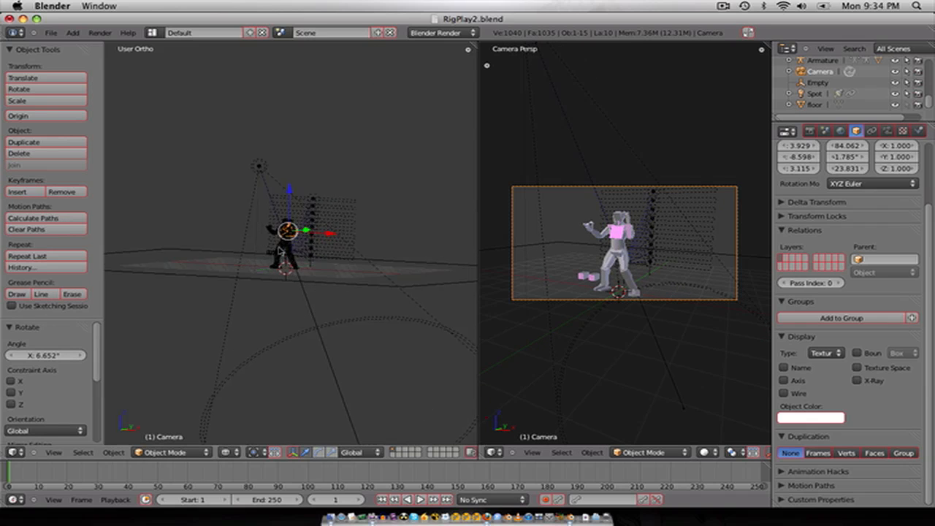
key(KP_5)
key(ctrl+Up)
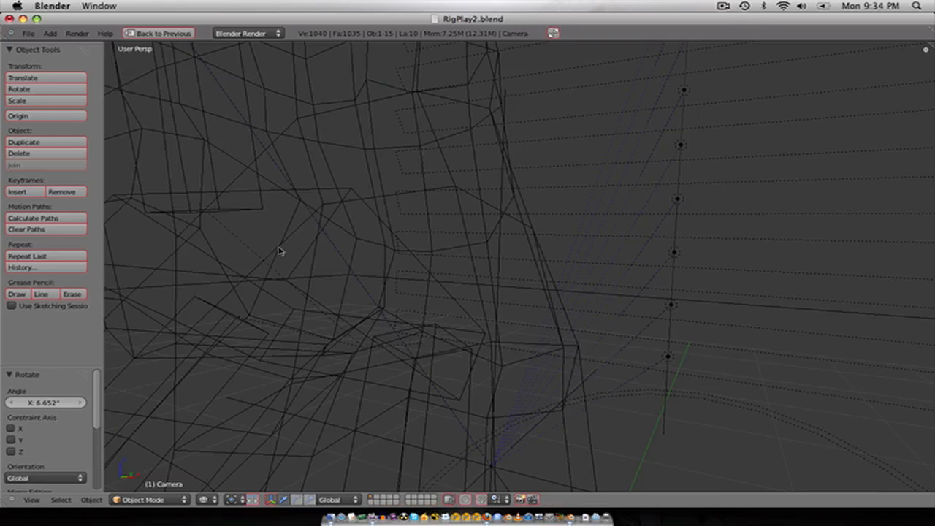
scroll(280, 251, down, 6)
key(z)
scroll(384, 265, up, 2)
mouse_move(433, 246)
shift+middle_down()
mouse_move(431, 305)
mouse_move(482, 292)
shift+middle_up()
scroll(572, 345, up, 6)
scroll(573, 341, down, 4)
middle_drag(564, 318, 546, 335)
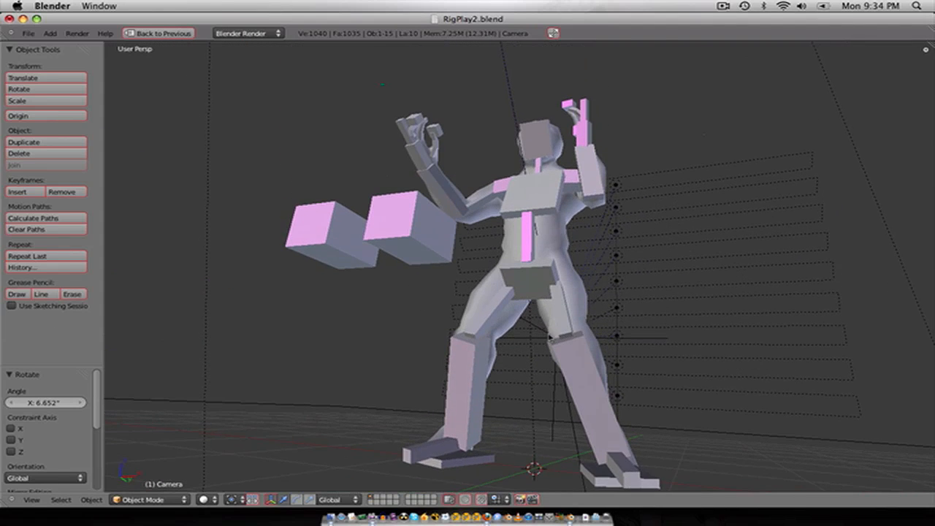
scroll(546, 335, up, 2)
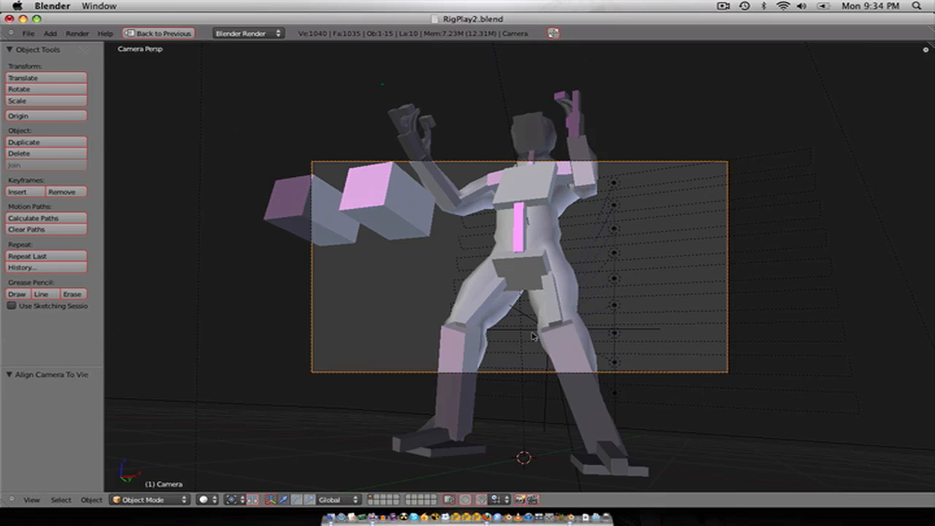
Step: Pull the camera back along its local Z axis and shift it until the whole character is small enough to fit the frame
key(g)
key(z)
key(z)
click(537, 381)
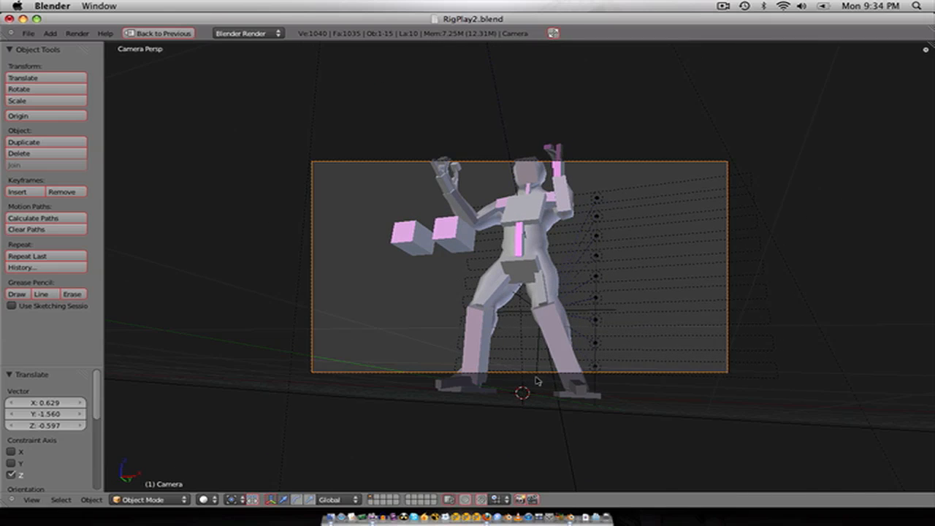
key(g)
click(539, 386)
key(g)
key(z)
key(z)
click(538, 414)
key(g)
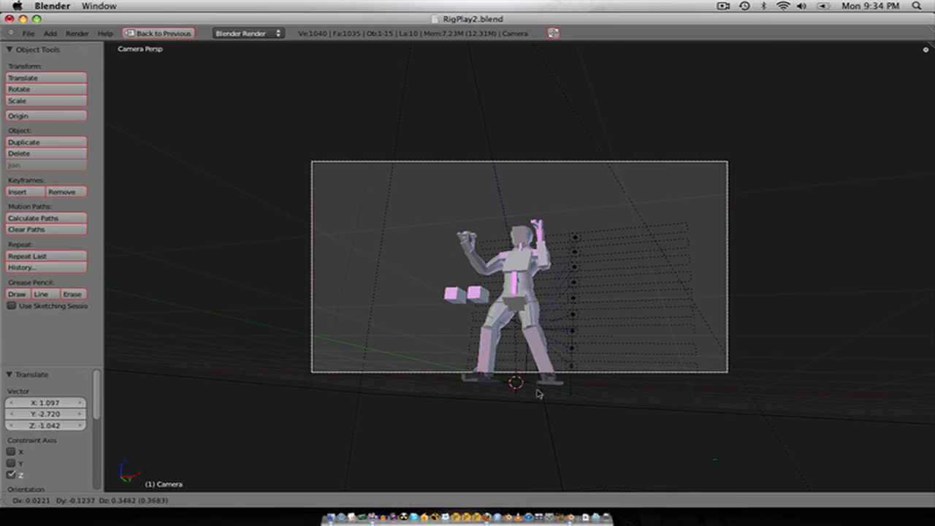
click(541, 354)
Step: Rotate the camera about -5.73°, raise it 0.737 along global Z, and fine-tune its roll and distance around the character
key(r)
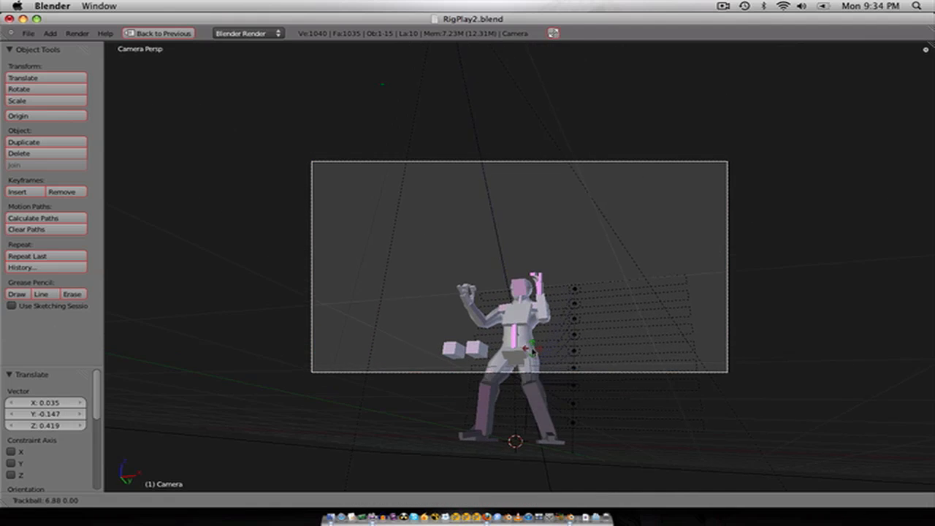
click(534, 339)
key(g)
key(z)
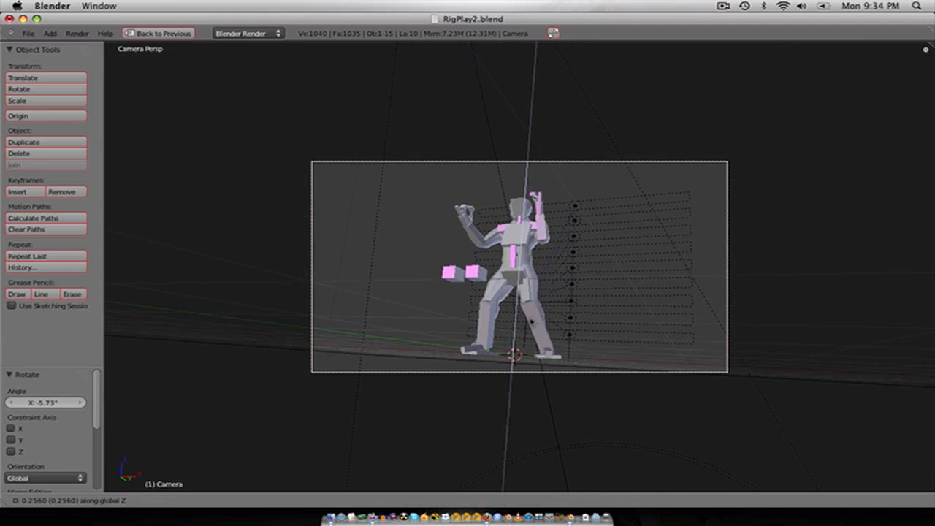
click(541, 308)
key(r)
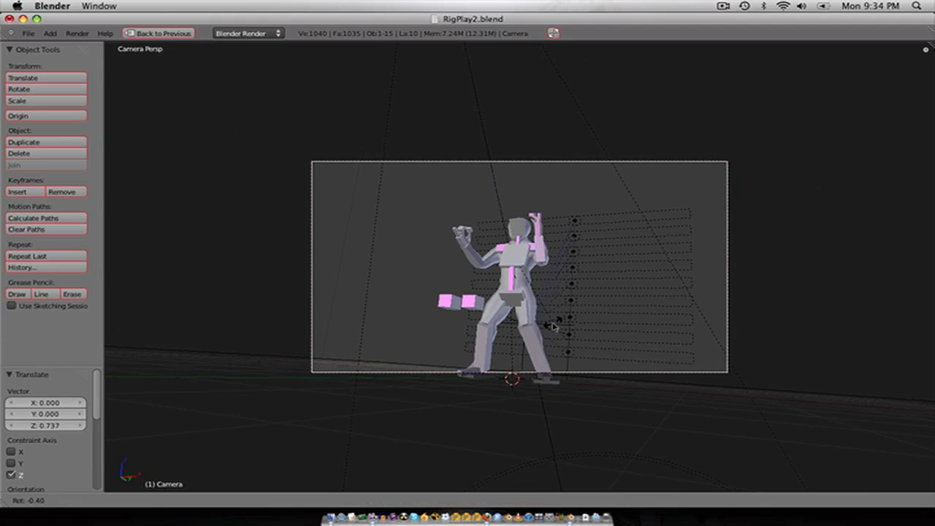
click(553, 328)
key(g)
key(z)
click(549, 350)
Step: Raise the camera 0.159 along global Z and tilt it -3.876° about its local X axis
key(g)
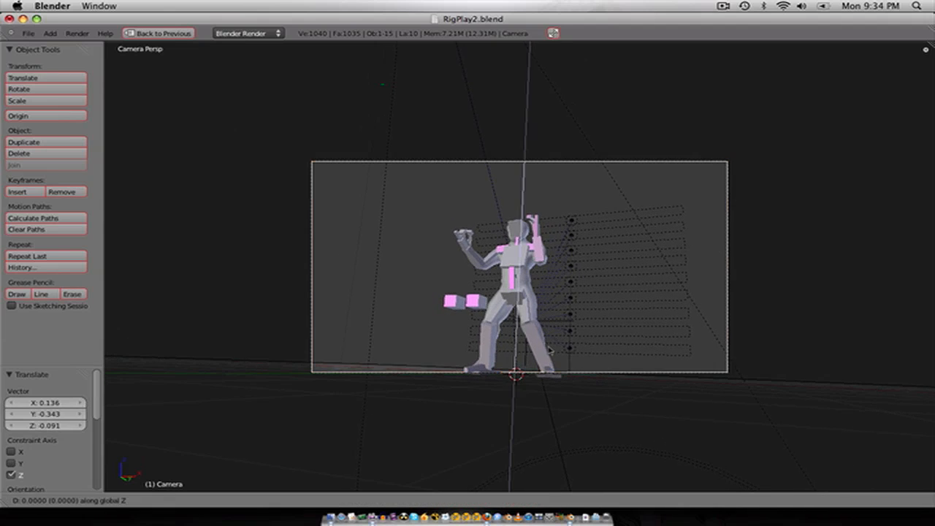
key(z)
click(557, 310)
key(r)
key(x)
key(x)
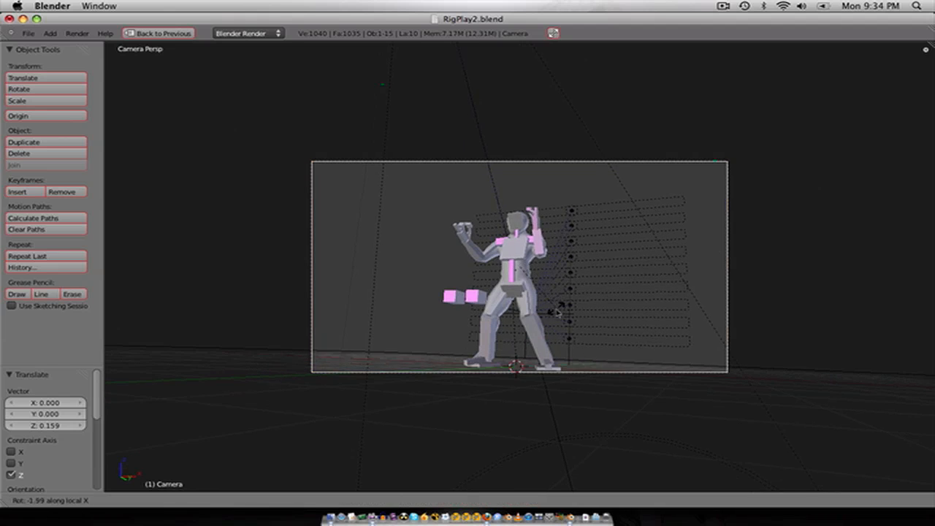
click(556, 313)
Step: Render the scene to examine the new low-angle framing, then close the render and restore the split layout
key(F12)
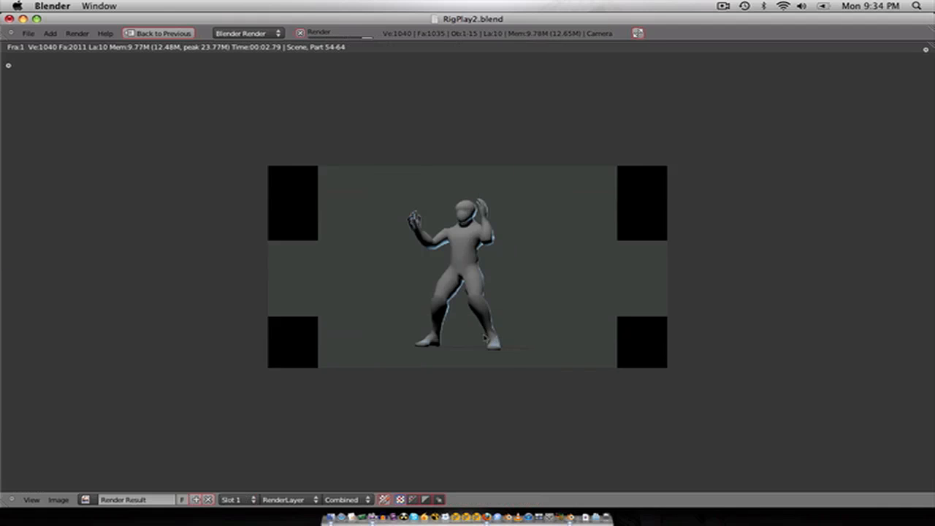
scroll(514, 332, up, 1)
scroll(511, 330, down, 1)
scroll(490, 327, up, 1)
scroll(489, 327, down, 1)
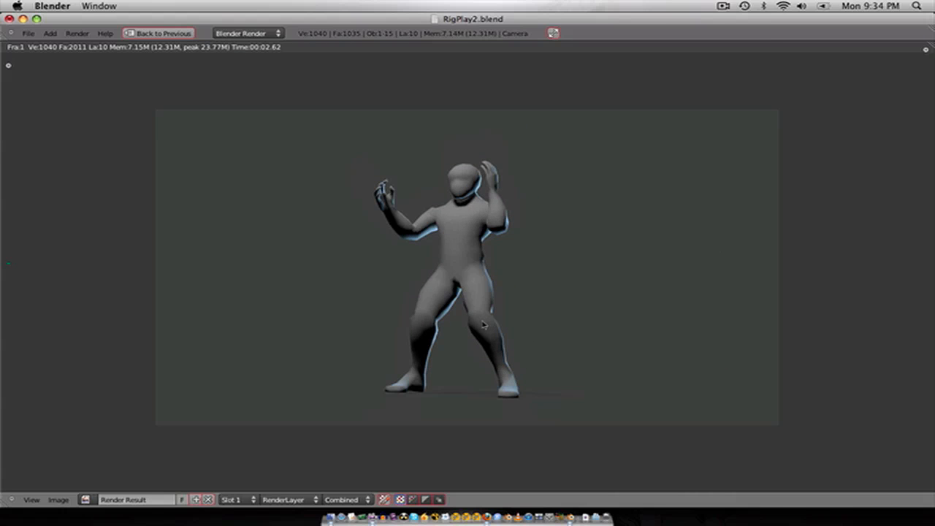
key(Escape)
key(Home)
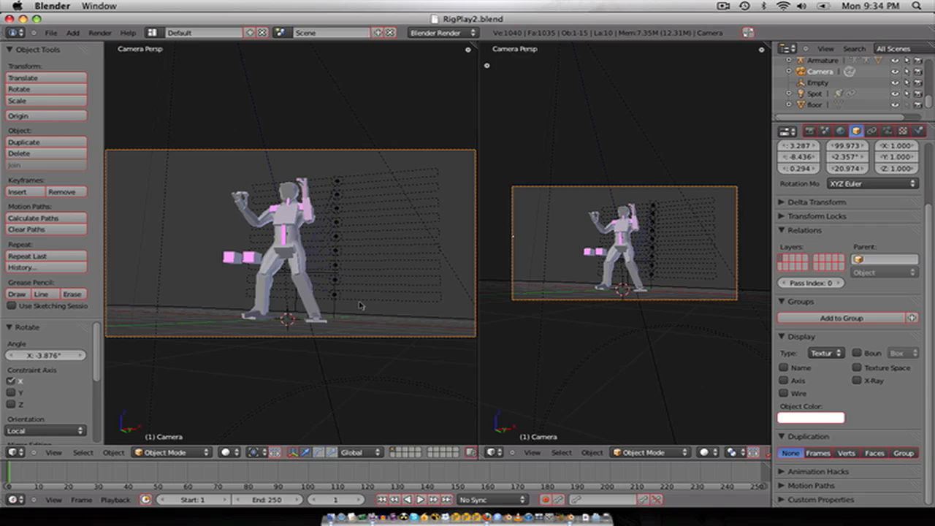
Step: Select all the stacked area lamps behind the character and hide them from the viewport
right_click(358, 305)
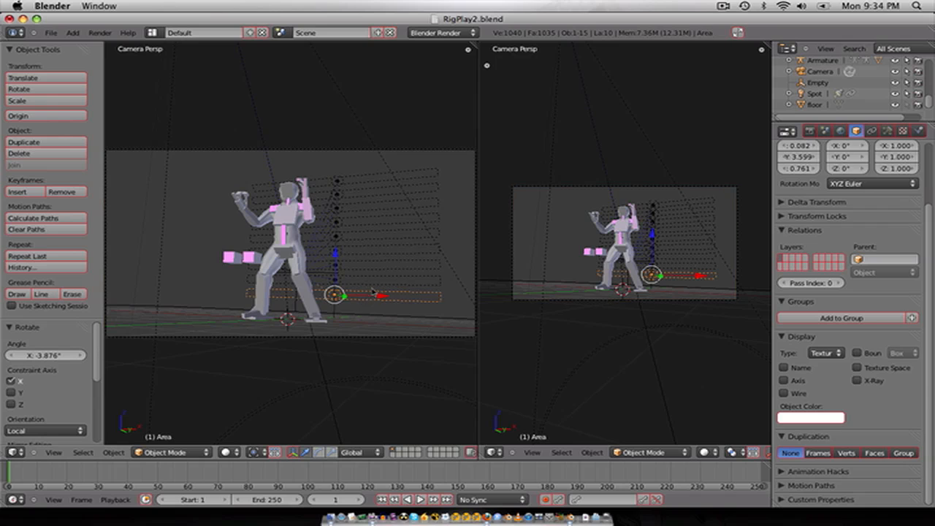
shift+right_click(377, 252)
shift+right_click(383, 219)
shift+right_click(387, 203)
shift+right_click(388, 194)
shift+right_click(391, 182)
right_click(391, 181)
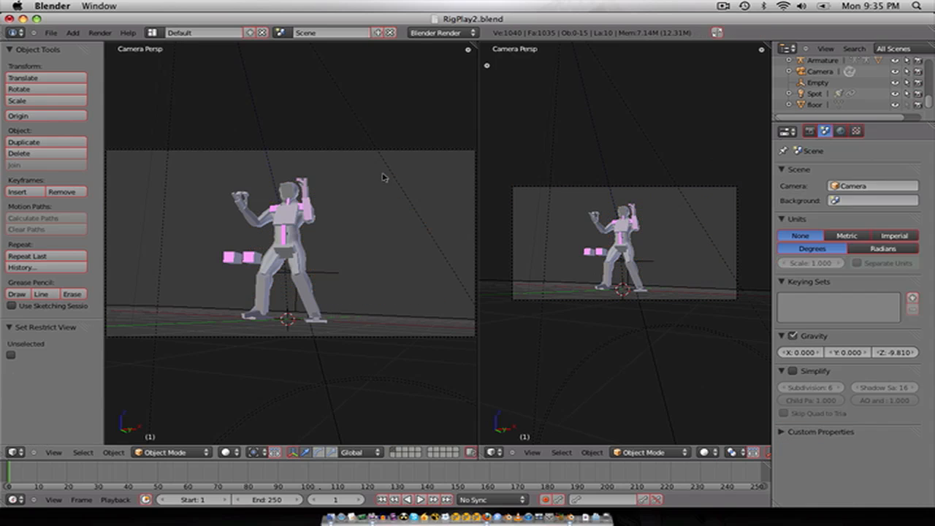
Step: Select the spot lamp and, in front orthographic view, move it -5.300 in X and -1.366 in Z to the character's side
scroll(325, 208, down, 8)
key(KP_3)
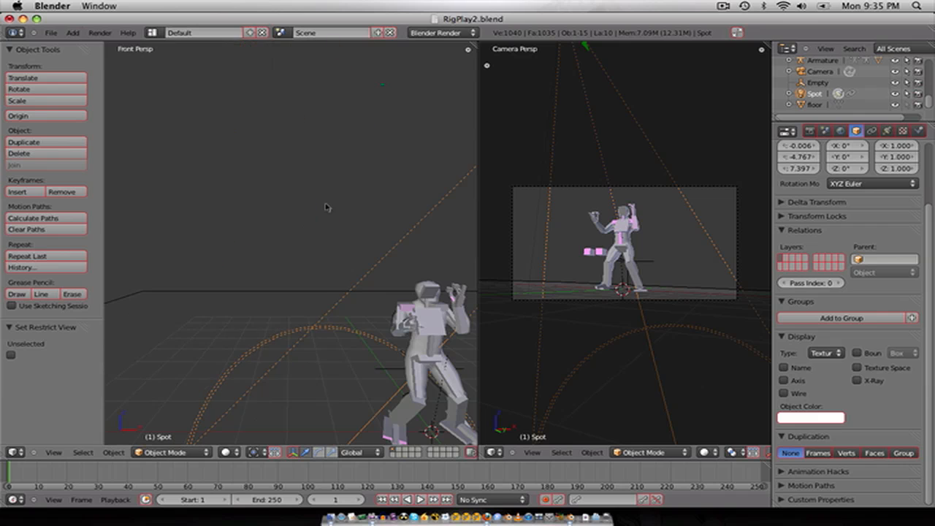
key(KP_5)
key(KP_1)
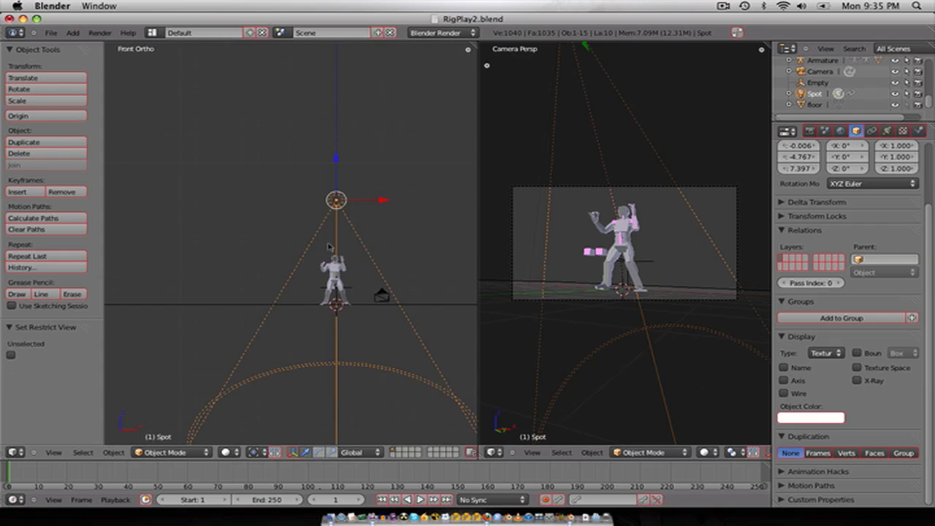
key(g)
click(253, 261)
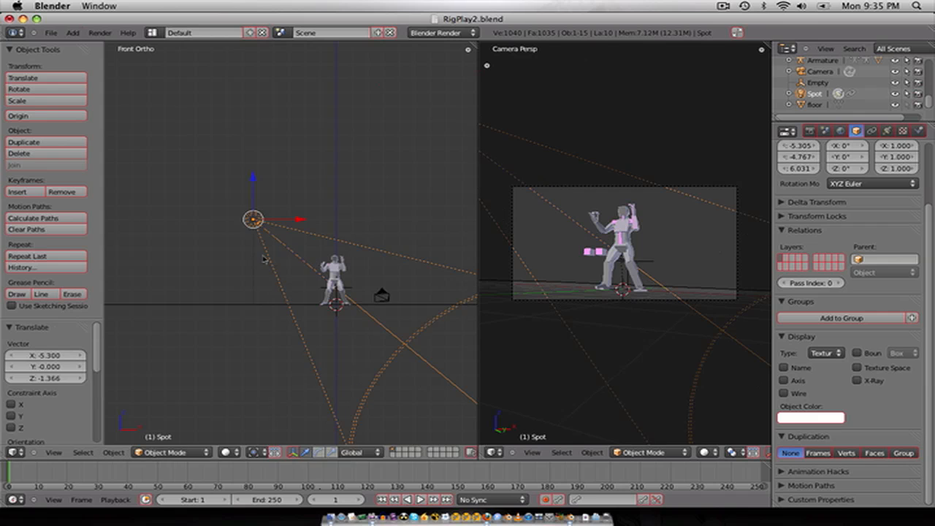
Step: Duplicate the spot lamp twice, offsetting the copies 4.844 in X and 0.331 in Z, then 1.491 in X and 2.526 in Z
key(shift+d)
click(363, 259)
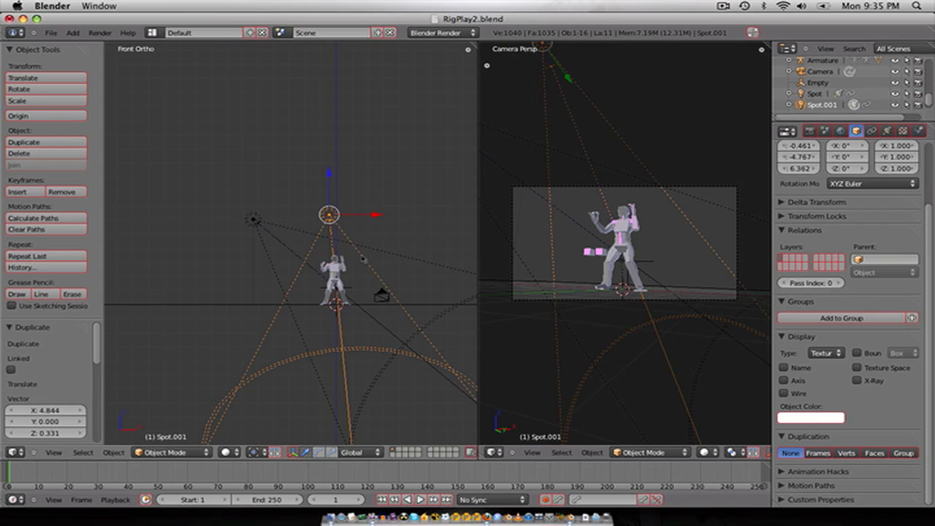
key(shift+d)
click(382, 217)
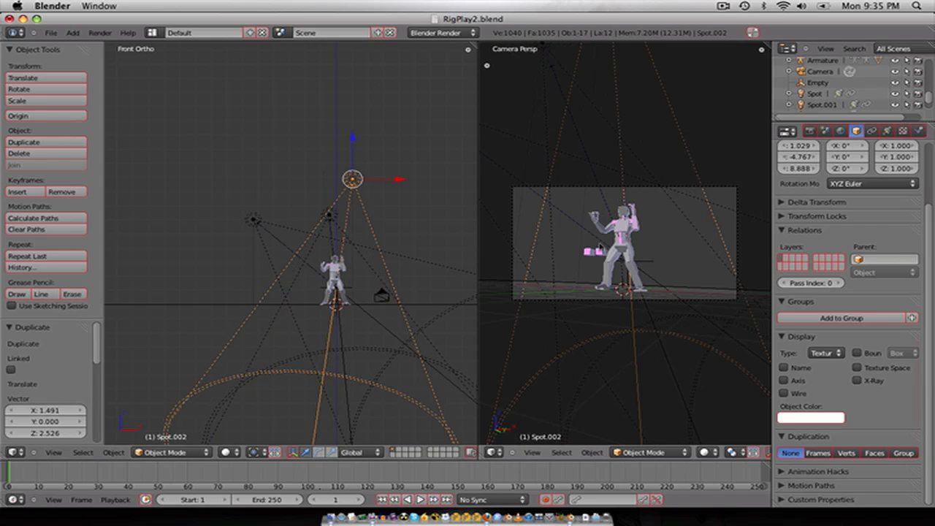
Step: Set the newest spot lamp to Only Shadow and give its buffer shadow a light blue color
click(887, 132)
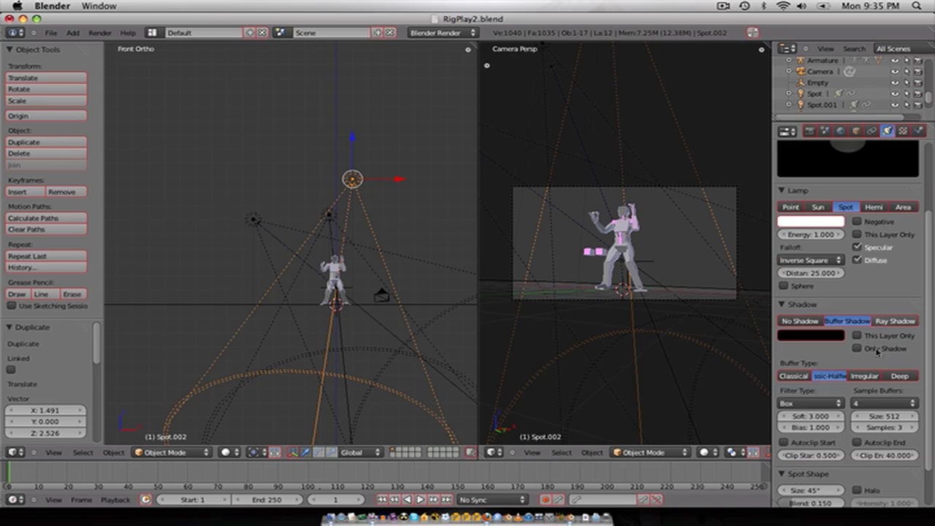
click(856, 350)
click(804, 335)
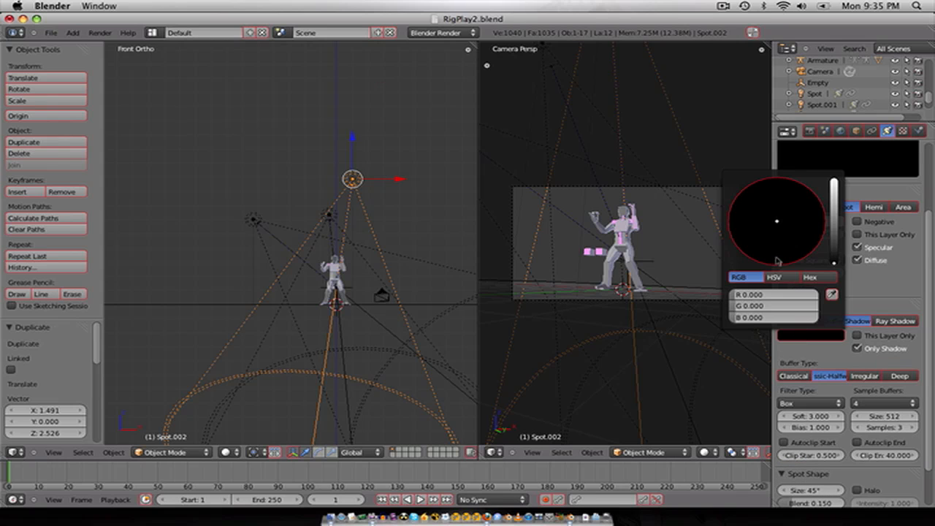
drag(828, 231, 834, 188)
drag(763, 258, 754, 260)
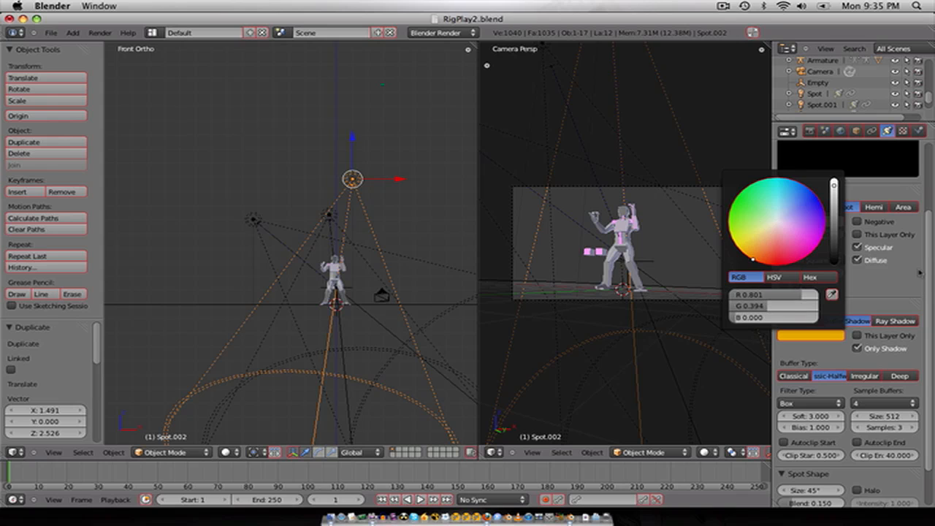
click(826, 333)
drag(796, 204, 797, 196)
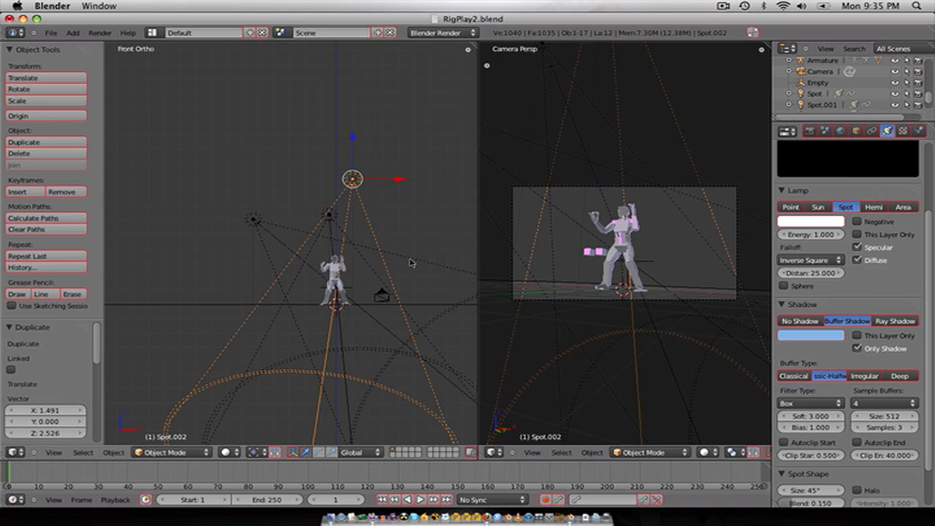
Step: Render the scene to check the effect of the colored shadow lamp, then close the render
key(F12)
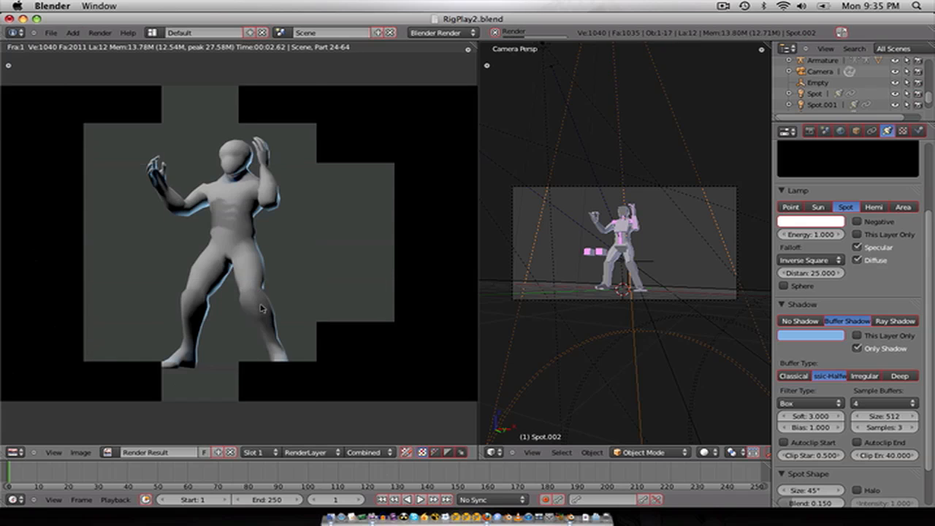
scroll(314, 349, down, 1)
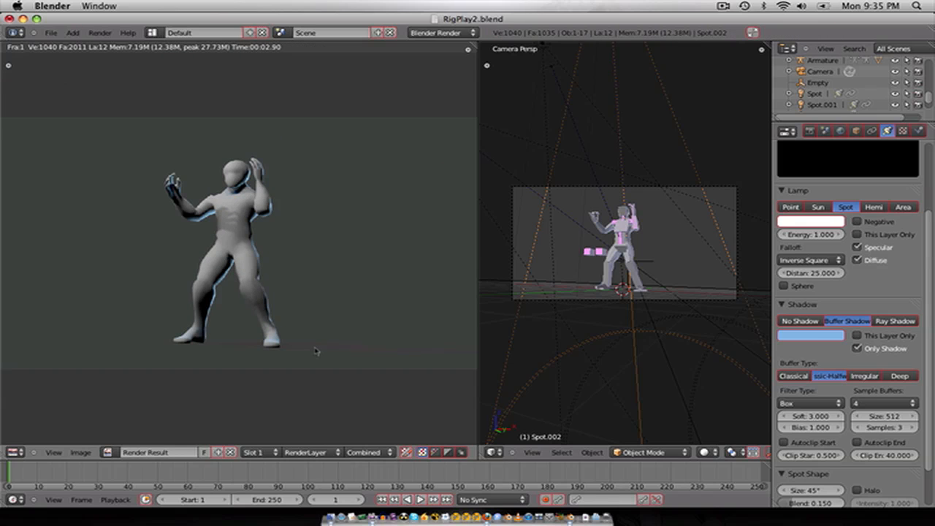
key(Escape)
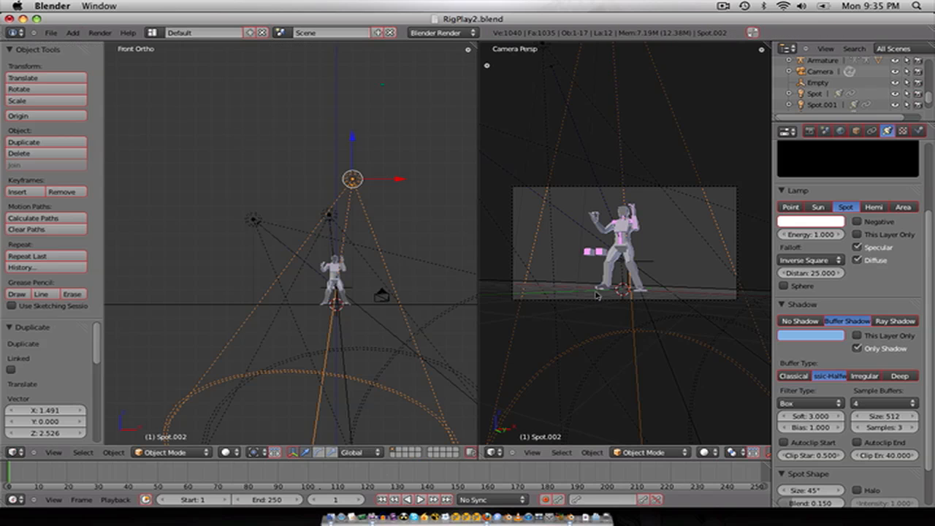
Step: Select the original spot lamp and its first duplicate and hide both
right_click(263, 238)
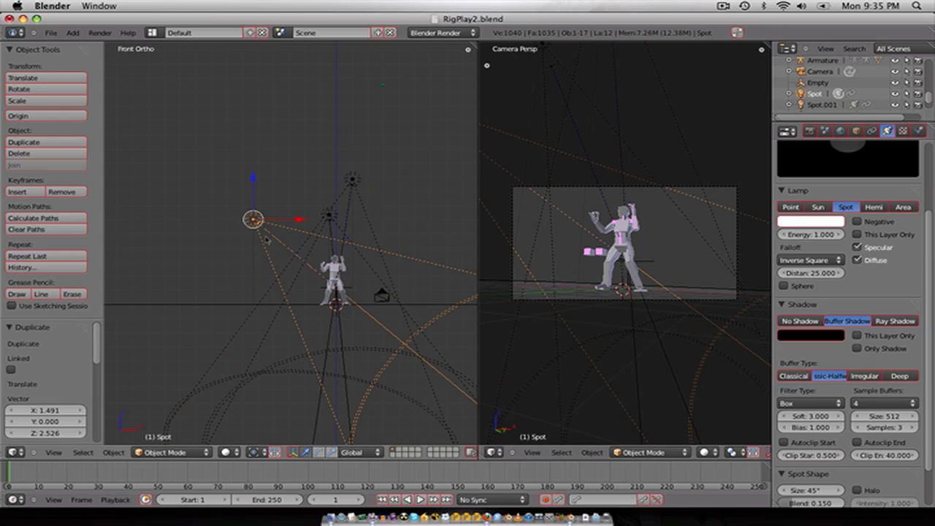
shift+right_click(329, 230)
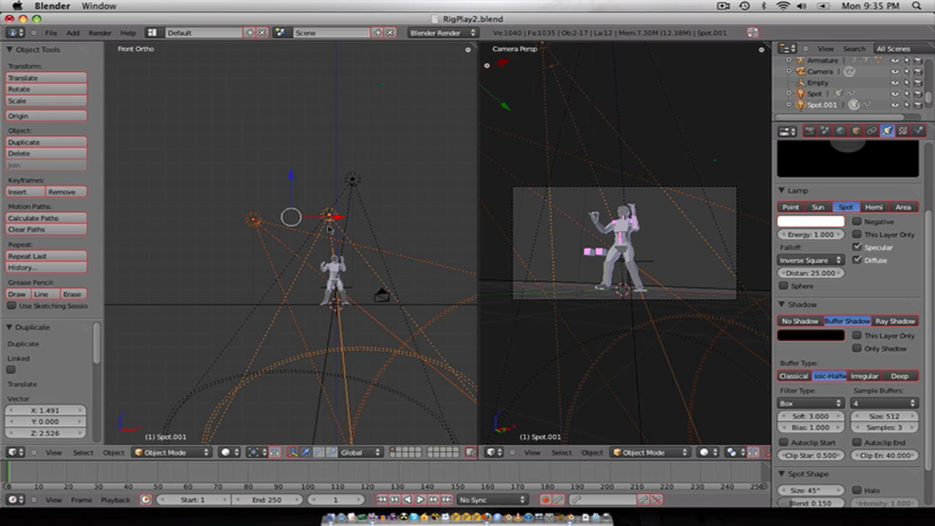
key(h)
Step: Select the blue-shadow spot lamp and, in top view, move it -0.646 in X and 4.919 in Y to above the character
right_click(358, 206)
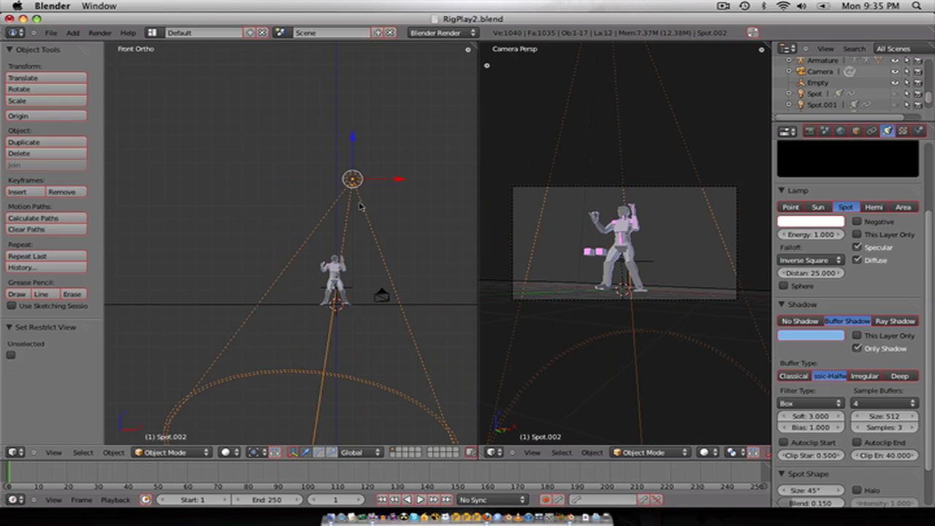
key(KP_7)
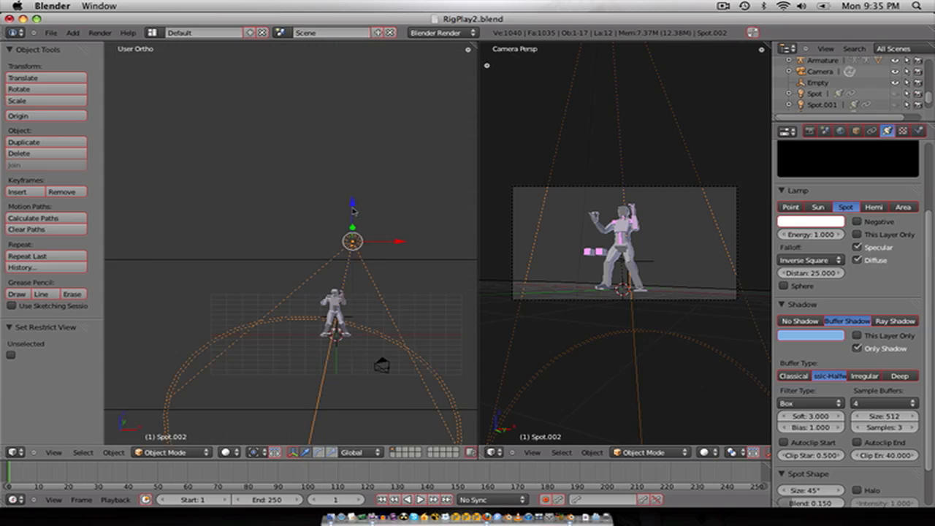
scroll(353, 241, down, 1)
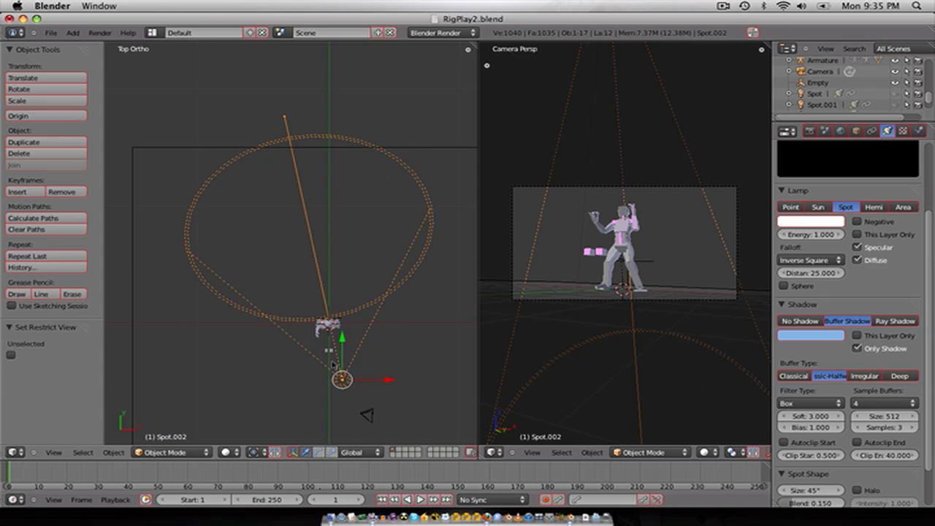
key(g)
click(325, 319)
key(KP_1)
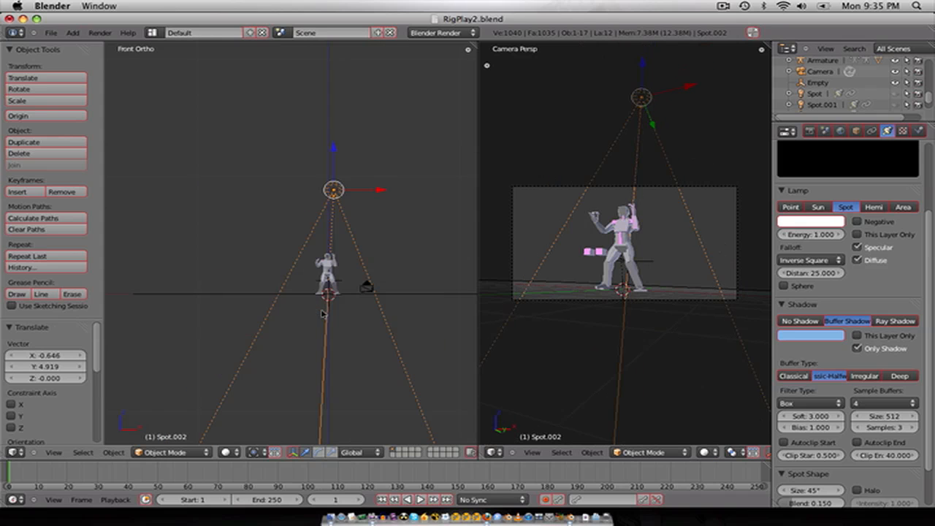
Step: Duplicate the blue-shadow spot lamp four times, spreading the copies above the character in front view, and render the result
key(shift+d)
click(299, 311)
key(shift+d)
click(268, 306)
key(shift+d)
click(332, 290)
key(shift+d)
click(339, 298)
key(F12)
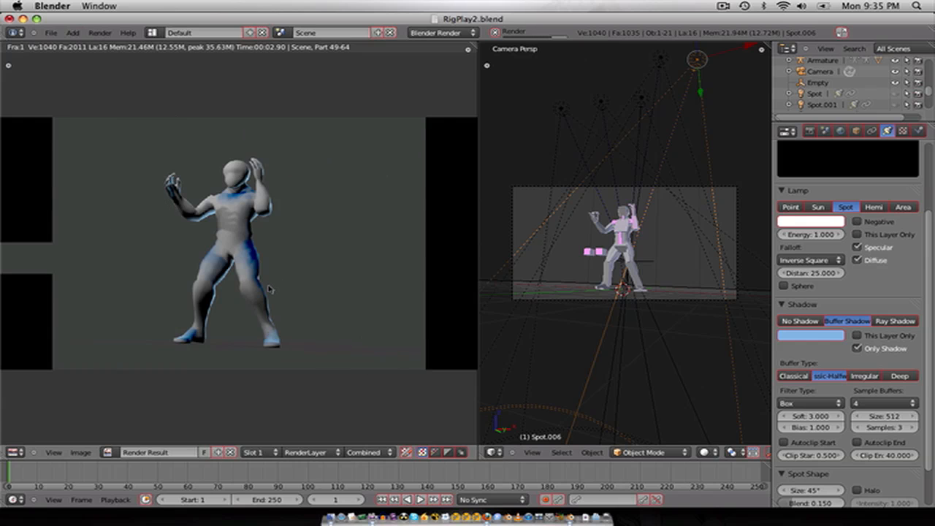
Step: Delete the four duplicated blue-shadow spot lamps above the character and render the scene with the one that remains
scroll(268, 287, up, 3)
key(Escape)
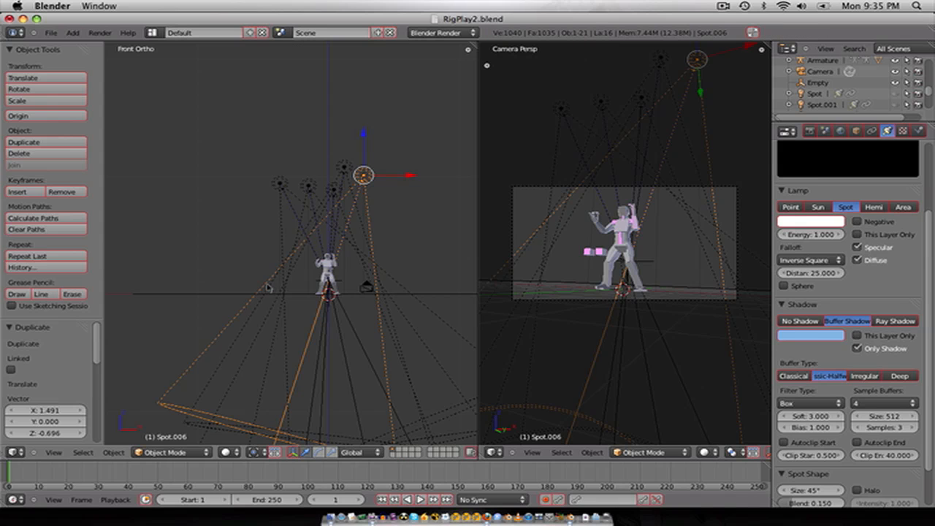
key(x)
click(314, 269)
right_click(332, 189)
key(x)
click(336, 215)
right_click(339, 213)
key(x)
click(336, 212)
right_click(314, 210)
key(x)
click(314, 210)
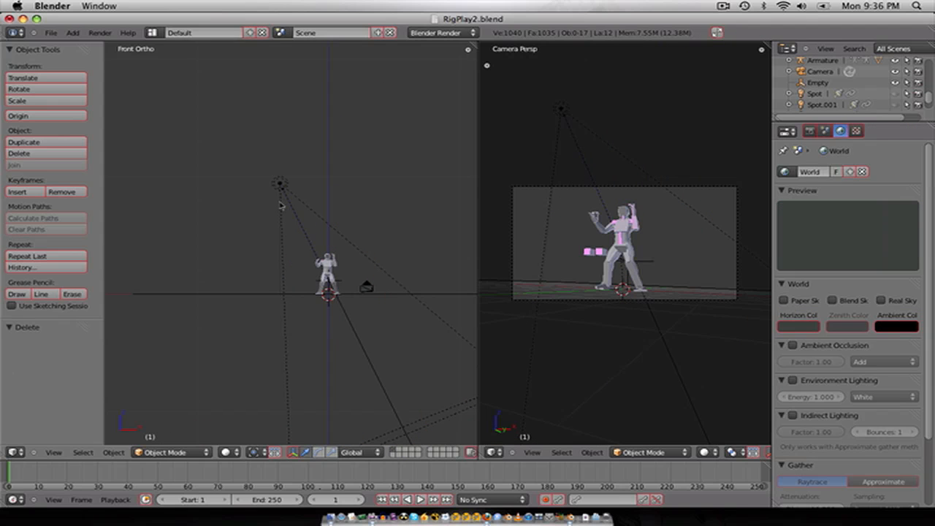
key(F12)
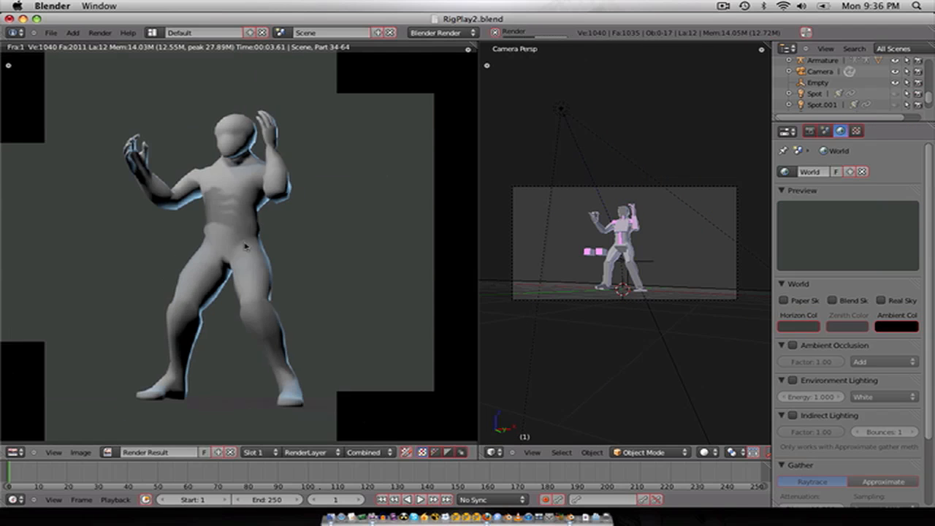
key(Escape)
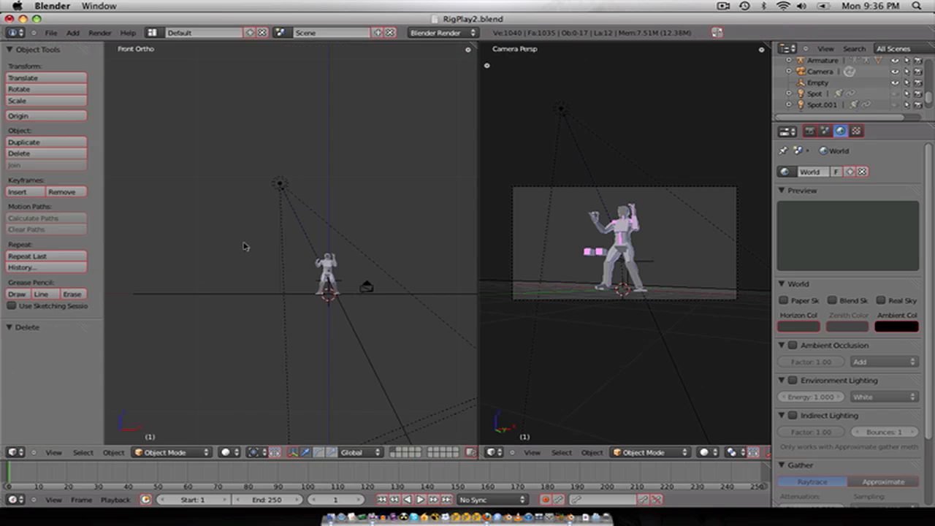
Step: Duplicate the remaining blue-shadow spot lamp, moving the copy -1.035 in X and 2.691 in Z, and hide the original
right_click(319, 245)
scroll(319, 245, up, 1)
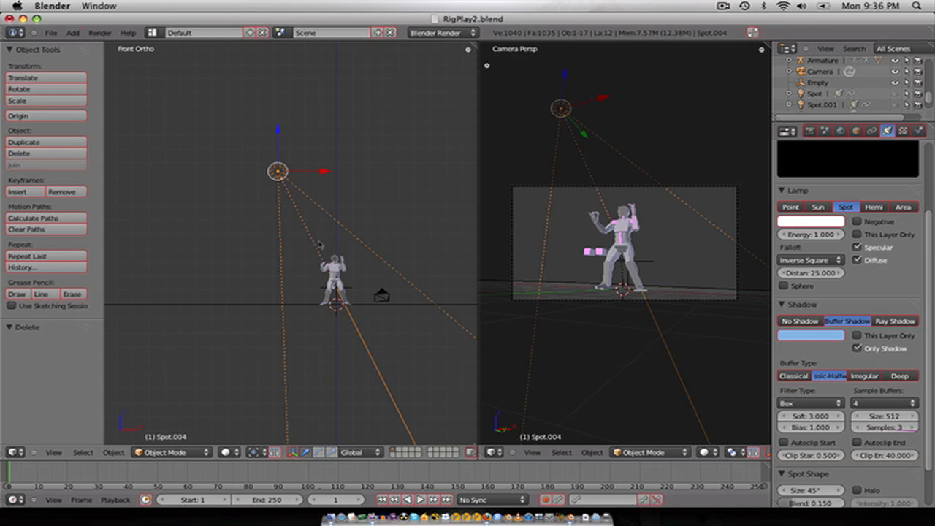
key(h)
key(alt+h)
key(shift+d)
click(259, 162)
right_click(279, 175)
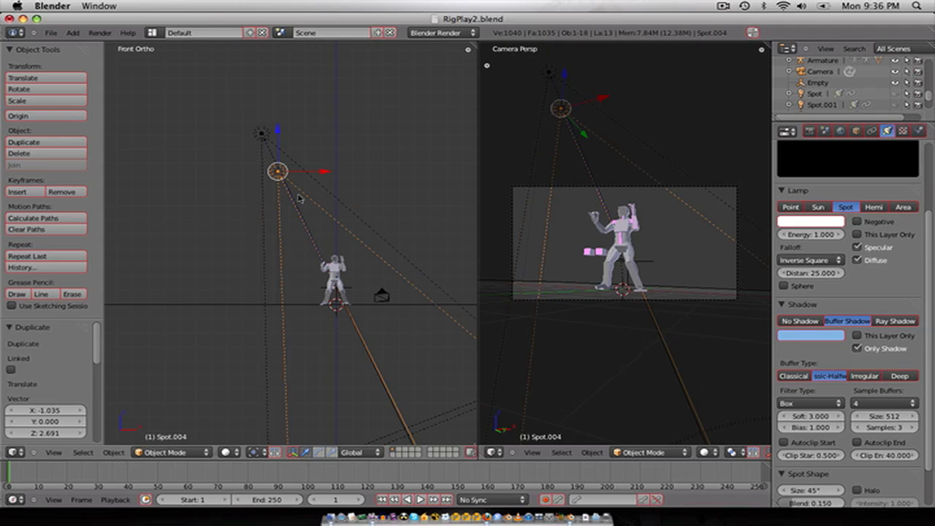
key(x)
click(293, 194)
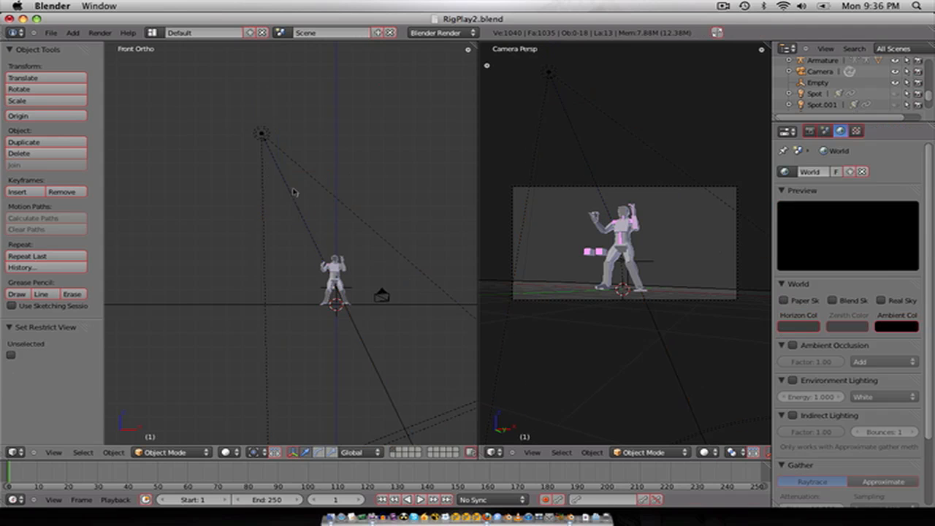
Step: Snap the 3D cursor to the duplicated spot lamp and add a mesh plane there
right_click(257, 154)
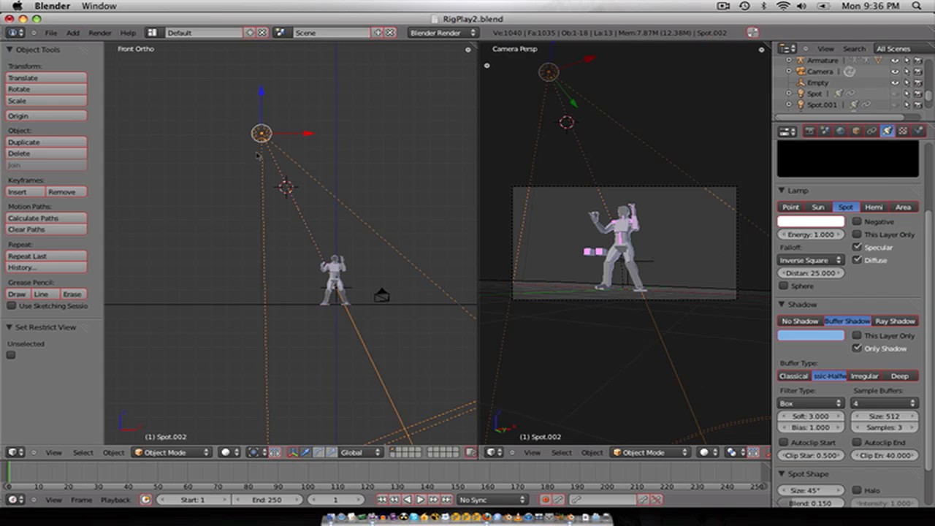
key(shift+s)
click(257, 152)
key(shift+a)
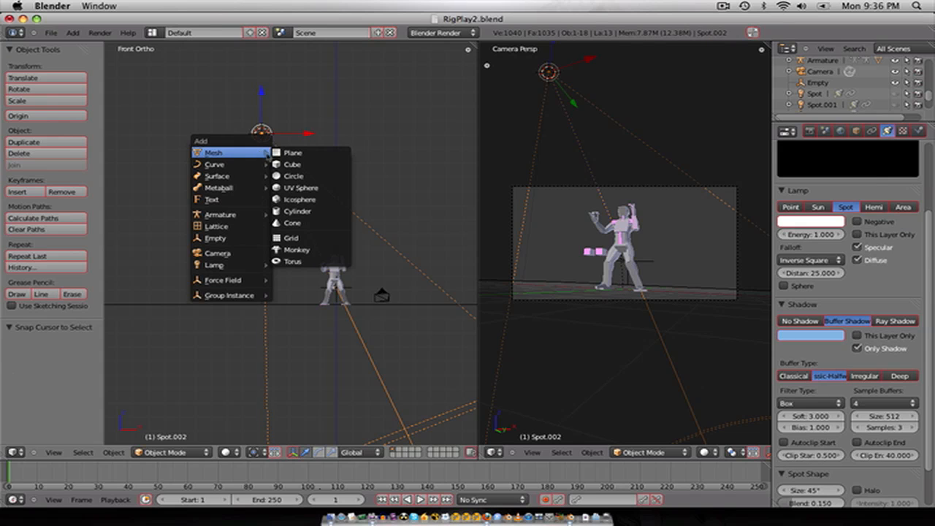
click(276, 153)
Step: In Edit Mode, subdivide the plane four times with one cut each, then deselect the whole mesh
key(Tab)
middle_drag(309, 173, 265, 234)
key(w)
click(266, 234)
key(w)
click(266, 233)
key(w)
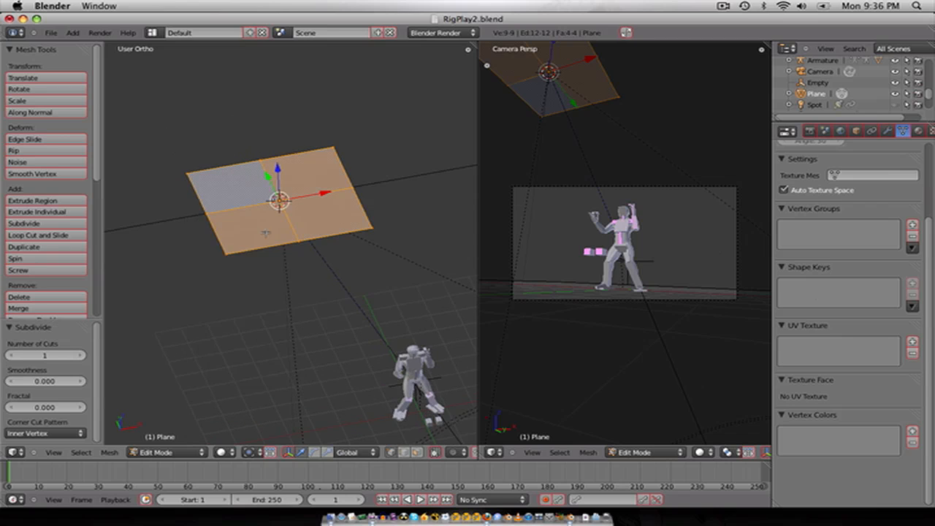
click(266, 234)
key(w)
click(266, 233)
key(a)
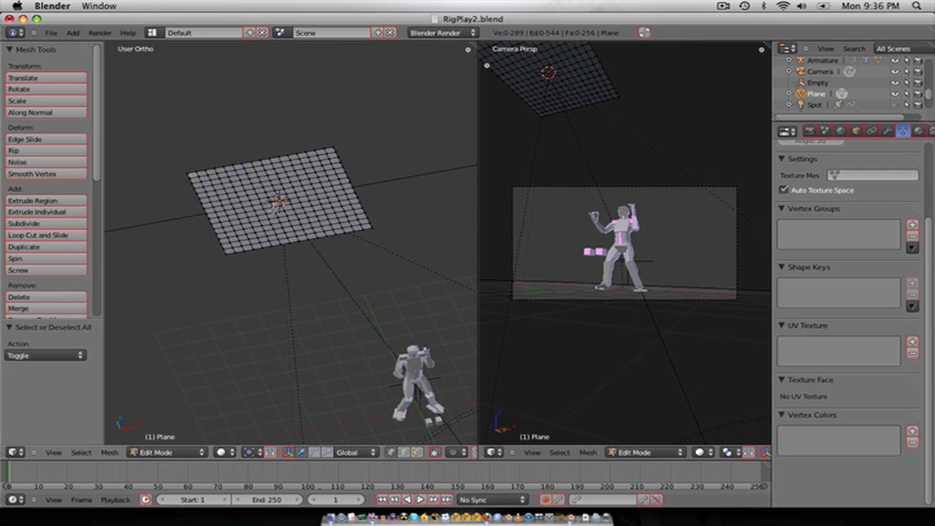
Step: Circle-select scattered patches of faces across the plane and delete them to leave irregular cut-outs, then return to Object Mode
key(c)
key(Escape)
key(c)
mouse_move(259, 183)
mouse_down()
mouse_move(274, 179)
mouse_move(292, 197)
mouse_move(281, 191)
mouse_move(252, 206)
mouse_move(235, 172)
mouse_up()
mouse_move(304, 157)
mouse_down()
mouse_move(359, 165)
mouse_move(328, 232)
mouse_move(230, 239)
mouse_move(255, 256)
mouse_up()
drag(216, 214, 201, 159)
key(x)
click(259, 241)
key(Tab)
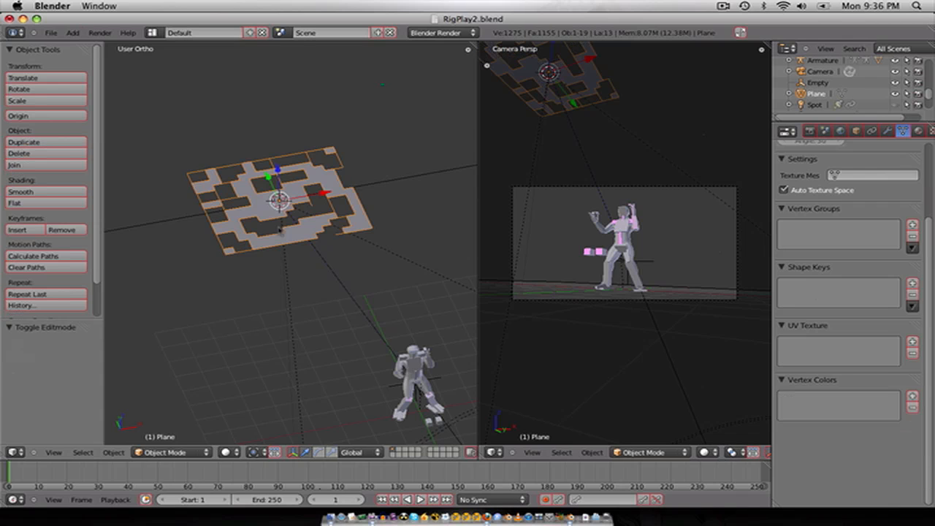
Step: In front view, move the visible spot lamp 4.761 along the global X axis to directly above the character
key(KP_1)
key(KP_5)
key(KP_5)
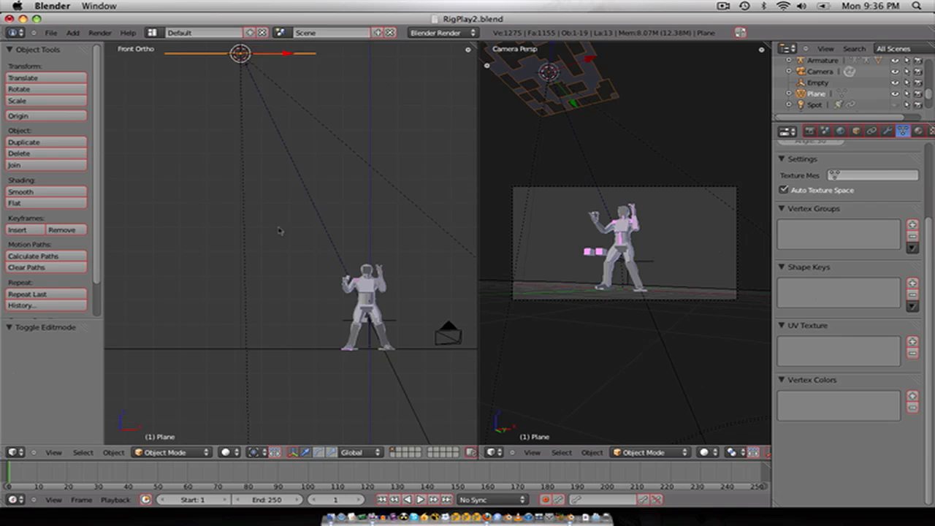
right_click(286, 168)
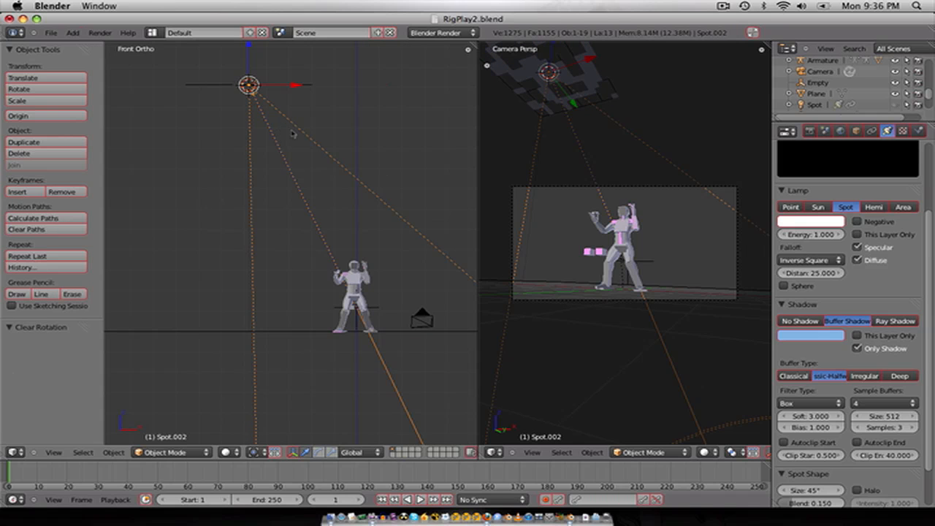
scroll(291, 130, down, 2)
key(g)
key(x)
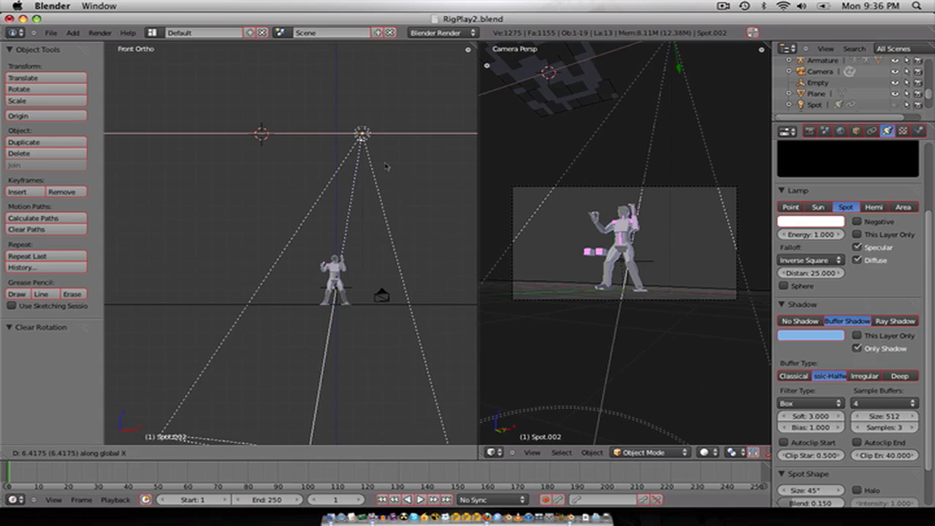
click(342, 160)
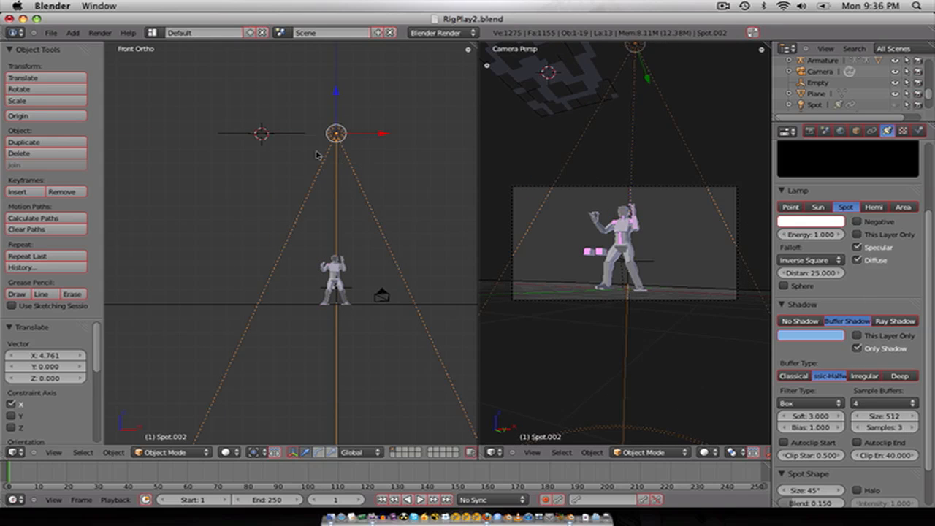
Step: Move the cut-out plane to just below the spot lamp and scale it down
right_click(282, 138)
key(g)
click(352, 183)
key(s)
click(357, 187)
key(s)
click(357, 176)
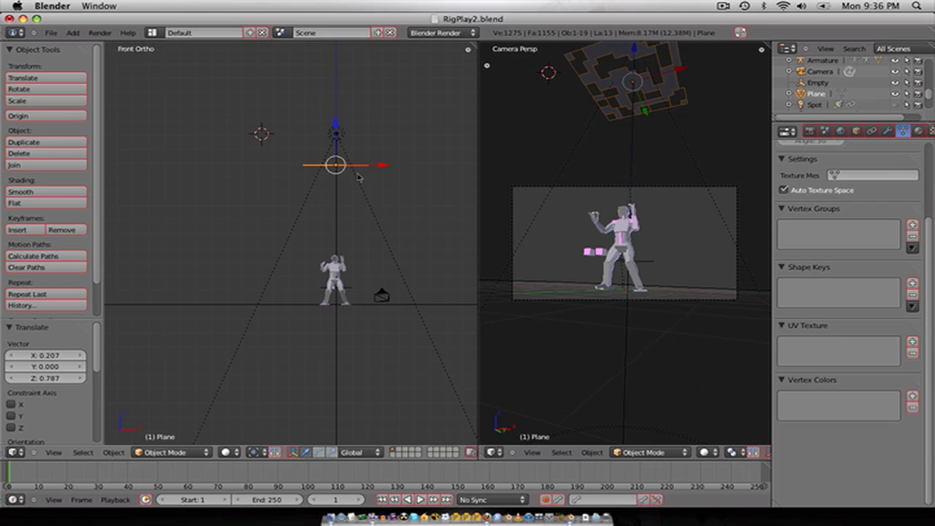
Step: Shrink the cut-out plane further under the lamp, with a final resize of 0.859, and inspect it against the light cone
key(s)
click(350, 173)
key(s)
click(354, 175)
middle_drag(353, 175, 314, 218)
key(KP_1)
key(KP_Decimal)
key(KP_7)
key(KP_1)
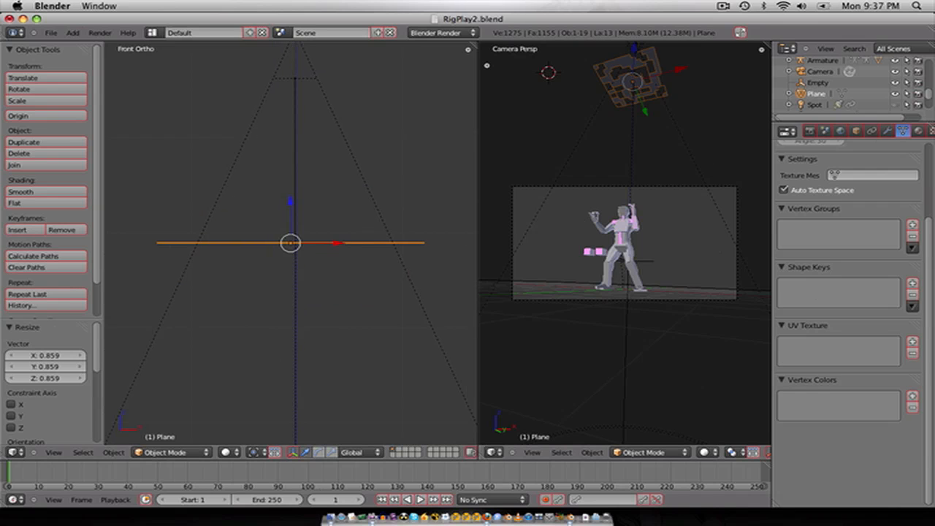
Step: Enable Halo on the spot lamp above the plane, with an intensity of 0.2 and a step of 12
right_click(358, 161)
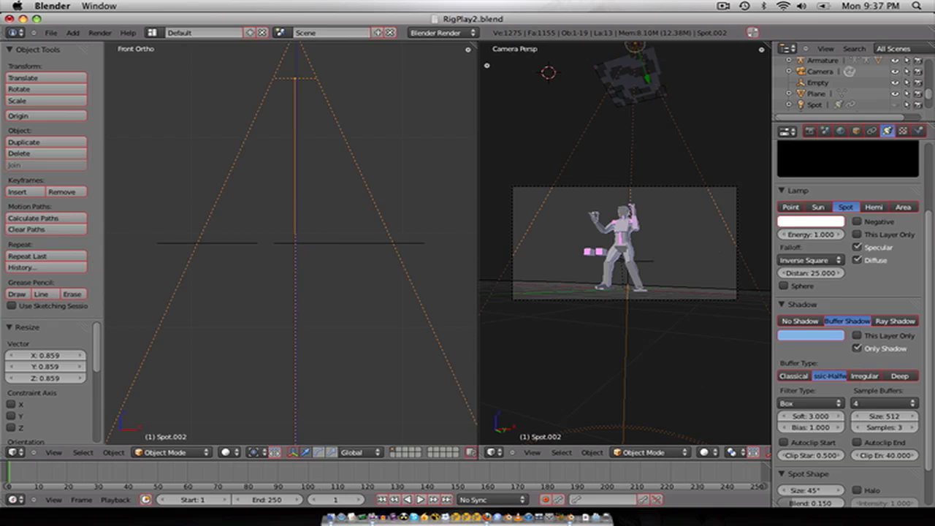
scroll(882, 456, down, 2)
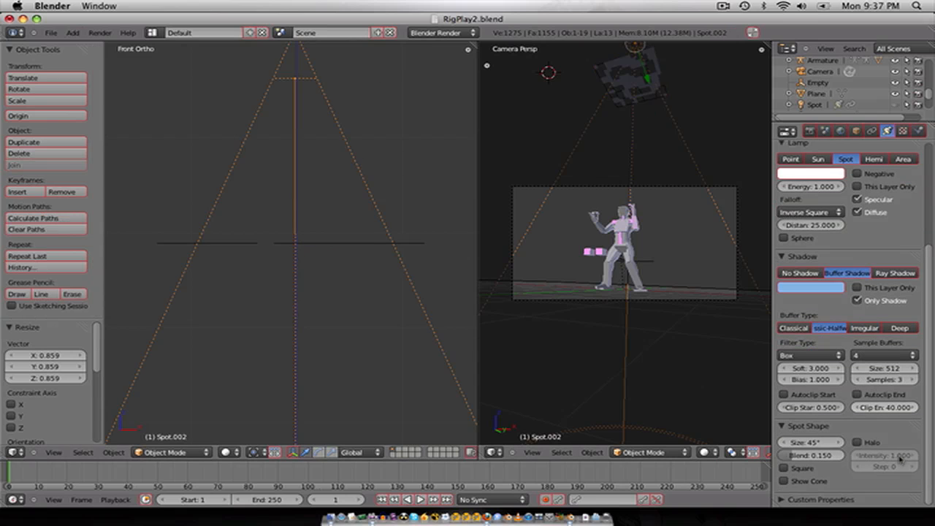
click(868, 444)
click(888, 455)
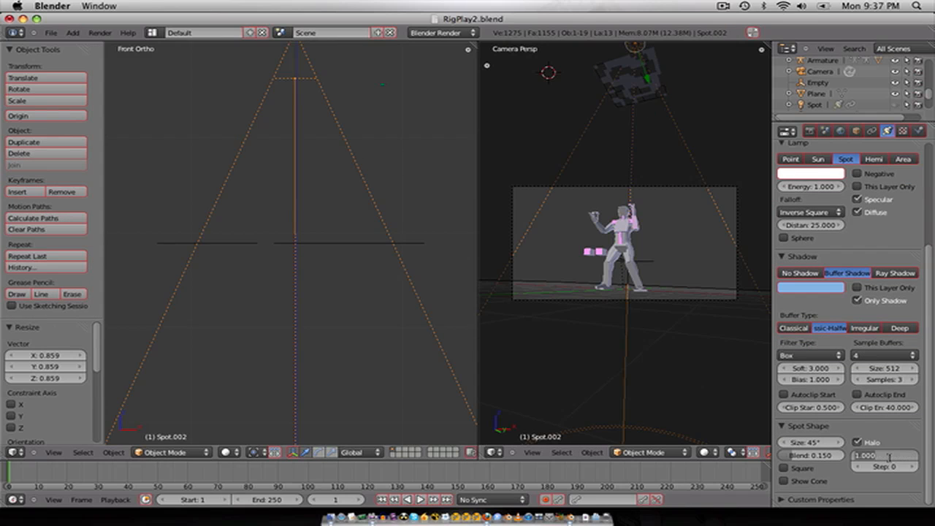
text(0.2)
key(Return)
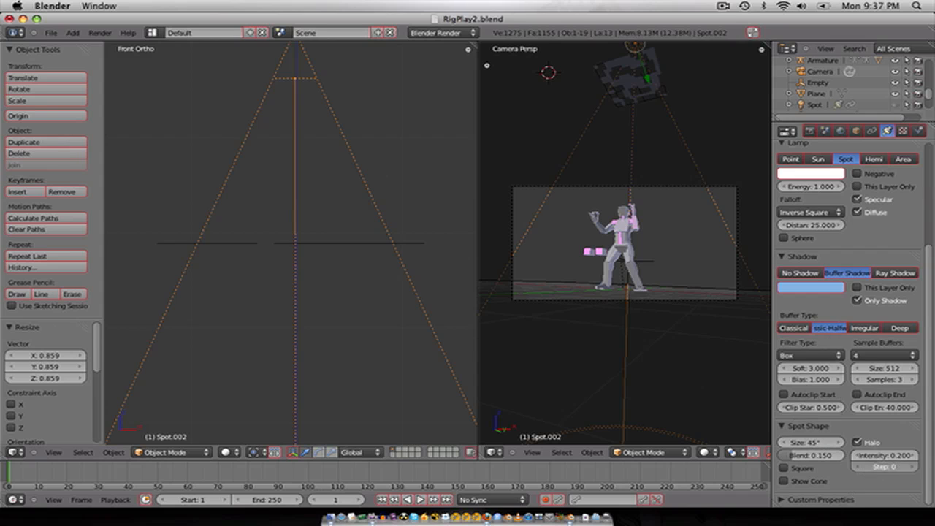
click(885, 466)
text(12)
key(Return)
scroll(317, 323, down, 6)
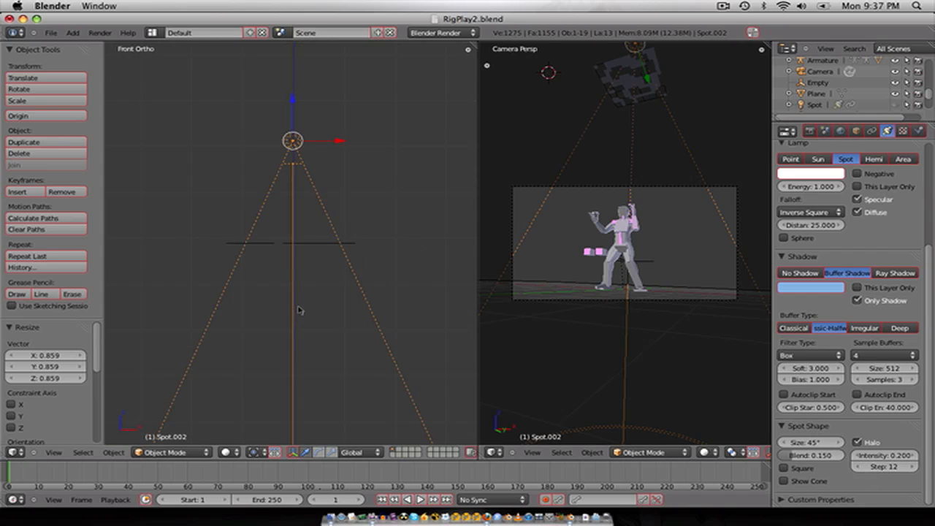
Step: Render the current frame and inspect the volumetric light streaks around the figure
key(F12)
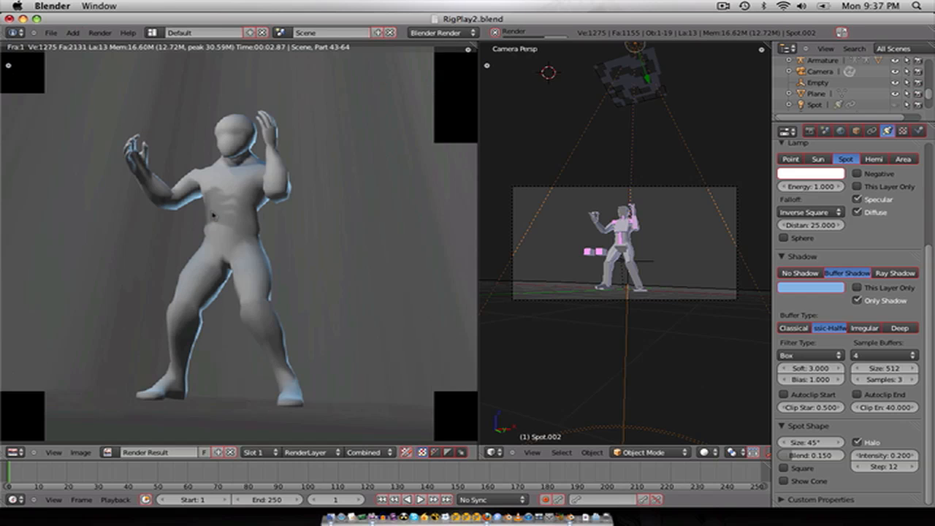
scroll(204, 219, down, 6)
scroll(201, 221, up, 3)
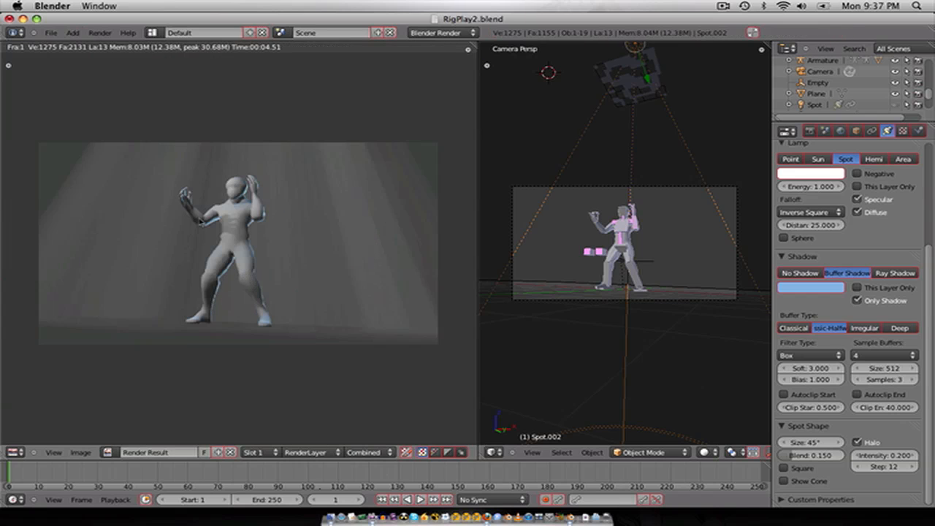
key(Escape)
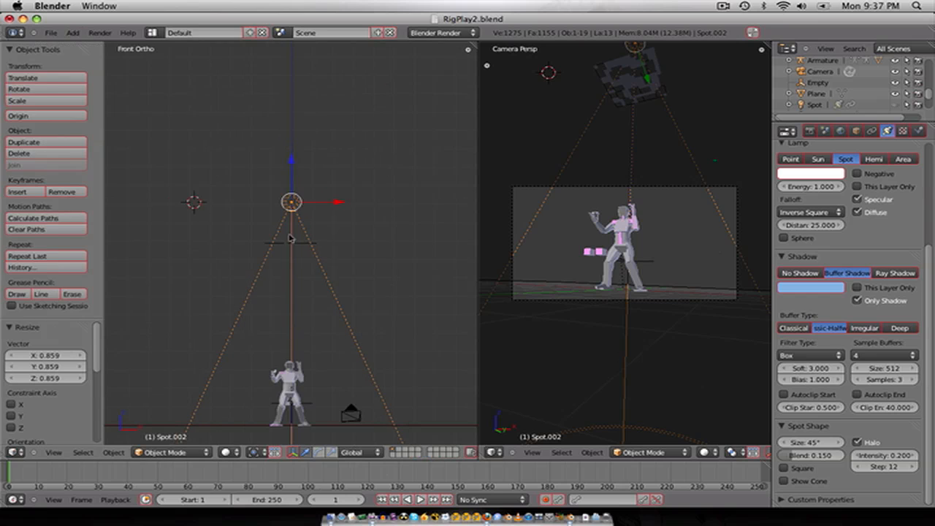
Step: Parent the perforated plane beneath the overhead spotlight to that spotlight as an object
right_click(299, 249)
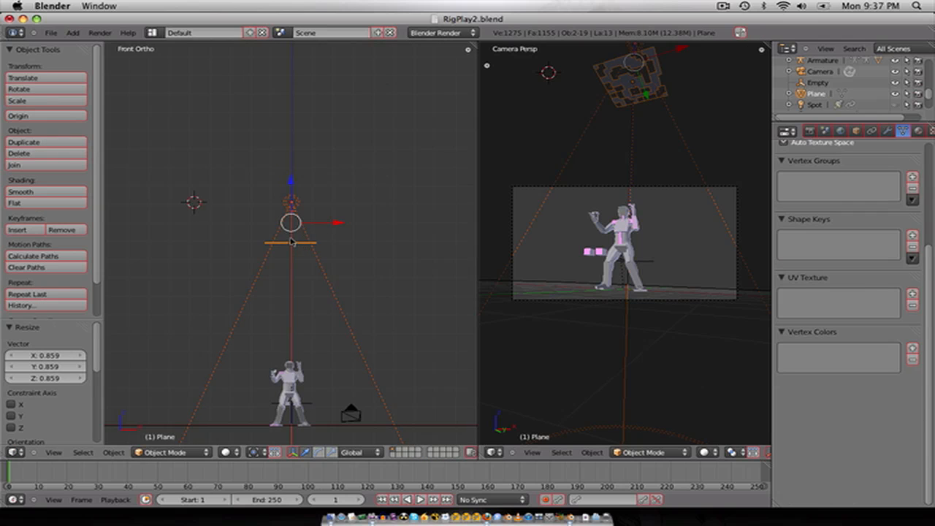
right_click(301, 232)
right_click(303, 244)
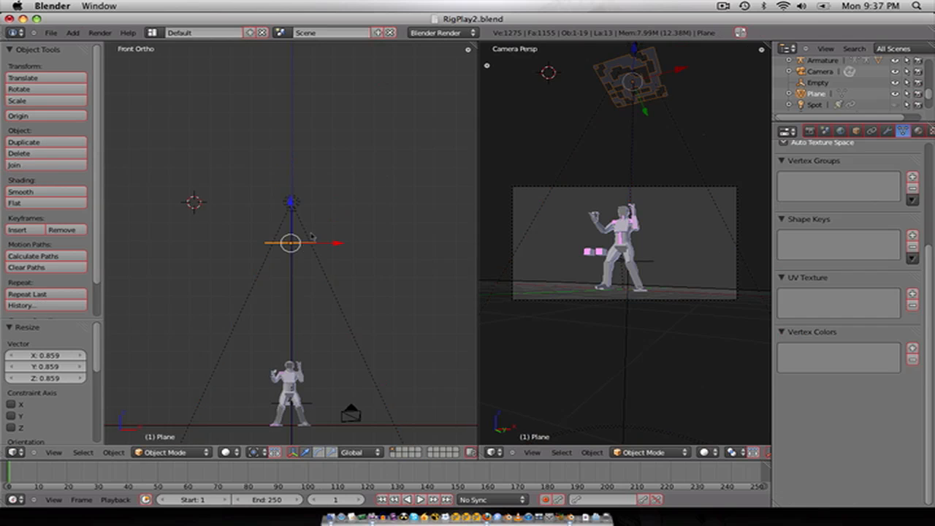
right_click(310, 235)
key(ctrl+p)
click(310, 235)
Step: Move the overhead spotlight in the front view about -5.204 along X and 2.031 along Z
right_click(307, 223)
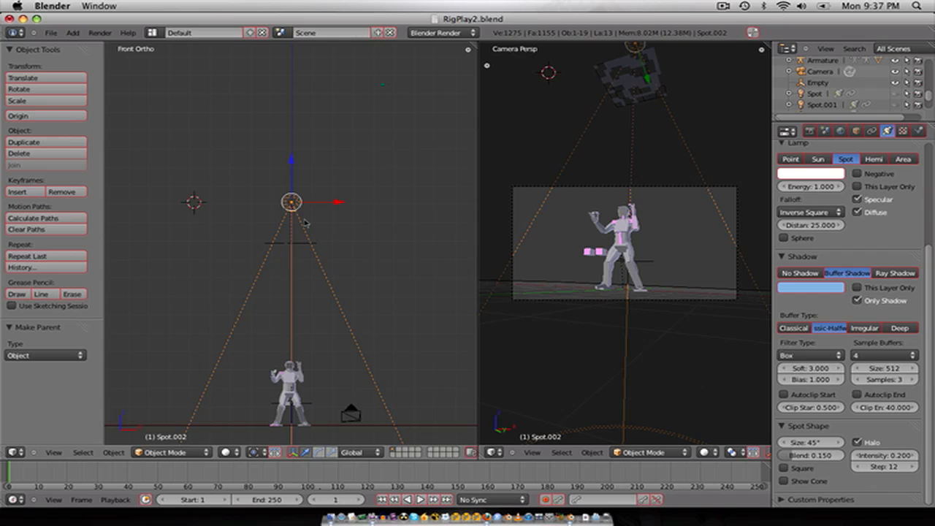
key(g)
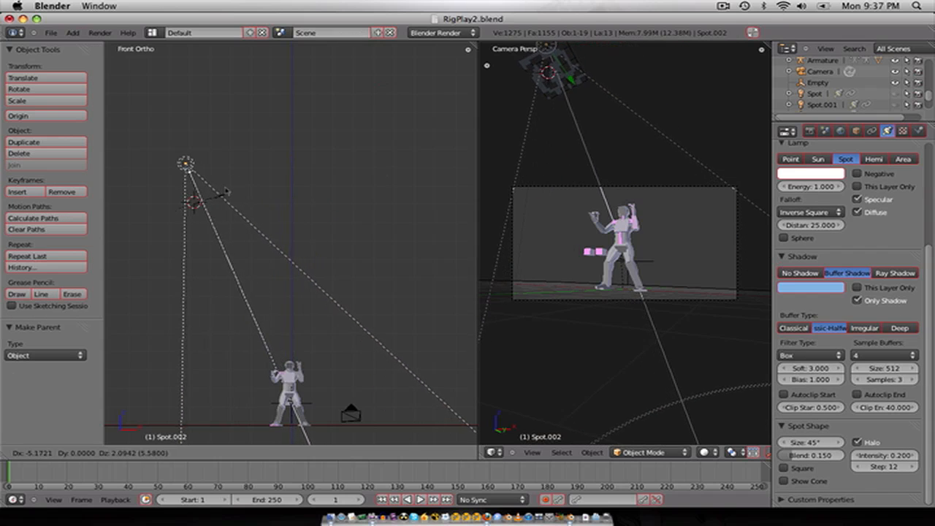
click(227, 191)
scroll(237, 214, down, 2)
Step: Rename the plane parented under Spot.002 as gobo
right_click(241, 218)
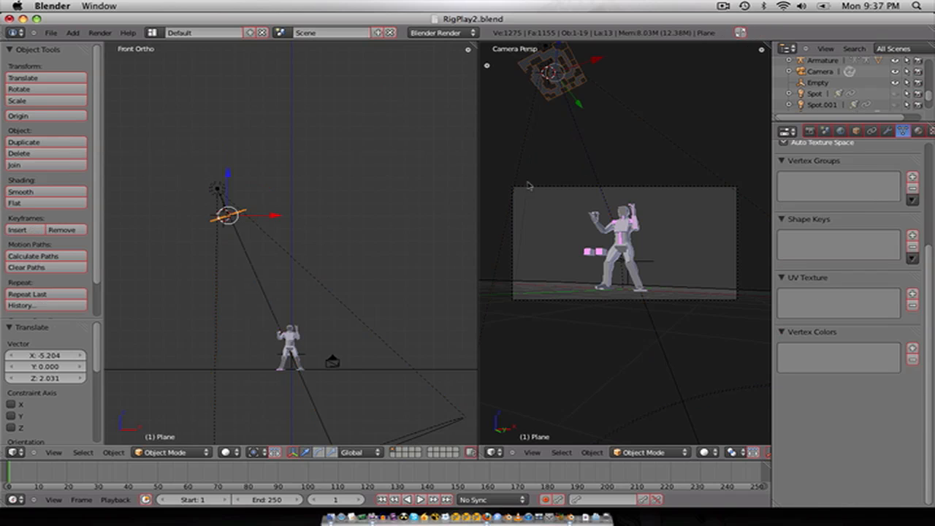
scroll(846, 104, up, 3)
scroll(845, 104, down, 4)
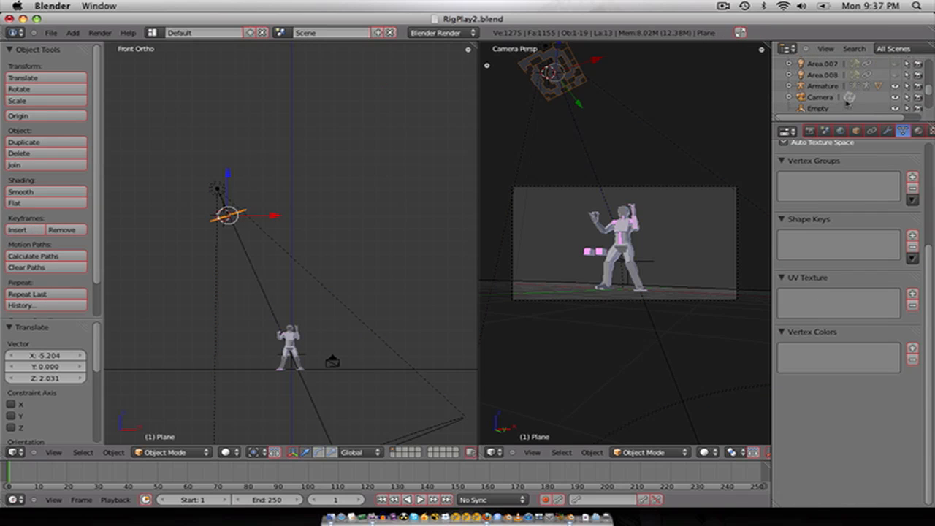
scroll(845, 102, down, 2)
scroll(846, 102, up, 5)
right_click(217, 191)
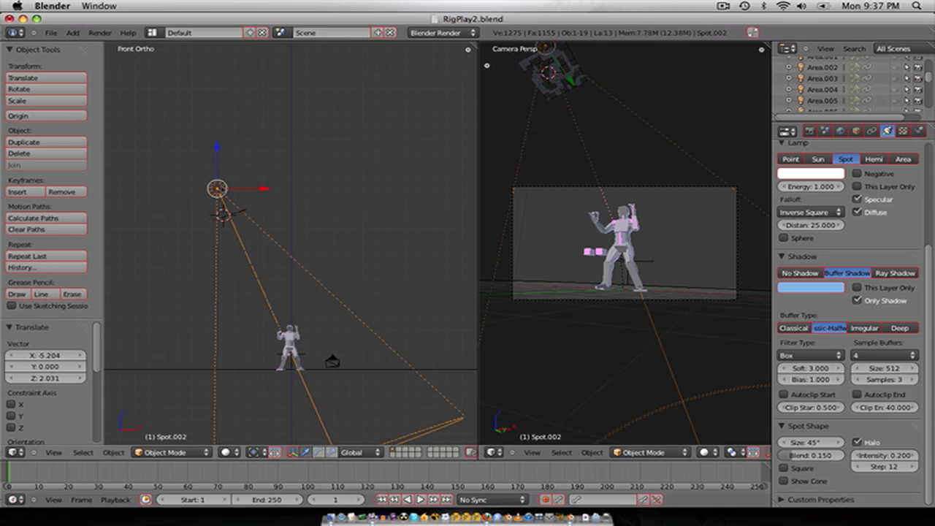
scroll(845, 84, down, 5)
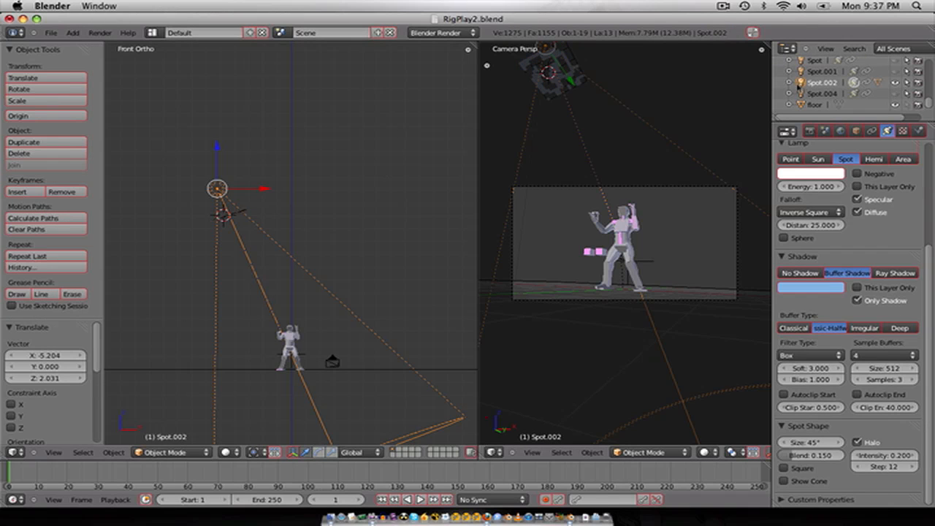
click(789, 83)
scroll(837, 101, down, 1)
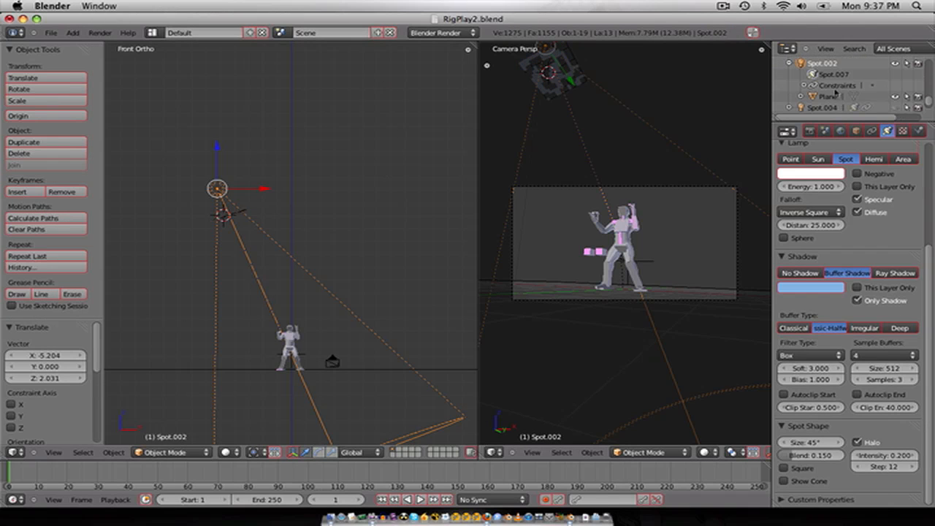
double_click(834, 97)
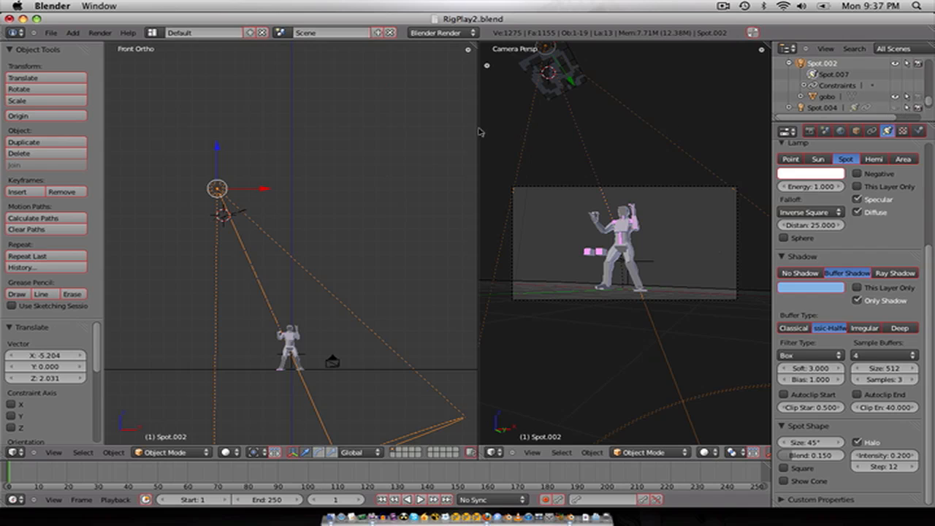
Step: Render the frame with the angled spotlight and examine the light rays behind the figure
key(F12)
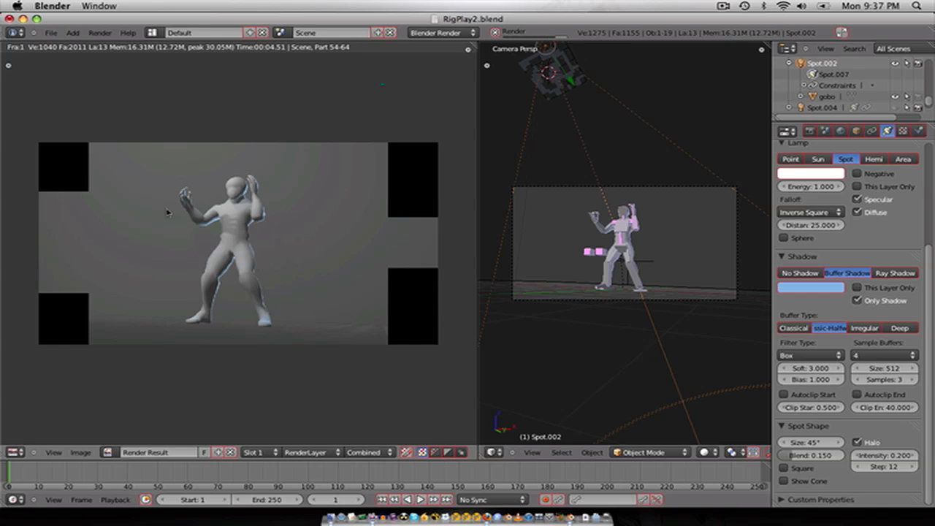
key(Escape)
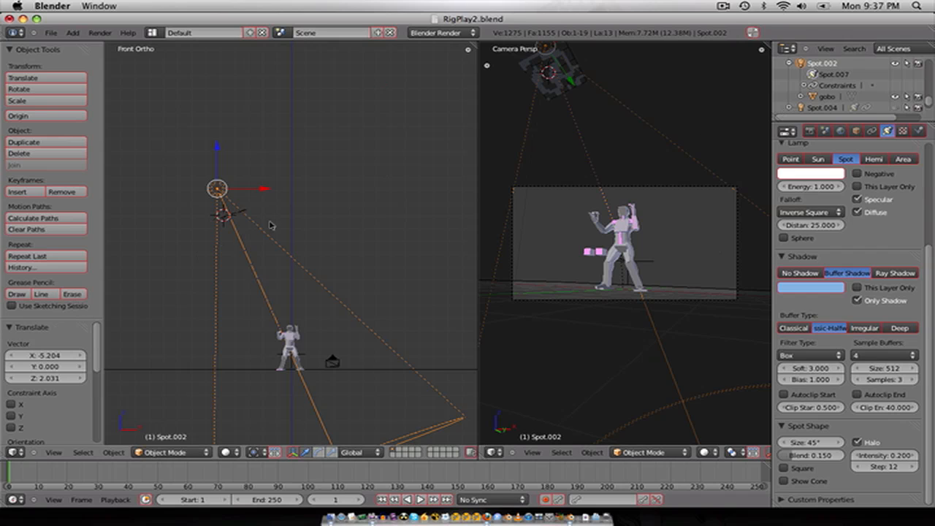
key(F12)
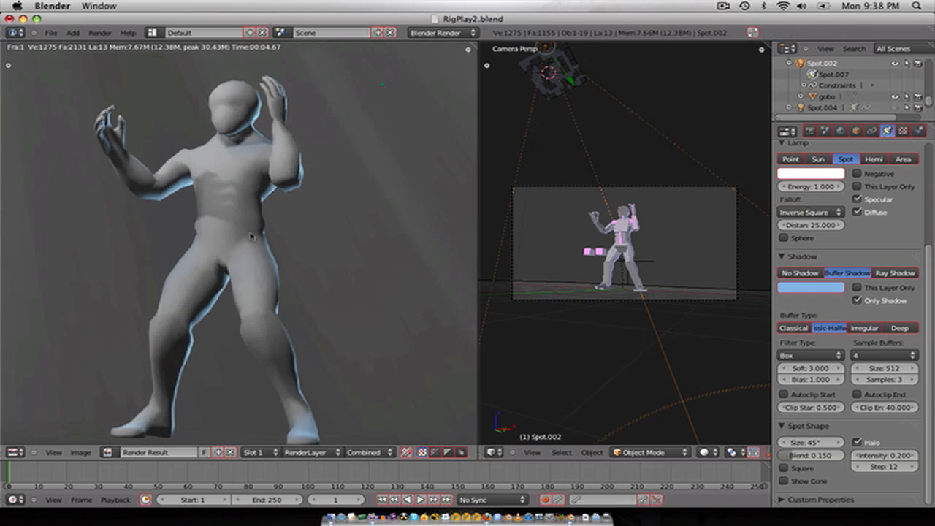
scroll(250, 236, up, 3)
key(Escape)
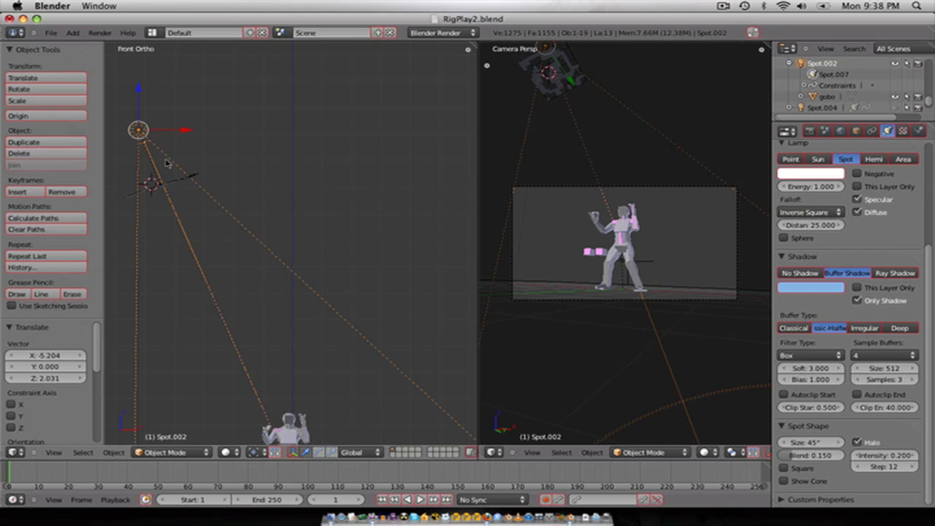
key(shift+d)
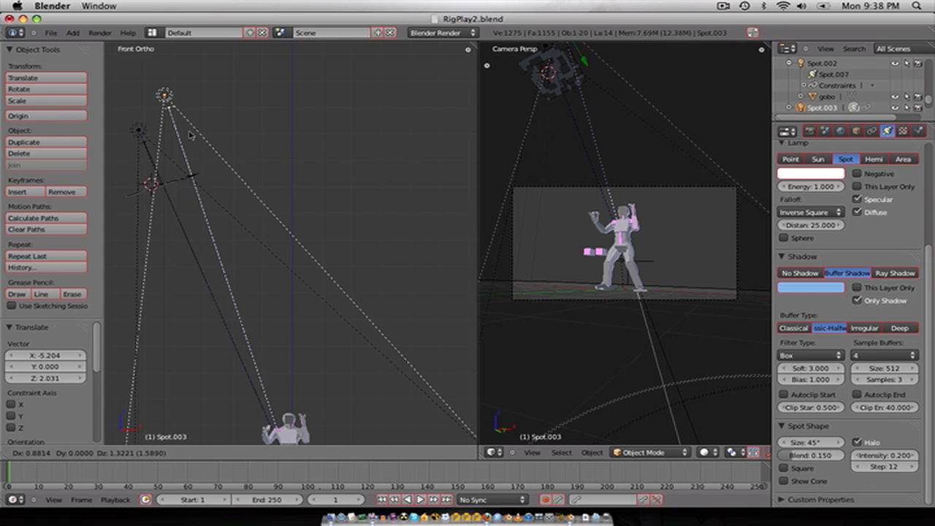
click(188, 134)
key(ctrl+z)
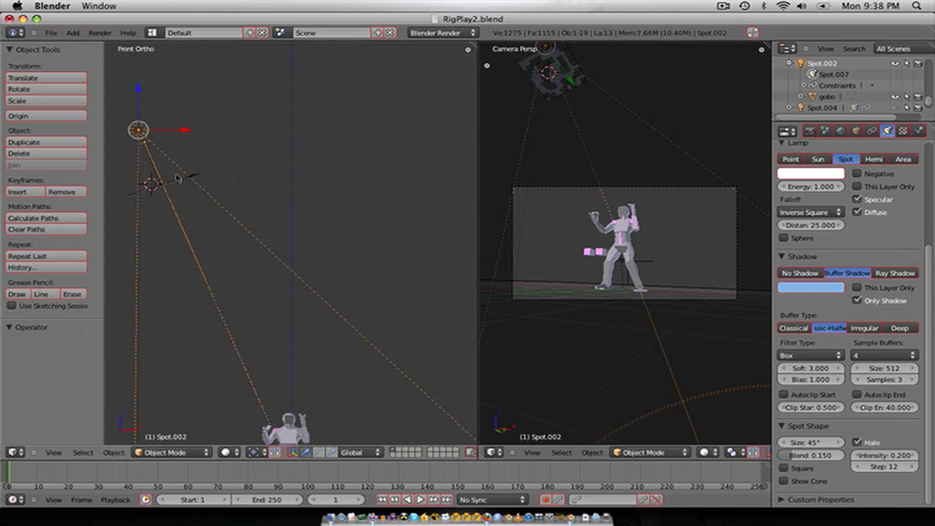
Step: Make a linked duplicate of Spot.002 and its gobo, offset about 1.829 along X and 1.697 along Z
right_click(178, 176)
key(KP_5)
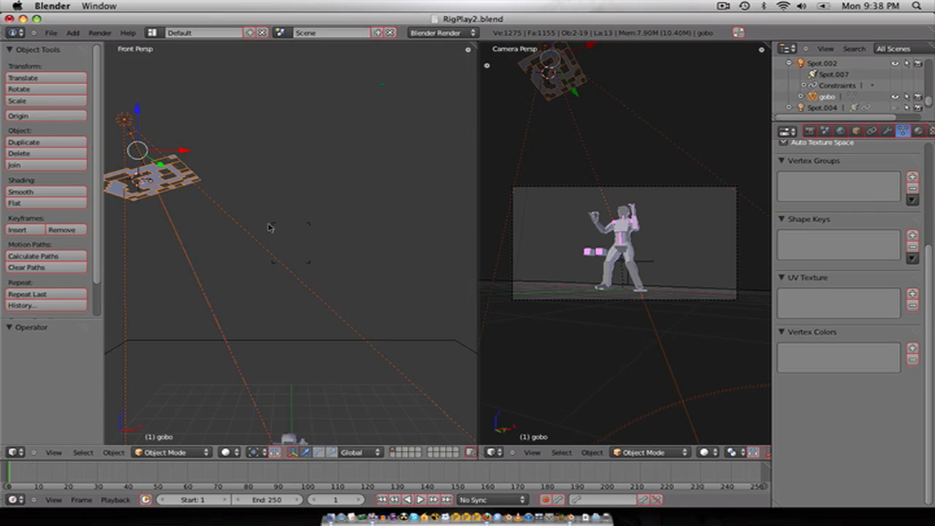
key(KP_5)
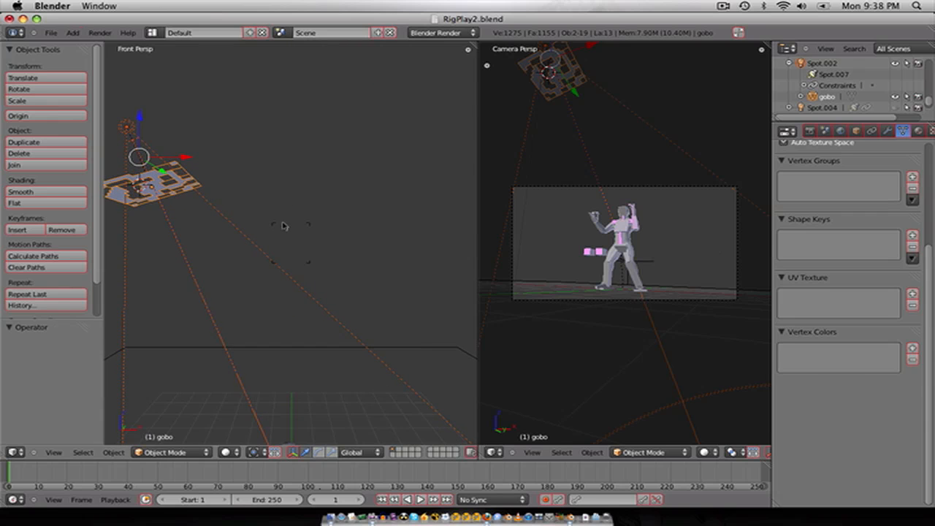
key(alt+d)
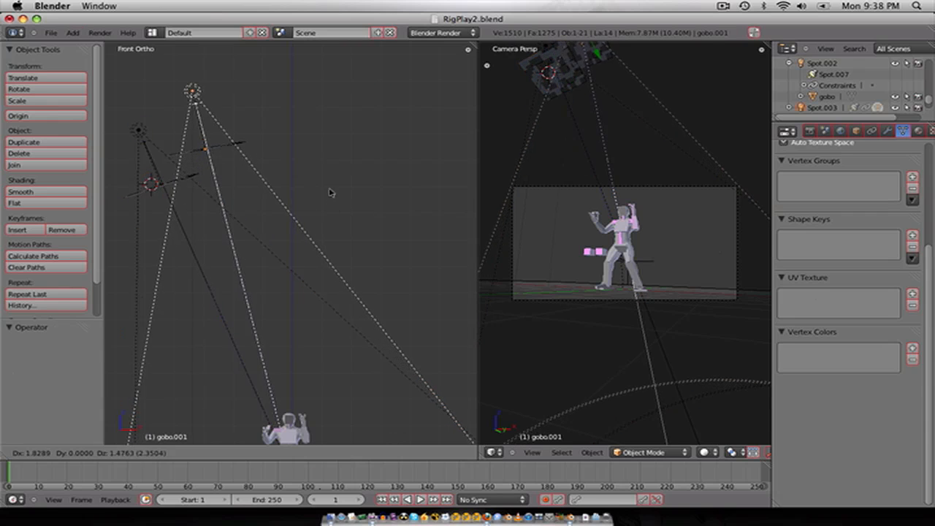
click(327, 192)
Step: Render the frame with both gobo spotlights and examine the combined light rays
key(F12)
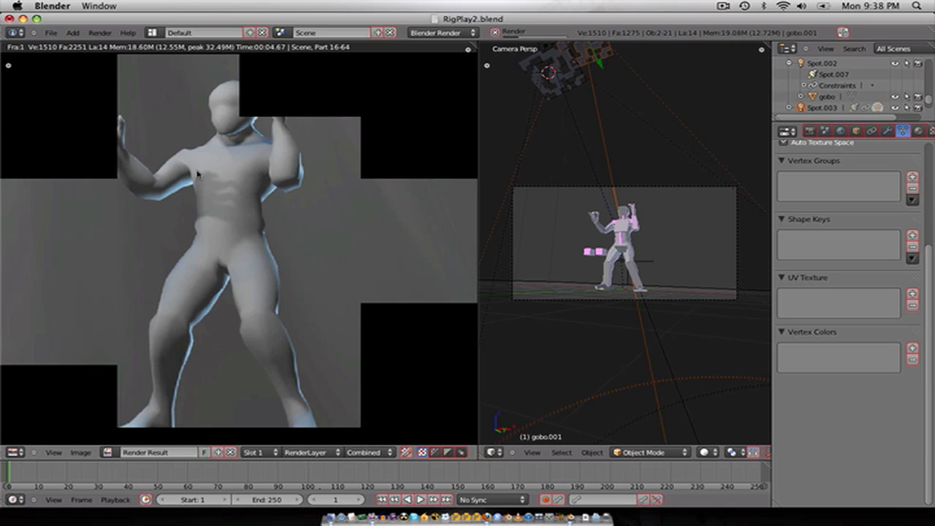
scroll(203, 186, down, 3)
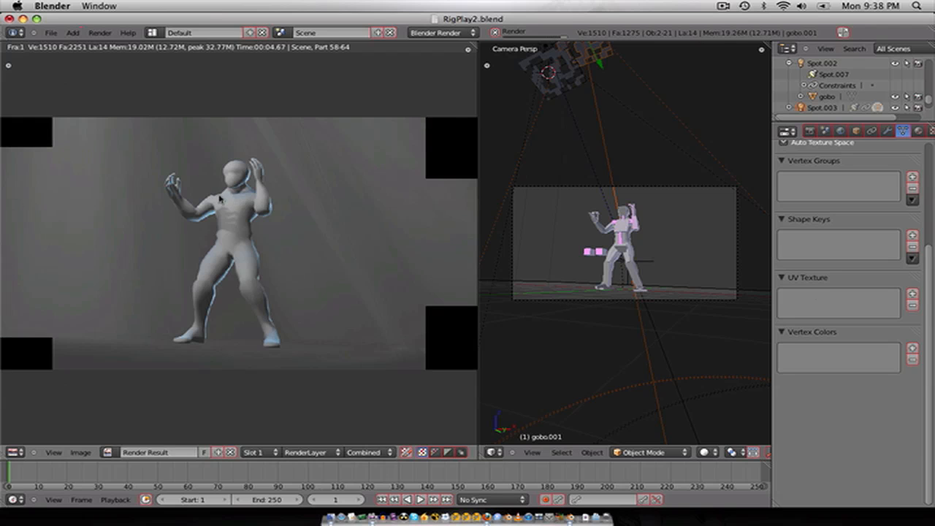
scroll(224, 216, down, 2)
scroll(225, 213, up, 1)
key(Escape)
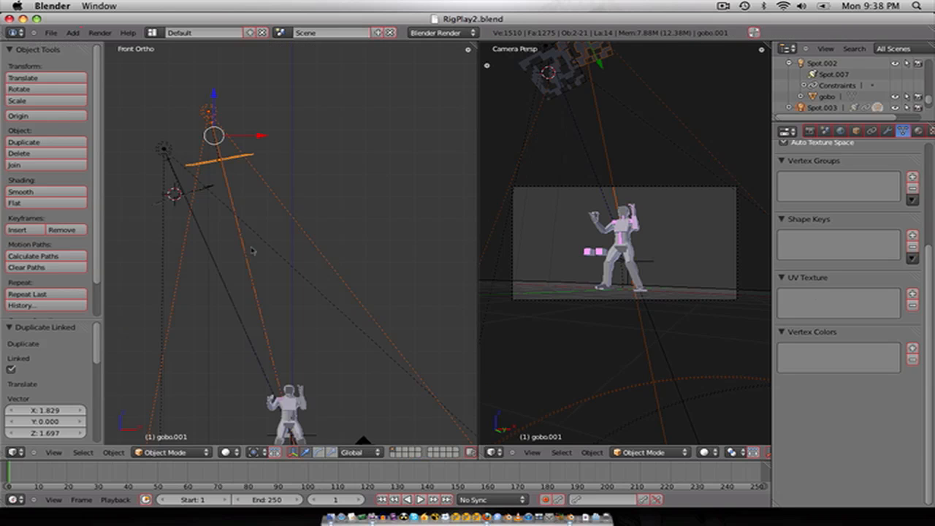
Step: Hide both gobo spotlights and their gobo planes in the viewport
key(h)
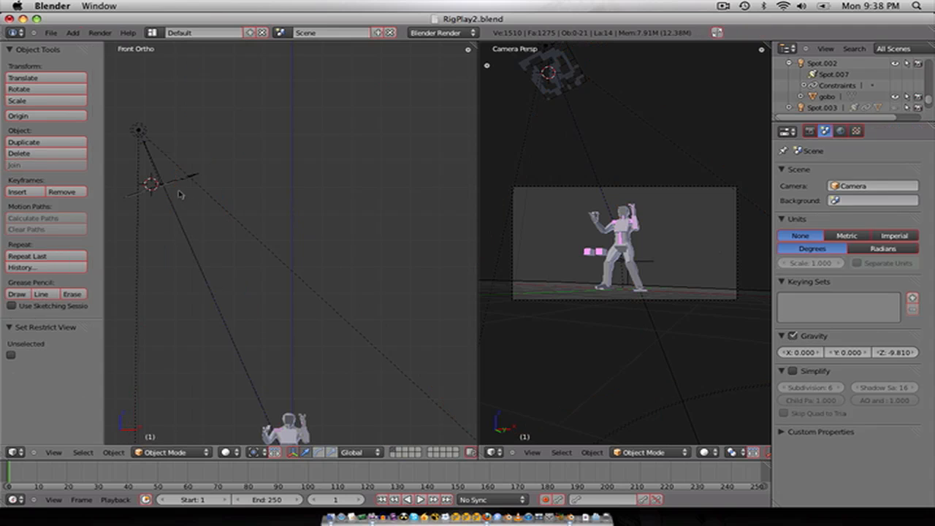
right_click(181, 193)
shift+right_click(208, 196)
key(h)
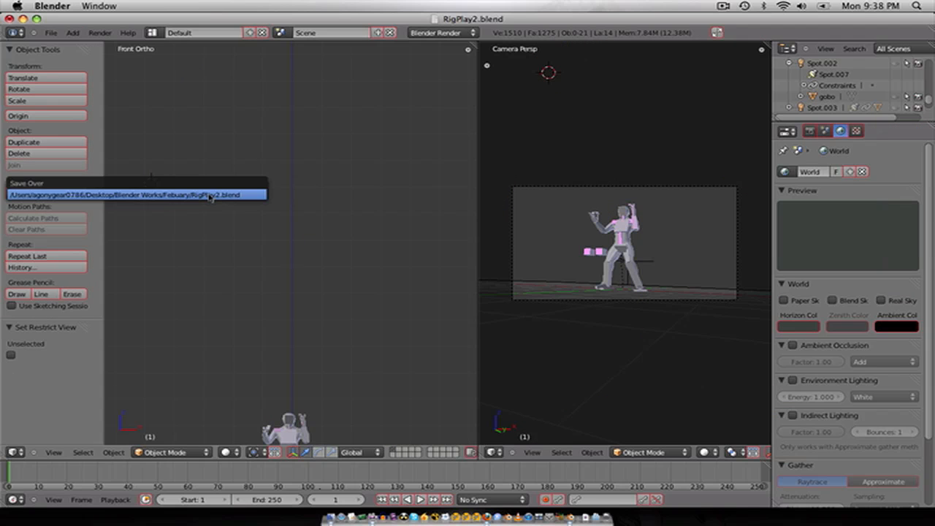
Step: Save the scene as a new file named RigPlay3.blend
click(50, 33)
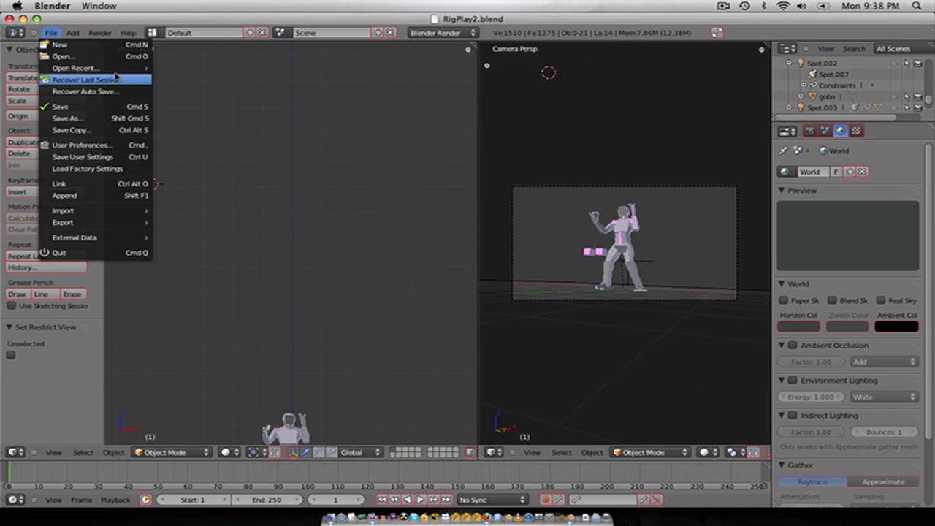
click(116, 118)
click(840, 83)
click(888, 68)
Step: Duplicate the basemesh_male figure together with its armature and place the copy in front of the original along global Y
shift+middle_drag(294, 288, 317, 227)
scroll(317, 229, up, 5)
shift+middle_drag(309, 323, 301, 221)
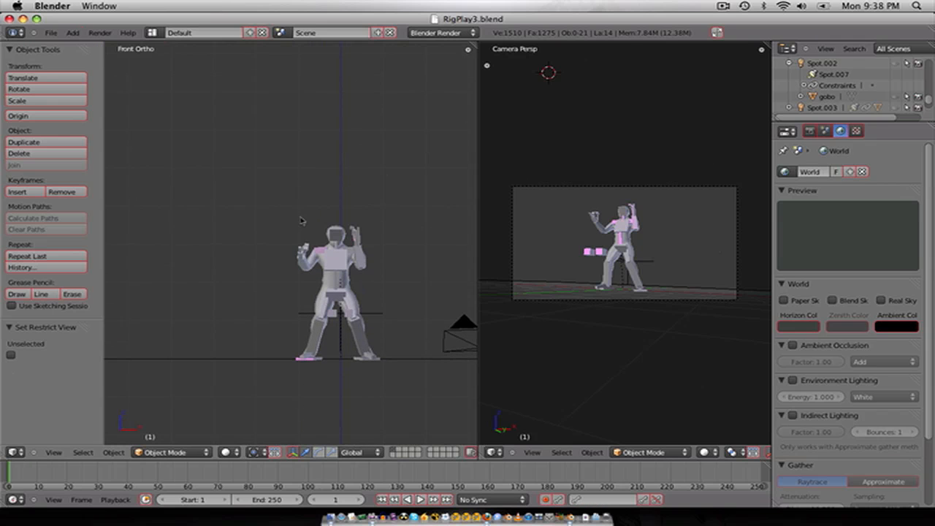
key(KP_3)
scroll(291, 298, up, 4)
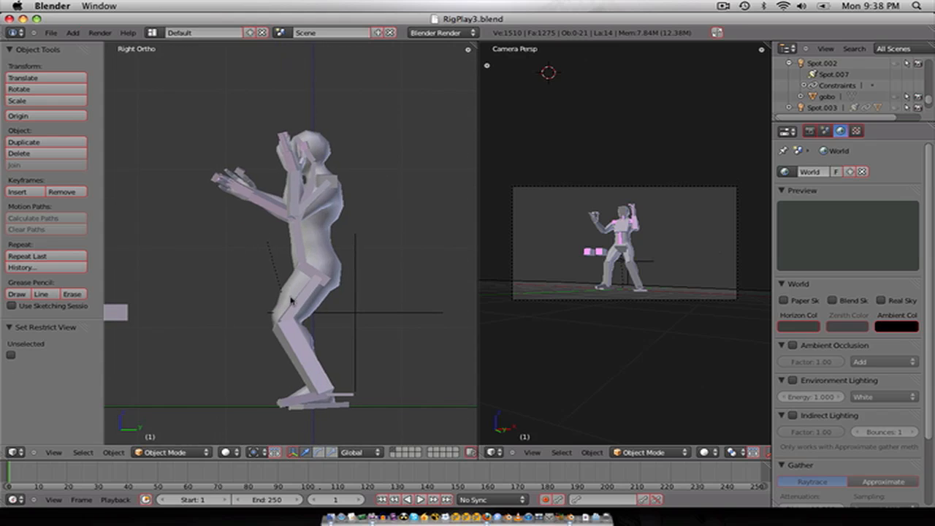
scroll(291, 298, up, 1)
right_click(295, 341)
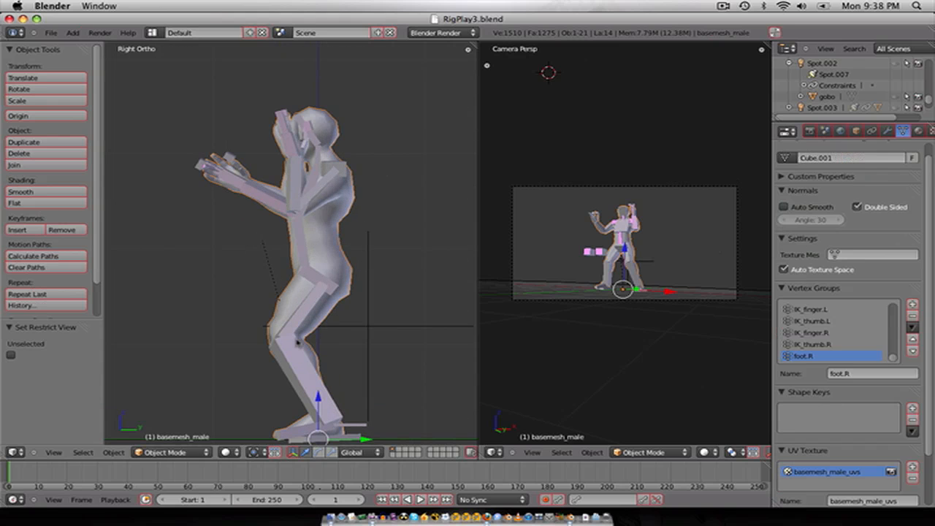
right_click(321, 213)
scroll(278, 246, down, 5)
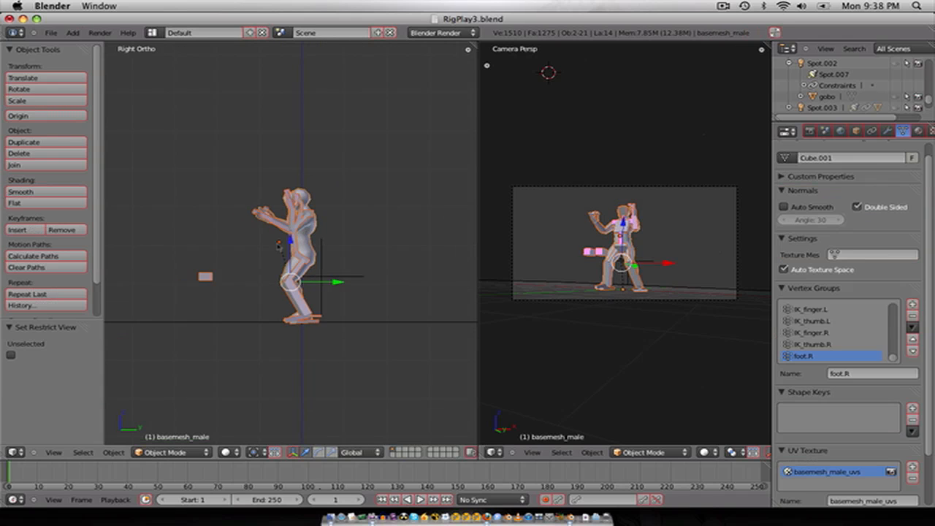
key(shift+d)
key(y)
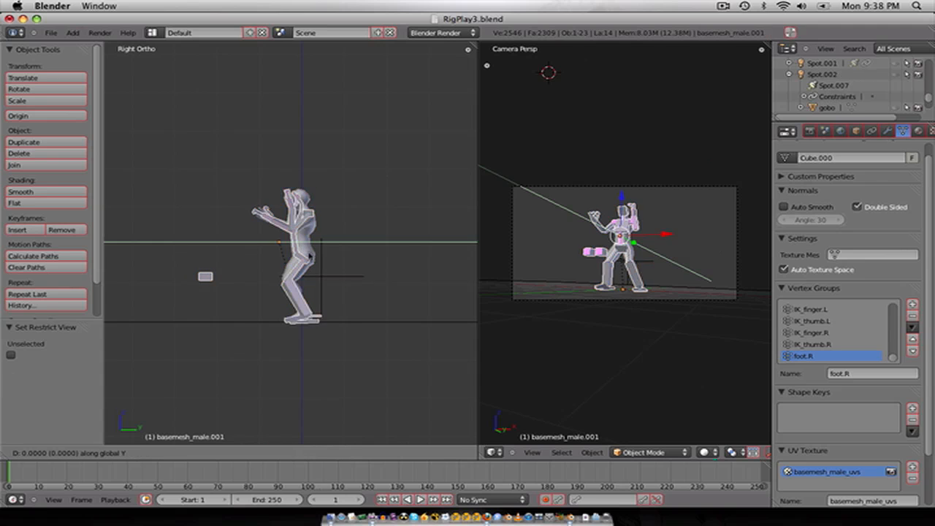
click(167, 270)
Step: Rotate the duplicated figure and its armature 180° about the global Z axis to face the original
text(rz180)
key(Return)
scroll(165, 270, down, 1)
shift+middle_drag(166, 288, 277, 277)
scroll(251, 273, up, 2)
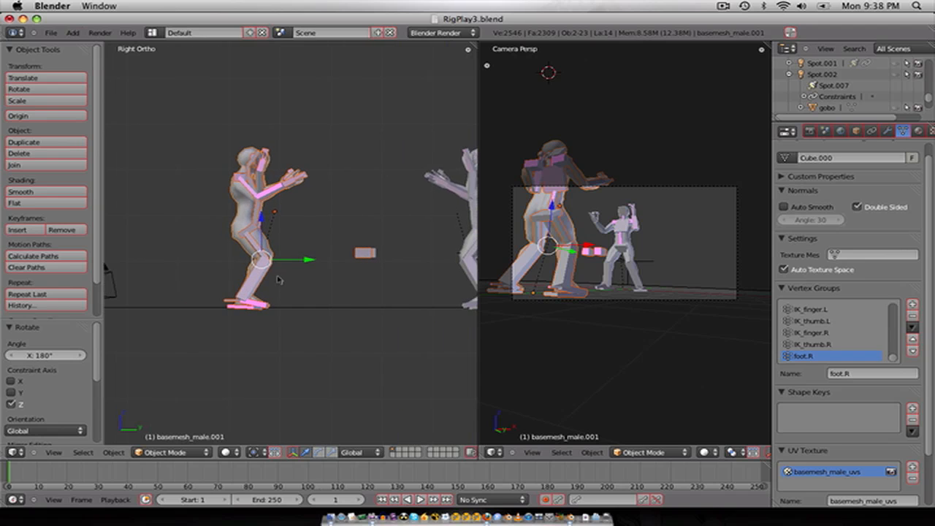
key(KP_0)
scroll(299, 271, up, 6)
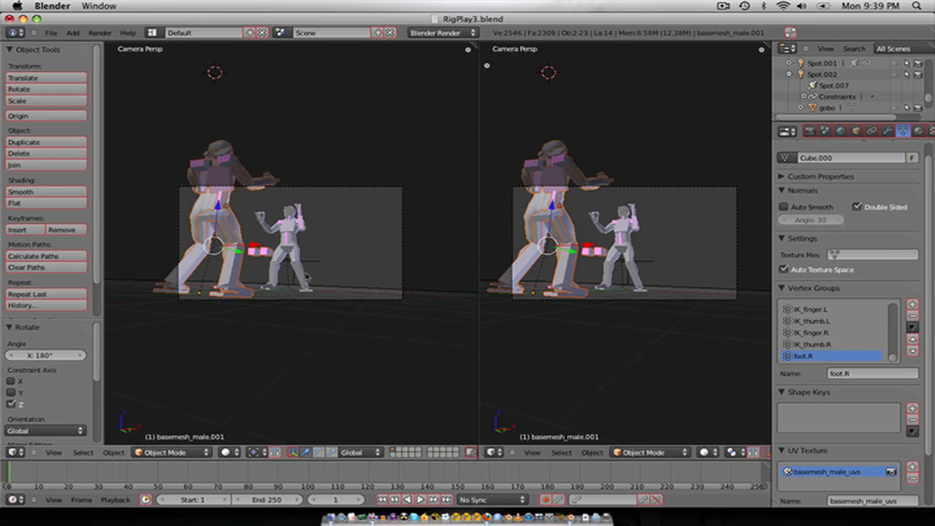
Step: Deselect everything, render the camera view of the two facing figures and inspect the image enlarged
key(a)
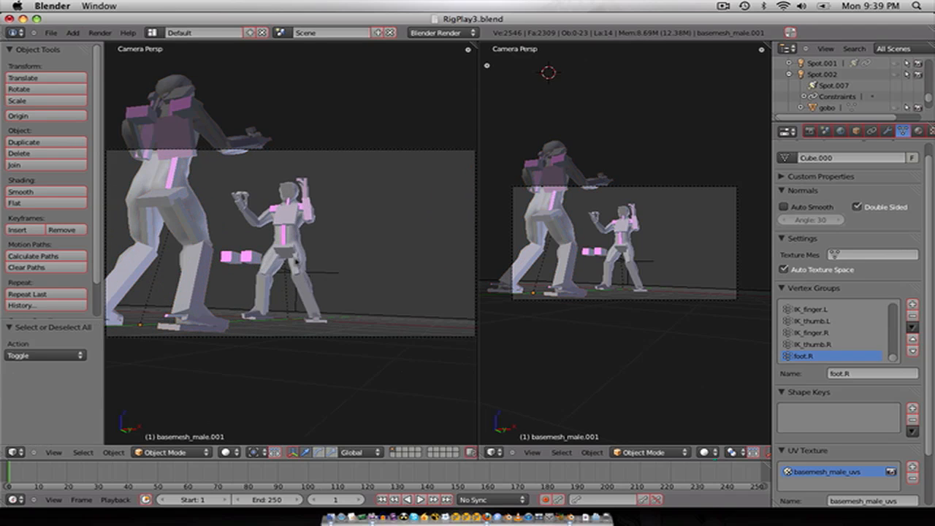
key(F12)
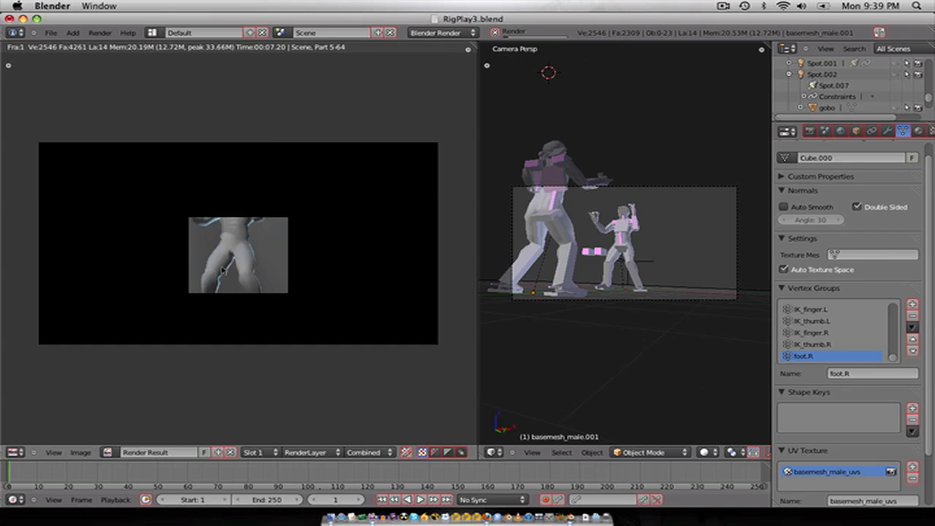
key(ctrl+Up)
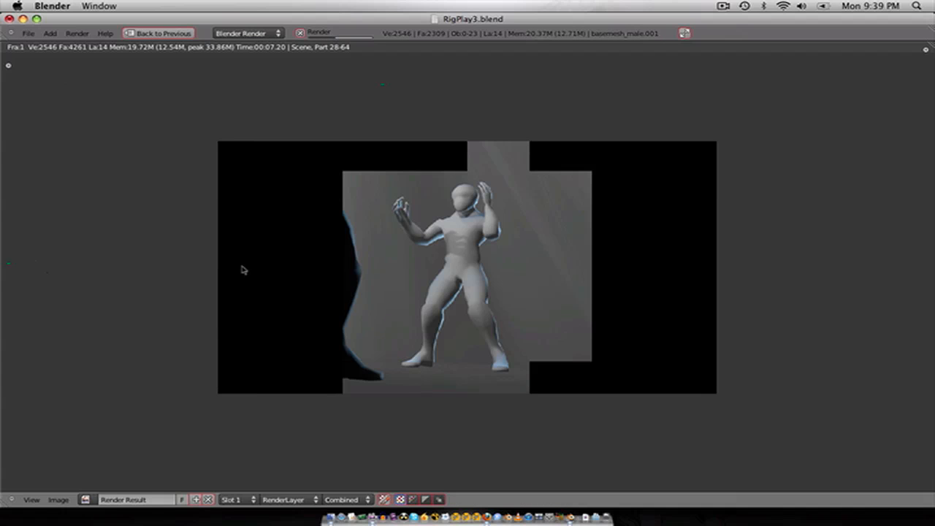
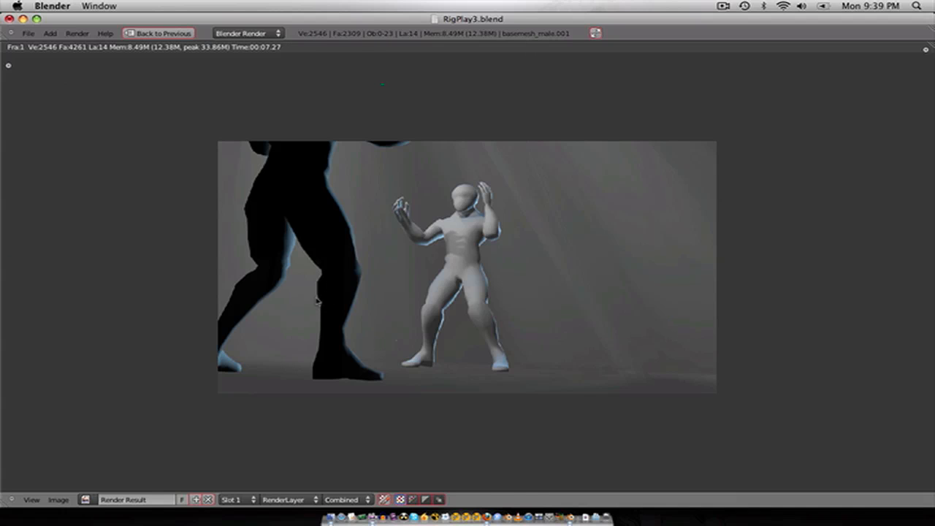
key(Escape)
scroll(352, 306, down, 2)
scroll(387, 306, up, 2)
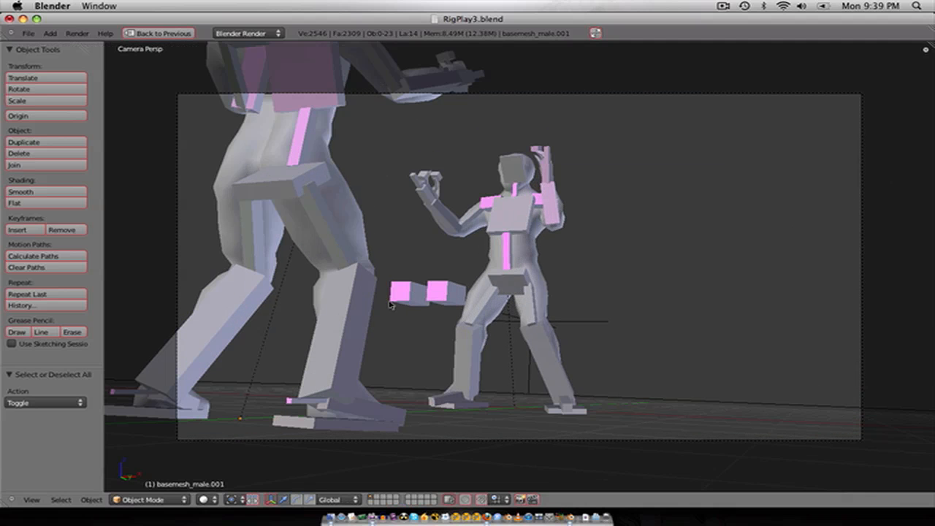
Step: Put the duplicated figure's armature into Pose Mode in the right side view and try moving its hip bone
key(KP_3)
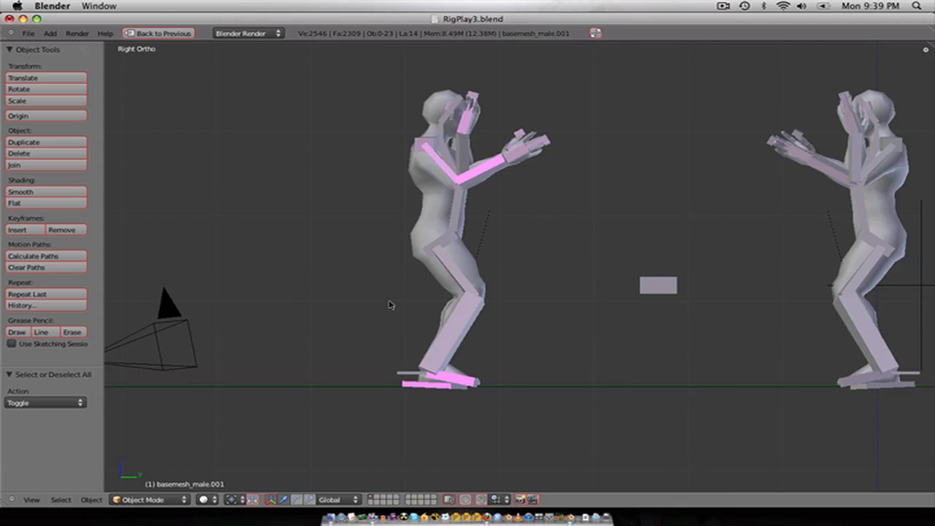
right_click(437, 357)
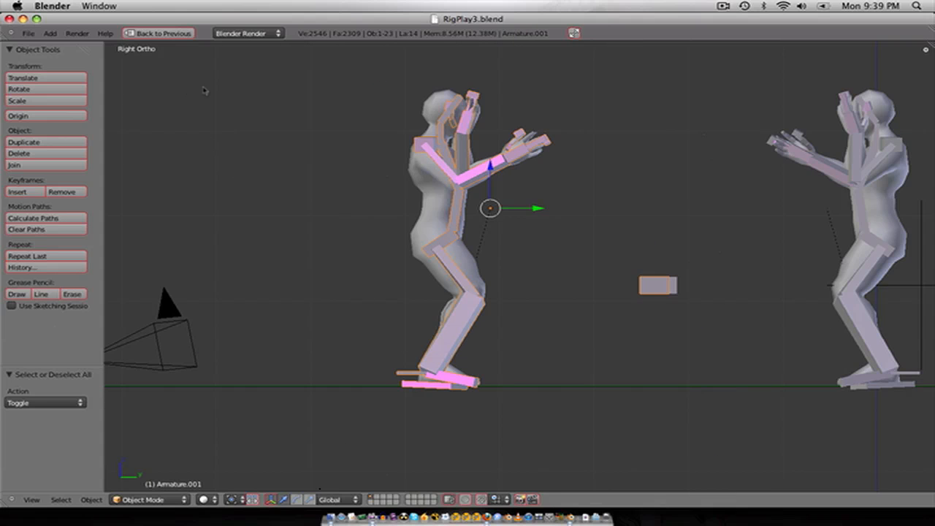
key(ctrl+Tab)
right_click(443, 242)
key(g)
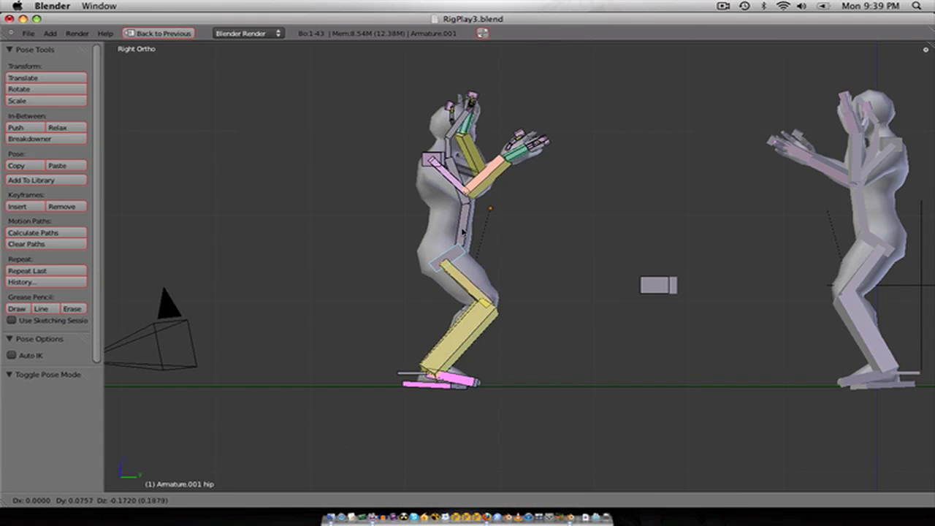
right_click(456, 226)
Step: Move the duplicate's right foot control bone about 0.818 backward along global Y, away from the original figure
right_click(432, 385)
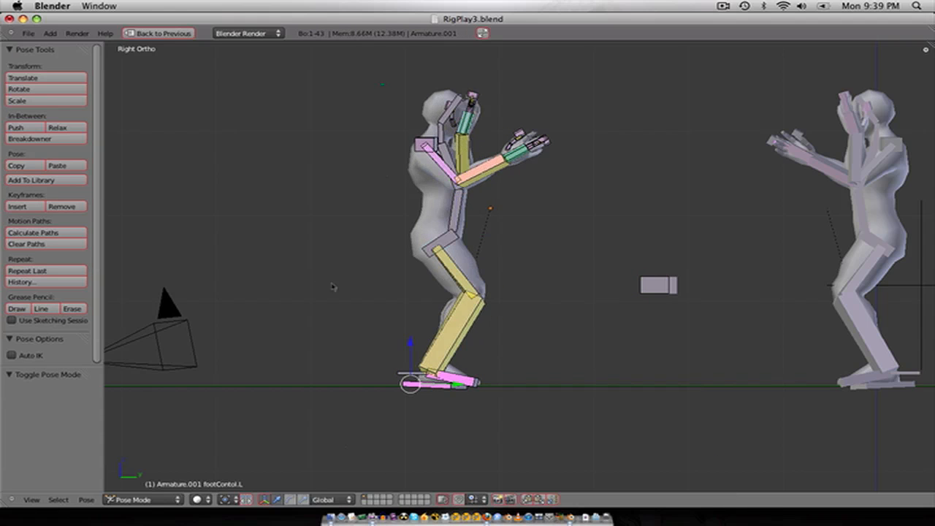
key(ctrl+Up)
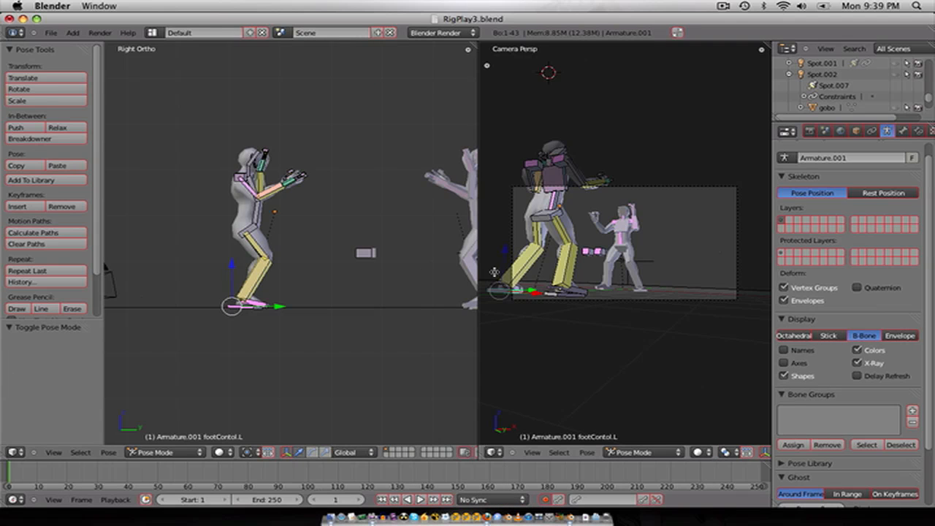
scroll(249, 312, up, 1)
right_click(249, 324)
right_click(248, 325)
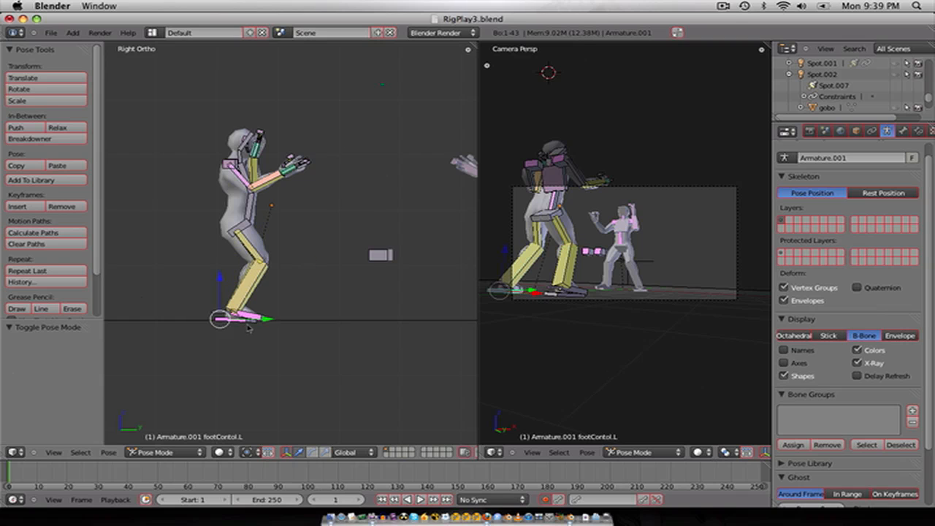
right_click(230, 325)
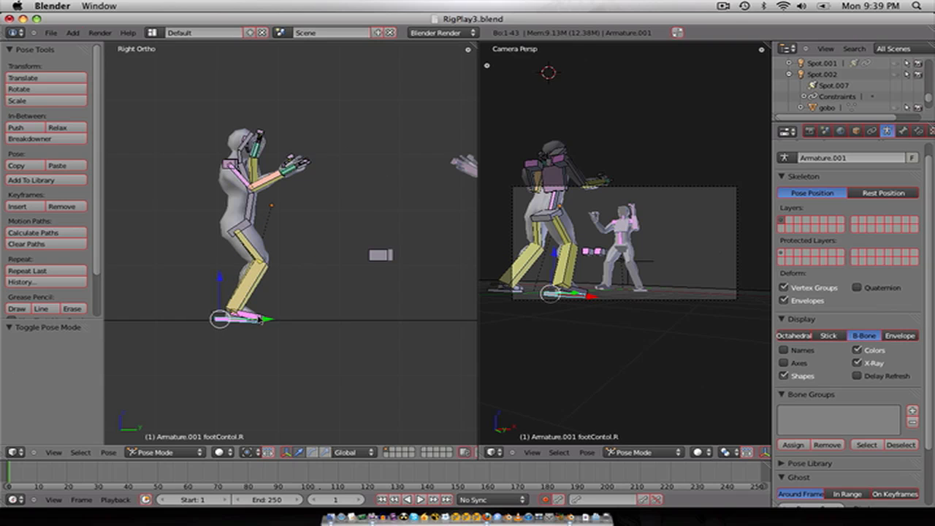
key(g)
key(y)
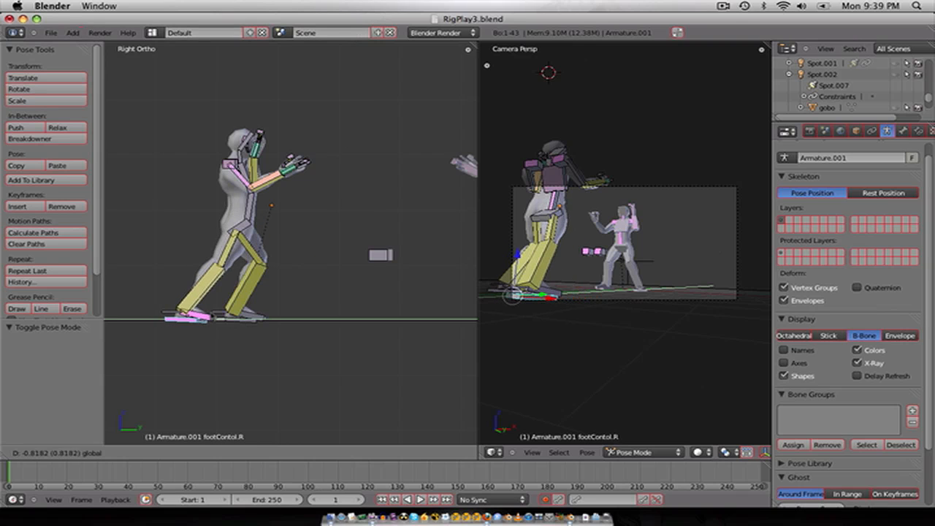
click(212, 317)
Step: Hide the duplicate's thigh, shin and foot bones on both legs, keeping the hip bone and foot controls available
right_click(211, 318)
right_click(211, 319)
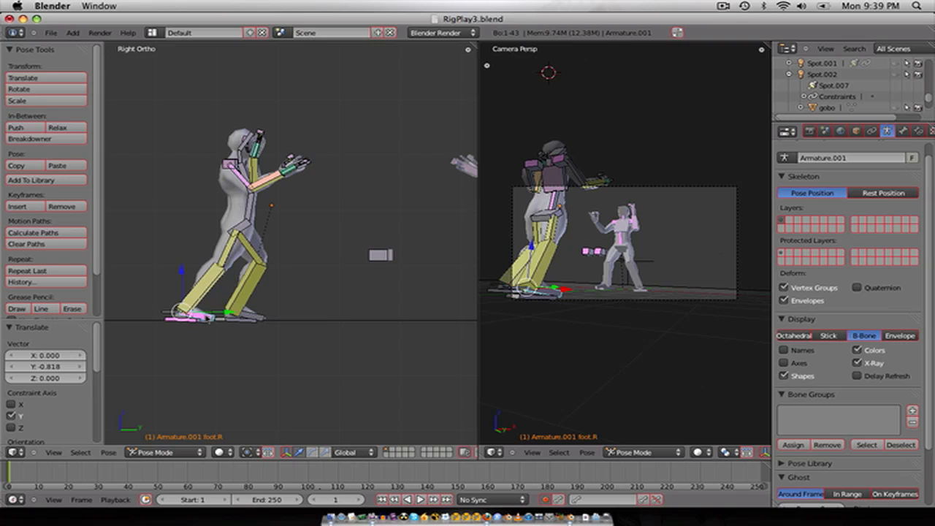
key(h)
right_click(173, 314)
key(h)
right_click(202, 288)
key(h)
right_click(227, 254)
key(h)
right_click(252, 252)
key(h)
right_click(249, 289)
key(h)
right_click(240, 316)
key(h)
right_click(218, 314)
key(h)
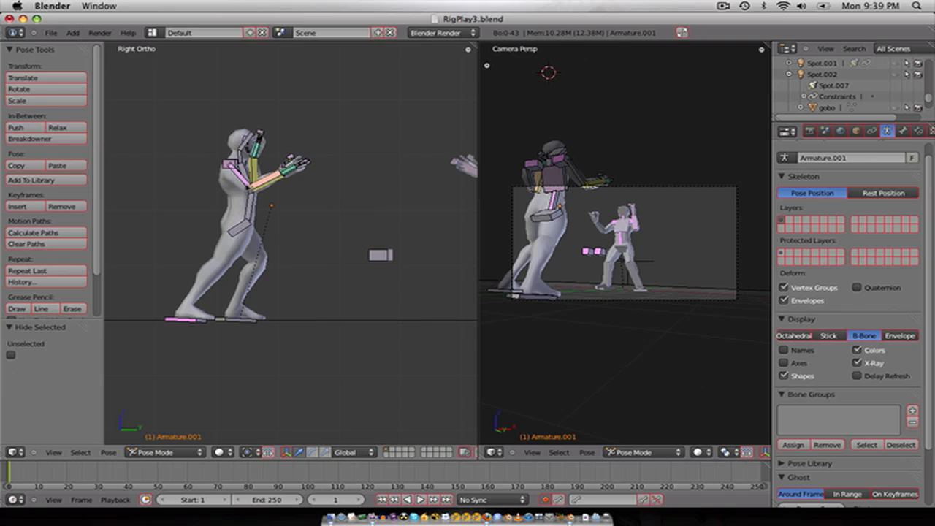
Step: Hide the duplicate's upper-arm, forearm and shoulder bones, keeping the hand bones available for posing
right_click(256, 184)
key(h)
right_click(262, 182)
key(h)
right_click(249, 187)
right_click(241, 184)
key(h)
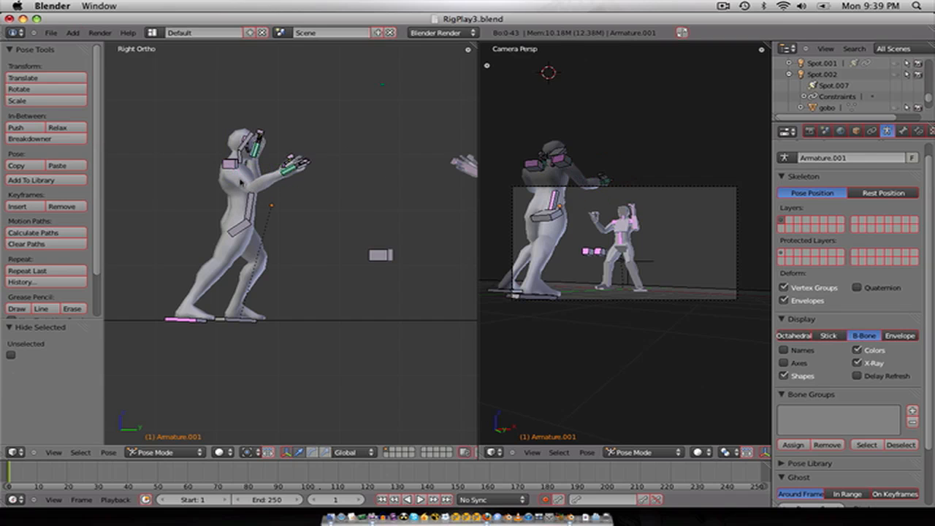
right_click(232, 164)
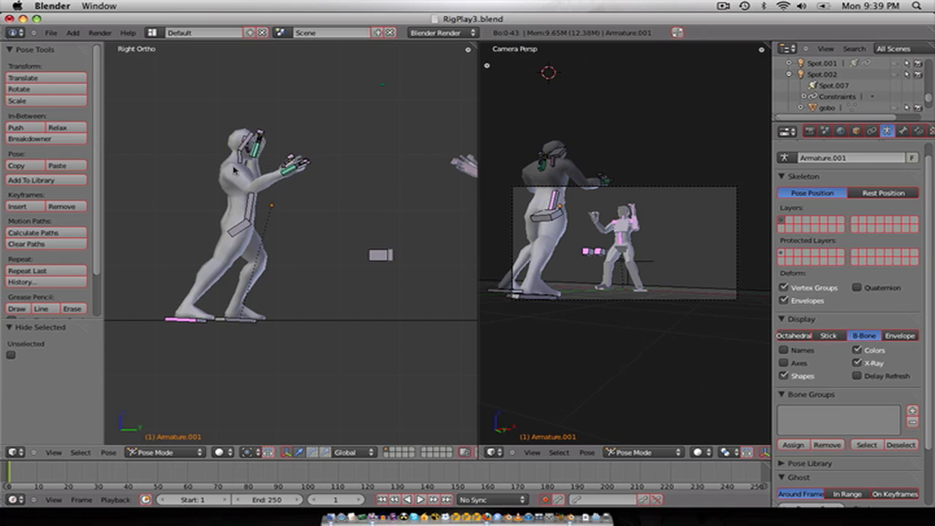
Step: Move the duplicate's right foot control a further 0.502 or so backward along global Y to widen the stance
scroll(274, 184, up, 4)
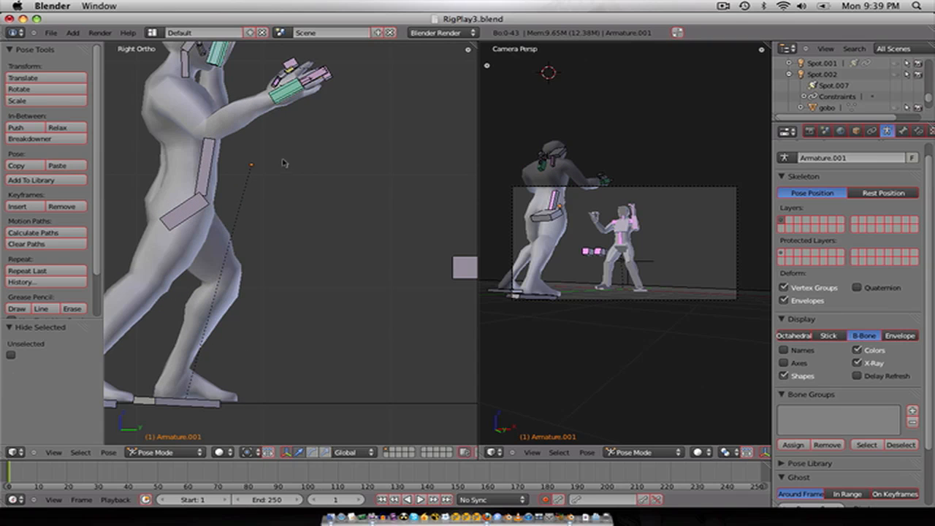
right_click(190, 218)
scroll(204, 223, down, 5)
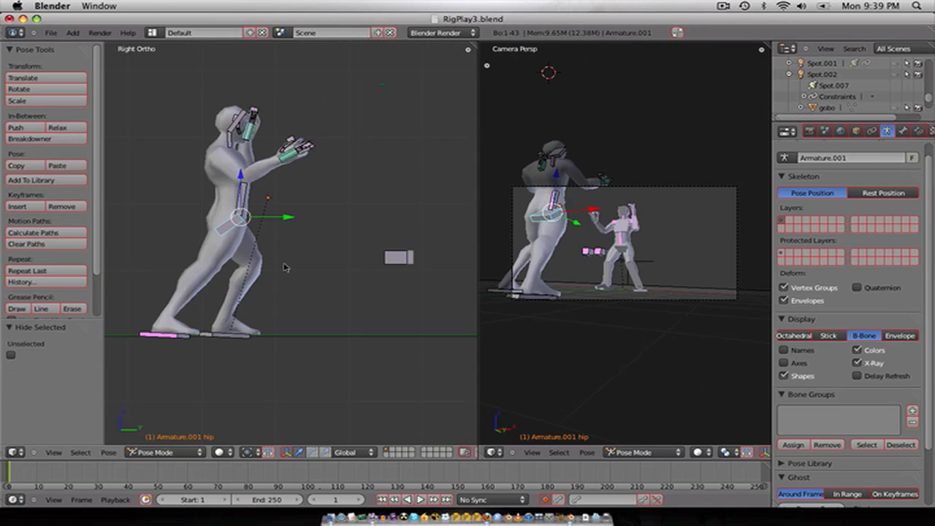
scroll(280, 264, up, 4)
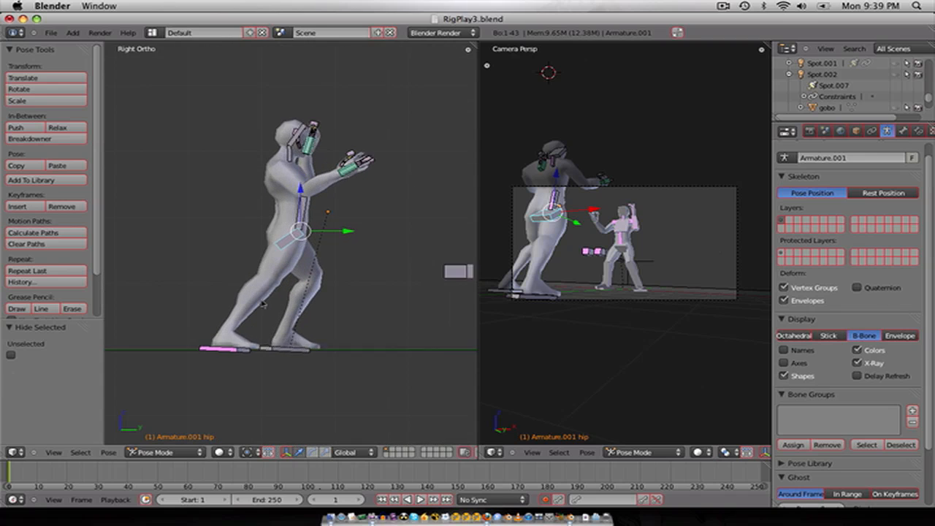
right_click(231, 373)
key(g)
key(y)
click(256, 252)
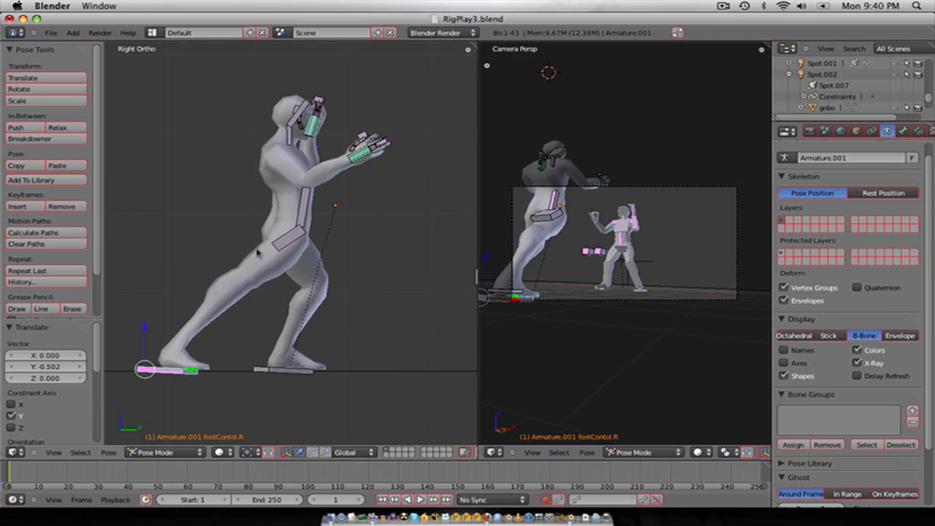
Step: Lower the duplicate into a crouch by moving the hip bone about 0.841 back along Y and 0.517 down
right_click(273, 248)
key(g)
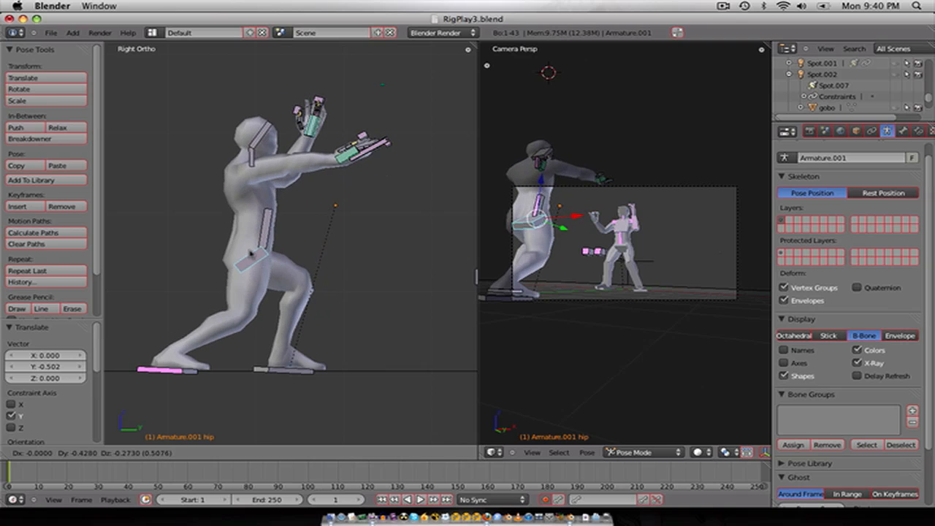
click(217, 265)
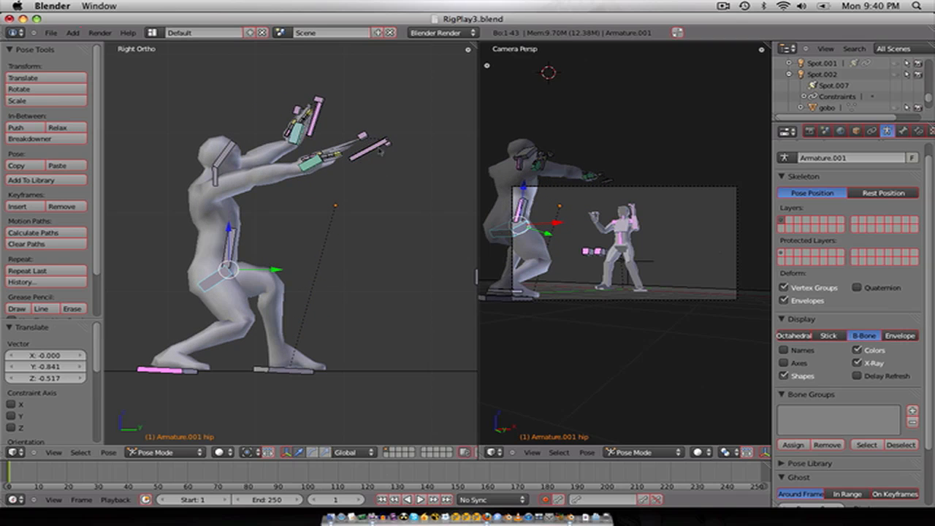
Step: Pull the duplicate's right hand bone back and down to waist height
right_click(321, 167)
key(g)
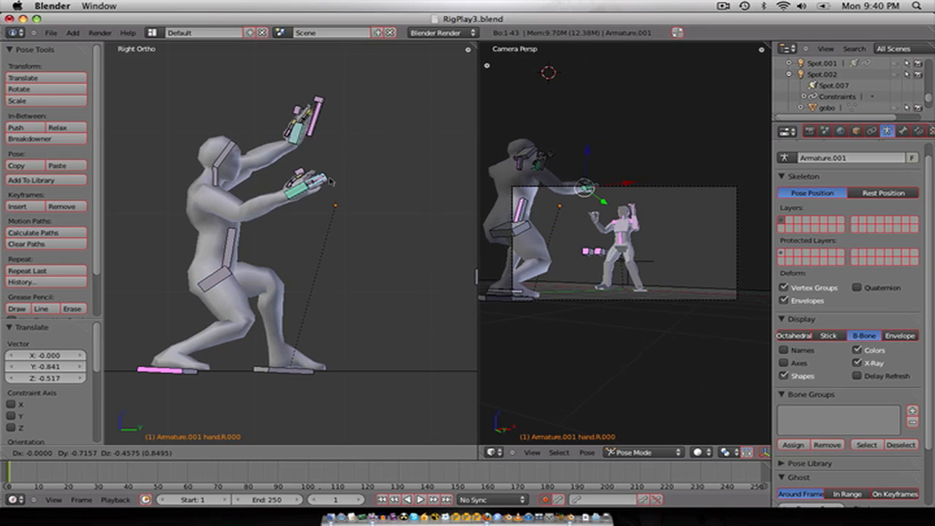
click(267, 229)
Step: Move the duplicate's left hand bone back in front of the face as a guard and rotate it about 6.3°
right_click(317, 131)
key(g)
click(299, 167)
key(g)
click(295, 172)
key(r)
key(r)
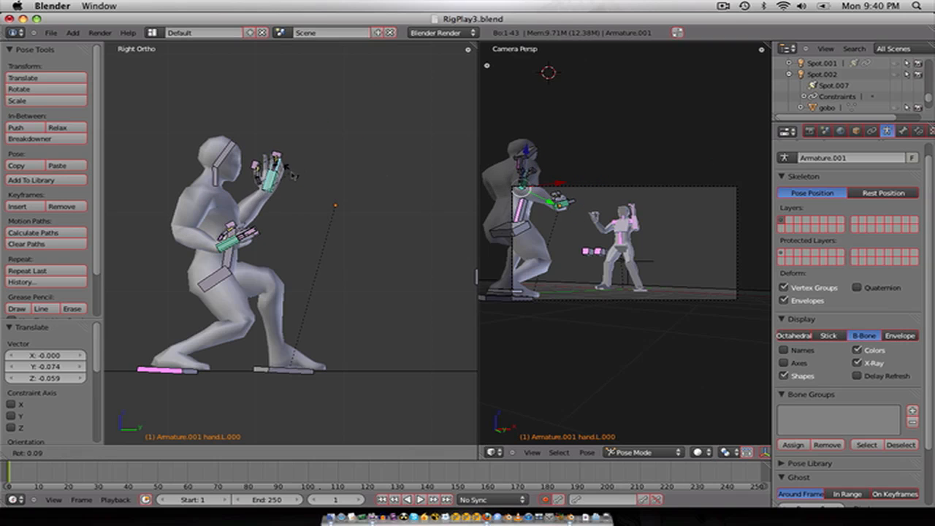
click(255, 188)
right_click(229, 261)
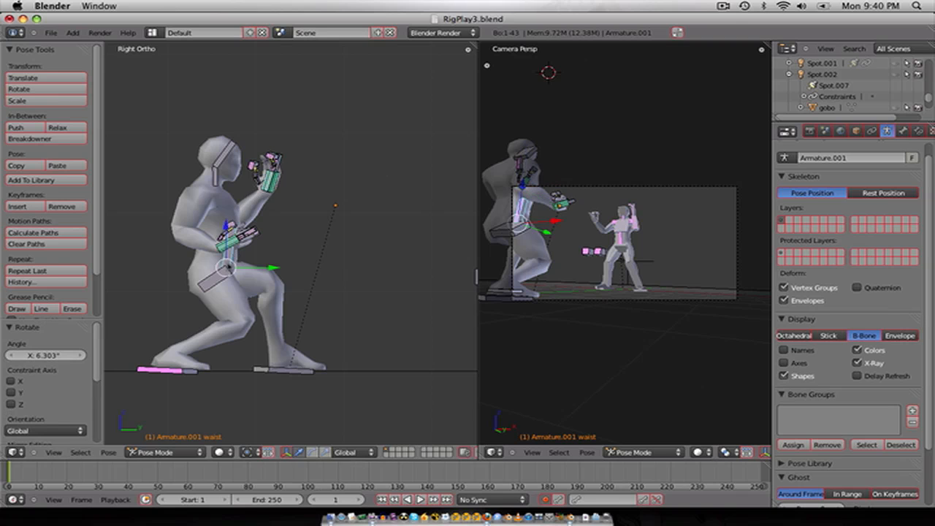
key(r)
key(r)
right_click(289, 244)
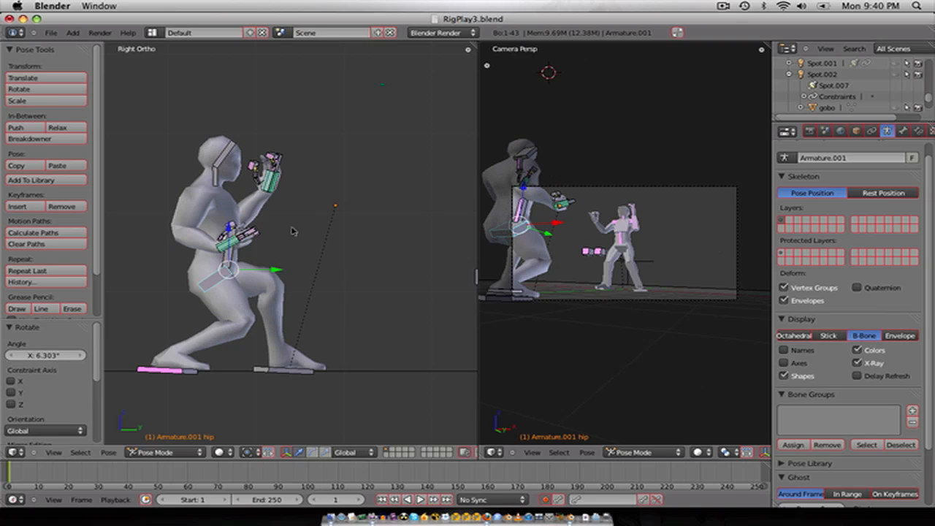
key(r)
key(r)
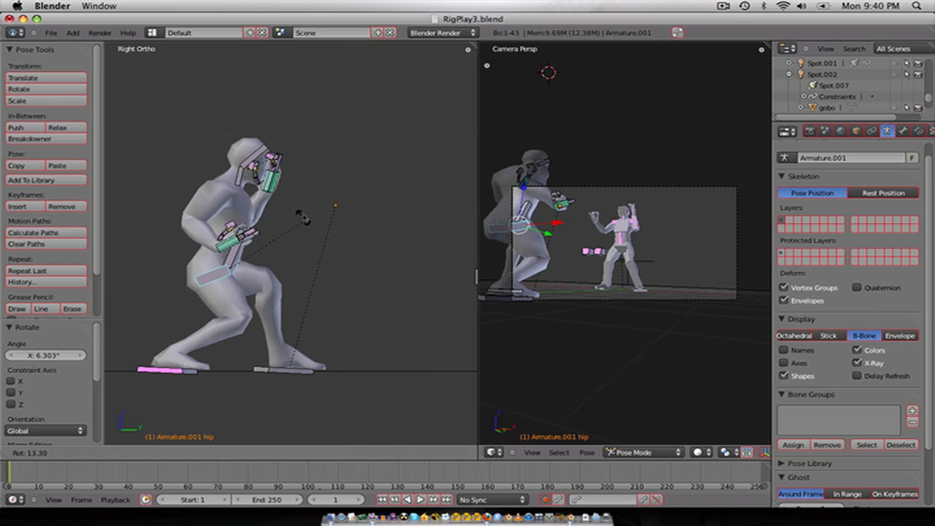
right_click(292, 187)
Step: Rotate the hip and both hand bones together about 36.23°, and move them about 0.354 along Y and -0.391 along Z
right_click(284, 160)
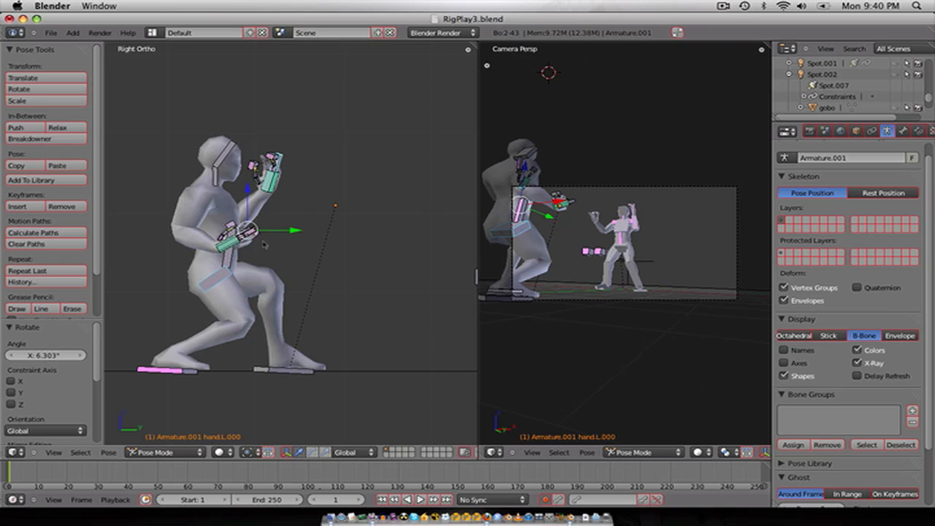
right_click(259, 232)
key(r)
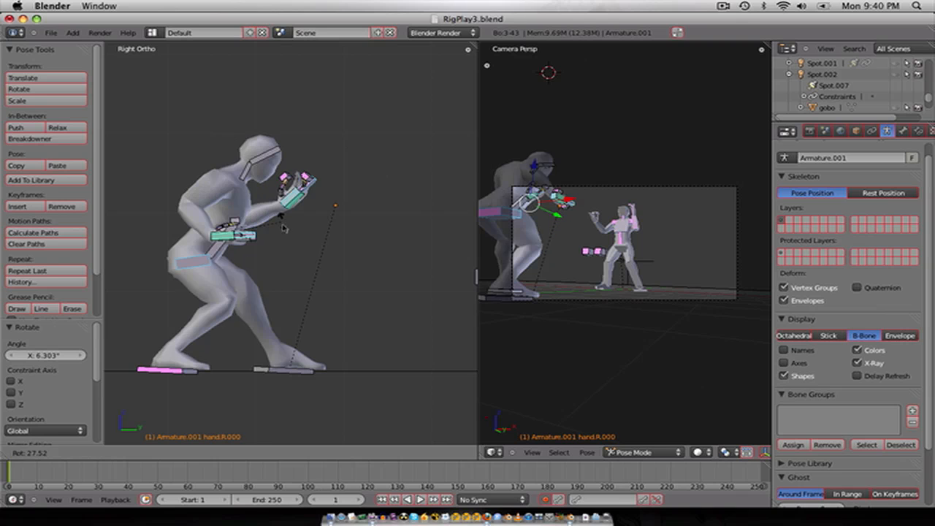
click(281, 226)
key(g)
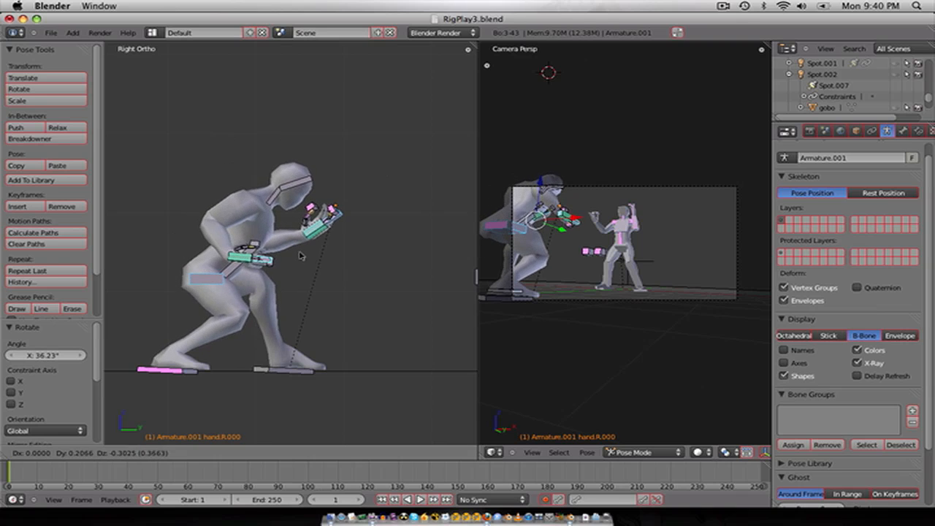
click(314, 262)
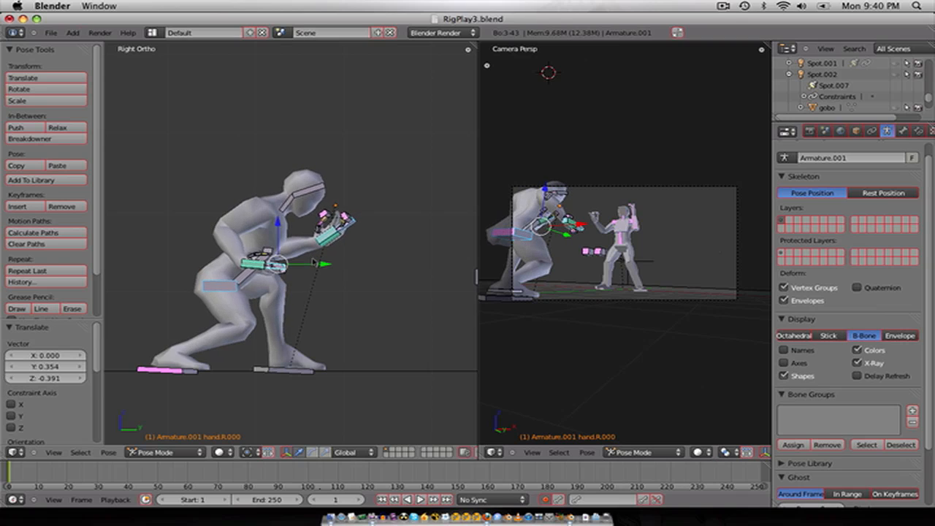
Step: At frame 6, move the hip and both hand bones about 1.001 forward along Y and 0.452 up into a lunge
scroll(280, 238, down, 1)
key(Right)
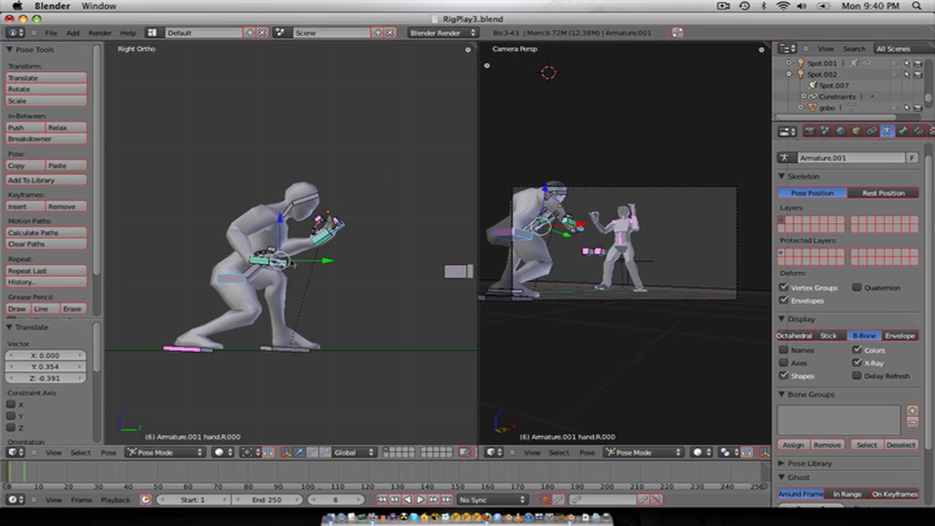
key(g)
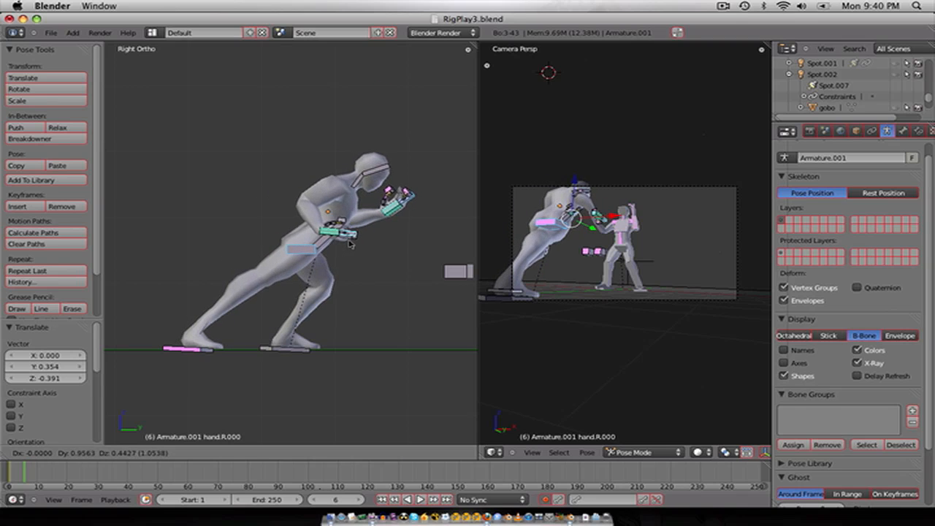
click(353, 243)
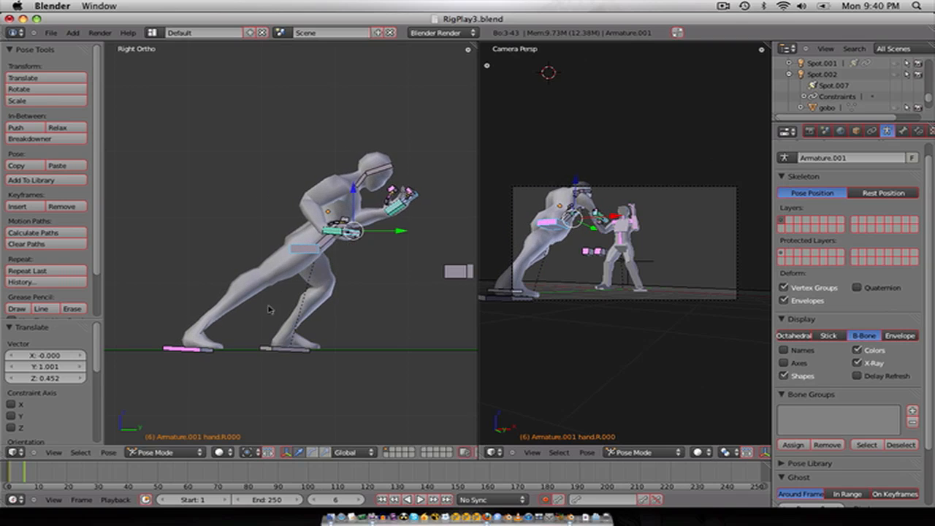
Step: At frame 6, move the duplicate's right foot bone about 1.125 along Y and 0.664 up off the ground
right_click(196, 350)
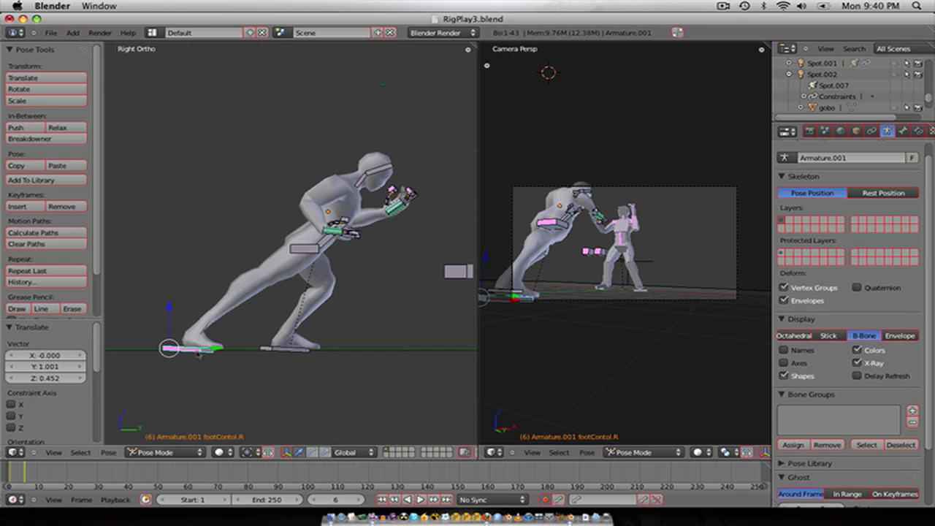
key(g)
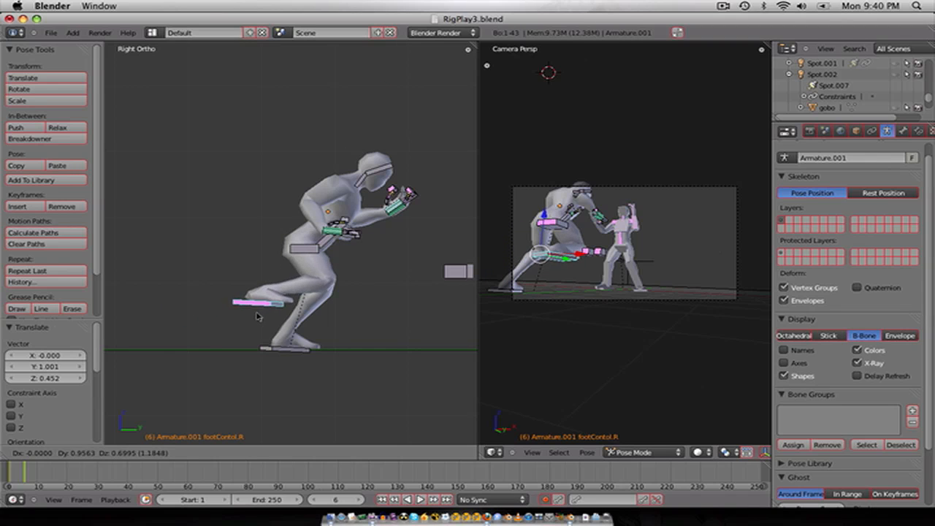
click(270, 318)
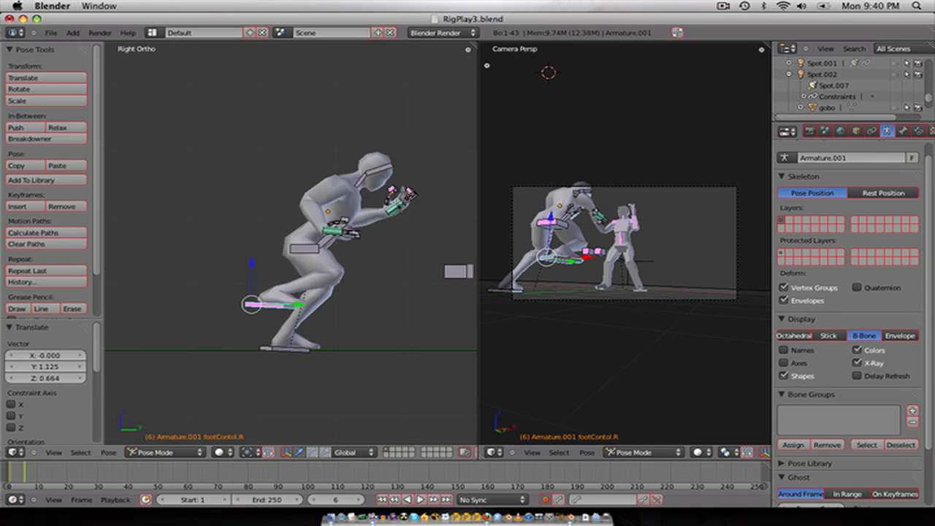
Step: Shift the duplicate's left hand bone slightly forward, then lower the right hand bone and rotate it about 38.5°
right_click(409, 201)
key(g)
click(429, 201)
right_click(355, 239)
key(g)
click(366, 257)
key(r)
click(381, 283)
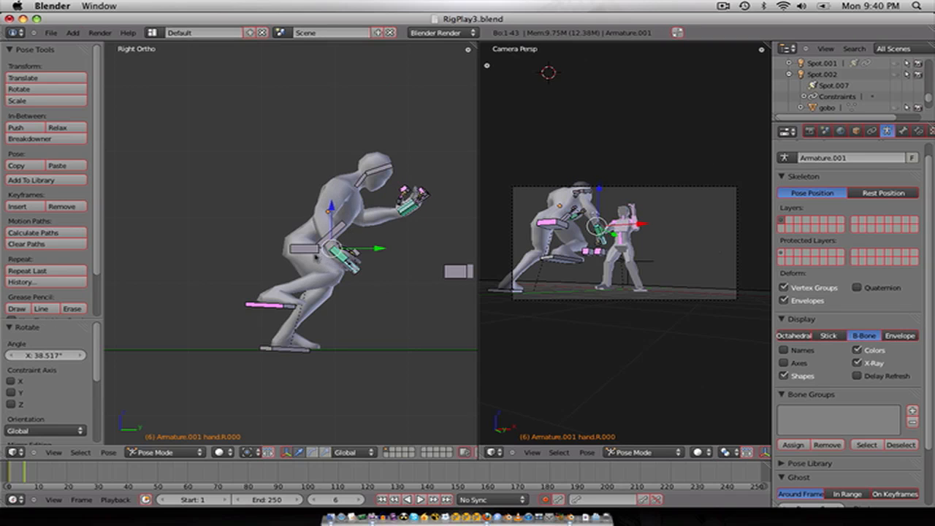
Step: Rotate the duplicate's hip bone about 17.87° to tilt the torso forward
right_click(369, 232)
key(r)
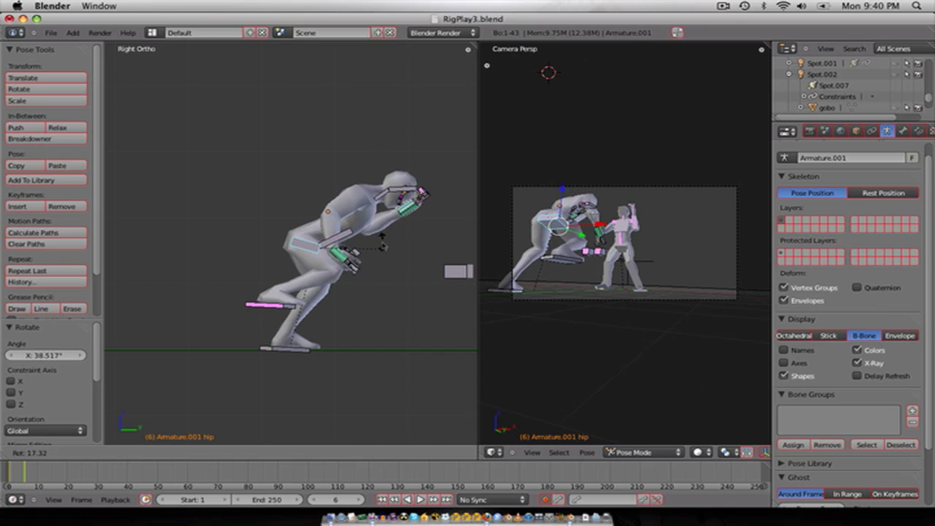
click(380, 255)
Step: Rotate the duplicate's left hand bone about 57.67° and move it about 0.213 along Y and -0.177 along Z
right_click(413, 205)
key(r)
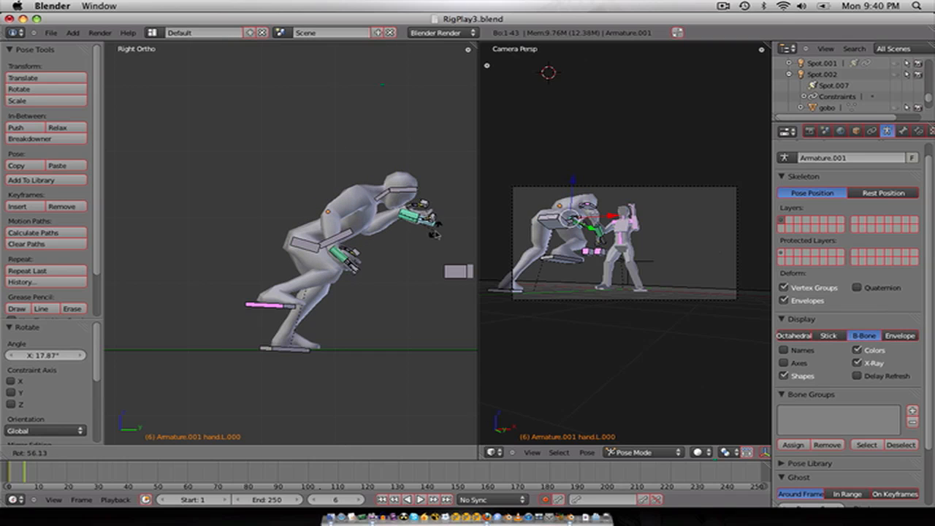
click(436, 233)
key(g)
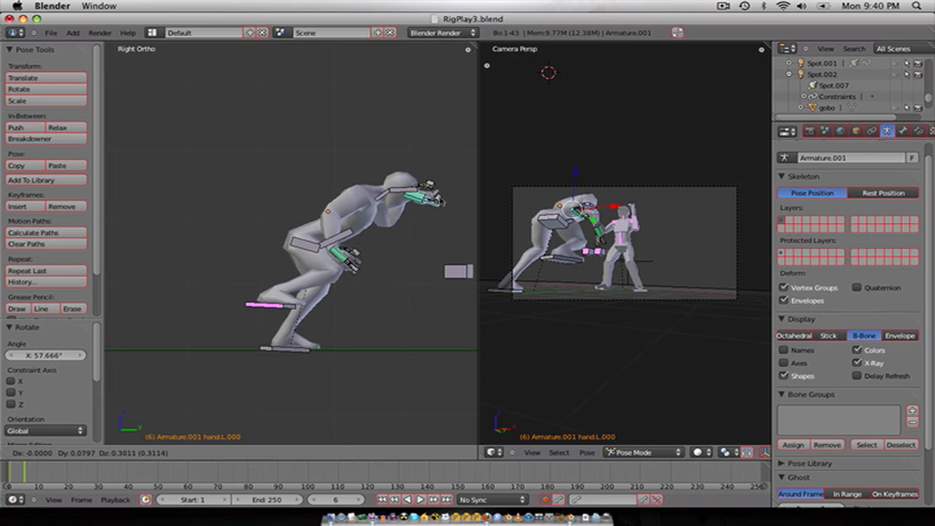
key(Return)
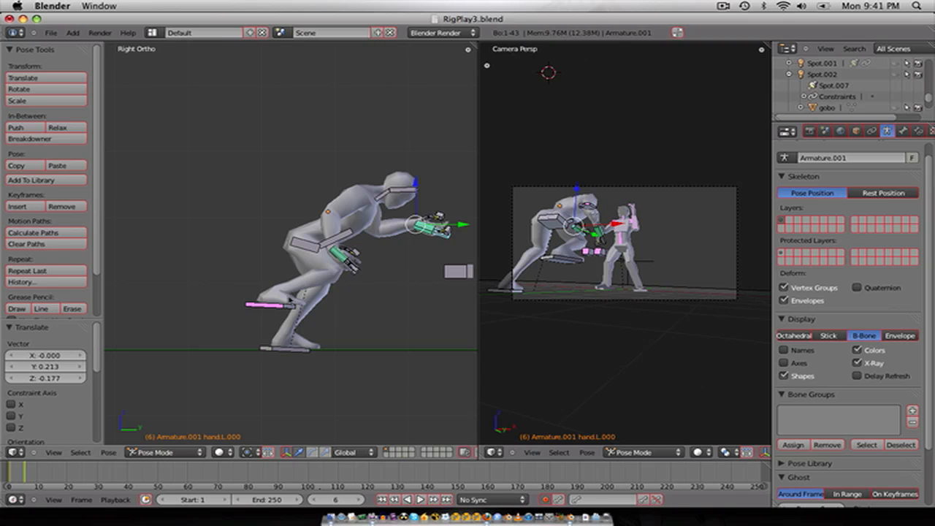
Step: At frame 11, swing the duplicate's raised right foot bone forward about 1.381 along Y and 0.044 up
key(Right)
key(Right)
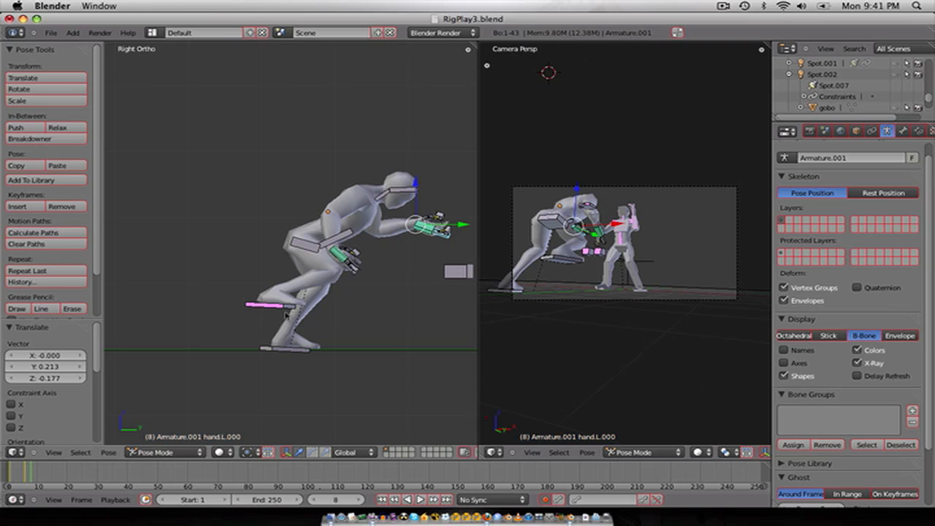
key(Right)
key(Right)
right_click(266, 307)
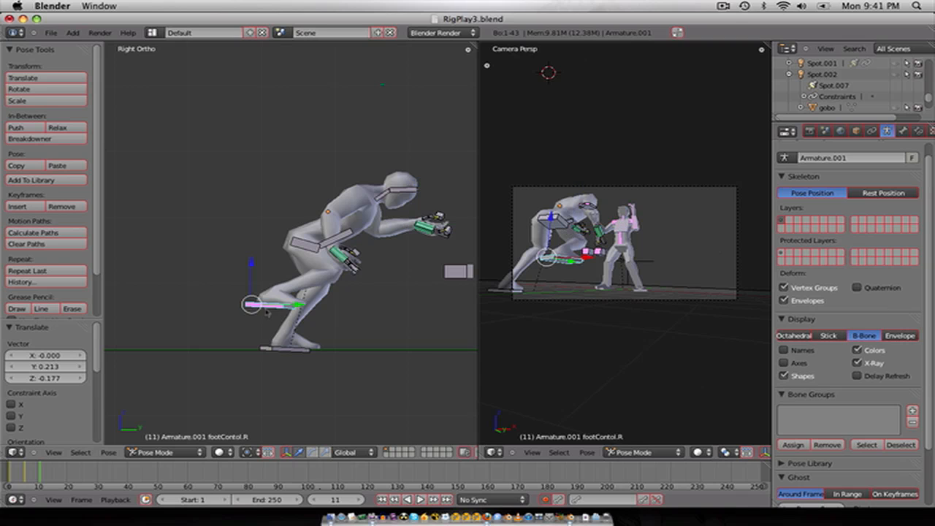
key(g)
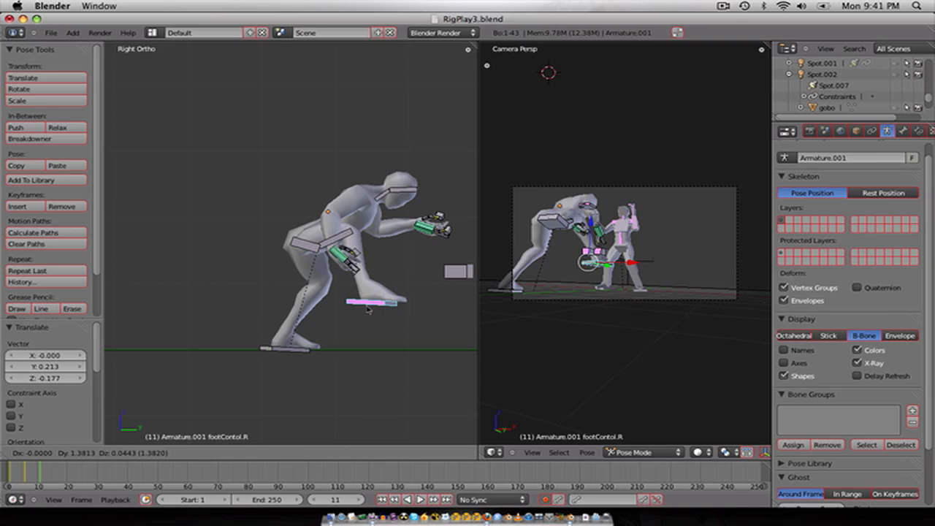
click(369, 308)
Step: Move the duplicate's hip bone about 0.46 along Y and 0.027 up, and the right hand bone about 1.381 along Y and 0.168 up
right_click(327, 263)
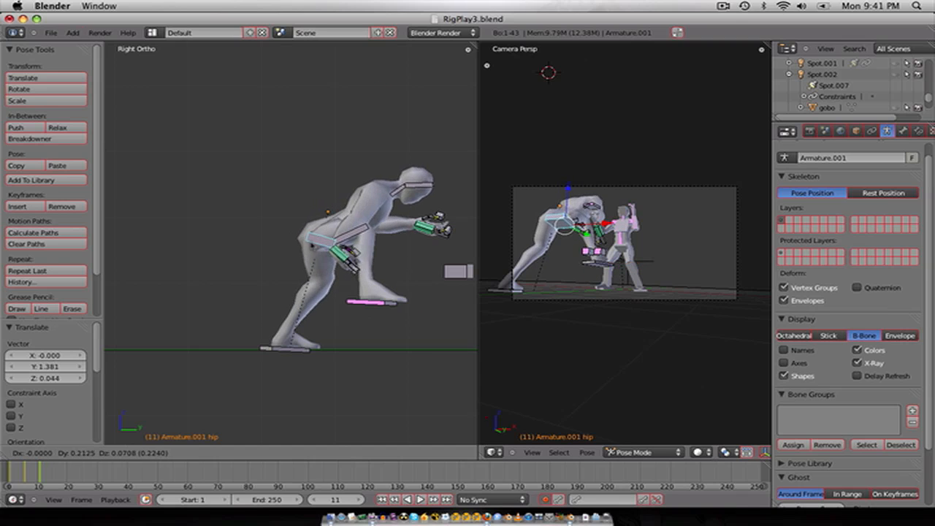
click(332, 248)
right_click(427, 227)
key(g)
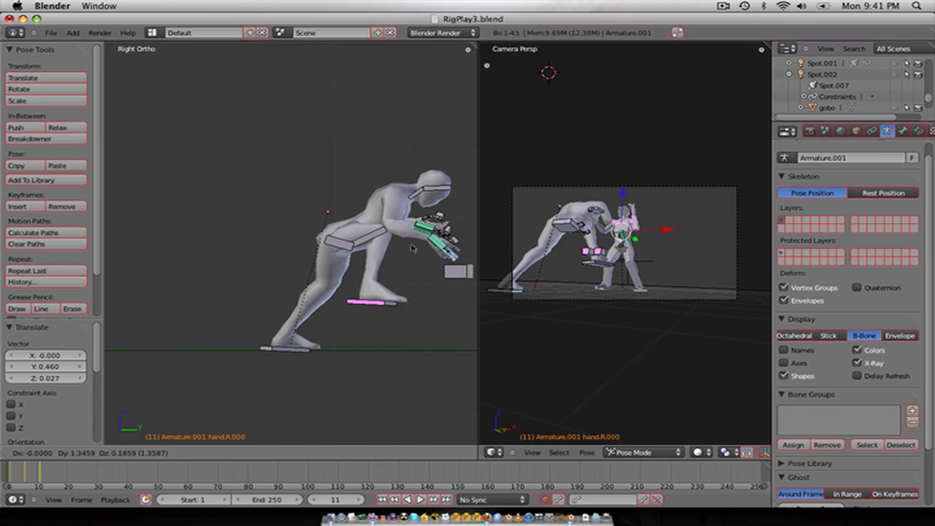
click(412, 248)
Step: Move the duplicate's left hand bone about 0.266 forward along Y and 0.213 up
right_click(438, 234)
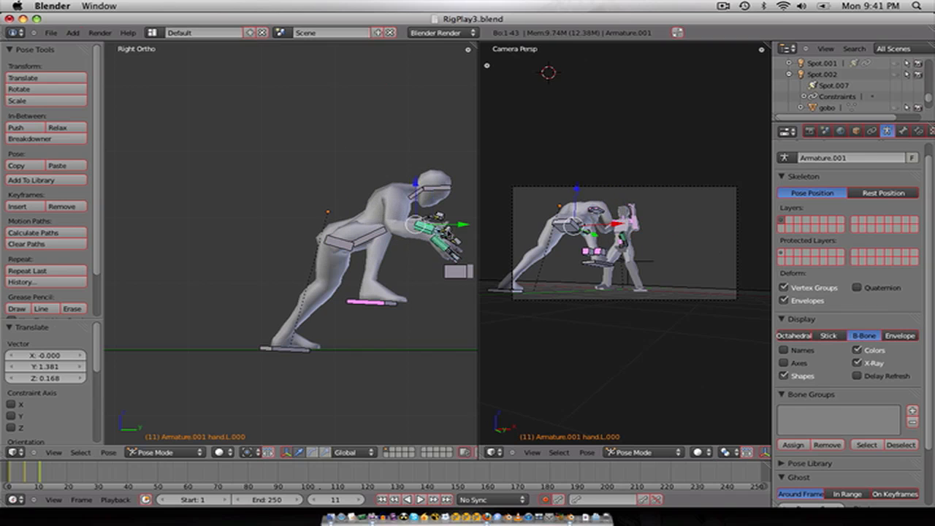
key(g)
click(467, 221)
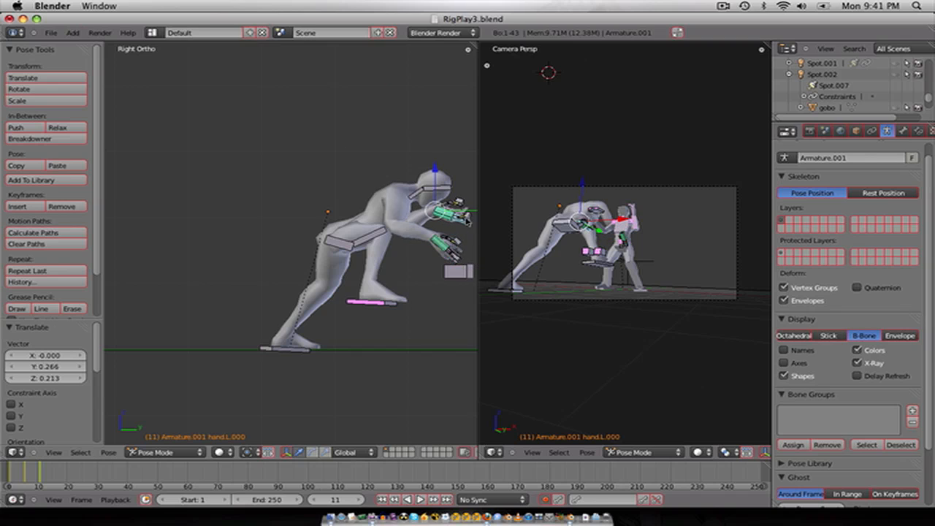
Step: At frame 16, plant the duplicate's right foot bone on the ground, moving it about 0.308 along Y and -0.701 along Z
scroll(381, 291, down, 1)
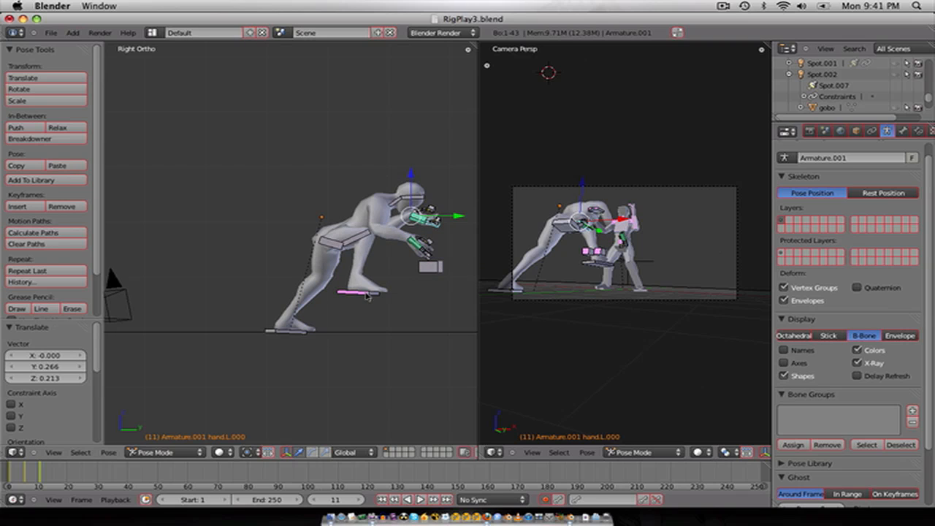
key(Right)
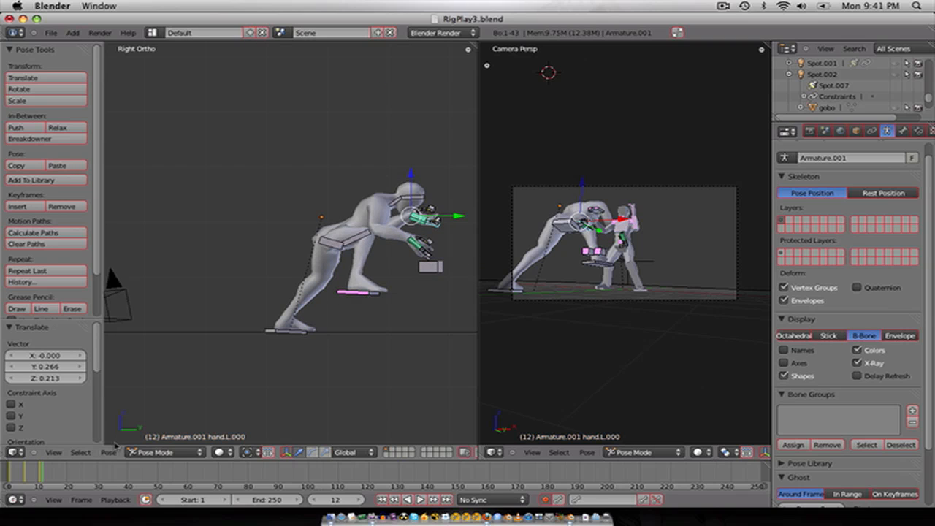
right_click(360, 291)
key(g)
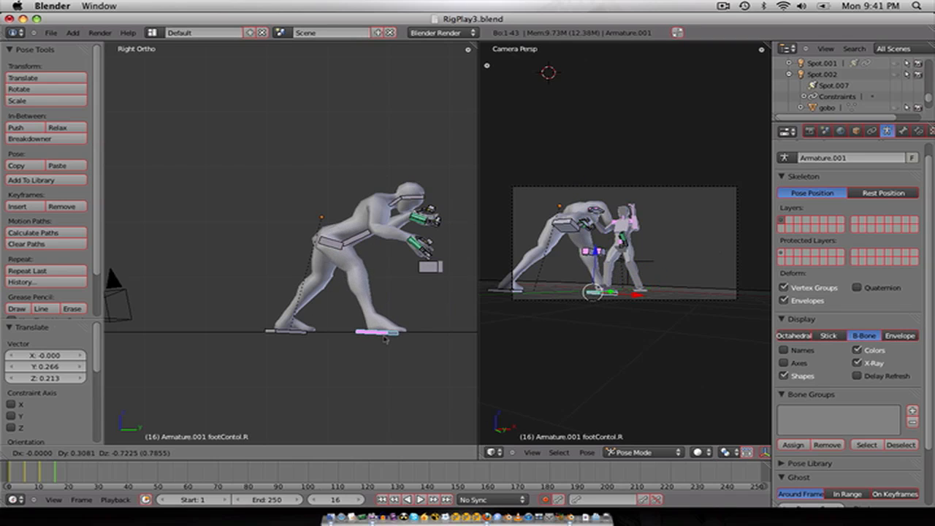
click(384, 336)
Step: Move the duplicate's hip bone about 0.465 forward along Y and -0.517 along Z into a crouch
scroll(367, 275, up, 2)
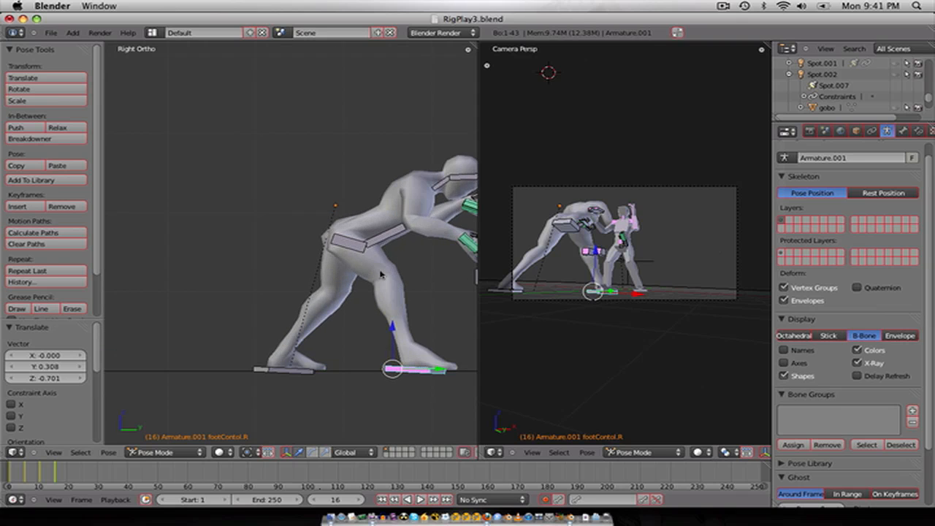
shift+middle_drag(379, 273, 299, 253)
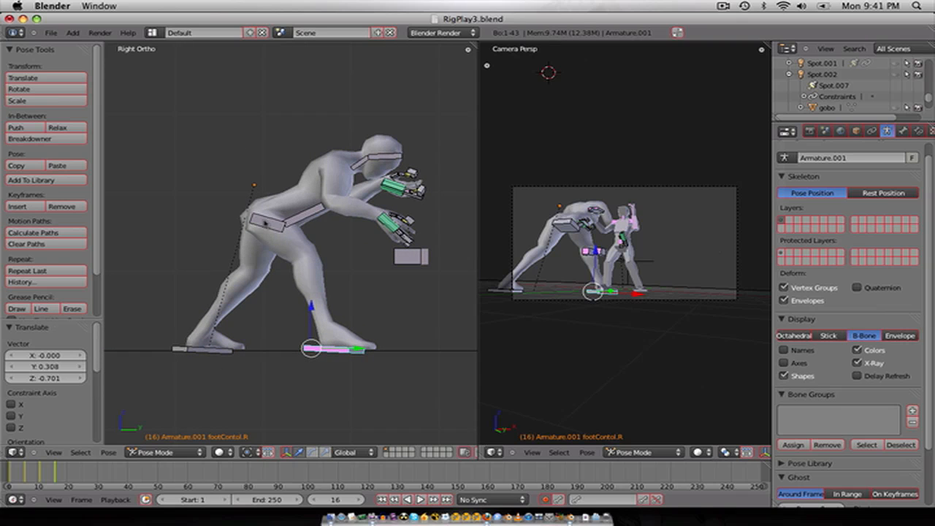
right_click(265, 225)
key(g)
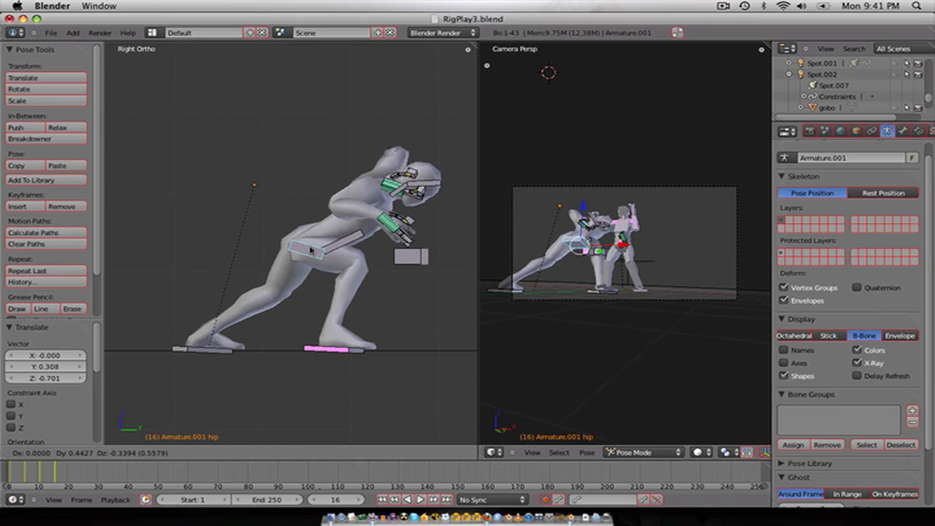
click(311, 261)
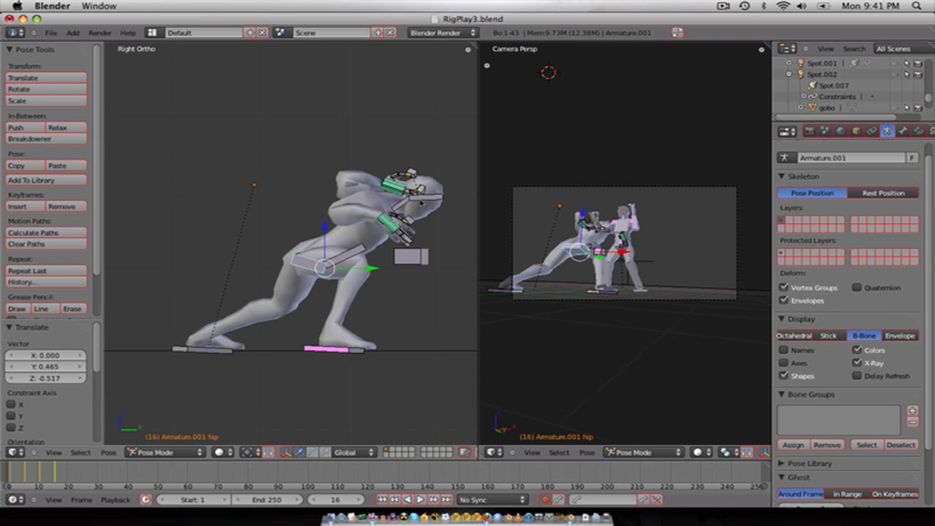
Step: Lower the duplicate's left hand bone by about 1.114 along Z and move it about 0.376 forward along Y
right_click(422, 203)
key(g)
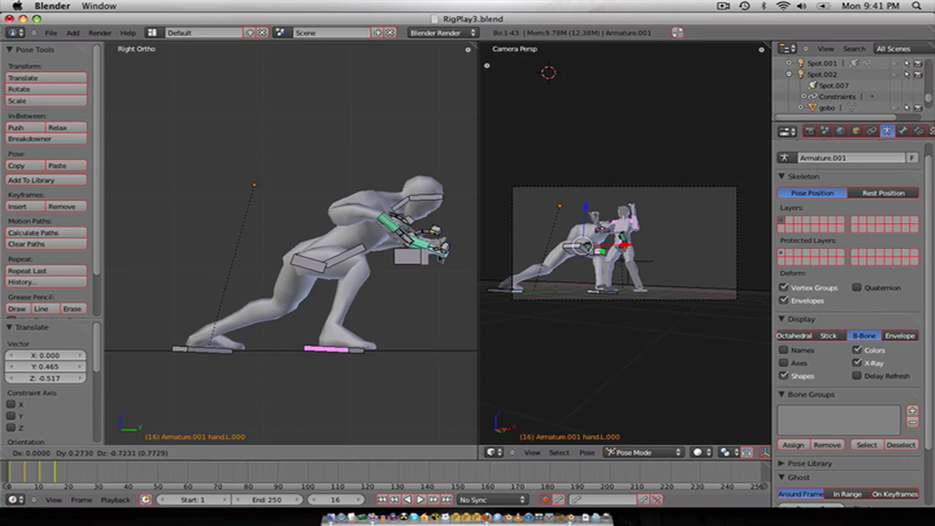
click(440, 272)
Step: Move the duplicate's right hand bone about 0.391 along Y and -0.288 along Z, and rotate it about -66.15°
right_click(398, 226)
key(g)
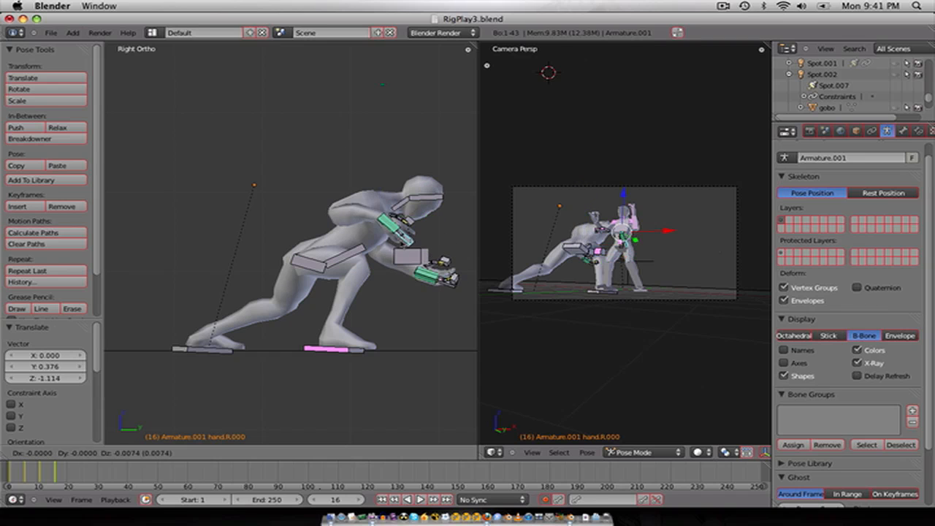
click(426, 245)
key(r)
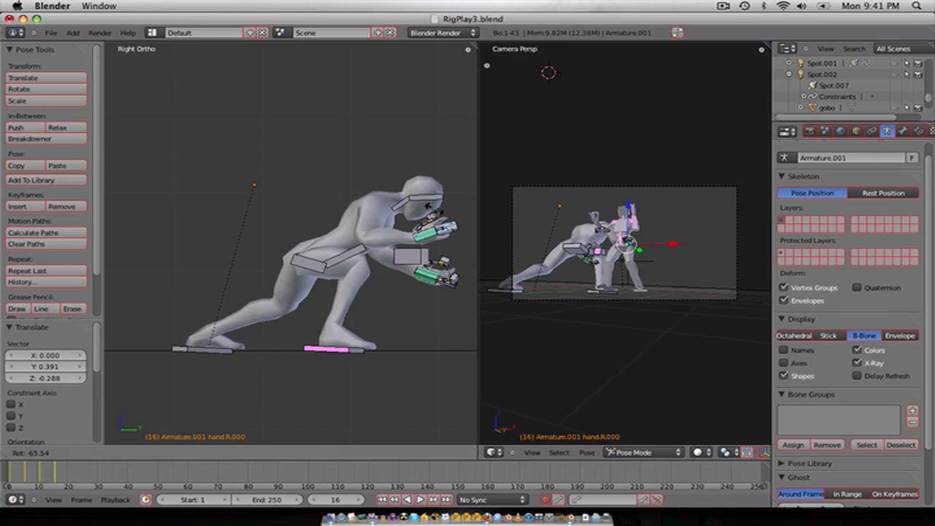
click(416, 252)
Step: Pull the duplicate's right hand bone back about -0.583 along Y and -0.517 along Z, and rotate it about 52.39°
key(g)
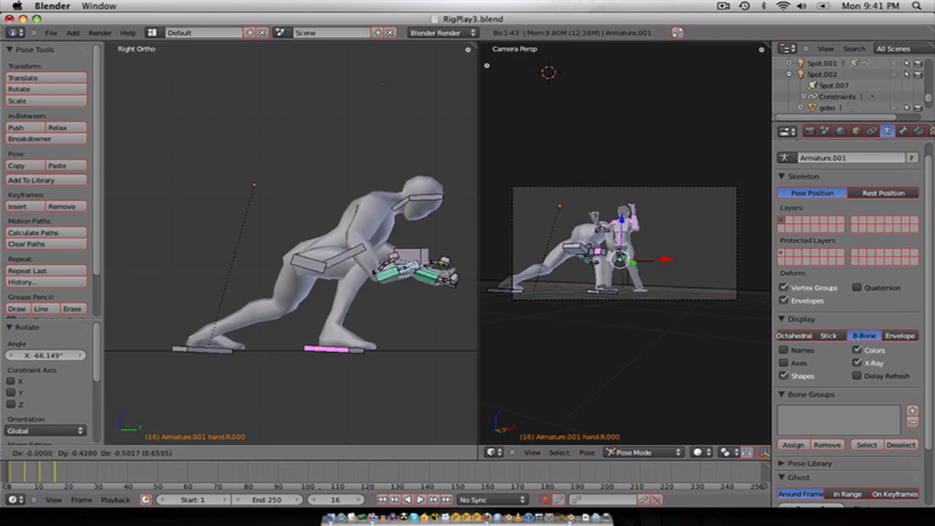
click(354, 268)
key(r)
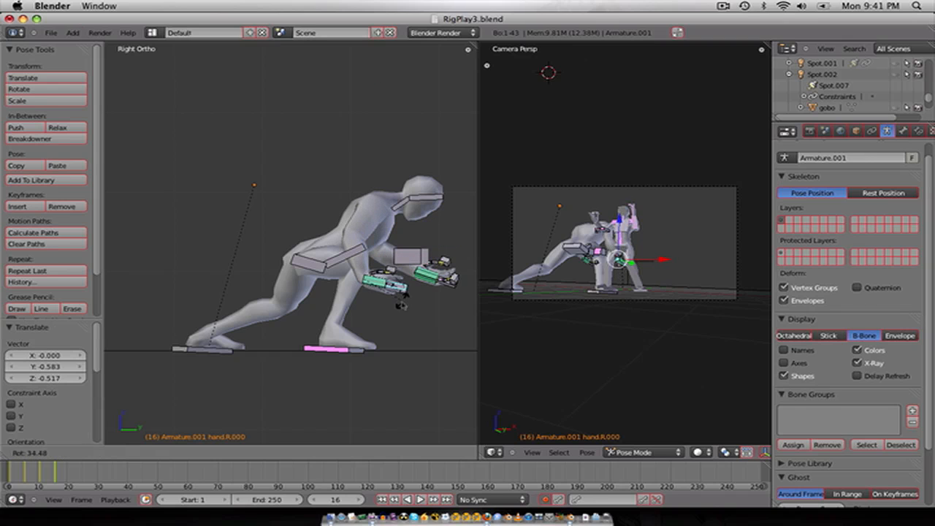
click(397, 307)
Step: Pull the duplicate's left hand bone back about -0.28 along Y and raise it about 0.089
right_click(442, 291)
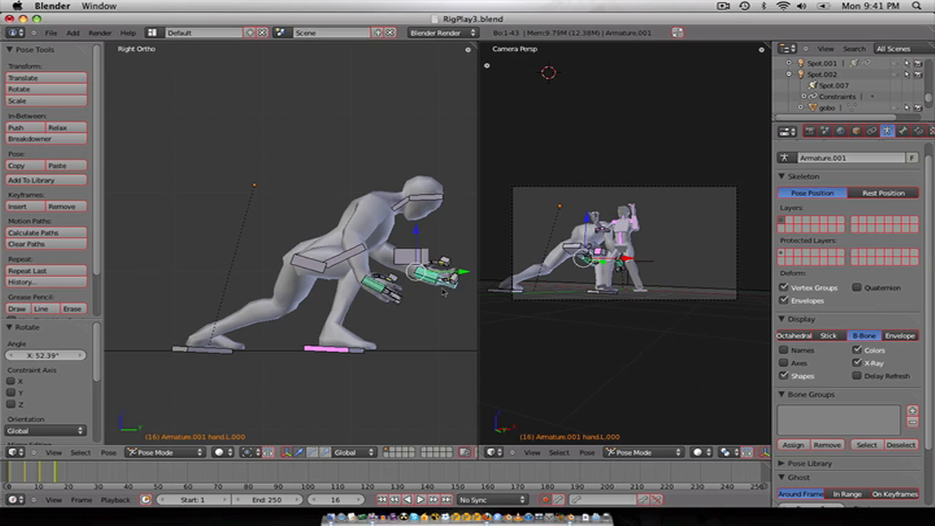
key(g)
click(409, 284)
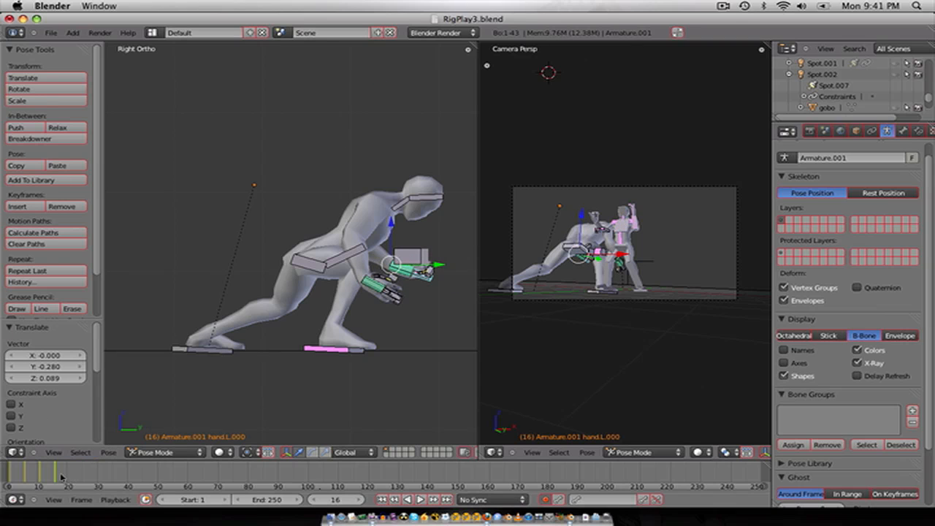
Step: Set the animation's end frame to 16 and preview the lunge in playback
key(e)
key(alt+a)
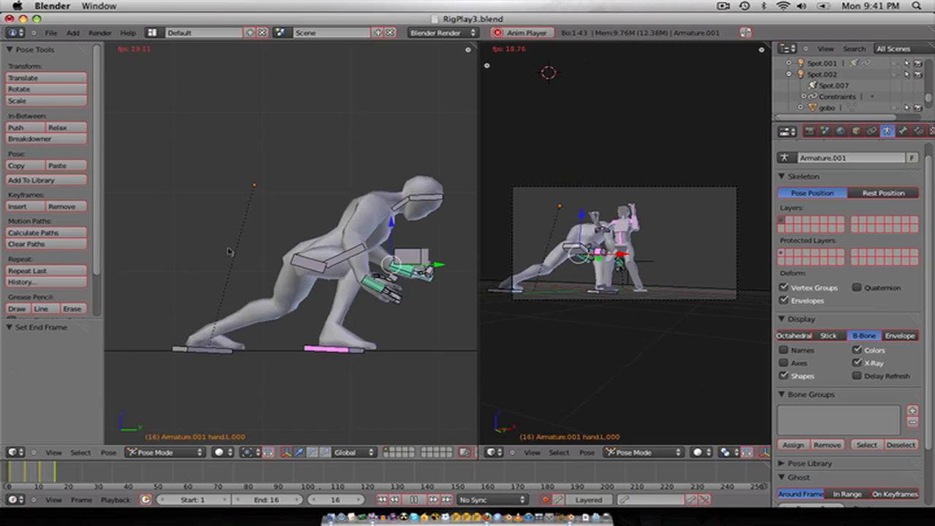
key(Escape)
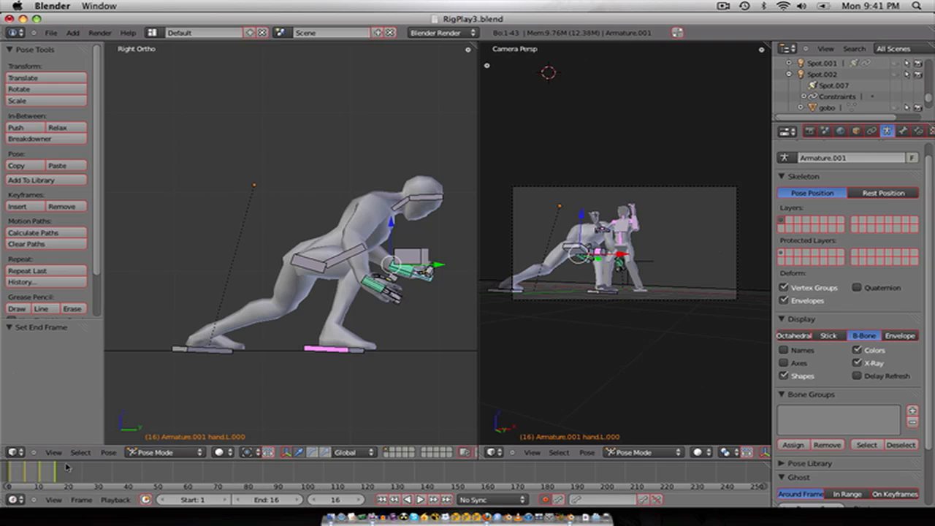
Step: Key the duplicate's left foot control in its current position at frame 16
scroll(268, 315, down, 3)
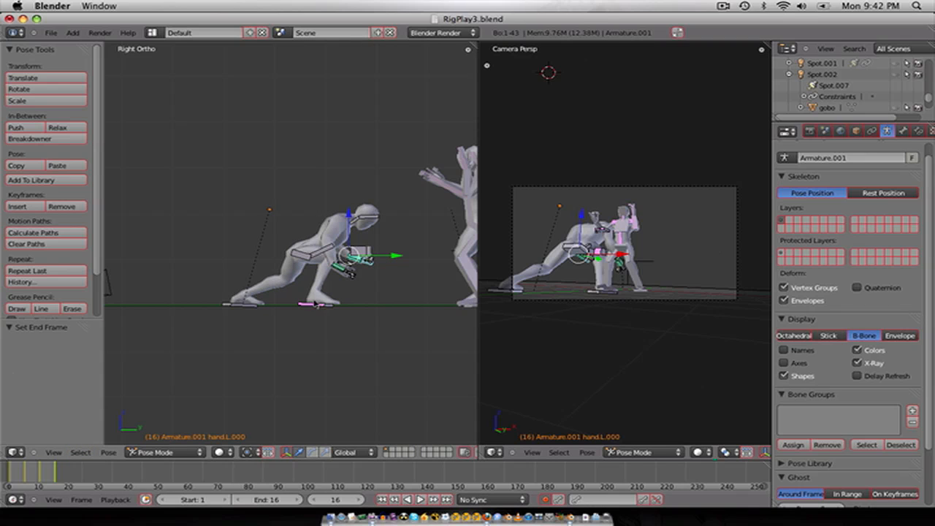
key(Right)
key(Right)
key(Right)
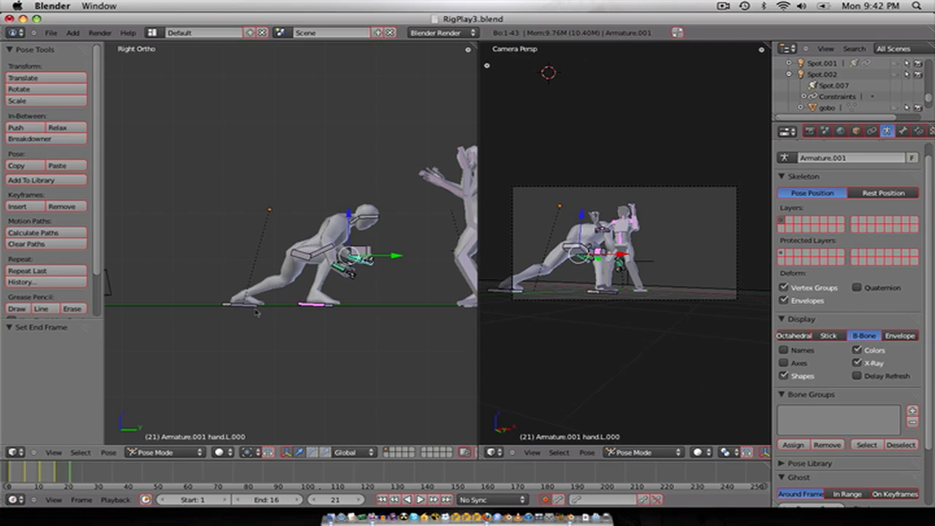
key(Left)
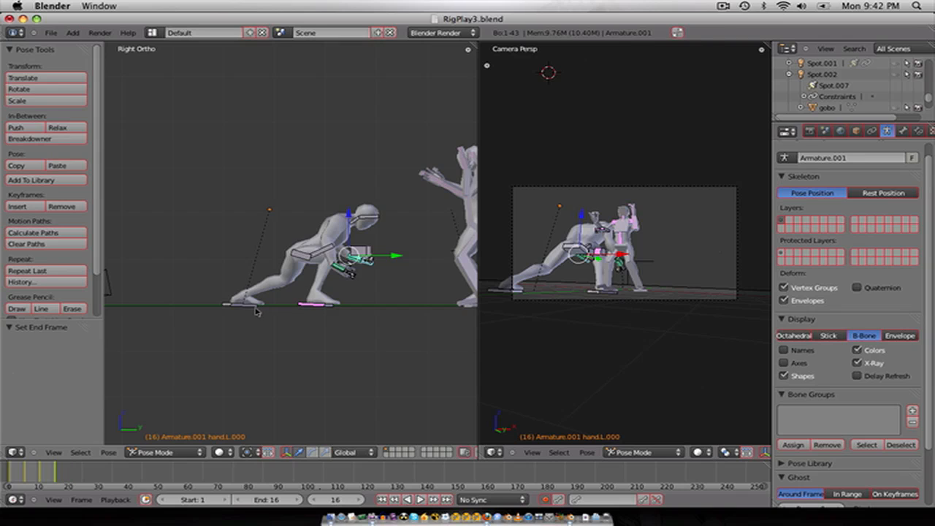
right_click(257, 309)
key(g)
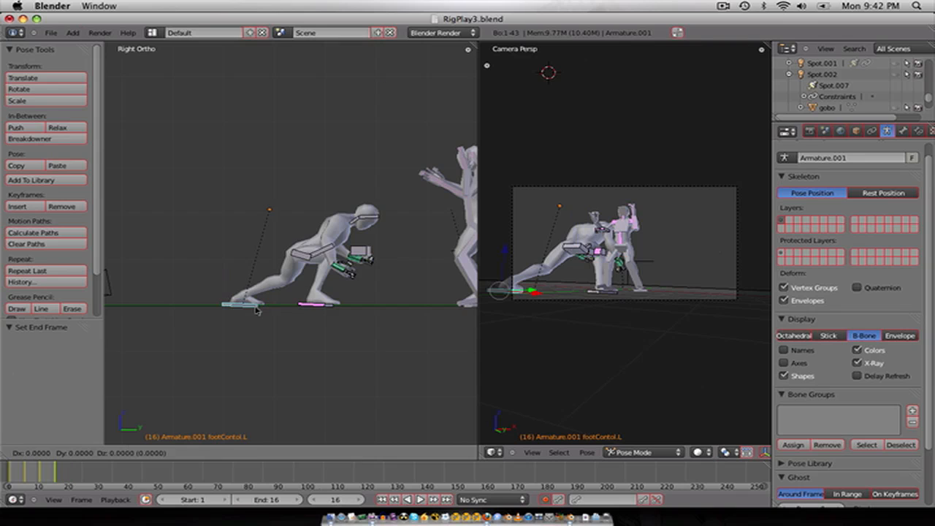
click(257, 309)
Step: At frame 21, move the duplicate's left foot 0.752 along Y and 0.548 along Z, and its hip 0.434 along Y and 0.293 along Z
key(Right)
key(Right)
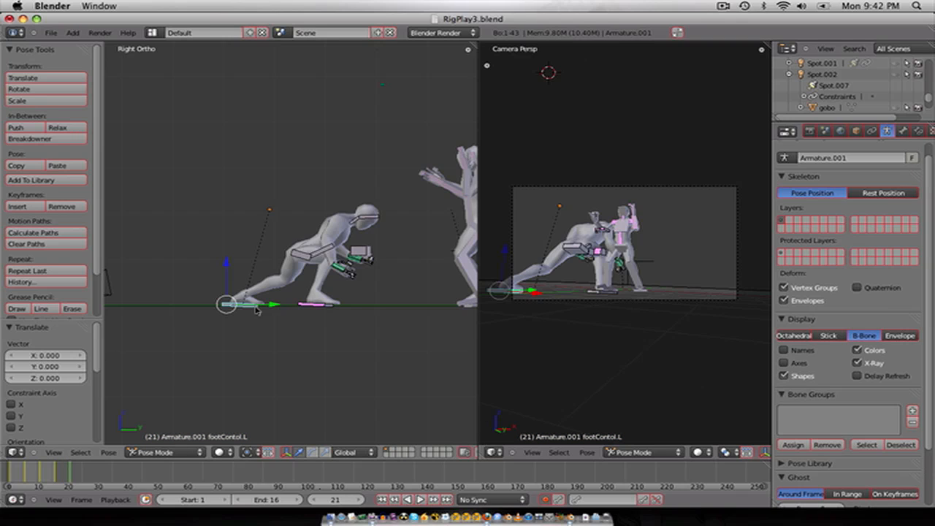
key(g)
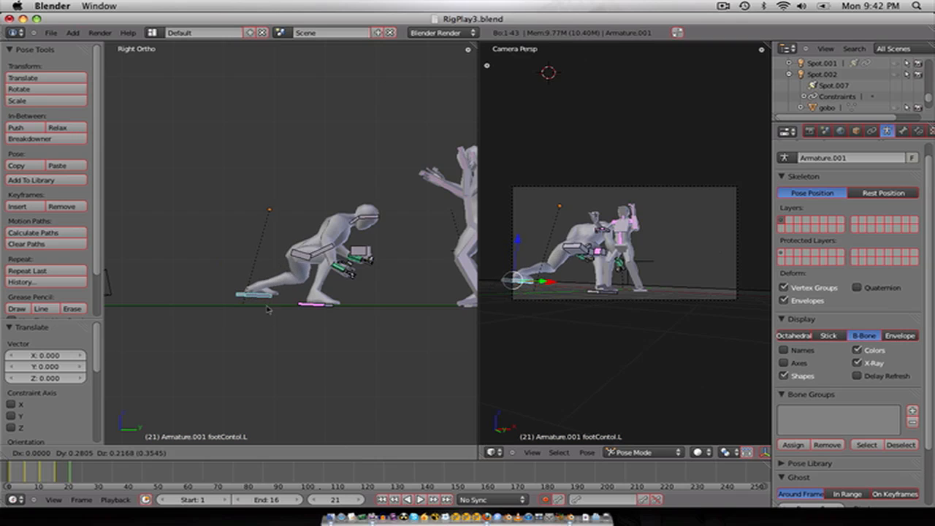
click(279, 303)
right_click(305, 257)
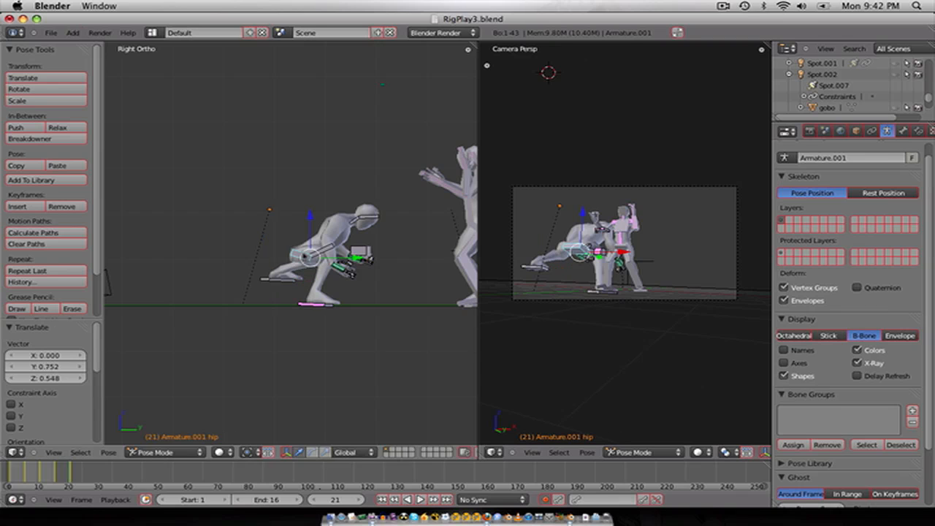
key(g)
click(321, 248)
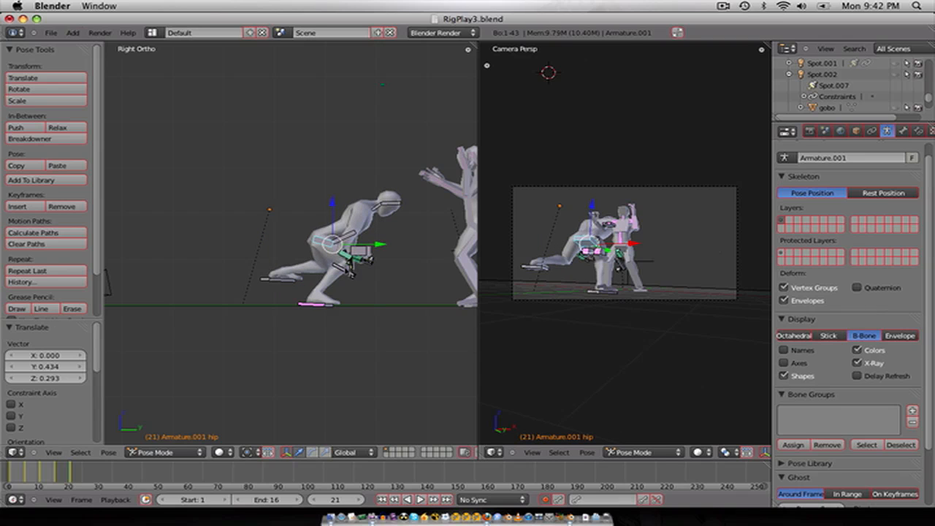
Step: Move the duplicate's right hand about 1.071 along Y and 0.689 along Z, and its left hand about 0.956 along Y and 0.268 along Z
right_click(350, 257)
key(g)
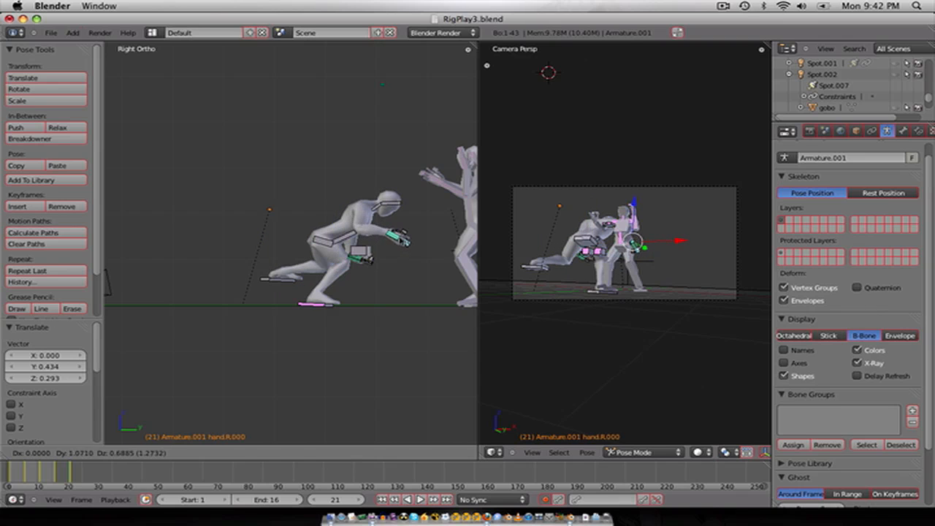
click(400, 235)
right_click(369, 259)
key(g)
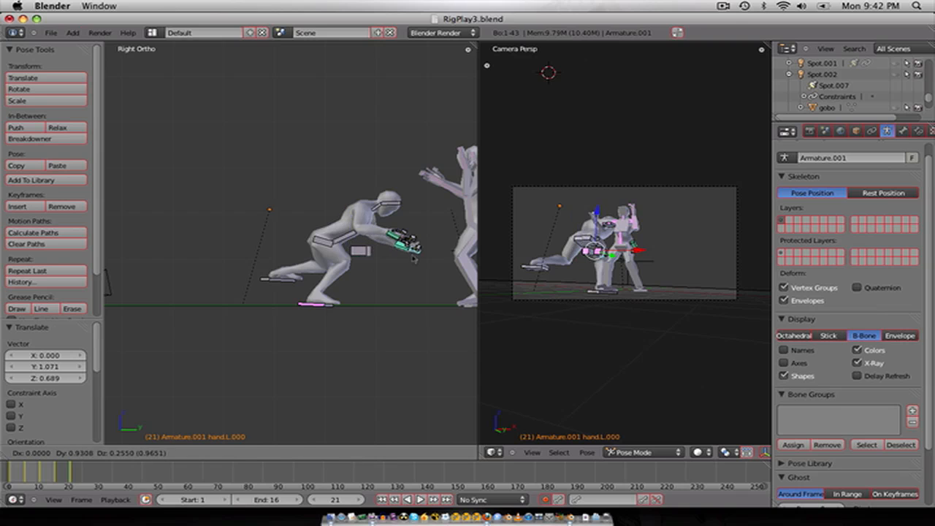
click(414, 257)
Step: Rotate the duplicate's left hand bone about -57.5°, raise it about 0.22, and rotate it about another -32.3°
shift+middle_drag(414, 257, 355, 272)
scroll(329, 265, up, 3)
scroll(355, 271, up, 3)
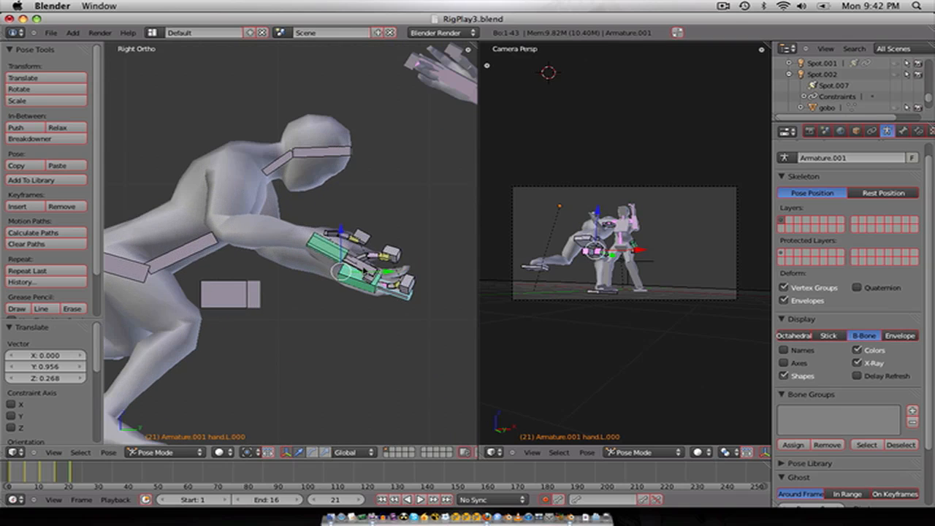
right_click(355, 272)
right_click(393, 293)
key(r)
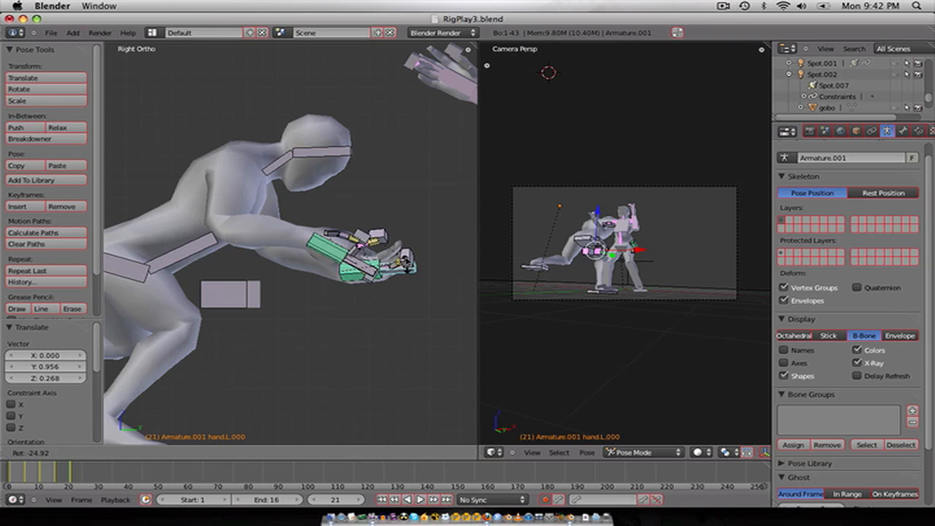
click(389, 236)
key(g)
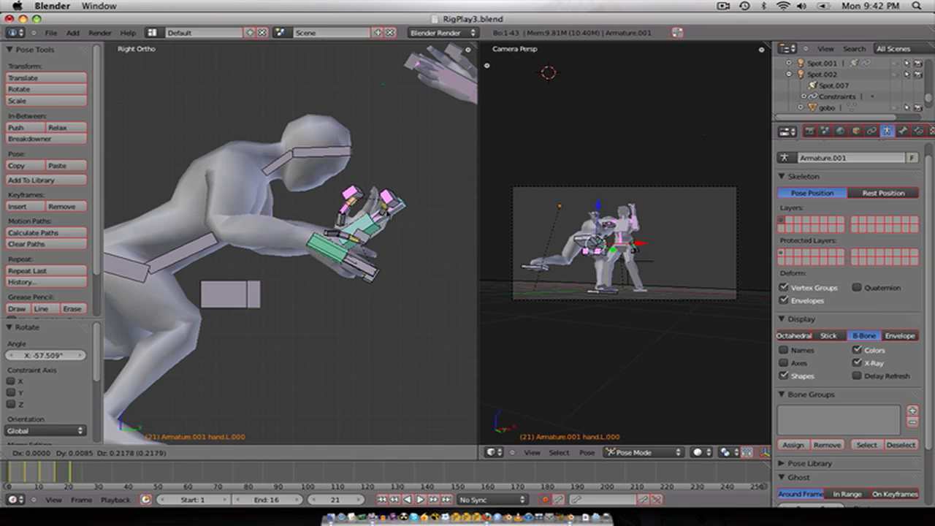
click(391, 213)
key(r)
click(379, 197)
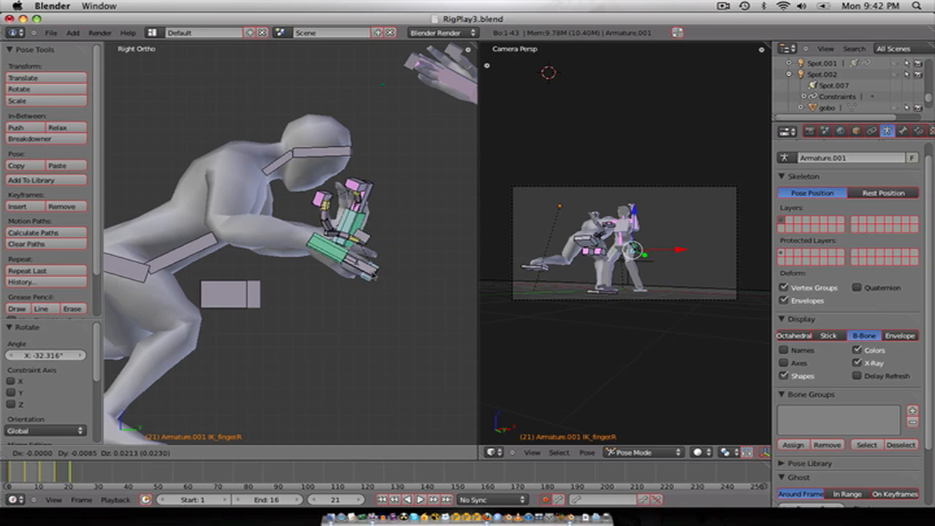
Step: Rotate the duplicate's right hand bone about -91.1°, and pull both hands back about -0.410 along Y and -0.111 along Z
right_click(372, 273)
right_click(347, 259)
key(r)
click(360, 201)
right_click(369, 199)
key(g)
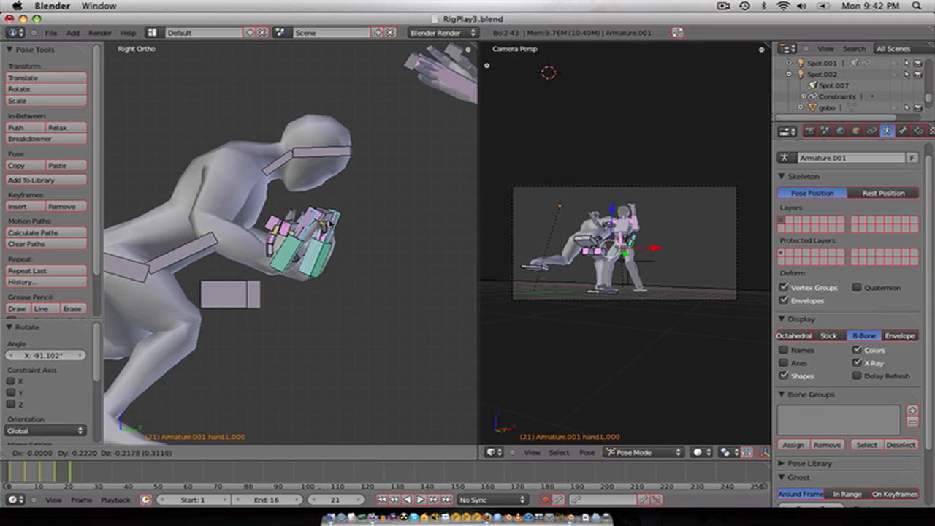
click(308, 231)
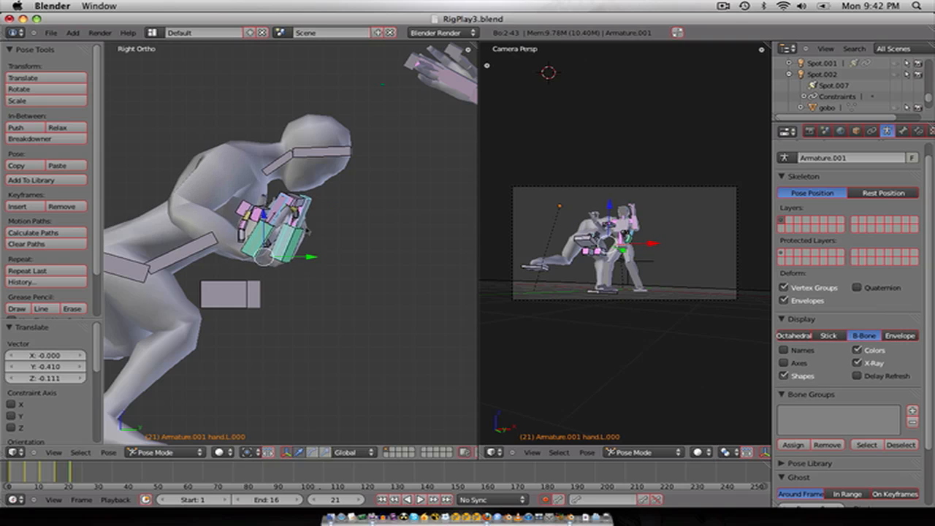
Step: At frame 26, swing the duplicate's left foot control forward about 2.091 along Y and -0.203 along Z
scroll(308, 231, down, 1)
shift+middle_drag(200, 298, 271, 271)
scroll(222, 305, down, 1)
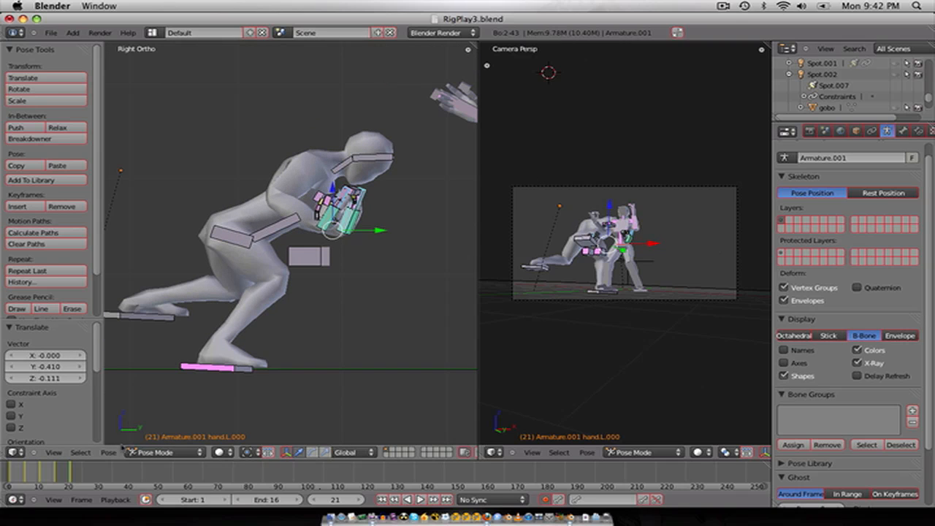
key(Right)
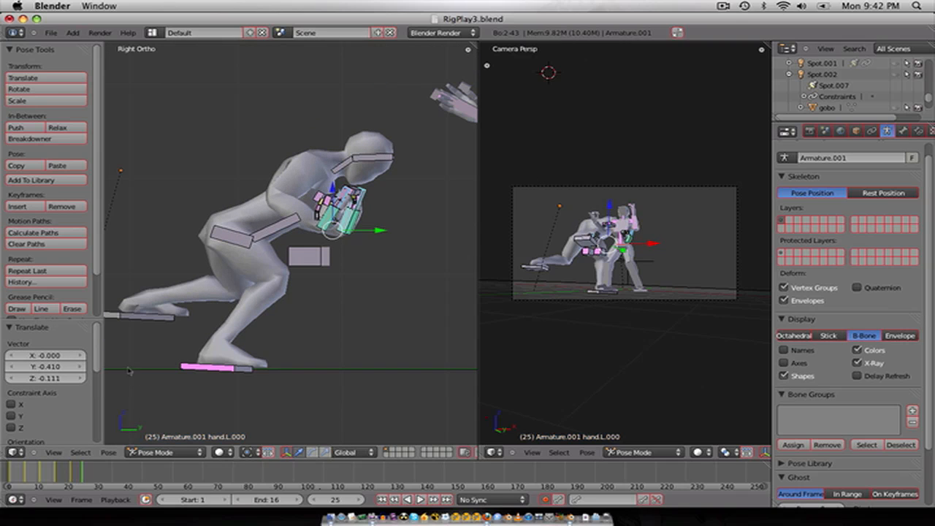
right_click(150, 322)
key(g)
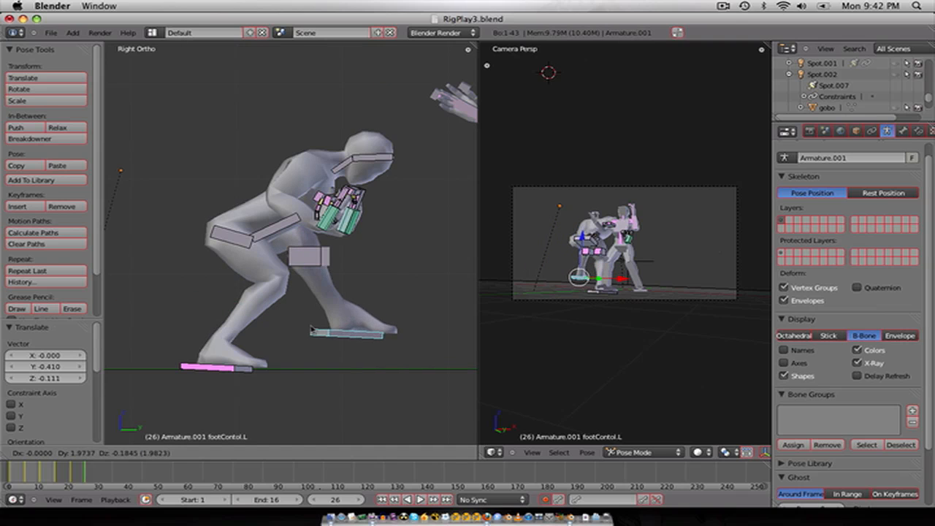
click(322, 329)
Step: Move the duplicate's hip bone about 0.529 along Y and 0.105 along Z at frame 26
right_click(238, 229)
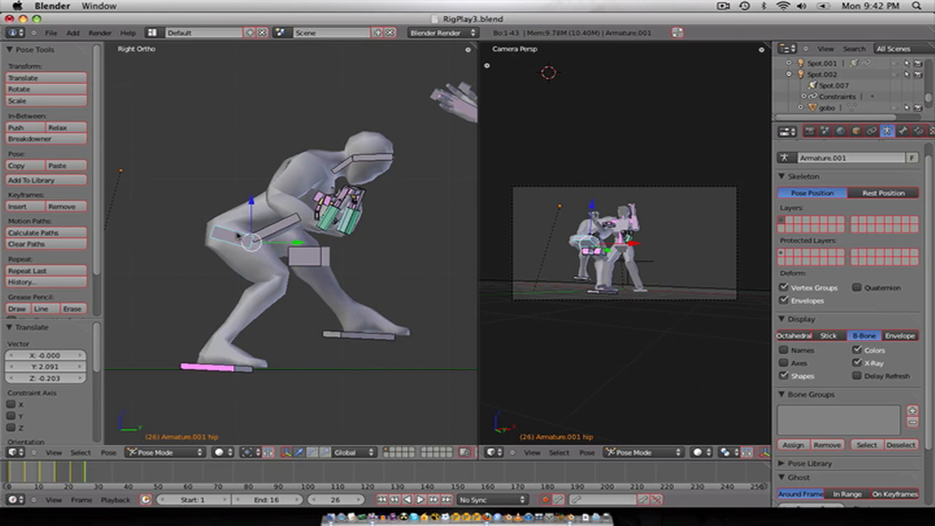
key(g)
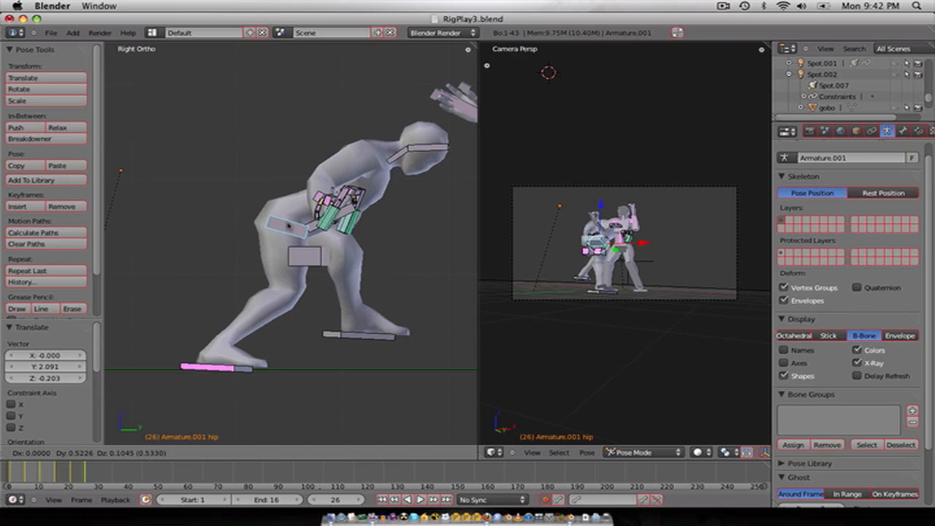
click(291, 233)
Step: At frame 31, move the duplicate's left foot control and hip together about 0.408 along Y and -0.331 along Z
scroll(292, 238, down, 3)
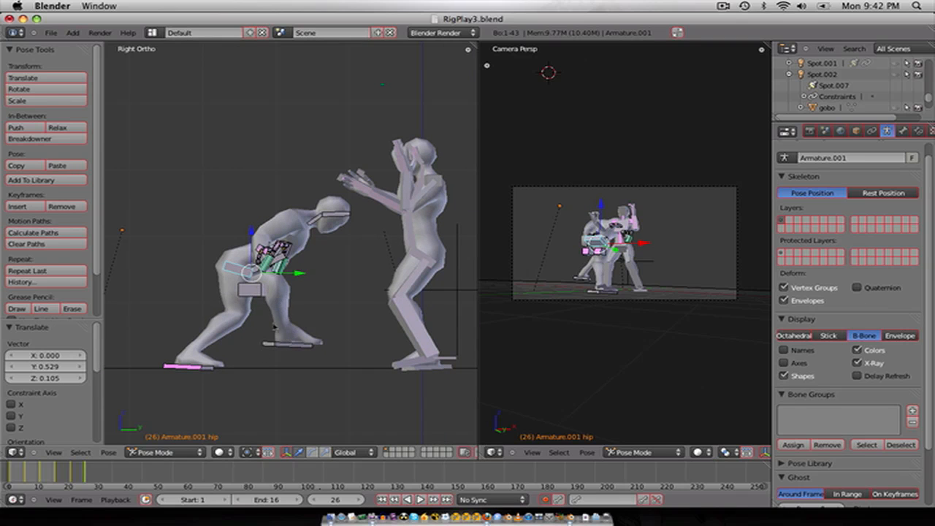
mouse_move(86, 474)
mouse_down()
mouse_move(30, 479)
mouse_move(92, 479)
mouse_move(85, 483)
mouse_up()
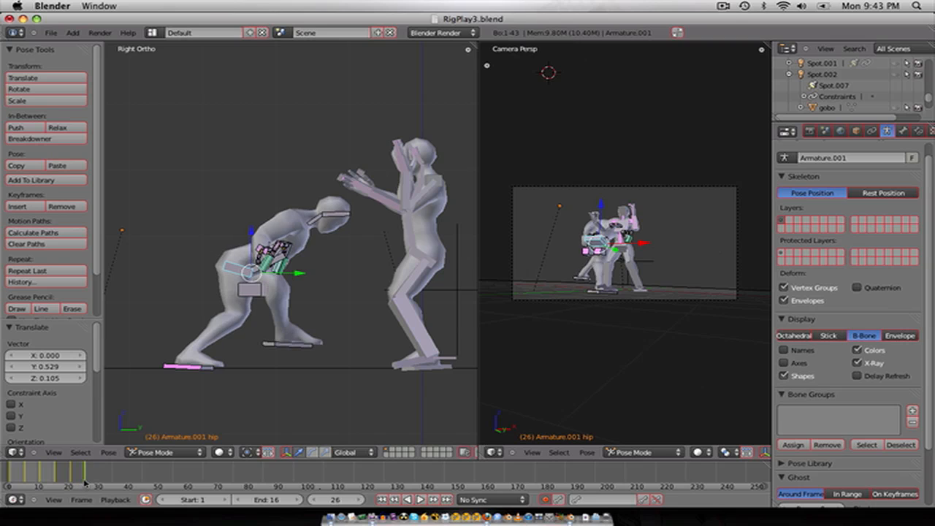
key(Right)
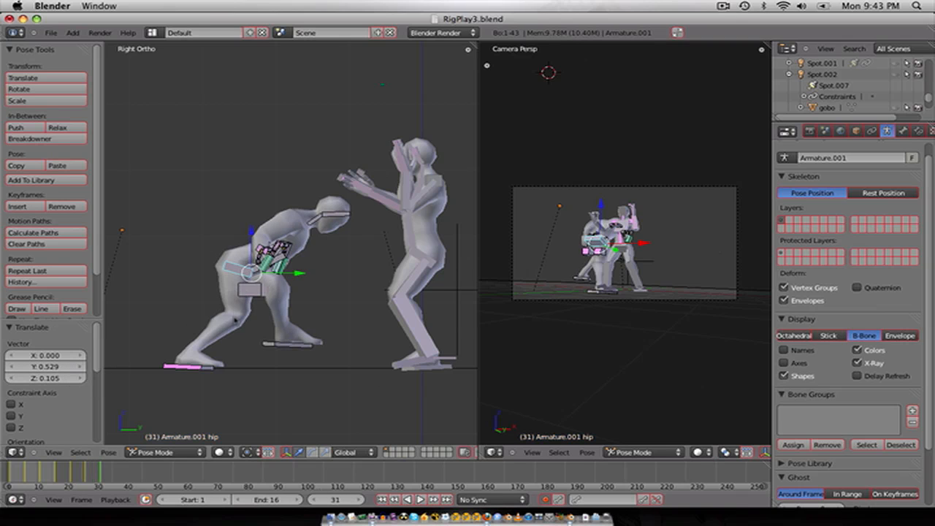
key(g)
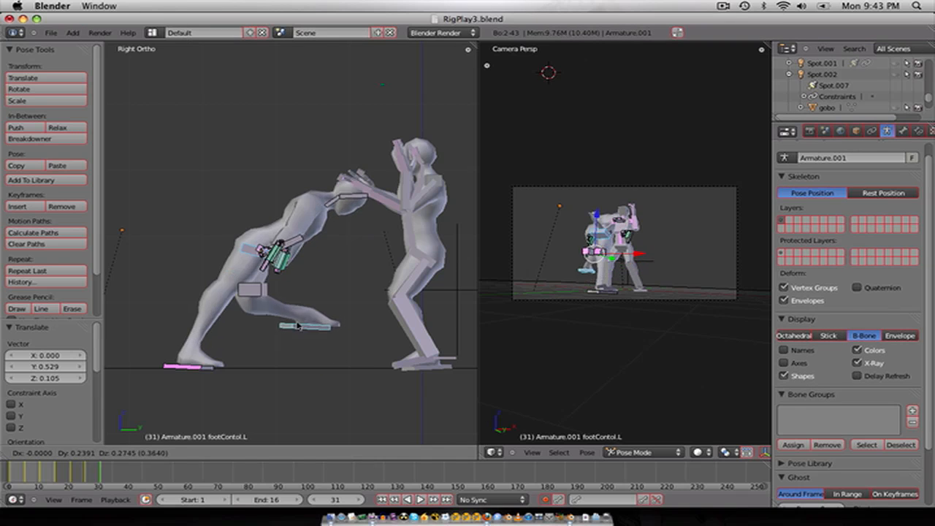
right_click(228, 337)
scroll(228, 336, down, 2)
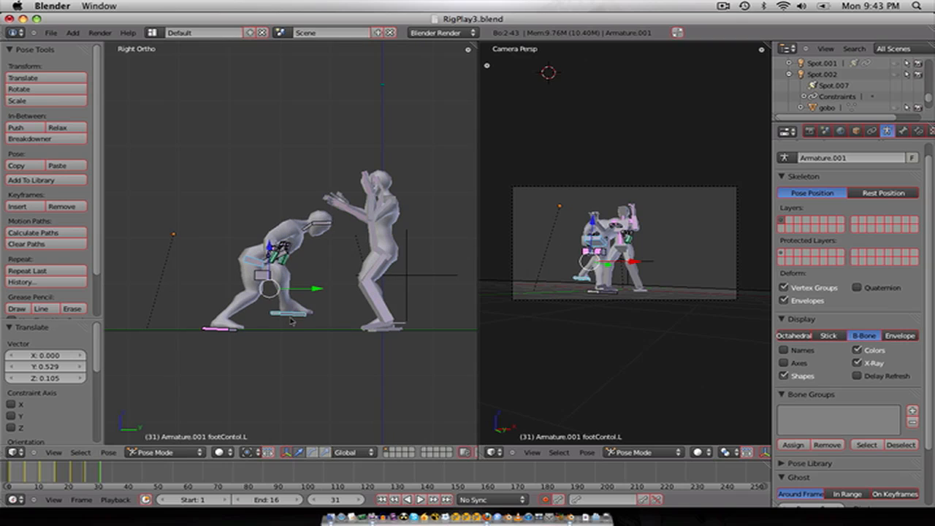
key(g)
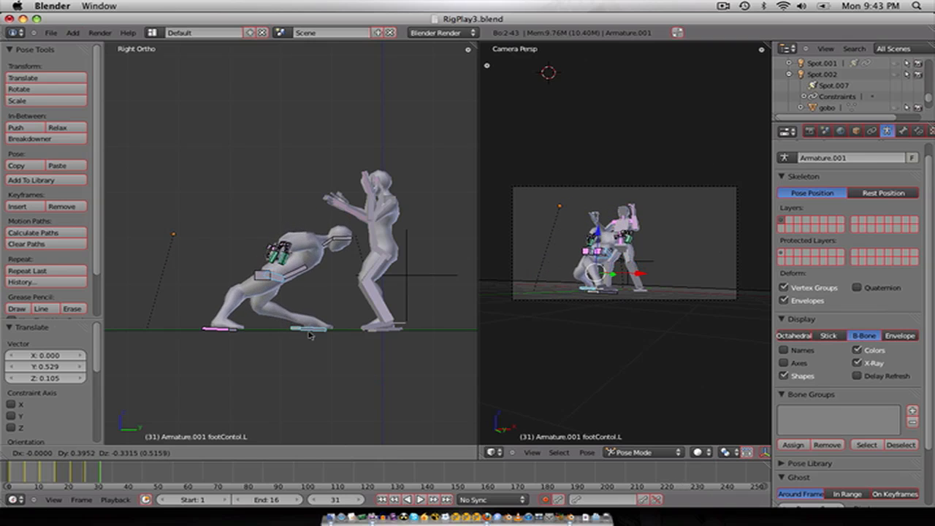
click(310, 334)
key(r)
key(r)
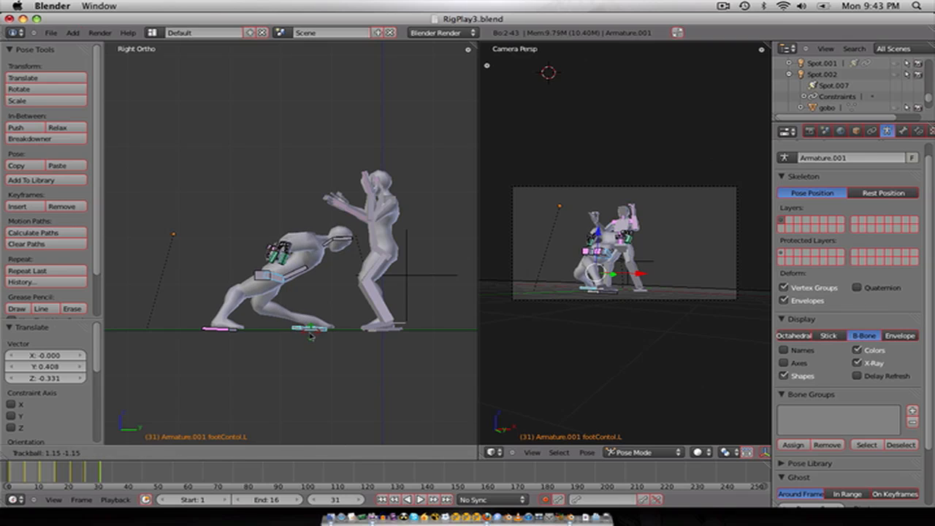
key(Escape)
key(alt+g)
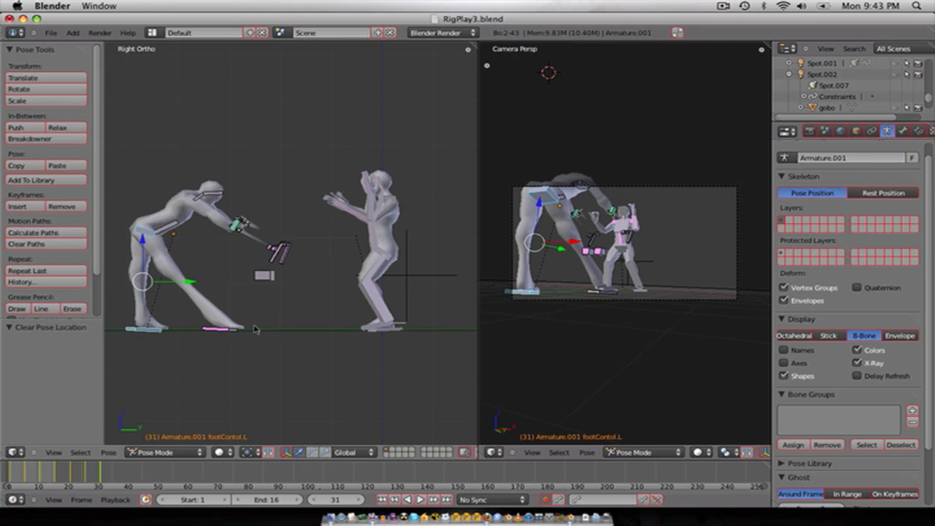
key(ctrl+z)
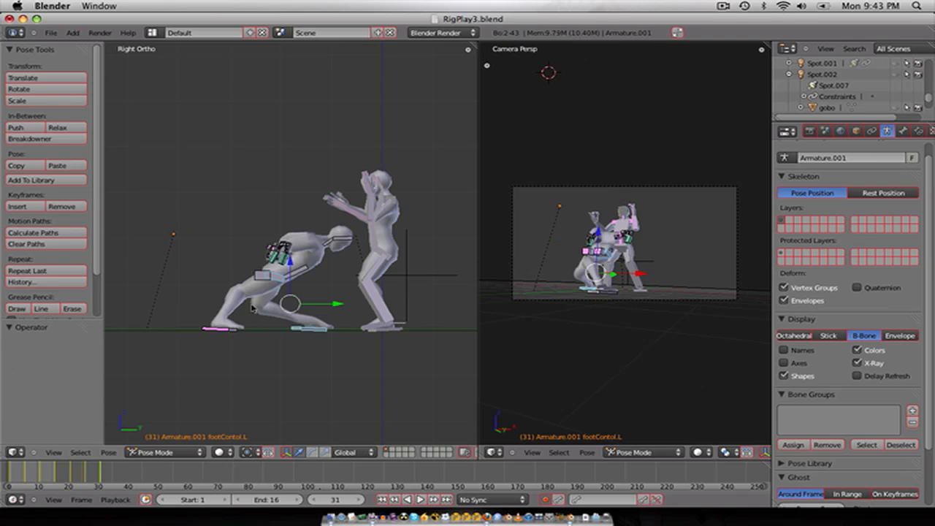
Step: Reveal all hidden bones of the duplicate's armature
scroll(259, 312, up, 2)
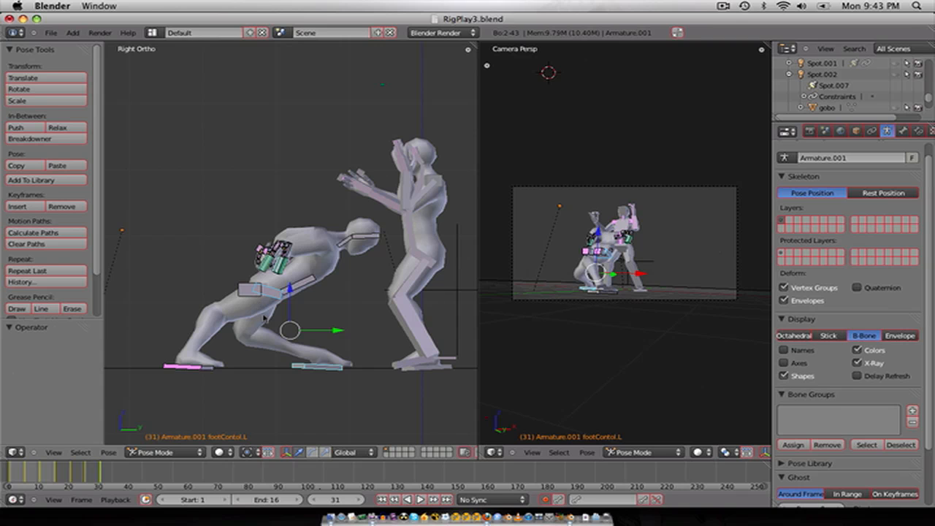
key(alt+h)
scroll(264, 319, down, 1)
mouse_move(264, 318)
middle_down()
mouse_move(324, 326)
mouse_move(263, 316)
middle_up()
key(KP_1)
key(KP_3)
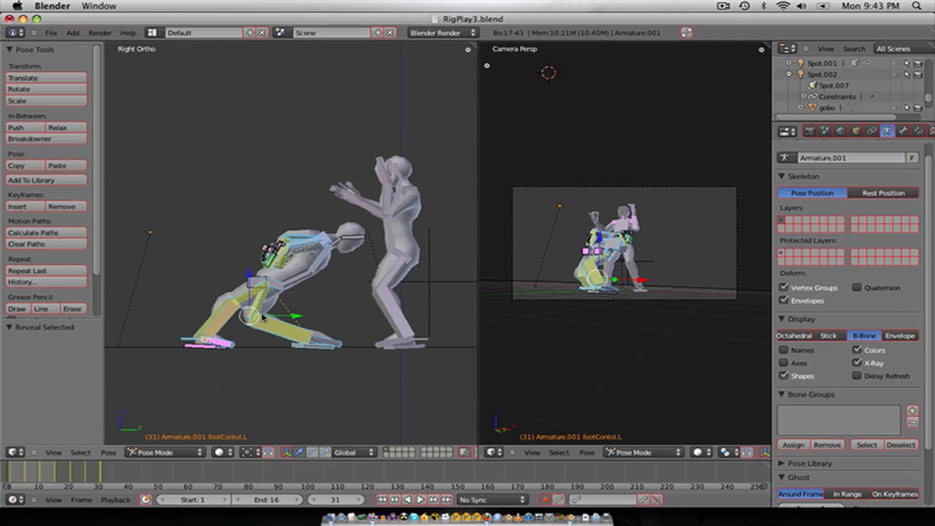
scroll(264, 317, up, 2)
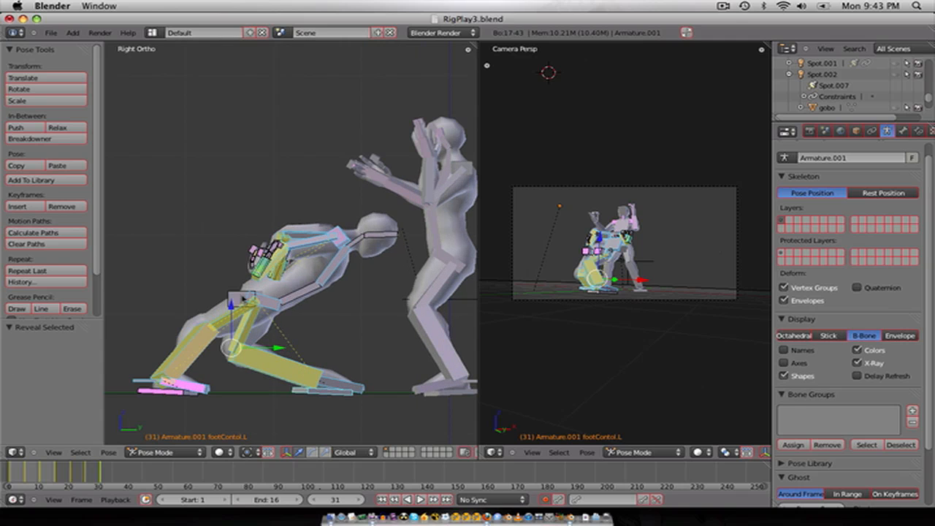
Step: Check the duplicate's left knee bone, and switch to Object Mode with the original figure's armature selected
right_click(243, 297)
middle_drag(285, 321, 320, 331)
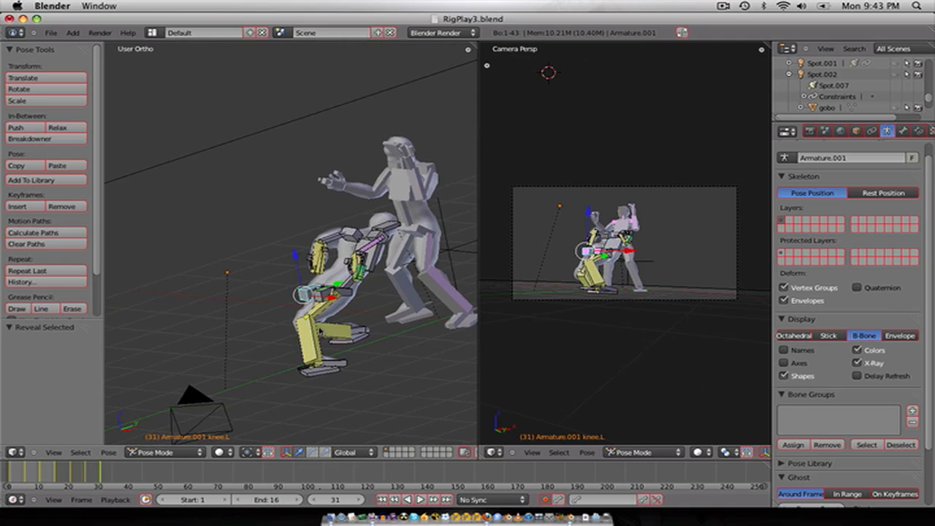
right_click(341, 300)
middle_drag(341, 300, 311, 292)
right_click(320, 281)
right_click(317, 282)
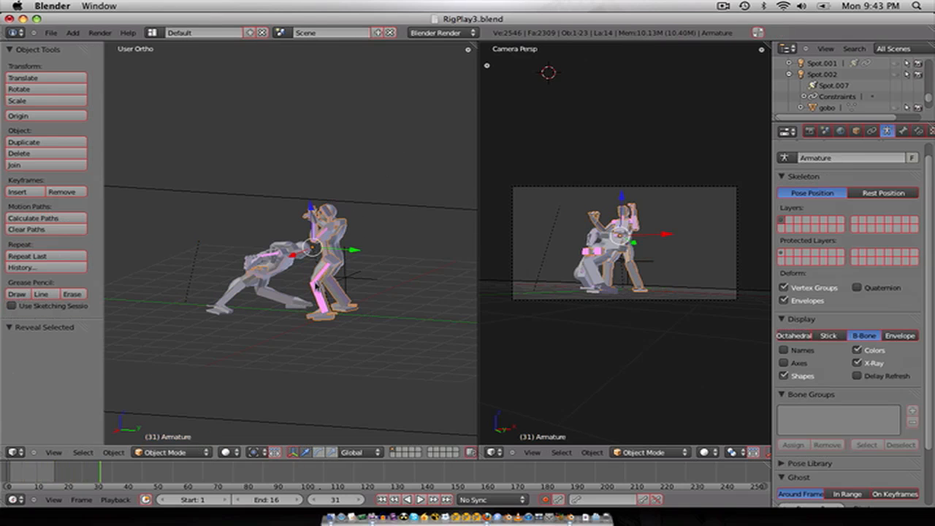
Step: At frame 31, move the duplicate's left knee bone about 3.028 and its right knee bone about 3.086 along Y
scroll(314, 287, up, 2)
right_click(248, 287)
scroll(247, 287, down, 1)
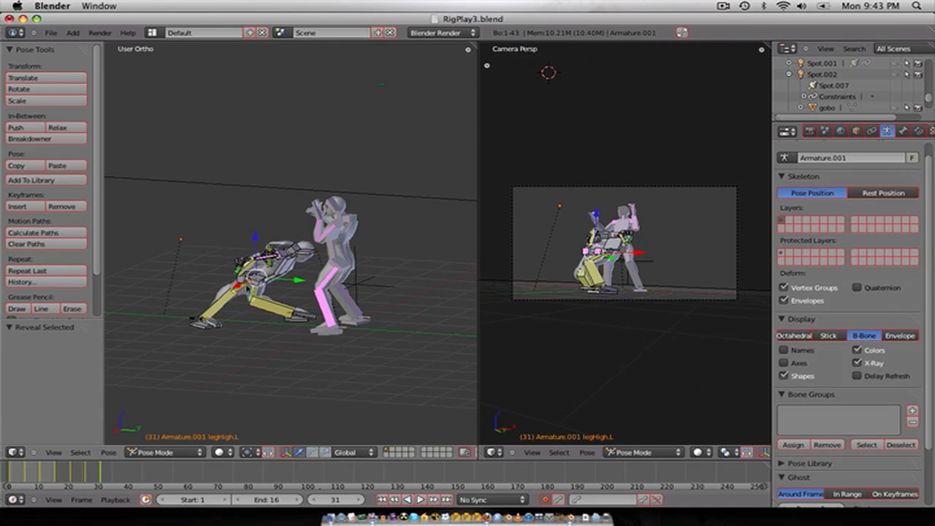
scroll(813, 76, down, 3)
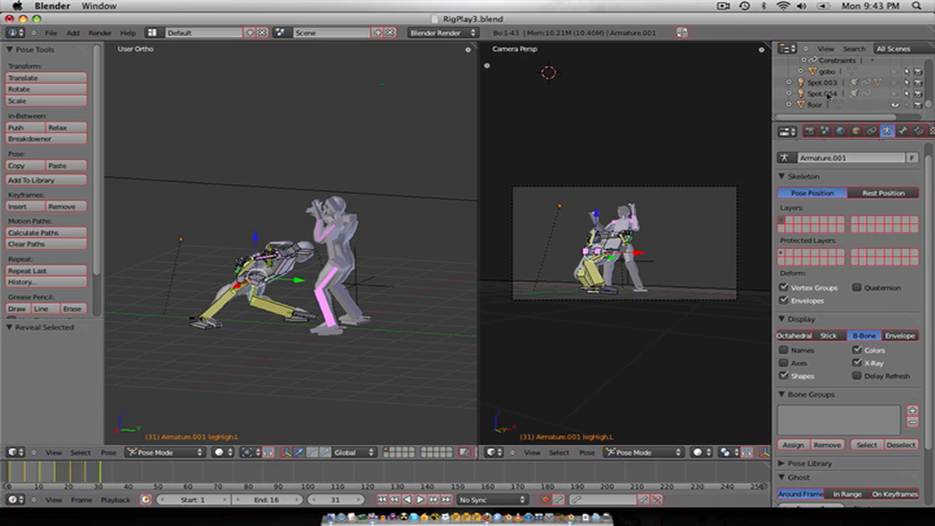
scroll(186, 290, up, 2)
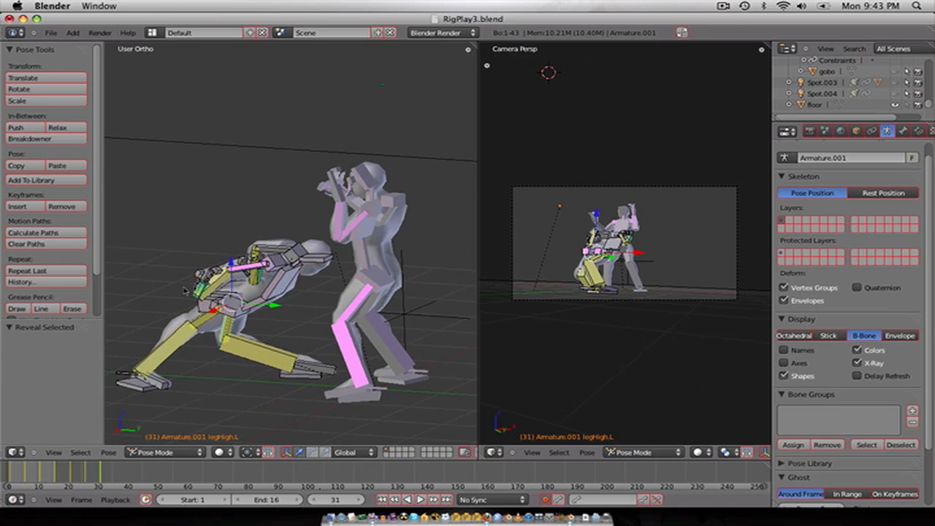
key(shift+space)
scroll(312, 318, down, 2)
middle_drag(464, 298, 514, 415)
right_click(471, 362)
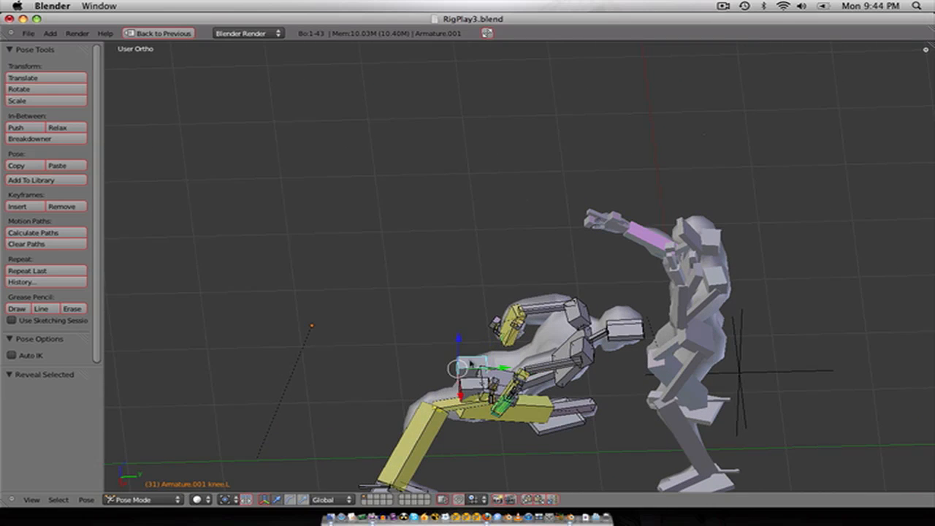
drag(502, 371, 744, 369)
click(745, 369)
right_click(459, 394)
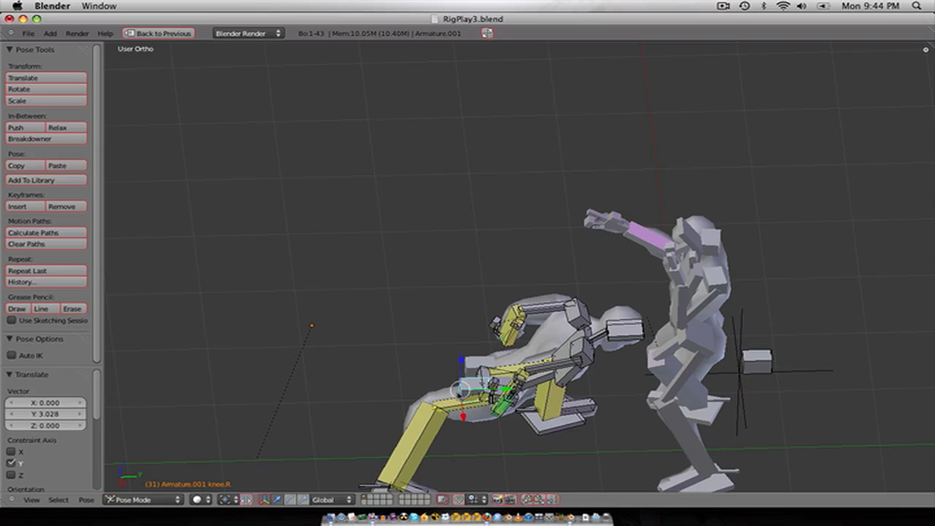
drag(505, 389, 797, 383)
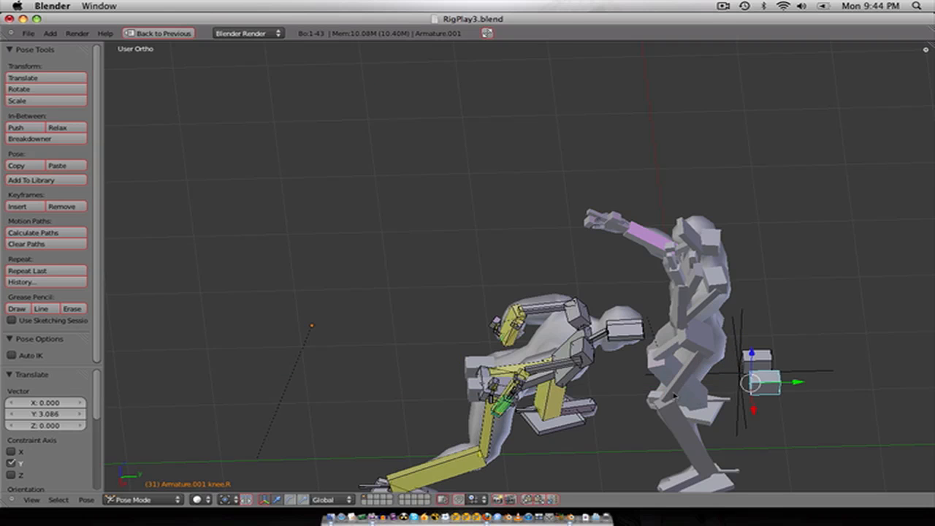
Step: In the right side view, bring the duplicate's hands forward under its head, finishing with a right-hand move of about 0.251 along Y and 0.020 along Z
scroll(587, 416, down, 2)
key(KP_1)
key(KP_3)
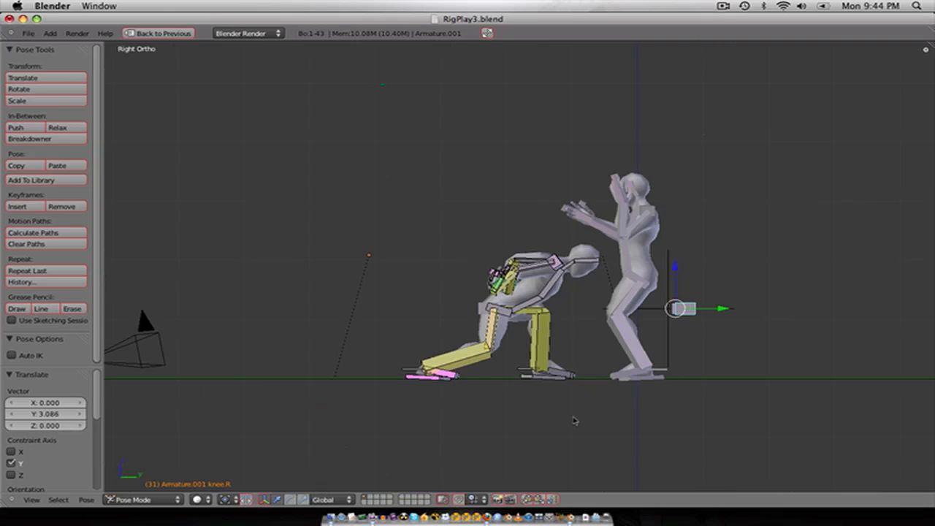
key(shift+space)
scroll(295, 361, up, 6)
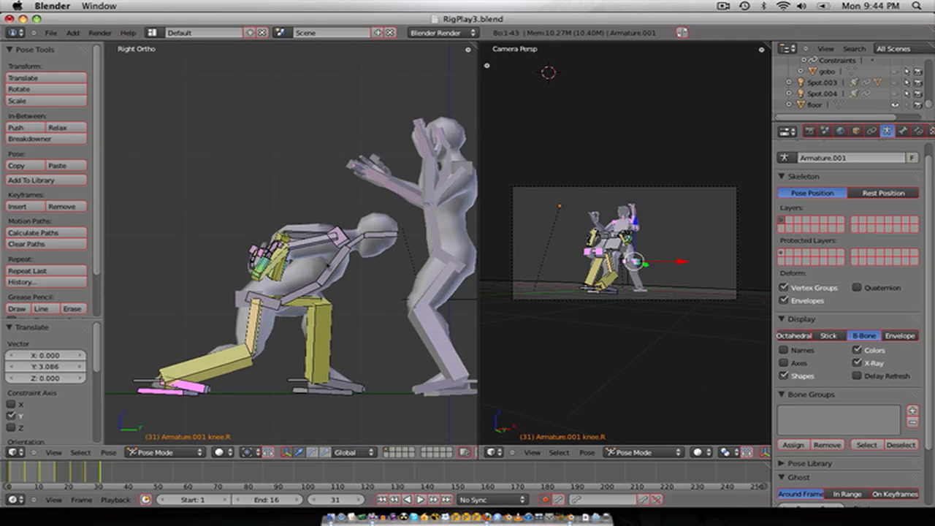
right_click(214, 215)
key(g)
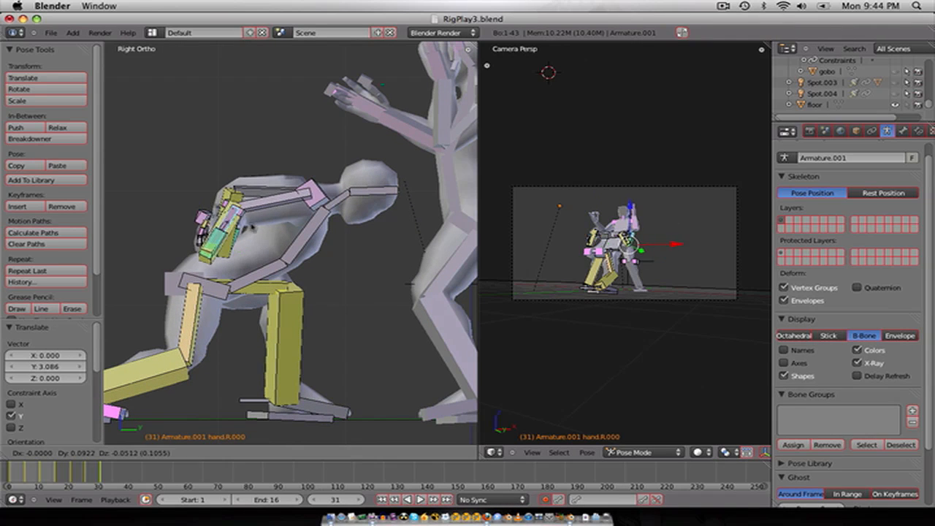
click(327, 267)
right_click(223, 219)
key(g)
click(332, 266)
right_click(313, 286)
key(g)
click(345, 284)
scroll(267, 309, down, 2)
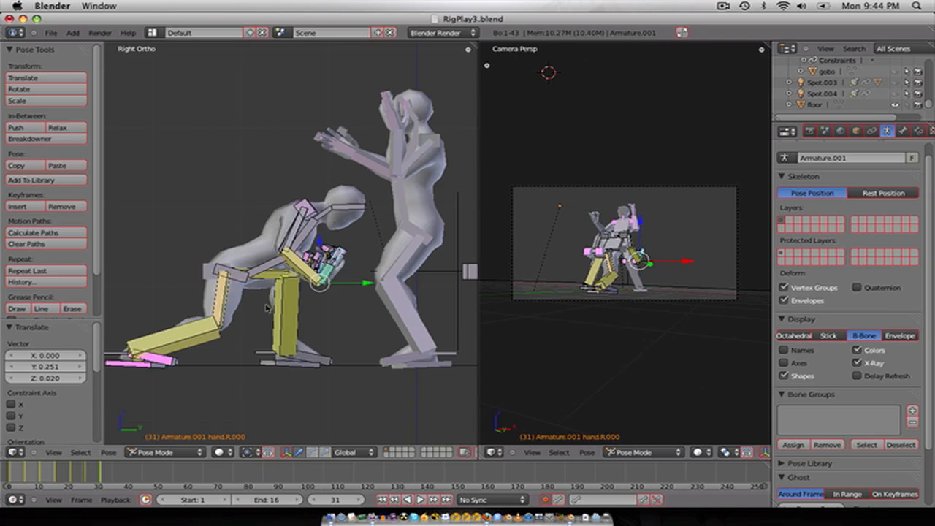
Step: Move the duplicate's right foot control about 0.133 along Y at frame 31
right_click(151, 370)
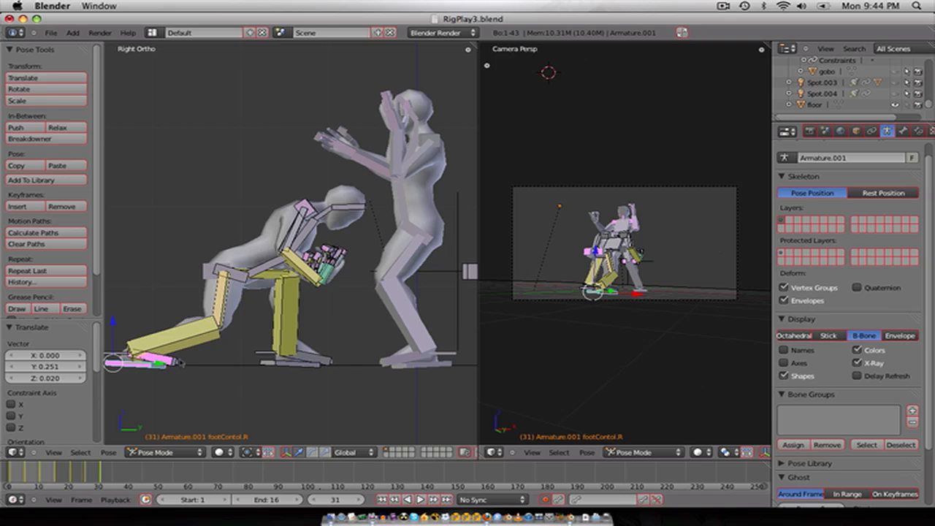
key(g)
key(y)
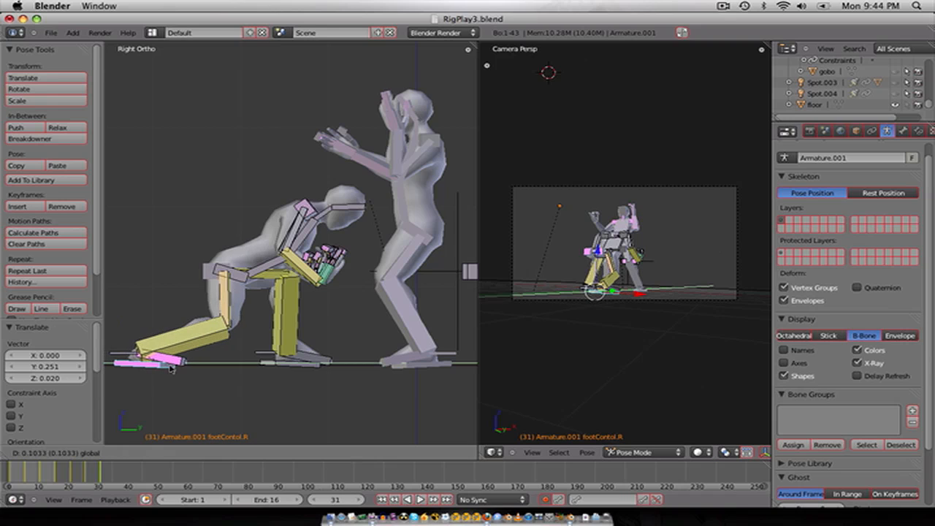
click(176, 362)
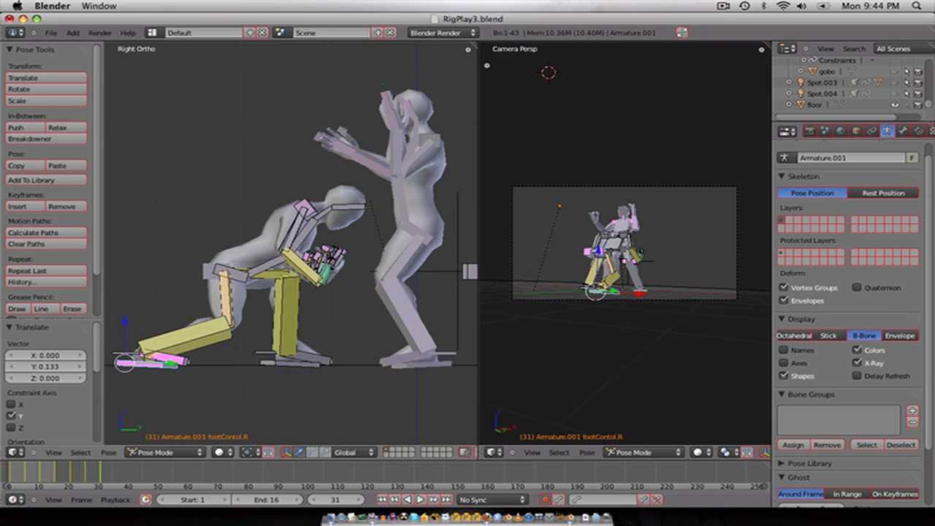
Step: Rotate the duplicate's head bone about 26.18° at frame 31
right_click(337, 211)
right_click(351, 208)
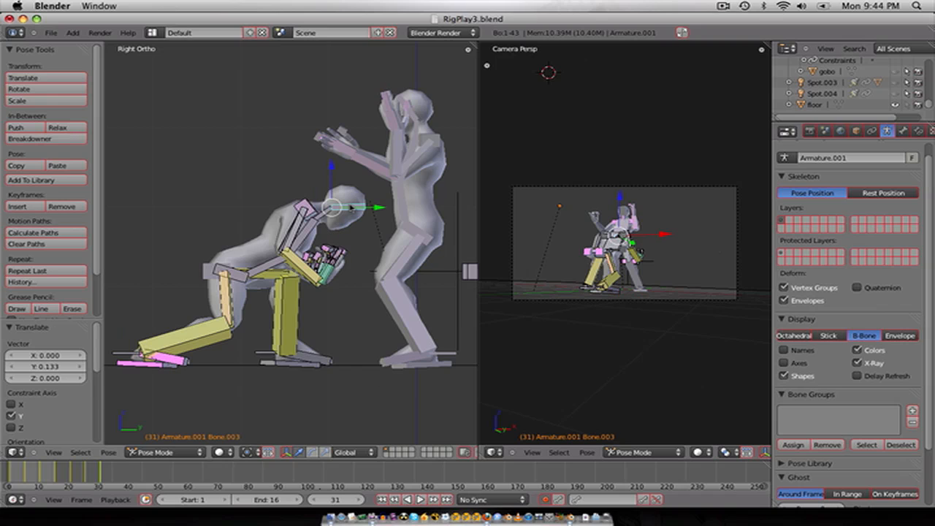
right_click(351, 208)
key(r)
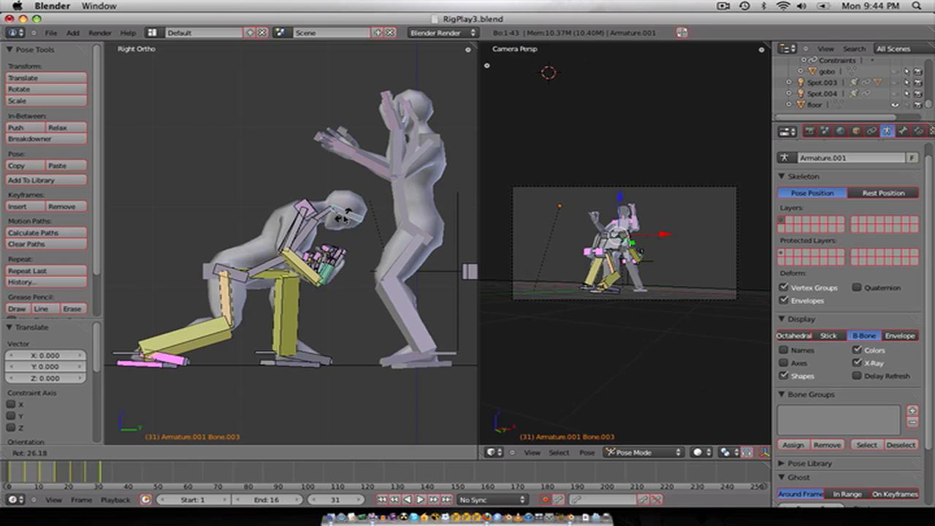
click(344, 217)
Step: Advance to frame 36 and rotate the duplicate's head bone about -74.161°
key(Right)
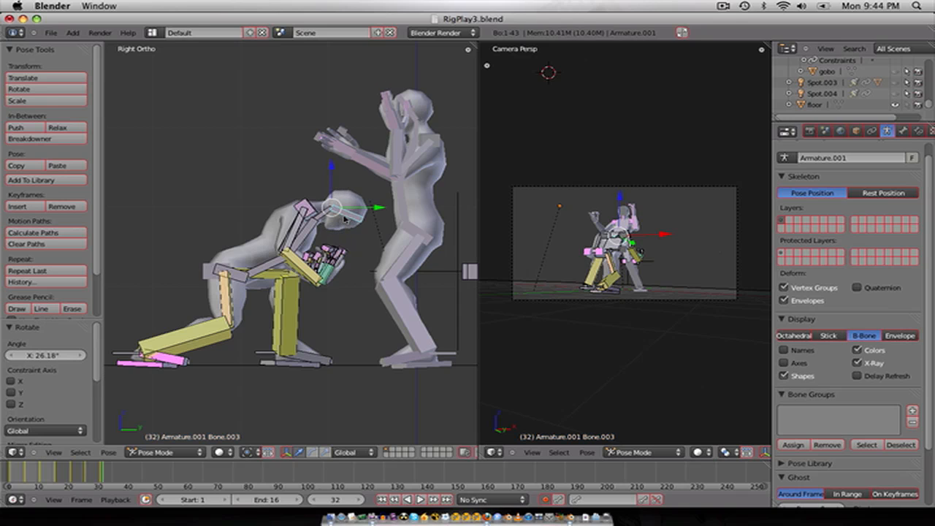
key(Right)
key(r)
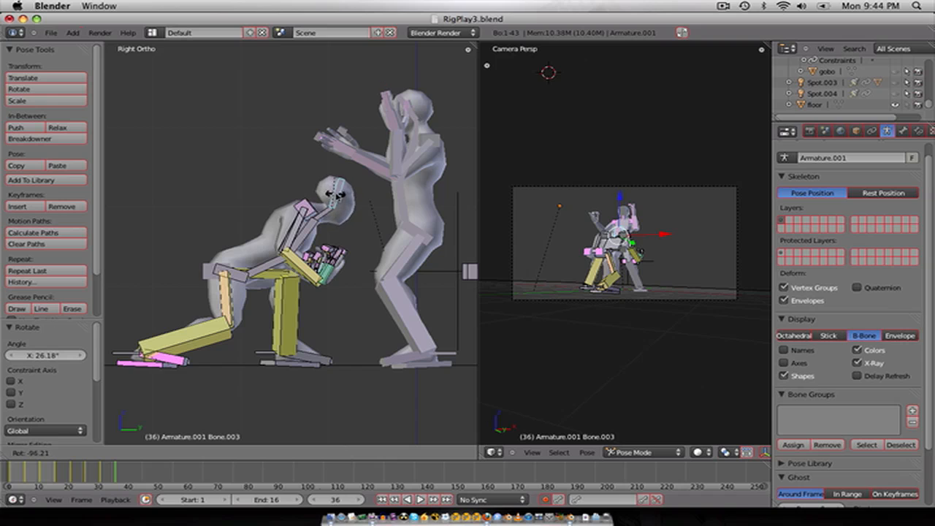
click(337, 196)
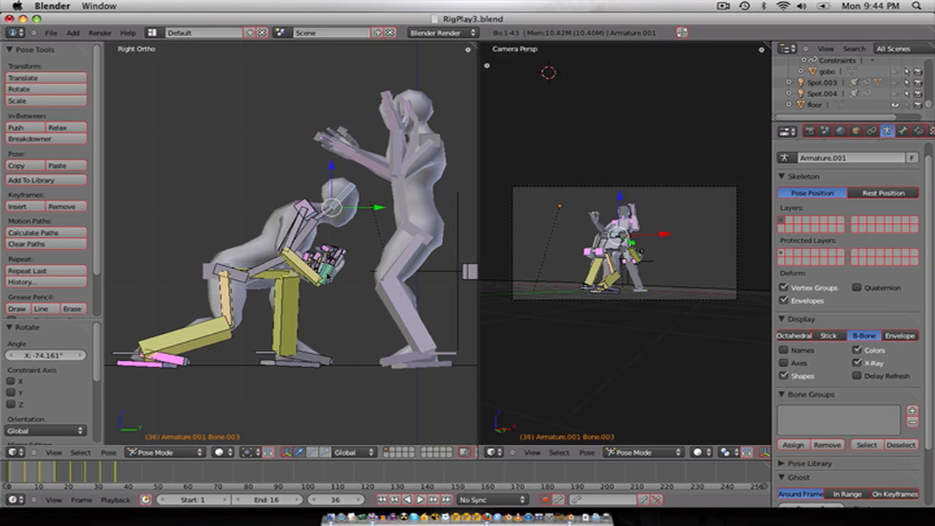
Step: Select both of the duplicate's hands and move them about 0.769 along Y and 0.928 along Z at frame 36
right_click(329, 268)
scroll(291, 244, up, 3)
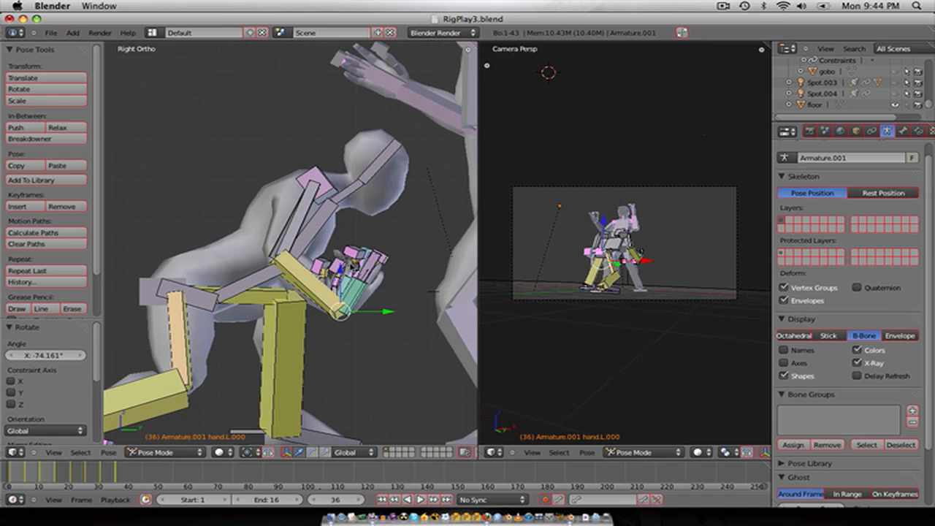
shift+right_click(364, 269)
scroll(365, 268, down, 2)
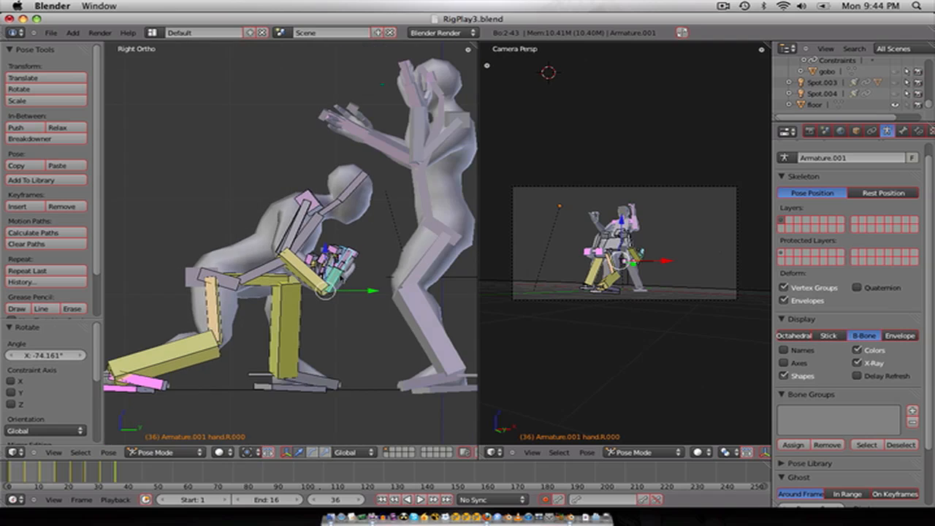
key(g)
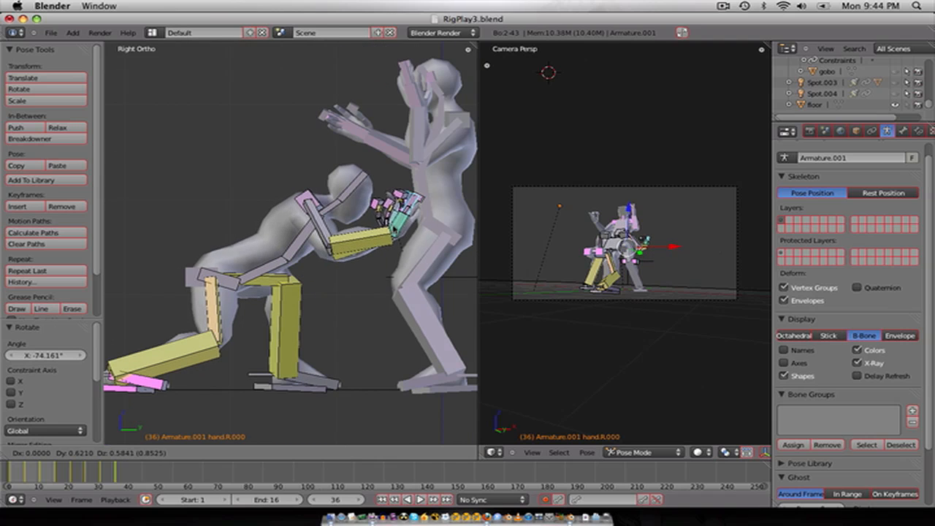
click(398, 211)
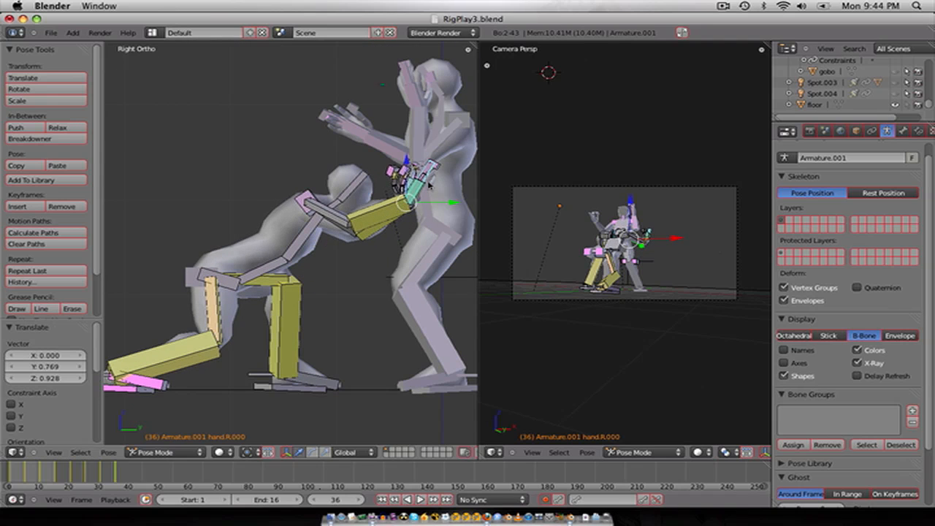
Step: Rotate both hands about -38.098° and shift them about 0.080 along Y and -0.012 along Z
key(r)
click(405, 179)
key(g)
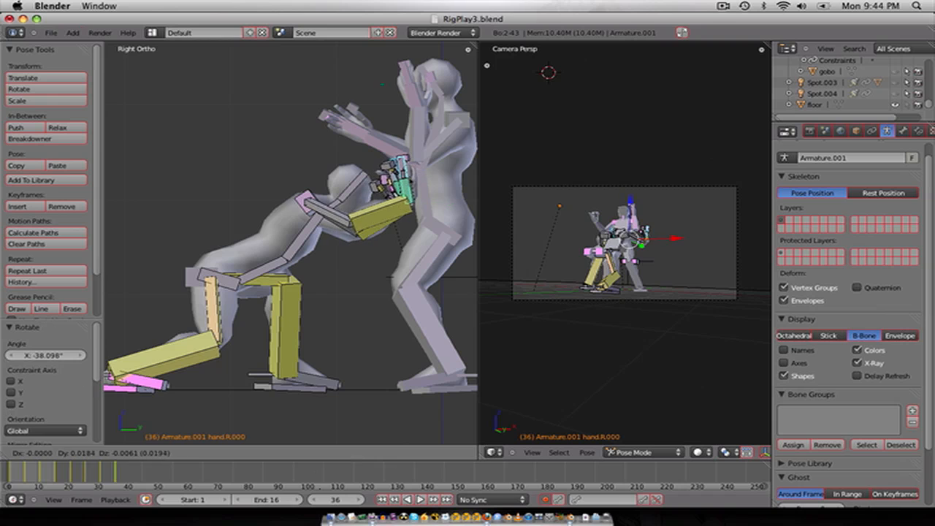
click(340, 260)
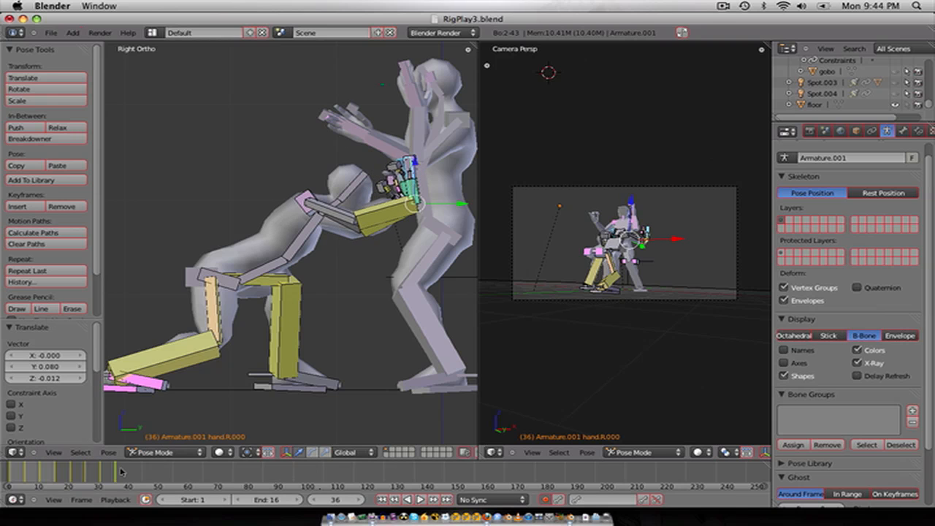
Step: Set the animation's end frame to 69 and play back the motion
key(e)
key(alt+a)
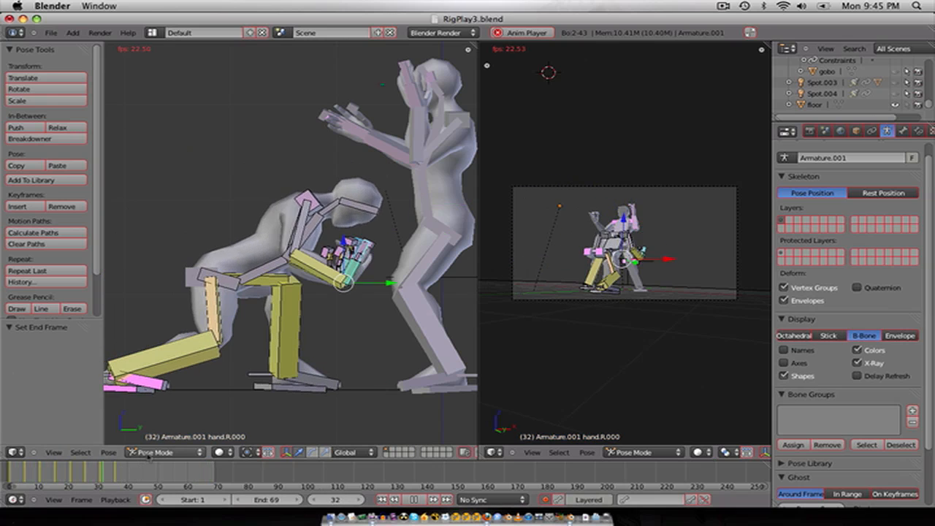
key(Escape)
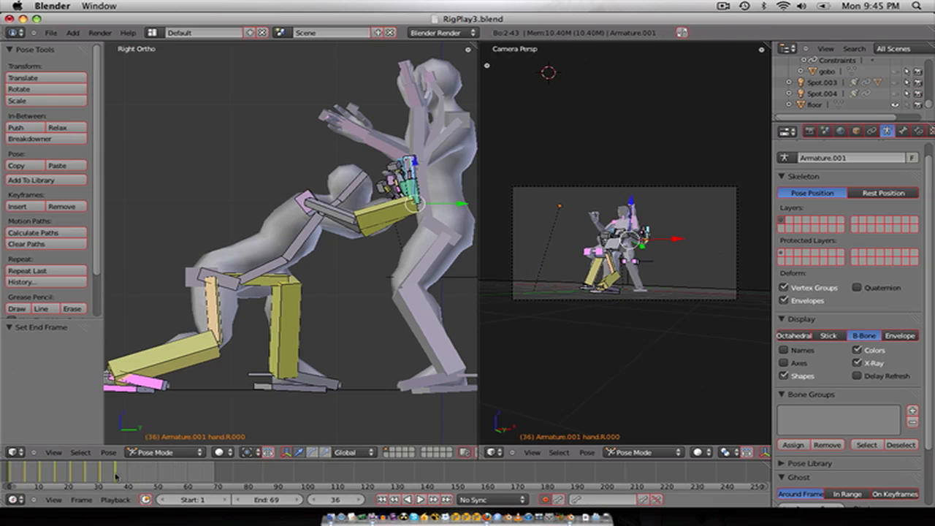
Step: Delete the duplicate's keyframes at frame 36
click(113, 476)
key(Right)
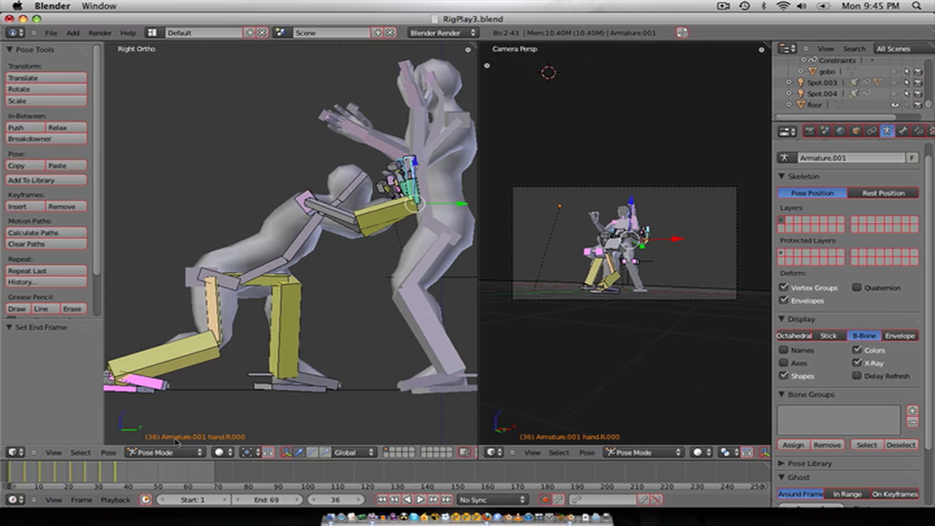
key(alt+i)
click(281, 359)
Step: Go to frame 34 and move both of the duplicate's hands about 0.818 along Y and 1.027 along Z
key(Left)
key(Left)
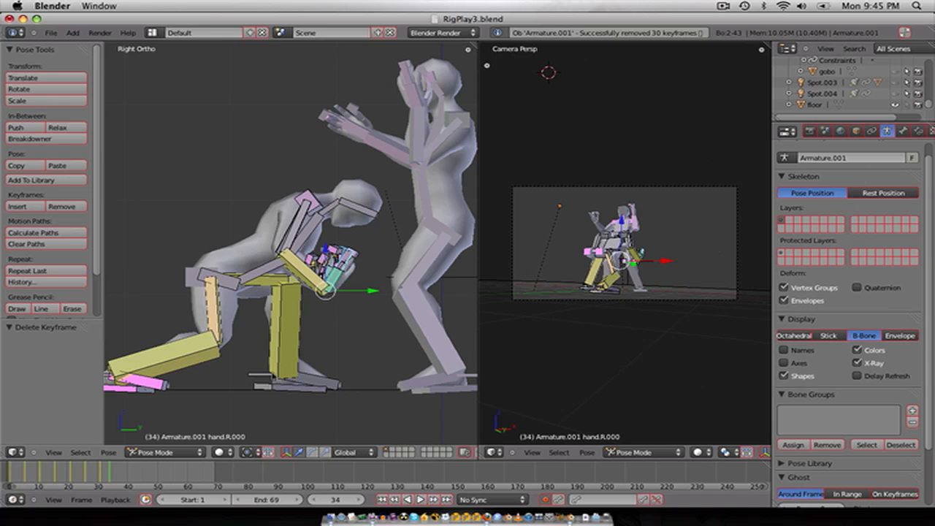
key(g)
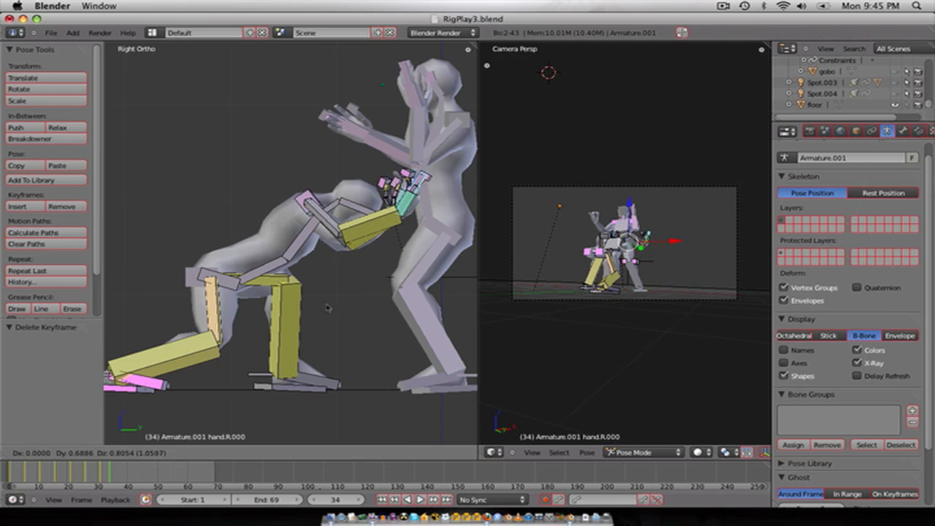
click(335, 293)
Step: Rotate the duplicate's head bone about -97.542° at frame 34
right_click(350, 207)
key(r)
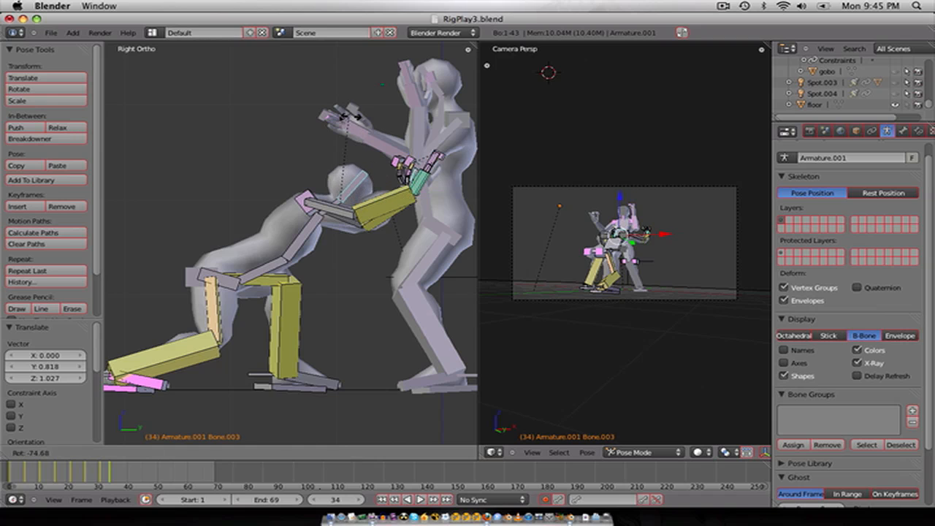
click(311, 116)
scroll(349, 217, down, 1)
shift+middle_drag(348, 218, 324, 229)
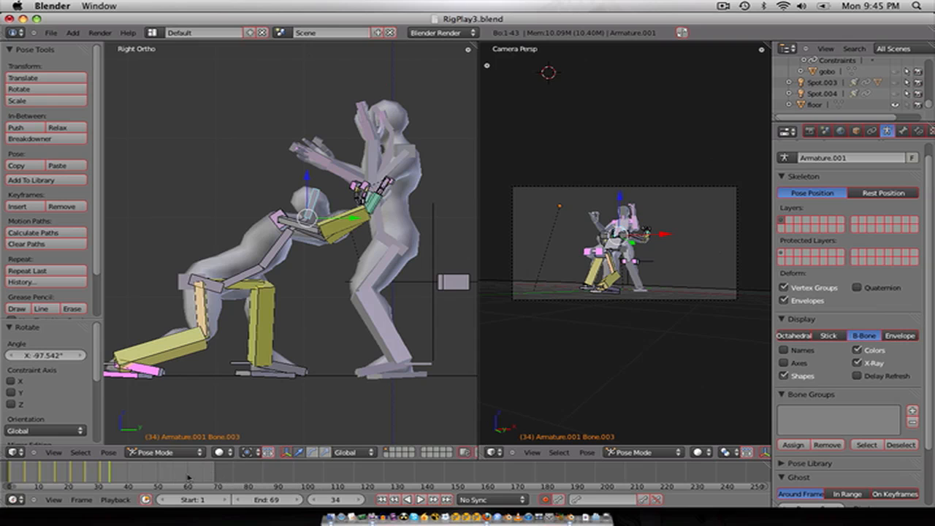
Step: Step back and forth between frames 31 and 34 to examine the duplicate's pushing motion
key(Left)
key(Left)
key(Left)
key(Right)
key(Right)
key(Right)
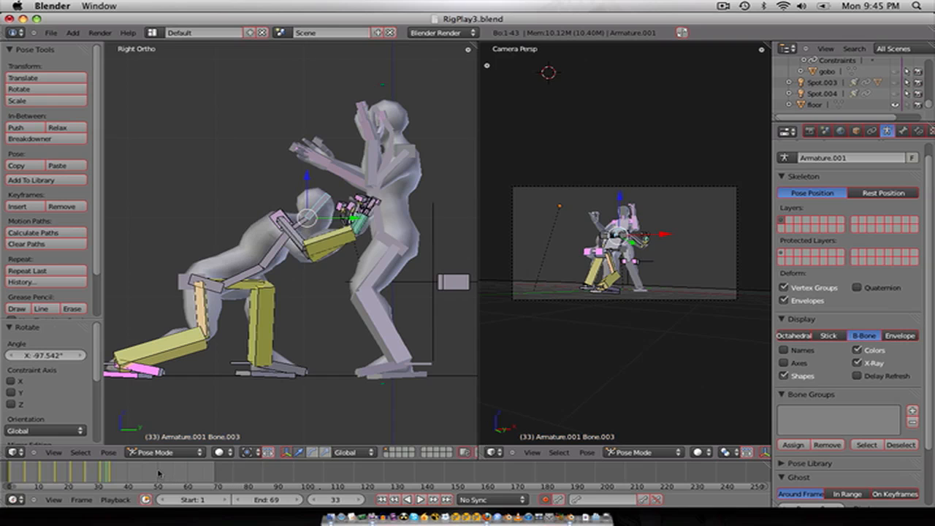
key(Left)
key(Left)
key(Left)
key(Right)
key(Right)
key(Right)
Step: Return to frame 31 and switch from the duplicate's armature to the original figure's armature in Pose Mode
key(Left)
key(Left)
key(Left)
key(ctrl+Tab)
right_click(372, 198)
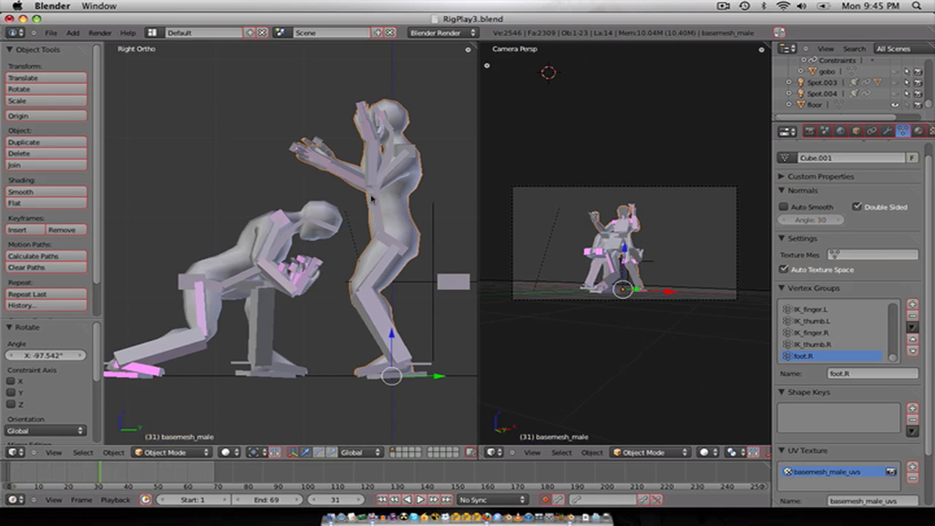
key(ctrl+Tab)
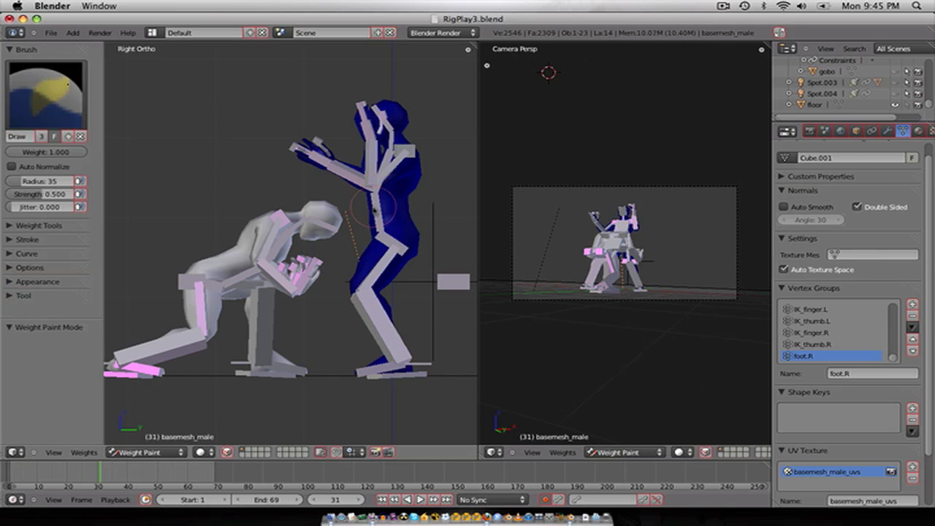
key(ctrl+Tab)
right_click(377, 212)
key(ctrl+Tab)
Step: Move the original figure's hip bone about 0.236 along Y and -0.037 along Z at frame 31
right_click(380, 219)
right_click(384, 241)
key(g)
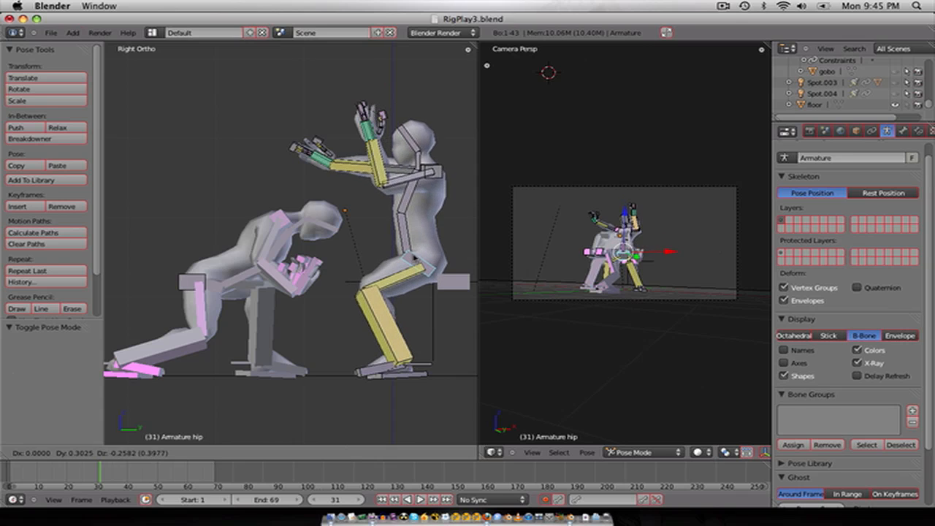
click(353, 150)
right_click(355, 152)
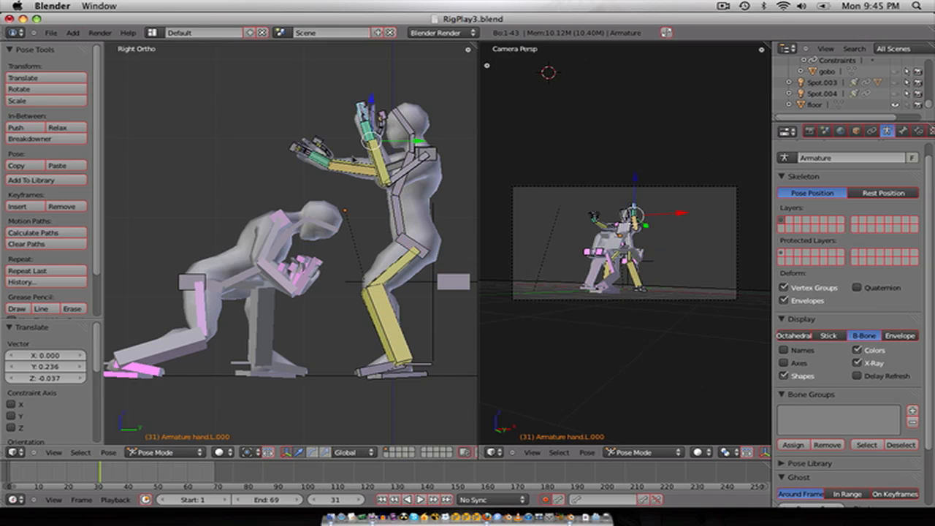
Step: Step back and forth between frames 31 and 33 to compare the duplicate's push with the original figure's crouch
key(Right)
key(Right)
key(Right)
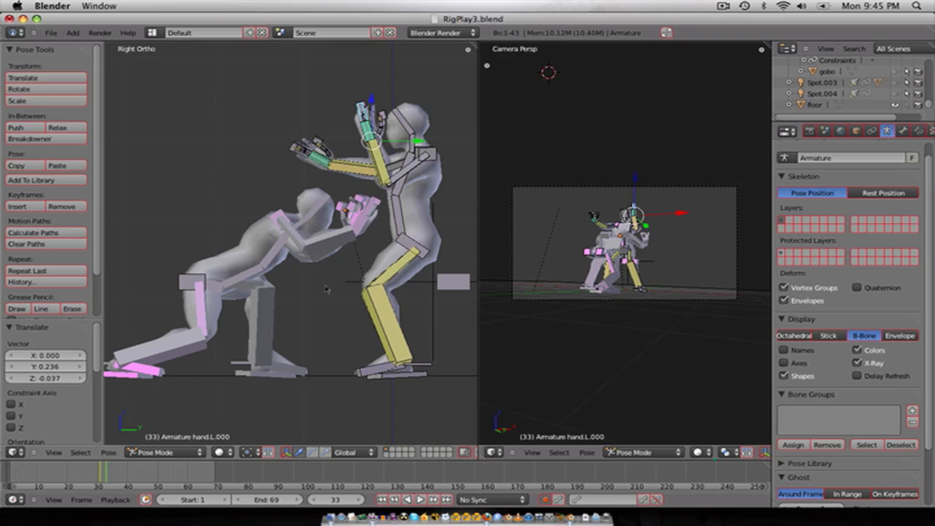
key(Right)
key(Left)
key(Left)
key(Left)
key(Left)
key(Left)
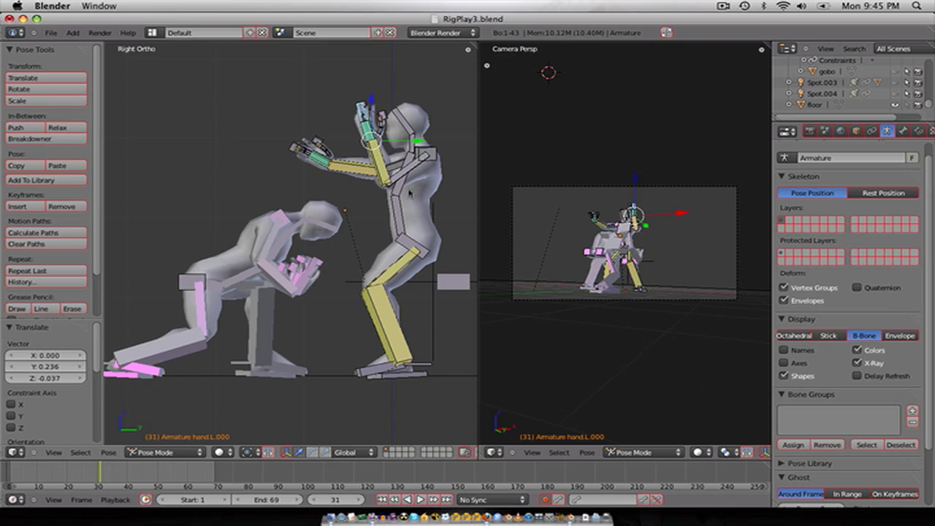
key(Right)
key(Right)
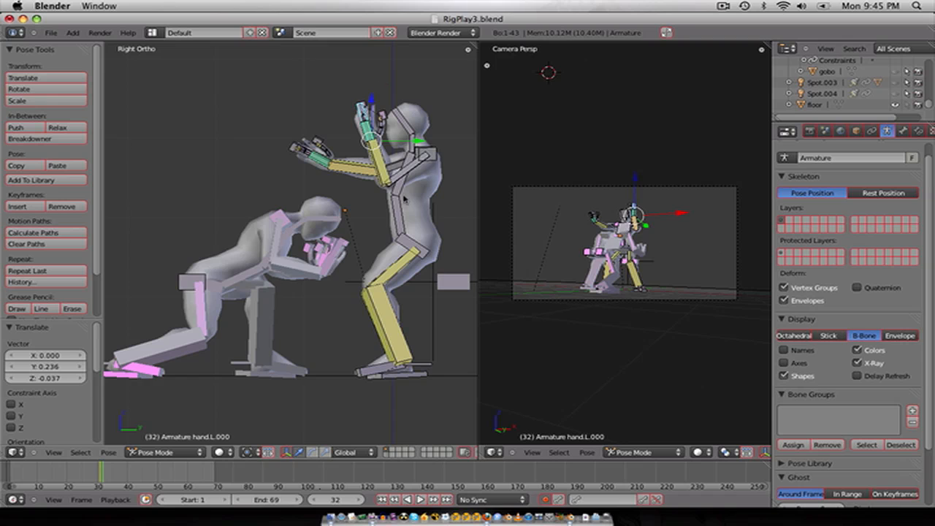
right_click(401, 209)
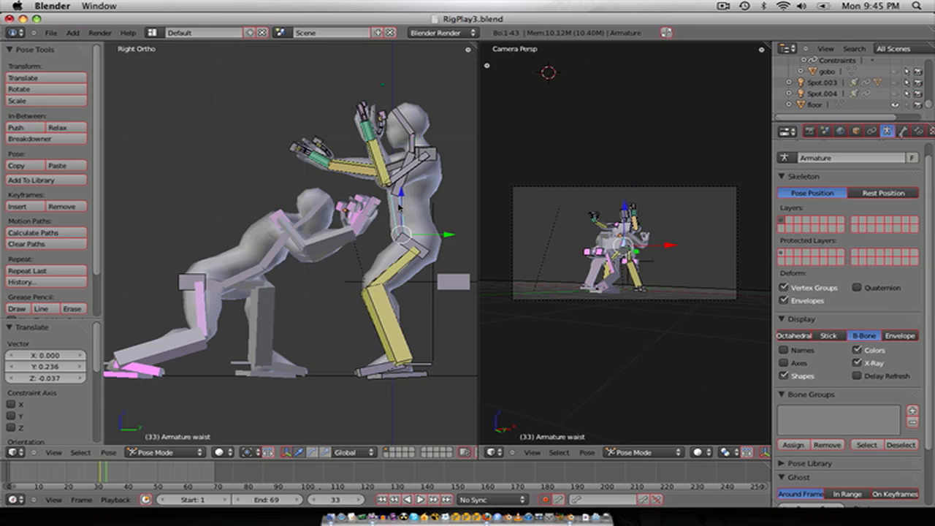
key(g)
right_click(392, 206)
right_click(414, 247)
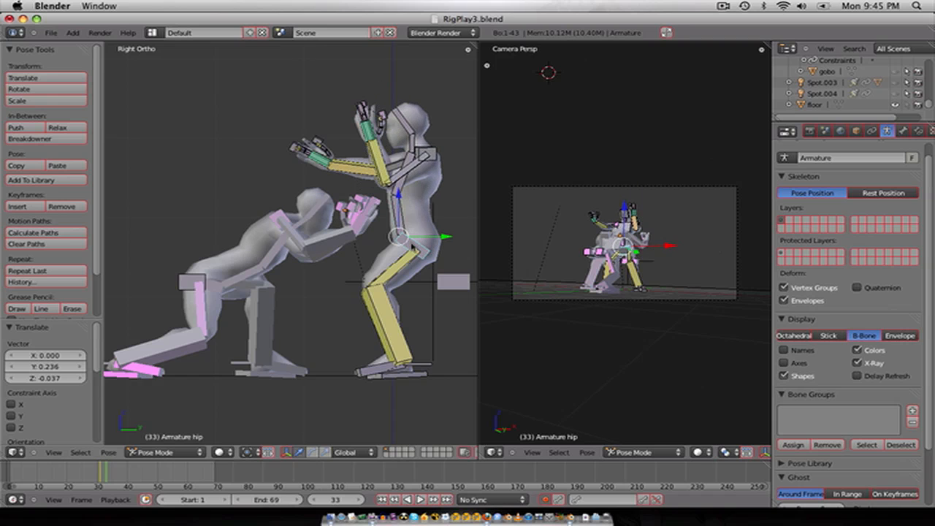
key(g)
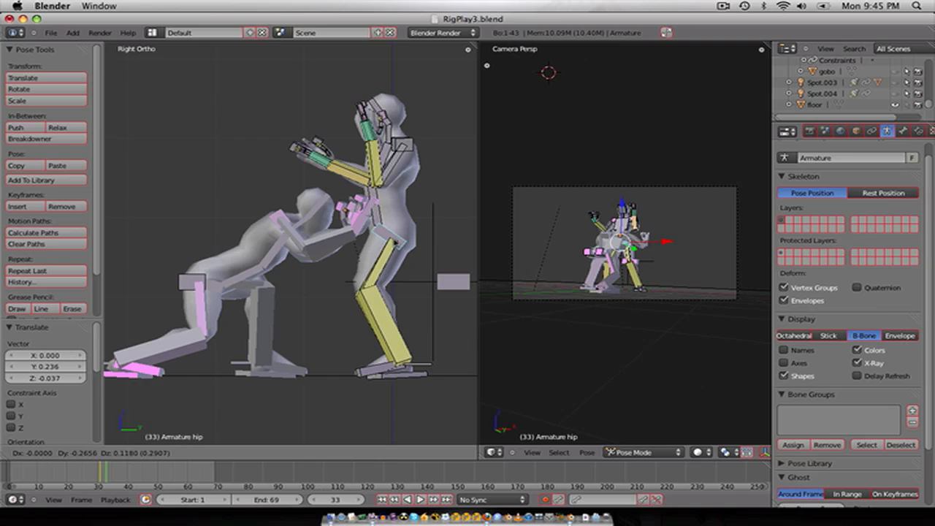
right_click(398, 241)
Step: Delete the keyframes of all the original figure's bones at frame 31
scroll(422, 271, down, 1)
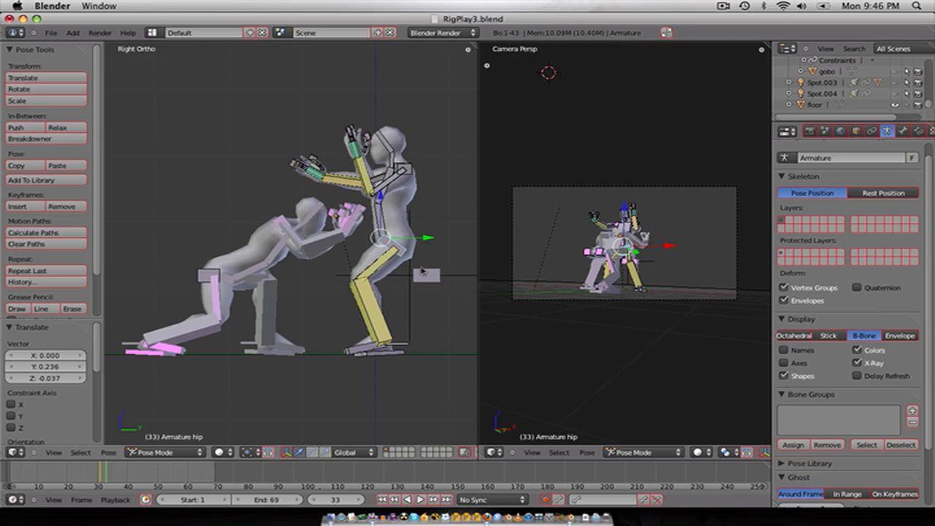
key(a)
key(a)
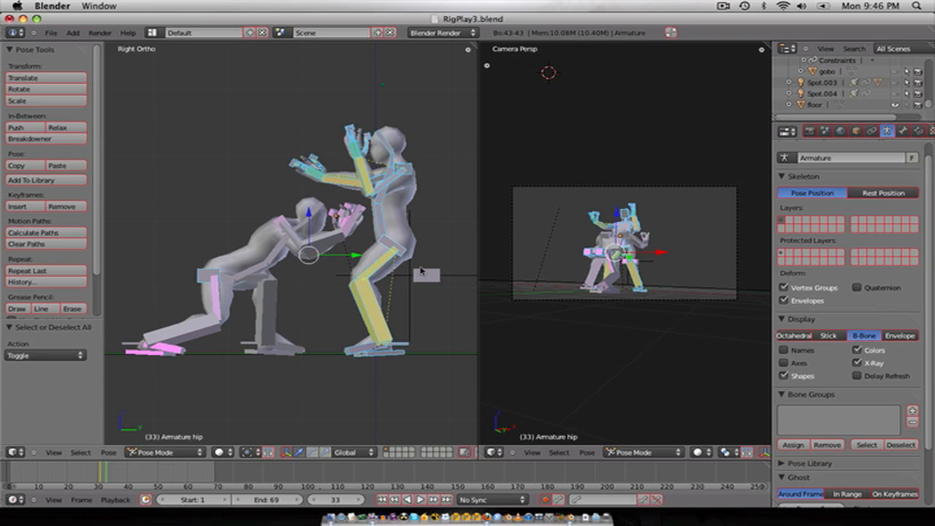
key(Left)
key(Left)
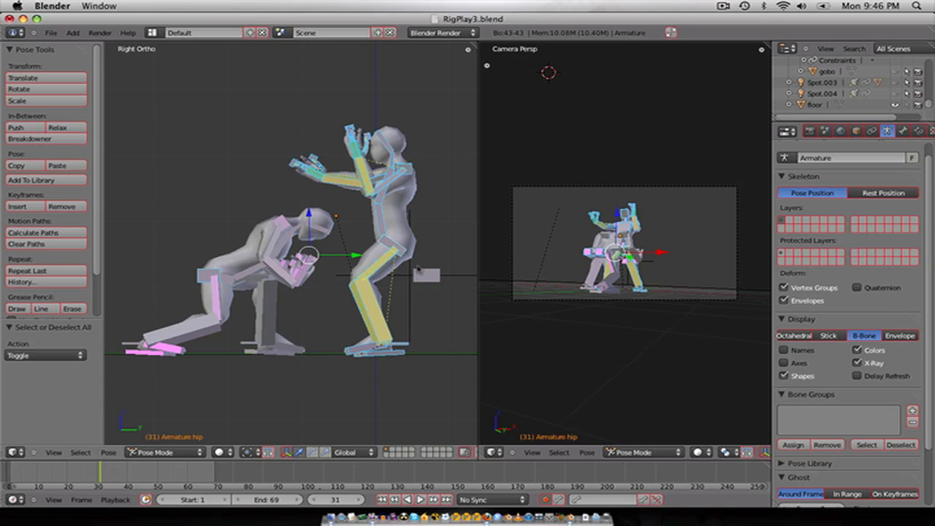
key(alt+i)
click(418, 268)
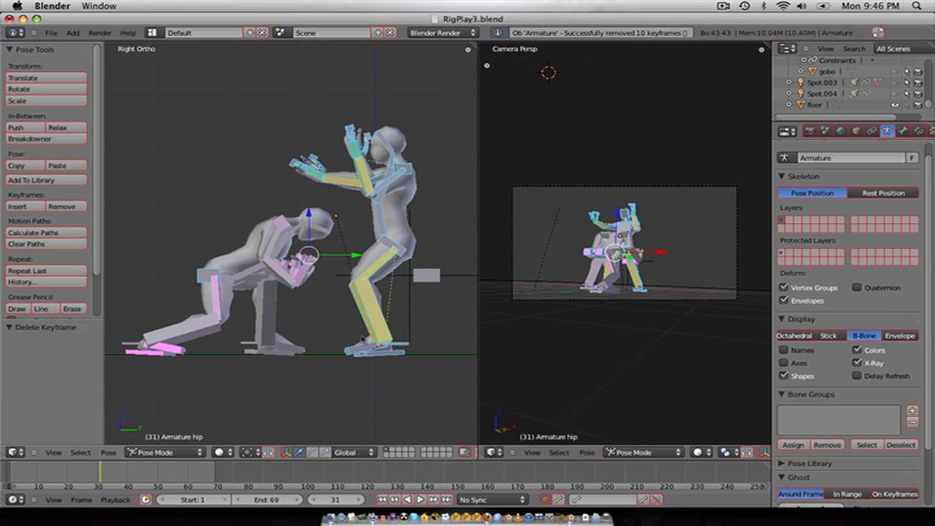
key(a)
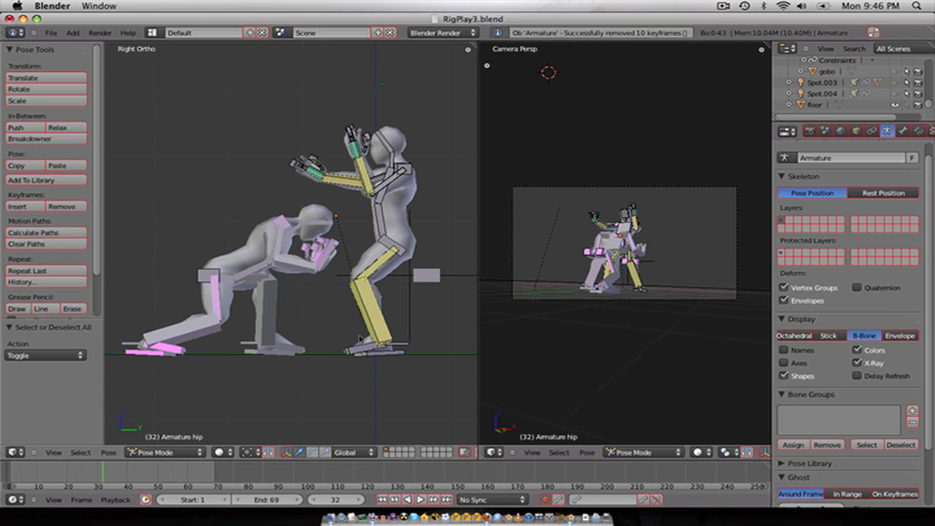
Step: Go to frame 29, move the original's whole armature about -0.328 along Y in Object Mode, and return to Pose Mode
key(Left)
key(Left)
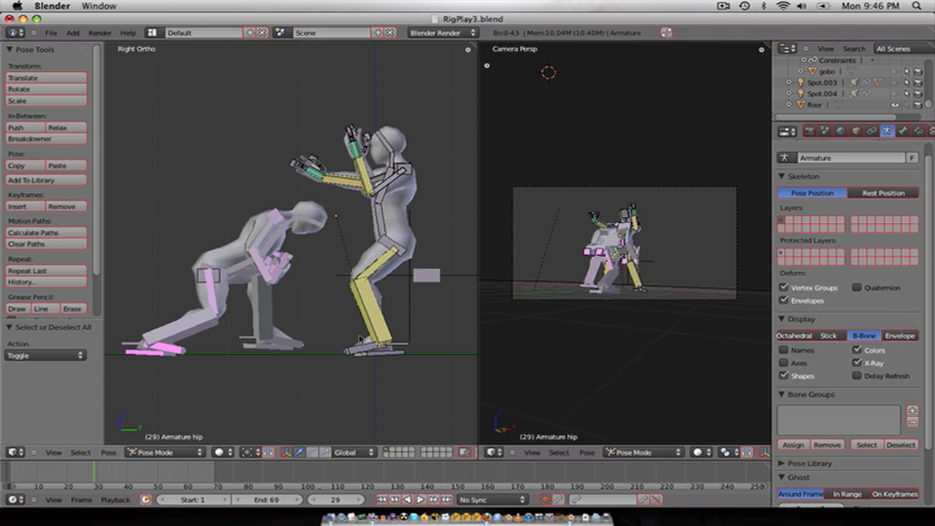
key(ctrl+Tab)
drag(387, 219, 363, 219)
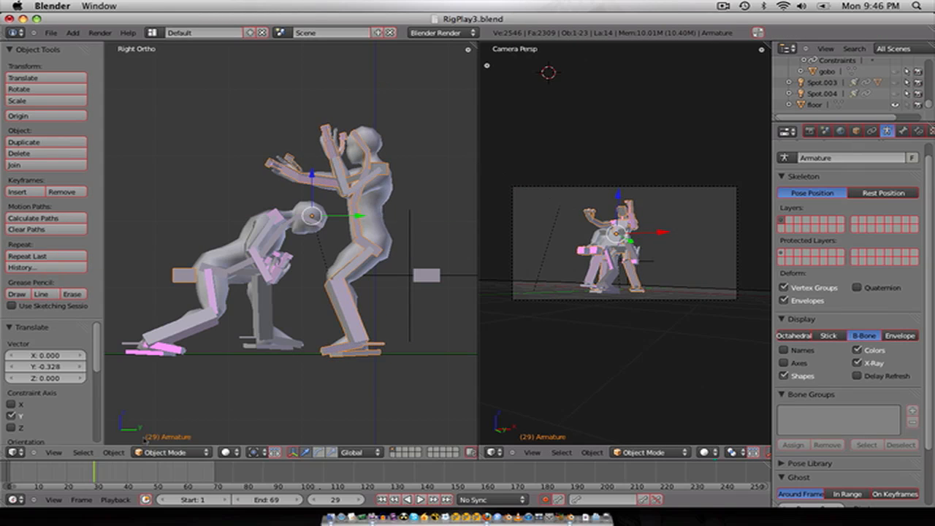
key(ctrl+Tab)
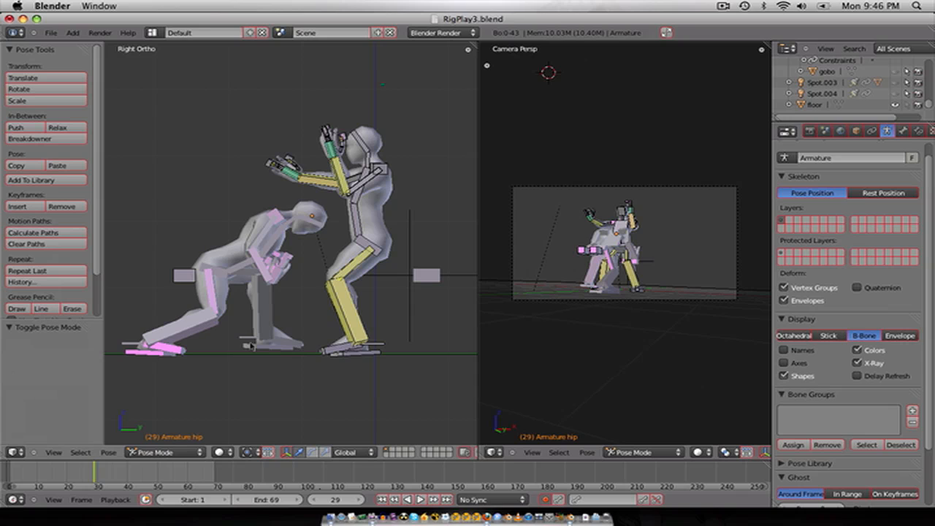
Step: Step through the frames from 29 past 33 to examine how the duplicate's hands meet the original's body
key(Right)
key(Right)
key(Right)
key(Right)
key(Right)
key(Left)
key(Left)
key(Left)
key(Right)
key(Right)
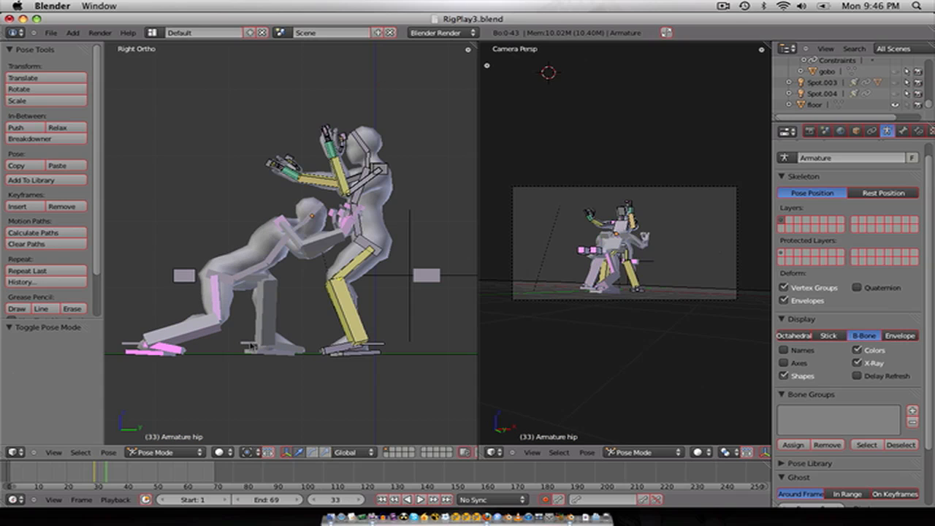
Step: Try to move the original's hip bone about -0.018 along Y and 0.540 along Z at frame 33 and clear its location at frame 29
right_click(358, 247)
key(g)
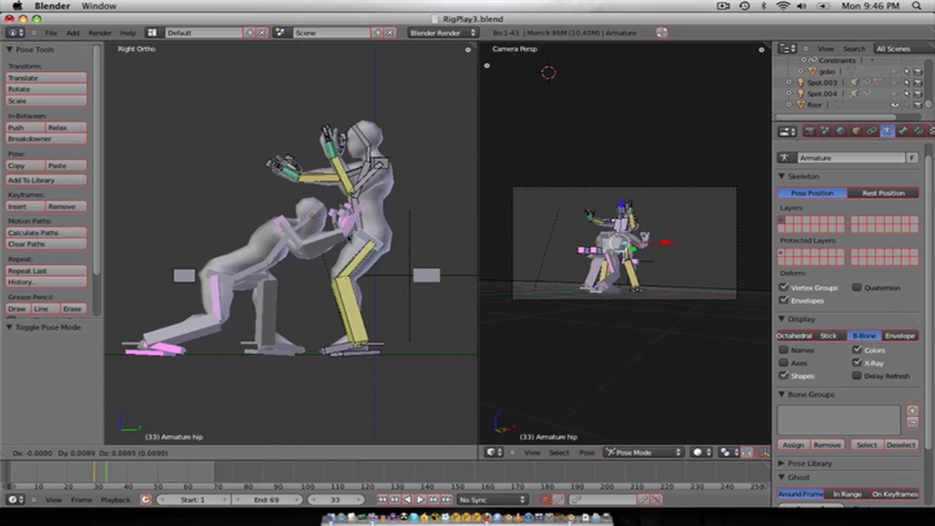
click(349, 191)
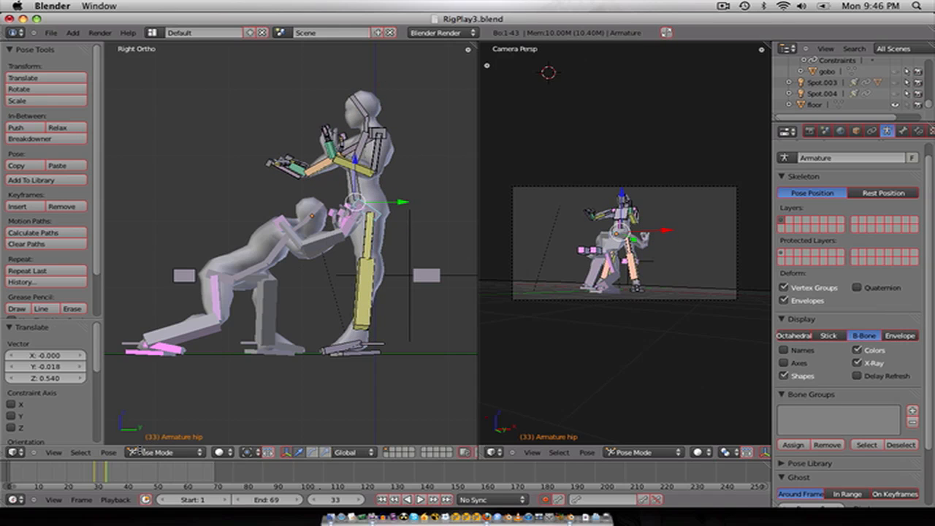
drag(106, 480, 94, 478)
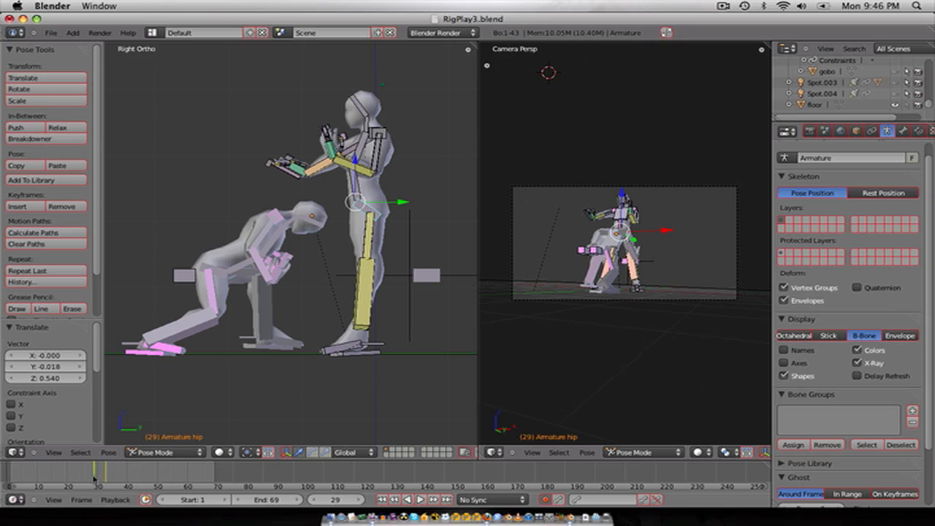
key(alt+g)
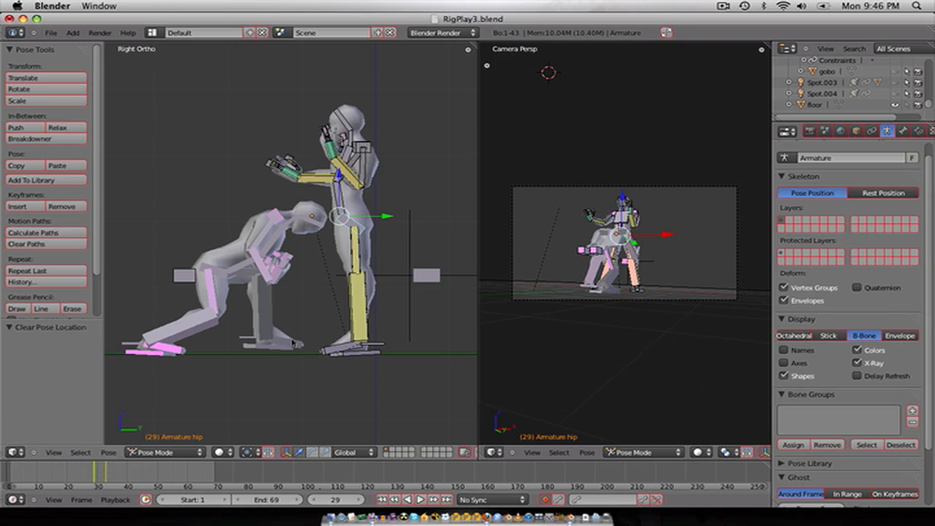
Step: Step back and forth between frames 29 and 33 to find the moment of contact between the two figures
key(Right)
key(Right)
key(Right)
key(Left)
key(Right)
key(Right)
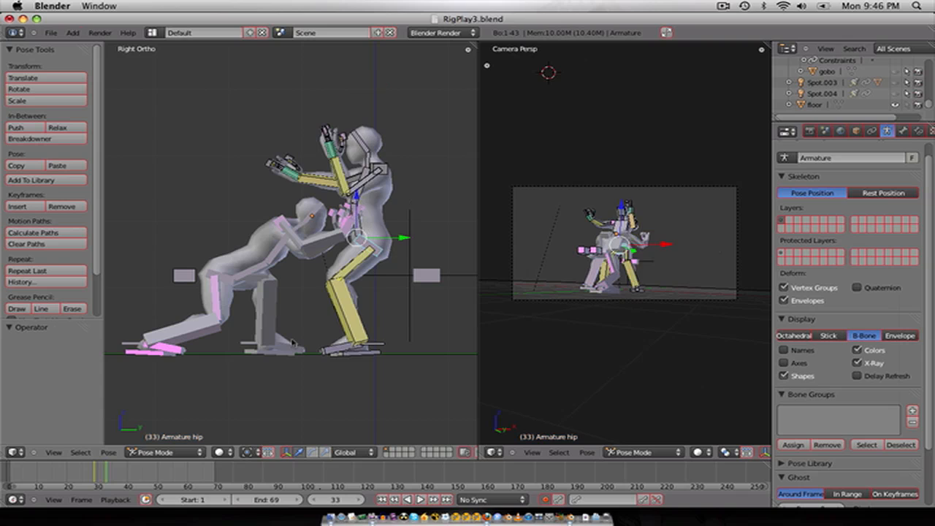
key(Left)
key(Left)
key(Right)
key(Left)
key(Right)
key(Right)
key(Left)
key(Right)
Step: Key the original's hip bone in place at frame 32, and move it about 0.009 along Y and 0.611 along Z at frame 33
key(Left)
key(g)
click(292, 341)
key(Right)
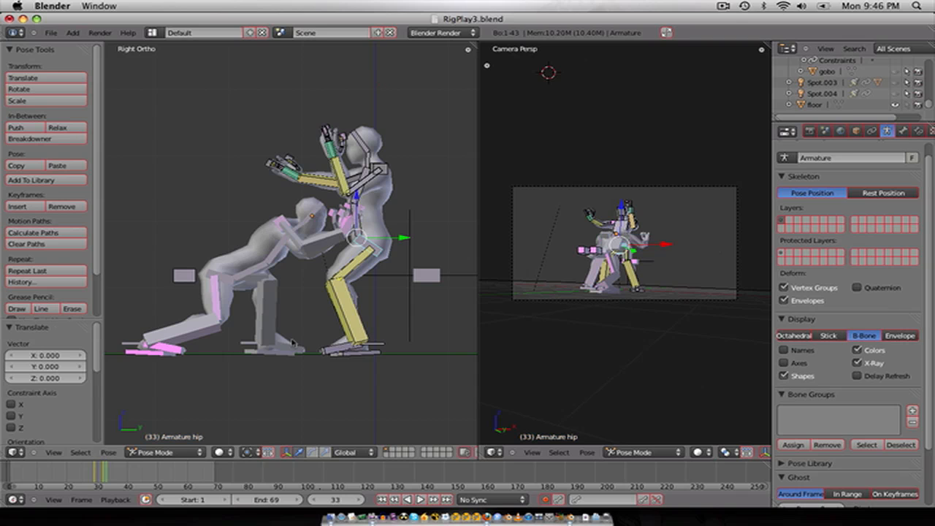
key(g)
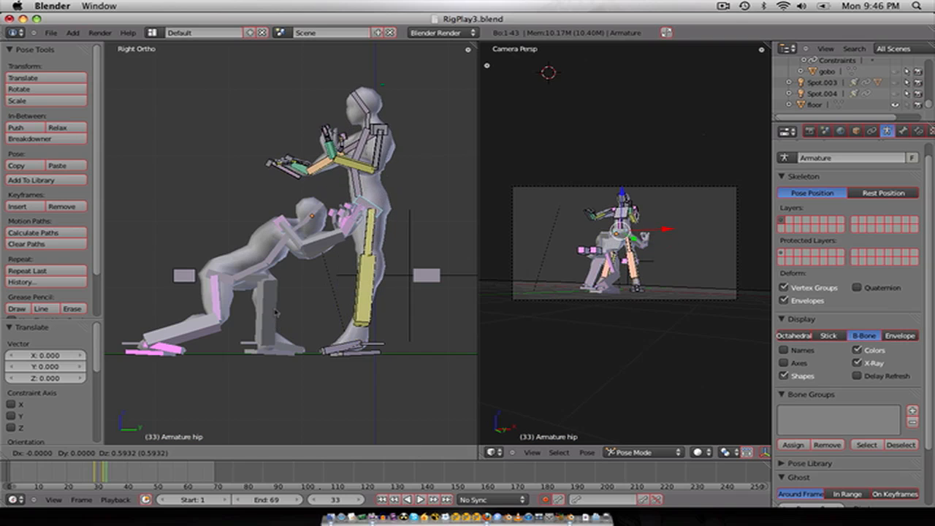
click(276, 311)
Step: Key all of the original figure's bones in their current pose at frame 32 using a 0° rotation
key(Left)
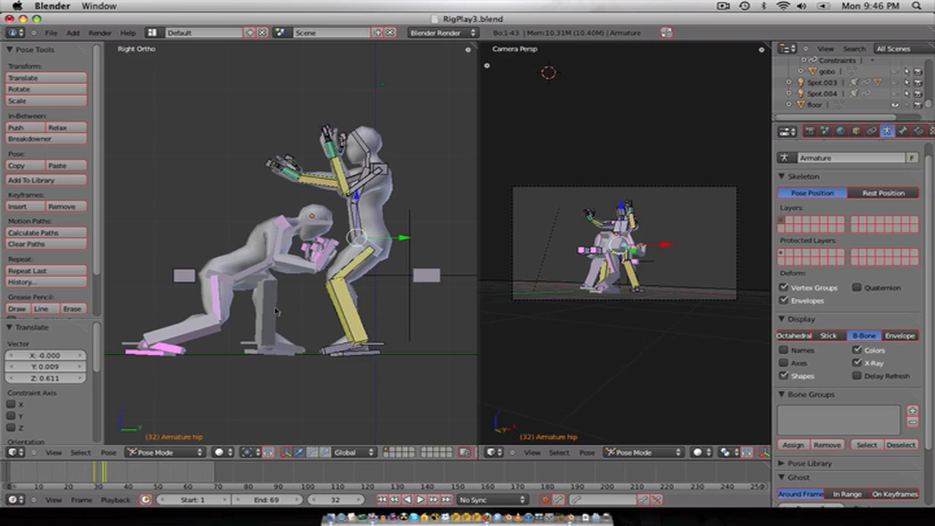
key(a)
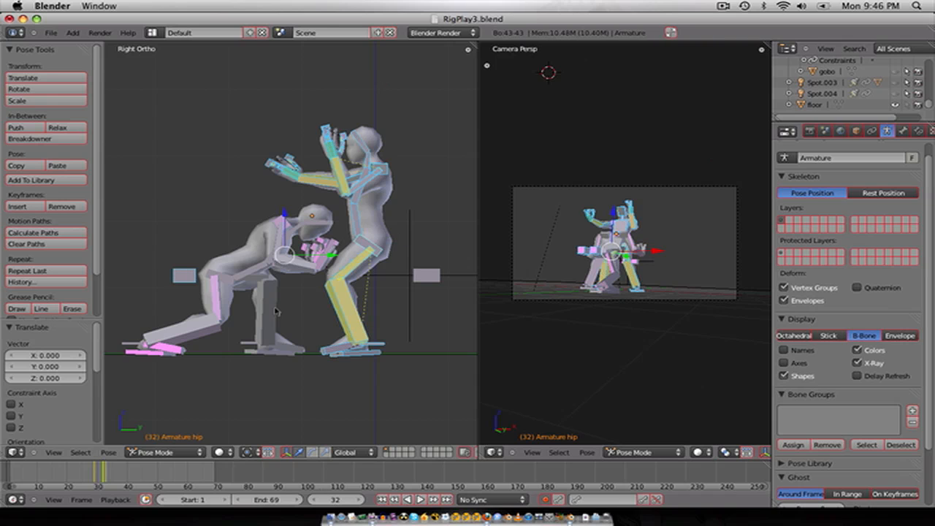
key(r)
click(276, 311)
Step: Move the original's left hand about 0.664 along X and -0.106 along Z at frame 33, working in front view
key(Right)
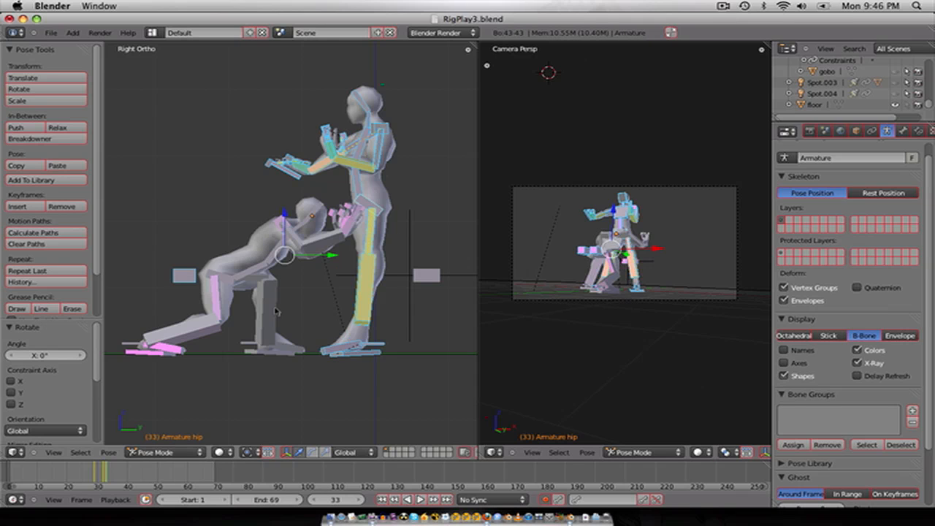
right_click(328, 151)
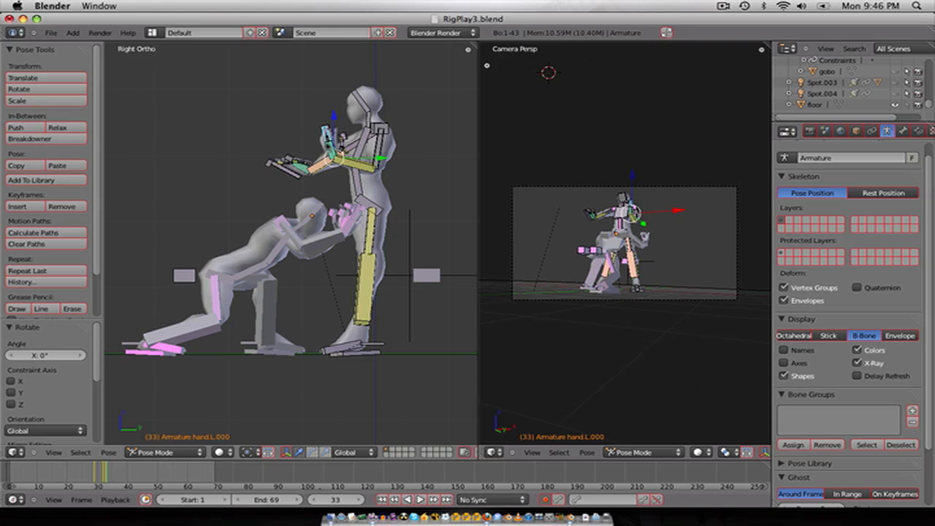
key(KP_1)
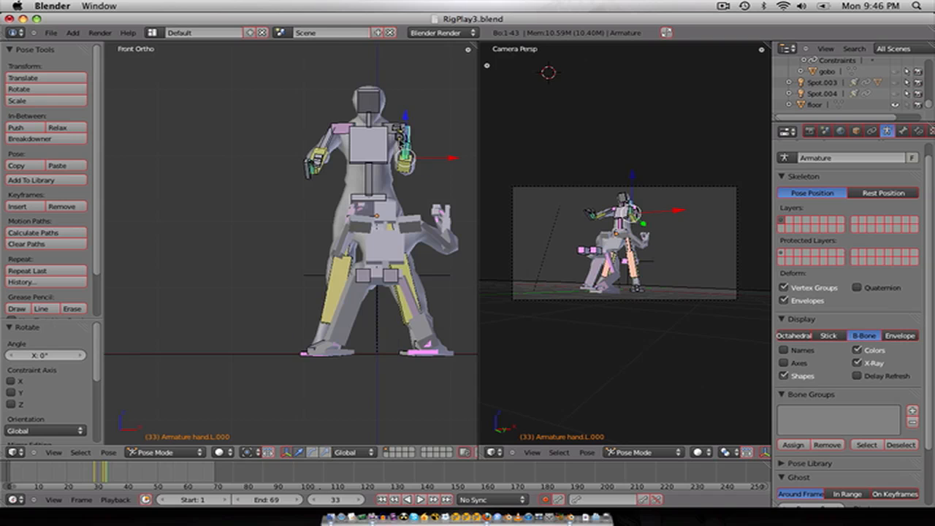
key(g)
click(449, 144)
Step: Rotate the original's left hand at frame 33 with trackball and standard rotation so its fingers tilt outward
key(r)
key(r)
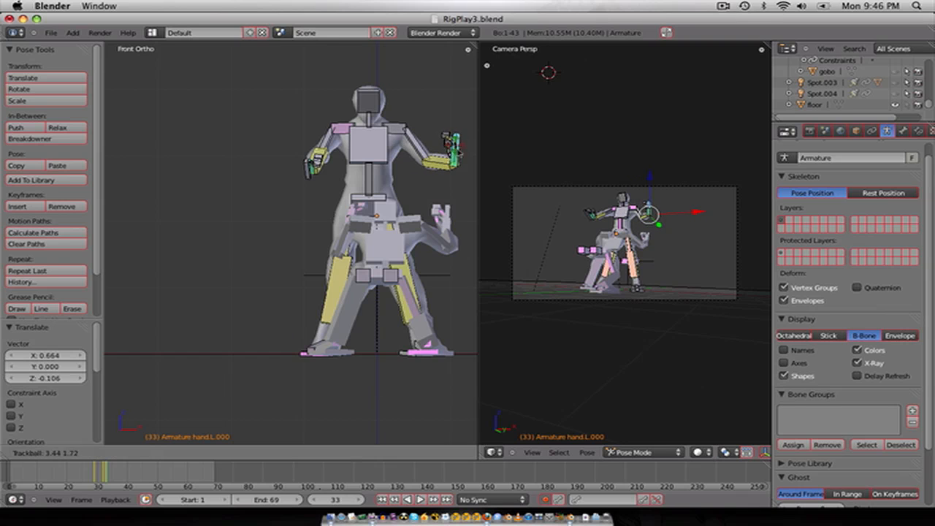
click(123, 168)
key(r)
click(342, 147)
Step: Move the original's right hand about -0.307 along X and 0.077 along Z at frame 33
right_click(302, 173)
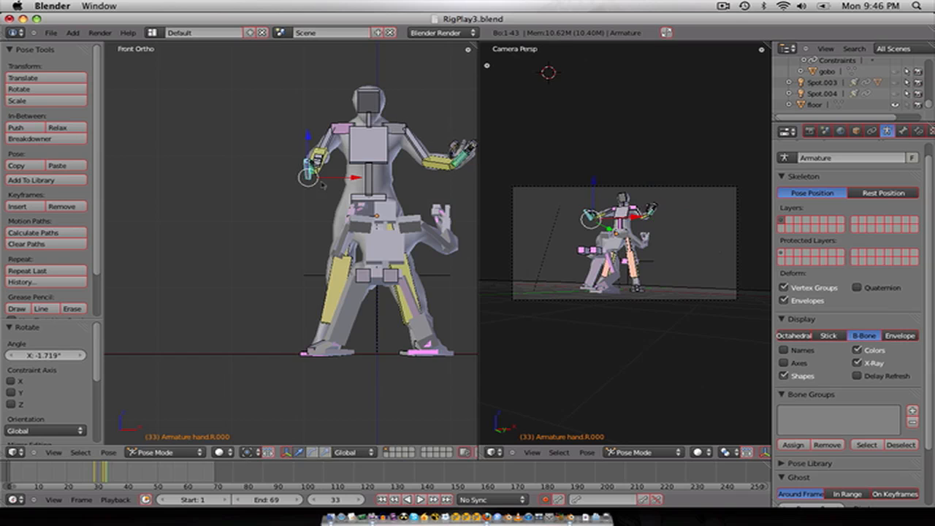
scroll(323, 186, up, 3)
drag(319, 136, 279, 126)
Step: Trackball-rotate the original's right hand at frame 33 until its fingers point outward, away from the body
key(r)
key(r)
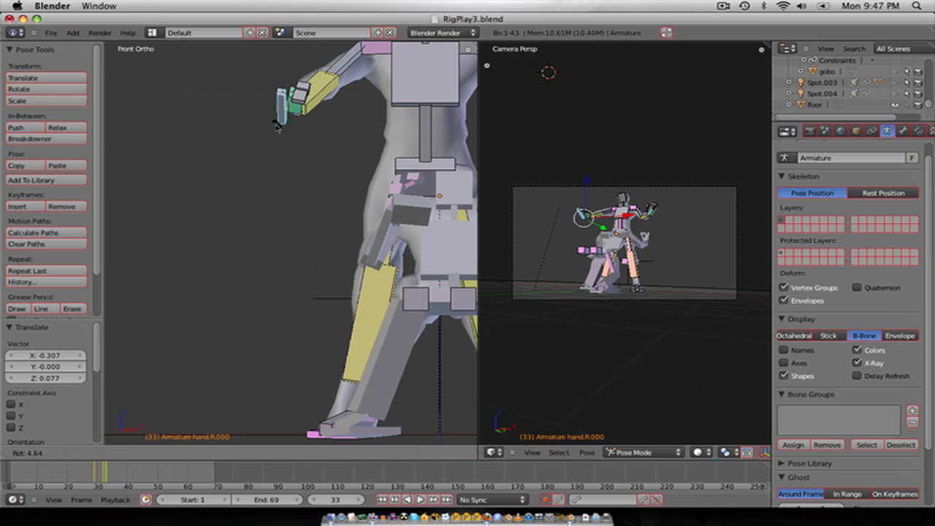
click(223, 145)
key(r)
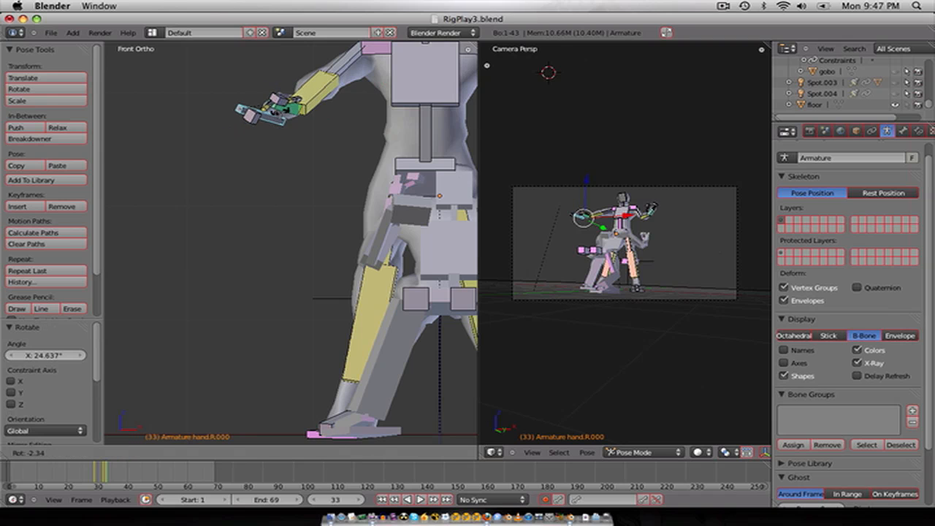
key(r)
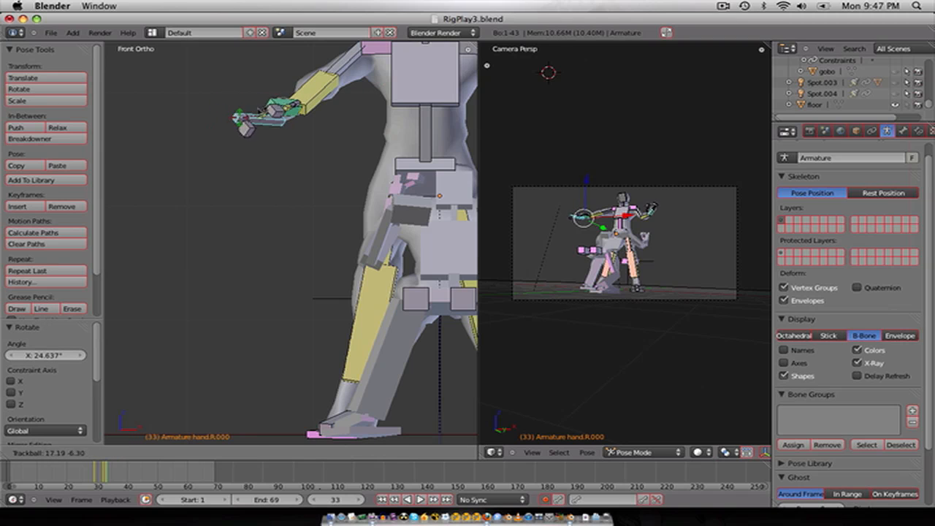
click(352, 162)
scroll(353, 163, down, 3)
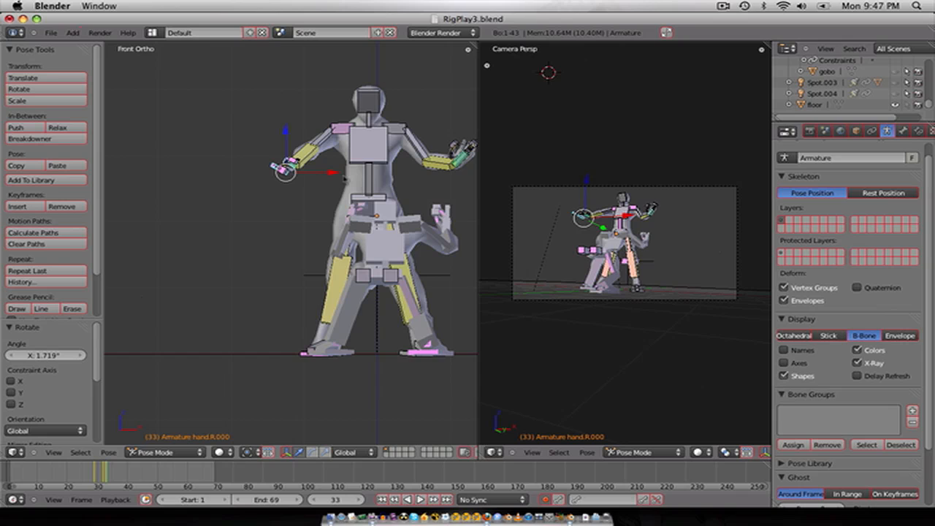
Step: Rotate the original's right hand at frame 33 so its fingers point up, and move it about 0.186 along X and 0.212 along Z
key(r)
click(321, 135)
key(r)
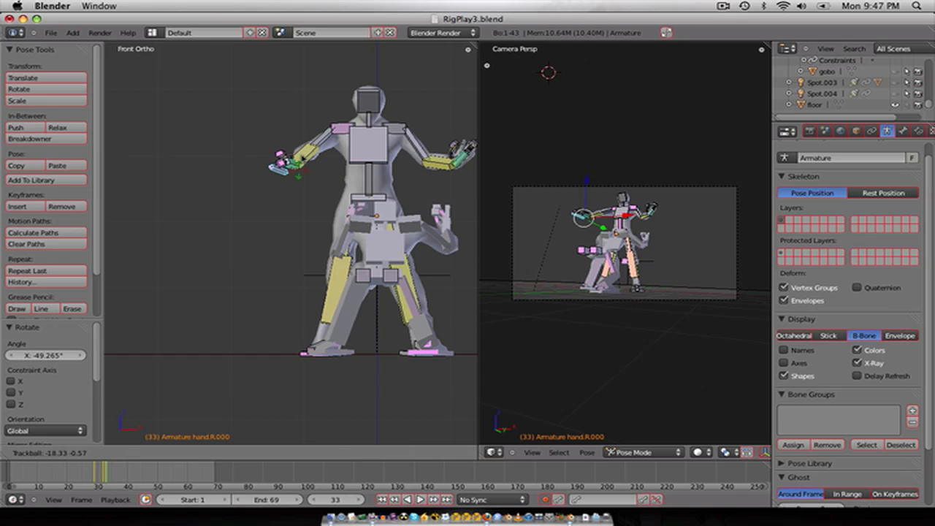
click(311, 192)
key(g)
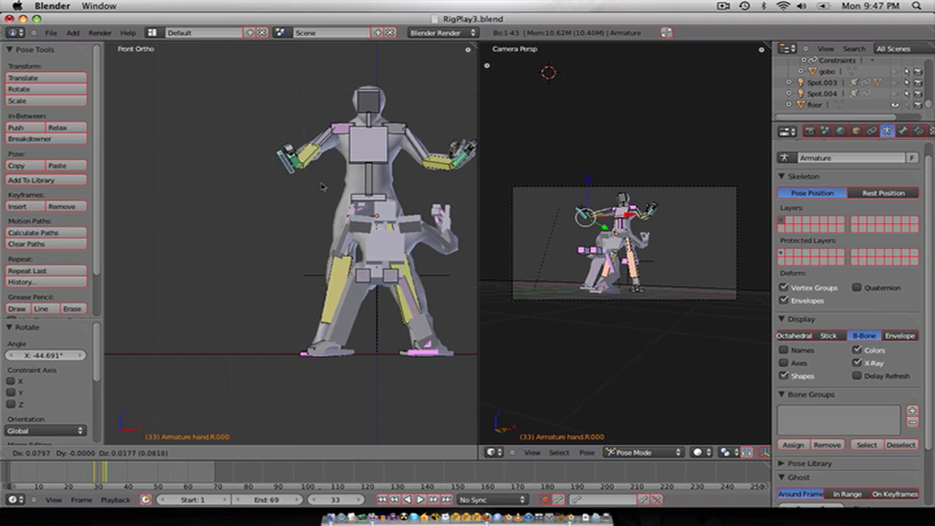
click(327, 173)
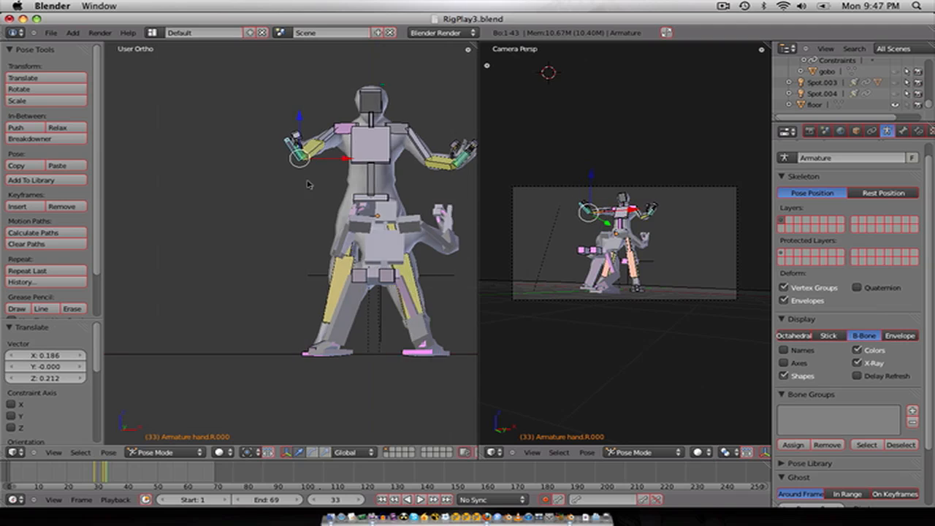
Step: In right side view, move the original's right hand about 0.31 along Y and 0.06 along Z, and rotate it about -36.4° at frame 33
key(KP_3)
key(g)
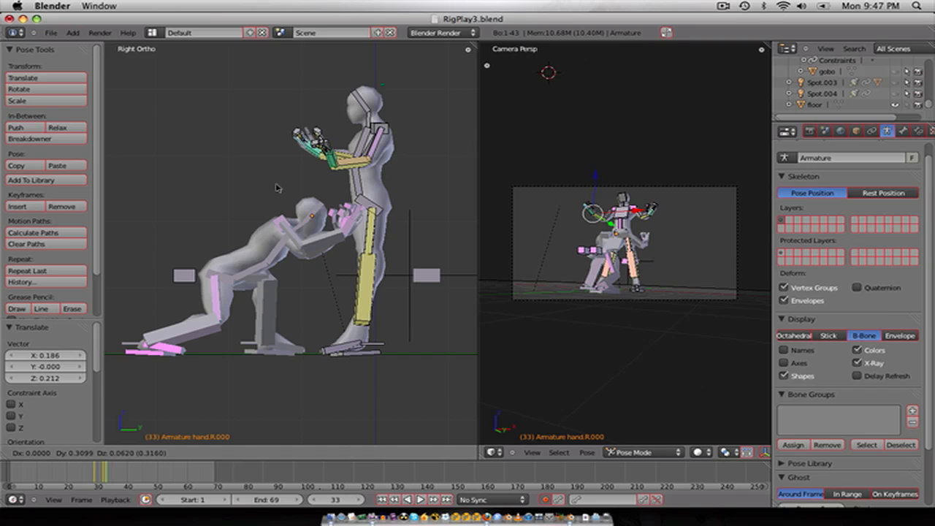
click(277, 188)
key(r)
click(272, 138)
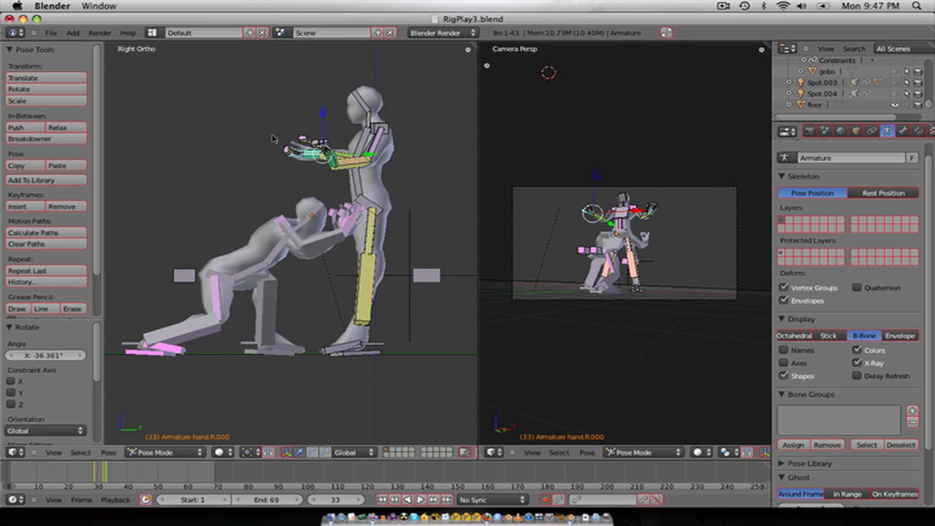
Step: Move the original's right hand about -0.283 along Y and -0.257 along Z at frame 35
key(Right)
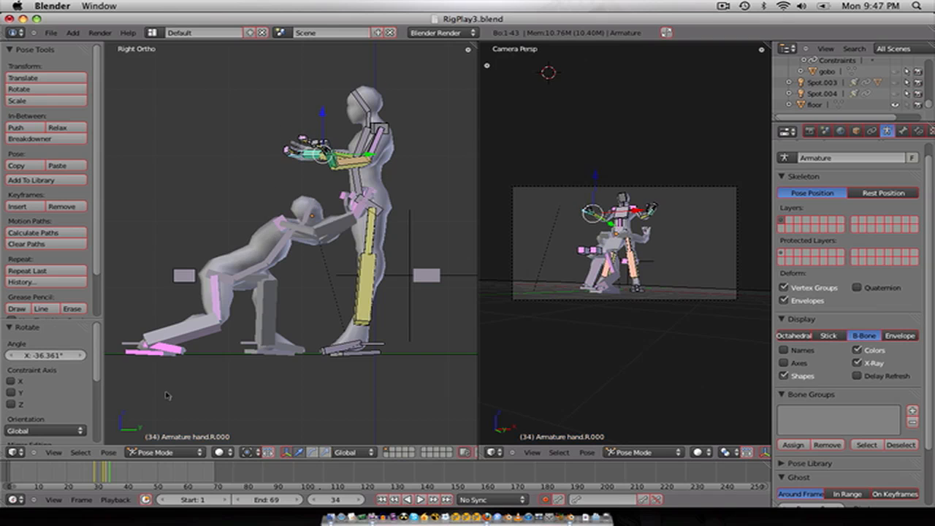
key(Right)
key(g)
click(172, 400)
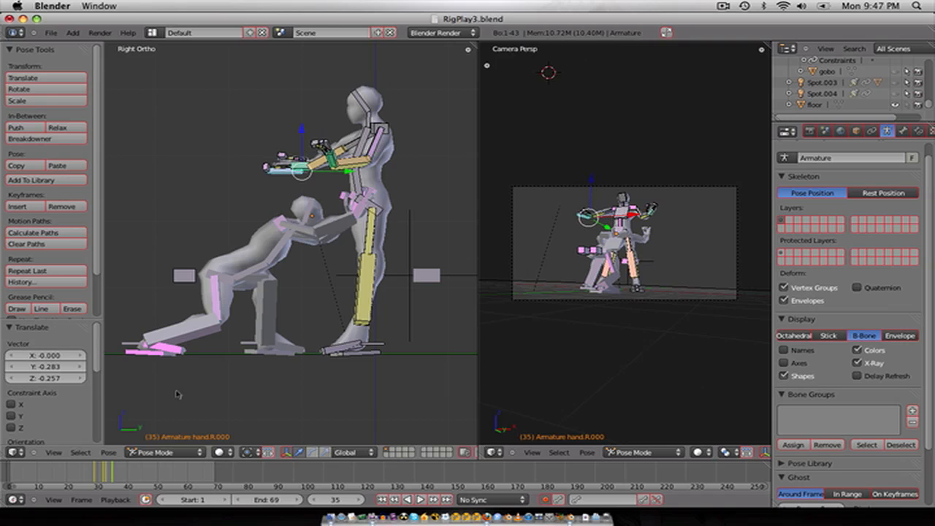
Step: Rotate the original's left hand about -105° at frame 35 and move it slightly down and forward
right_click(331, 141)
key(r)
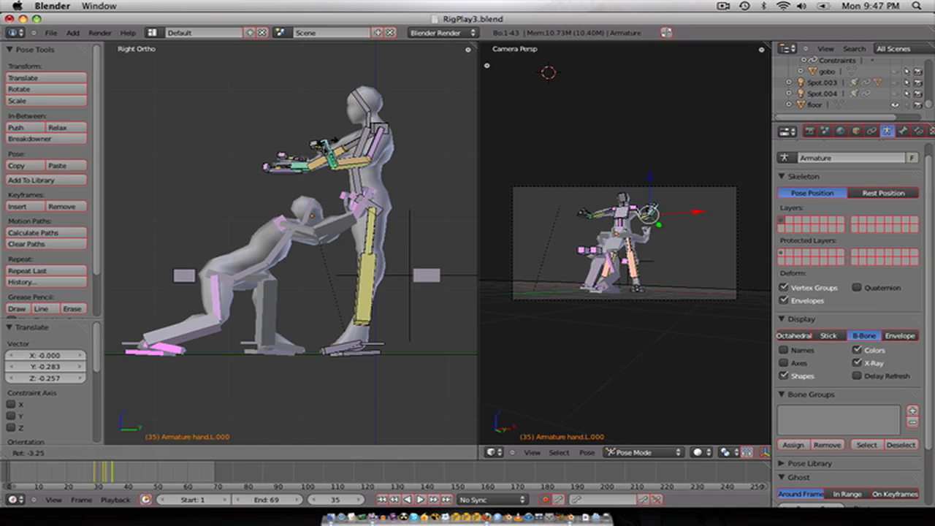
click(316, 182)
key(g)
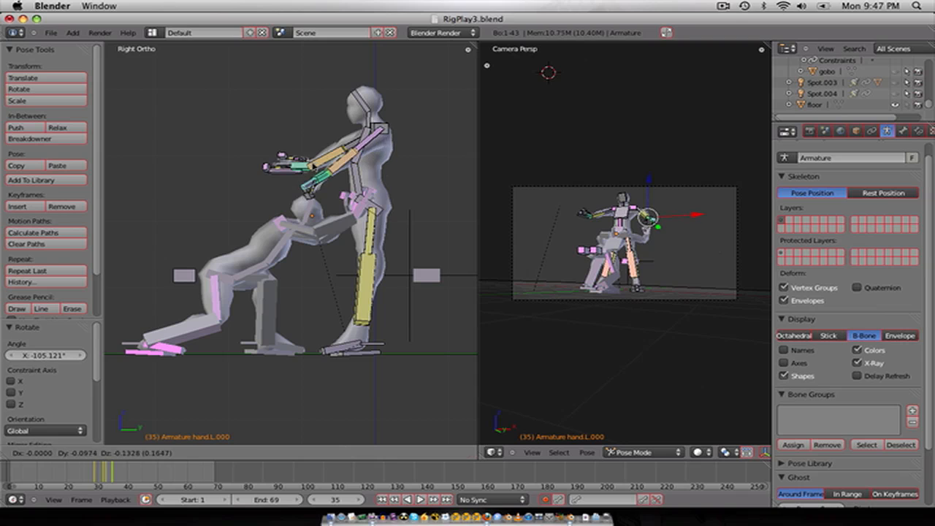
click(307, 175)
Step: Rotate the original's head bone upright at frame 35
right_click(371, 99)
key(r)
click(384, 109)
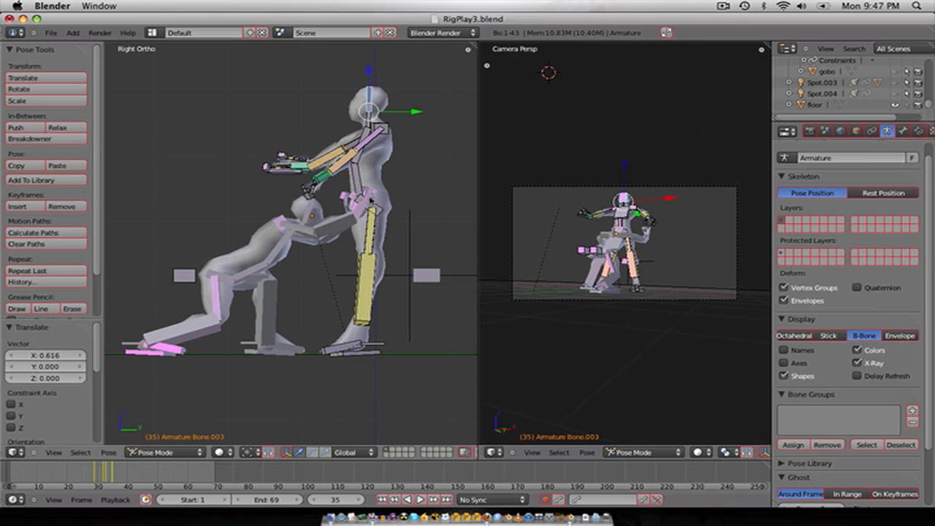
Step: Move the original's hip about 0.124 along Y and 0.319 along Z at frame 35, and bend the waist forward about -69.9°
right_click(368, 210)
right_click(370, 209)
right_click(363, 202)
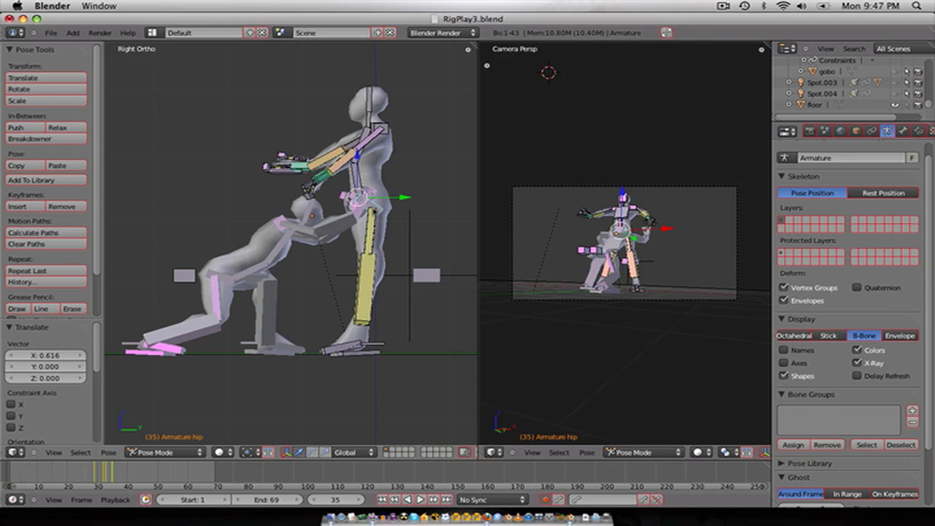
key(g)
click(384, 184)
right_click(369, 161)
key(r)
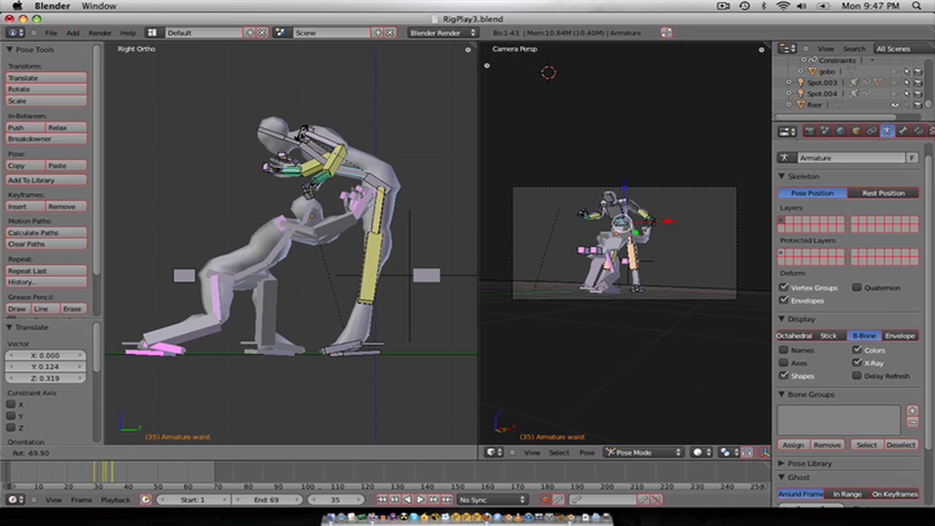
click(325, 142)
Step: Try hiding the finger control bone of the original's left hand and reveal the hidden bones again
right_click(321, 193)
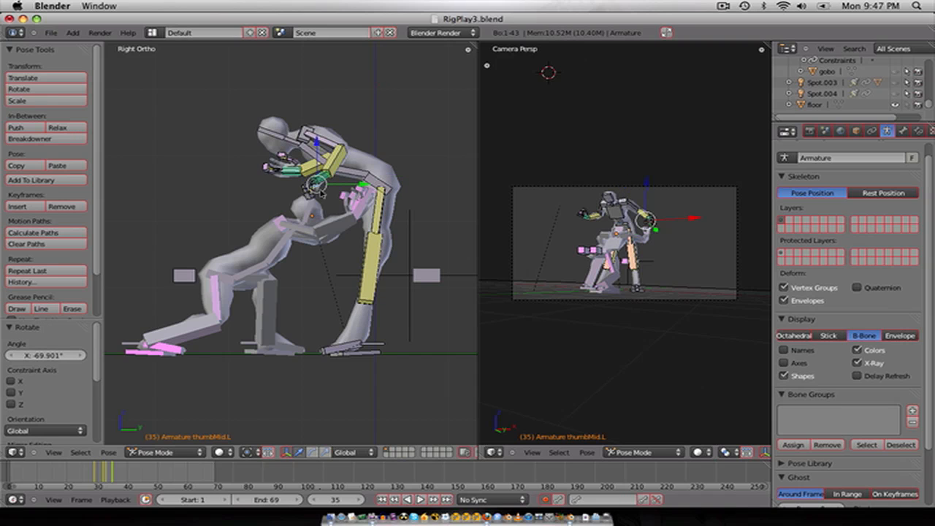
right_click(311, 195)
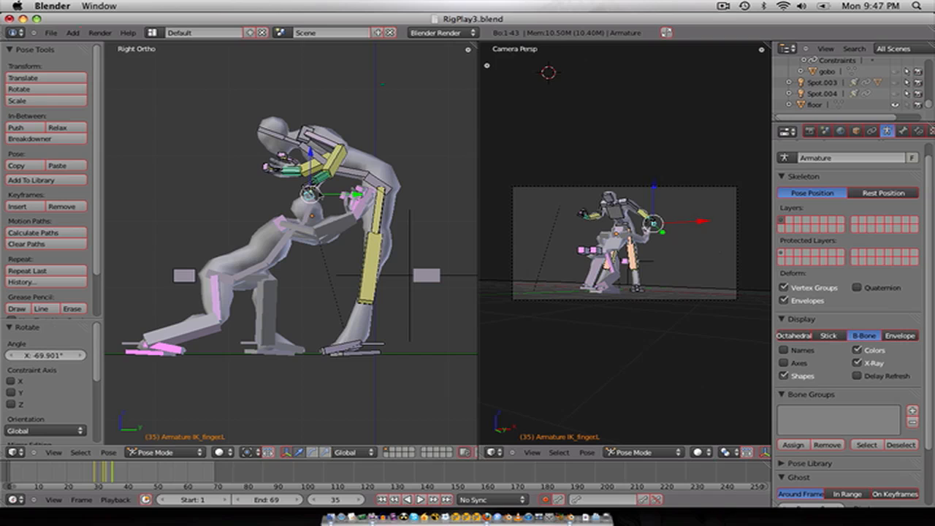
key(h)
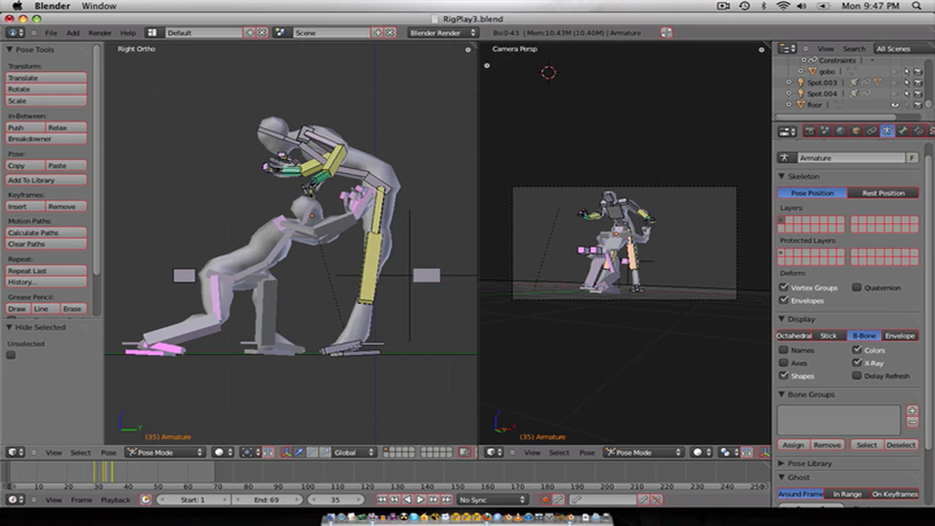
key(alt+h)
key(h)
key(alt+h)
key(h)
key(alt+h)
scroll(330, 141, up, 4)
key(h)
key(alt+h)
Step: Hide the finger and thumb bones of the original's left hand, keeping the main hand bone
right_click(333, 131)
key(h)
shift+right_click(336, 135)
right_click(338, 129)
shift+right_click(338, 126)
right_click(337, 125)
shift+right_click(332, 126)
Step: Hide the finger and thumb bones of the original's right hand, keeping the main hand bone, and deselect everything
right_click(277, 95)
shift+right_click(277, 95)
right_click(277, 94)
right_click(248, 91)
shift+right_click(248, 90)
right_click(251, 91)
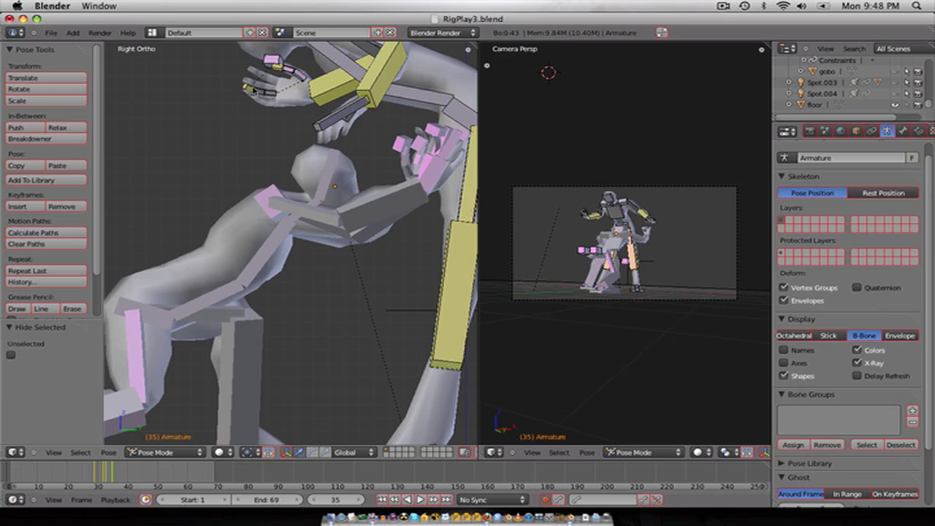
right_click(252, 91)
key(h)
right_click(254, 90)
right_click(254, 91)
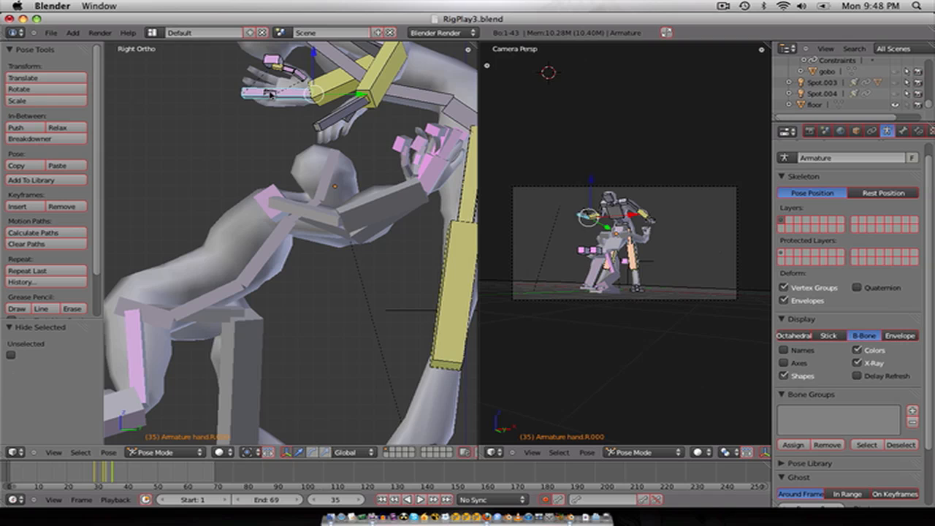
right_click(273, 67)
right_click(283, 71)
right_click(292, 71)
key(a)
scroll(296, 72, down, 1)
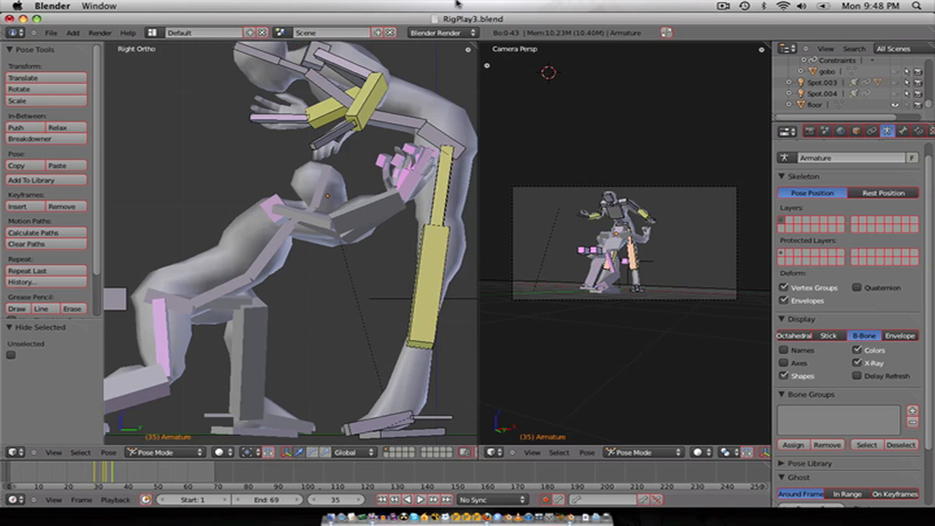
click(722, 6)
click(561, 11)
Step: Trackball-rotate the original's right hand at frame 35 and move it about -0.48 along Y and -0.339 along Z
scroll(322, 156, down, 2)
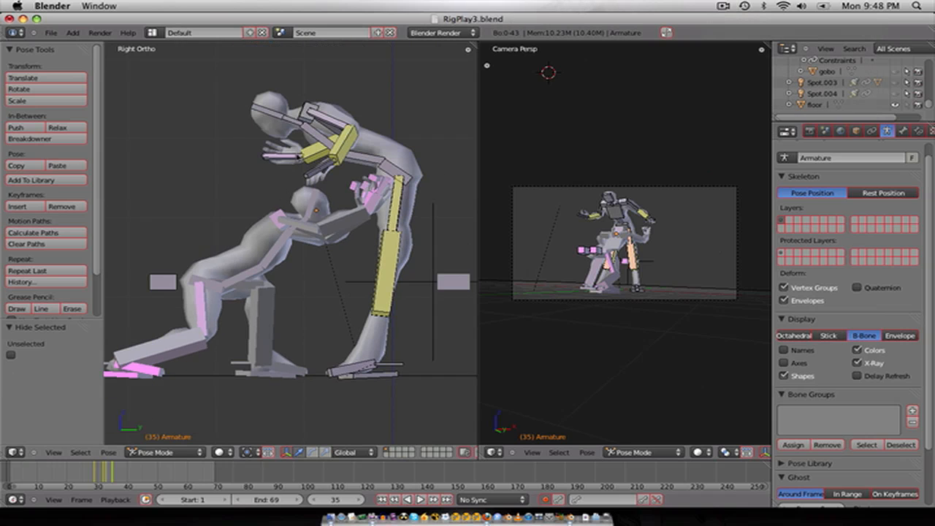
right_click(286, 158)
key(r)
key(r)
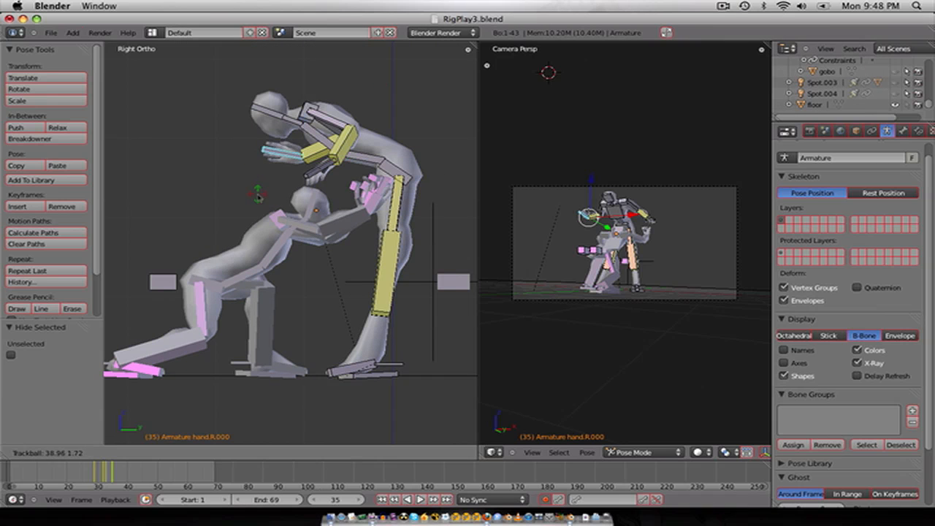
key(g)
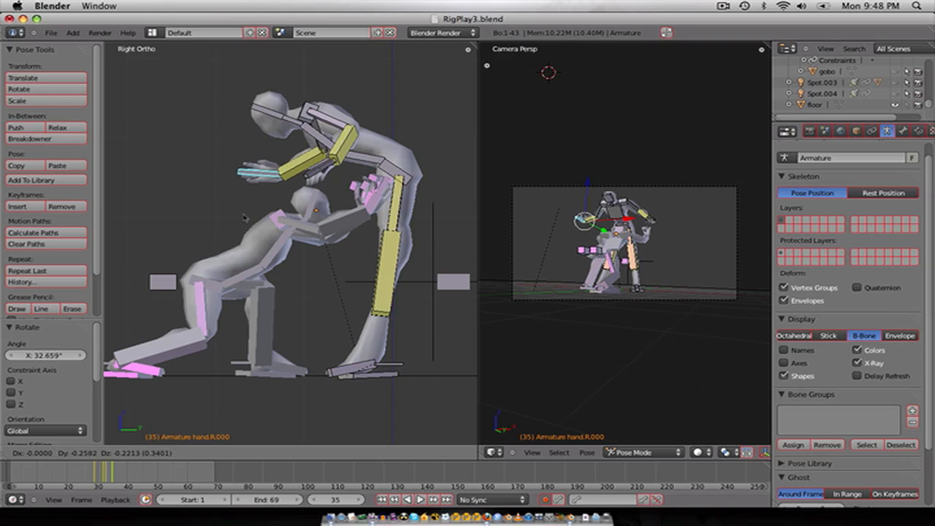
click(259, 198)
Step: Lower the original's left hand toward the attacker's shoulder at frame 35 and rotate it about 36.1°
right_click(319, 175)
key(g)
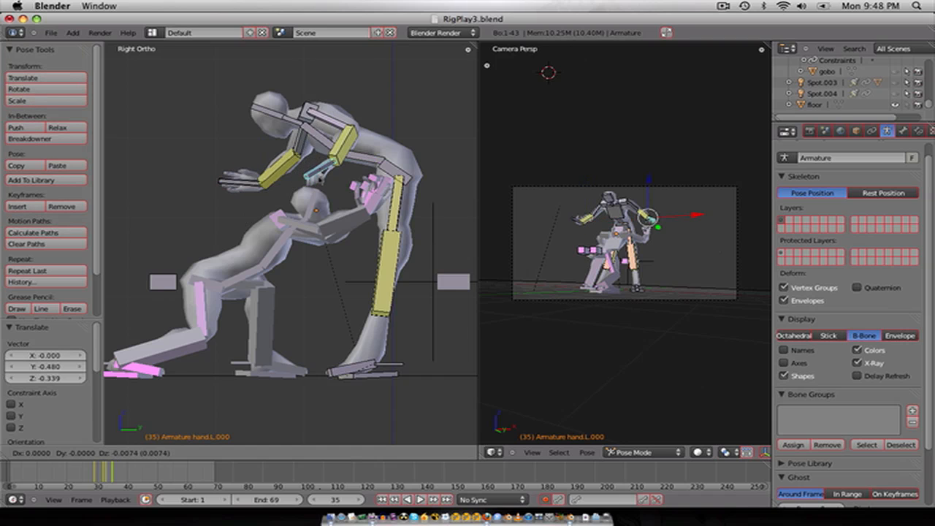
click(305, 218)
key(r)
click(300, 223)
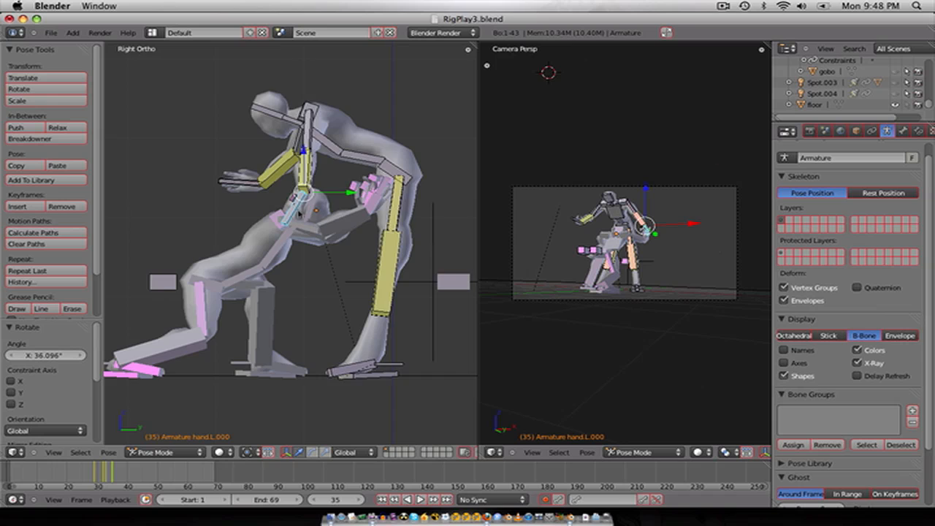
Step: Rotate the original's head about 54.4° at frame 35, working in right side view
key(KP_1)
scroll(302, 207, down, 2)
key(KP_3)
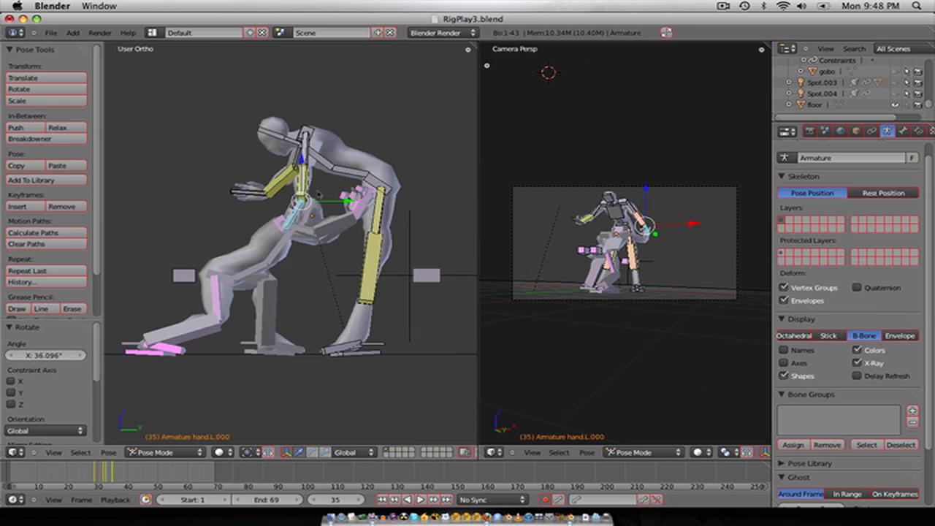
right_click(279, 139)
key(r)
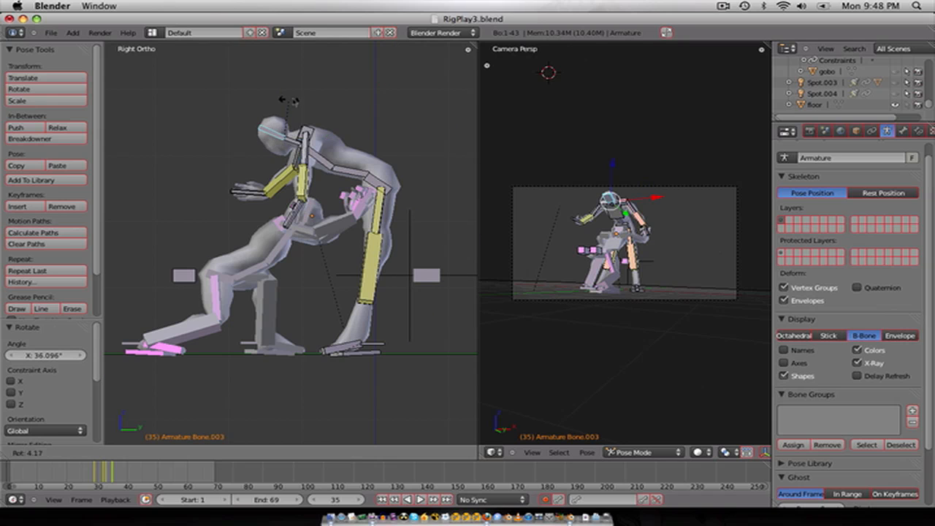
click(332, 107)
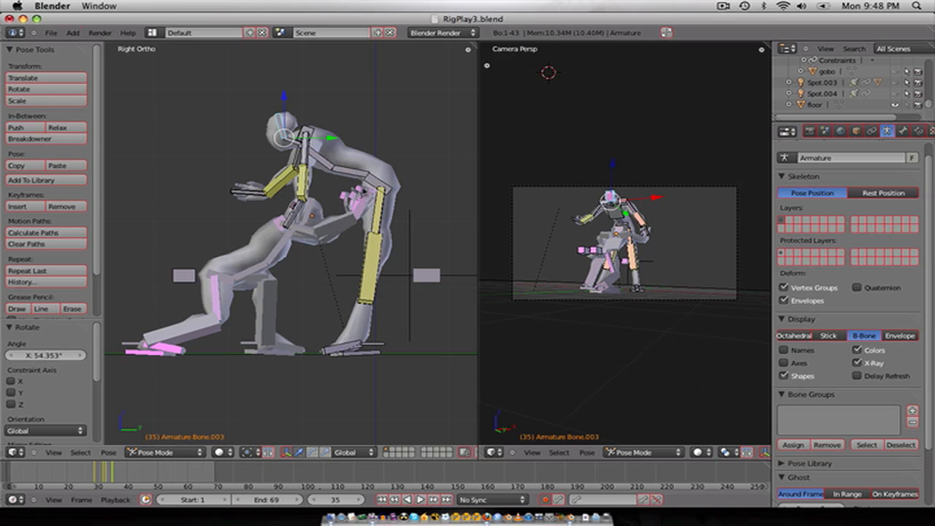
Step: Rotate the original's chest about -40.5° at frame 35 to curl the upper body forward
right_click(361, 176)
right_click(320, 159)
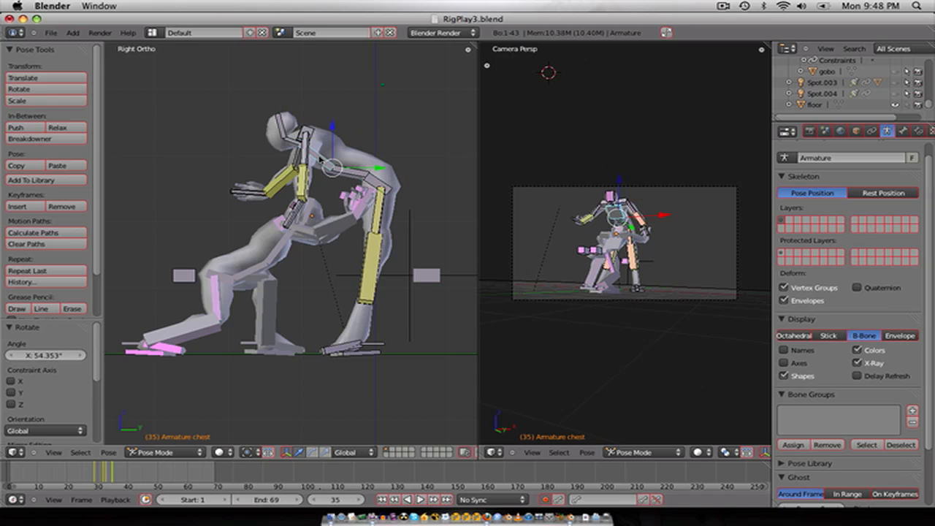
key(r)
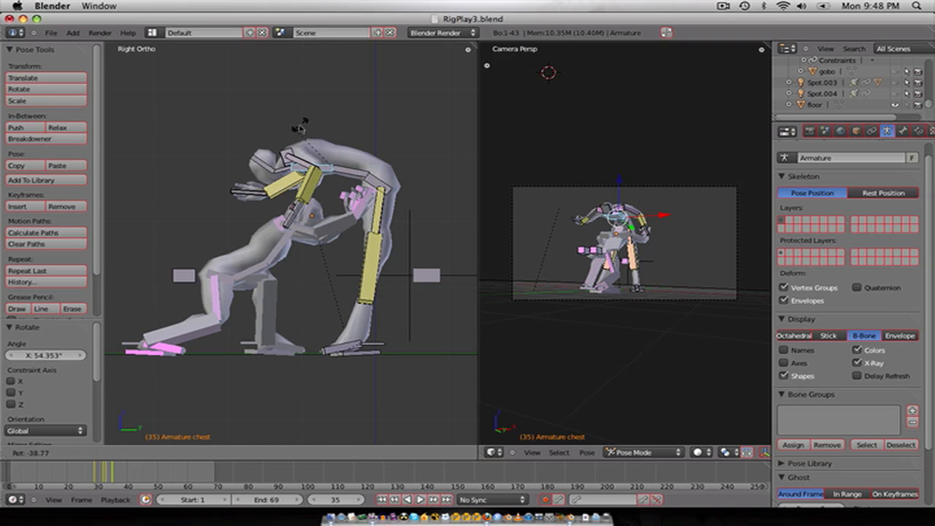
click(300, 132)
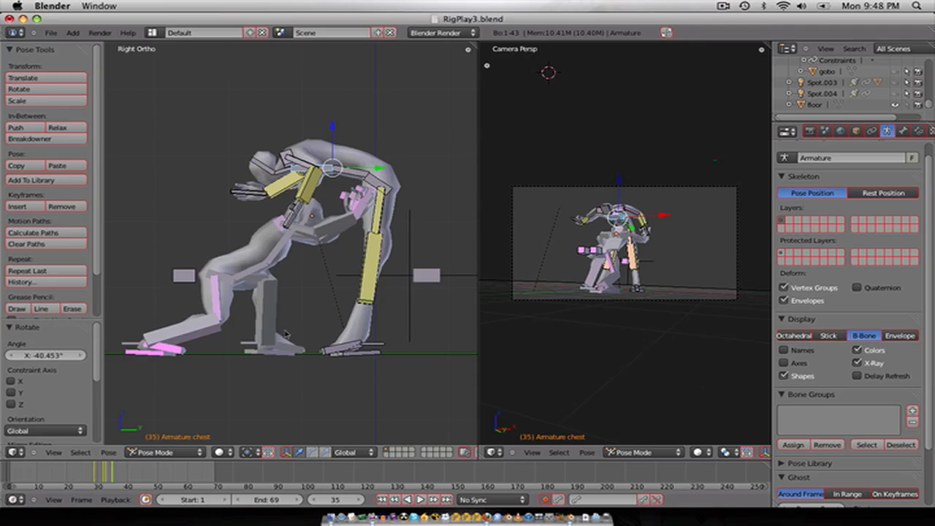
Step: Step back and forth through the frames between 35 and 29 to examine how the original's body reacts to the push
key(Left)
key(Left)
key(Left)
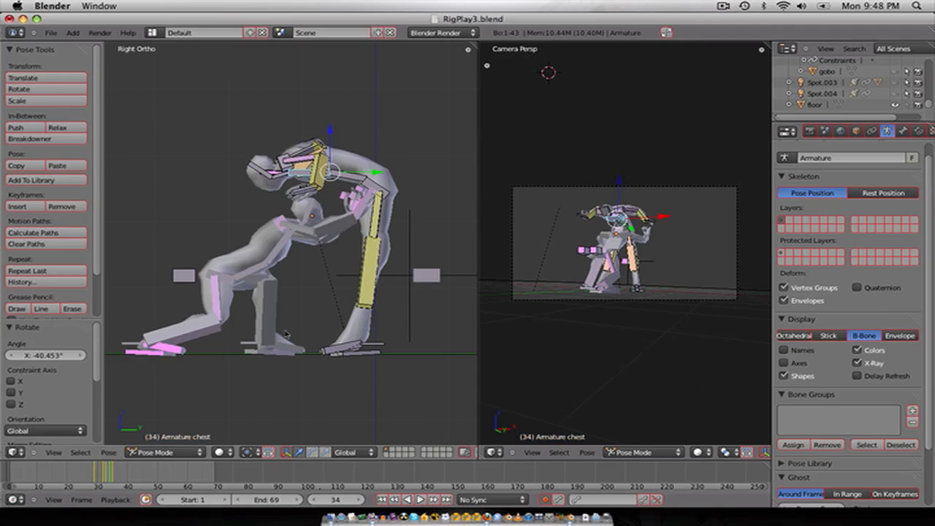
key(Left)
key(Left)
key(Left)
key(Left)
key(Right)
key(Right)
key(Right)
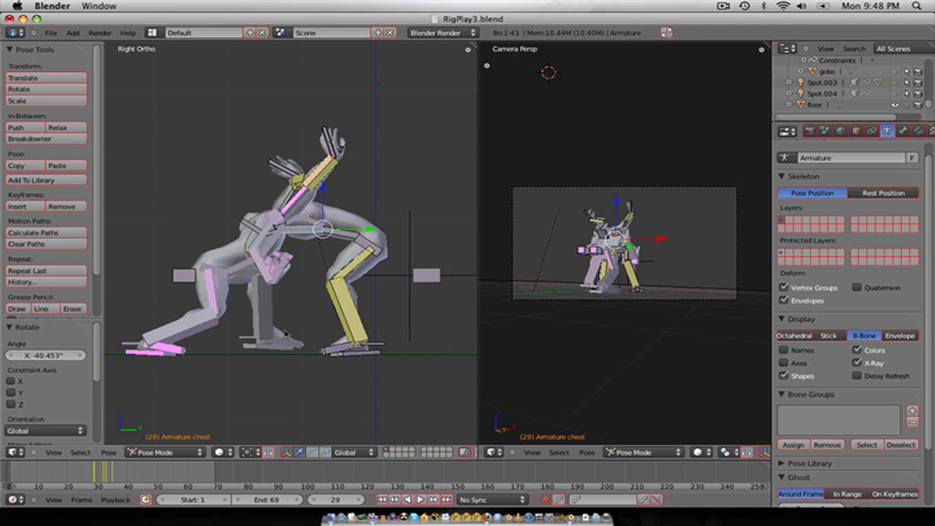
key(Right)
key(Right)
key(Right)
key(Right)
key(Left)
key(Left)
key(Left)
key(Left)
key(Left)
key(Left)
Step: Rotate the original's waist about 83.8° upright at frame 29 and move the hip about 0.009 along Y and 0.08 along Z
right_click(337, 231)
key(r)
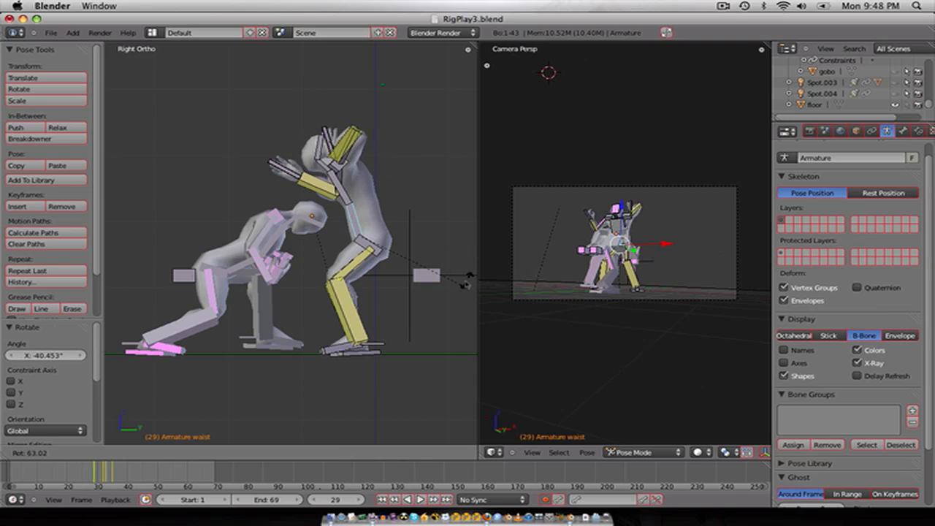
click(442, 287)
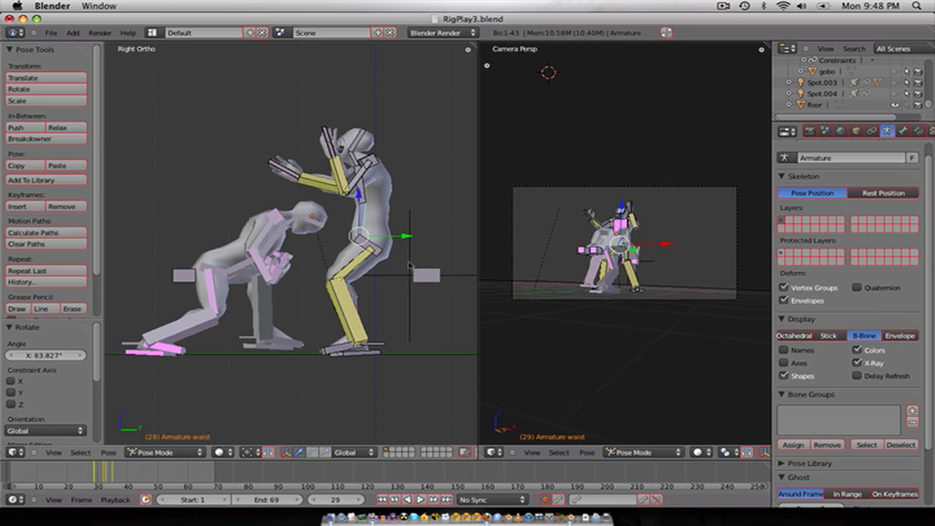
right_click(368, 246)
key(g)
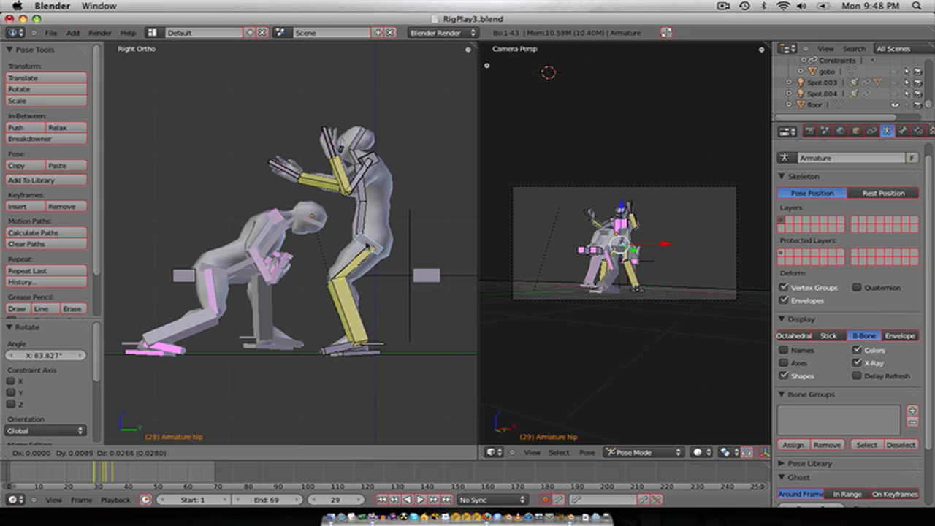
click(368, 242)
Step: Step back and forth through frames 28 to 33 to examine the original's transition from upright to bent over
key(Right)
key(Right)
key(Right)
key(Right)
key(Right)
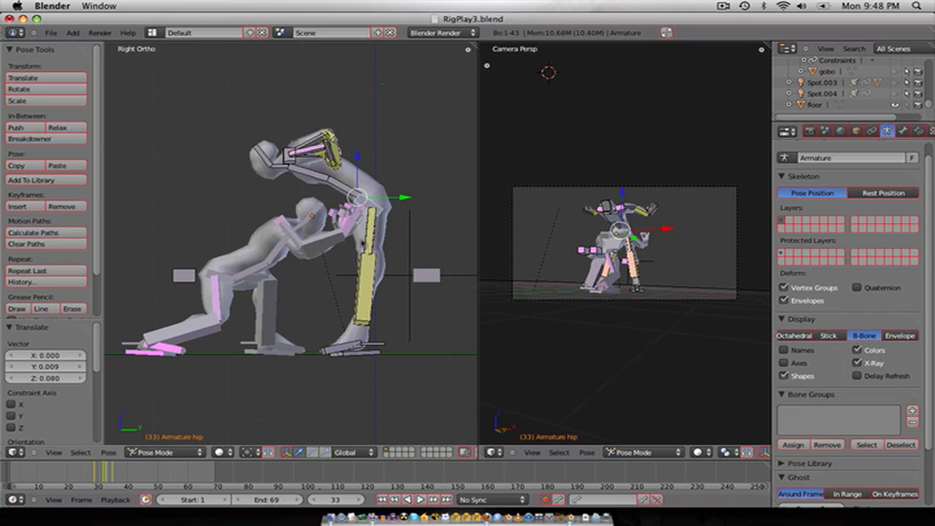
key(Left)
key(Left)
key(Left)
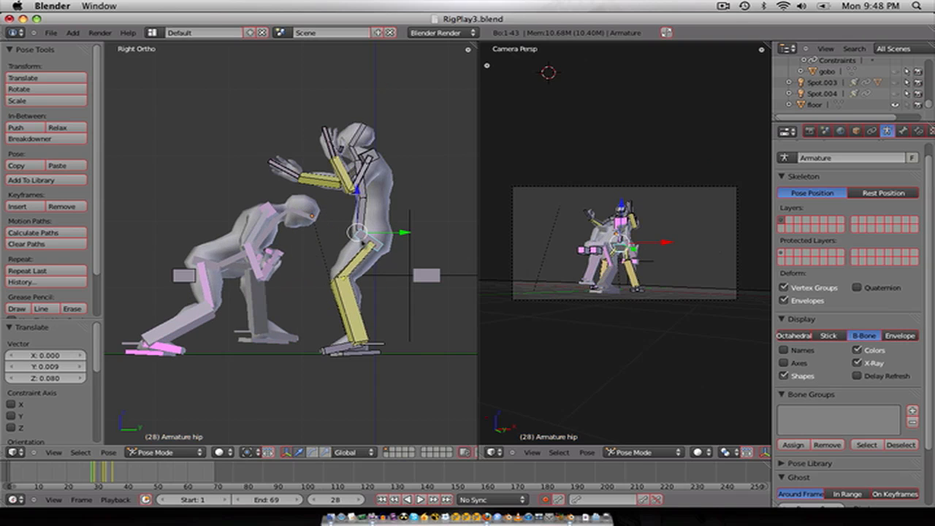
key(Left)
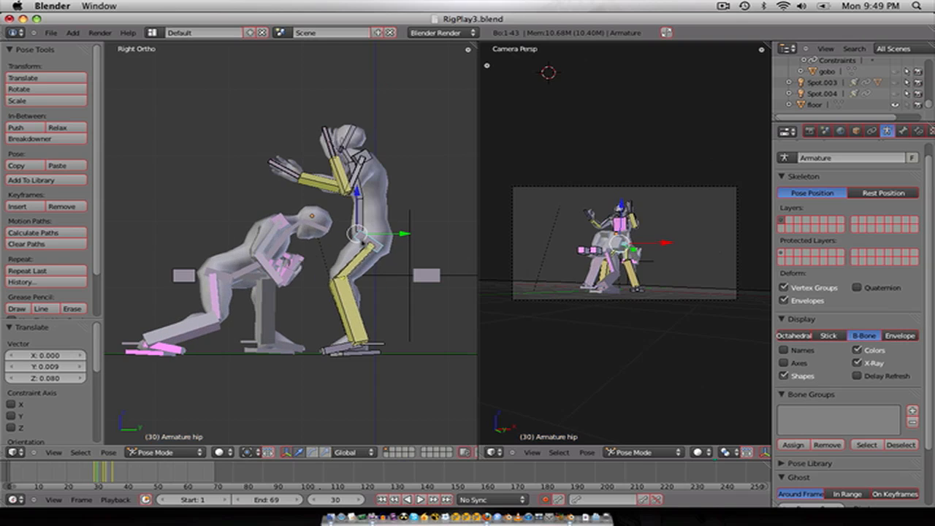
key(Right)
key(Right)
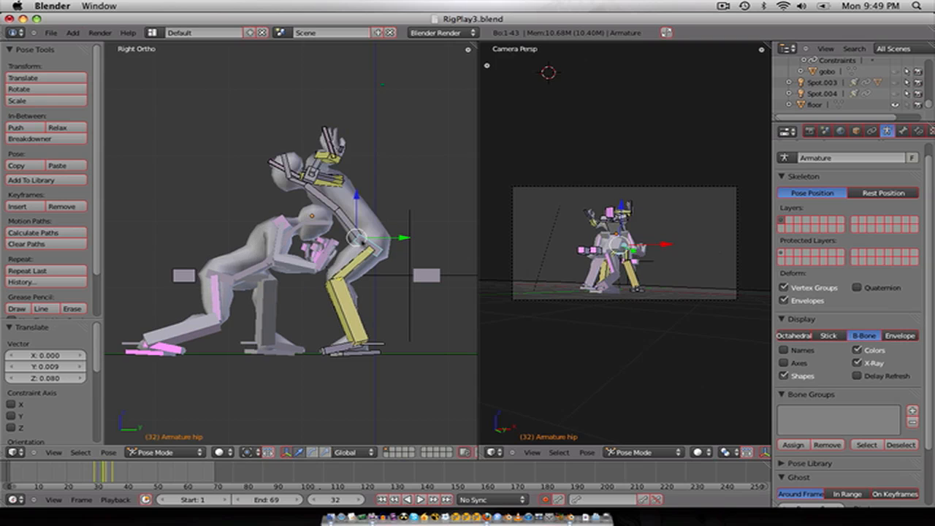
key(Left)
key(Left)
key(Left)
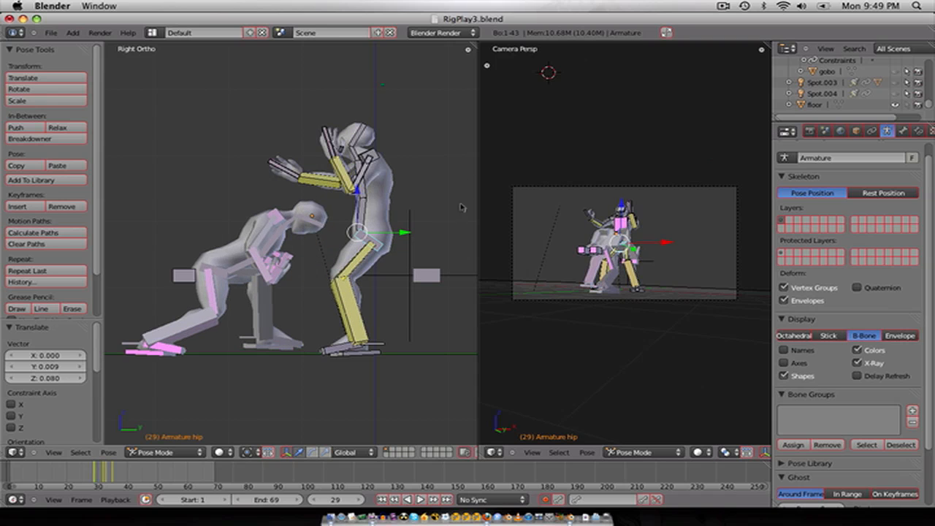
Step: Select all the original's bones, copy their pose at frame 29 and paste it flipped on the X axis at frame 32
key(a)
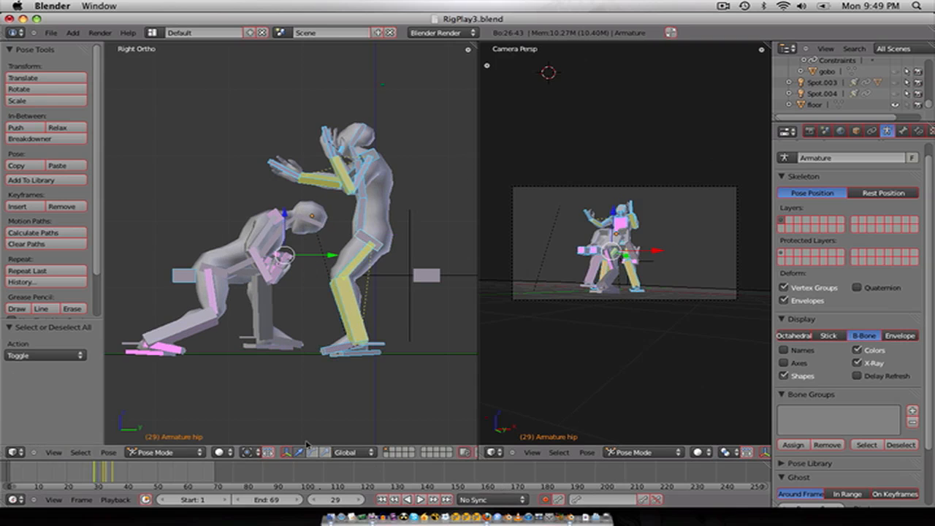
scroll(343, 451, right, 8)
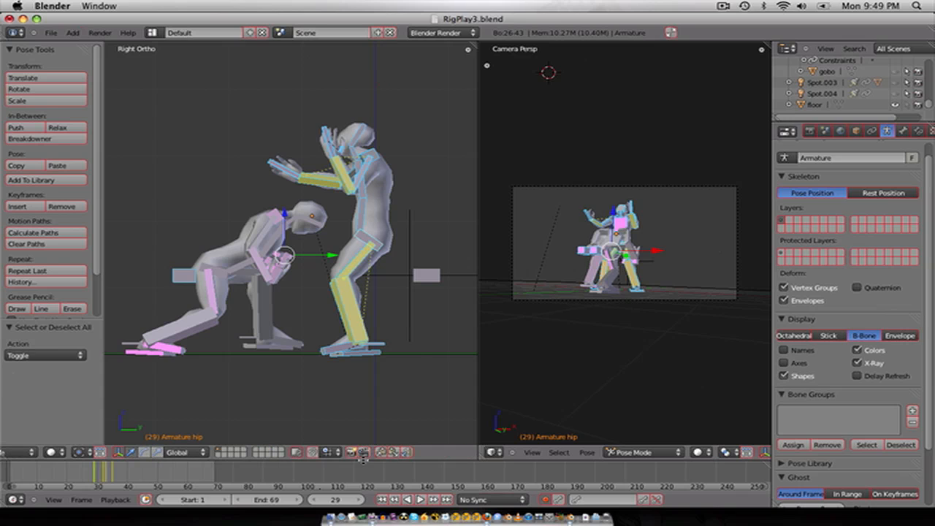
key(Right)
key(Right)
key(Right)
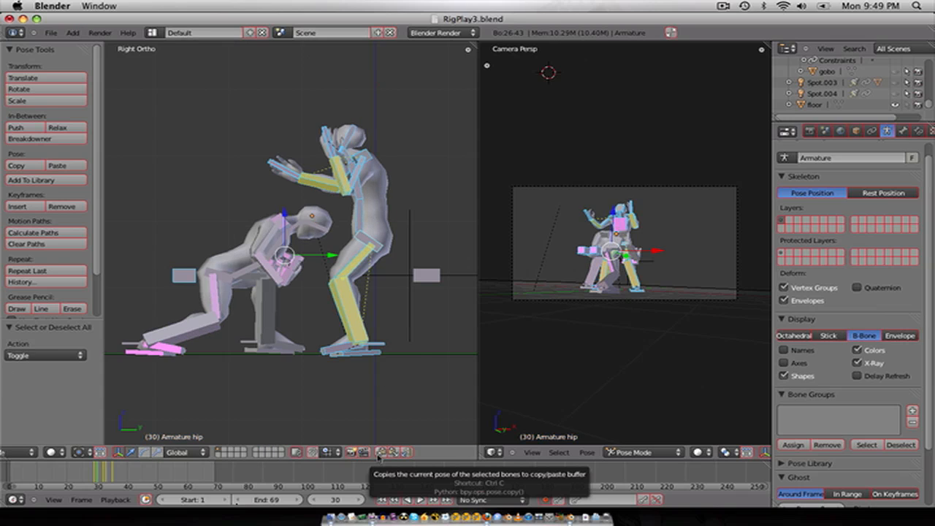
key(Right)
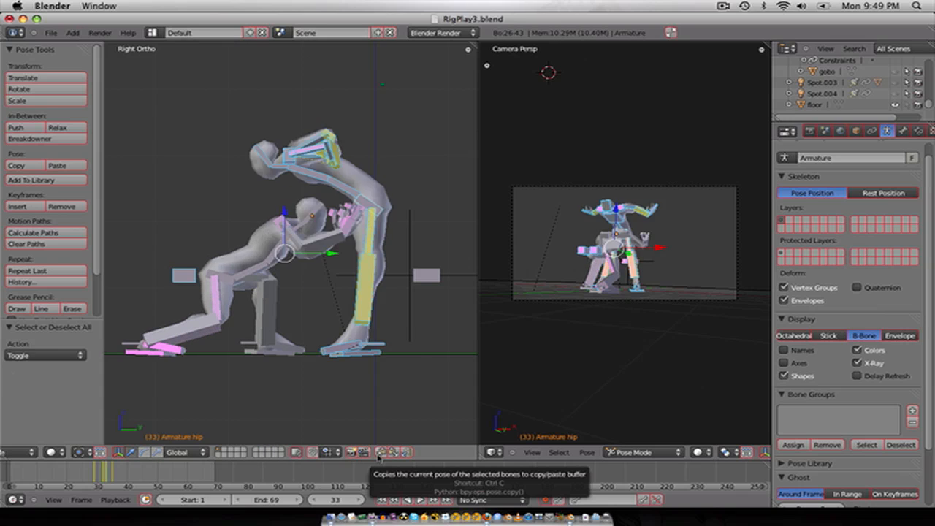
key(Left)
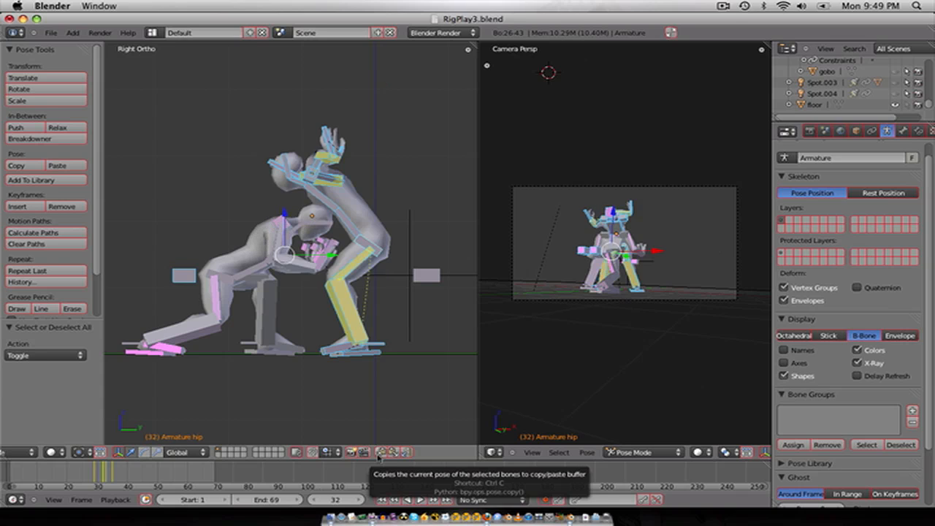
click(405, 452)
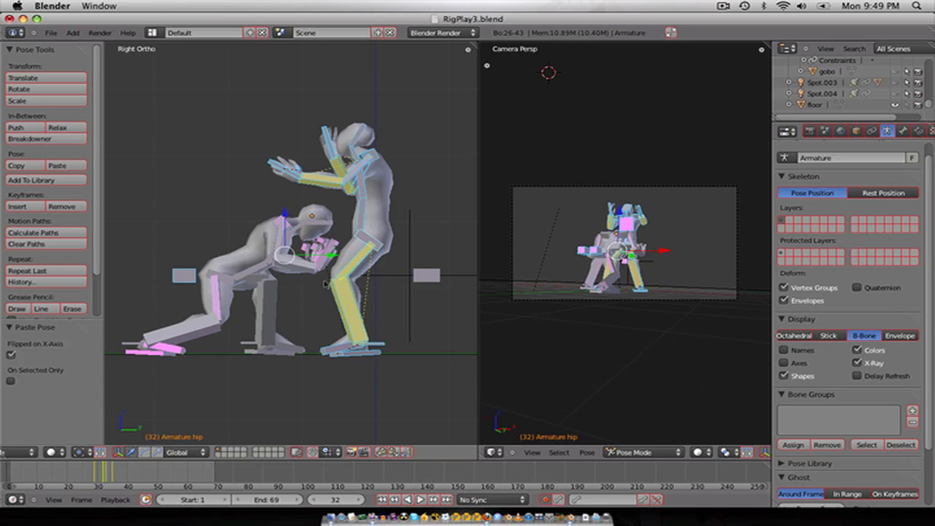
Step: Rotate the original's waist about -10.9° at frame 32
right_click(368, 212)
key(r)
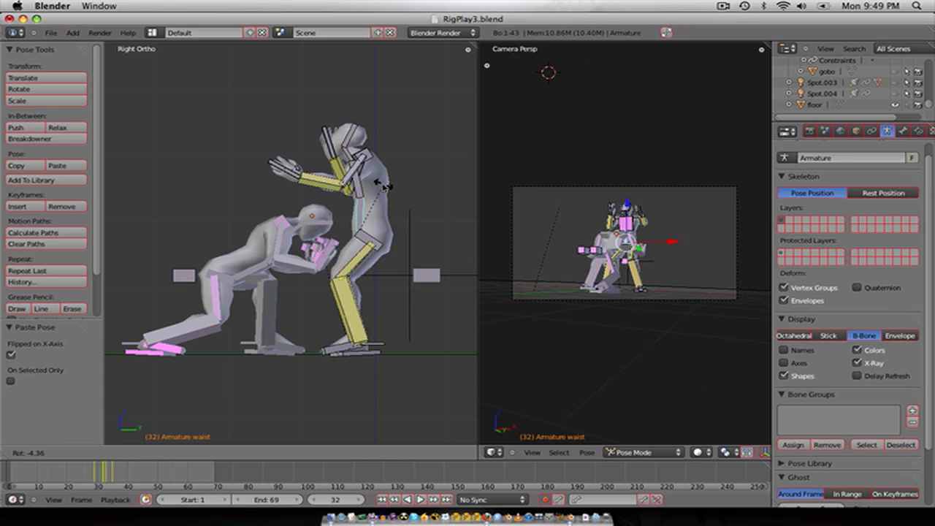
click(334, 226)
Step: Step back and forth through the frames around 32 to 35 to examine the original's reaction to the push
key(Right)
key(Right)
key(Right)
key(Right)
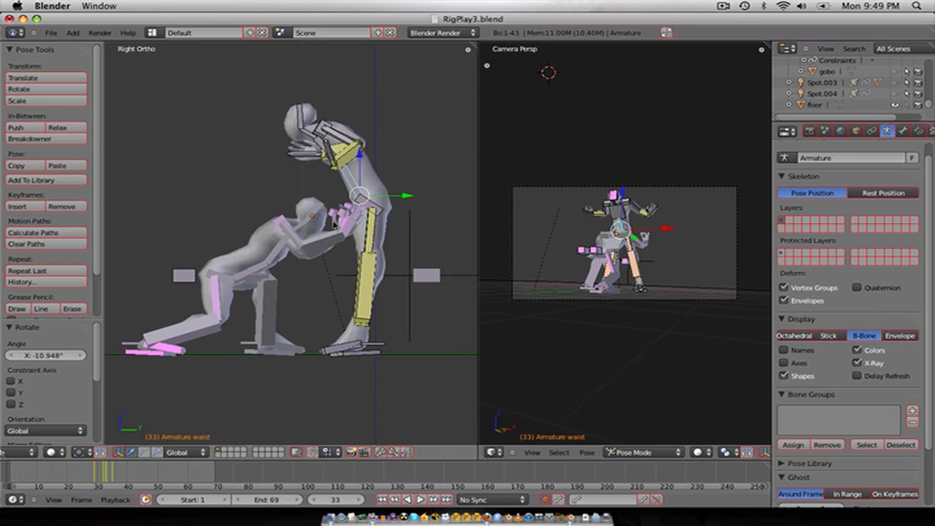
key(Left)
key(Left)
key(Left)
key(Left)
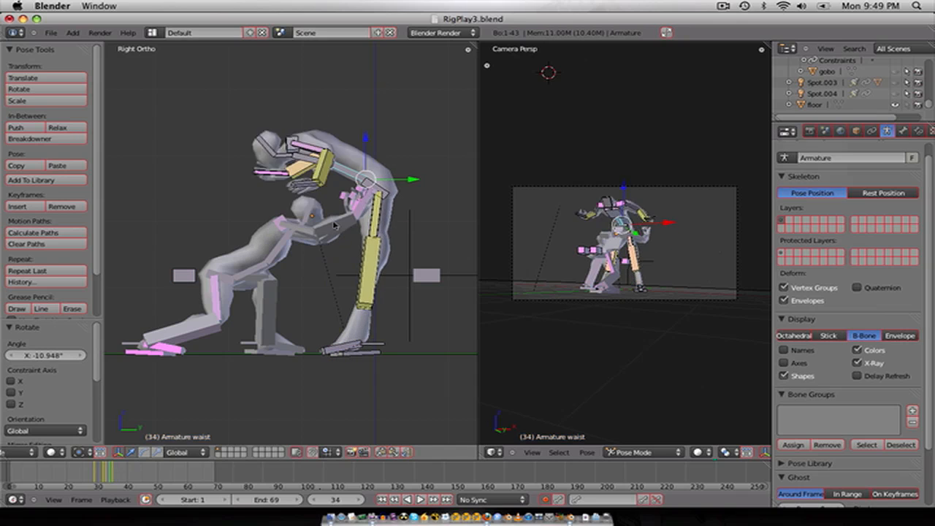
key(Right)
key(Right)
key(Right)
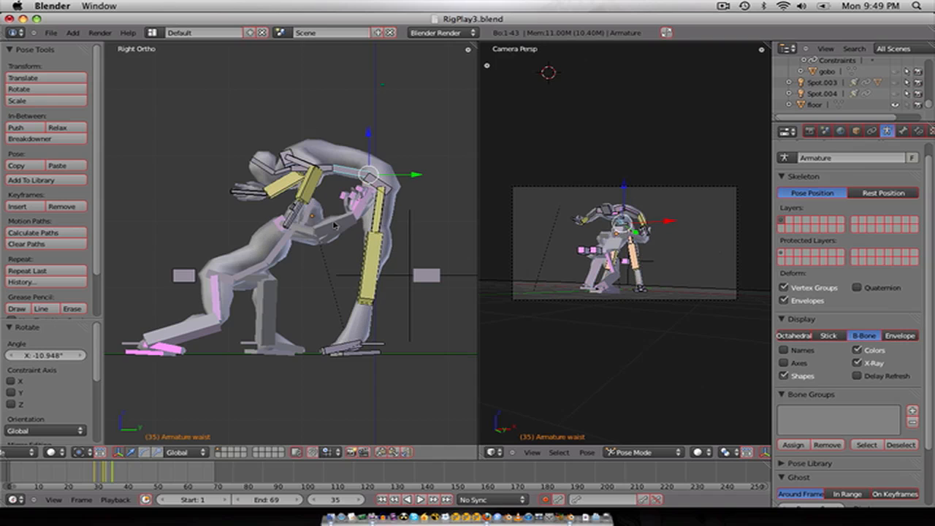
Step: Play back the animation to examine the lunge and the original's reaction in side and camera views
scroll(334, 225, down, 4)
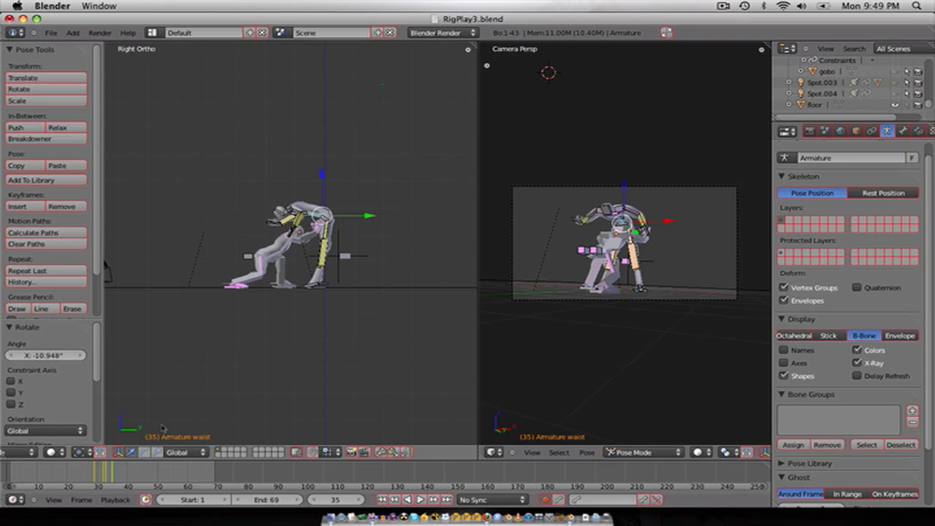
key(alt+a)
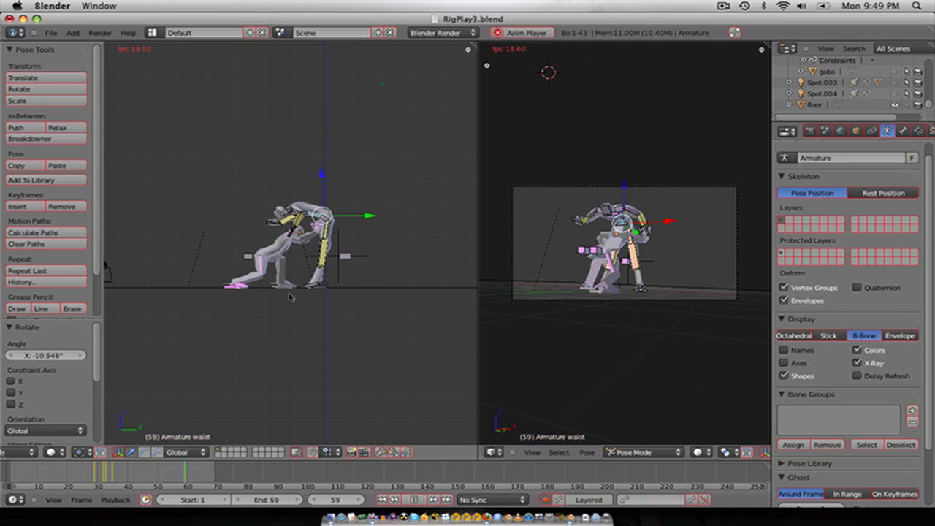
scroll(297, 276, down, 1)
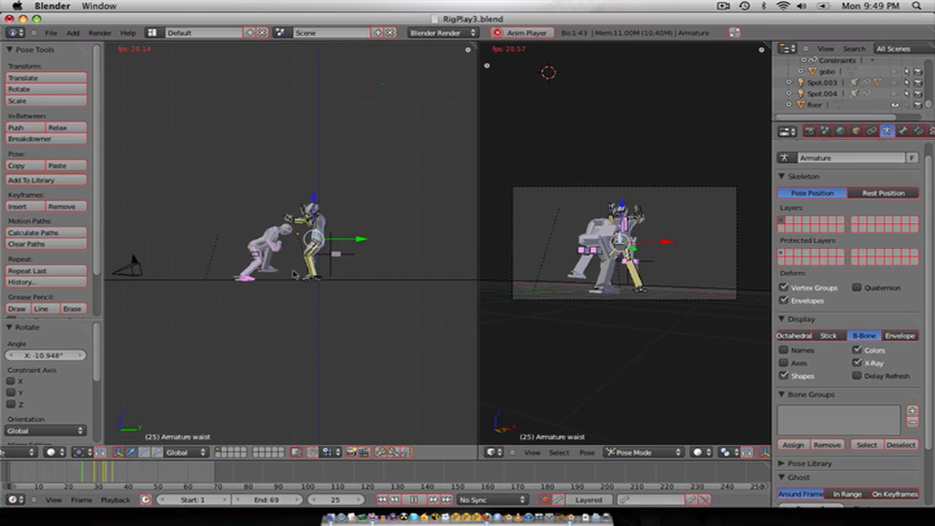
scroll(330, 224, up, 2)
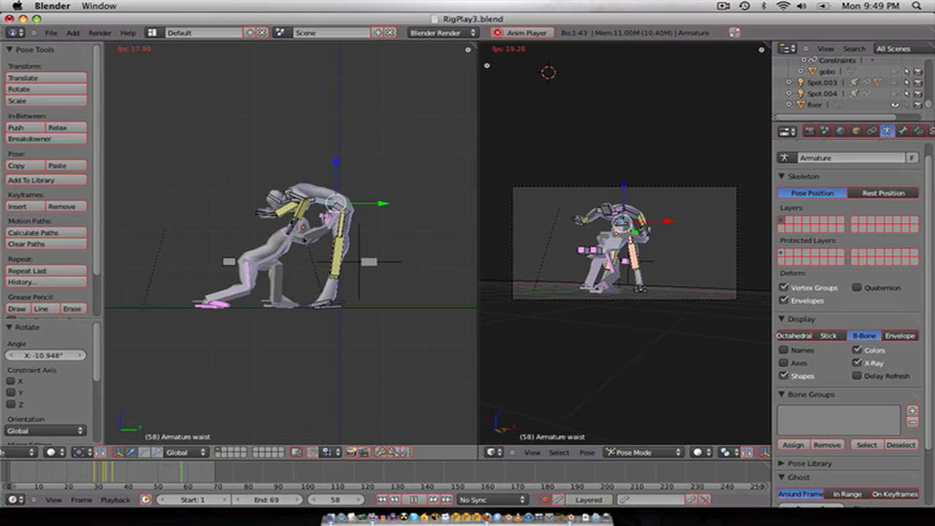
scroll(264, 287, up, 2)
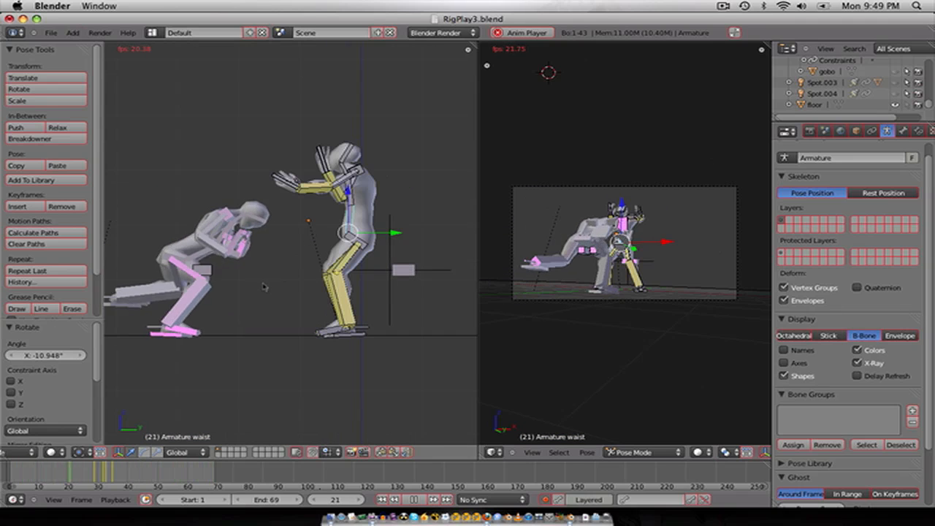
scroll(264, 287, down, 1)
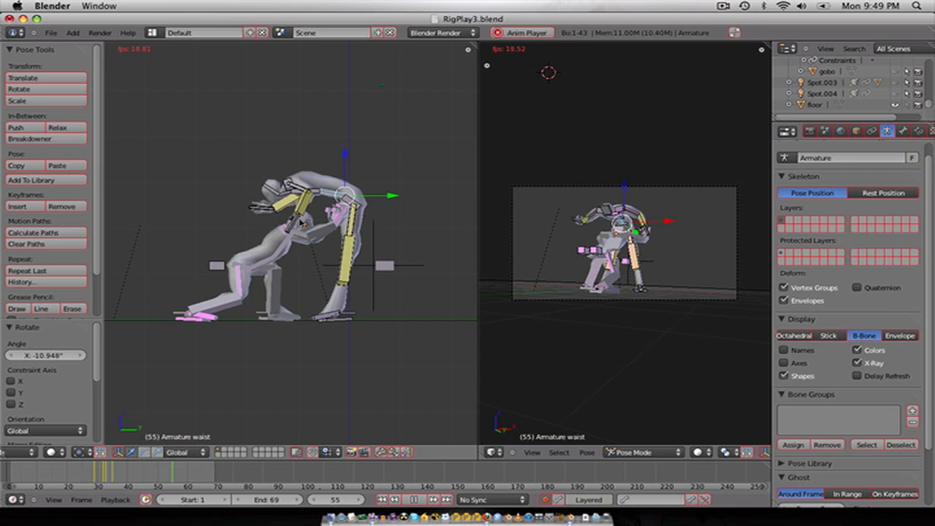
Step: Stop the playback and save the changes to RigPlay3.blend
click(723, 6)
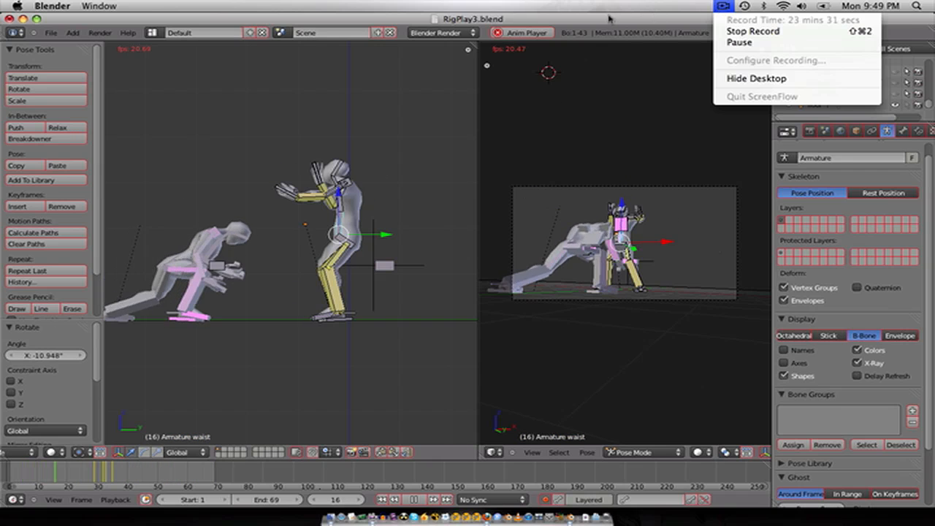
click(591, 22)
key(alt+a)
key(ctrl+s)
click(249, 255)
Step: Render frame 35 from the camera and inspect the figures and lighting up close, closing the render when finished
scroll(275, 275, up, 1)
scroll(299, 267, down, 2)
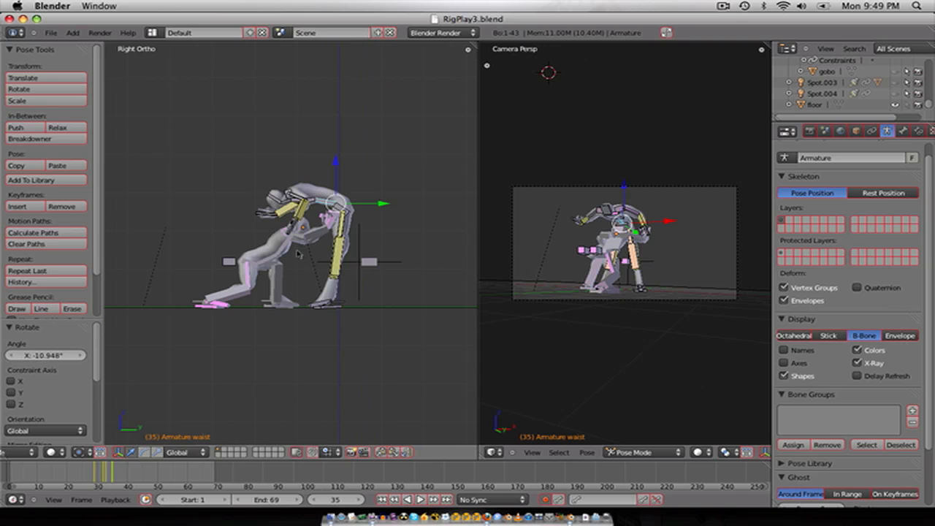
middle_drag(296, 252, 337, 268)
key(F12)
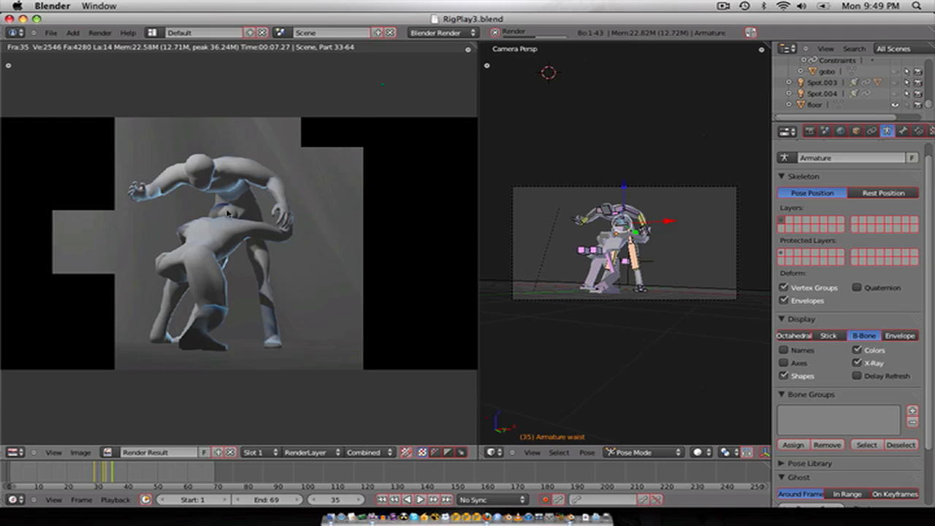
scroll(124, 289, up, 4)
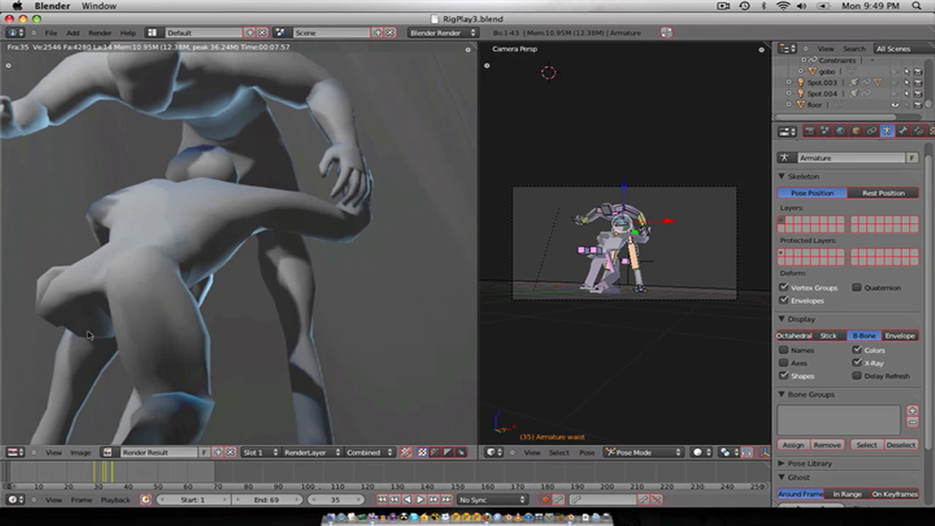
scroll(176, 240, down, 3)
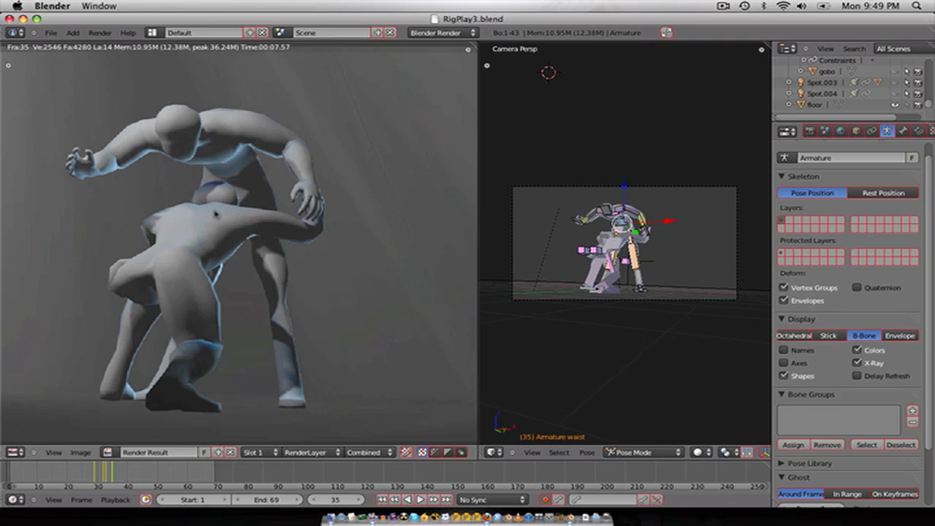
scroll(217, 227, down, 2)
scroll(219, 184, up, 2)
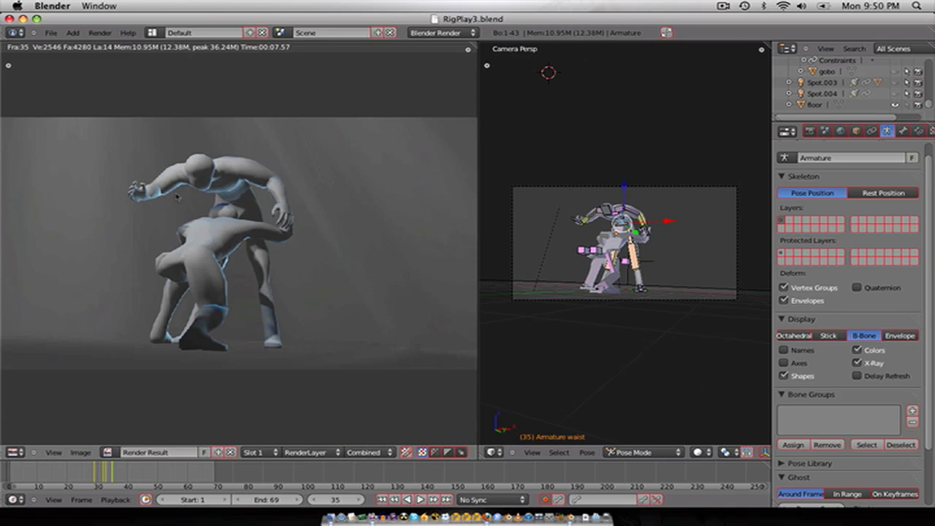
key(Escape)
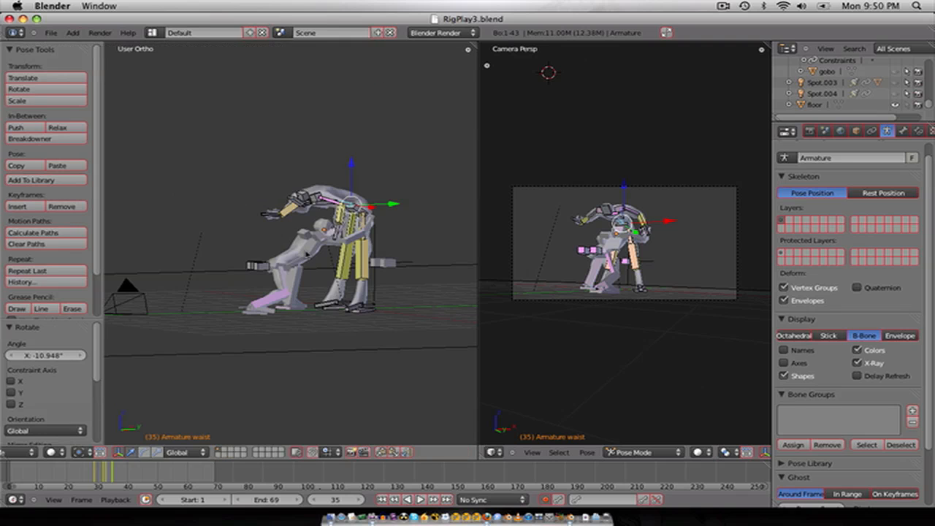
Step: Return to right side view and step back from frame 35 and forward again to examine the moment of impact
key(KP_1)
key(KP_3)
scroll(307, 253, up, 5)
scroll(306, 263, down, 4)
scroll(307, 254, down, 1)
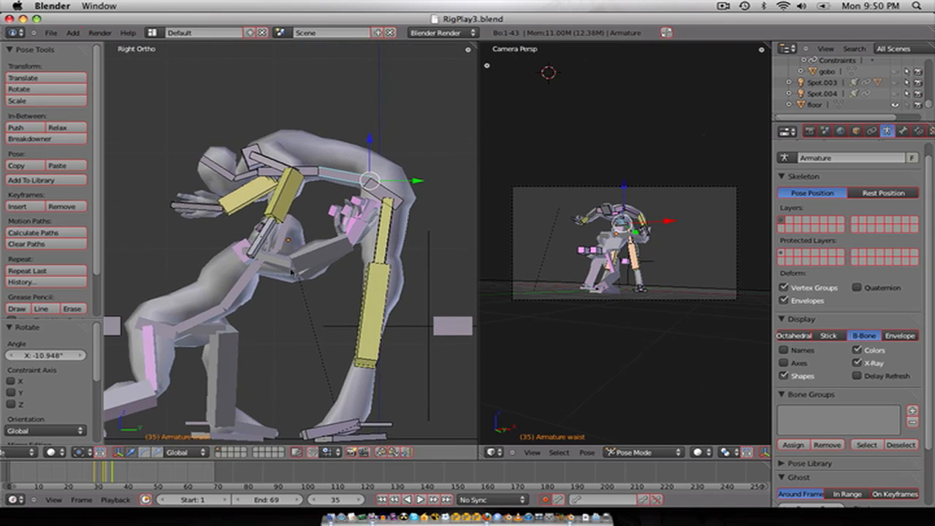
scroll(305, 254, down, 2)
key(Left)
key(Left)
key(Left)
key(Left)
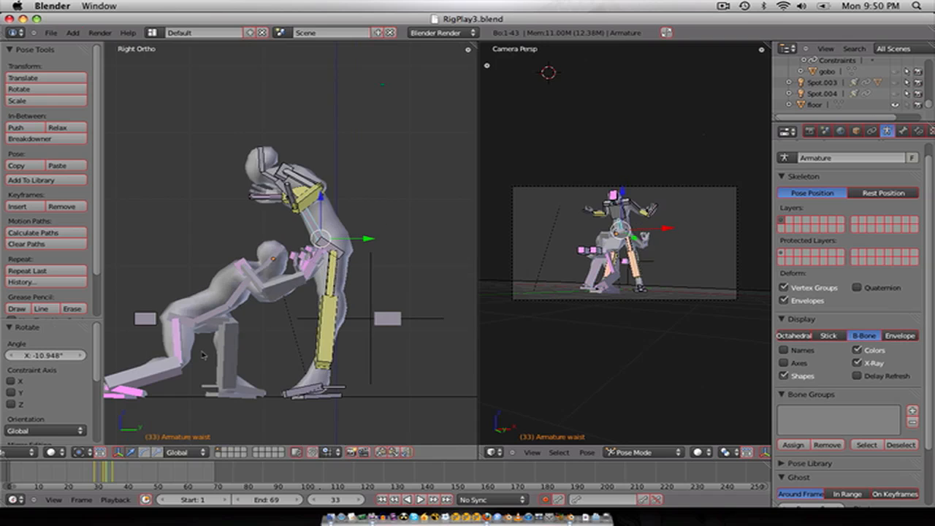
key(Right)
key(Right)
key(Right)
key(Right)
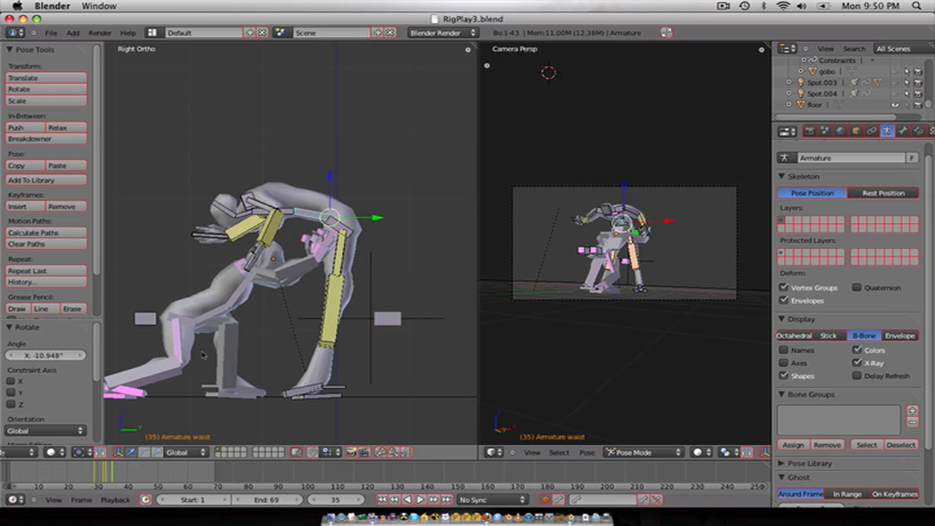
Step: Move the original's hip about 1.615 along Y and 1.065 along Z at frame 35, away from the attacker
scroll(203, 356, down, 4)
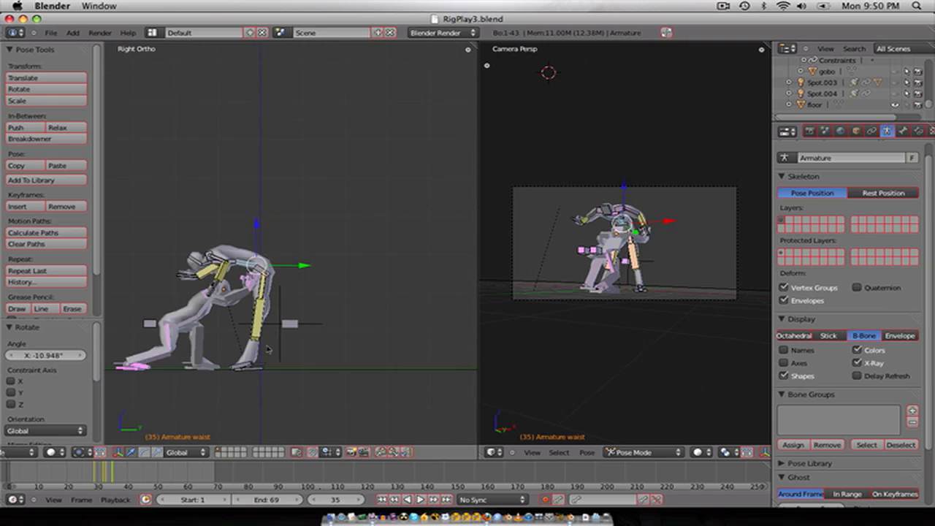
right_click(276, 270)
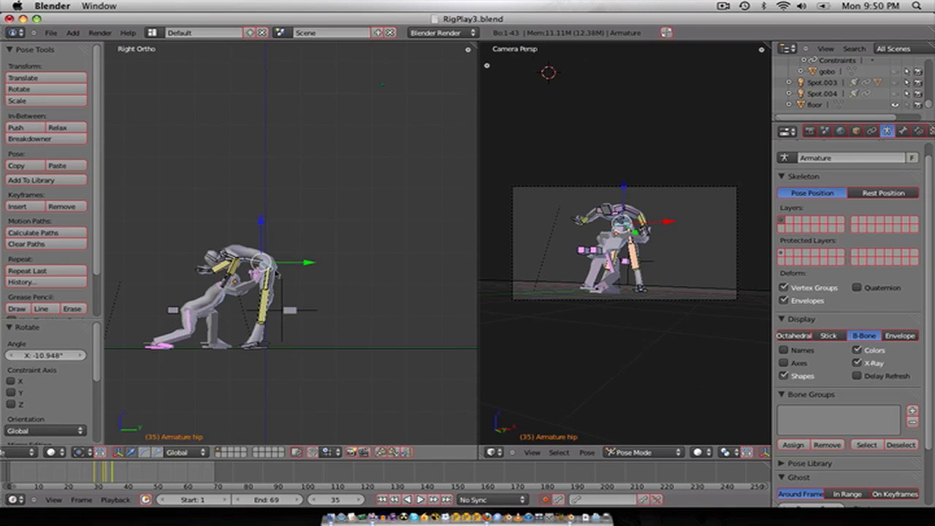
key(g)
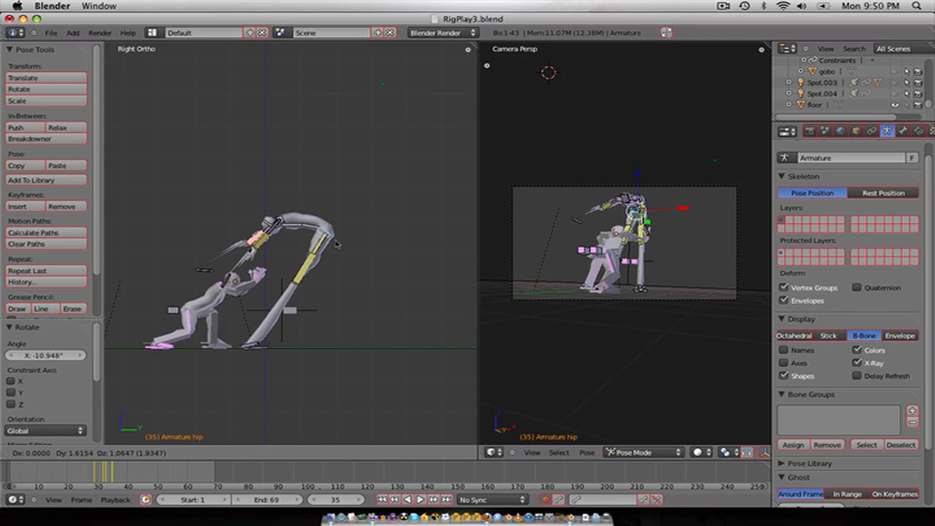
click(338, 246)
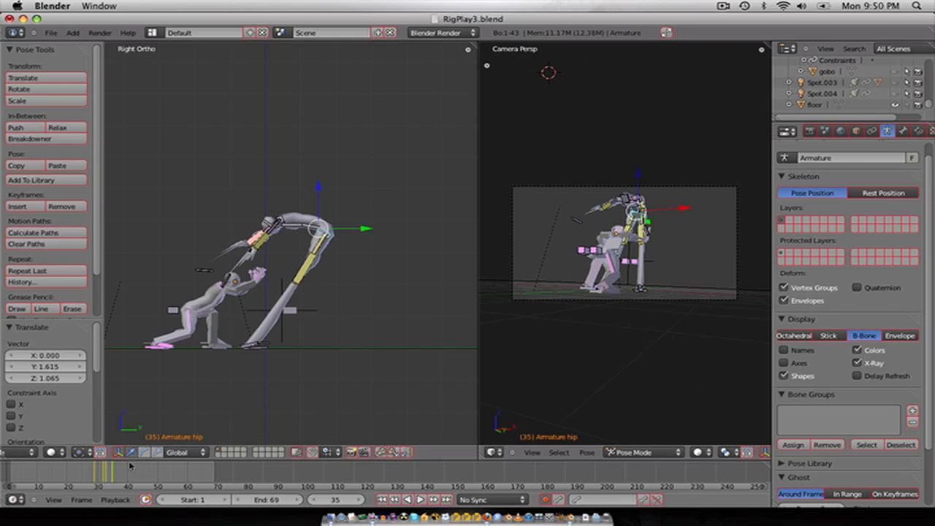
Step: Undo the last hip move and instead move the original's hip about 1.230 along Y and 0.789 along Z at frame 39
key(ctrl+z)
key(Right)
key(Right)
key(Right)
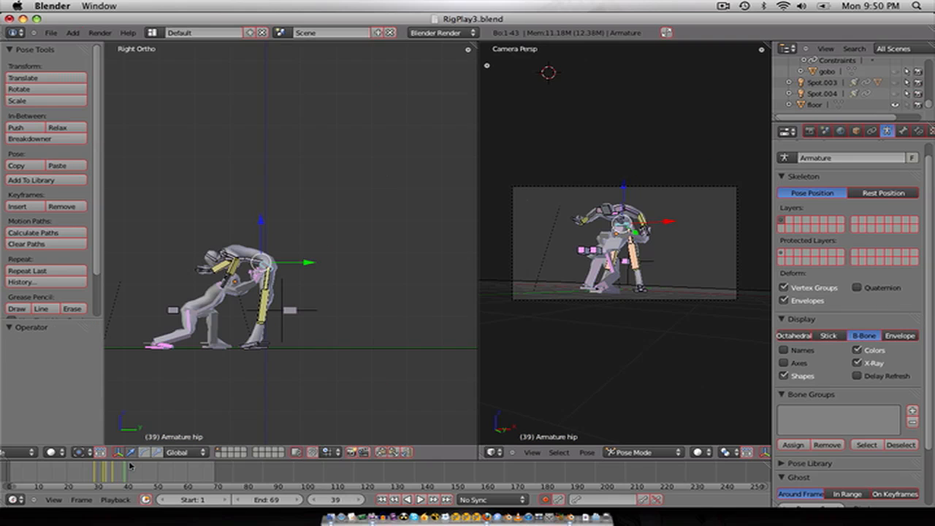
key(g)
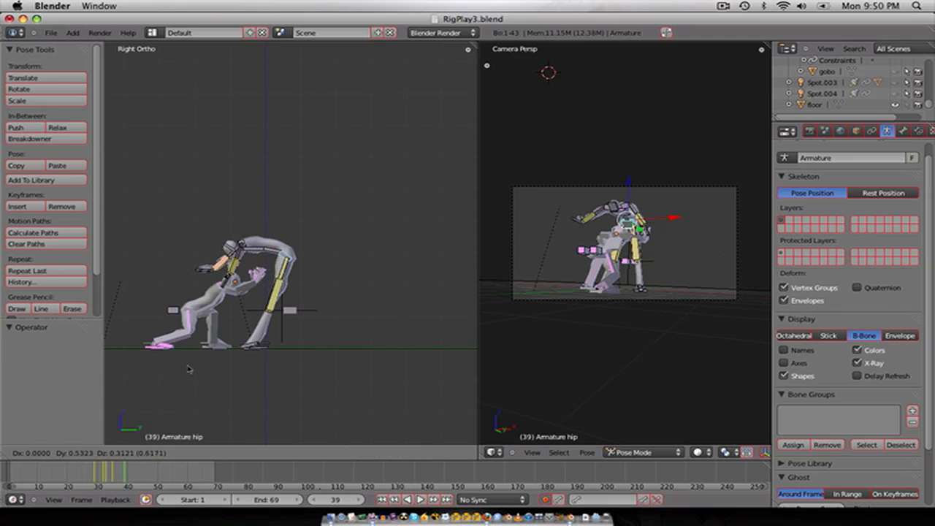
click(243, 337)
Step: At frame 39, lift the left foot control about 0.863 along Y and 2.295 along Z, and the right foot about 0.128 and 2.533
right_click(257, 349)
key(g)
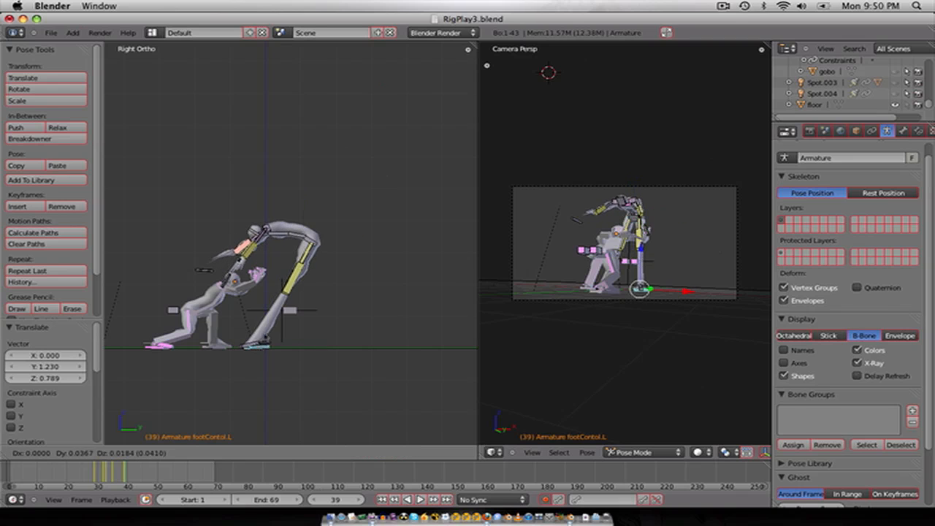
click(276, 300)
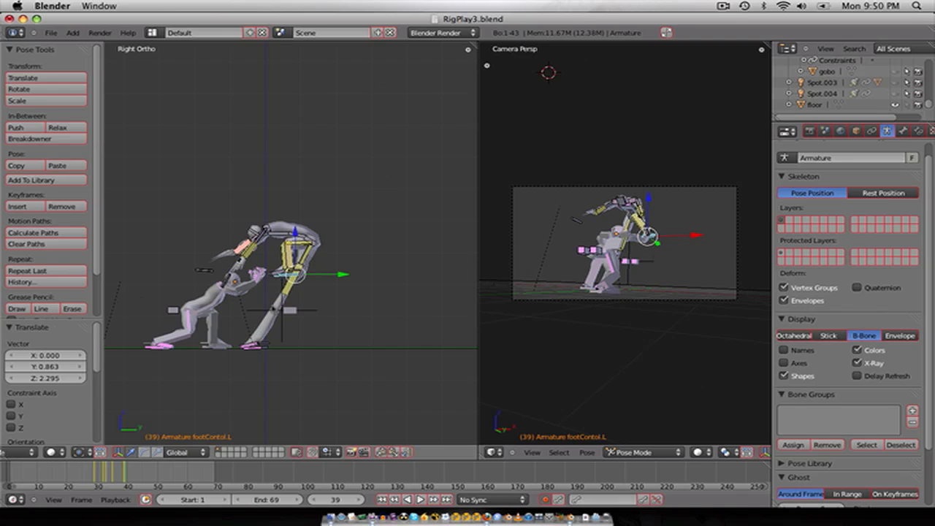
right_click(257, 351)
key(g)
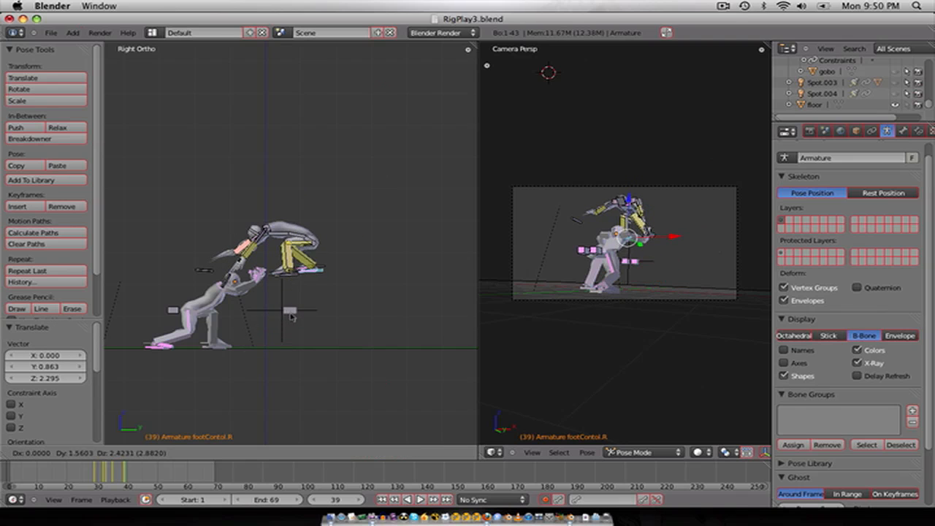
click(247, 310)
Step: Adjust the left foot control at frame 39 by about -0.367 along Y and -0.220 along Z
right_click(293, 285)
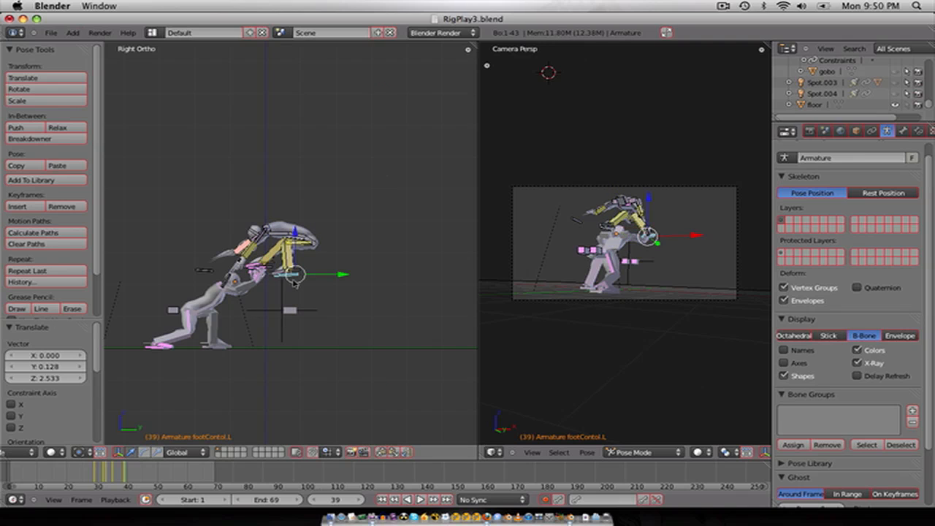
key(g)
click(282, 290)
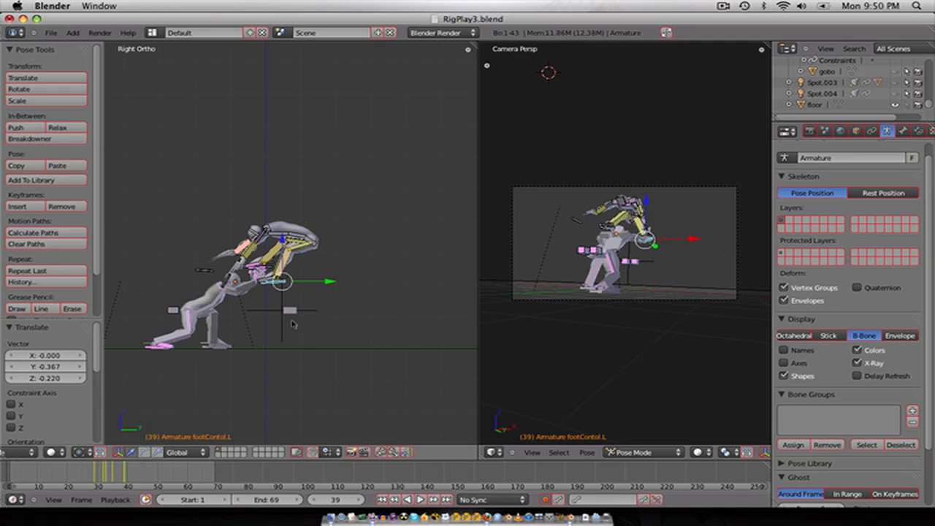
Step: At frame 34, move the original's left foot control about -0.510 along Y and 0.404 along Z
scroll(295, 328, up, 3)
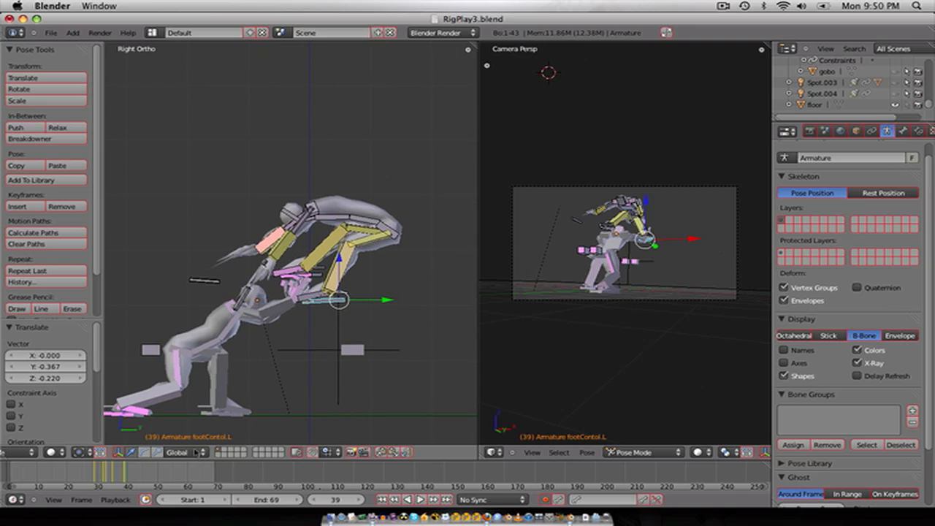
mouse_move(124, 474)
mouse_down()
mouse_move(109, 478)
mouse_move(132, 475)
mouse_move(97, 475)
mouse_move(111, 473)
mouse_up()
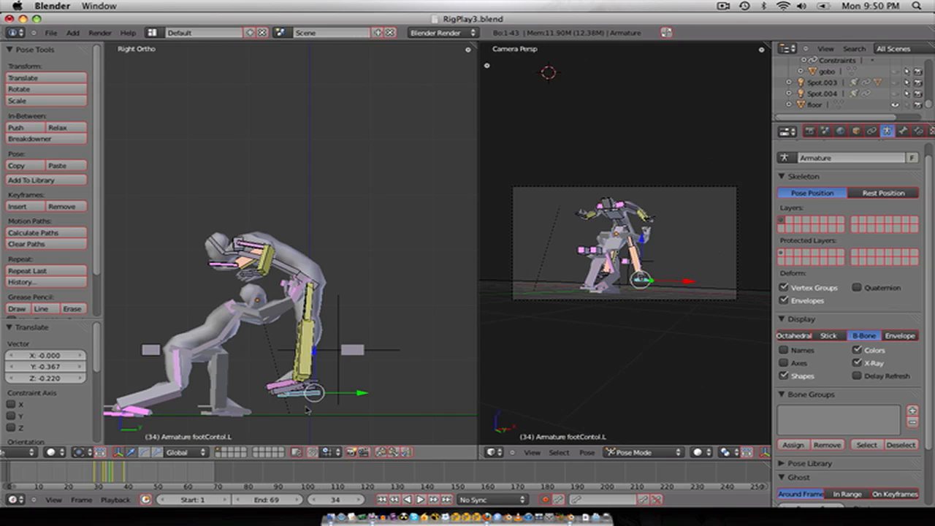
key(g)
click(275, 388)
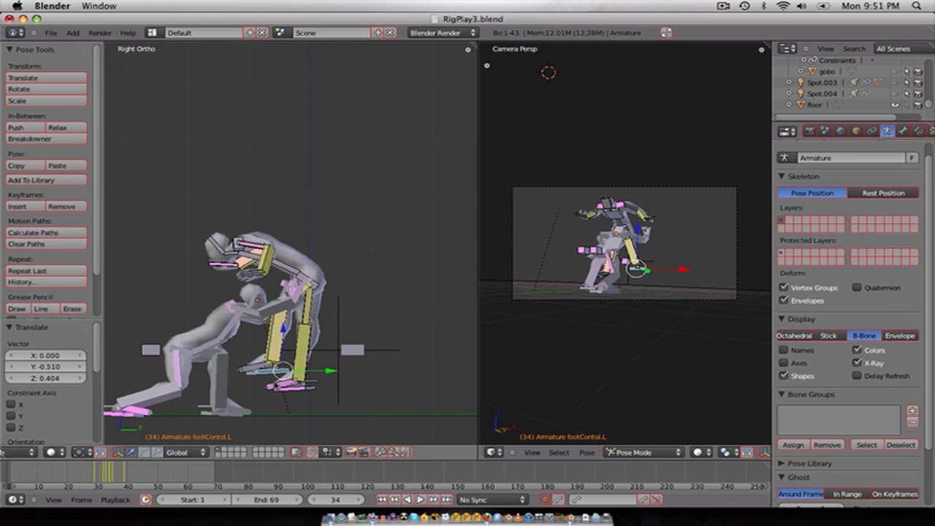
Step: In front view, move the left foot control about 0.212 along X and 0.637 along Z, then refine it by about -0.064 and -0.329
key(KP_1)
key(g)
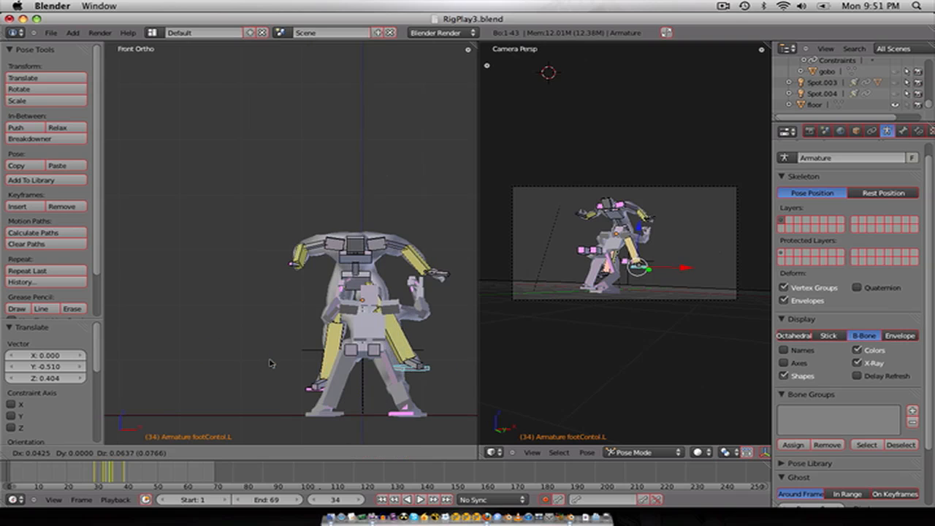
click(292, 330)
key(r)
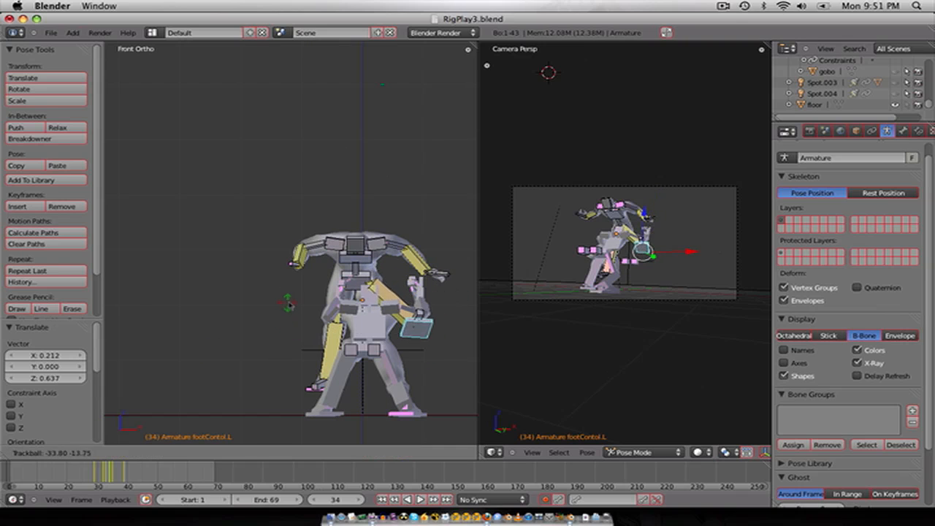
right_click(309, 330)
key(g)
click(352, 356)
Step: In right side view, move the left foot about 0.340 along Y and -0.149 along Z, and the right foot about 0.478 and 0.255
key(KP_3)
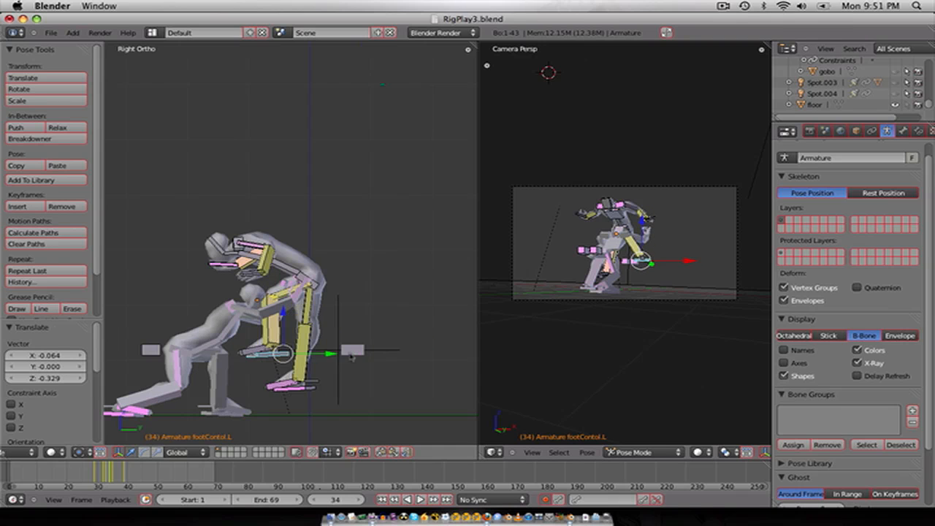
key(g)
click(321, 367)
right_click(306, 389)
key(g)
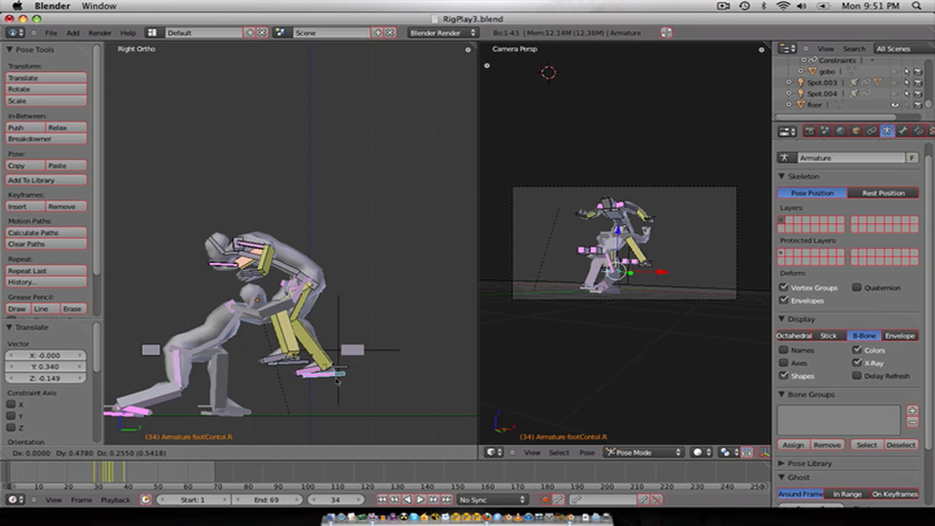
click(332, 378)
Step: Play through the frames after 34 and check the original's leg poses up to frame 39
key(alt+a)
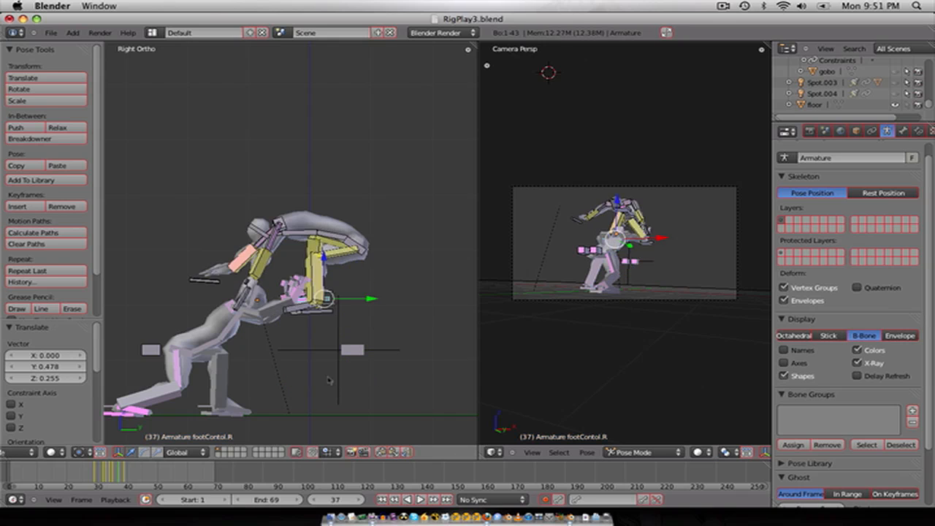
key(Left)
key(Left)
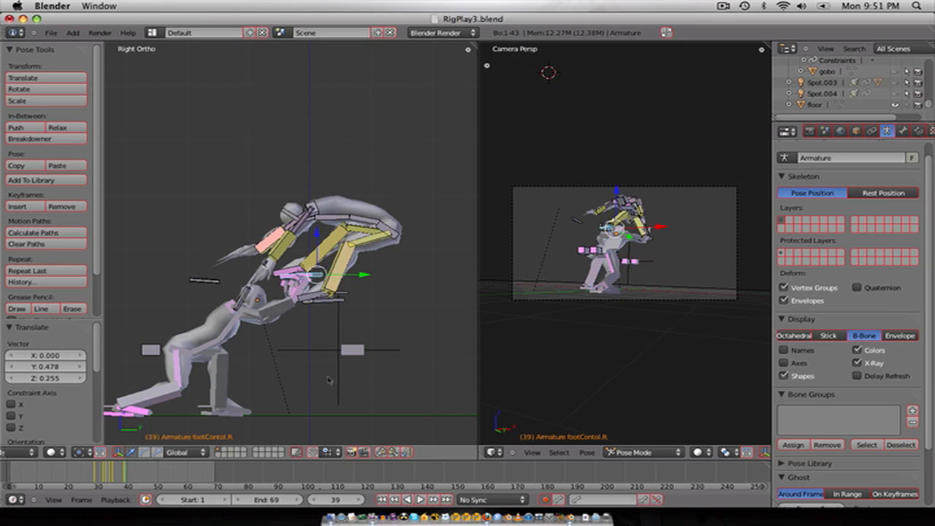
Step: Select the original's hip and both foot controls and move them about 2.524 along Y and 1.440 along Z at frame 43
scroll(329, 380, down, 1)
shift+middle_drag(356, 309, 275, 337)
right_click(296, 268)
right_click(249, 329)
key(Right)
key(Right)
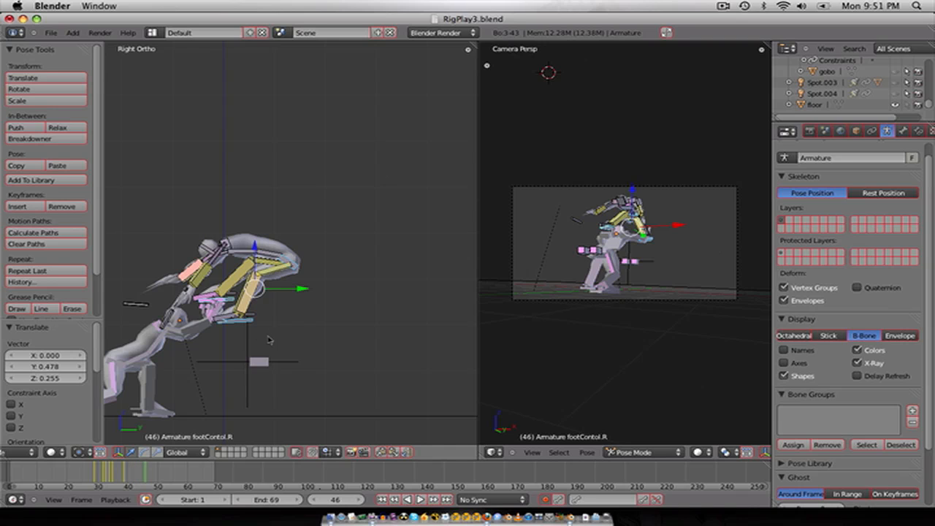
key(g)
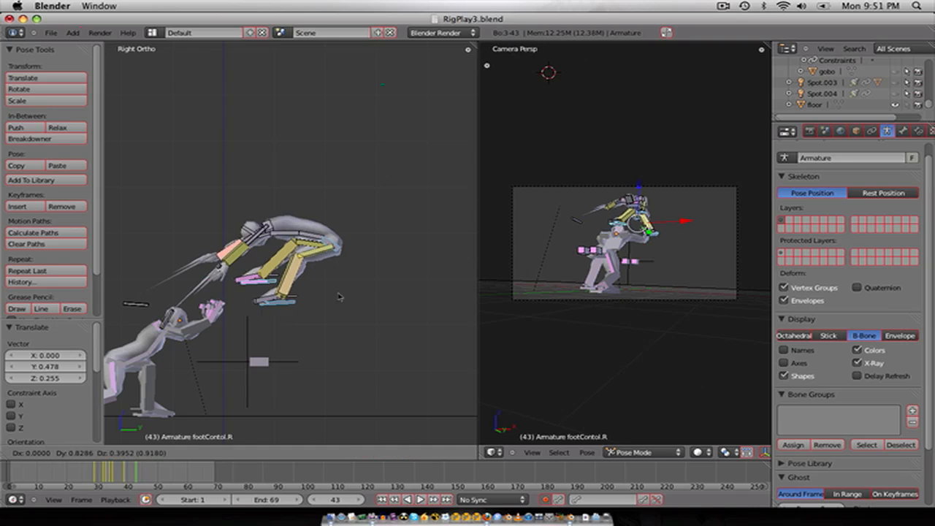
click(387, 257)
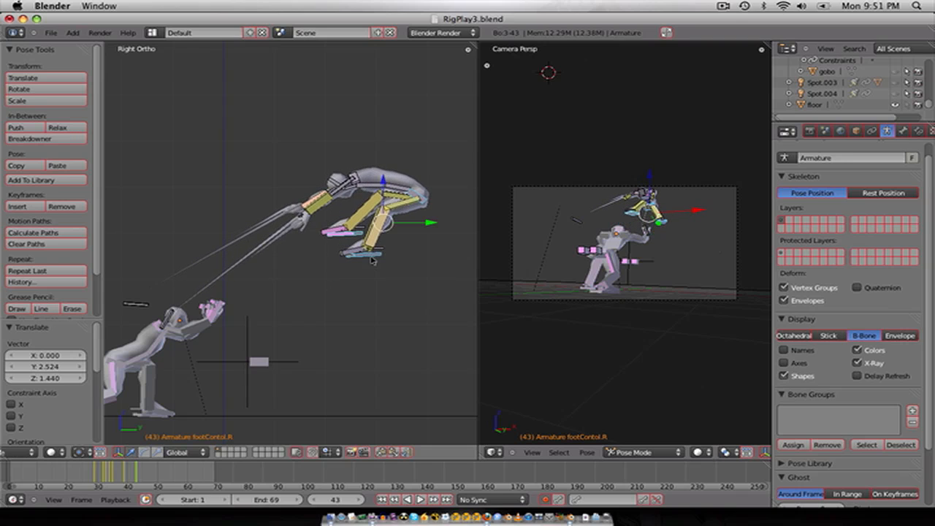
Step: Move both of the original's hand controls about 3.136 along Y and 2.550 along Z at frame 43 to follow the body
right_click(133, 305)
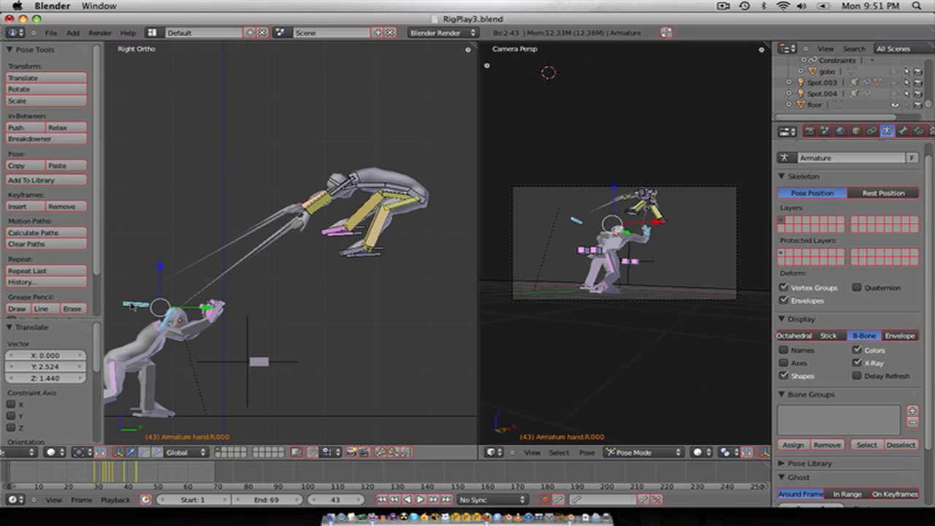
key(g)
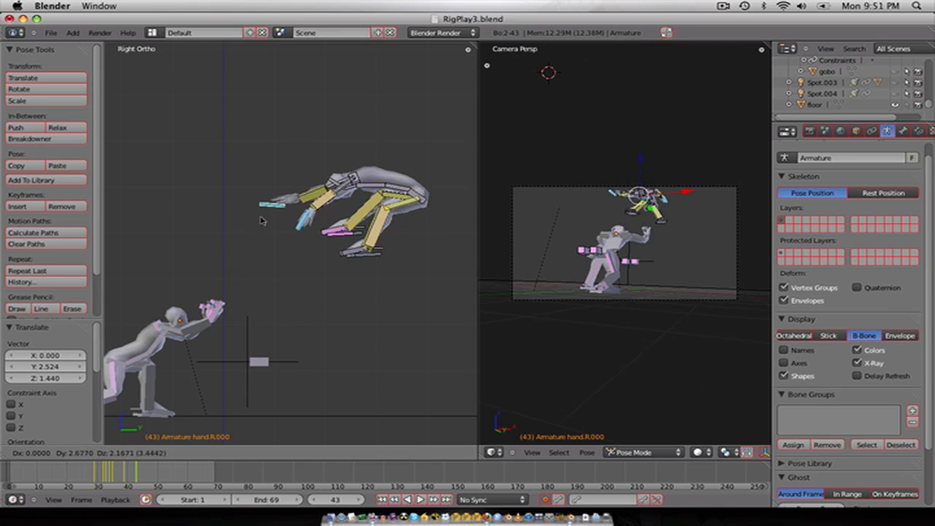
click(282, 205)
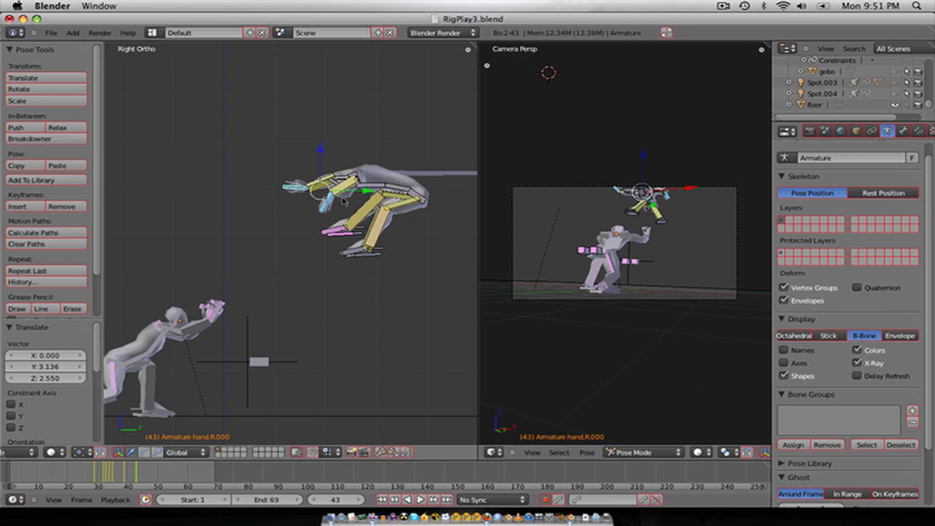
Step: Examine the bone properties of the original's left and right hand controls and the airborne pose at frame 43
click(902, 130)
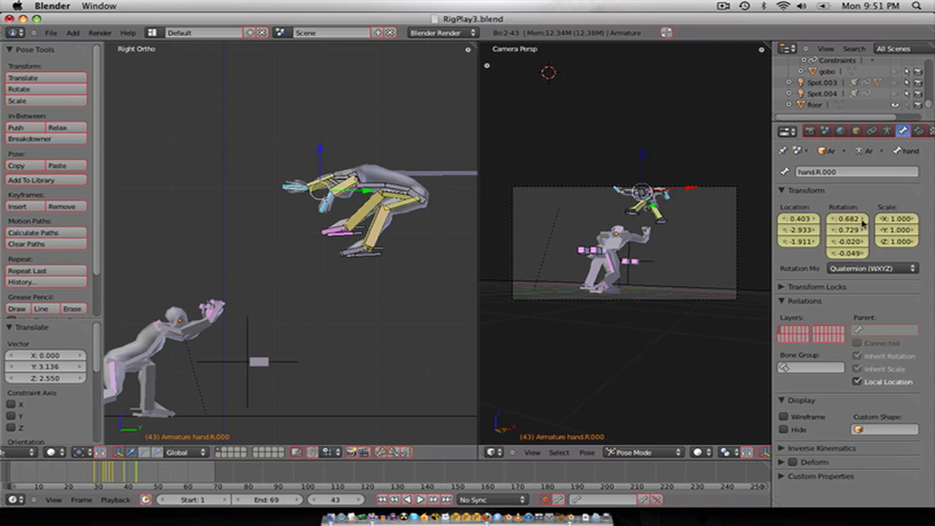
right_click(325, 206)
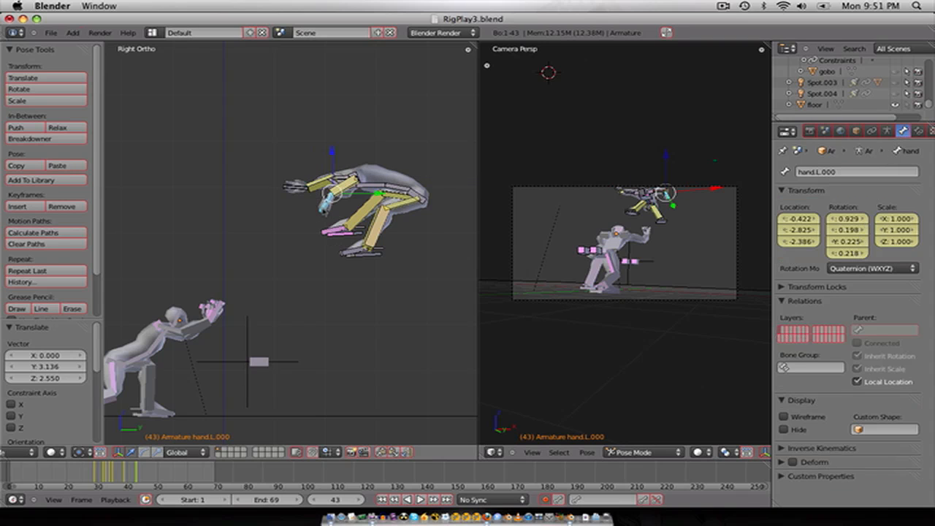
right_click(298, 190)
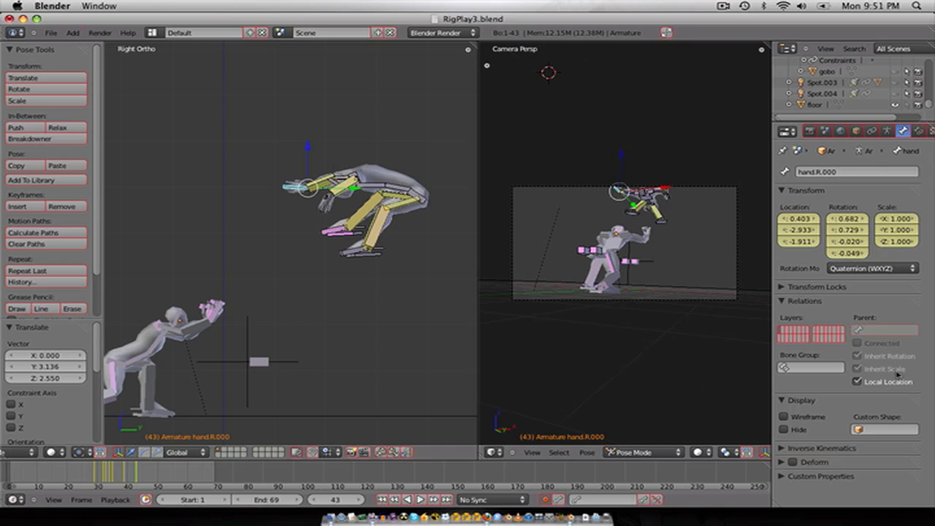
scroll(298, 252, up, 3)
scroll(298, 251, down, 2)
scroll(298, 251, down, 1)
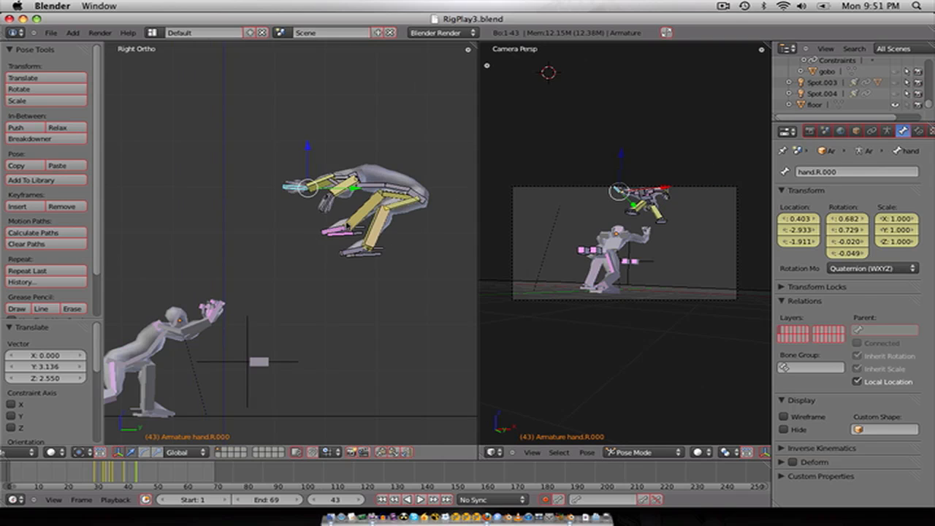
shift+middle_drag(337, 242, 326, 268)
mouse_move(139, 479)
mouse_down()
mouse_move(105, 479)
mouse_move(155, 471)
mouse_move(137, 472)
mouse_up()
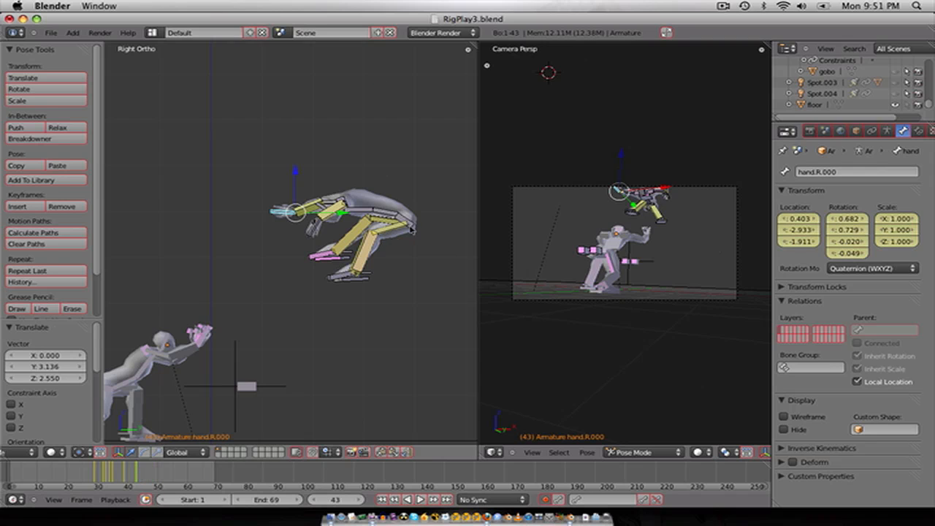
scroll(390, 261, down, 1)
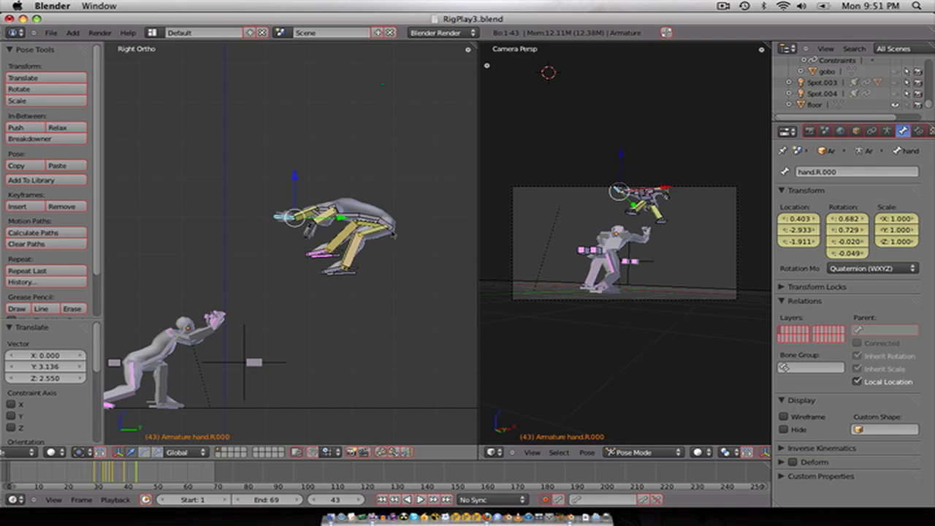
Step: Place the 3D cursor at the airborne figure, switch to Object Mode, add a plane there and rotate it 90° to stand upright
click(361, 217)
key(ctrl+Tab)
key(shift+a)
mouse_move(361, 217)
click(400, 217)
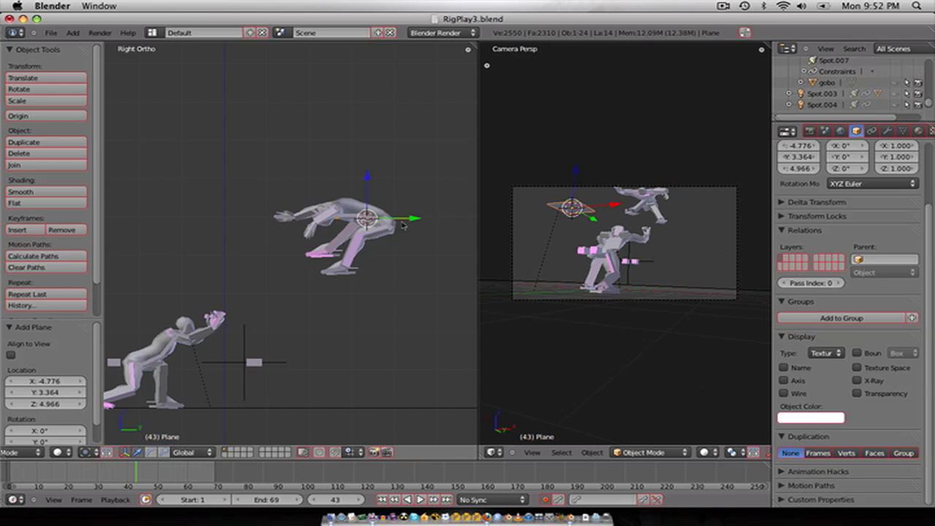
key(r)
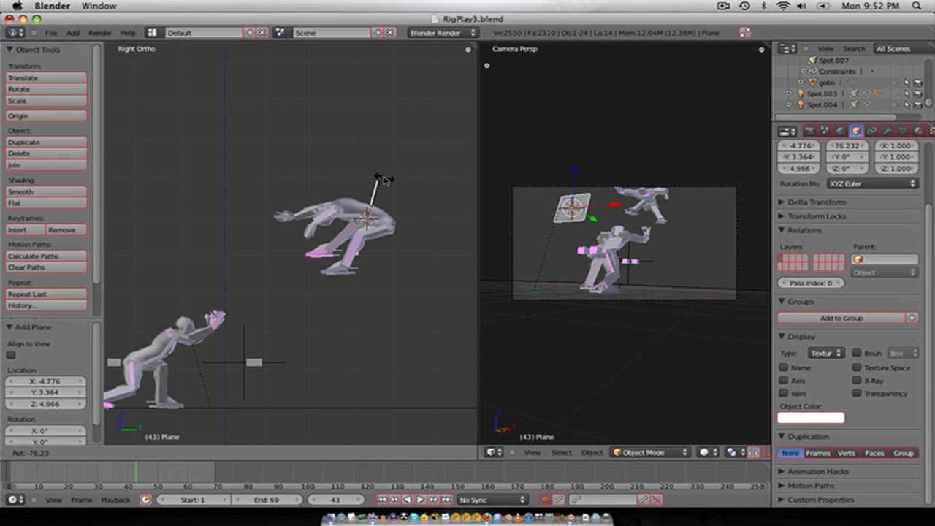
text(90)
key(Return)
Step: In front view, move the upright plane about 4.718 along X to line it up with the figures
scroll(397, 233, down, 1)
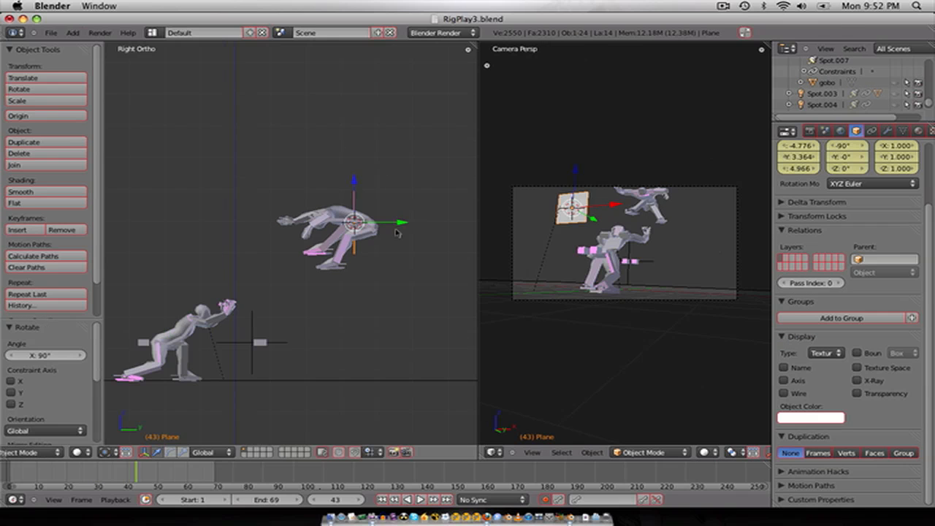
key(KP_1)
drag(196, 226, 362, 226)
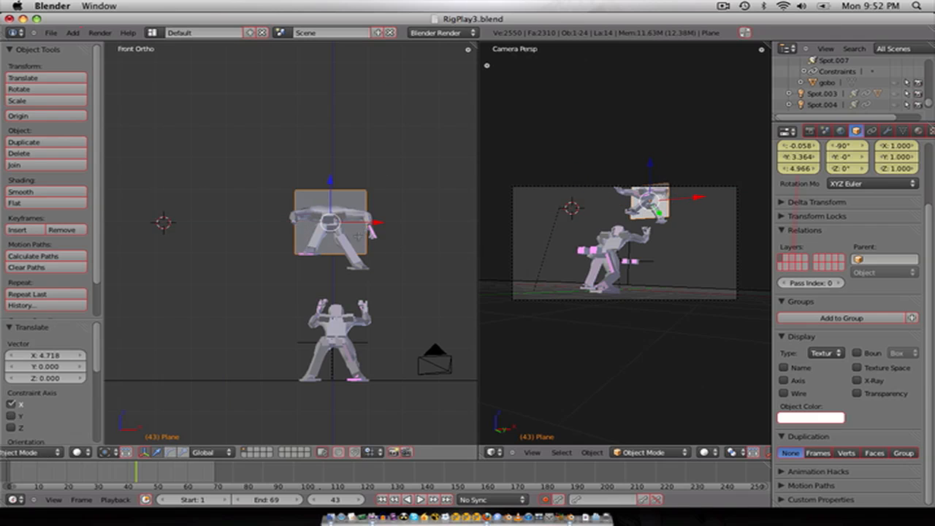
Step: In Edit Mode, scale the plane about 4.849 along Z and 3.970 along X to enlarge it into a wall
key(Tab)
scroll(362, 226, down, 2)
key(s)
key(z)
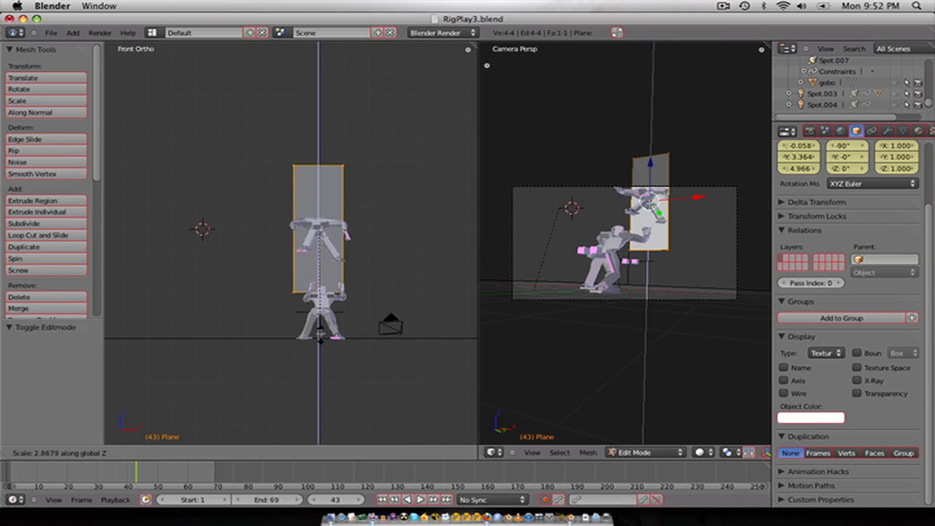
click(316, 388)
key(s)
key(x)
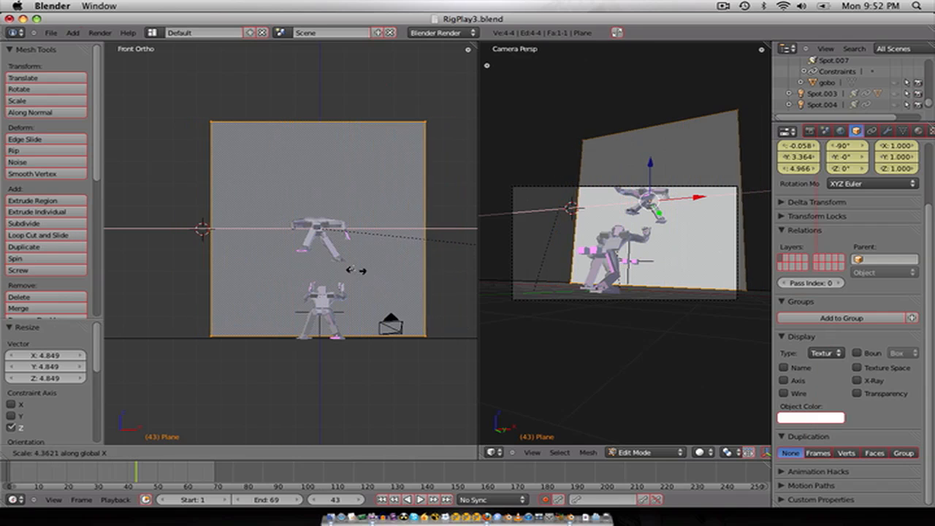
click(328, 236)
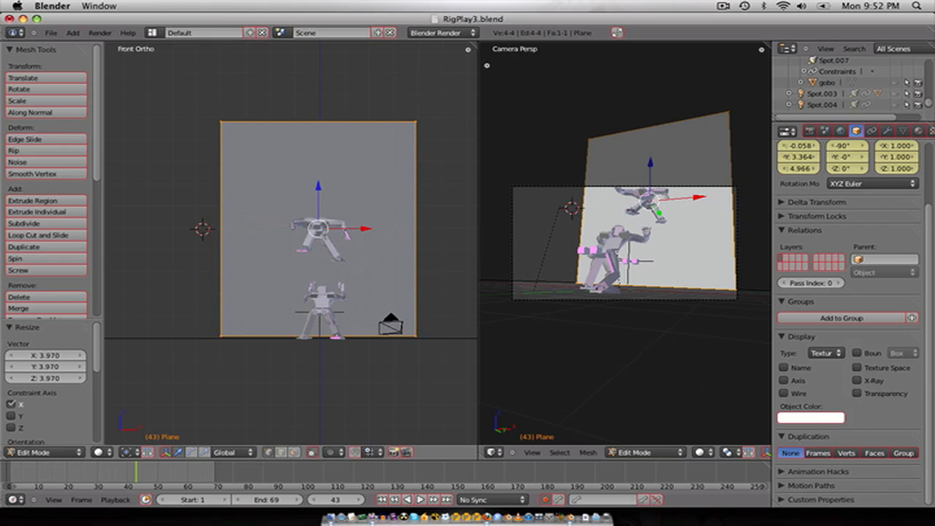
Step: Scale the wall plane by 0.573 and again by 1.186 along X to make it narrower
key(s)
key(x)
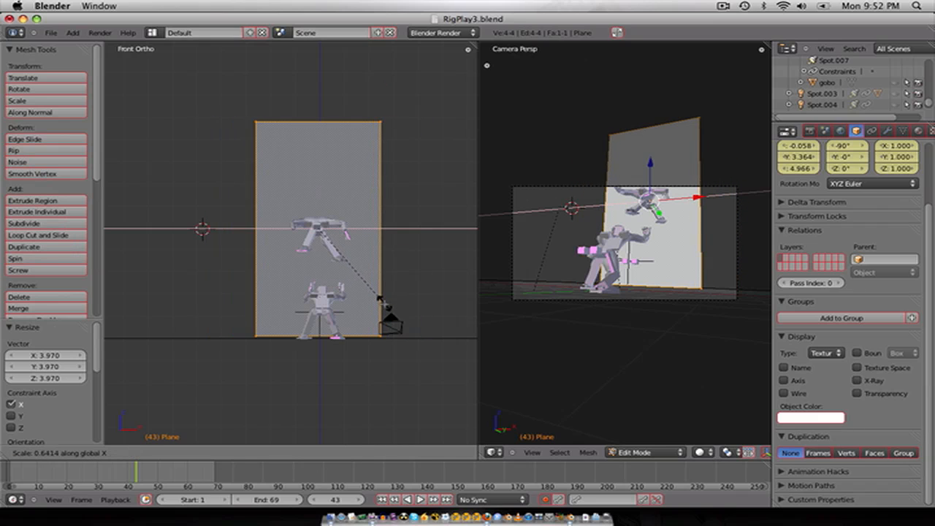
click(381, 298)
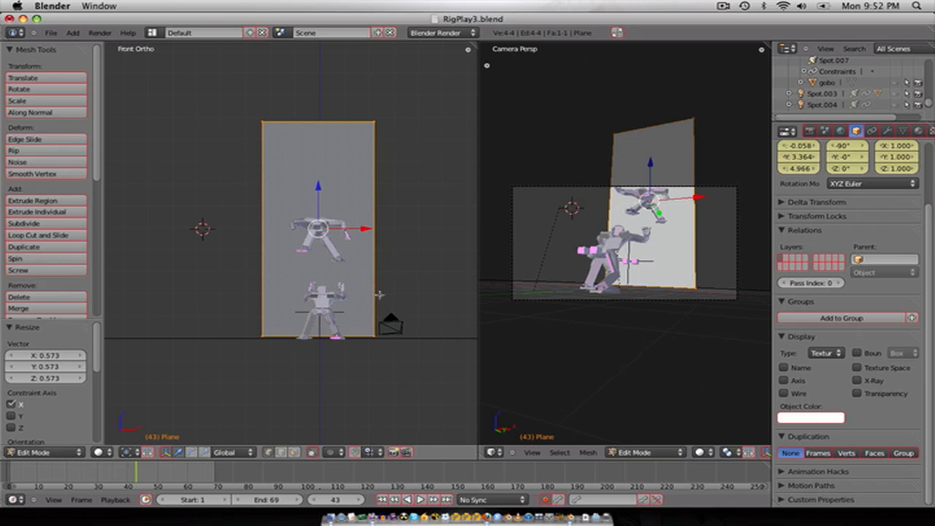
scroll(343, 244, up, 3)
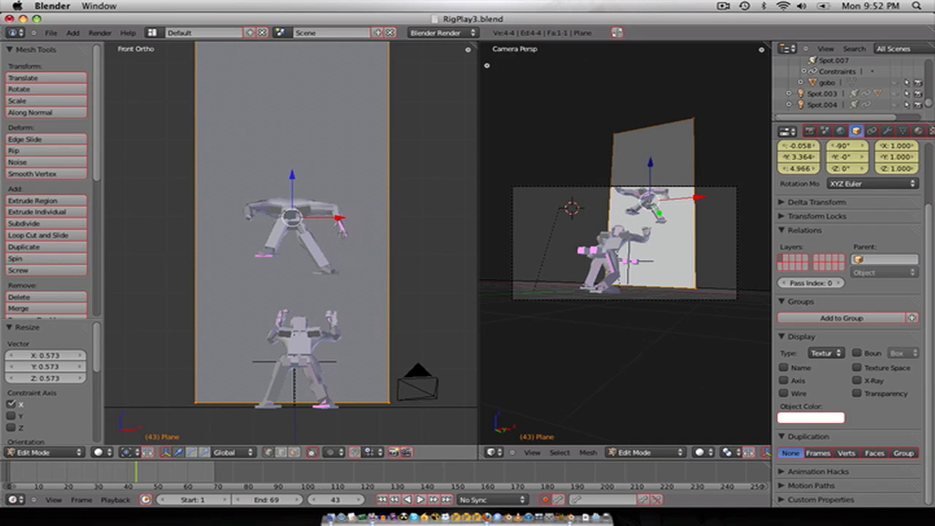
key(s)
key(x)
click(351, 235)
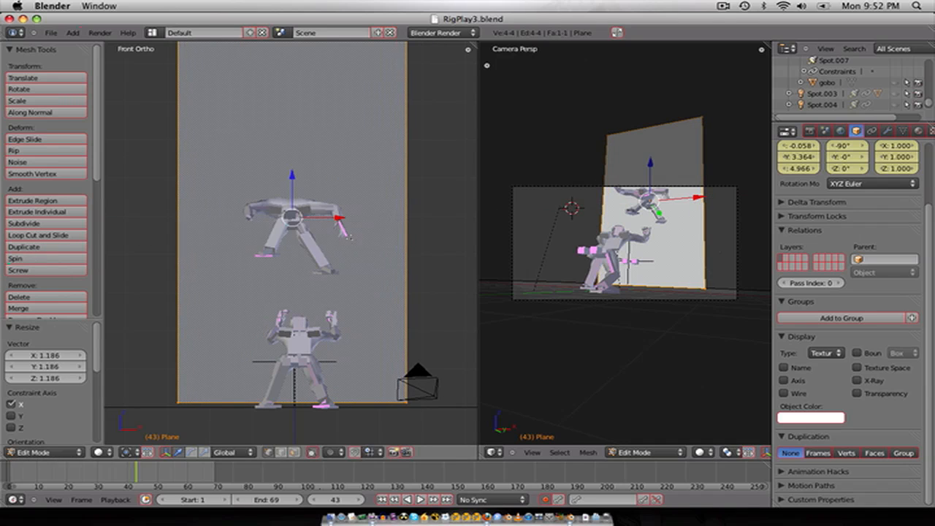
key(ctrl+Right)
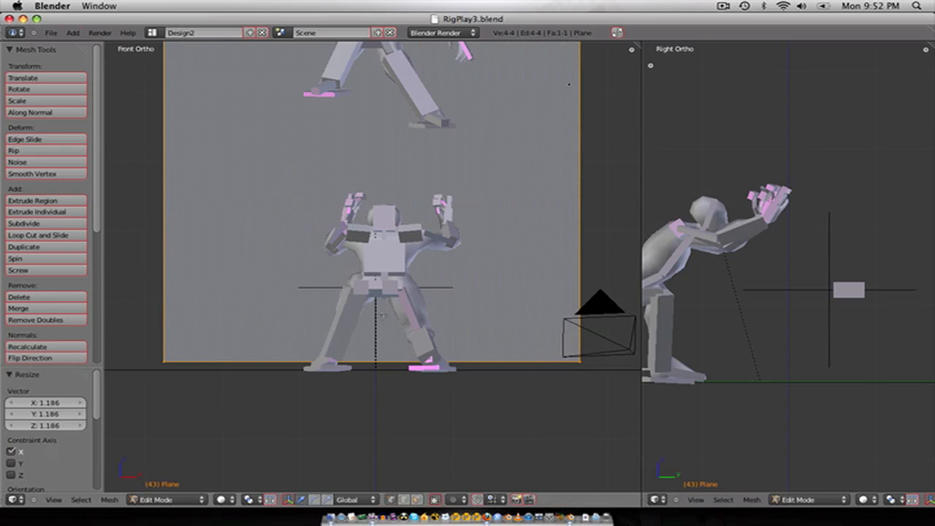
scroll(354, 321, down, 2)
key(ctrl+Left)
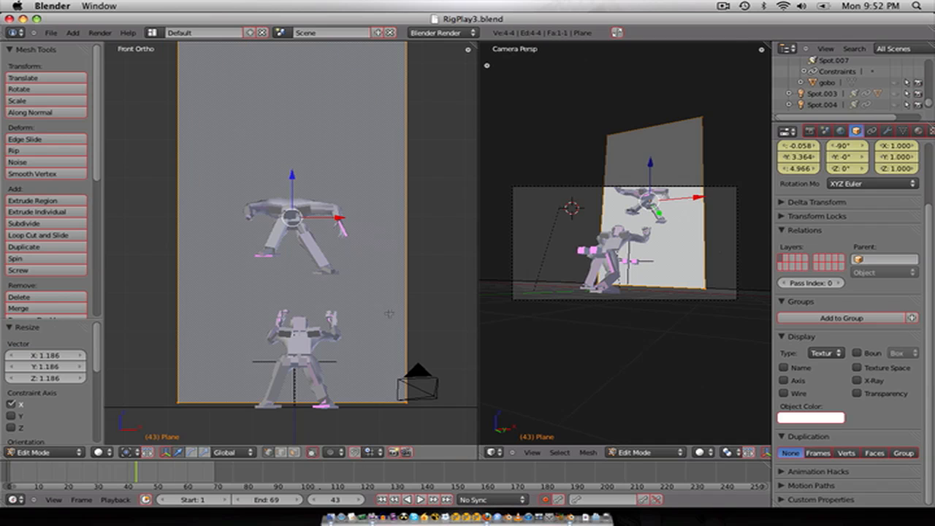
Step: In a maximized right side view, extrude the wall plane 3.141 along Y to give the wall thickness
key(ctrl+Up)
scroll(765, 386, down, 3)
key(KP_3)
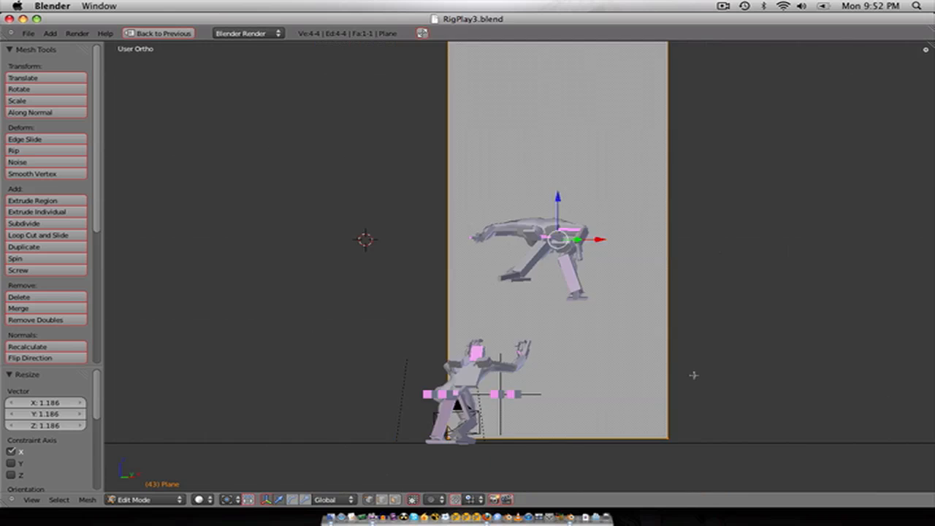
scroll(679, 343, down, 5)
scroll(599, 264, up, 3)
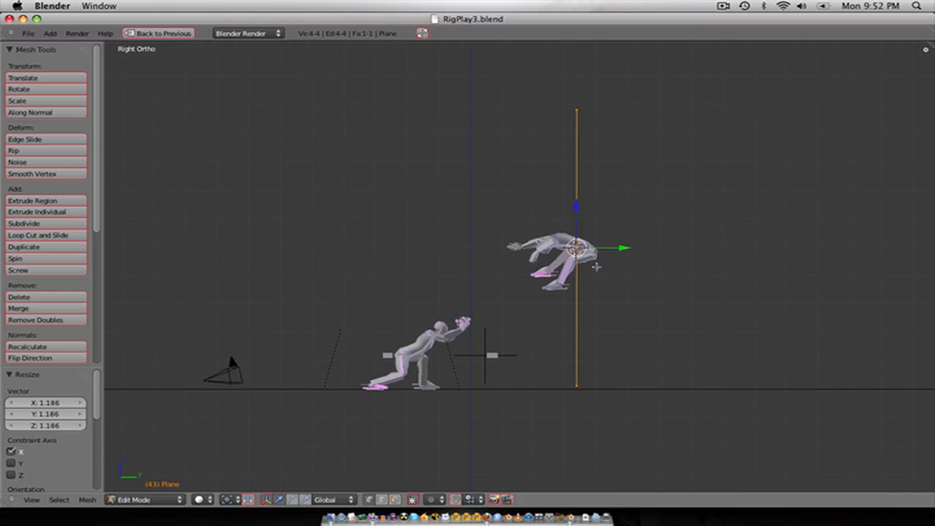
key(e)
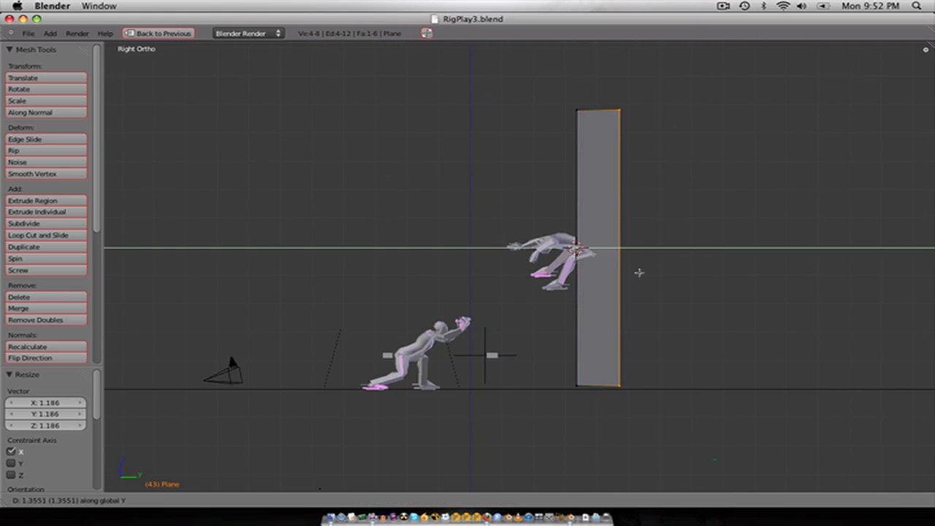
click(691, 274)
middle_drag(636, 271, 643, 299)
key(ctrl+r)
scroll(597, 245, up, 8)
key(Escape)
Step: In face select mode, select the wall's front face behind the airborne figure and separate it into its own object
key(ctrl+Tab)
click(588, 266)
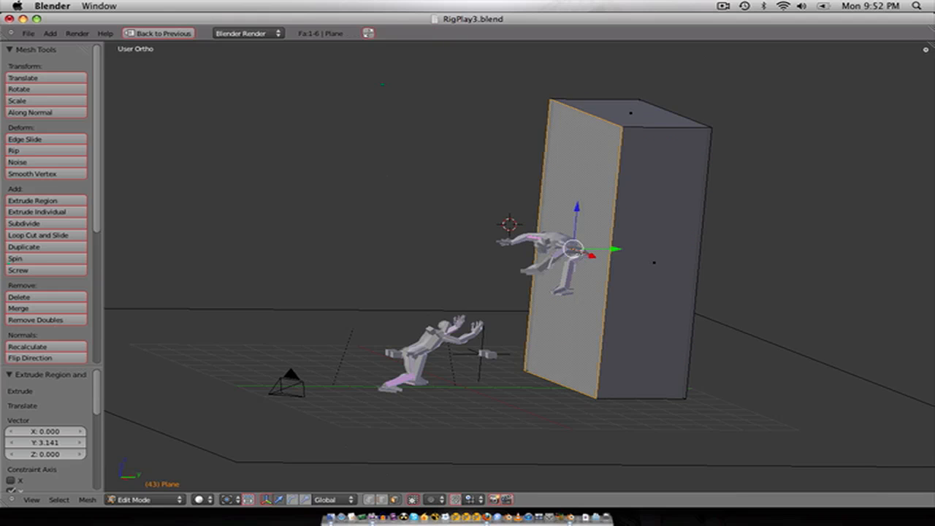
key(ctrl+Tab)
key(Tab)
right_click(584, 254)
right_click(606, 208)
Step: In Edit Mode, subdivide the separated front face three times and apply Subdivide Smooth once
key(Tab)
key(w)
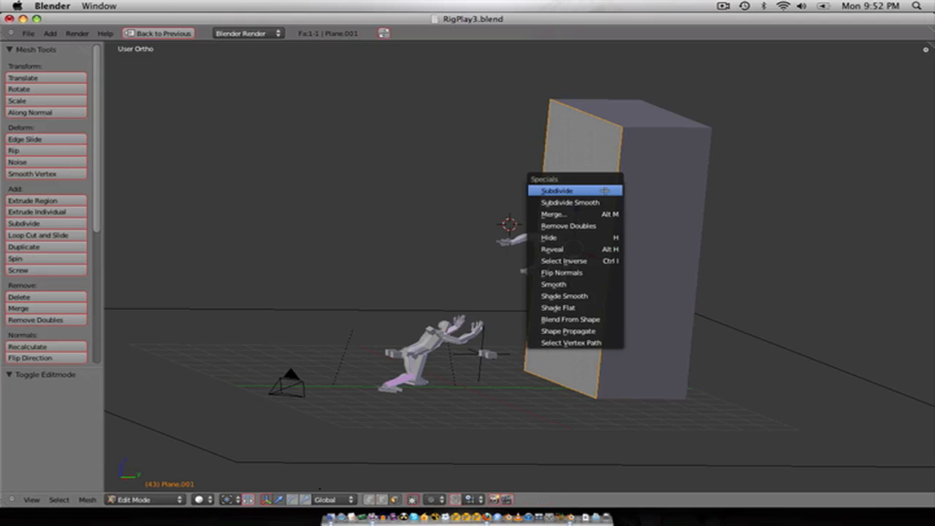
click(604, 190)
key(w)
click(604, 190)
key(w)
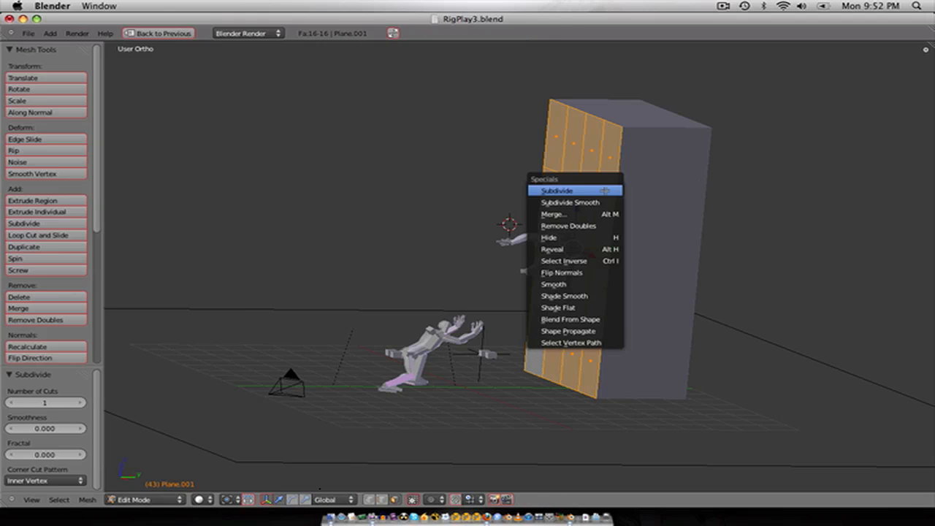
click(604, 190)
key(w)
click(593, 203)
Step: In front view, set the subdivided face to vertex select mode with wireframe display and deselect everything
middle_drag(593, 203, 617, 282)
key(Tab)
key(KP_1)
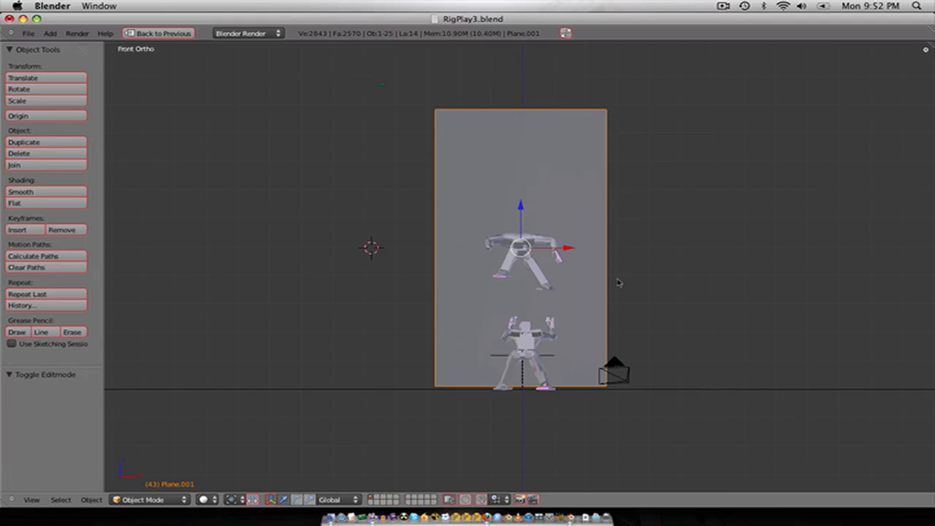
key(Tab)
scroll(615, 281, up, 4)
key(ctrl+Tab)
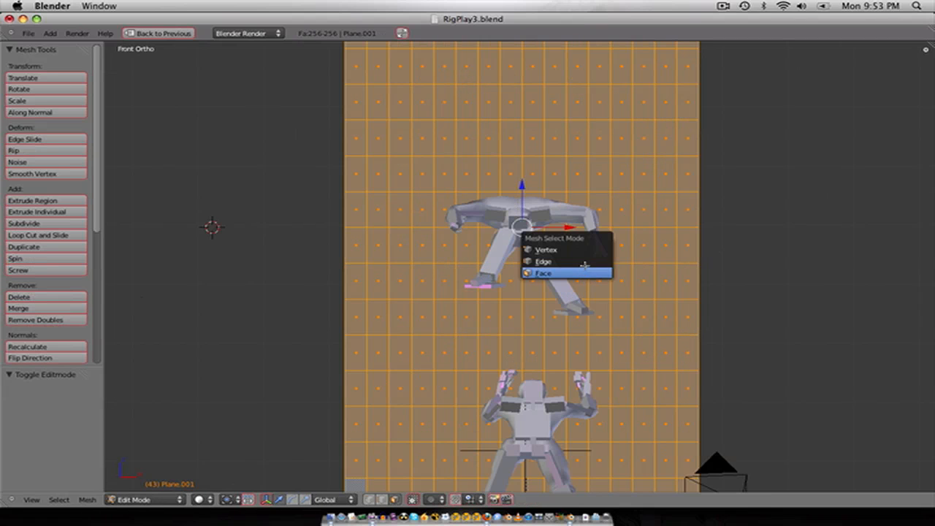
click(547, 249)
key(z)
key(a)
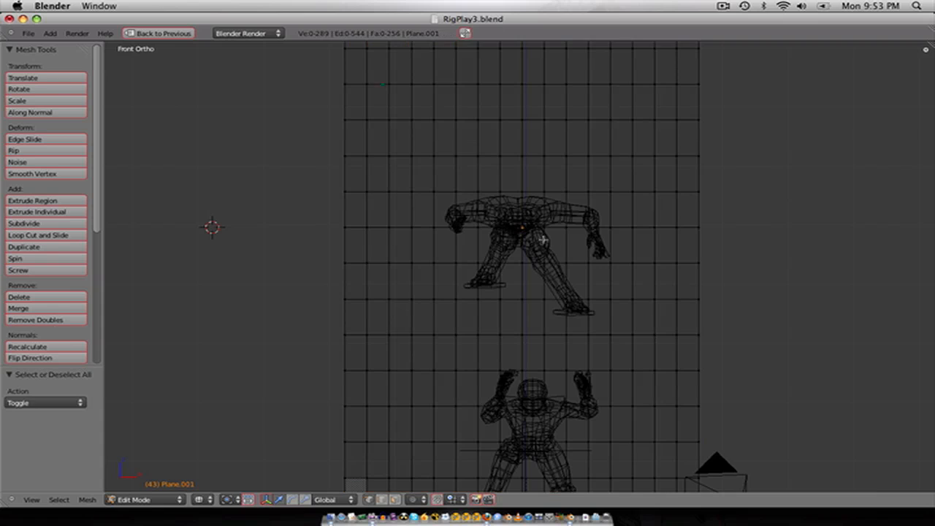
Step: Circle-select the wall vertices directly behind the airborne figure's hips and restore solid shading
key(c)
scroll(523, 230, down, 4)
click(520, 227)
click(520, 207)
key(Escape)
scroll(559, 225, down, 2)
middle_drag(622, 218, 549, 265)
key(z)
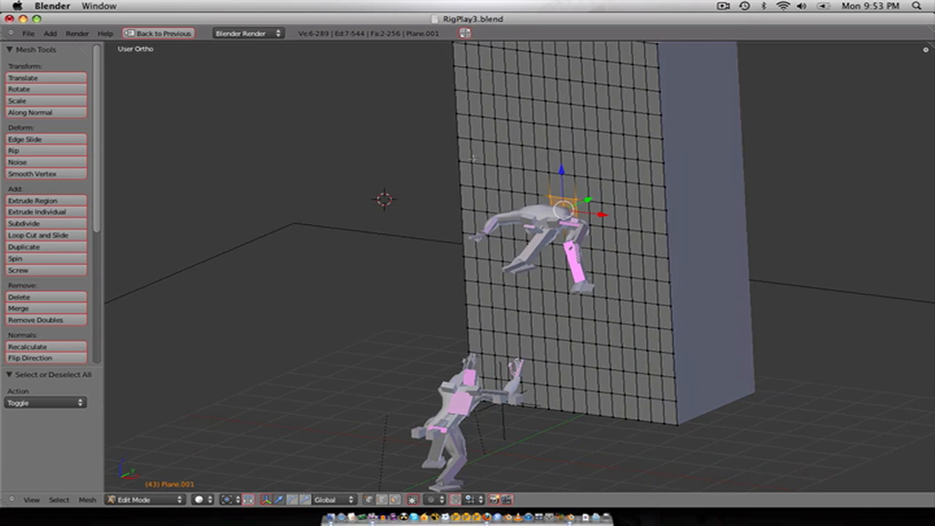
Step: Add the Basis and Key 1 shape keys to the subdivided face in Object Mode and enter Edit Mode on Key 1
key(ctrl+Up)
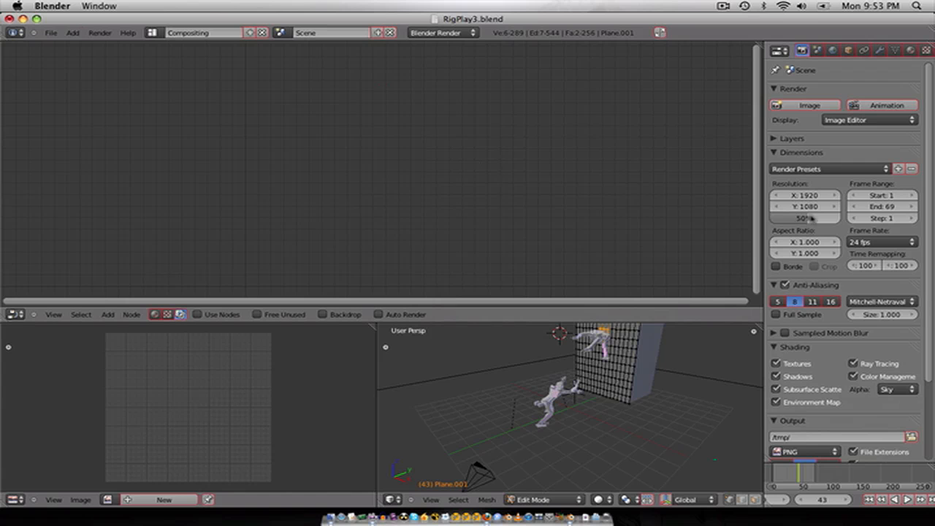
click(880, 51)
click(893, 51)
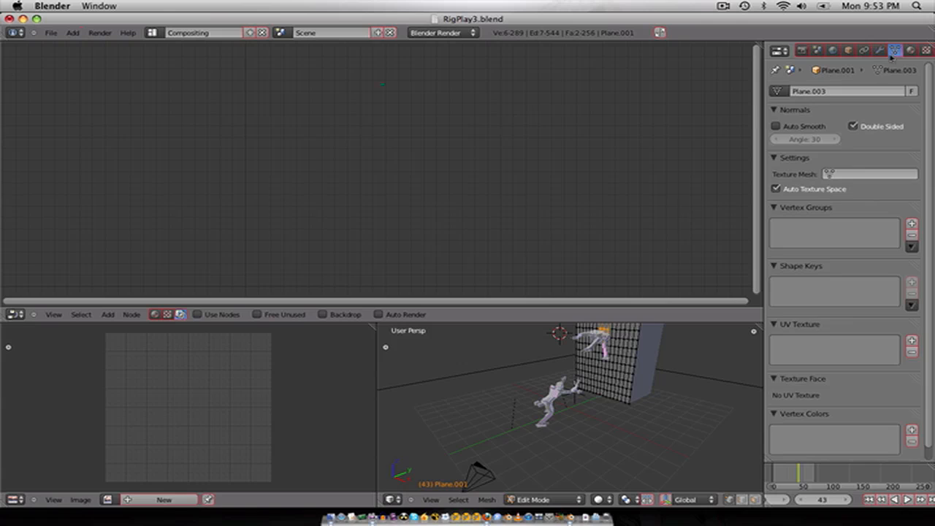
key(Tab)
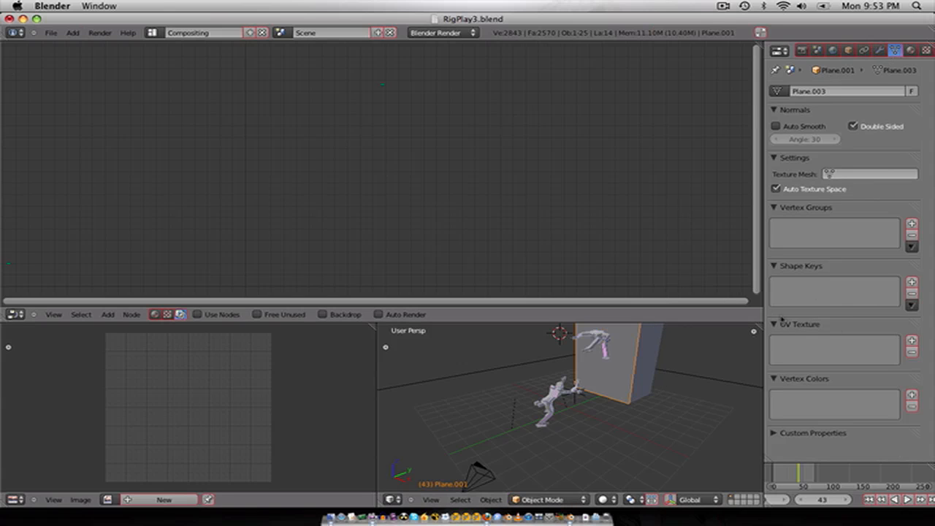
click(911, 282)
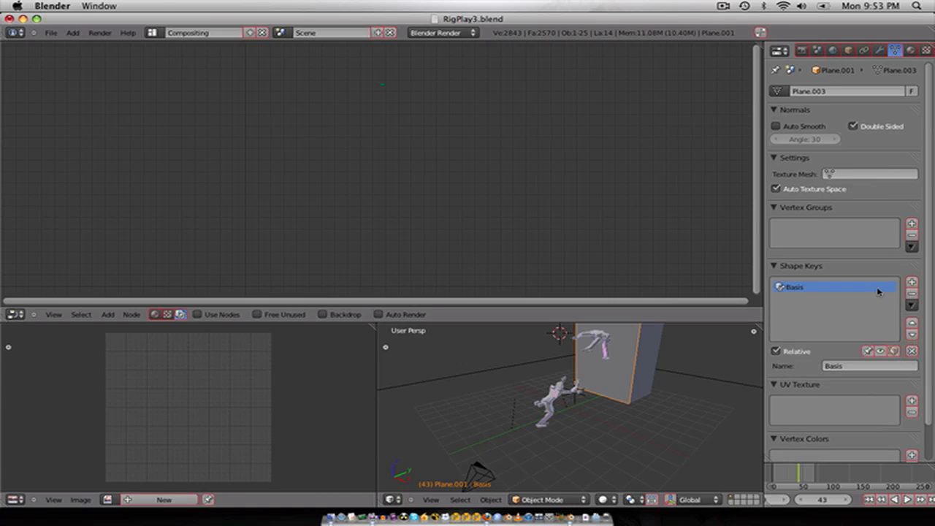
click(911, 282)
key(Tab)
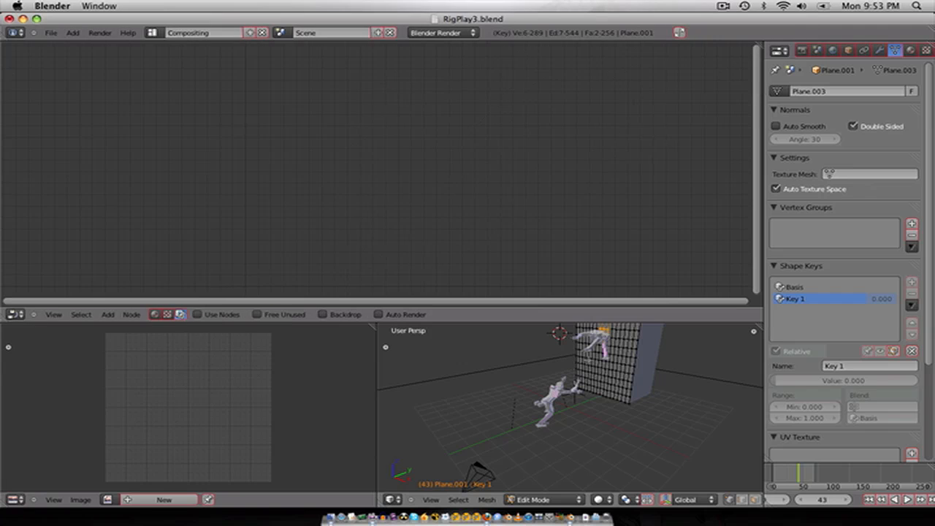
key(KP_Decimal)
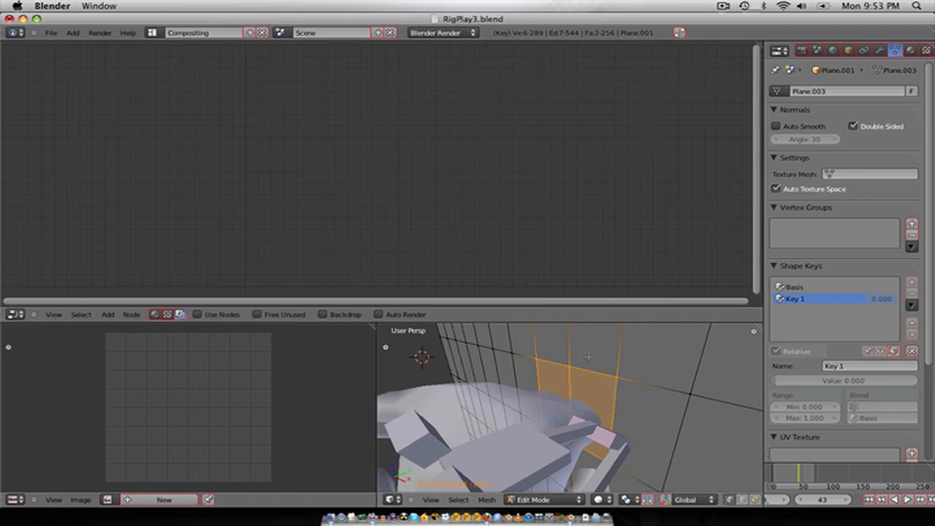